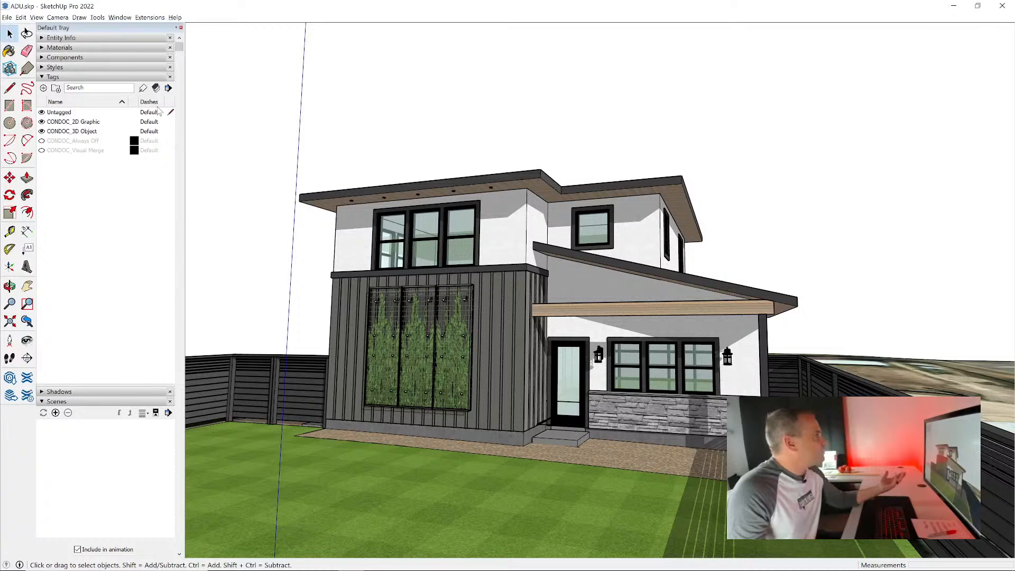
# - Show the ConDoc Tools toolbar and place it floating over the empty area beside the house
pyautogui.click(37, 17)
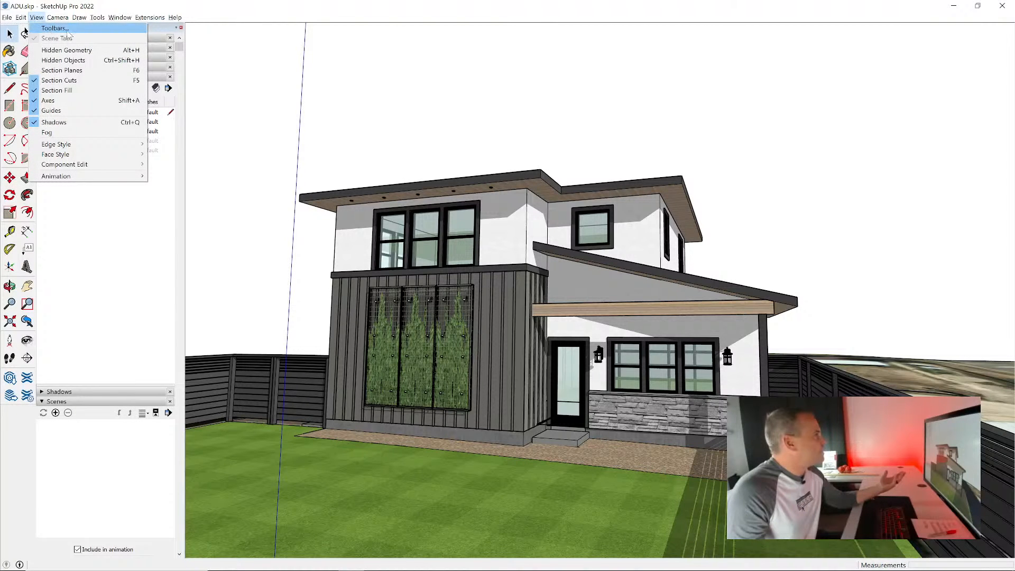
pyautogui.click(105, 29)
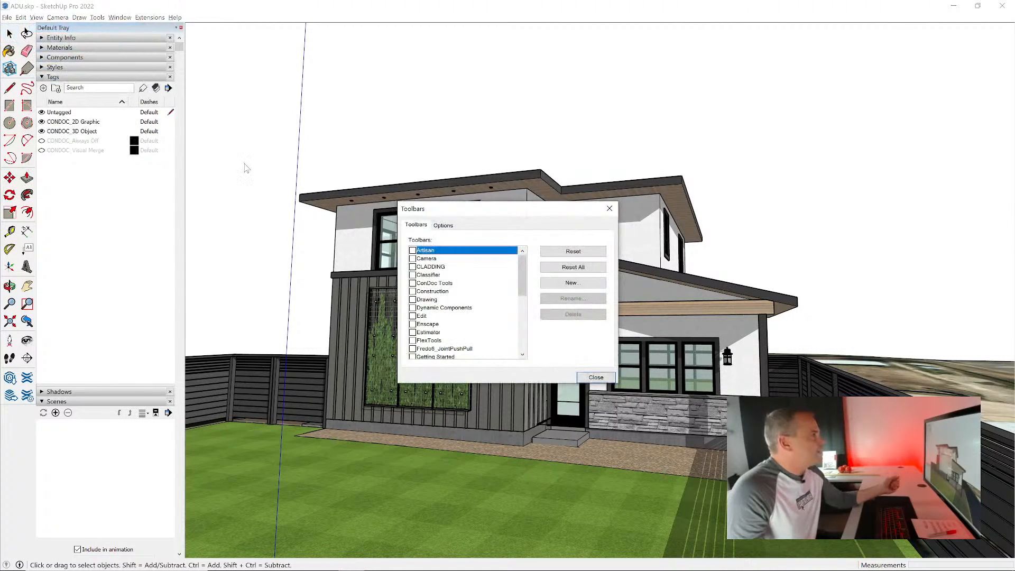
pyautogui.click(412, 283)
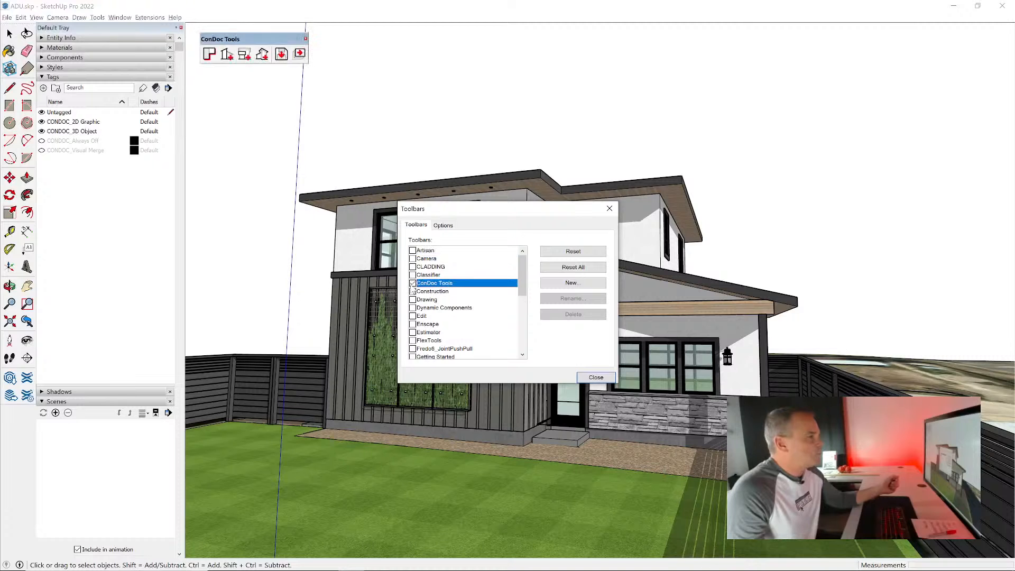
pyautogui.click(609, 209)
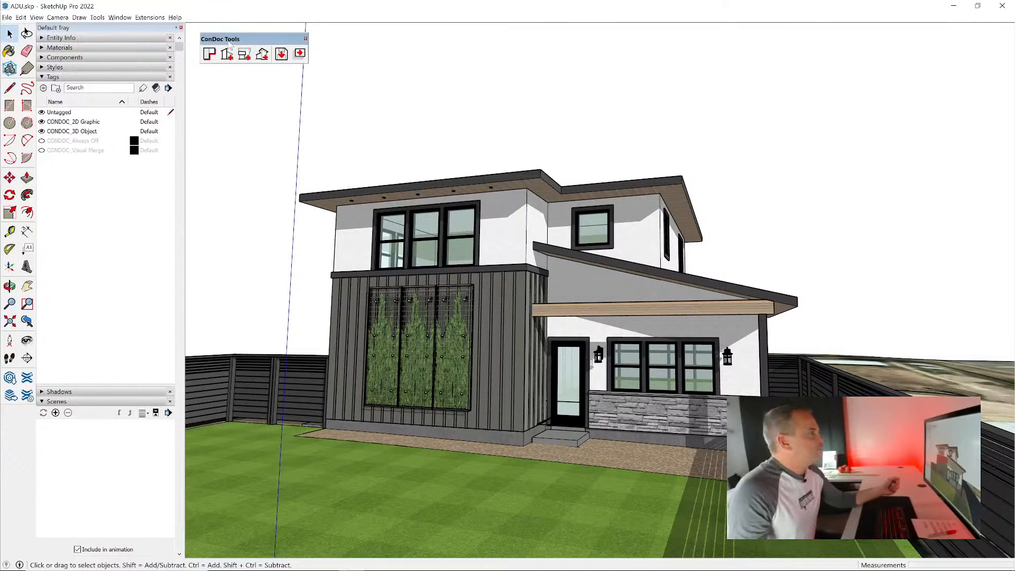
pyautogui.moveTo(230, 38); pyautogui.dragTo(233, 46)
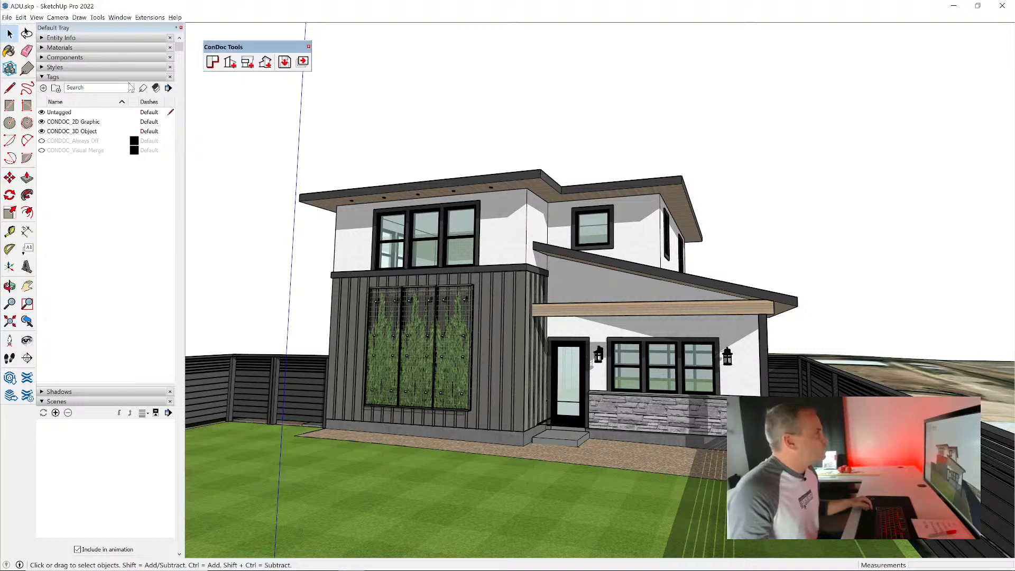
# - Open the ConDoc System window from the ConDoc extension and move it clear of the tray and the house
pyautogui.click(36, 19)
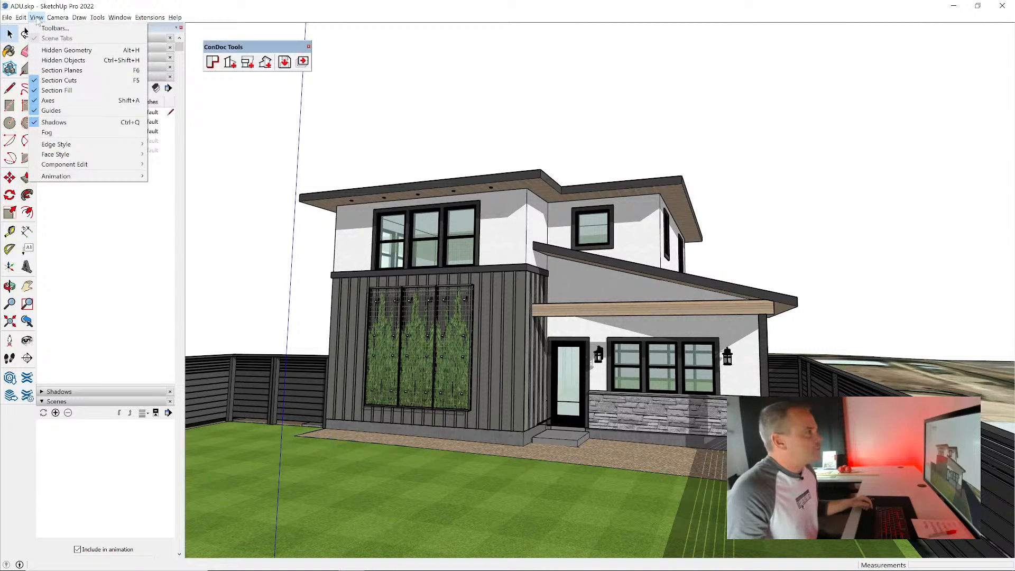
pyautogui.rightClick(17, 55)
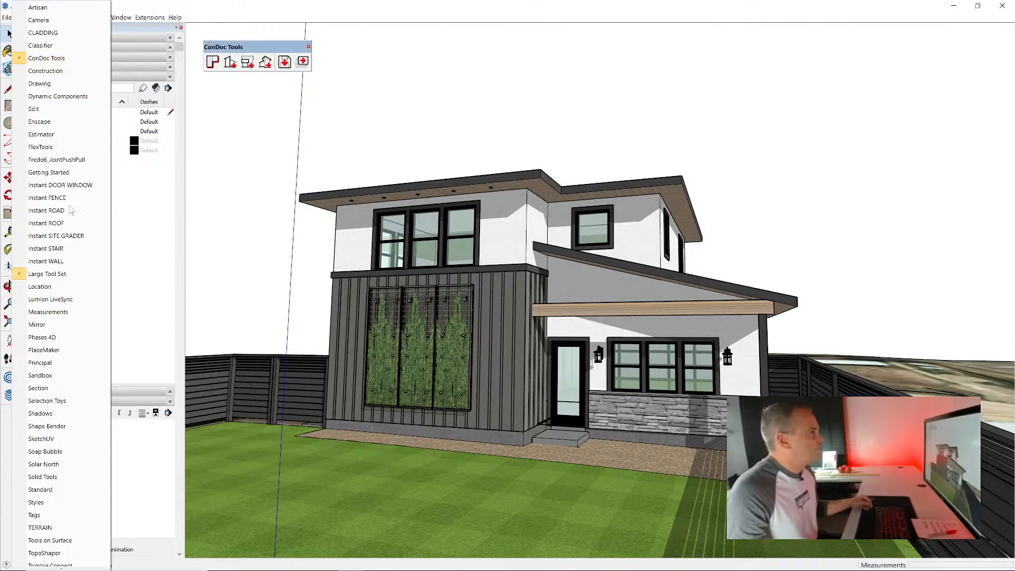
pyautogui.click(146, 20)
pyautogui.click(145, 20)
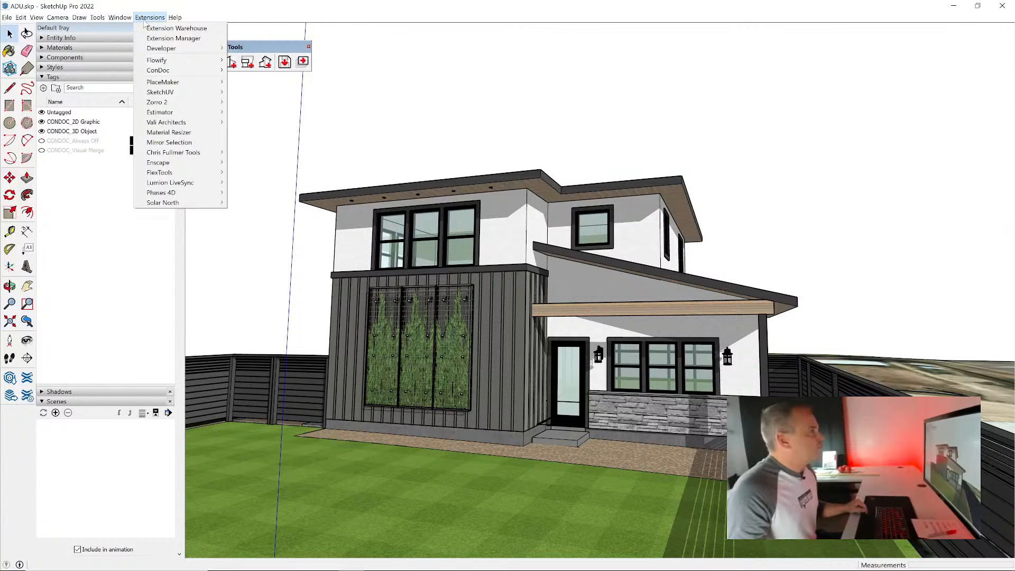
pyautogui.moveTo(179, 73)
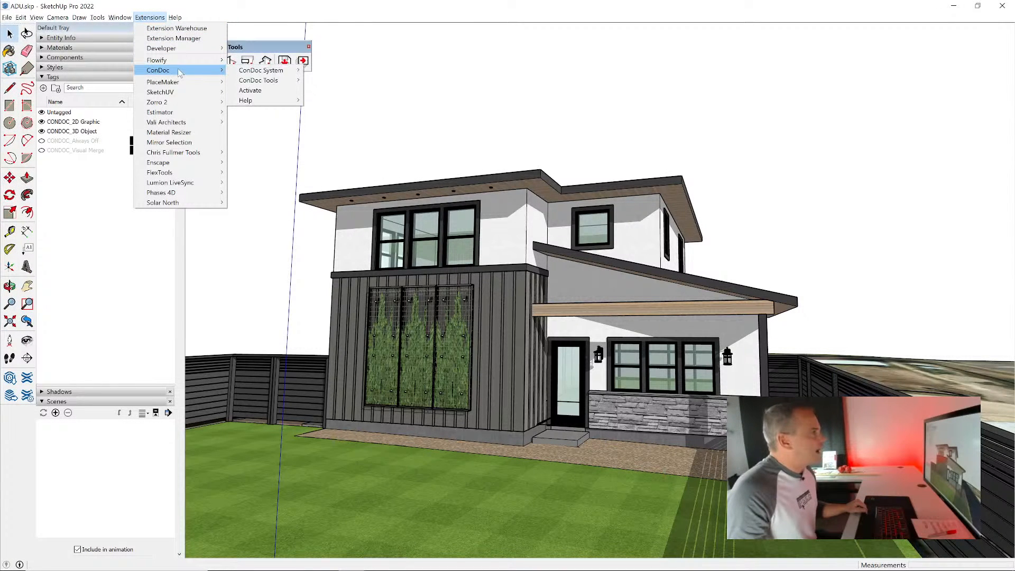
pyautogui.moveTo(254, 71)
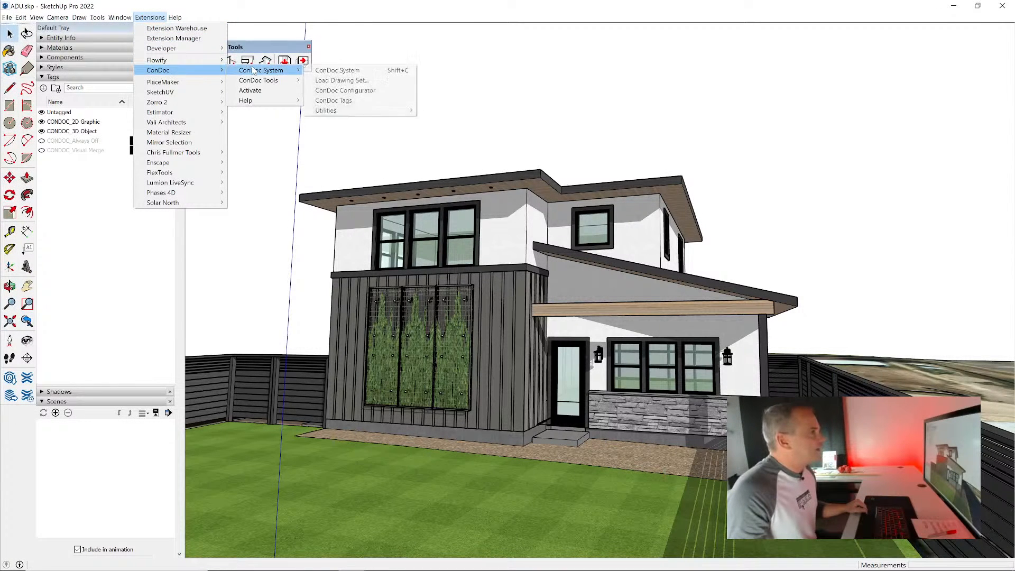
pyautogui.click(388, 74)
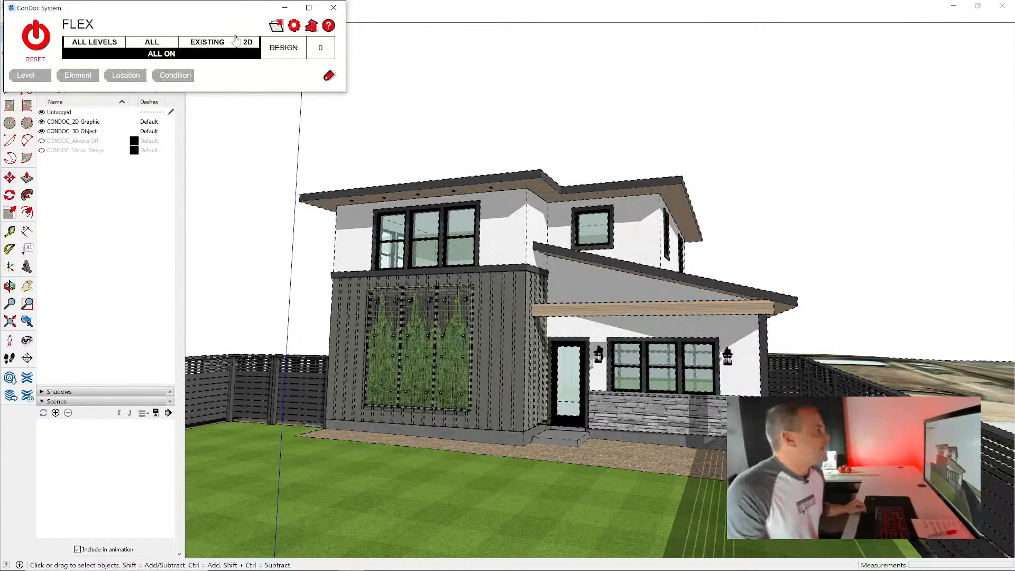
pyautogui.moveTo(192, 14)
pyautogui.mouseDown()
pyautogui.moveTo(527, 59)
pyautogui.moveTo(836, 58)
pyautogui.moveTo(849, 46)
pyautogui.mouseUp()
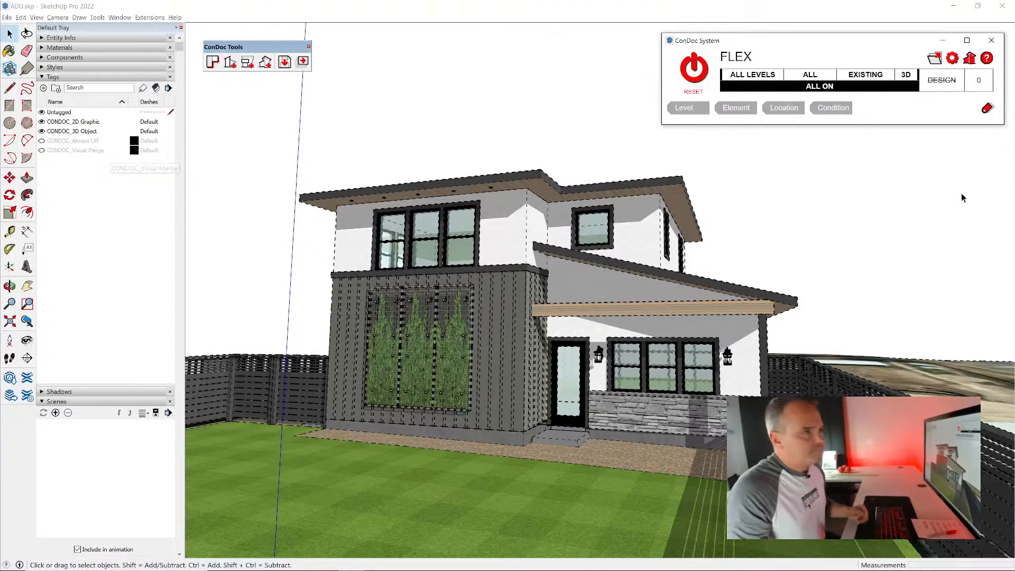
# - Load the ARCHITECT.condoc drawing set into the model
pyautogui.click(934, 61)
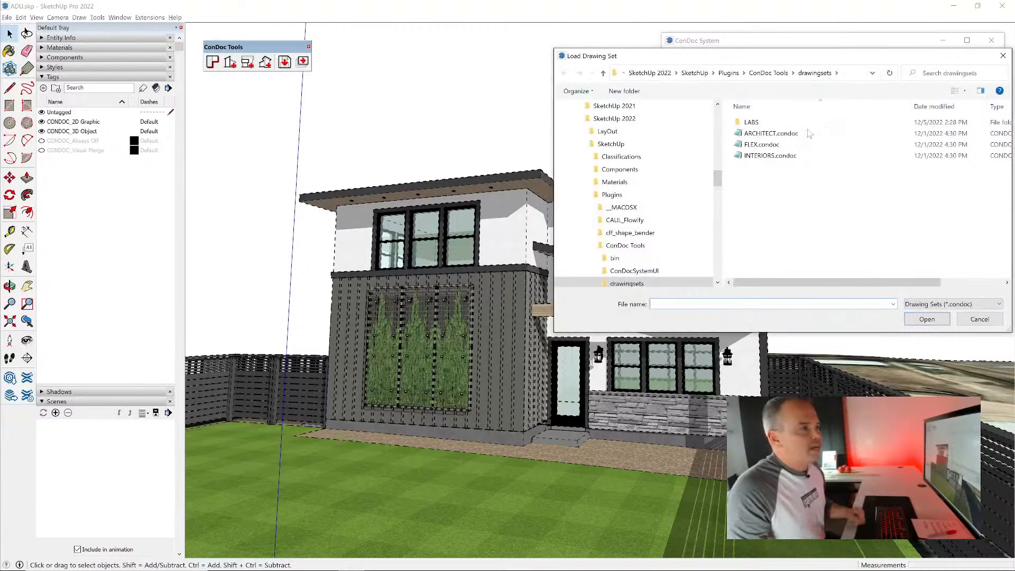
pyautogui.doubleClick(793, 136)
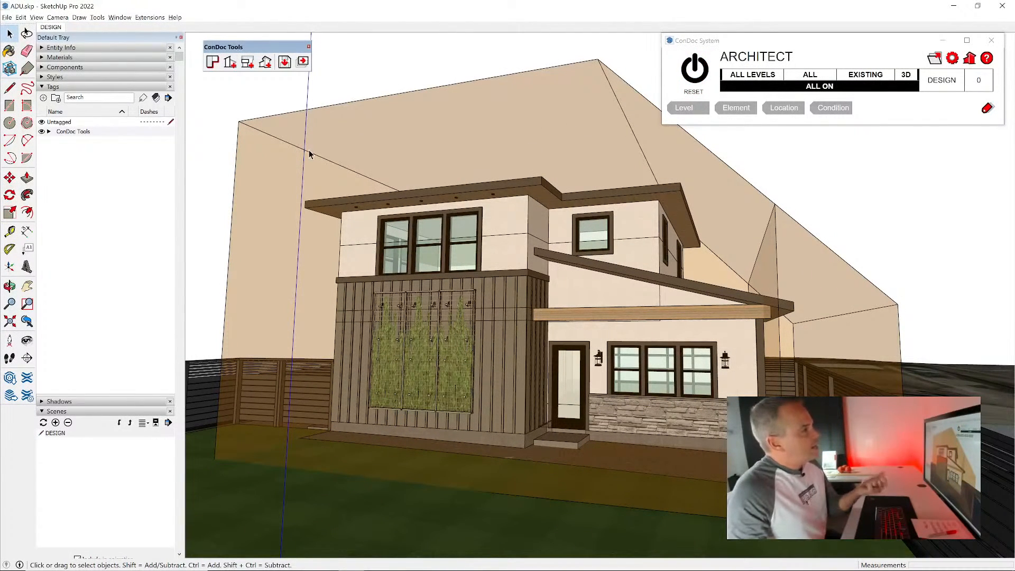
# - Examine the tags in the ConDoc Tools tag folder, switching the folder's visibility off and back on
pyautogui.click(49, 131)
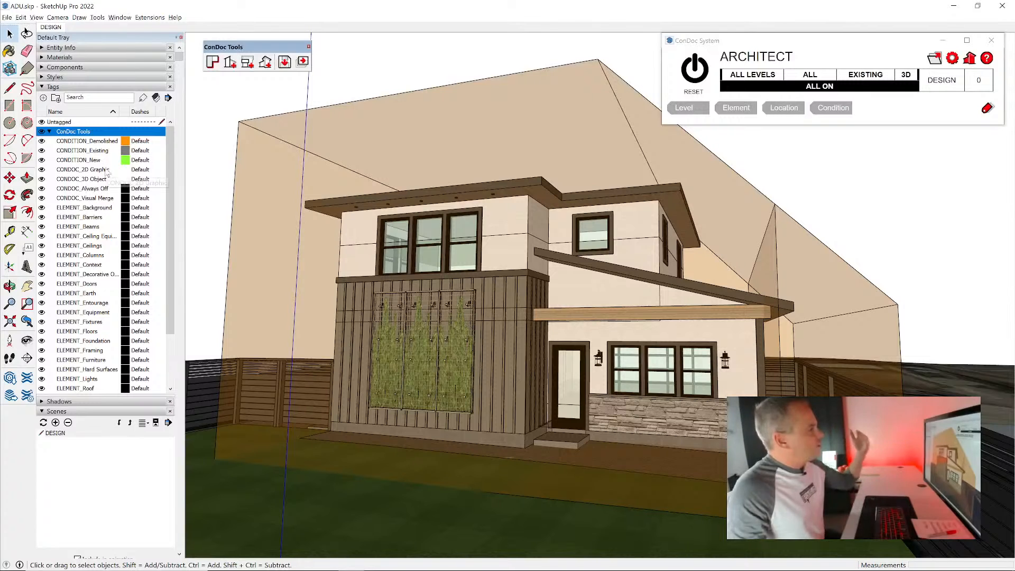
pyautogui.scroll(-2, 108, 224)
pyautogui.scroll(3, 109, 223)
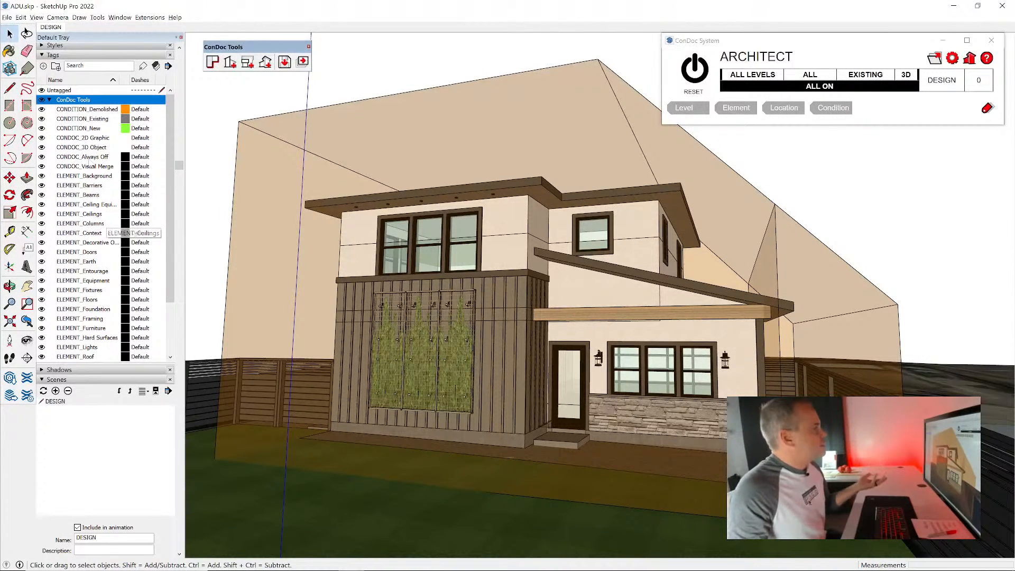
pyautogui.click(49, 100)
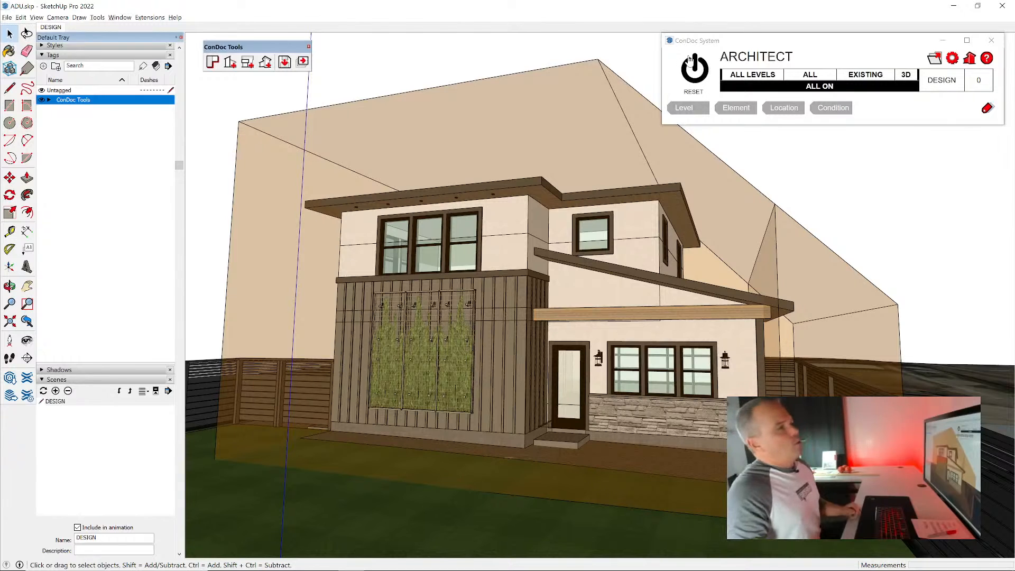
pyautogui.click(42, 100)
pyautogui.click(42, 100)
pyautogui.click(49, 100)
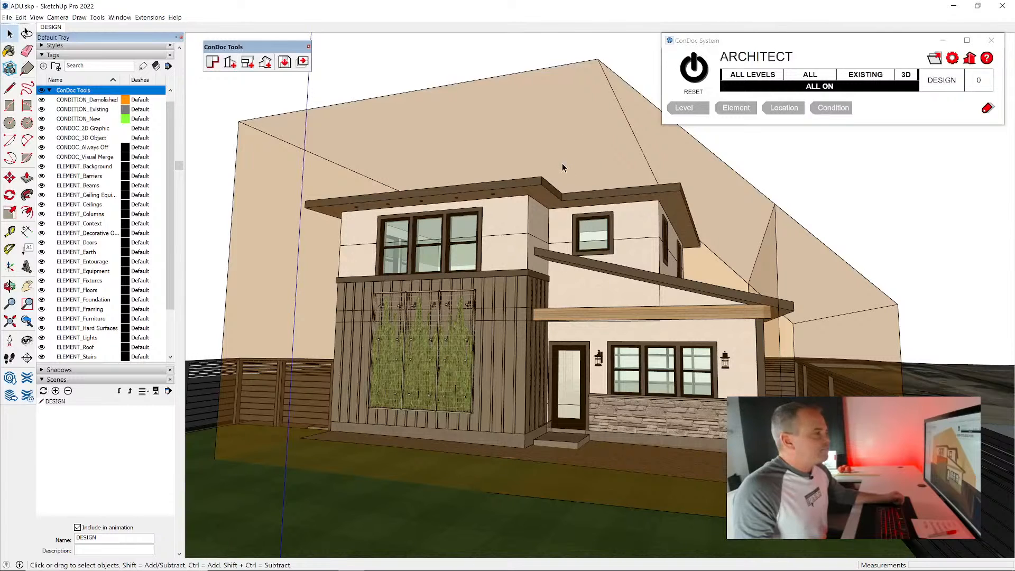
# - Delete the translucent box enclosing the house
pyautogui.click(587, 142)
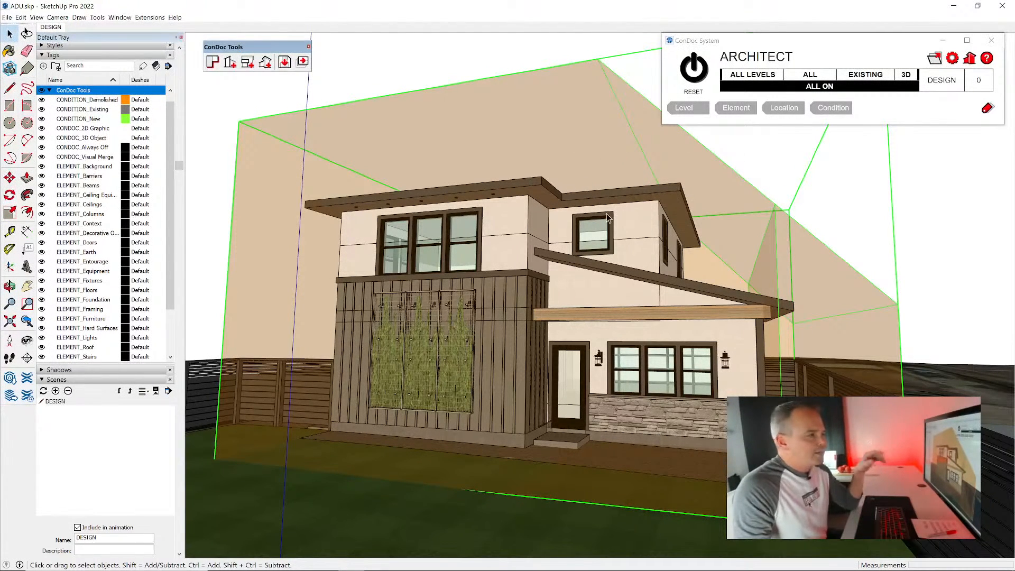
pyautogui.press('Delete')
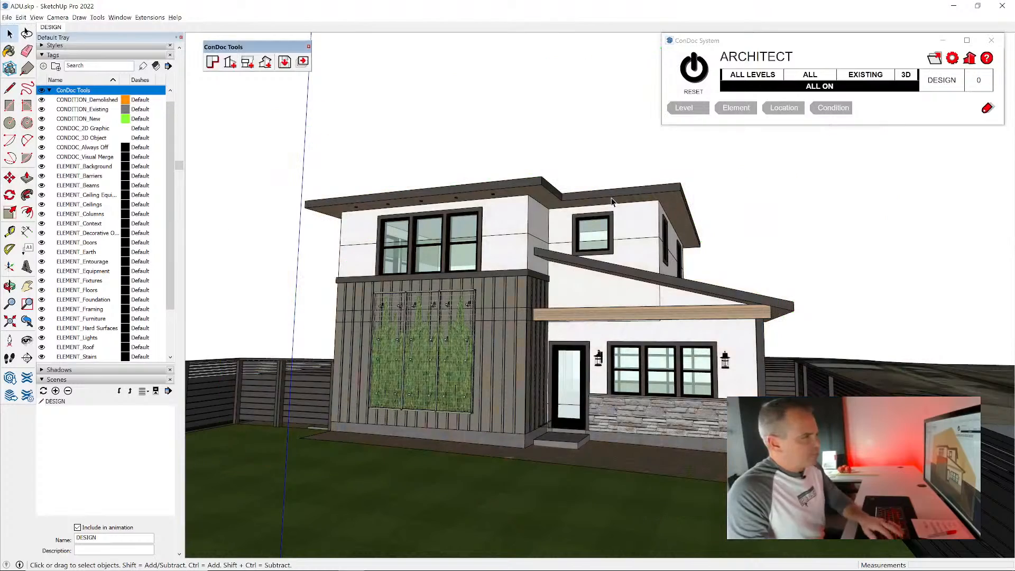
# - Inspect the geometry inside the upper-storey wall group, then close the group
pyautogui.moveTo(624, 391); pyautogui.dragTo(613, 381, button='middle')
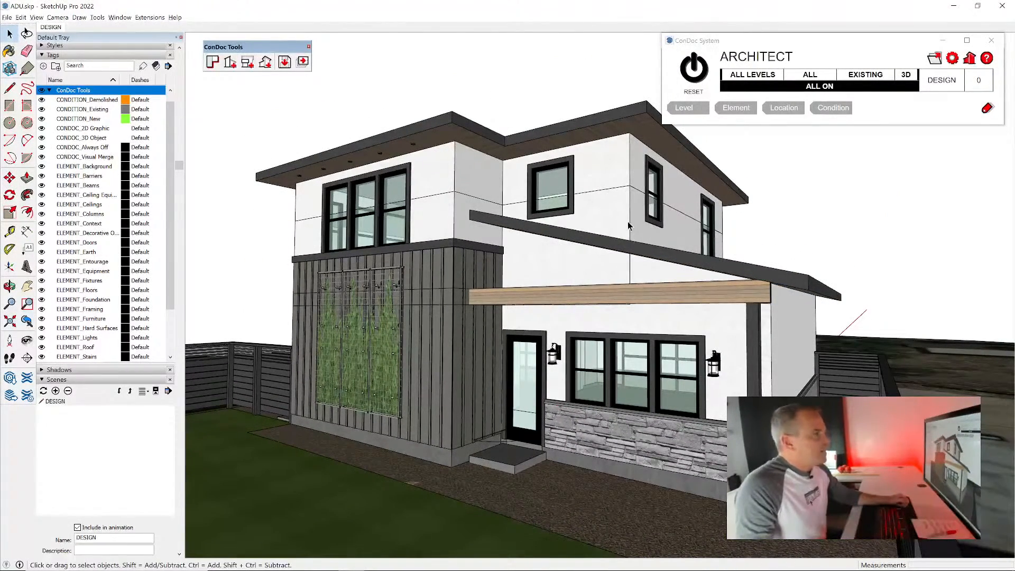
pyautogui.moveTo(572, 214); pyautogui.dragTo(579, 222, button='middle')
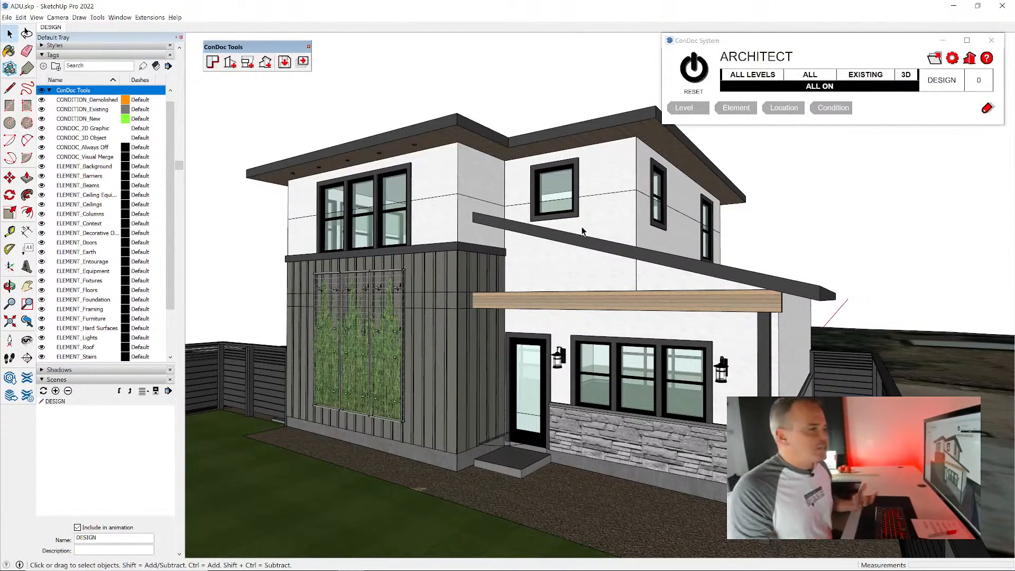
pyautogui.click(616, 174)
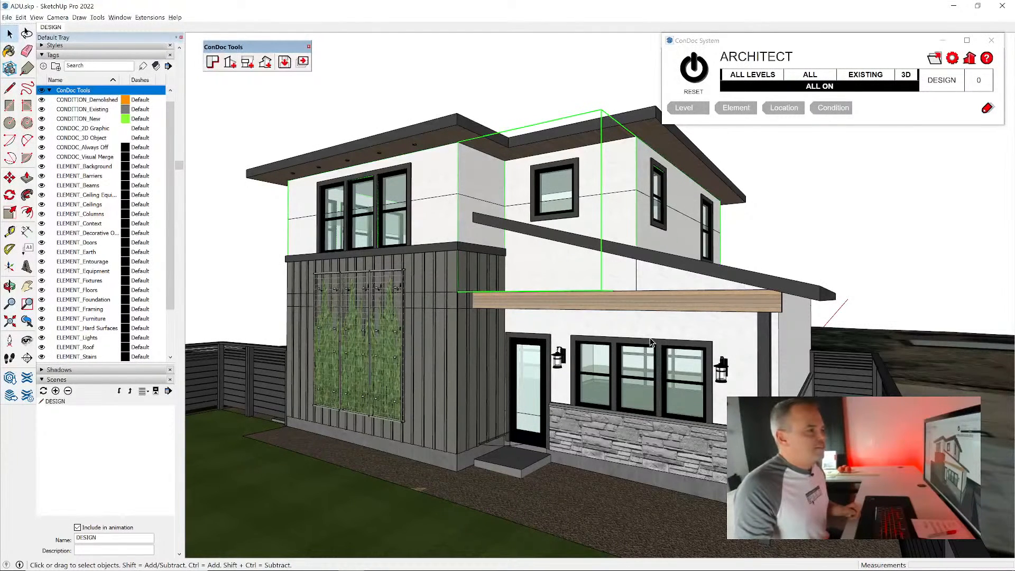
pyautogui.doubleClick(618, 169)
pyautogui.moveTo(618, 168); pyautogui.dragTo(650, 343, button='middle')
pyautogui.moveTo(612, 249); pyautogui.dragTo(671, 318, button='middle')
pyautogui.tripleClick(639, 184)
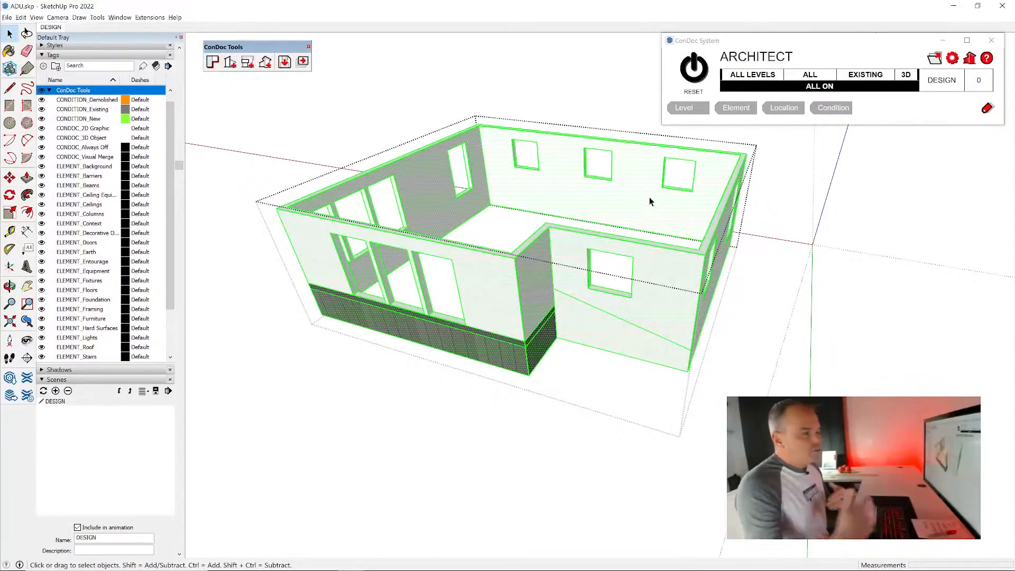
pyautogui.press('Escape')
pyautogui.moveTo(667, 189); pyautogui.dragTo(669, 219, button='middle')
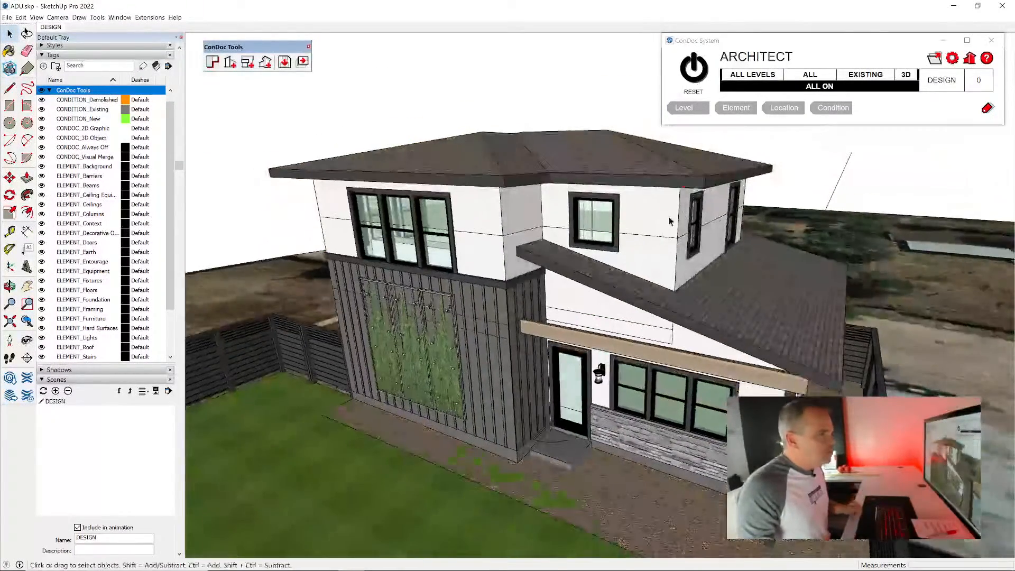
pyautogui.doubleClick(657, 214)
pyautogui.tripleClick(657, 214)
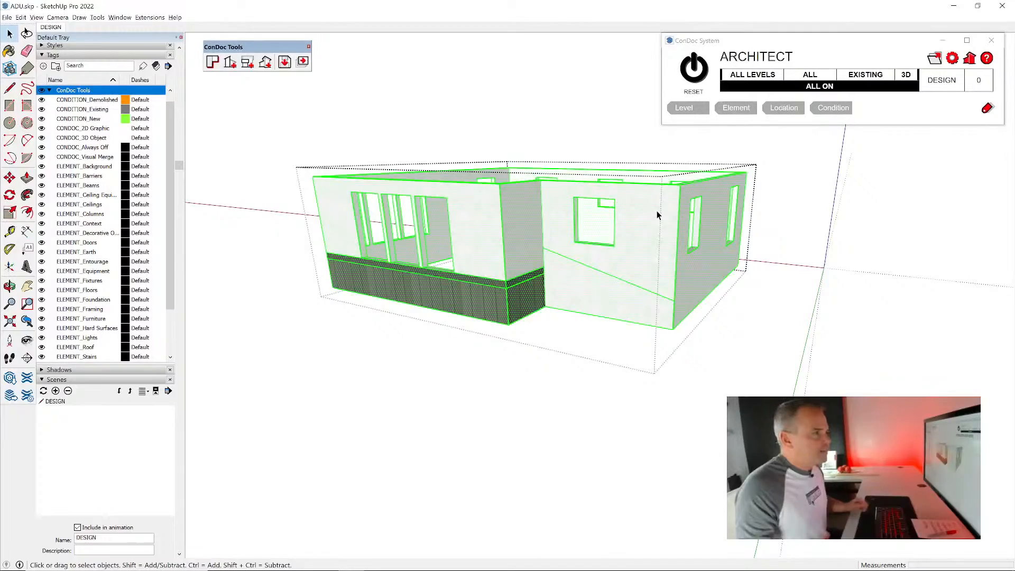
pyautogui.press('Escape')
# - Select the upper-storey wall group and examine the tags available for it in Entity Info
pyautogui.click(656, 213)
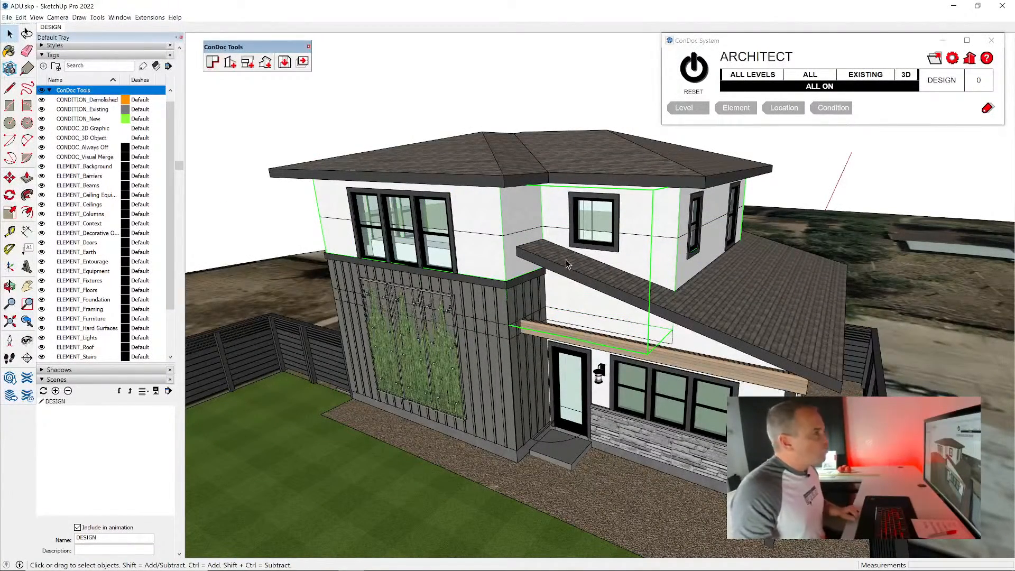
pyautogui.scroll(3, 145, 209)
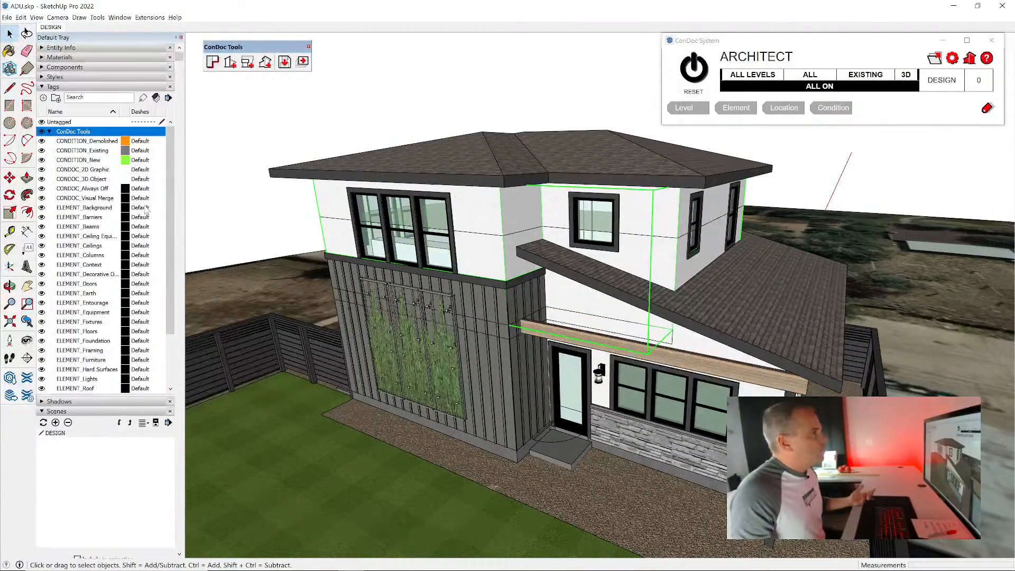
pyautogui.click(98, 50)
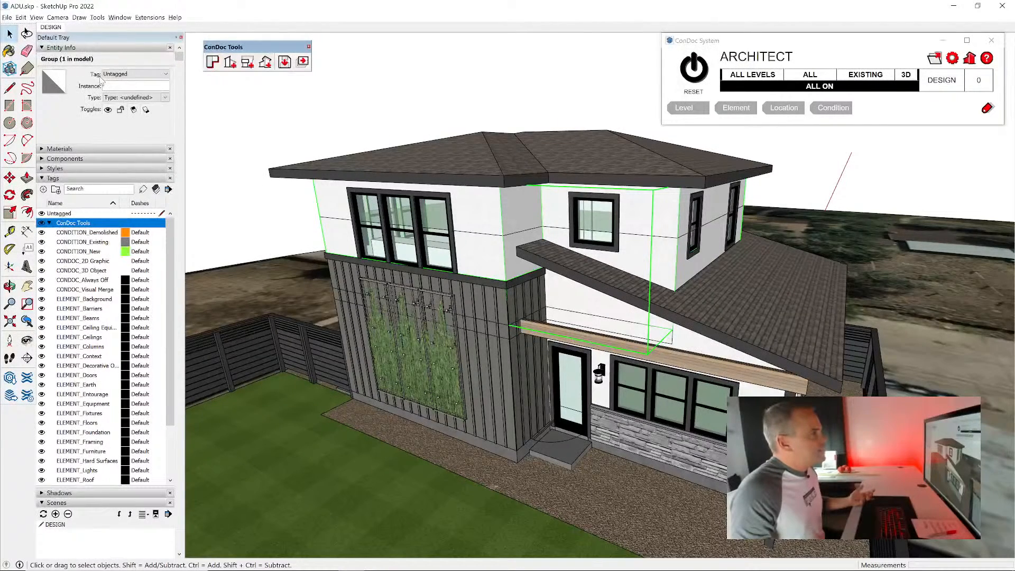
pyautogui.click(118, 74)
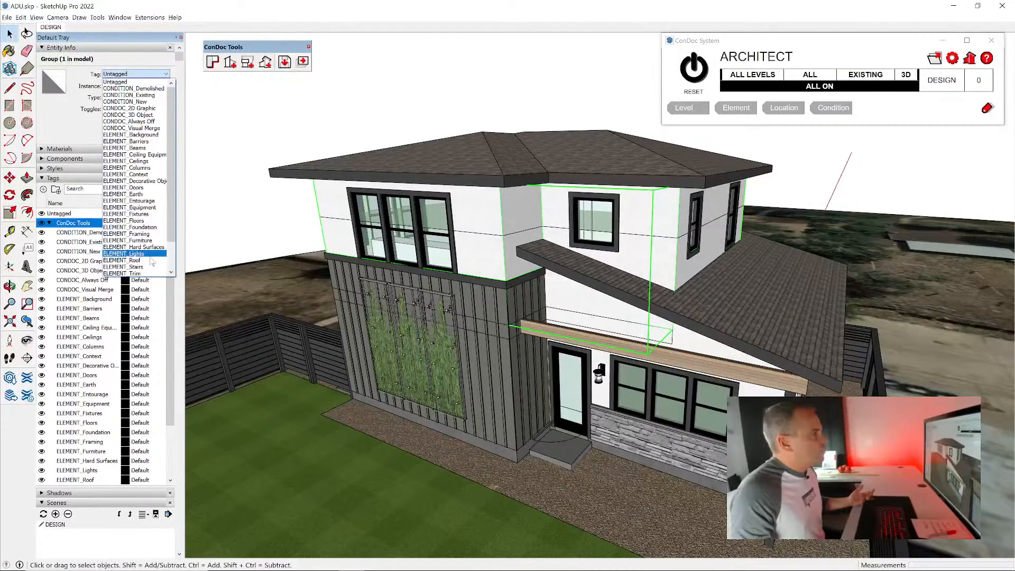
pyautogui.scroll(-2, 150, 272)
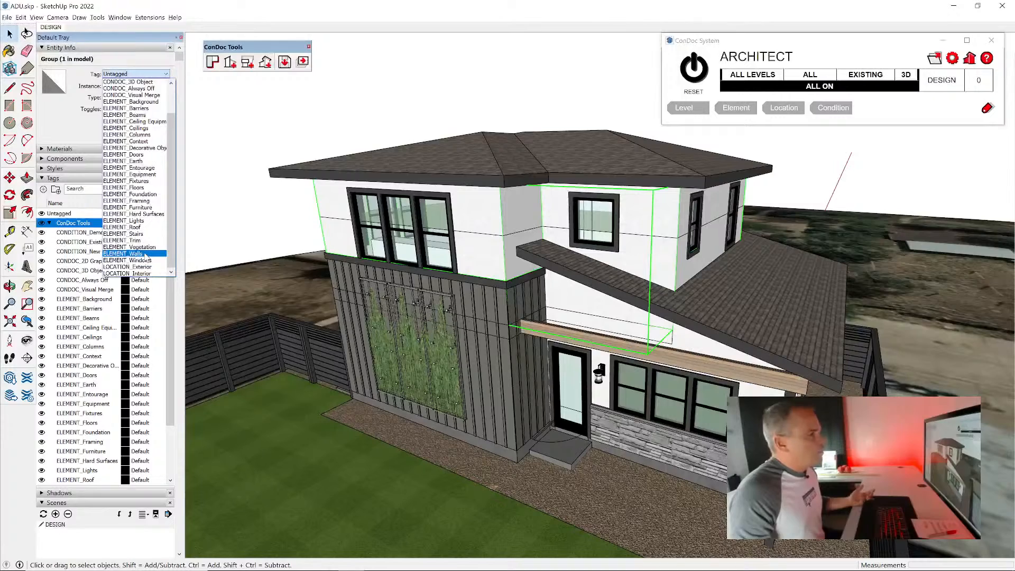
pyautogui.click(487, 80)
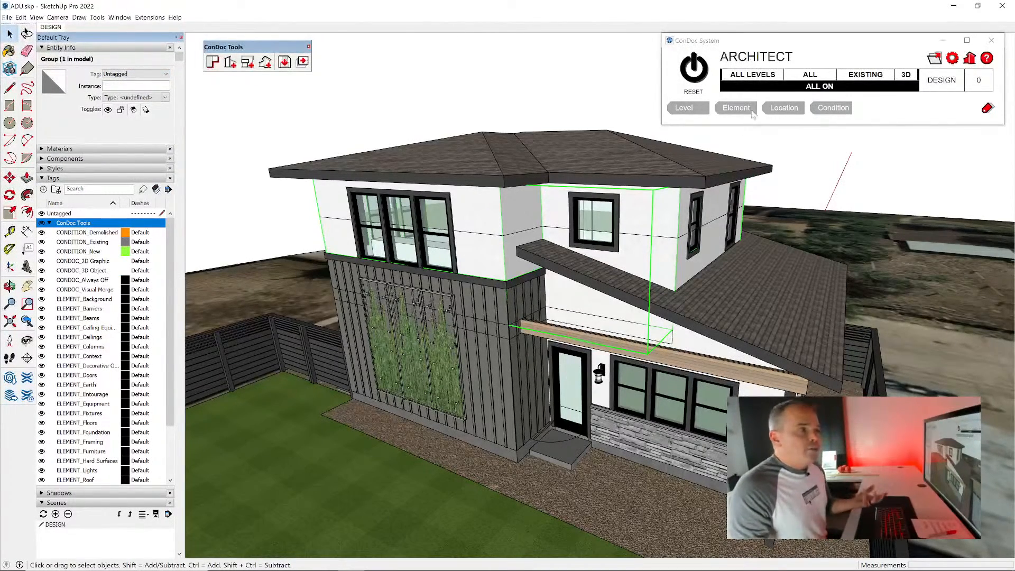
# - Open the ConDoc Tags window and place it beneath the ConDoc System window
pyautogui.click(987, 109)
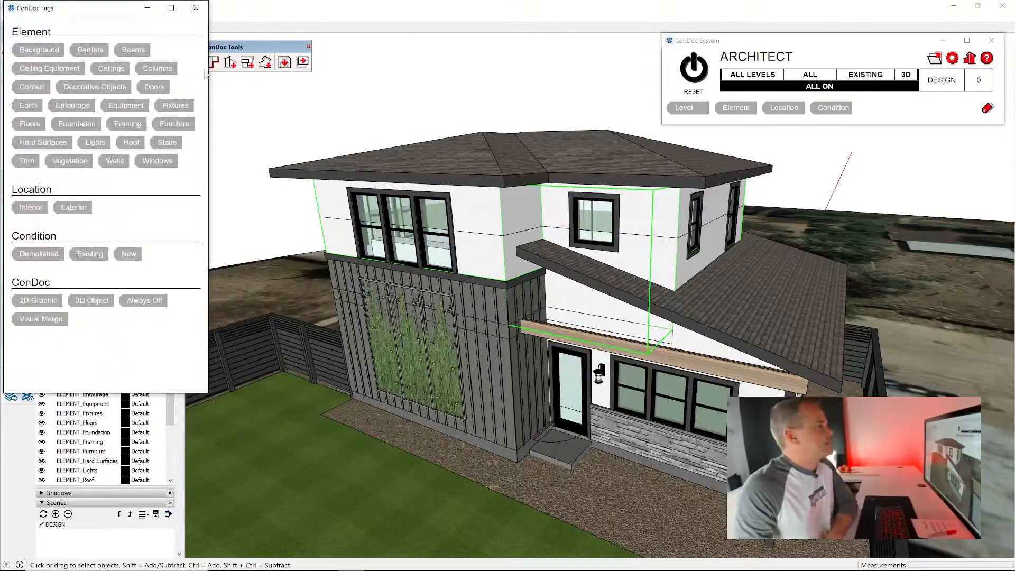
pyautogui.moveTo(66, 13)
pyautogui.mouseDown()
pyautogui.moveTo(696, 137)
pyautogui.moveTo(864, 146)
pyautogui.mouseUp()
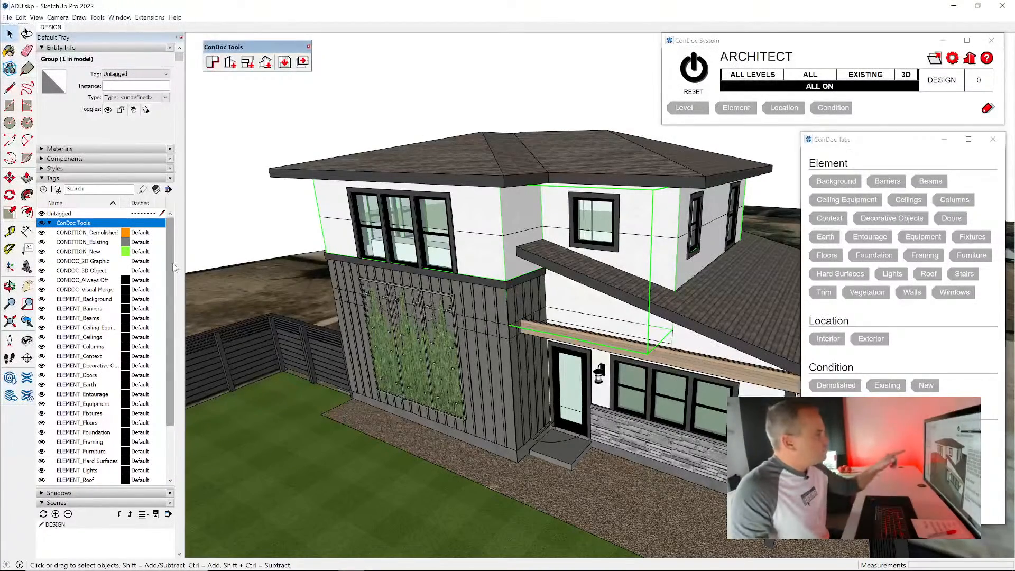
pyautogui.scroll(-1, 169, 274)
pyautogui.scroll(1, 163, 280)
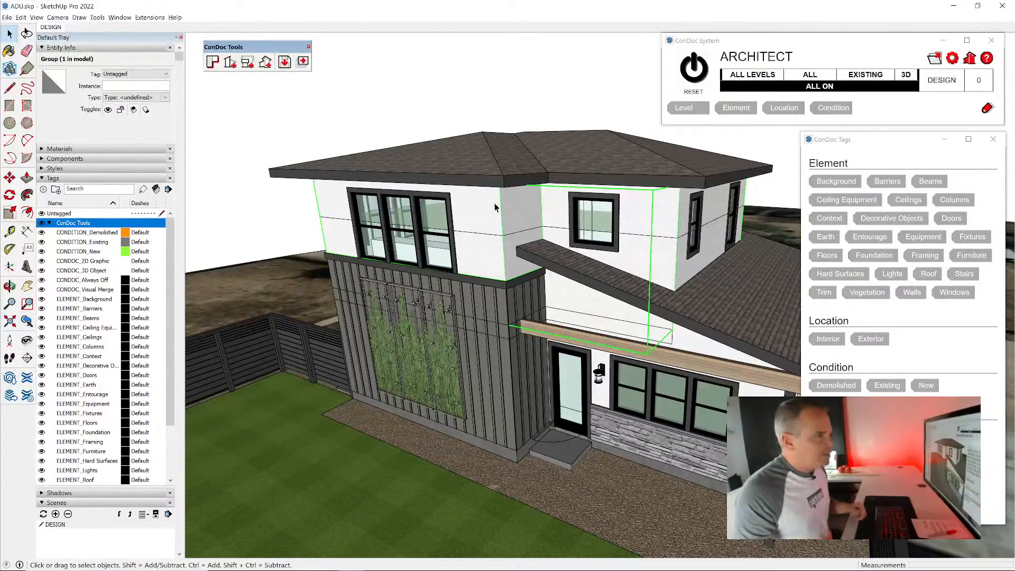
# - Tag the selected upper-storey wall group as Walls and test it by switching ELEMENT_Walls visibility off and on
pyautogui.click(912, 294)
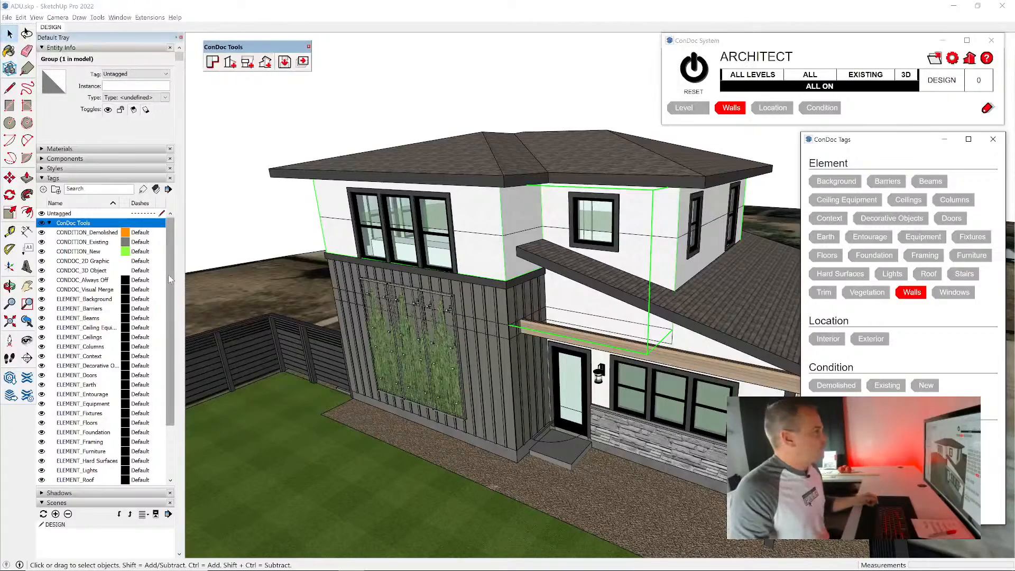
pyautogui.scroll(-3, 119, 287)
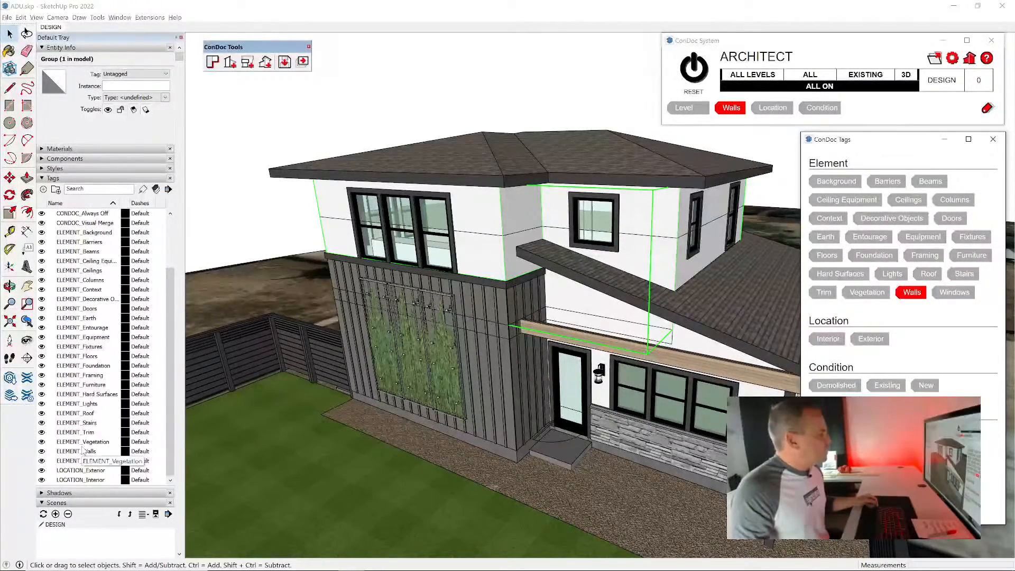
pyautogui.click(43, 452)
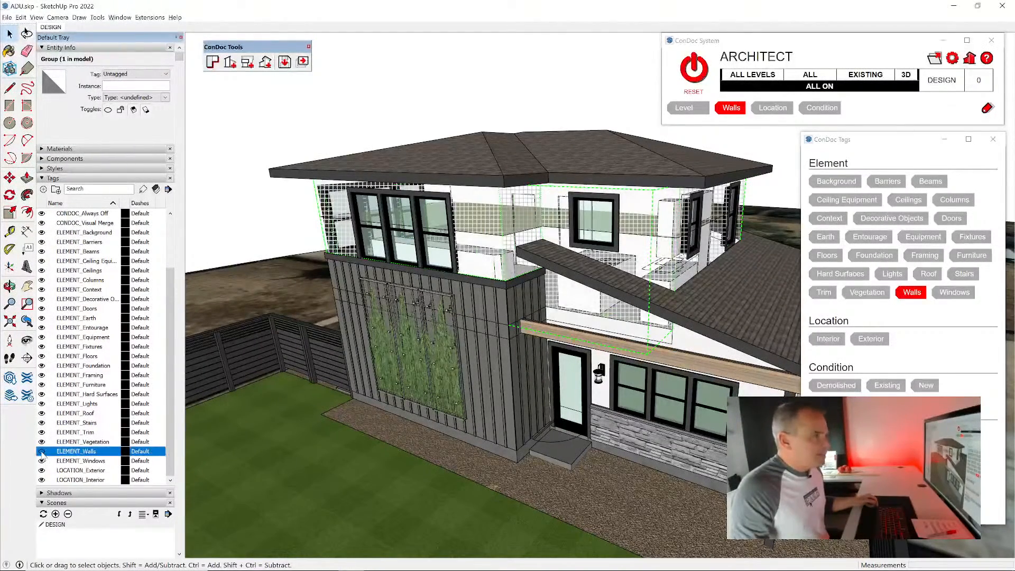
pyautogui.click(272, 159)
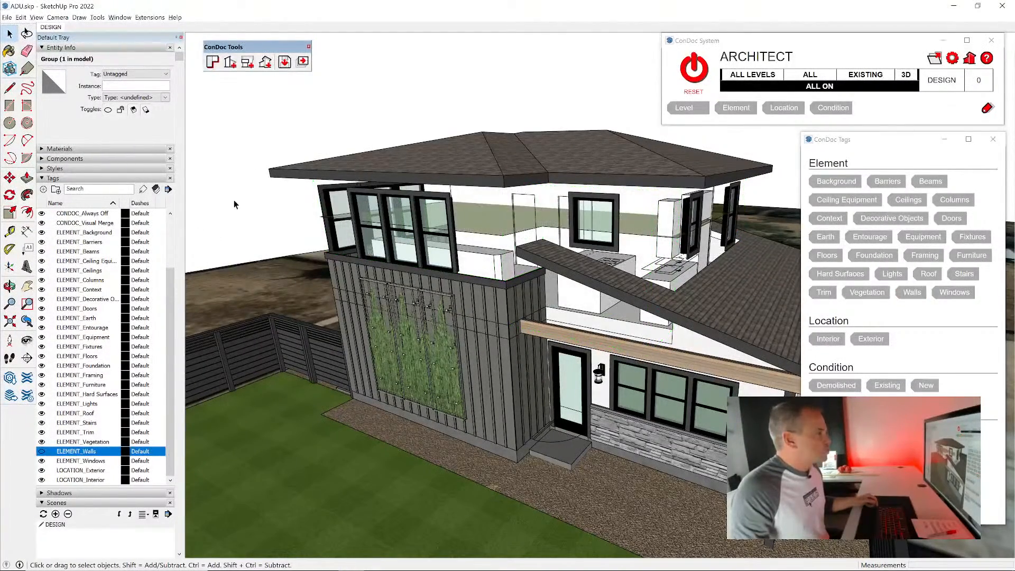
pyautogui.click(42, 452)
pyautogui.click(42, 452)
pyautogui.click(42, 452)
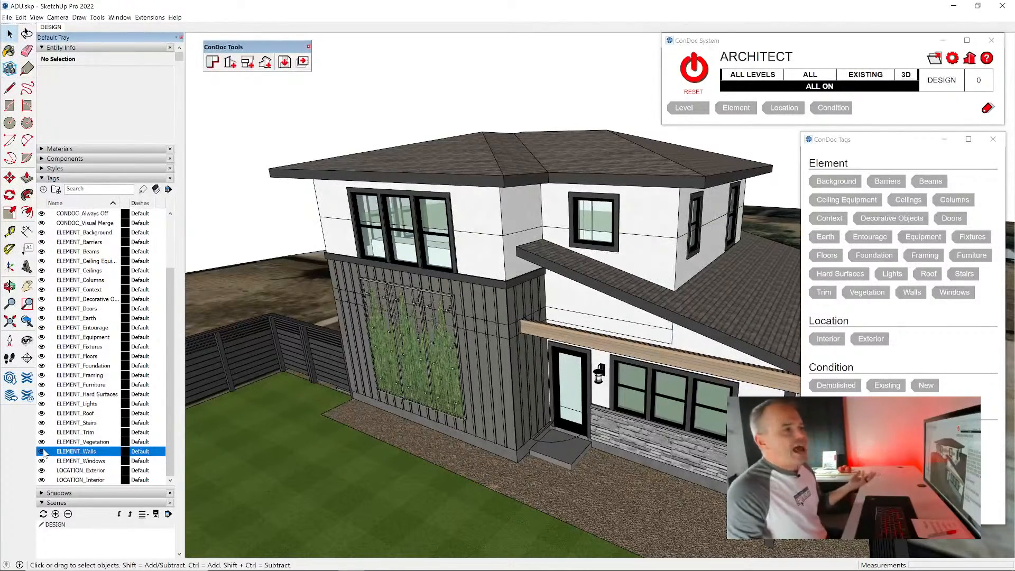
pyautogui.click(42, 452)
pyautogui.click(43, 452)
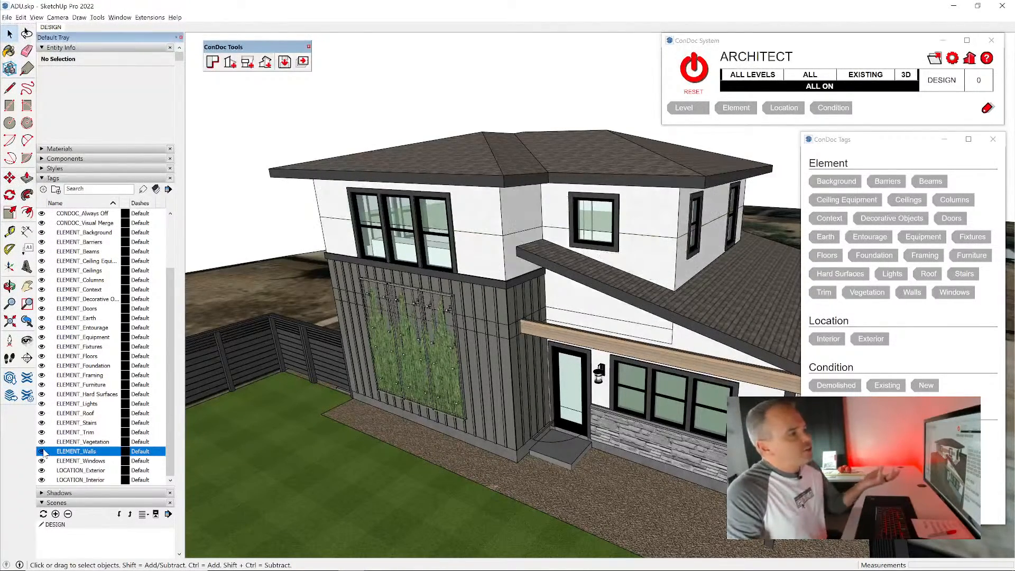
pyautogui.click(42, 452)
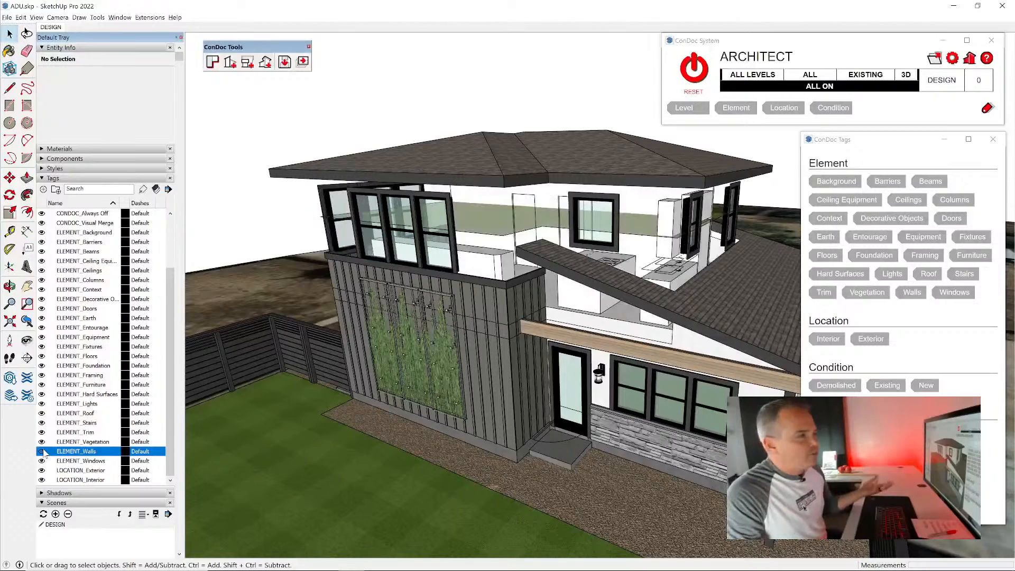
pyautogui.click(42, 452)
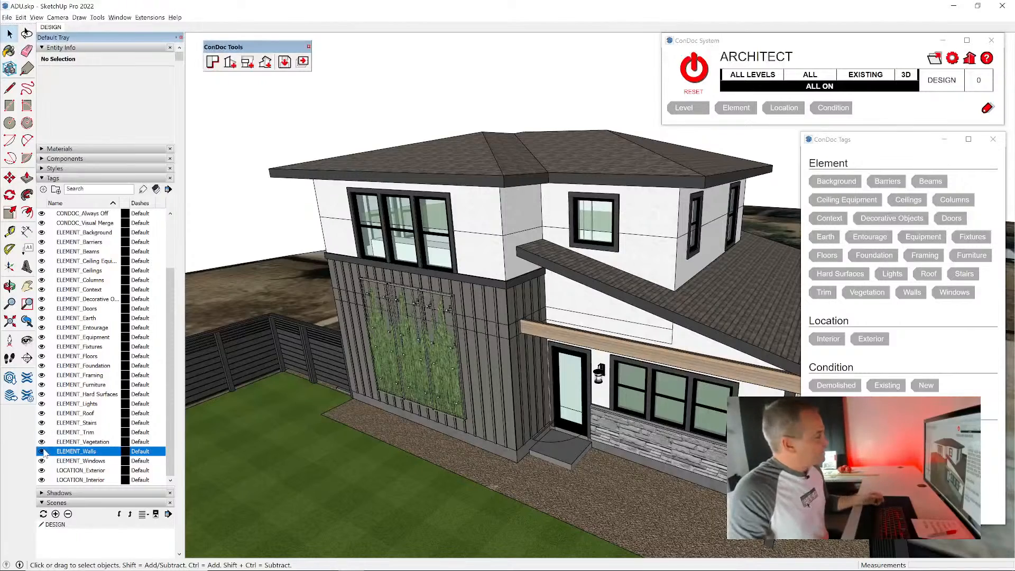
# - Assign the Exterior location and New condition tags to the upper-storey wall group
pyautogui.click(638, 207)
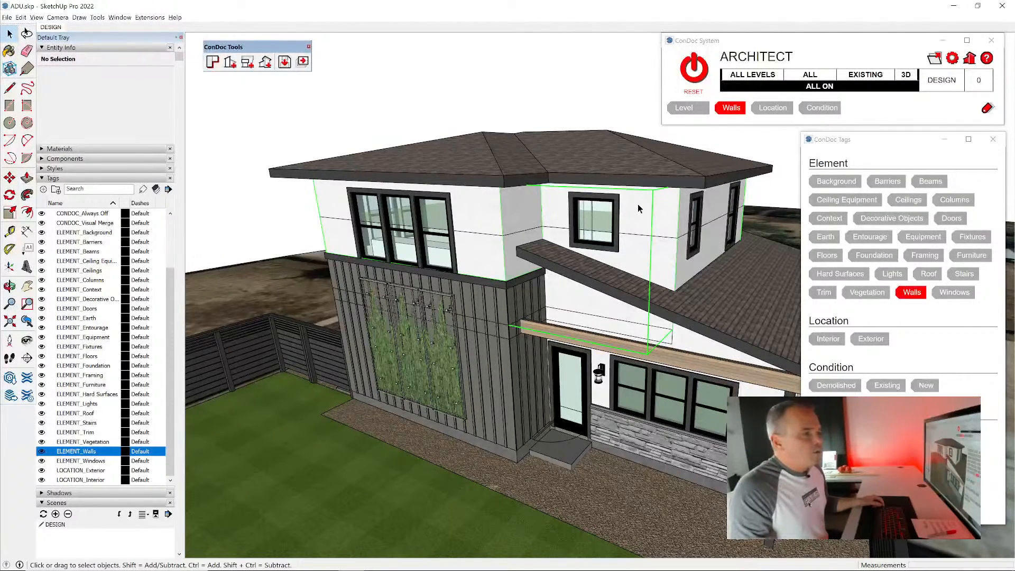
pyautogui.click(870, 341)
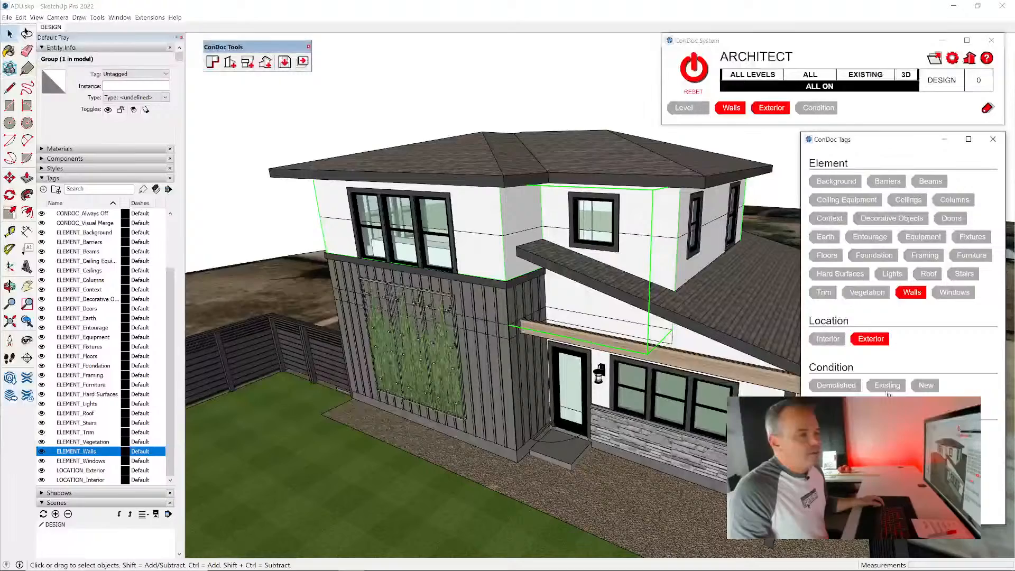
pyautogui.click(922, 387)
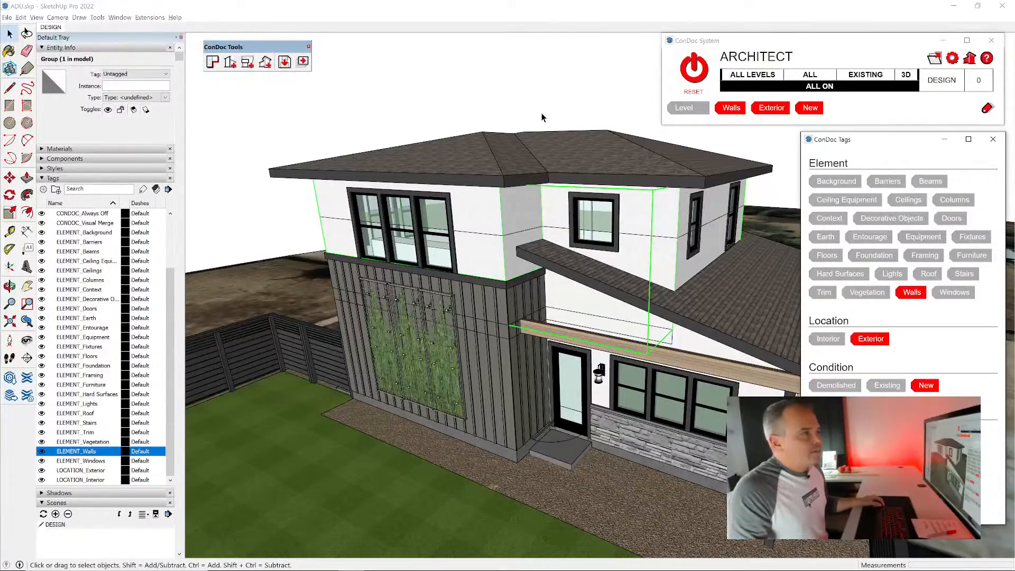
# - Check the wall group's added tags by switching LOCATION_Exterior and CONDITION_New visibility off and on
pyautogui.click(540, 84)
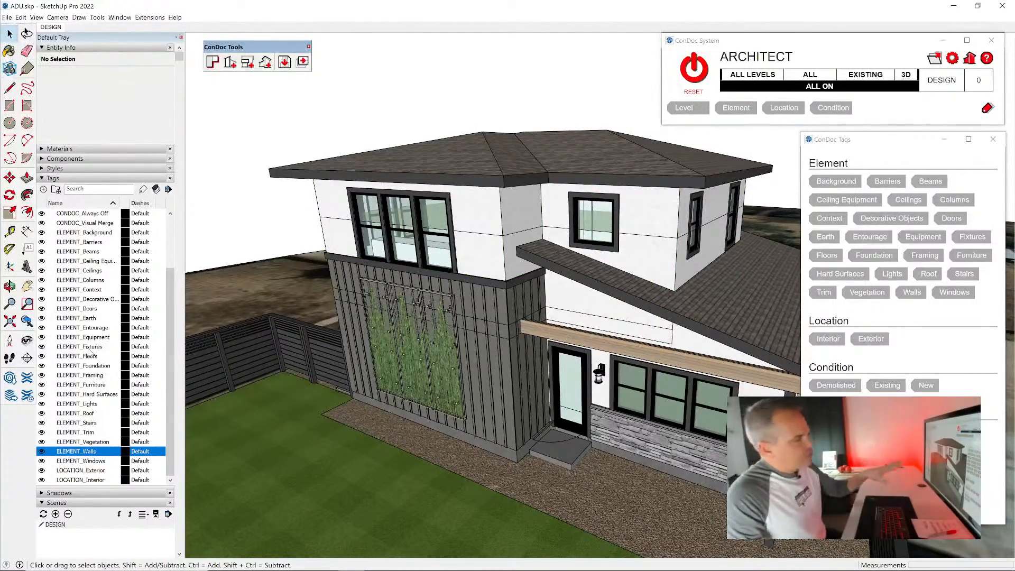
pyautogui.scroll(-1, 89, 363)
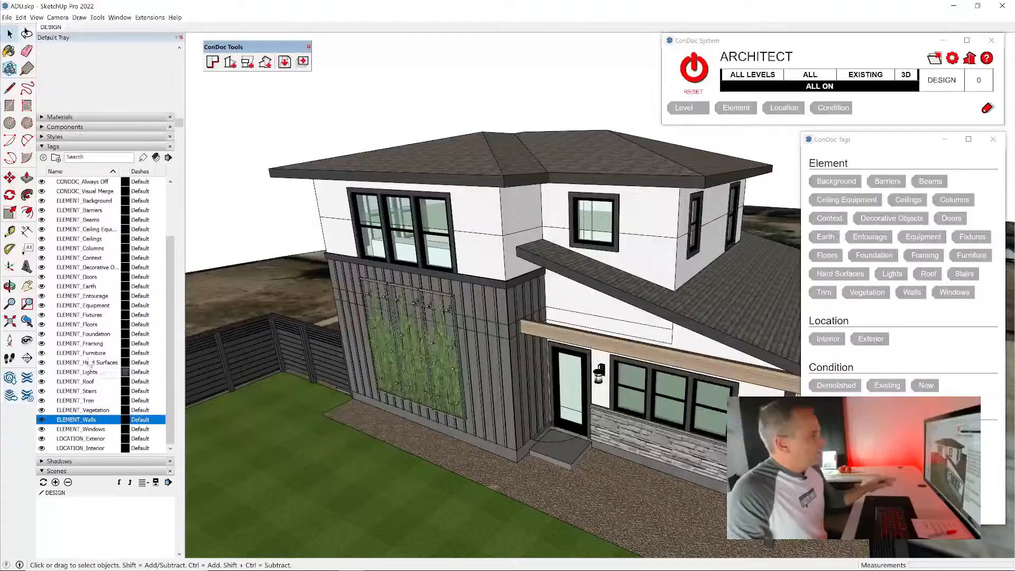
pyautogui.click(42, 439)
pyautogui.click(41, 439)
pyautogui.click(42, 439)
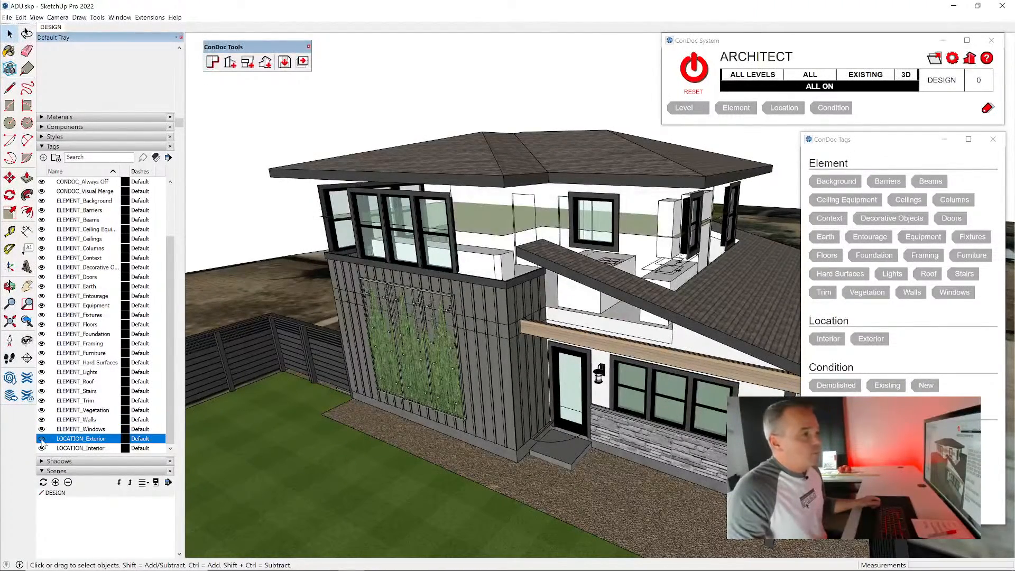
pyautogui.click(42, 439)
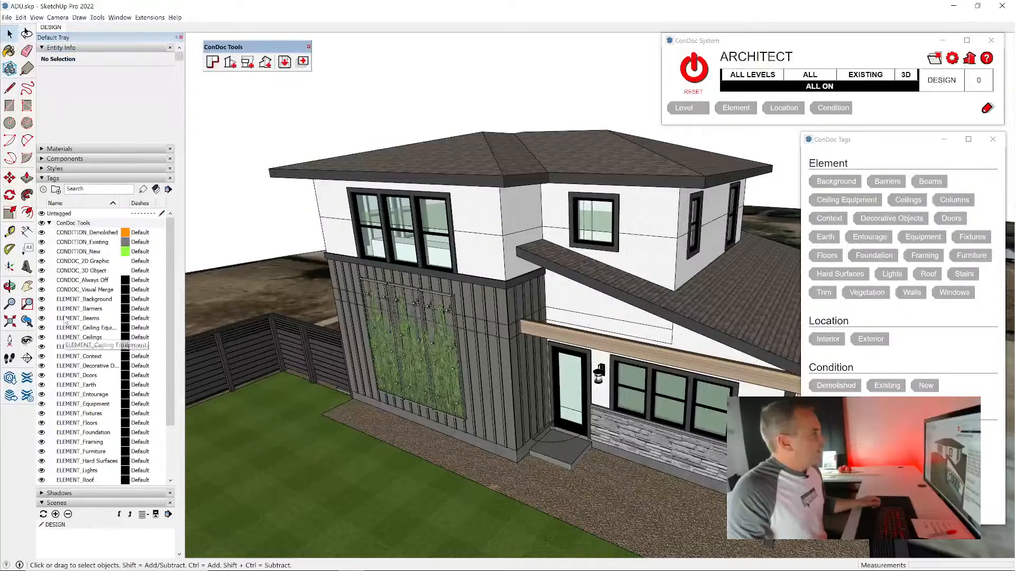
pyautogui.click(42, 252)
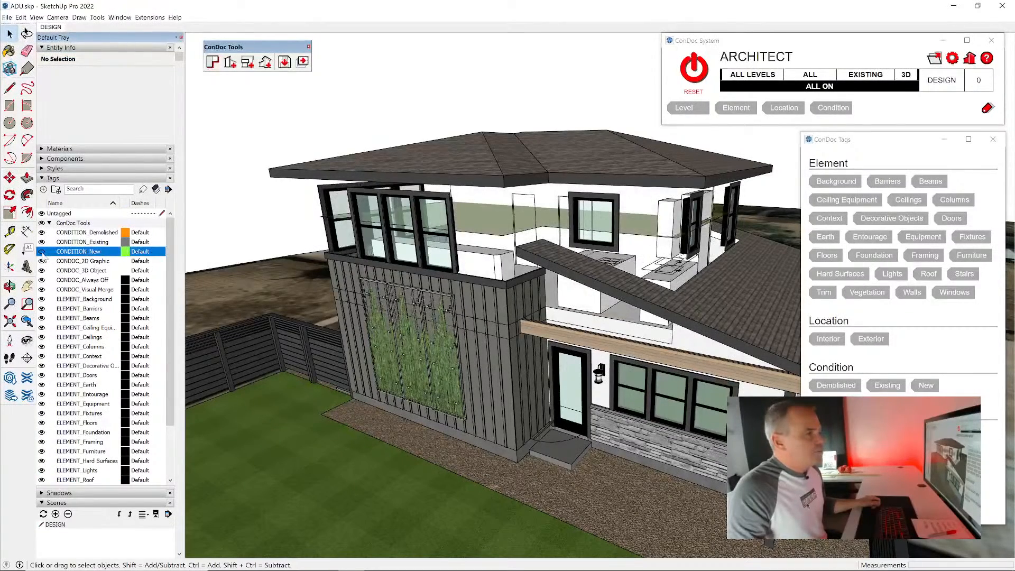
pyautogui.click(41, 252)
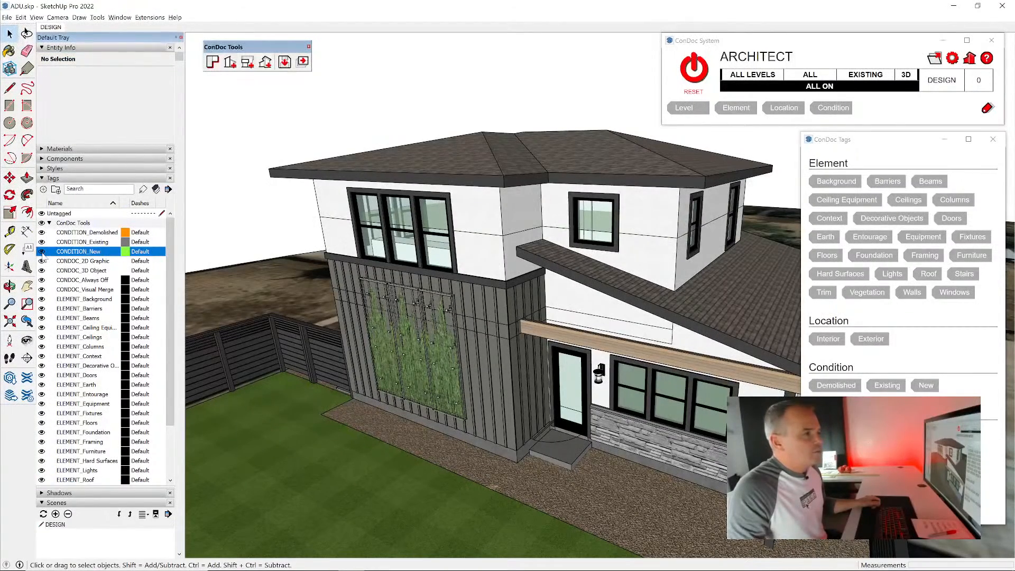
# - Open the upper-storey wall group, select all its connected geometry for inspection, and close the group
pyautogui.click(668, 261)
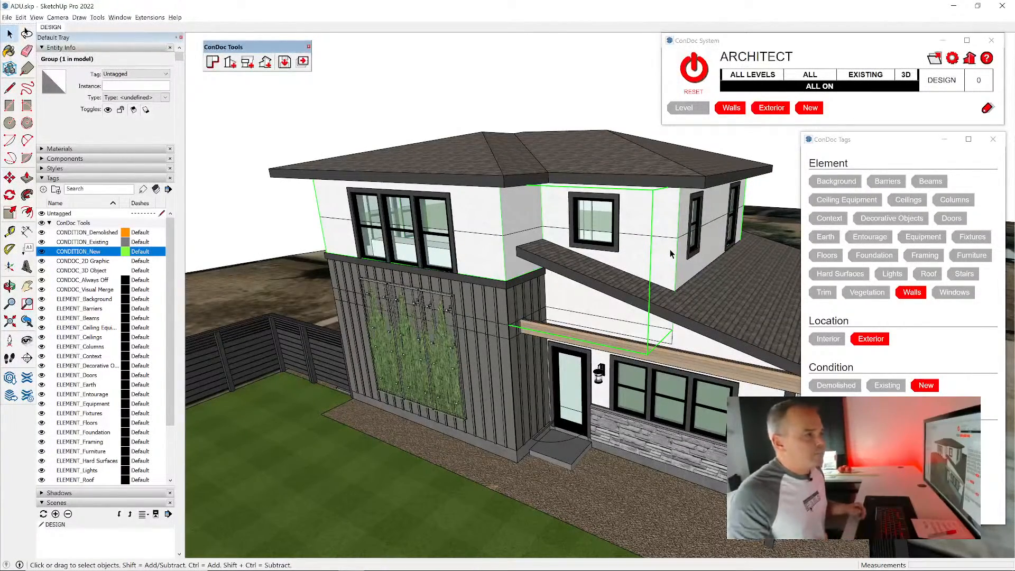
pyautogui.doubleClick(671, 254)
pyautogui.moveTo(670, 249); pyautogui.dragTo(631, 204, button='middle')
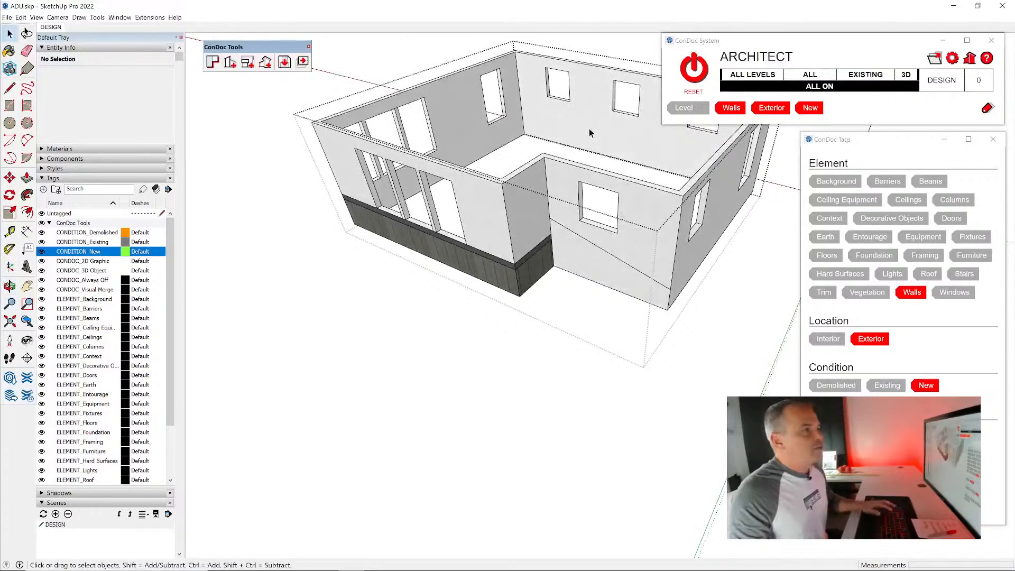
pyautogui.moveTo(589, 128); pyautogui.dragTo(564, 176, button='middle')
pyautogui.tripleClick(563, 176)
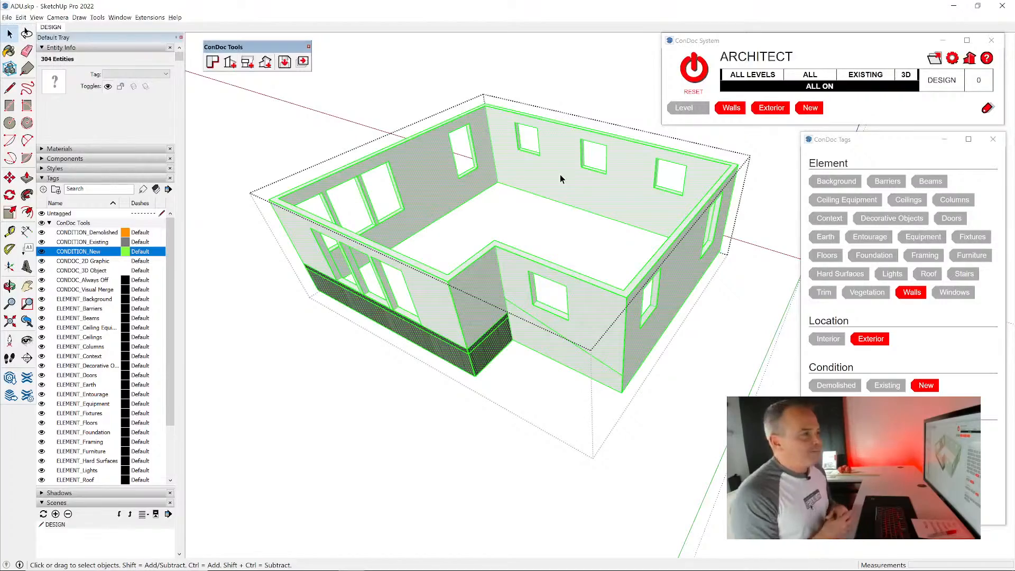
pyautogui.press('Escape')
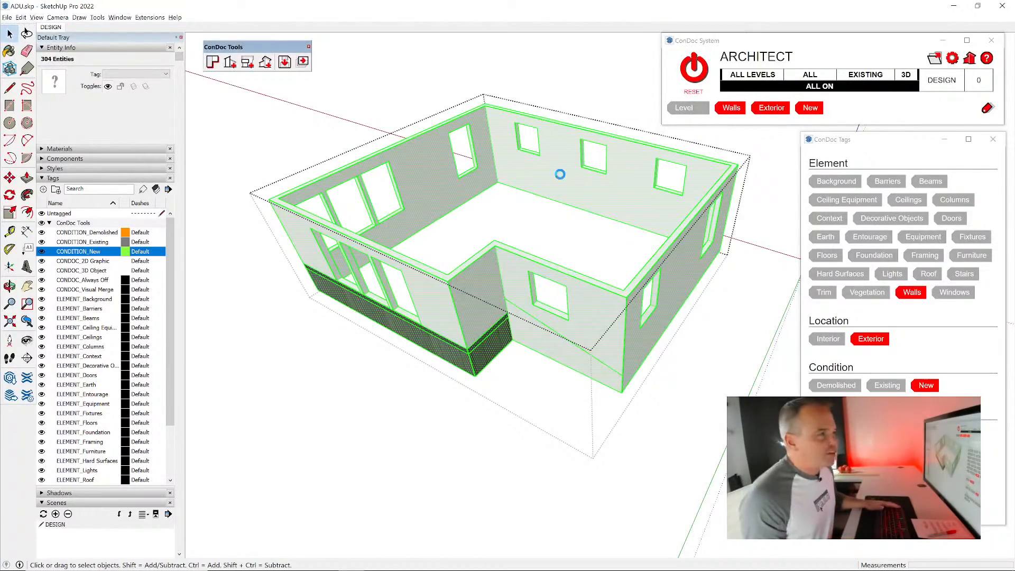
# - Select the plain grey house group in front of the ADU and tag it as Context
pyautogui.moveTo(538, 351); pyautogui.dragTo(532, 215, button='middle')
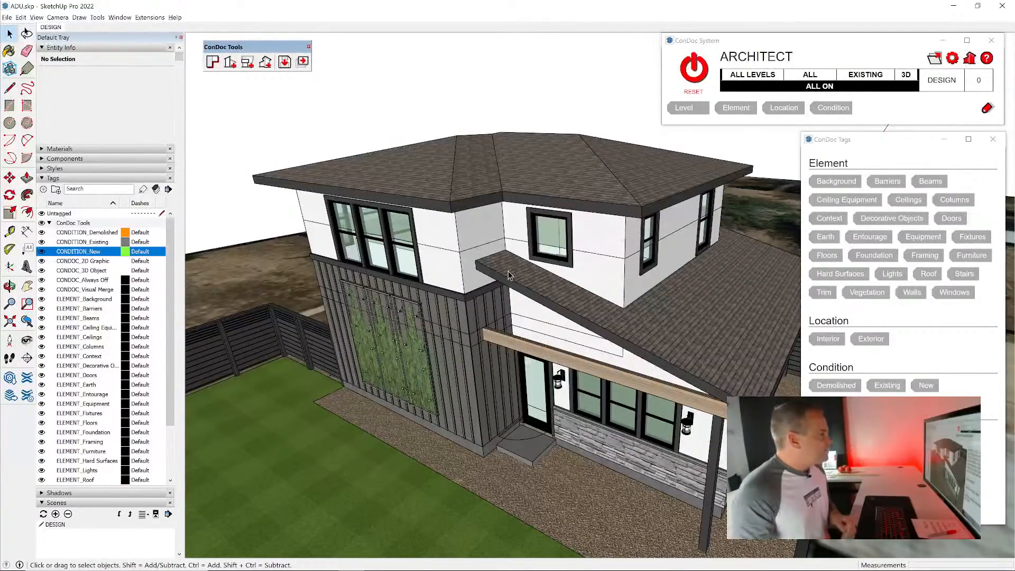
pyautogui.moveTo(533, 219); pyautogui.dragTo(506, 289, button='middle')
pyautogui.scroll(-6, 506, 289)
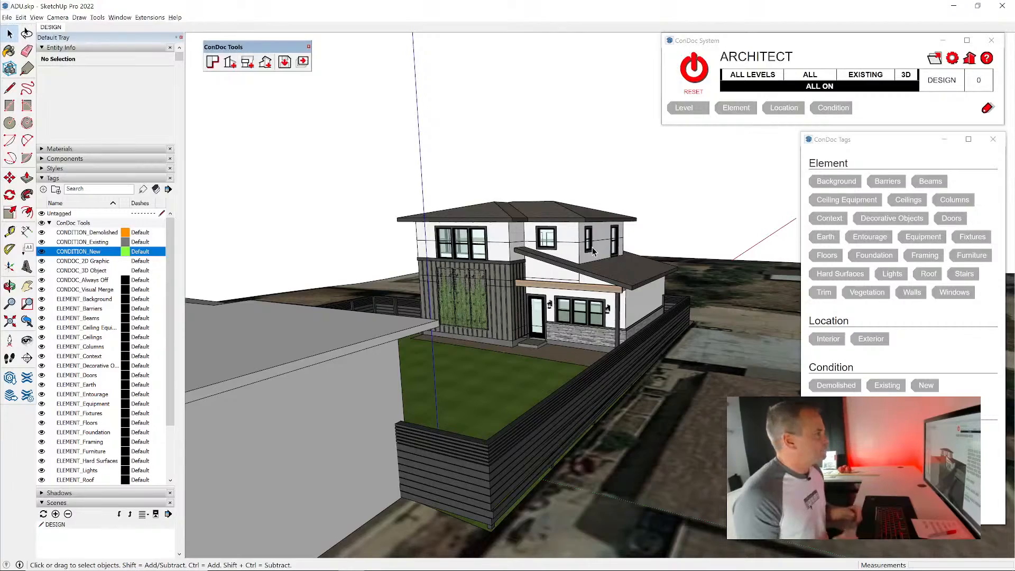
pyautogui.scroll(-6, 592, 251)
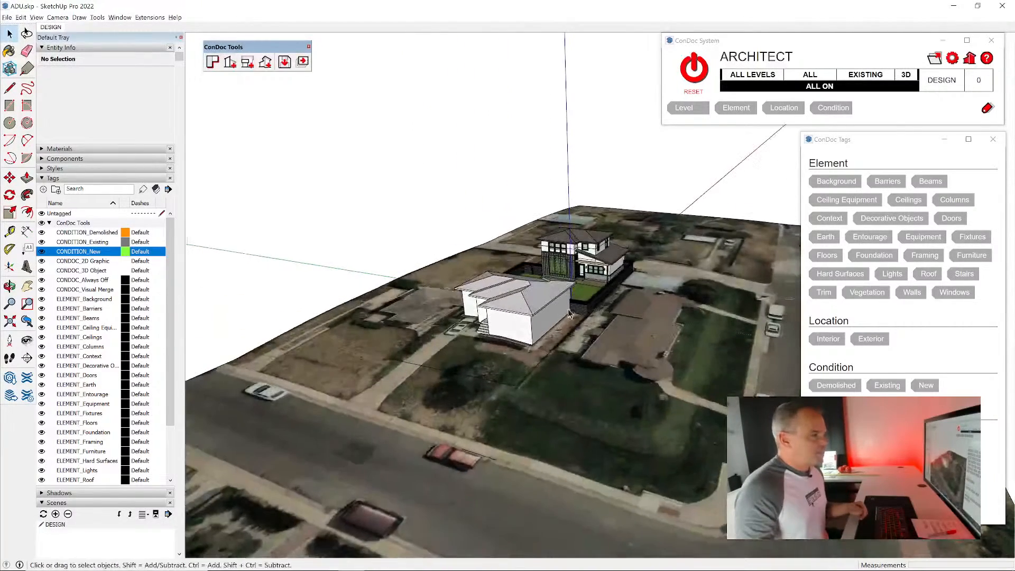
pyautogui.click(533, 321)
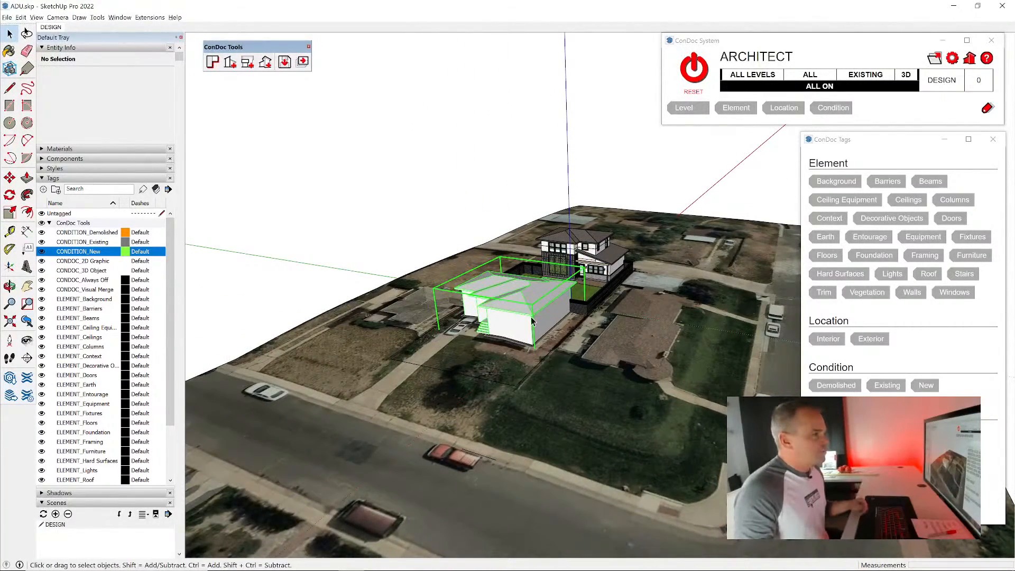
pyautogui.scroll(2, 532, 321)
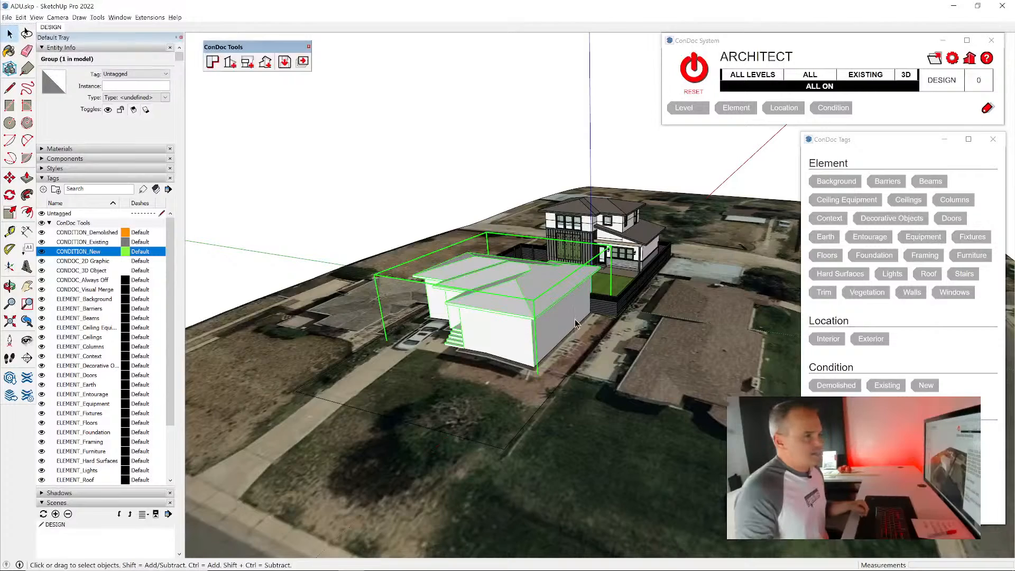
pyautogui.moveTo(496, 315); pyautogui.dragTo(386, 278, button='middle')
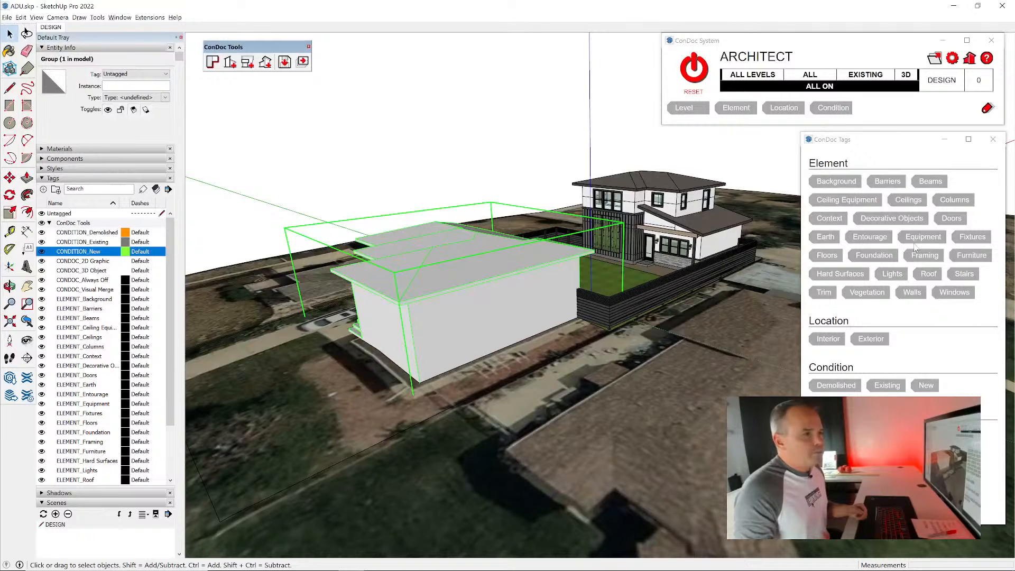
pyautogui.click(839, 221)
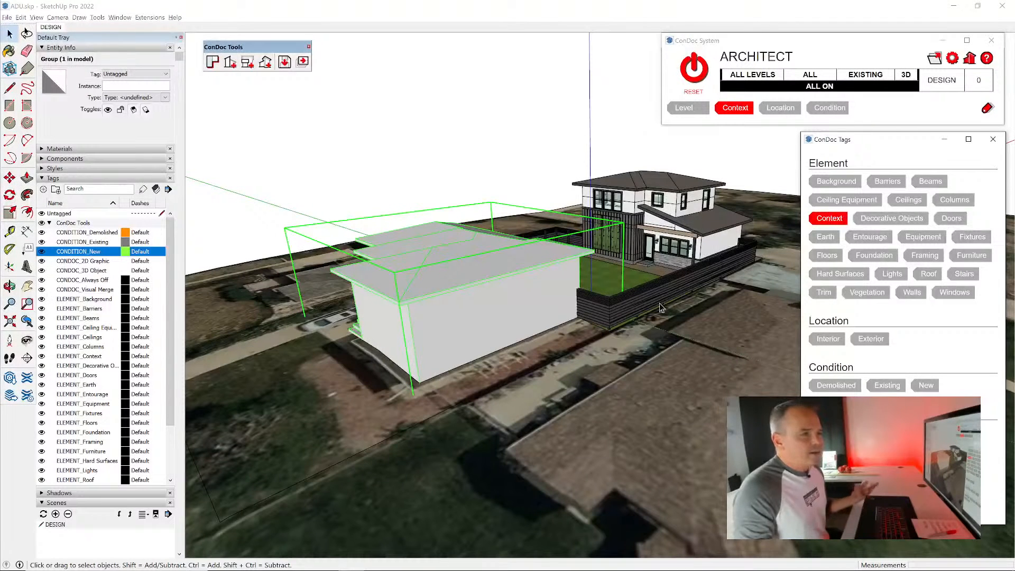
# - Test the grey house's element tag by switching ELEMENT_Context visibility off and back on
pyautogui.click(391, 177)
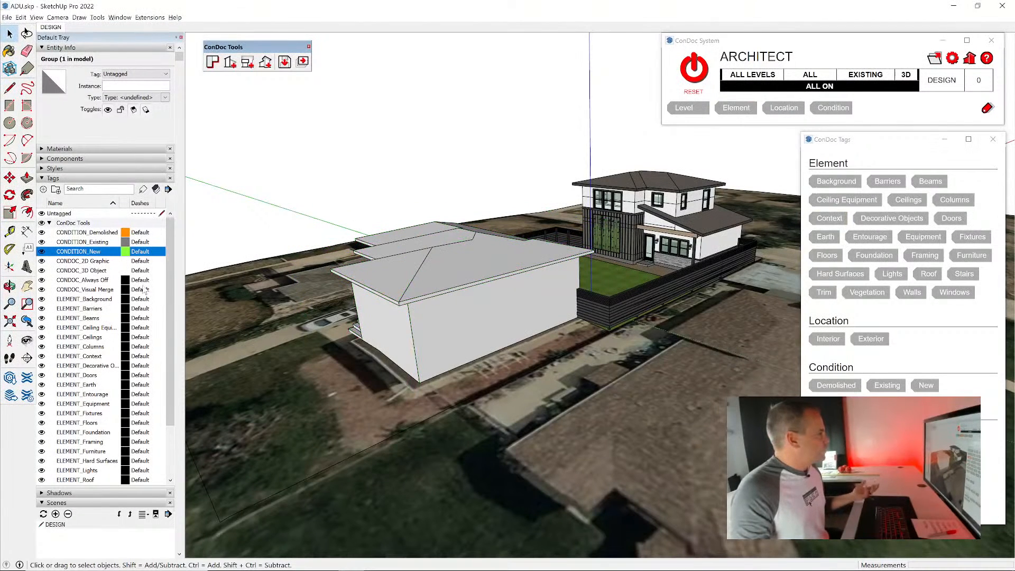
pyautogui.click(42, 356)
pyautogui.click(41, 356)
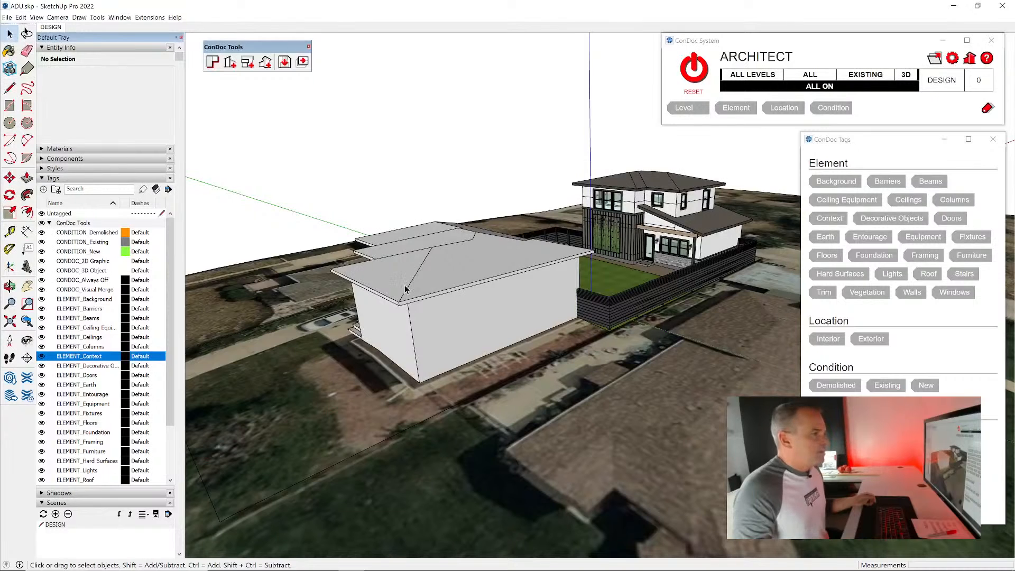
# - Reselect the grey house group and assign it the Exterior location and Existing condition tags
pyautogui.click(829, 219)
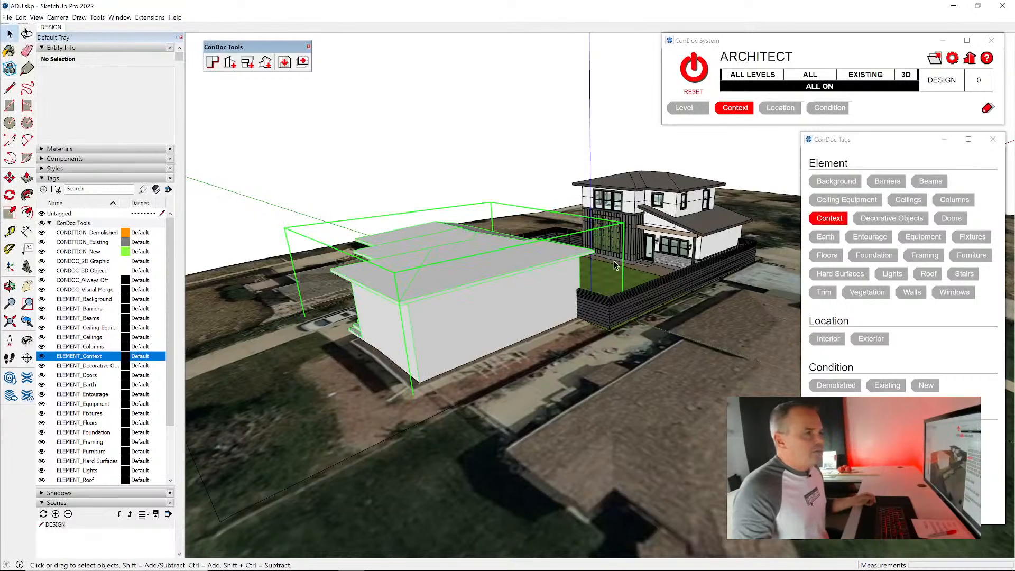
pyautogui.click(871, 339)
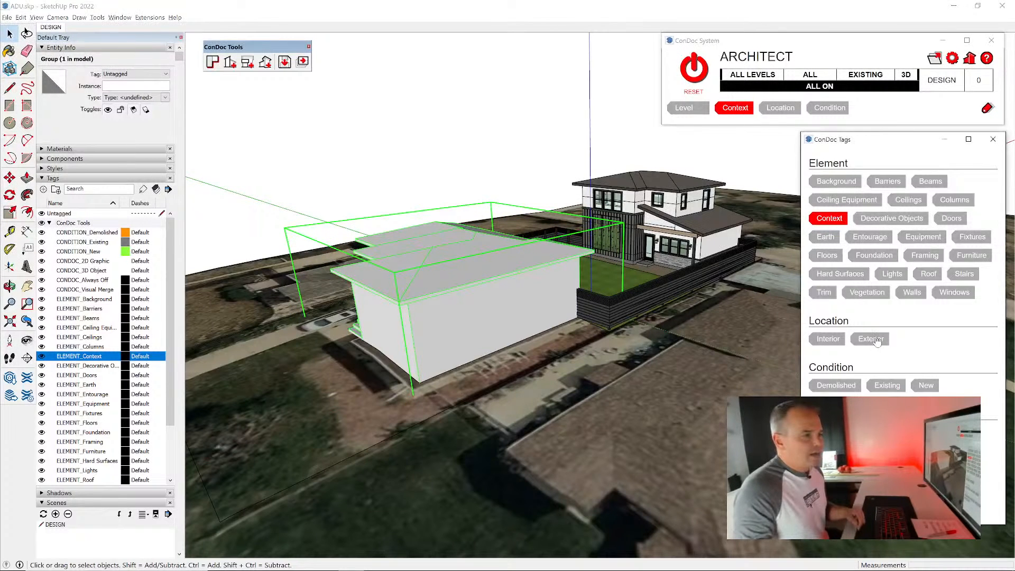
pyautogui.click(888, 386)
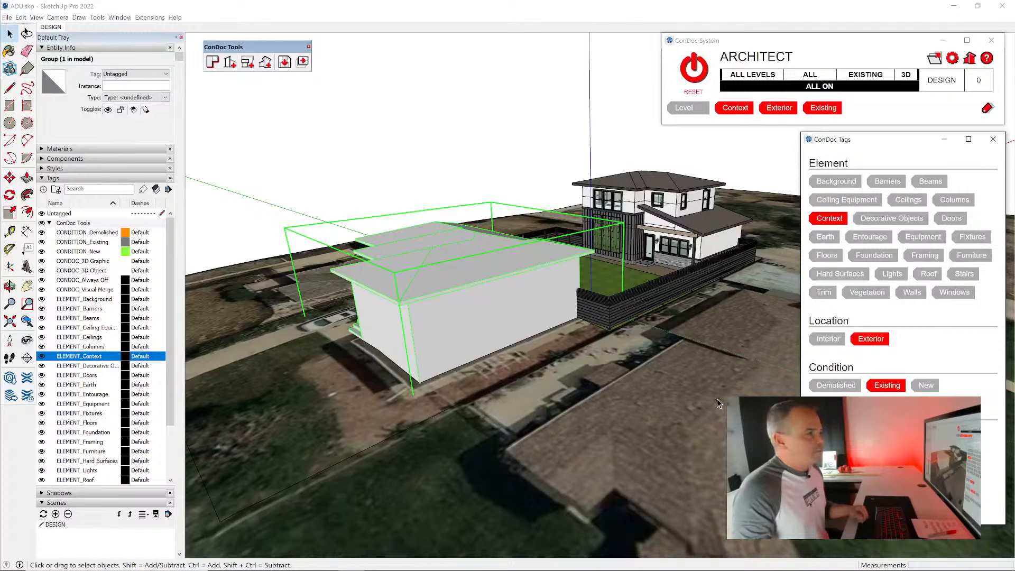
# - Clear the selection and hide the ELEMENT_Context tag
pyautogui.click(505, 100)
pyautogui.click(42, 356)
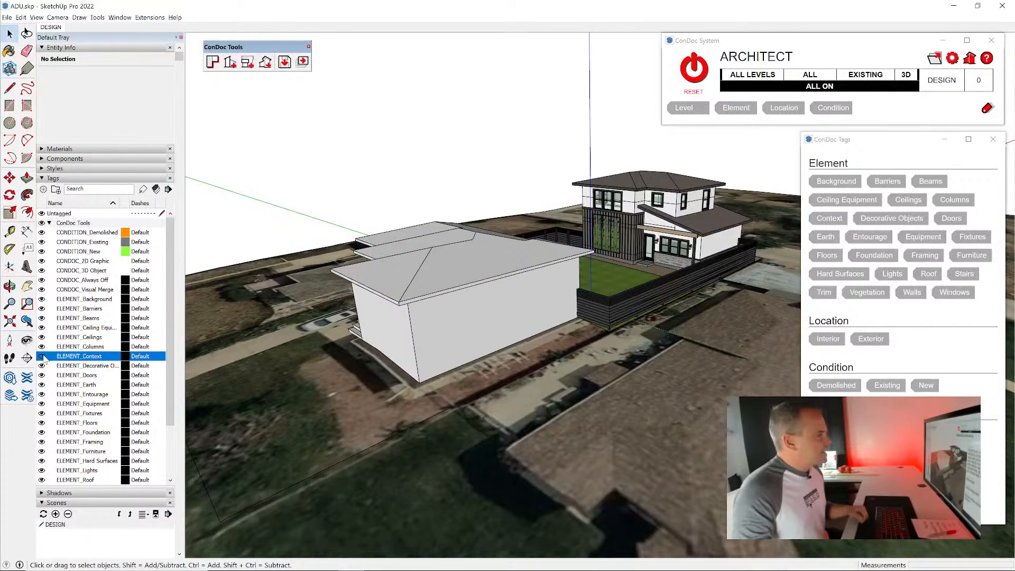
# - Select the Location Terrain group and assign it the Earth element, Exterior location and Existing condition tags
pyautogui.moveTo(508, 306); pyautogui.dragTo(579, 327, button='middle')
pyautogui.click(434, 364)
pyautogui.moveTo(434, 363); pyautogui.dragTo(607, 324, button='middle')
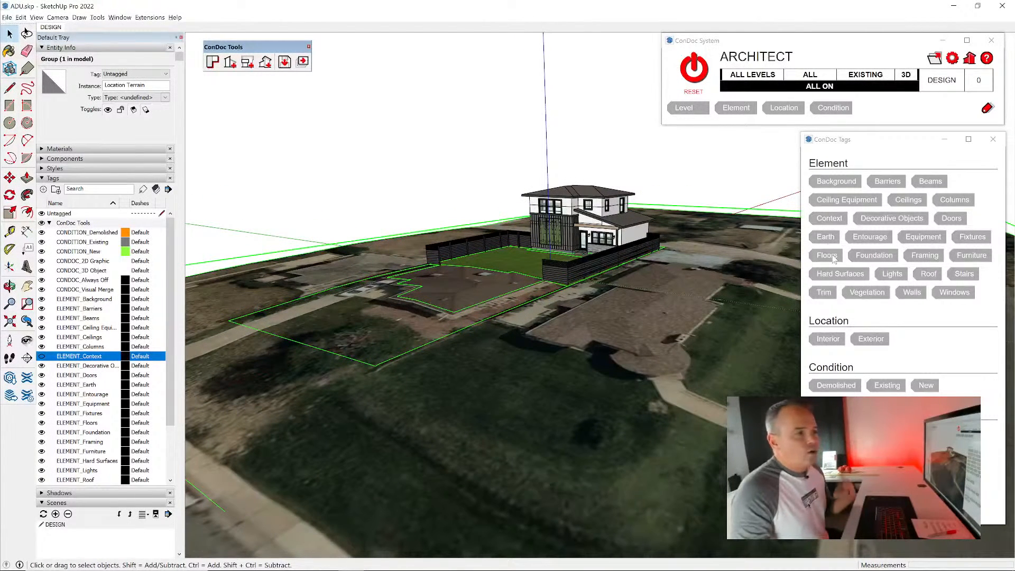
pyautogui.click(825, 237)
pyautogui.click(870, 339)
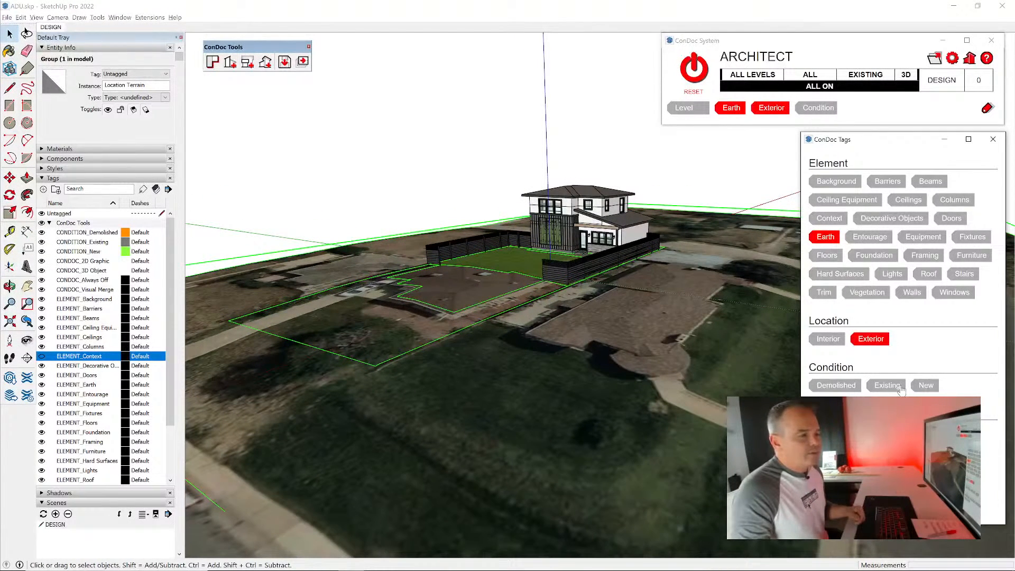
pyautogui.click(900, 388)
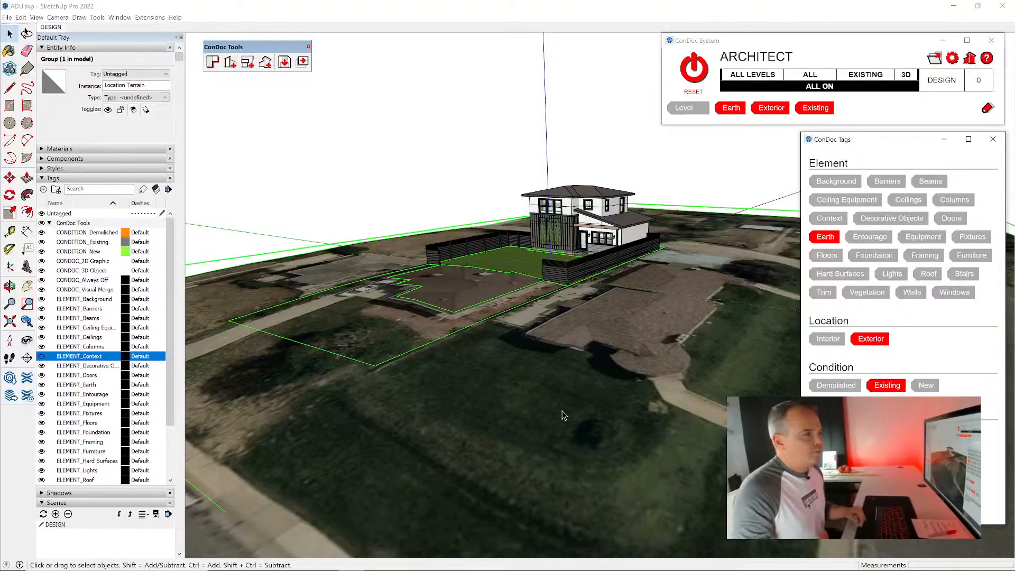
# - Clear the terrain selection and hide the ELEMENT_Earth tag
pyautogui.click(303, 207)
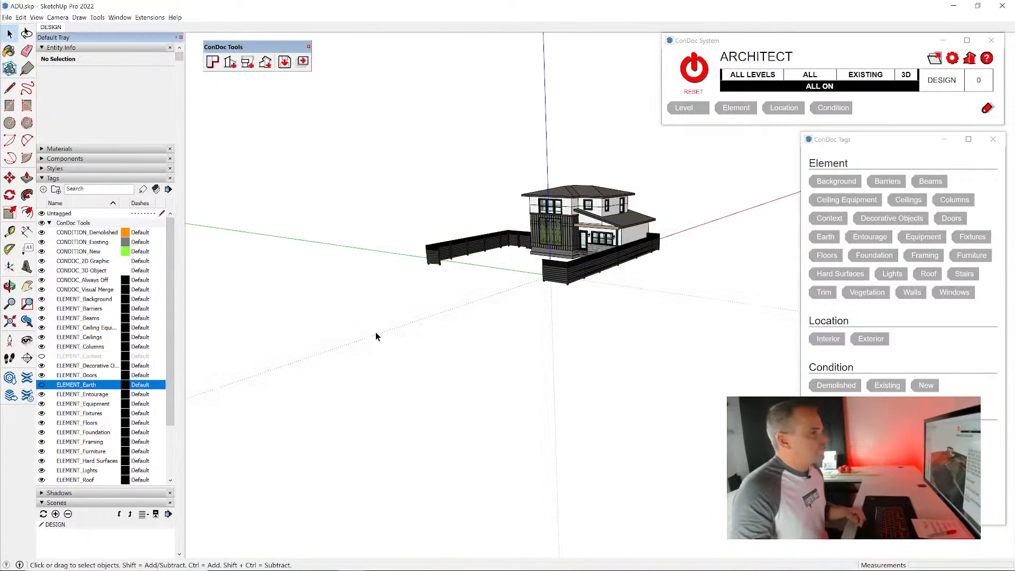
pyautogui.click(42, 385)
pyautogui.scroll(5, 580, 168)
pyautogui.scroll(3, 587, 179)
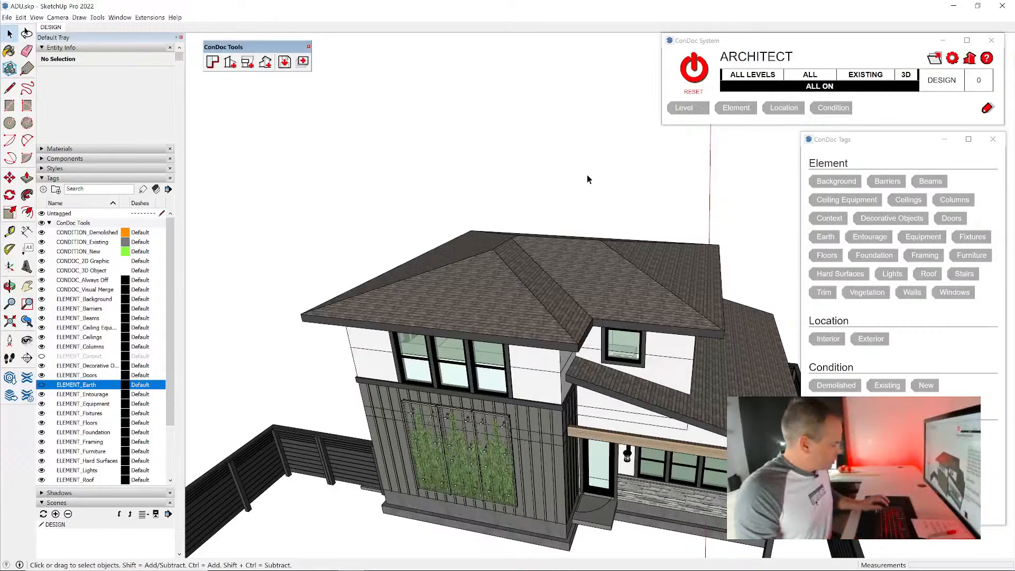
pyautogui.scroll(-5, 587, 174)
pyautogui.scroll(2, 709, 182)
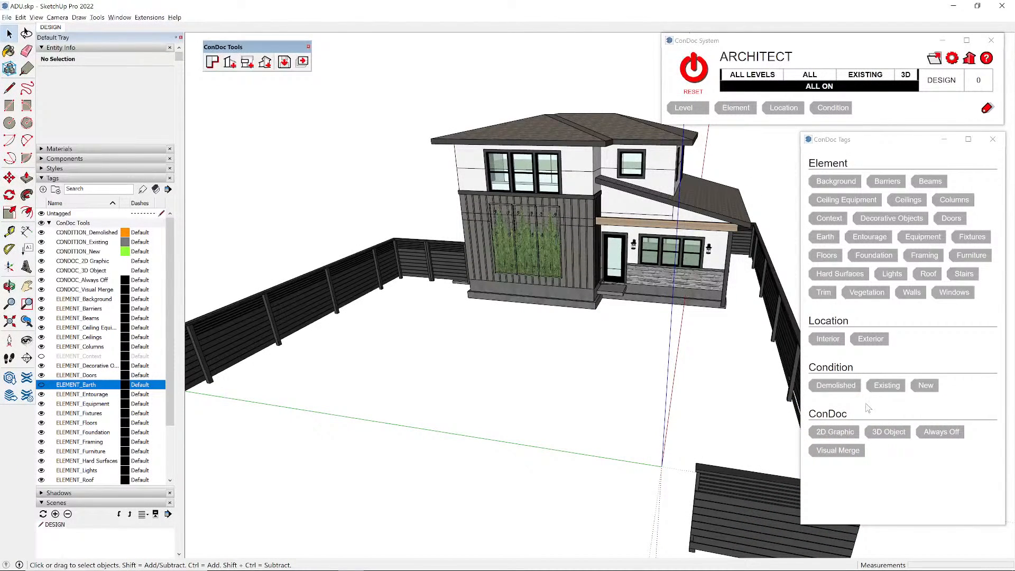
# - Collapse the entity details and switch all ConDoc tags to ALL OFF
pyautogui.click(780, 86)
pyautogui.click(813, 89)
pyautogui.click(85, 48)
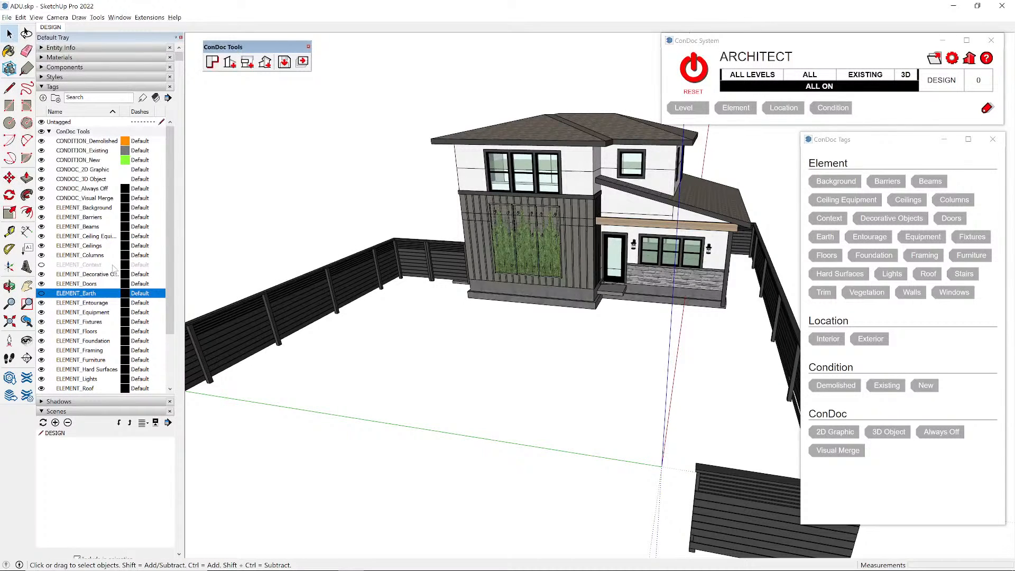
pyautogui.click(783, 87)
pyautogui.click(797, 91)
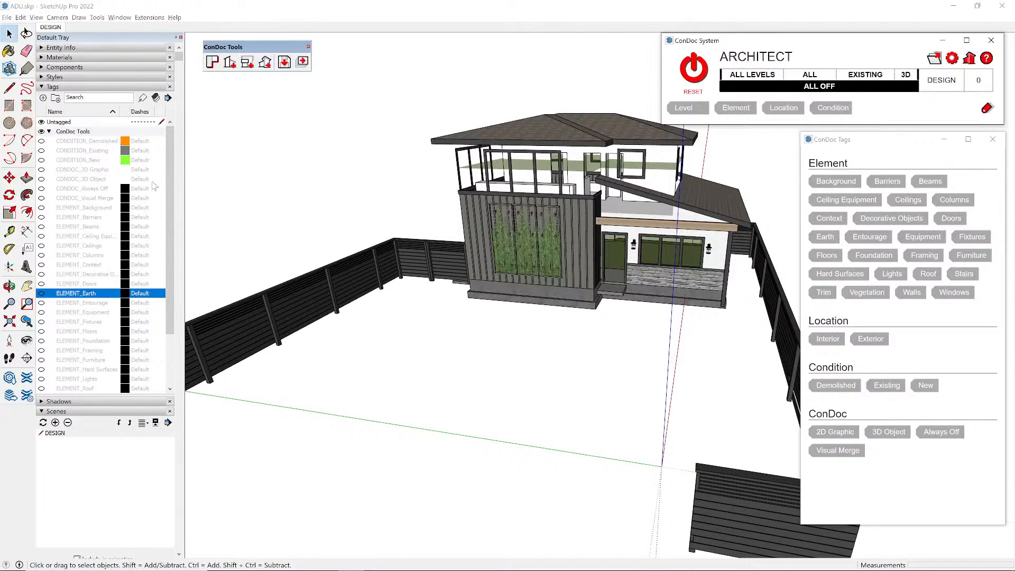
pyautogui.moveTo(168, 160)
pyautogui.mouseDown()
pyautogui.moveTo(178, 237)
pyautogui.moveTo(184, 166)
pyautogui.mouseUp()
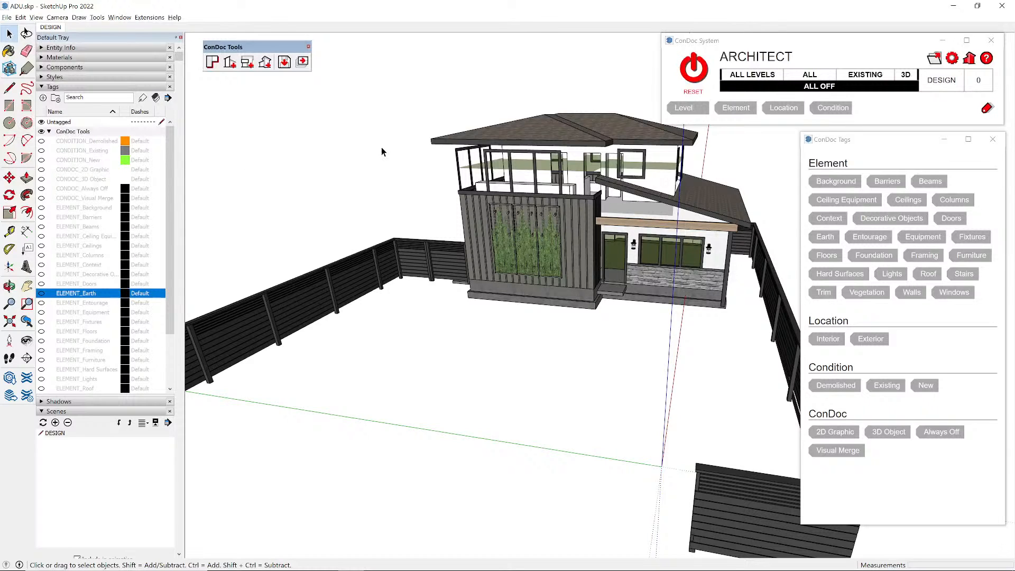
pyautogui.click(824, 78)
pyautogui.click(834, 77)
# - Show the CONDOC_3D Object, ELEMENT_Walls, LOCATION_Exterior and LOCATION_Interior tags
pyautogui.click(41, 179)
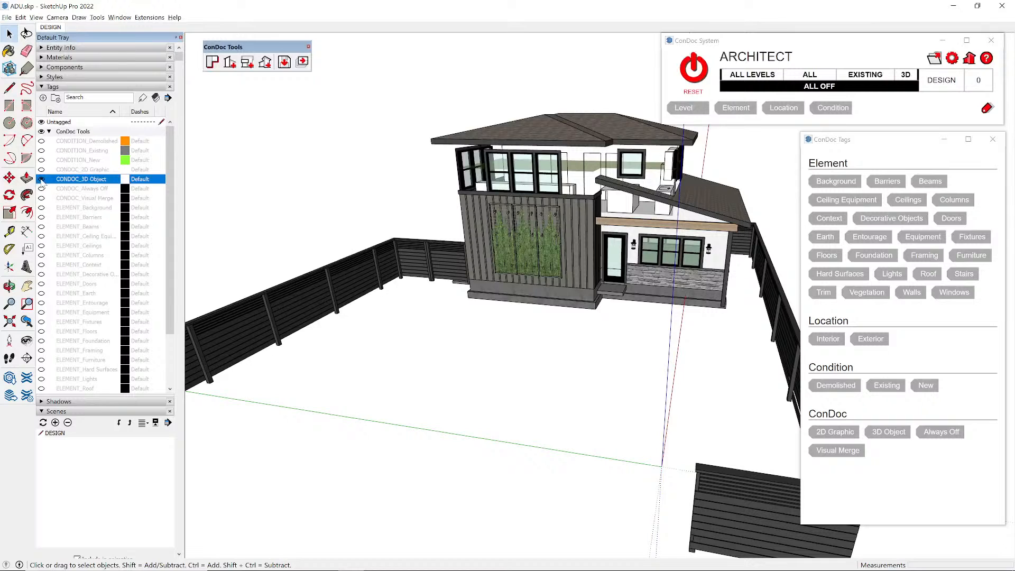
pyautogui.scroll(-2, 86, 315)
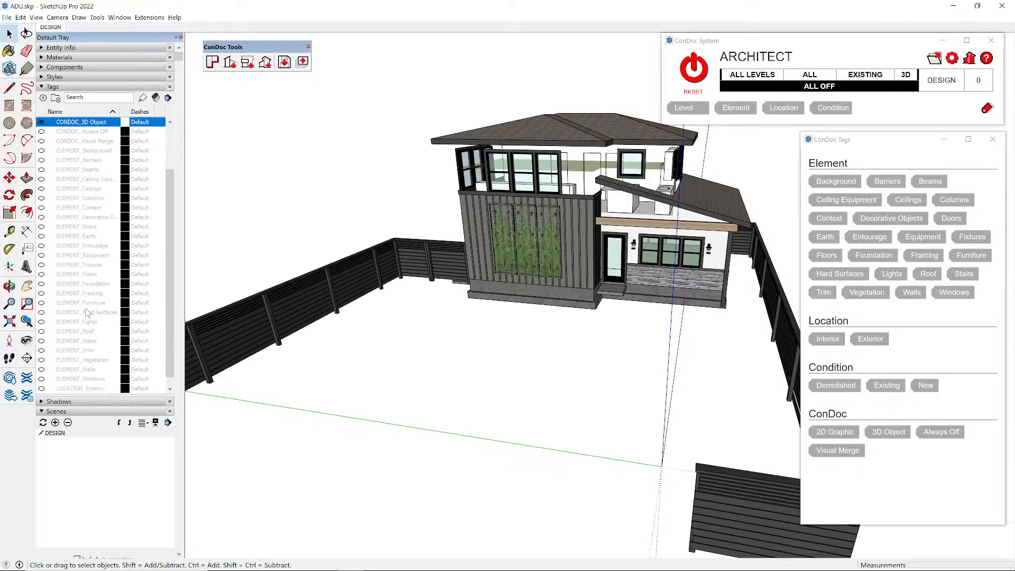
pyautogui.click(44, 371)
pyautogui.scroll(-3, 45, 370)
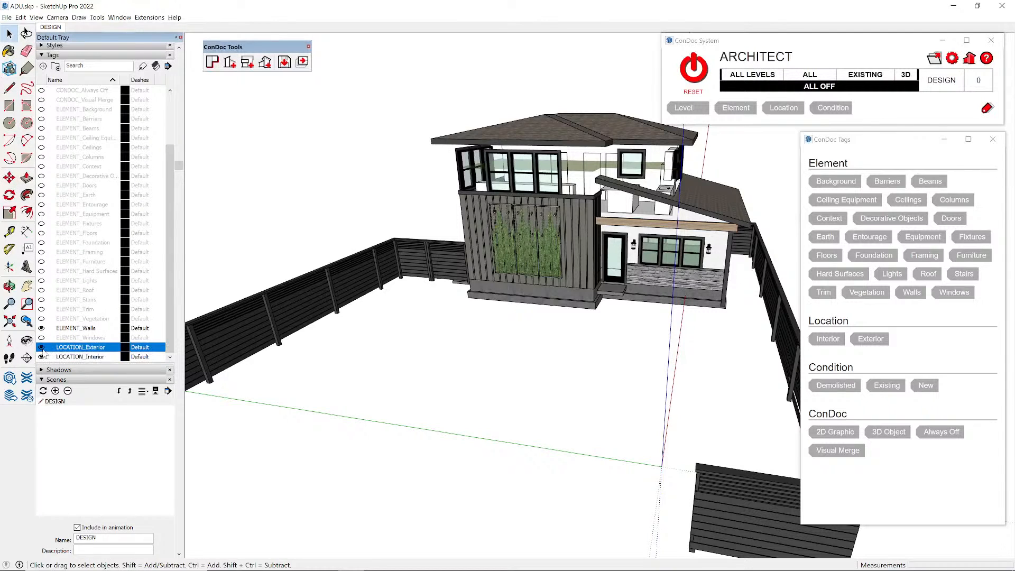
# - Test the upper white walls' condition tag by showing CONDITION_New and CONDITION_Existing, selecting the walls, and hiding both tags again
pyautogui.scroll(5, 55, 314)
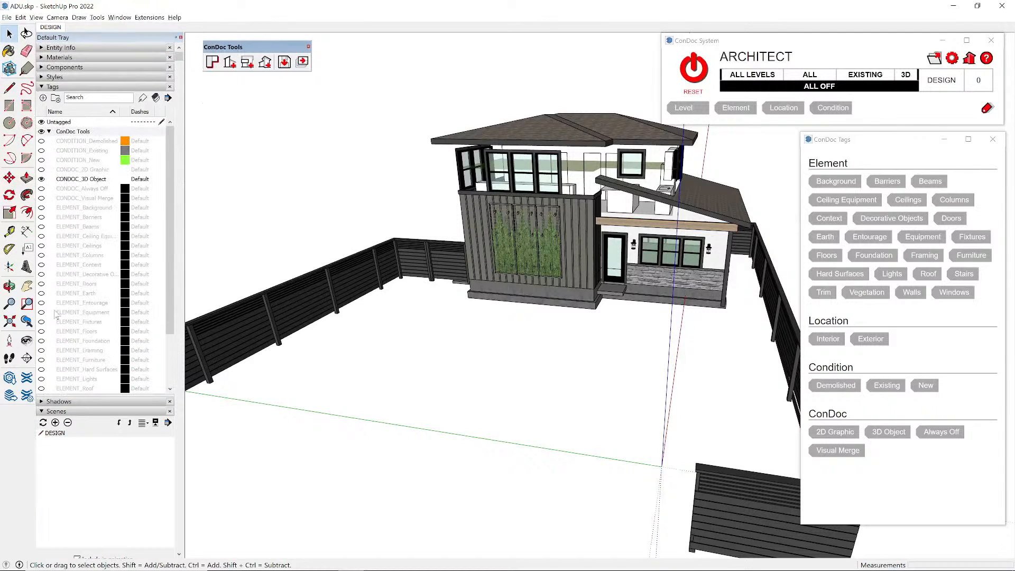
pyautogui.click(42, 160)
pyautogui.click(41, 151)
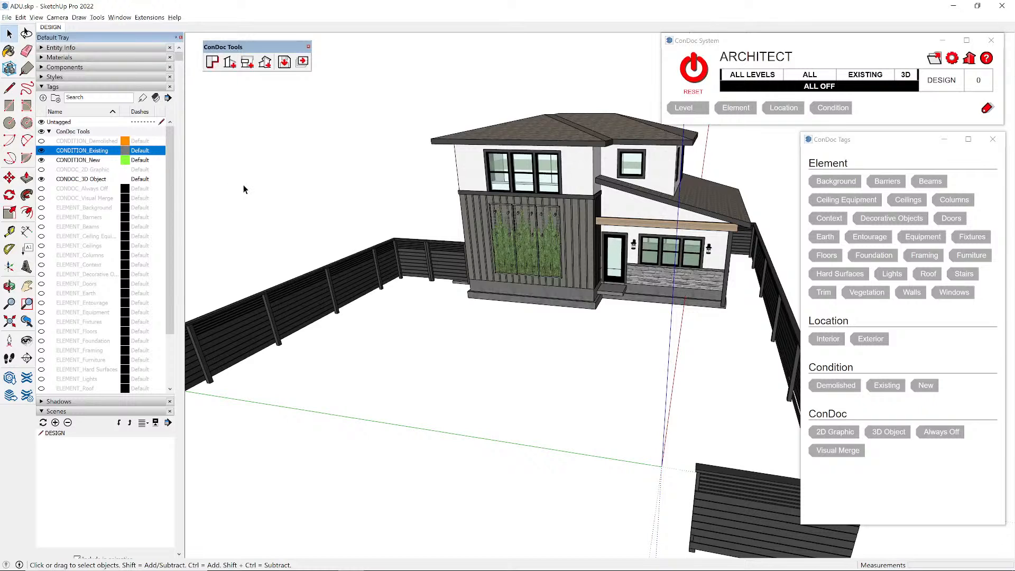
pyautogui.click(586, 170)
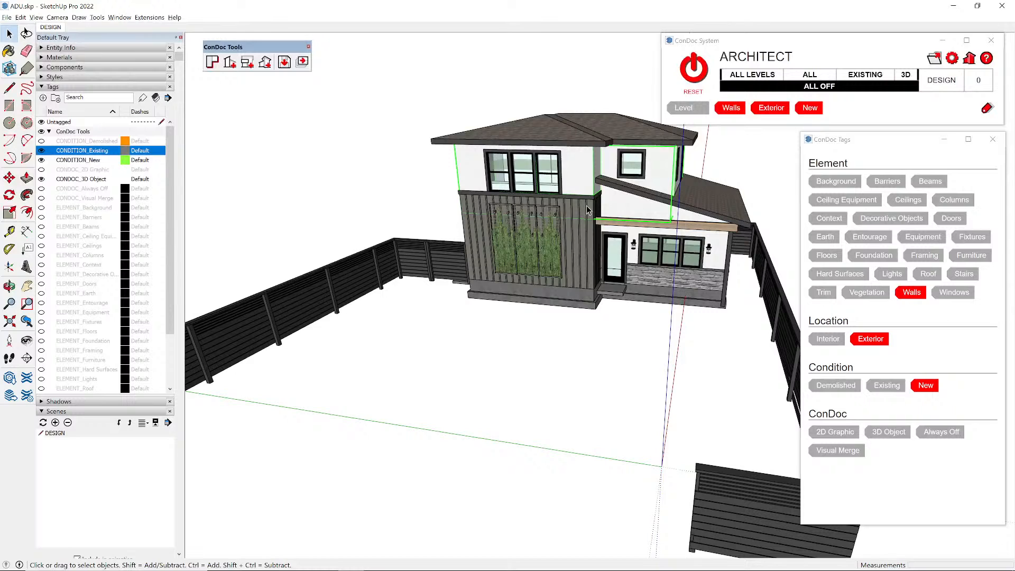
pyautogui.click(42, 159)
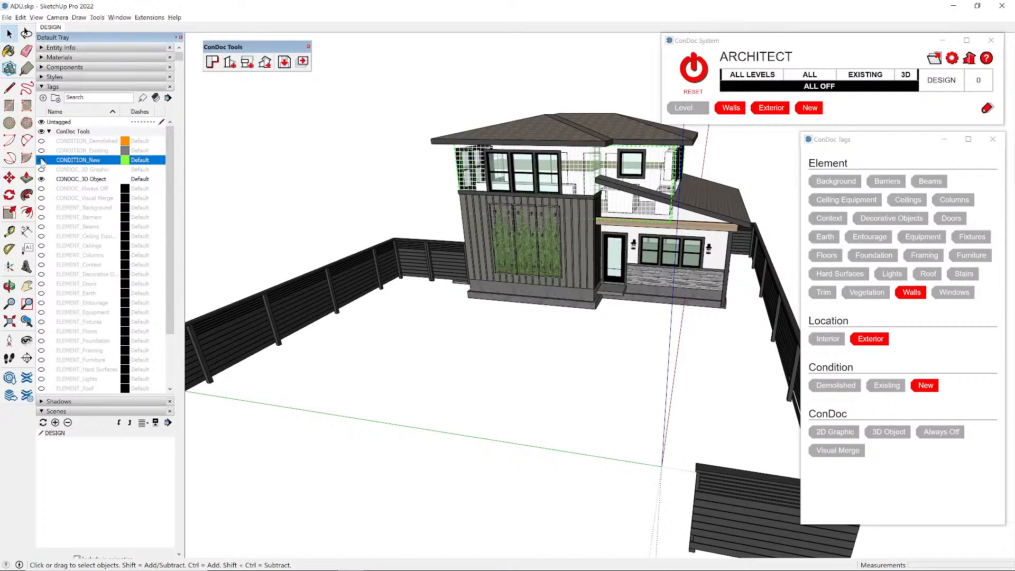
pyautogui.click(363, 145)
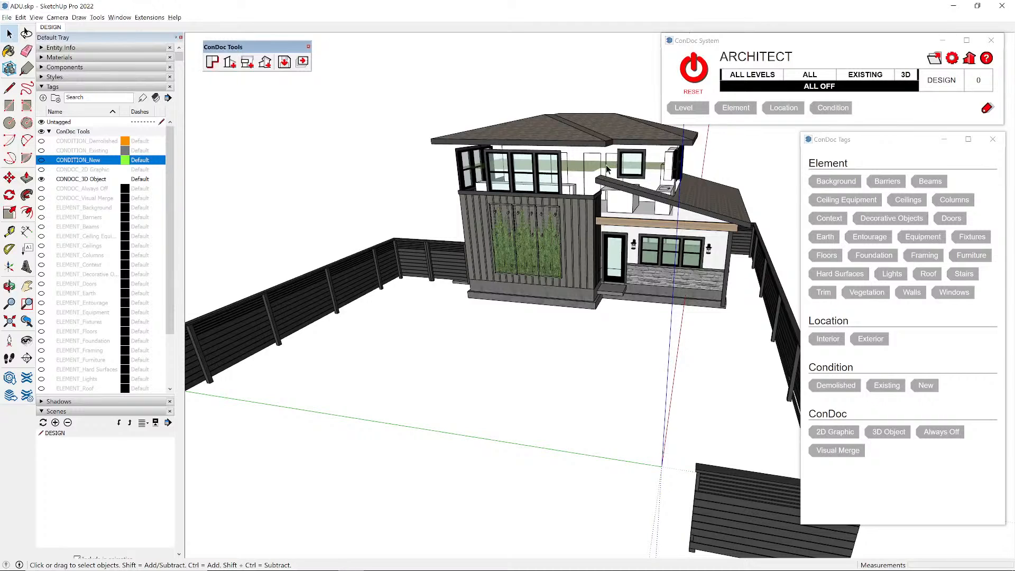
# - Hide the LOCATION_Interior and LOCATION_Exterior tags
pyautogui.scroll(-3, 121, 284)
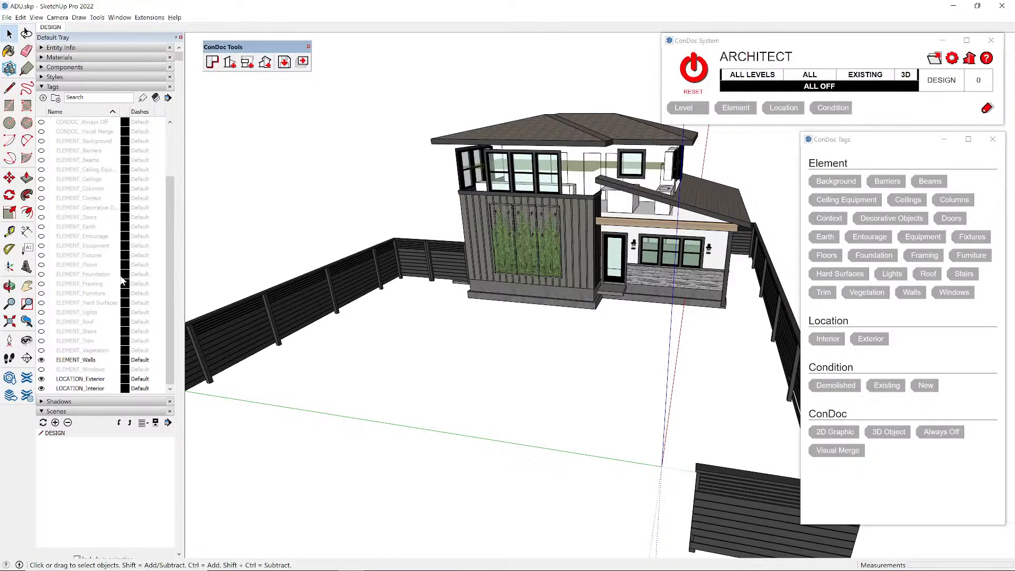
pyautogui.scroll(-3, 114, 296)
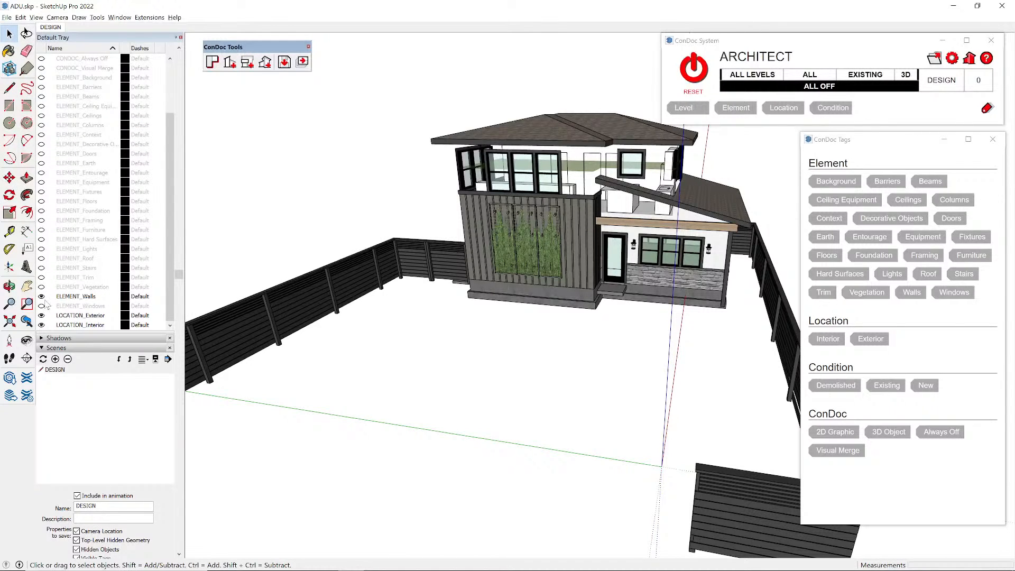
pyautogui.click(41, 325)
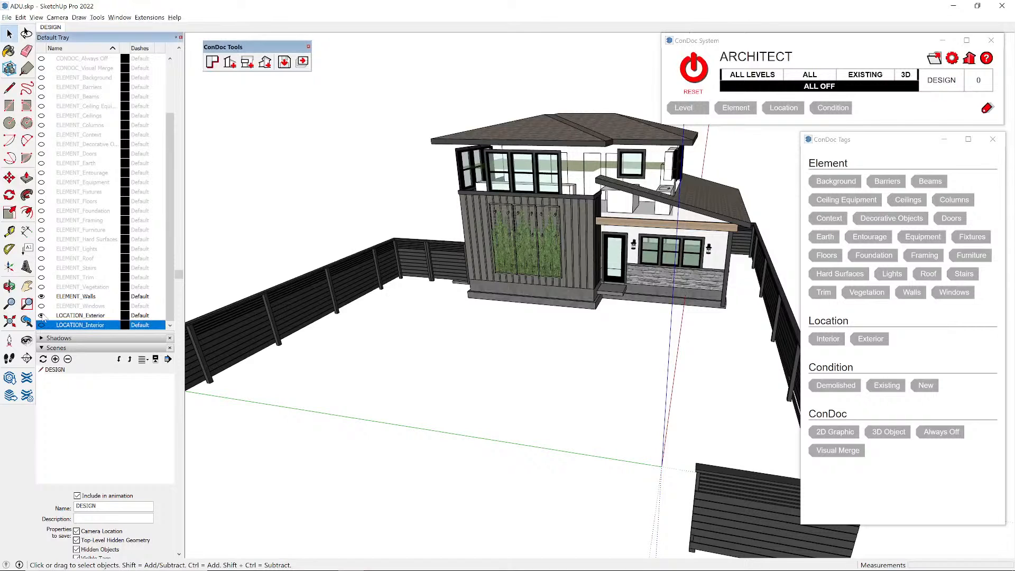
pyautogui.click(79, 315)
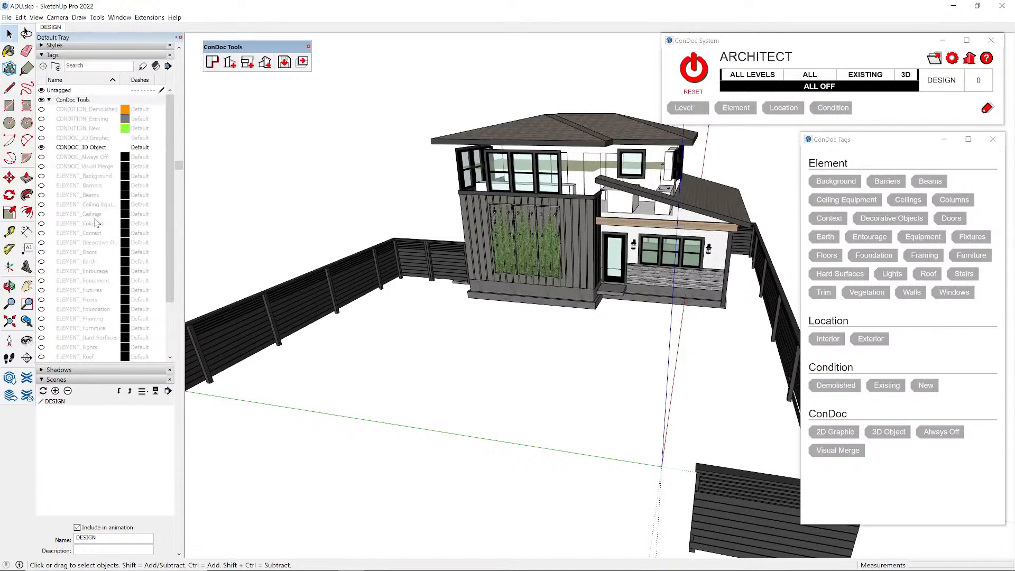
pyautogui.scroll(5, 97, 221)
# - Select the fences on both sides of the yard and assign them the Barriers, Exterior and New tags
pyautogui.moveTo(522, 209); pyautogui.dragTo(608, 290, button='middle')
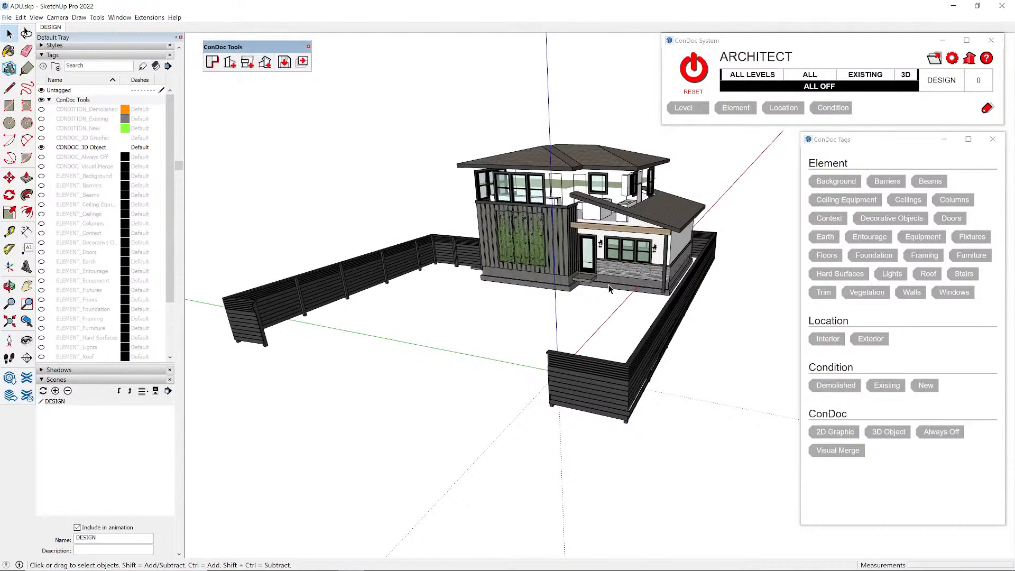
pyautogui.moveTo(694, 416); pyautogui.dragTo(608, 456)
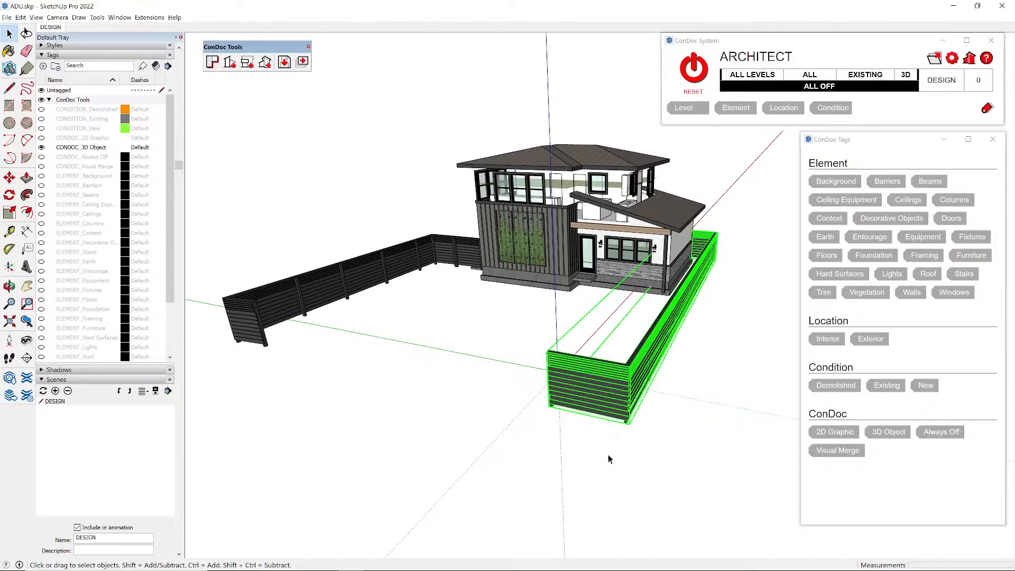
pyautogui.keyDown('ctrl'); pyautogui.moveTo(334, 326); pyautogui.dragTo(335, 324); pyautogui.keyUp('ctrl')
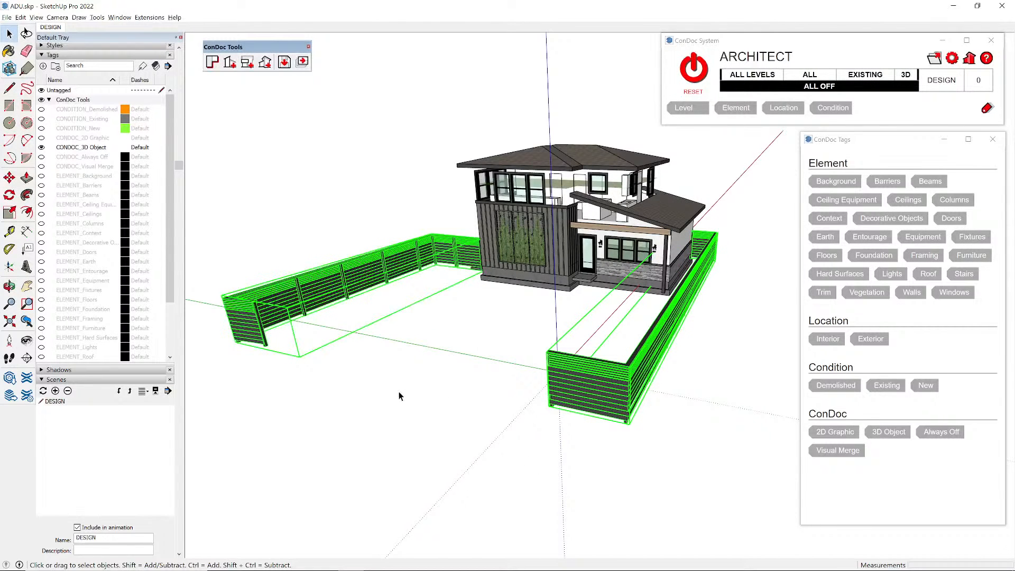
pyautogui.click(887, 181)
pyautogui.click(871, 338)
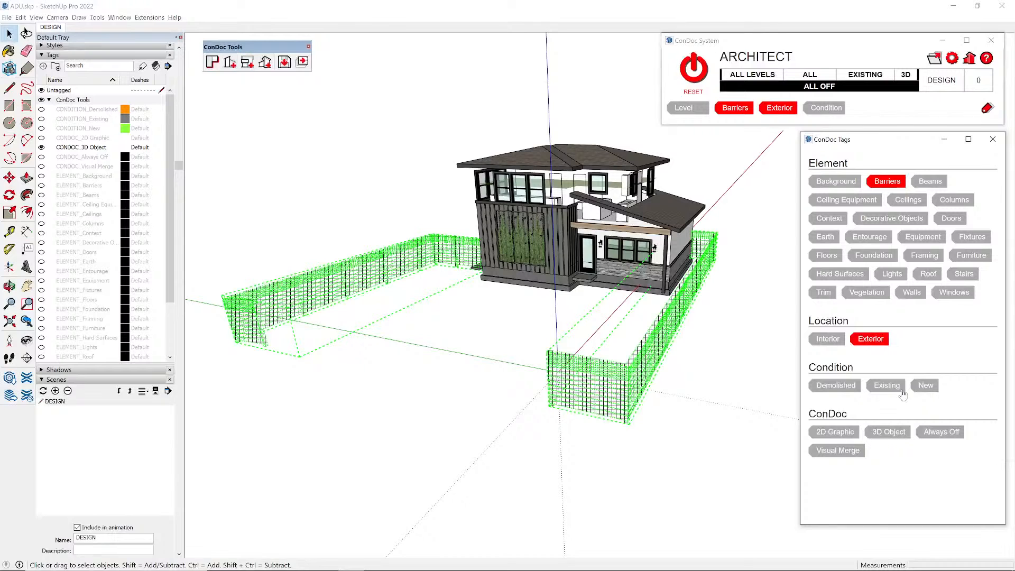
pyautogui.click(926, 390)
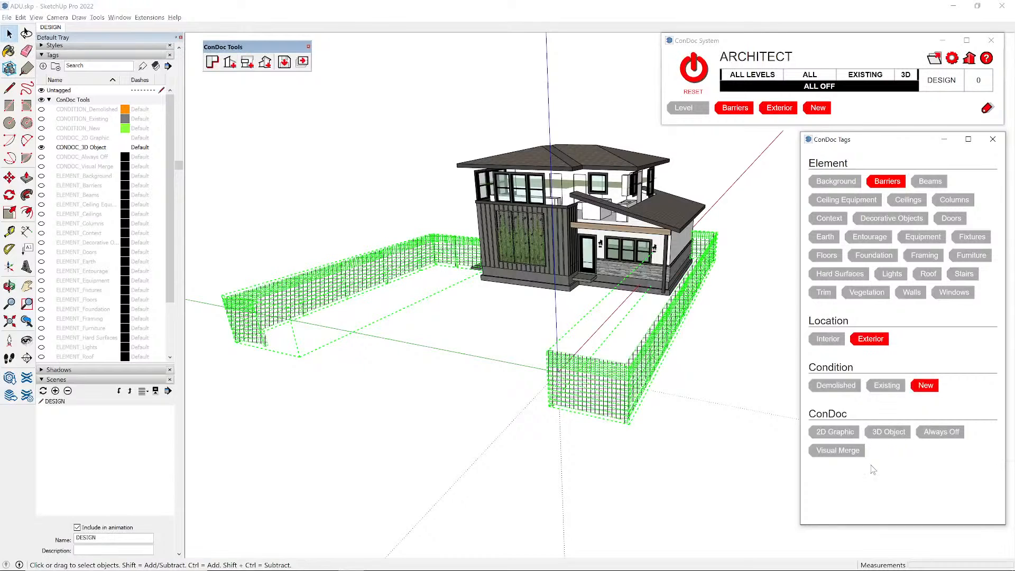
pyautogui.click(747, 360)
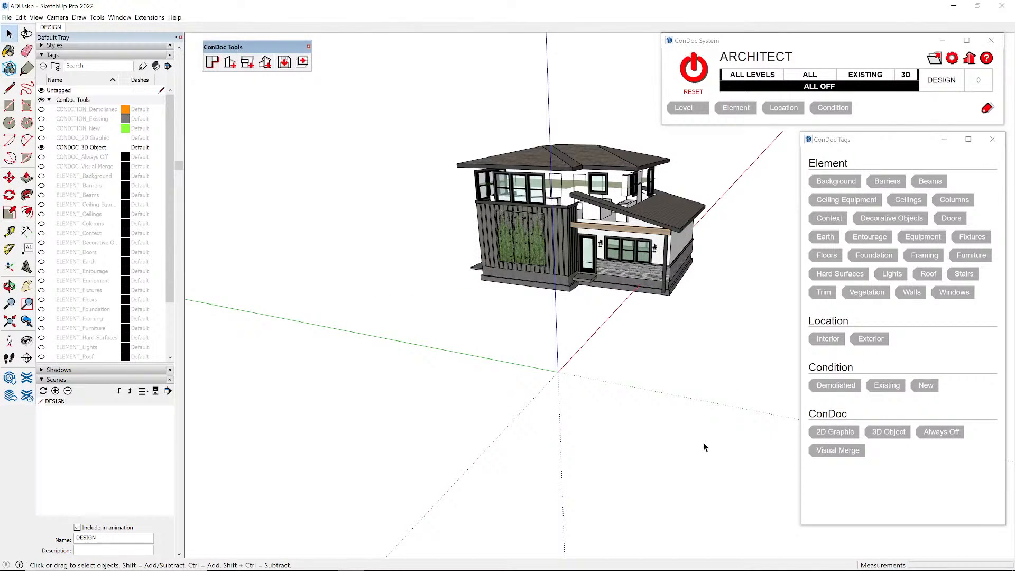
# - Select the ADU's upper and lower roof groups and assign them the Roof, Exterior and New tags
pyautogui.scroll(4, 623, 168)
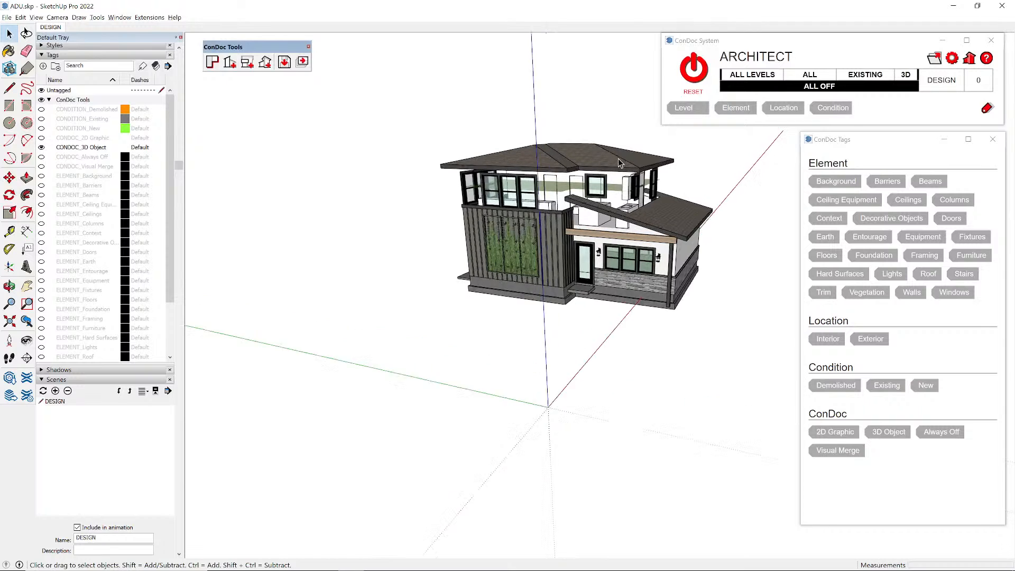
pyautogui.moveTo(647, 228); pyautogui.dragTo(618, 221, button='middle')
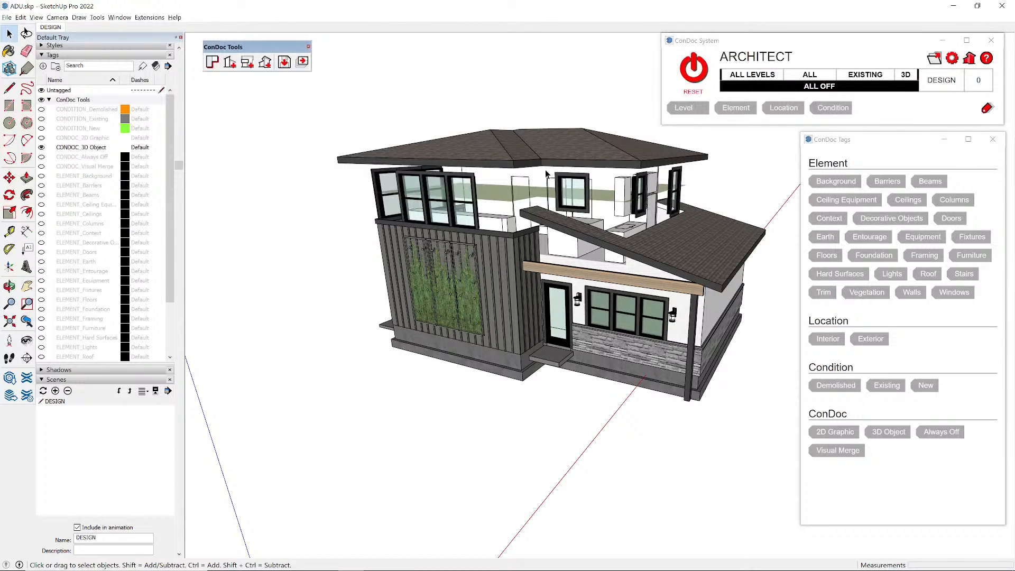
pyautogui.click(526, 136)
pyautogui.moveTo(567, 217); pyautogui.dragTo(670, 227, button='middle')
pyautogui.scroll(2, 677, 262)
pyautogui.keyDown('ctrl'); pyautogui.click(659, 235); pyautogui.keyUp('ctrl')
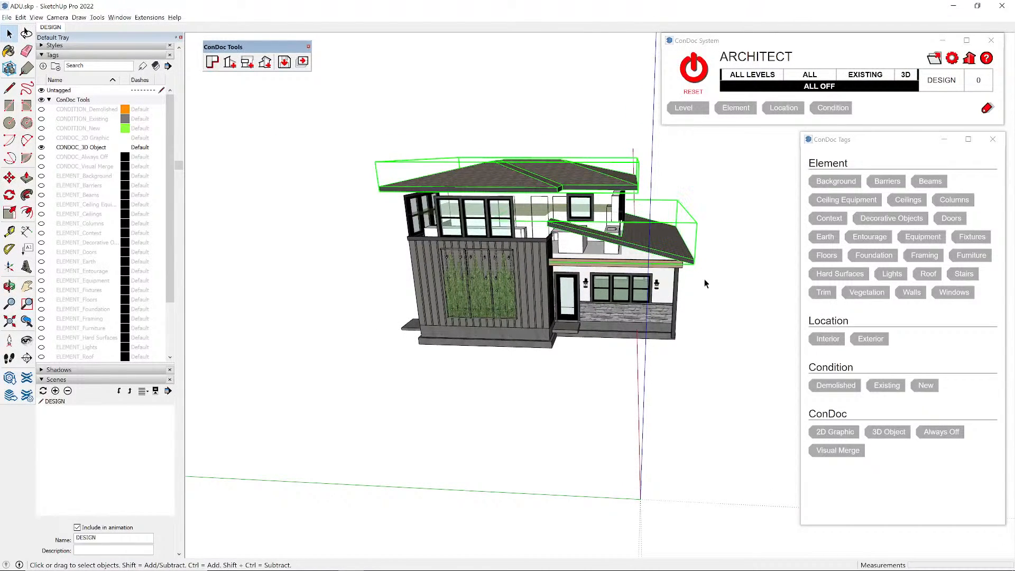
pyautogui.moveTo(704, 279); pyautogui.dragTo(580, 271, button='middle')
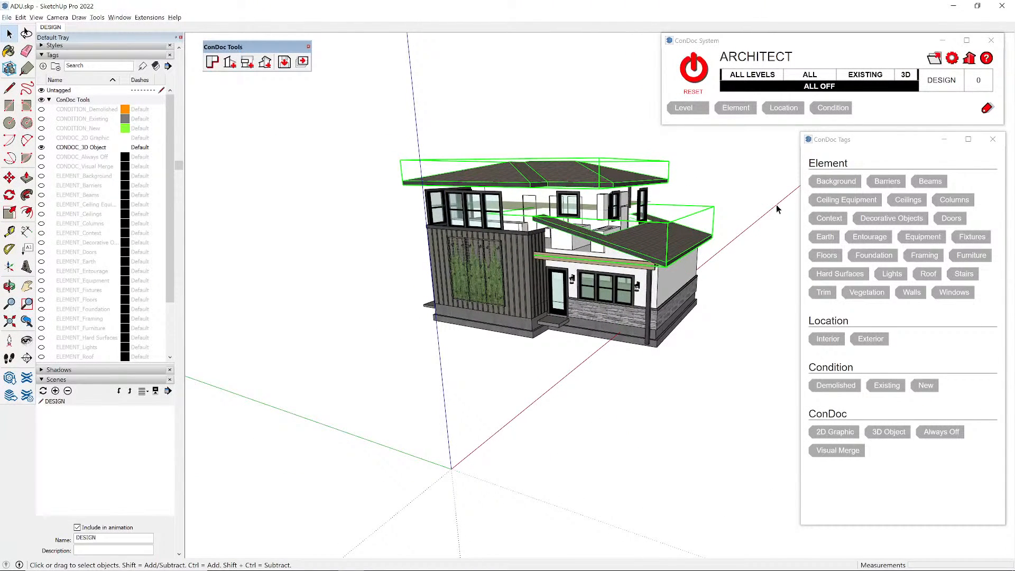
pyautogui.click(934, 275)
pyautogui.click(878, 340)
pyautogui.click(926, 385)
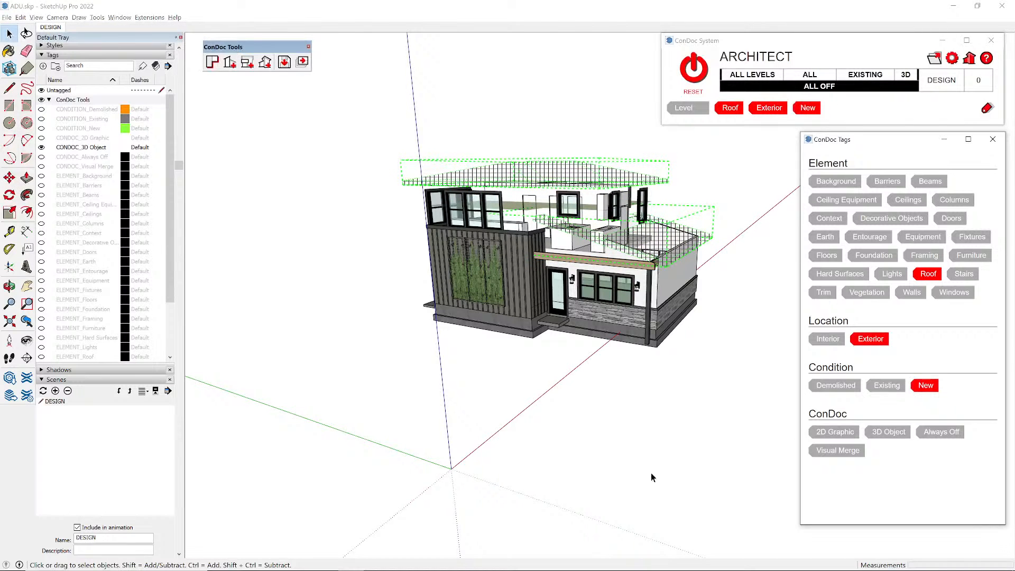
pyautogui.click(493, 92)
pyautogui.moveTo(553, 204); pyautogui.dragTo(494, 209, button='middle')
pyautogui.scroll(3, 566, 220)
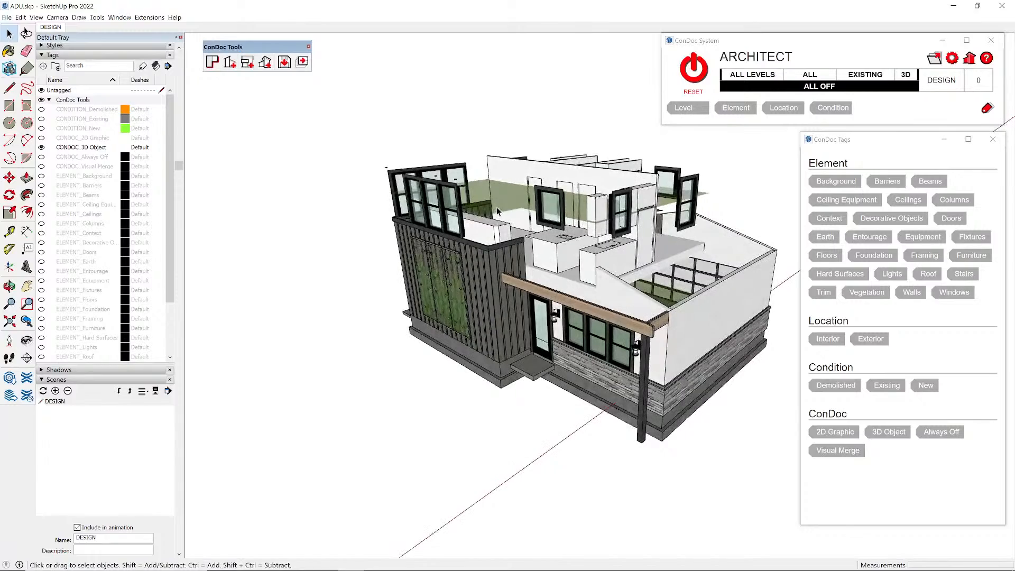
pyautogui.scroll(-3, 503, 193)
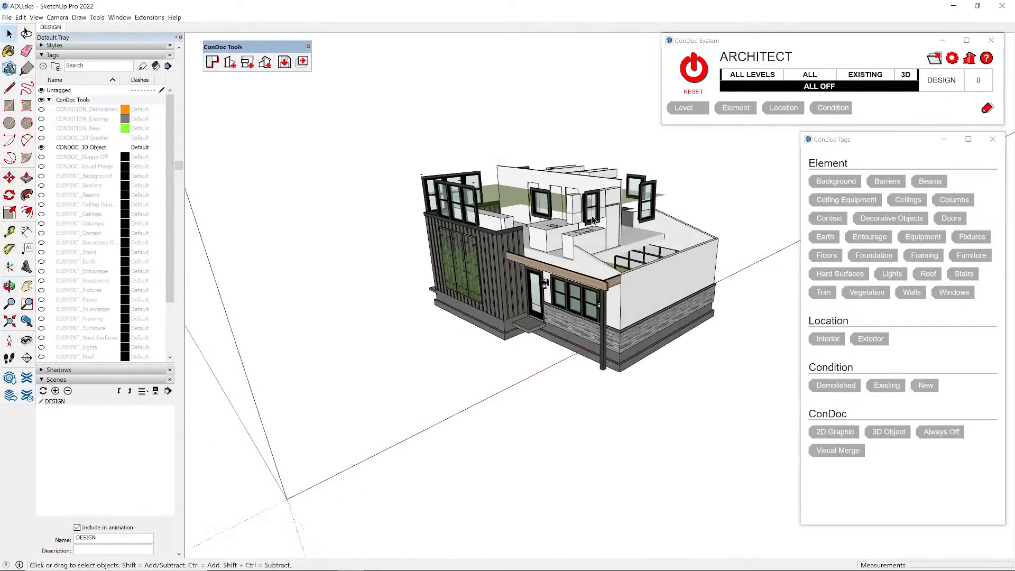
pyautogui.moveTo(592, 224); pyautogui.dragTo(378, 243, button='middle')
pyautogui.scroll(5, 577, 172)
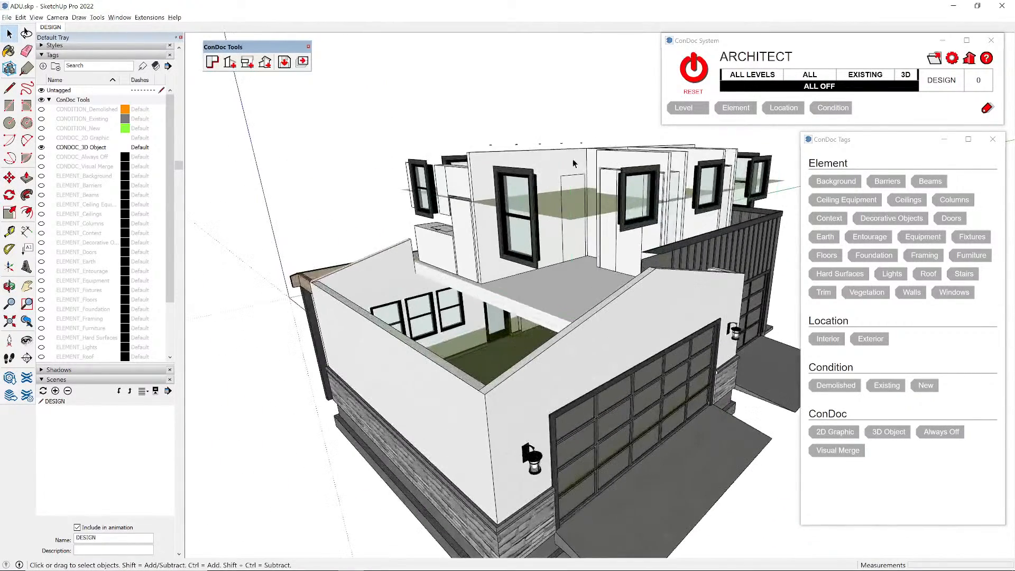
# - Select the lower-level exterior walls group and assign it the Walls, Exterior and New tags
pyautogui.scroll(-5, 574, 170)
pyautogui.moveTo(573, 170); pyautogui.dragTo(492, 174, button='middle')
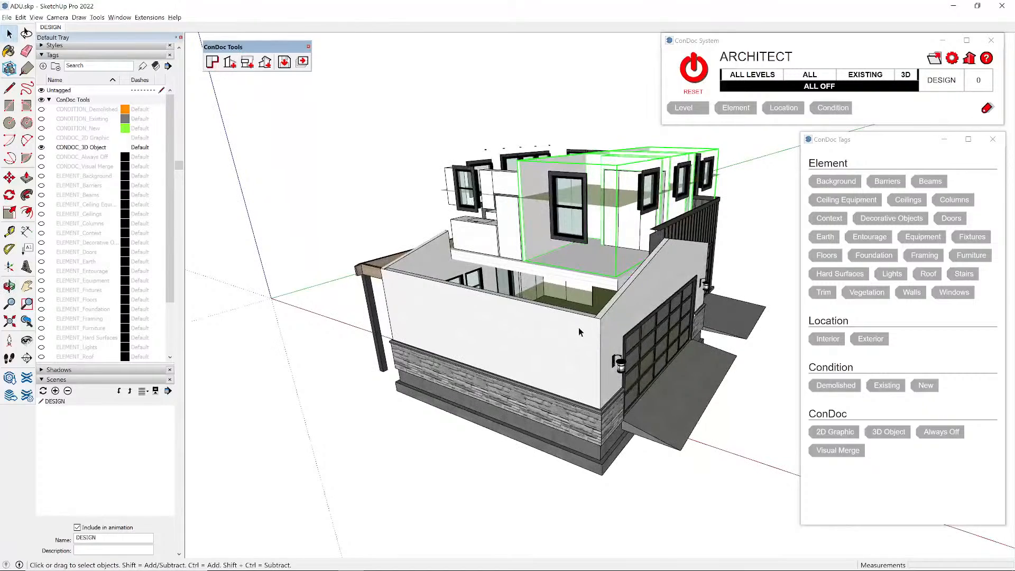
pyautogui.click(913, 293)
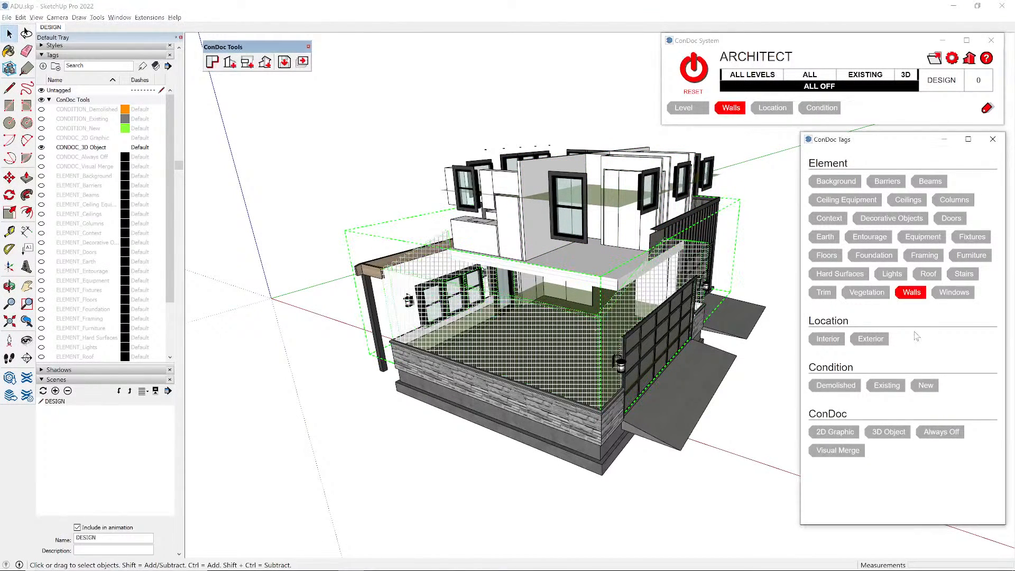
pyautogui.click(862, 343)
pyautogui.click(923, 393)
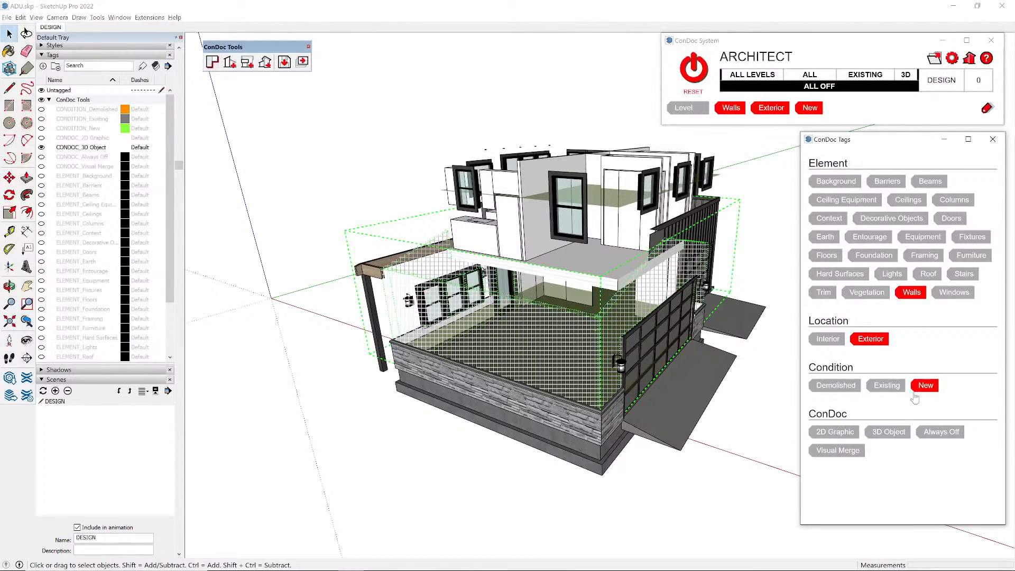
pyautogui.moveTo(627, 350); pyautogui.dragTo(483, 288, button='middle')
pyautogui.click(528, 97)
# - Select the interior wall groups on the lower and upper levels and assign them the Walls, Interior and New tags
pyautogui.scroll(10, 596, 275)
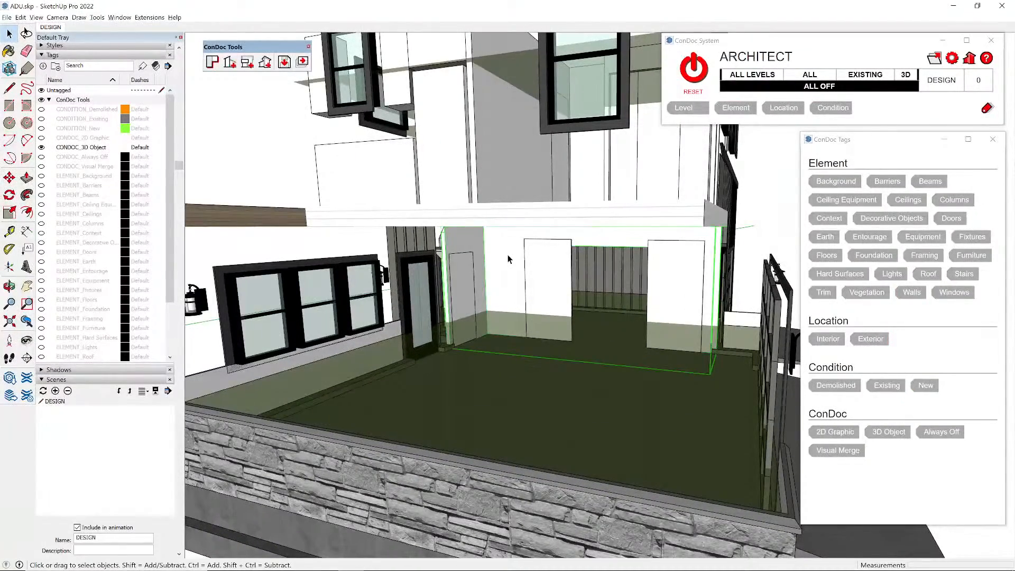
pyautogui.moveTo(693, 283); pyautogui.dragTo(656, 344, button='middle')
pyautogui.scroll(-3, 656, 344)
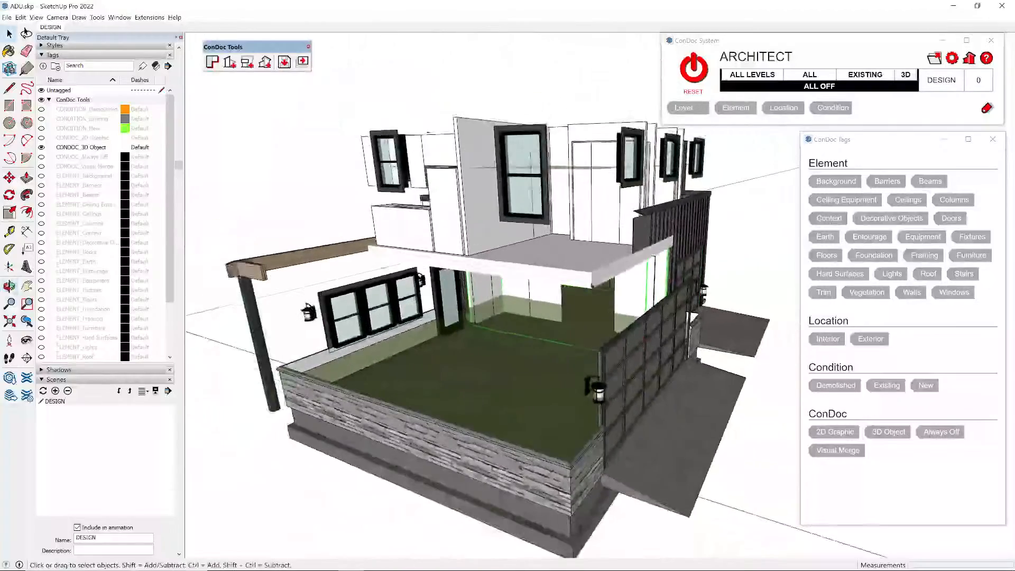
pyautogui.click(481, 142)
pyautogui.moveTo(499, 182); pyautogui.dragTo(632, 285, button='middle')
pyautogui.click(912, 292)
pyautogui.click(828, 338)
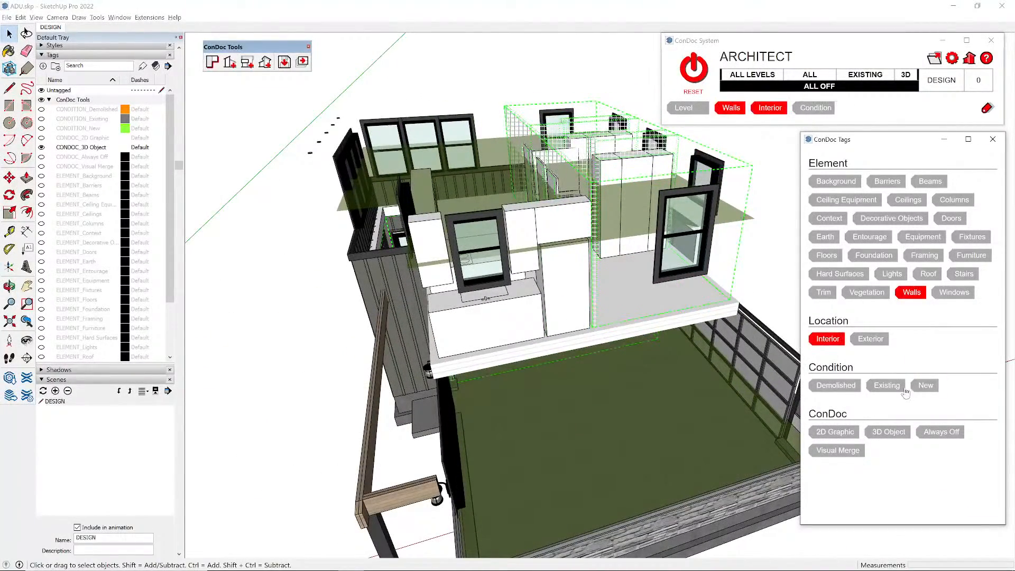
pyautogui.click(924, 385)
pyautogui.click(512, 66)
# - Select the two translucent green planes on the upper and lower levels and set their entity tag to CONDOC_Always Off
pyautogui.scroll(-2, 558, 238)
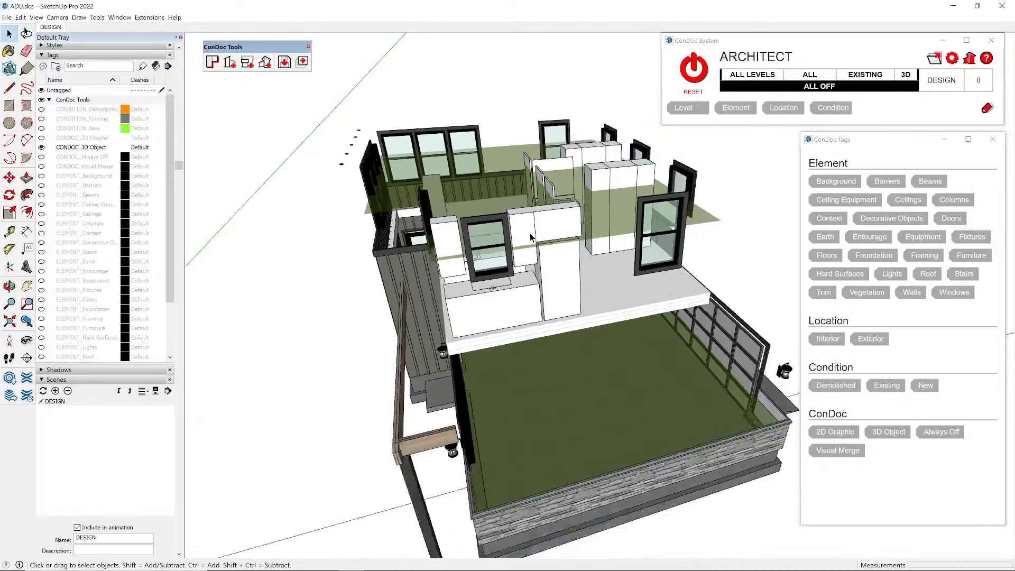
pyautogui.moveTo(558, 264); pyautogui.dragTo(704, 233, button='middle')
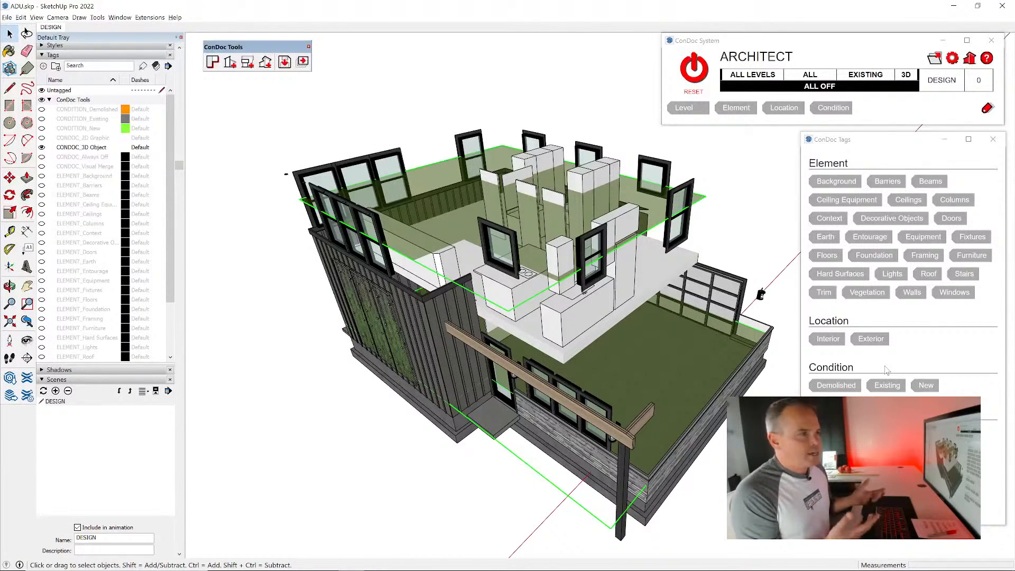
pyautogui.scroll(3, 126, 136)
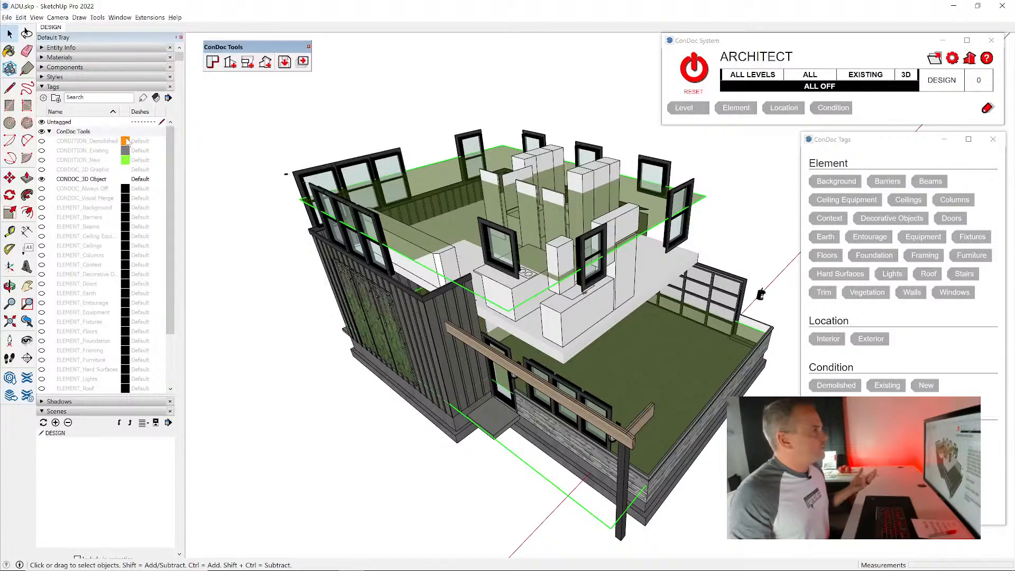
pyautogui.click(71, 48)
pyautogui.click(135, 74)
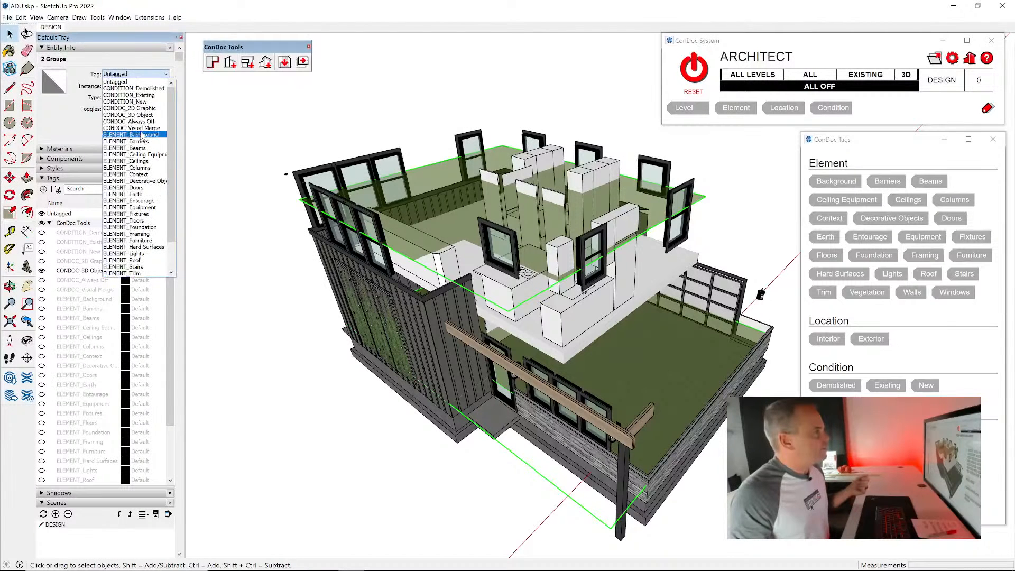
pyautogui.scroll(-2, 145, 201)
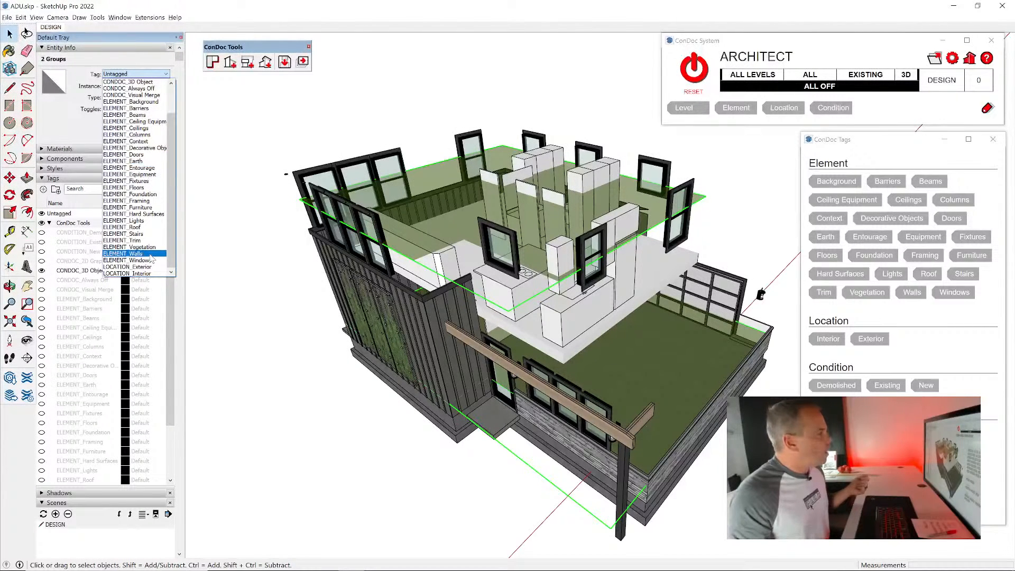
pyautogui.click(142, 89)
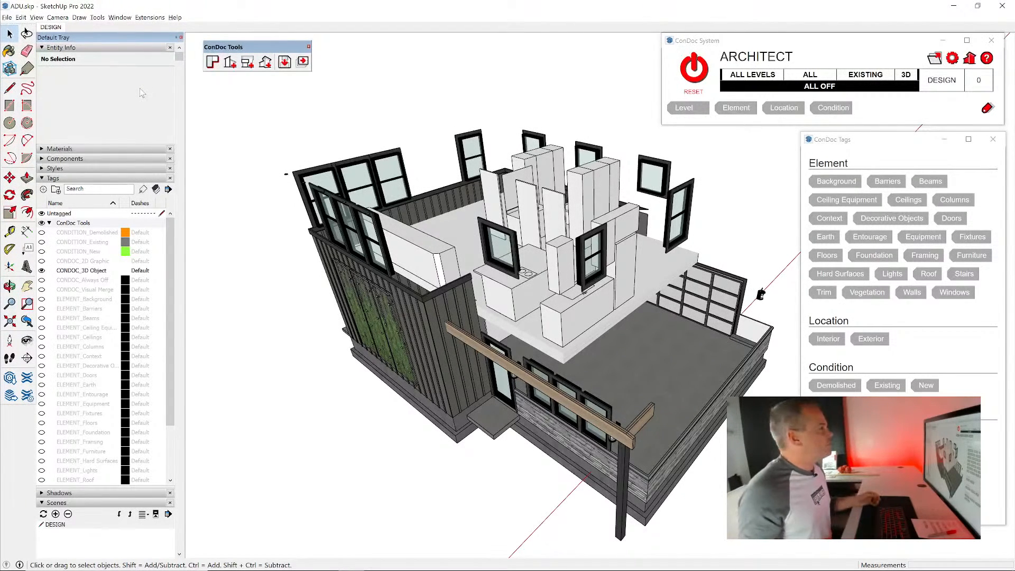
# - Select the upper floor and the ground floor slab and assign them the Floors, Interior and New tags
pyautogui.moveTo(500, 303); pyautogui.dragTo(495, 270, button='middle')
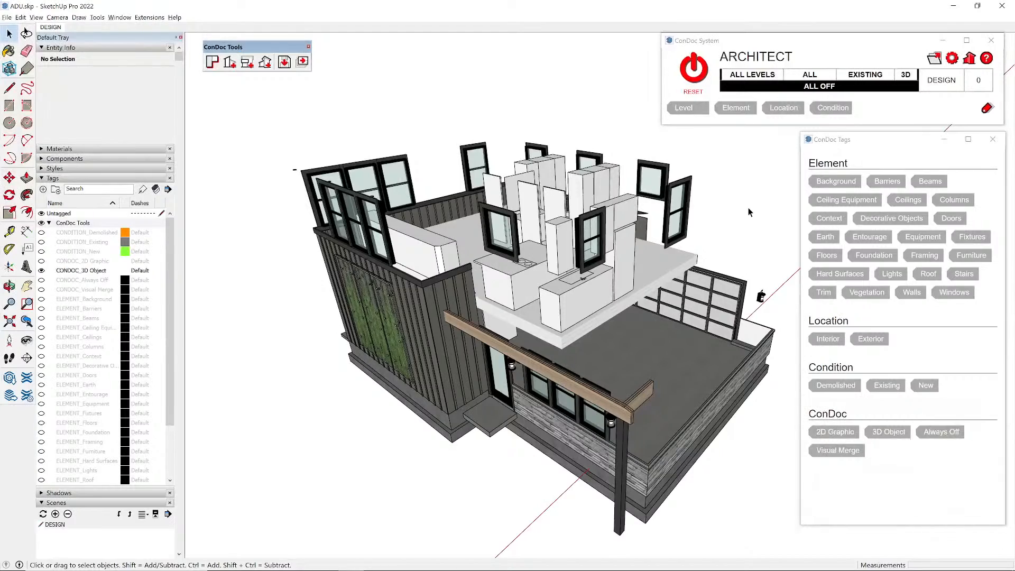
pyautogui.moveTo(668, 256); pyautogui.dragTo(620, 266, button='middle')
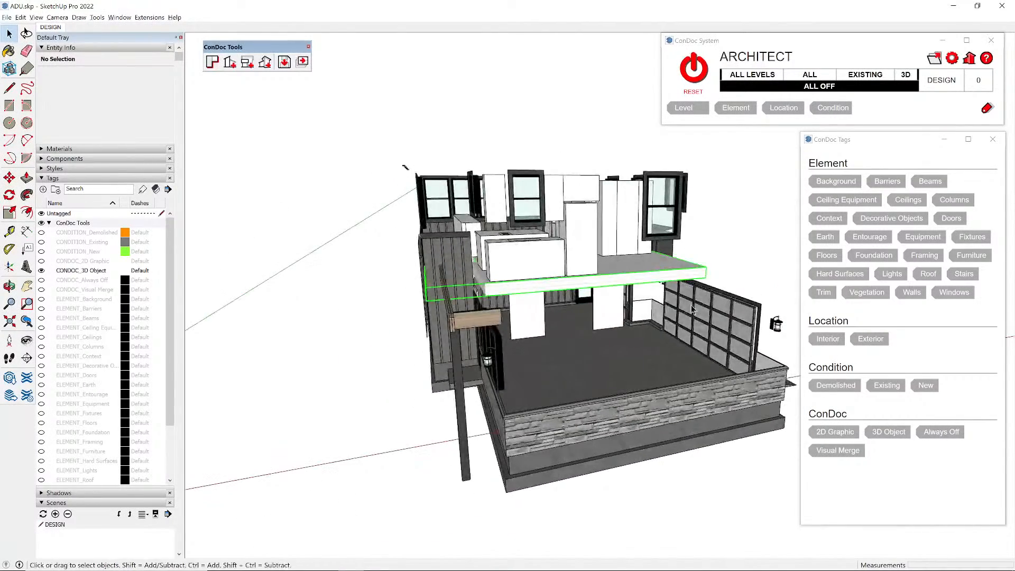
pyautogui.moveTo(690, 305); pyautogui.dragTo(339, 351, button='middle')
pyautogui.keyDown('shift'); pyautogui.click(490, 352); pyautogui.keyUp('shift')
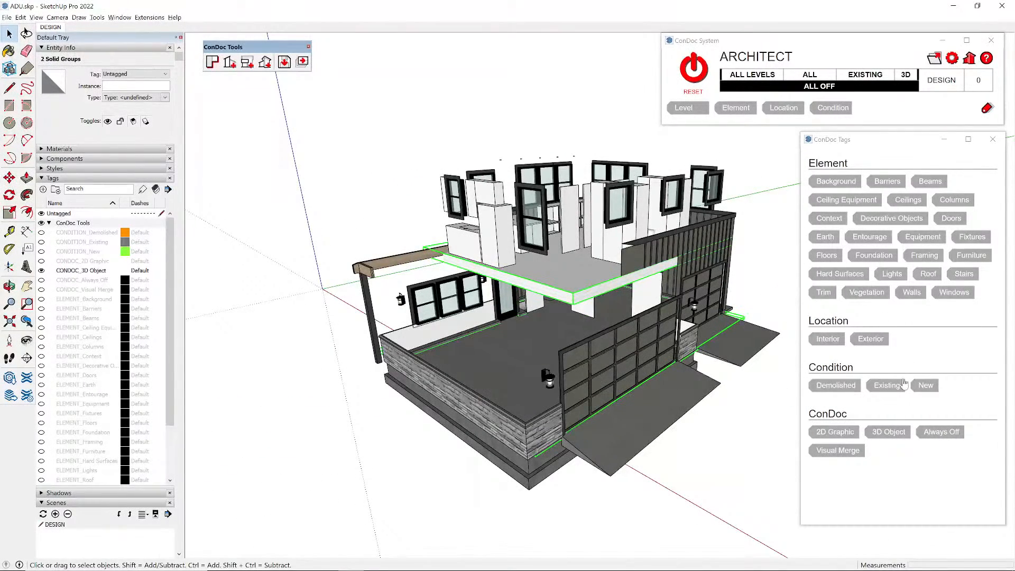
pyautogui.click(833, 258)
pyautogui.click(827, 339)
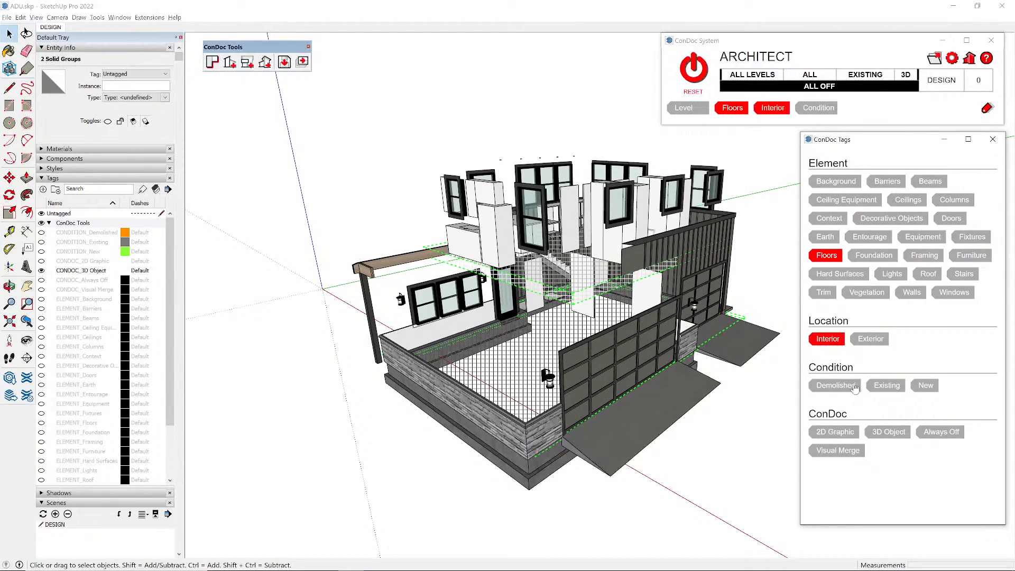
pyautogui.click(925, 386)
pyautogui.click(466, 122)
# - Select all the vertical siding and stone veneer groups around the building and assign them the Trim, Exterior and New tags
pyautogui.scroll(-3, 549, 254)
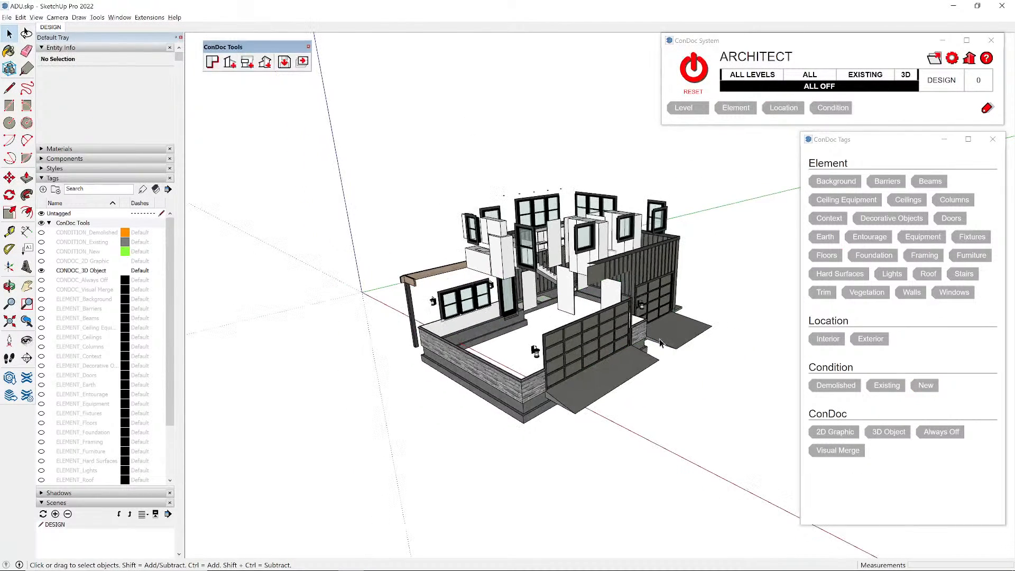
pyautogui.moveTo(698, 322); pyautogui.dragTo(578, 259, button='middle')
pyautogui.scroll(3, 603, 278)
pyautogui.click(579, 259)
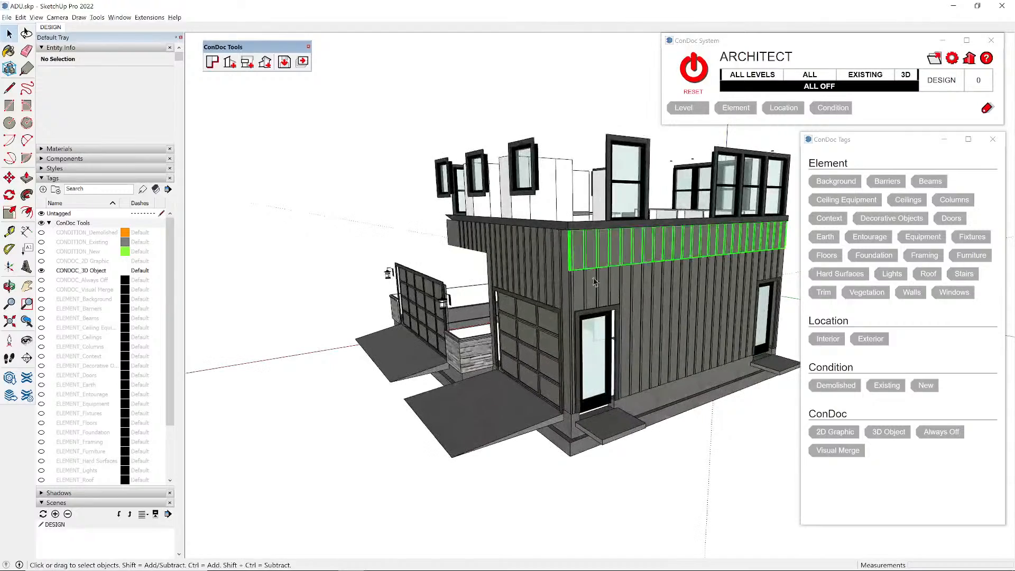
pyautogui.keyDown('shift'); pyautogui.click(547, 250); pyautogui.keyUp('shift')
pyautogui.keyDown('shift'); pyautogui.click(547, 281); pyautogui.keyUp('shift')
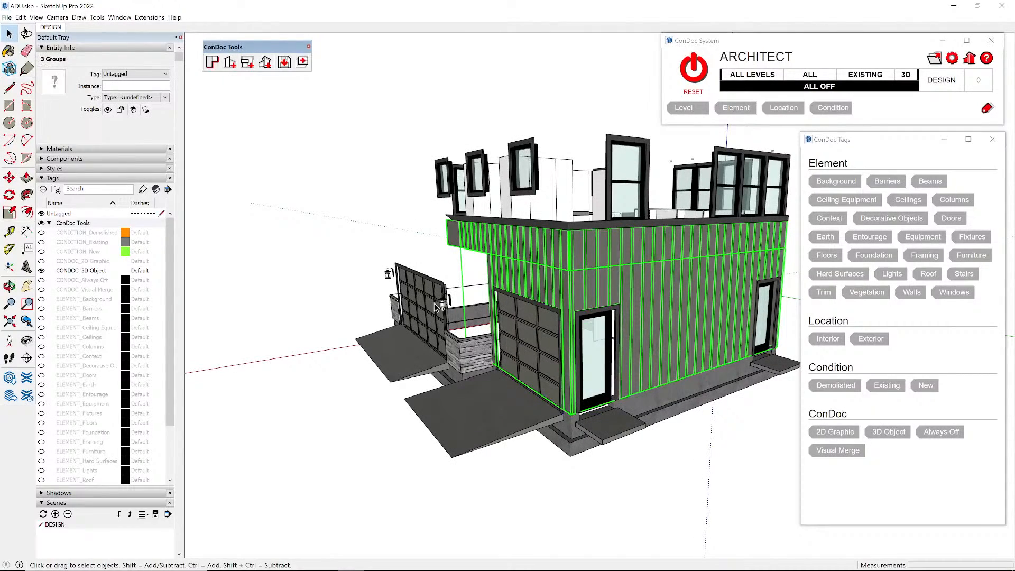
pyautogui.keyDown('shift'); pyautogui.click(475, 365); pyautogui.keyUp('shift')
pyautogui.moveTo(476, 365); pyautogui.dragTo(653, 370, button='middle')
pyautogui.keyDown('shift'); pyautogui.click(391, 238); pyautogui.keyUp('shift')
pyautogui.moveTo(394, 240); pyautogui.dragTo(488, 255, button='middle')
pyautogui.keyDown('shift'); pyautogui.click(577, 249); pyautogui.keyUp('shift')
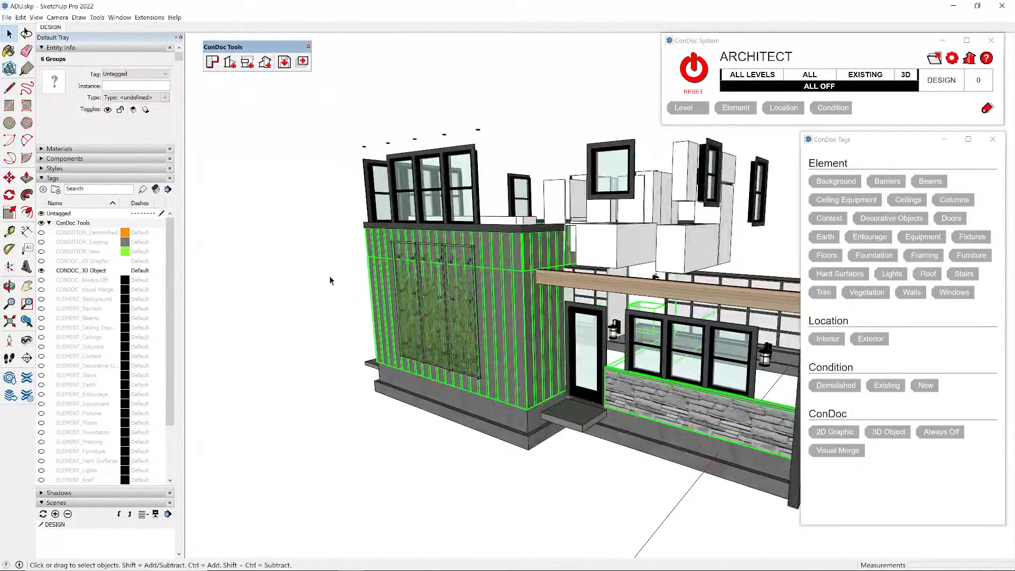
pyautogui.moveTo(329, 276); pyautogui.dragTo(809, 269, button='middle')
pyautogui.keyDown('shift'); pyautogui.click(544, 260); pyautogui.keyUp('shift')
pyautogui.scroll(-1, 544, 261)
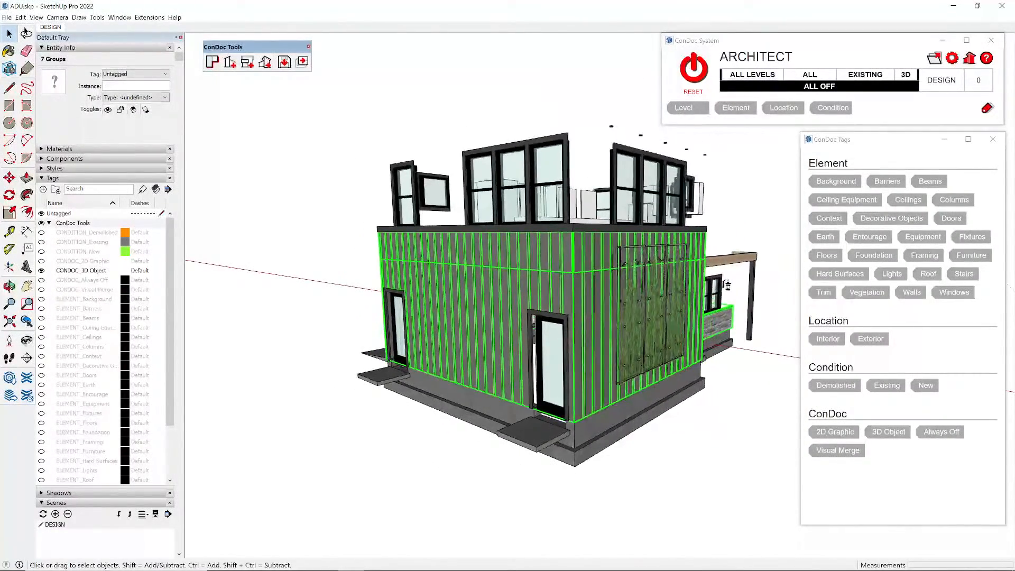
pyautogui.click(820, 295)
pyautogui.click(864, 346)
pyautogui.click(920, 394)
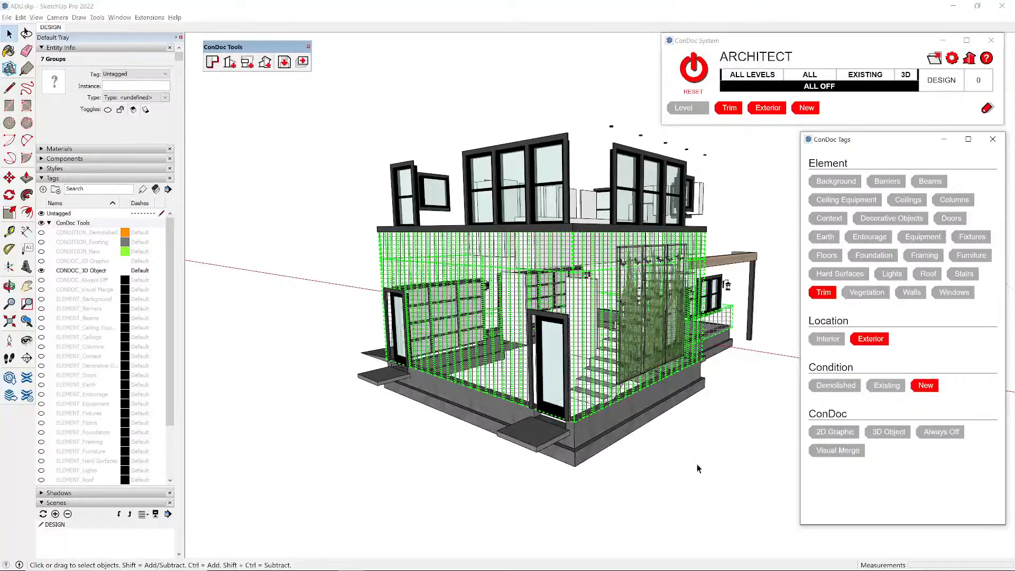
# - Select the planted green-wall trellis group and assign it the Decorative Objects, Exterior and New tags
pyautogui.moveTo(626, 297); pyautogui.dragTo(528, 296, button='middle')
pyautogui.click(593, 302)
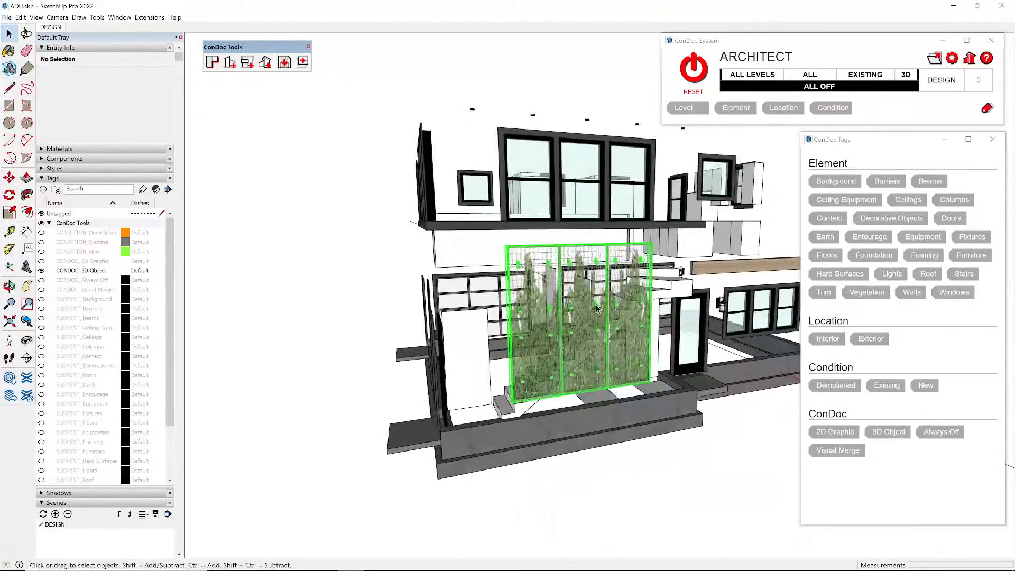
pyautogui.moveTo(594, 305); pyautogui.dragTo(365, 294, button='middle')
pyautogui.scroll(3, 365, 293)
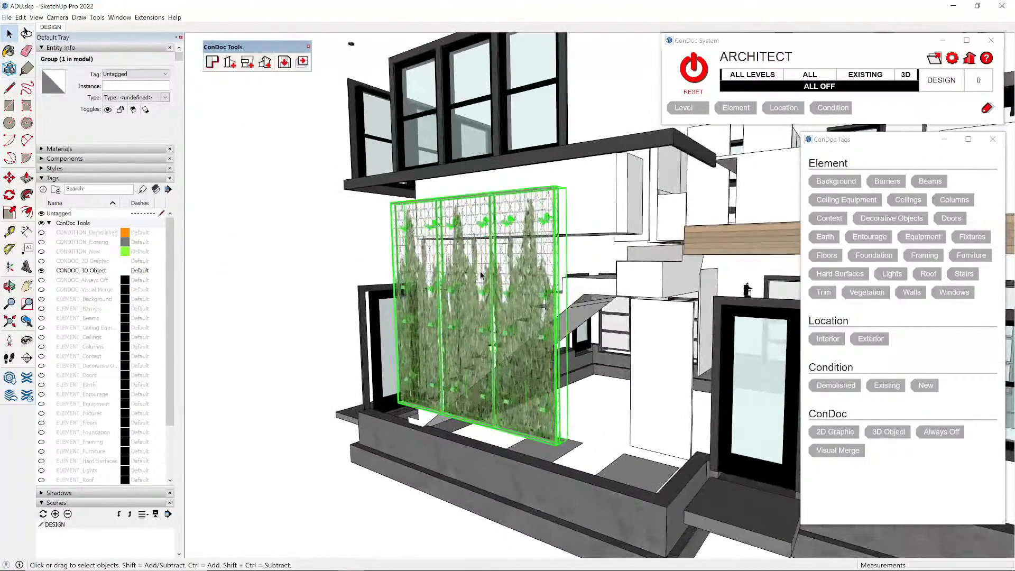
pyautogui.click(899, 218)
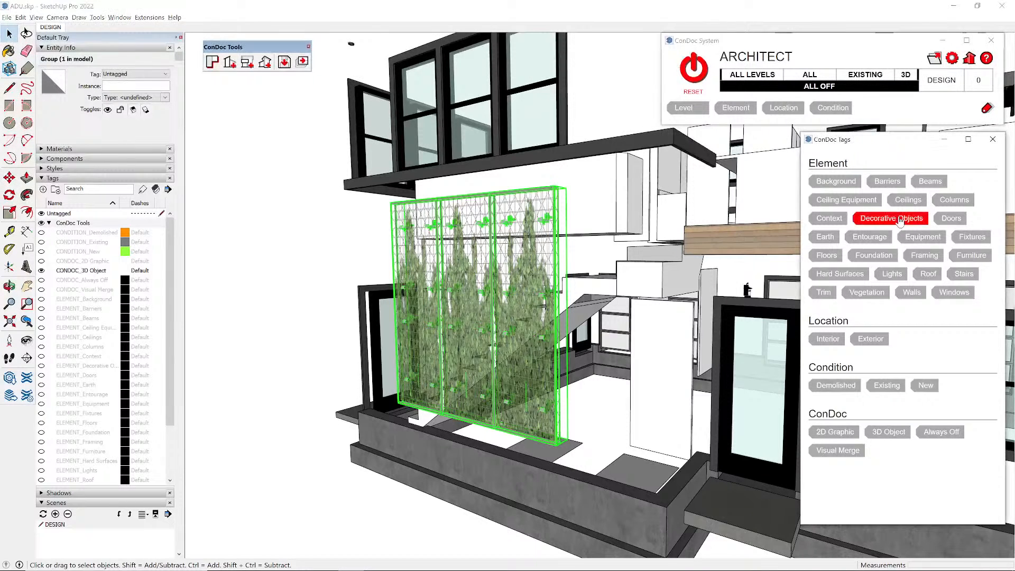
pyautogui.click(870, 339)
pyautogui.click(926, 392)
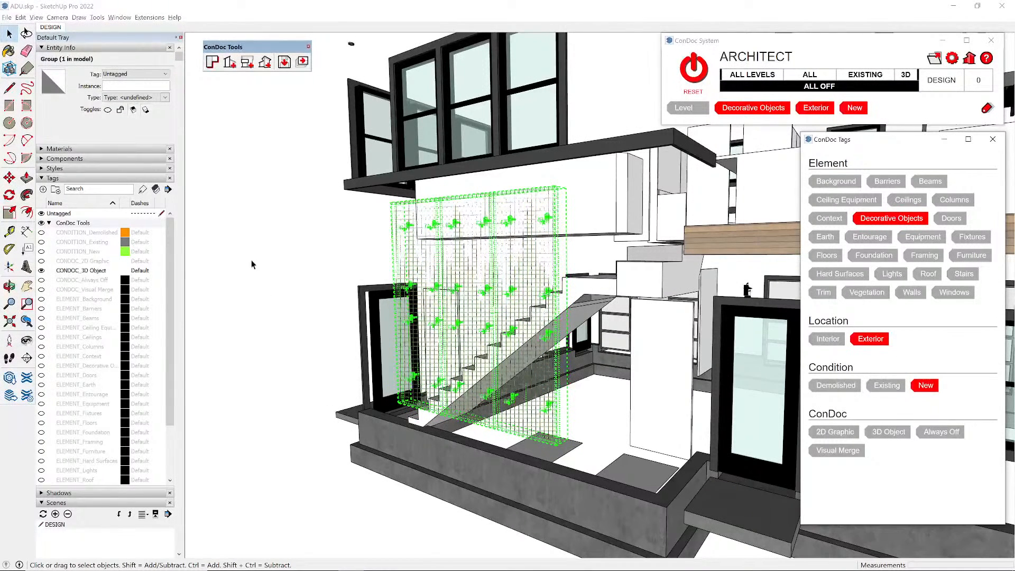
pyautogui.click(251, 259)
# - Select the interior staircase and make the CONDOC_2D Graphic tag visible
pyautogui.scroll(-3, 365, 296)
pyautogui.moveTo(391, 309); pyautogui.dragTo(756, 323, button='middle')
pyautogui.moveTo(587, 288); pyautogui.dragTo(703, 277, button='middle')
pyautogui.click(658, 310)
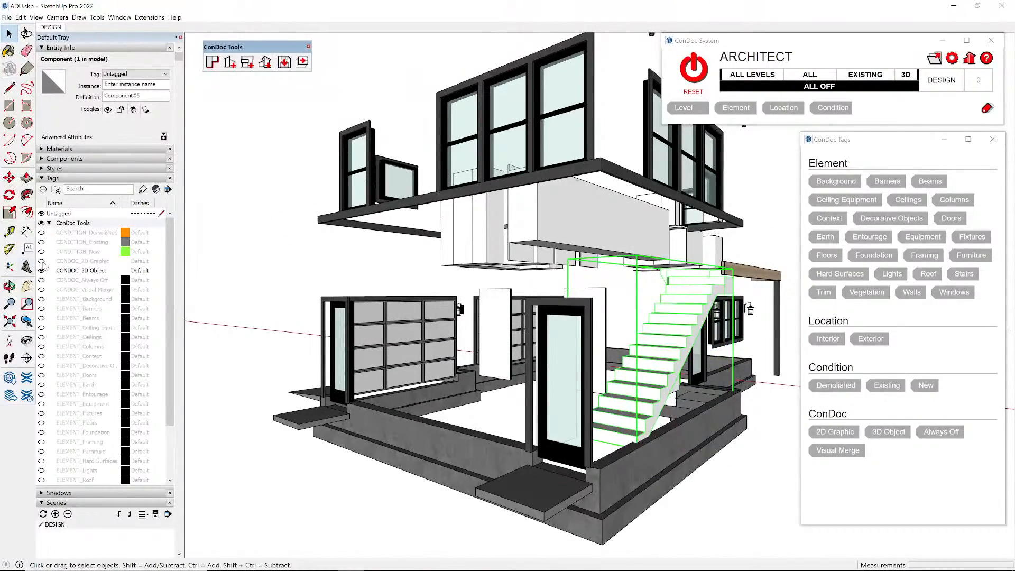
pyautogui.click(41, 262)
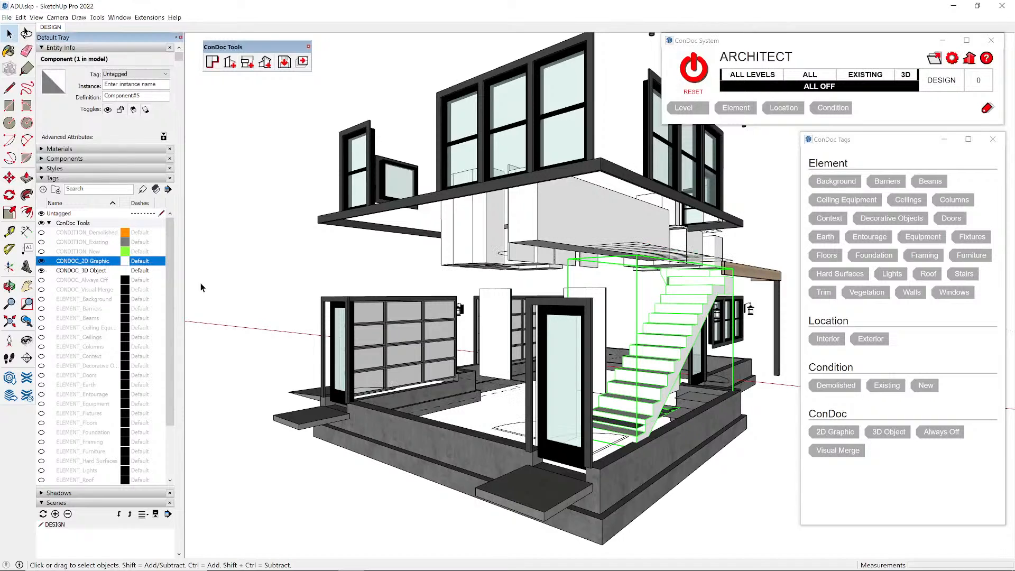
# - Select the 3D staircase together with its 2D stair graphic and assign both the Stairs, Interior and New tags
pyautogui.scroll(2, 679, 307)
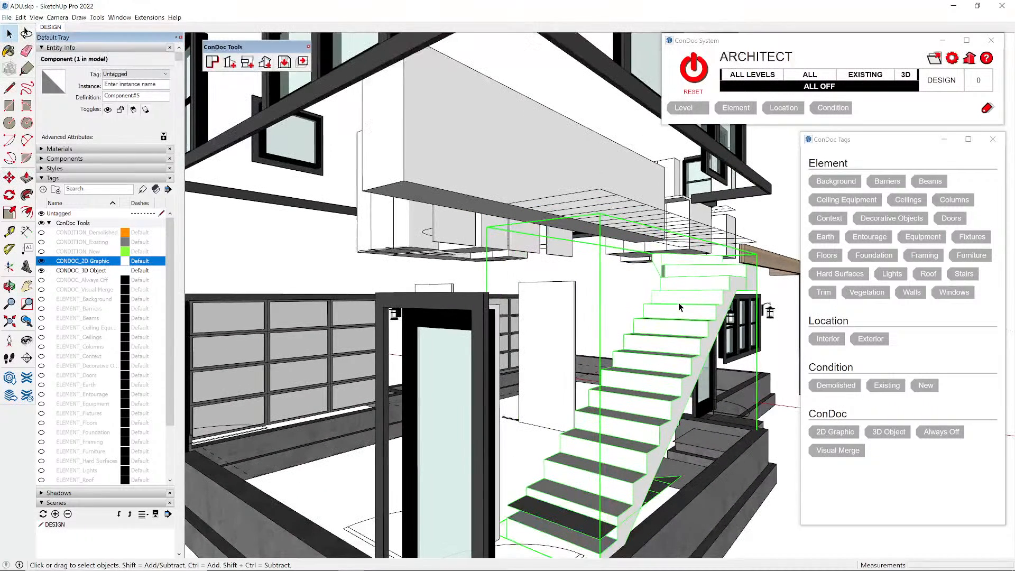
pyautogui.click(654, 210)
pyautogui.keyDown('ctrl'); pyautogui.click(699, 277); pyautogui.keyUp('ctrl')
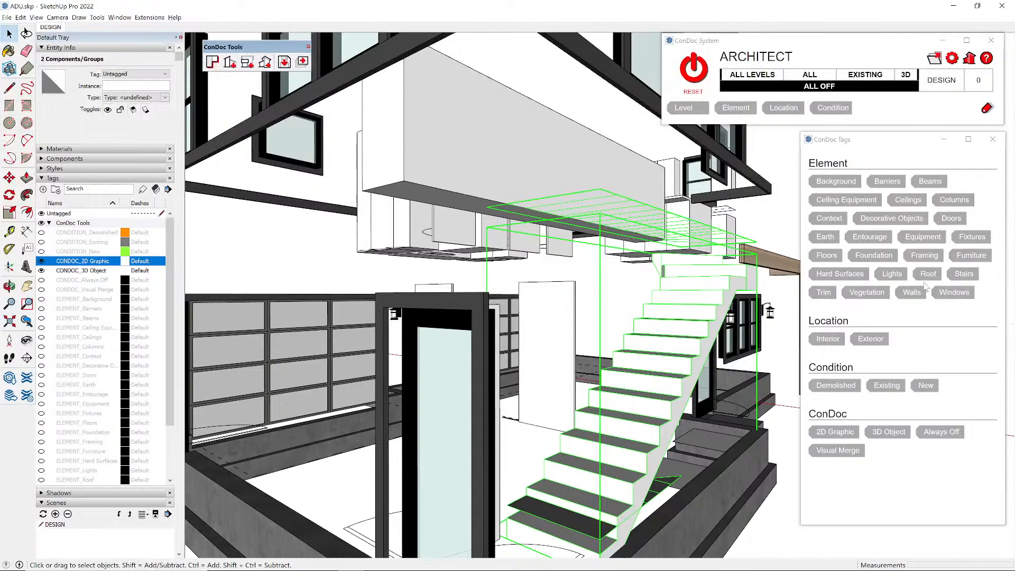
pyautogui.click(964, 276)
pyautogui.click(828, 339)
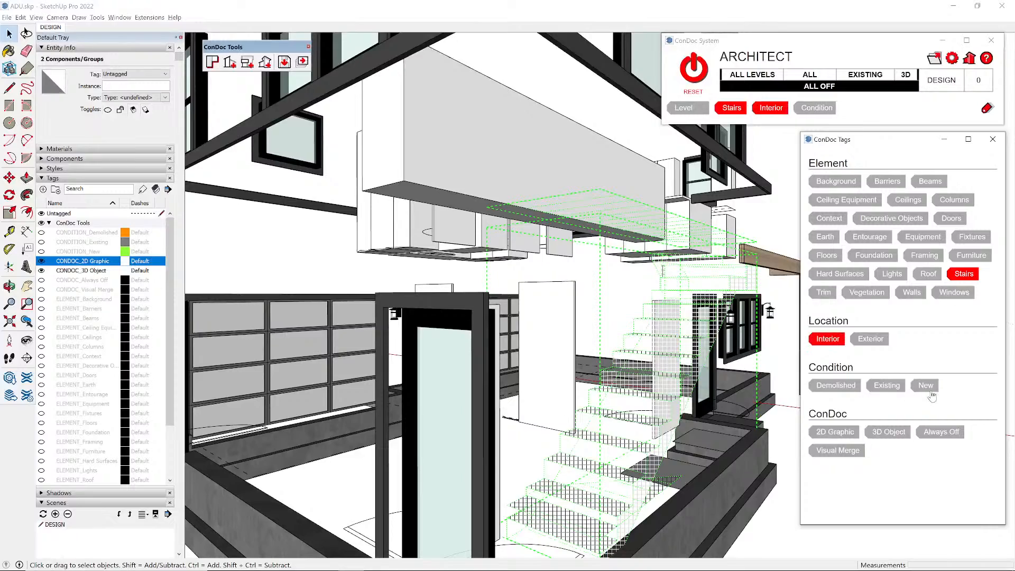
pyautogui.click(925, 386)
pyautogui.scroll(-4, 697, 366)
pyautogui.click(781, 249)
# - Select the concrete foundation group around the building's base and assign it the Foundation, Exterior and New tags
pyautogui.moveTo(642, 313); pyautogui.dragTo(507, 267, button='middle')
pyautogui.moveTo(656, 381); pyautogui.dragTo(514, 411, button='middle')
pyautogui.click(506, 450)
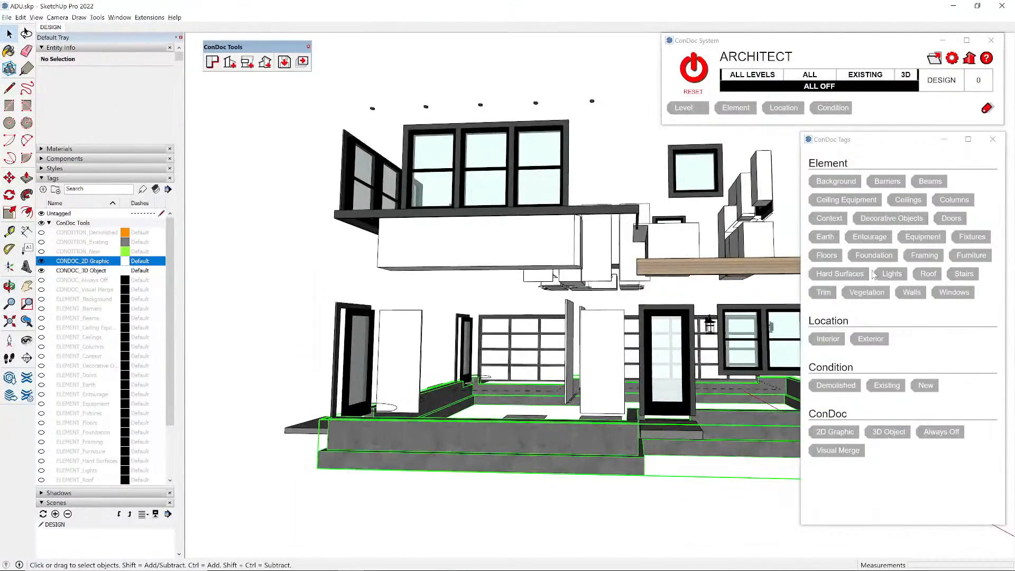
pyautogui.click(874, 255)
pyautogui.click(871, 339)
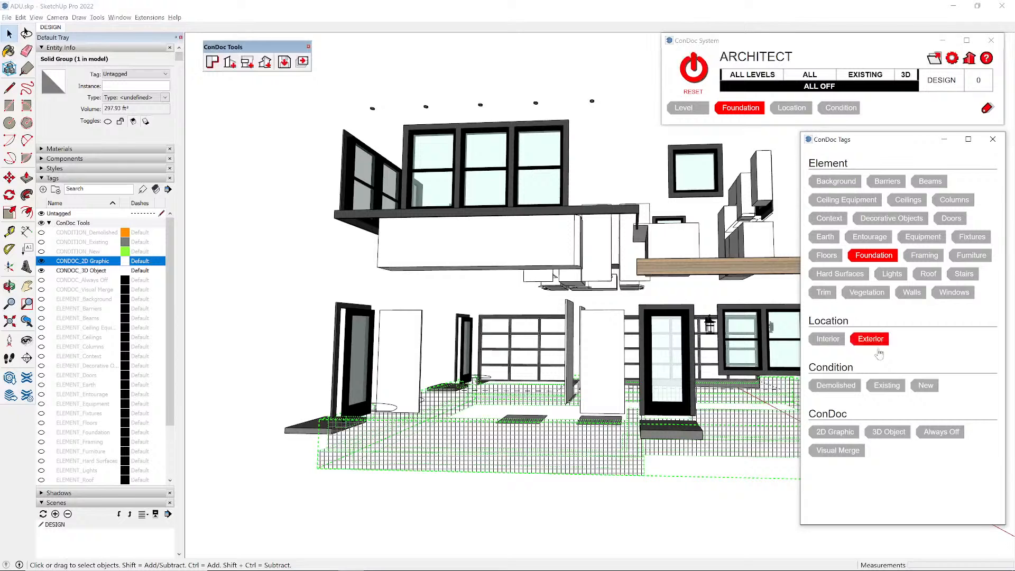
pyautogui.click(925, 385)
pyautogui.click(741, 524)
# - Select the wood beam above the dark post and assign it the Beams, Exterior and New tags
pyautogui.scroll(-4, 550, 281)
pyautogui.moveTo(550, 280); pyautogui.dragTo(365, 364, button='middle')
pyautogui.scroll(4, 609, 340)
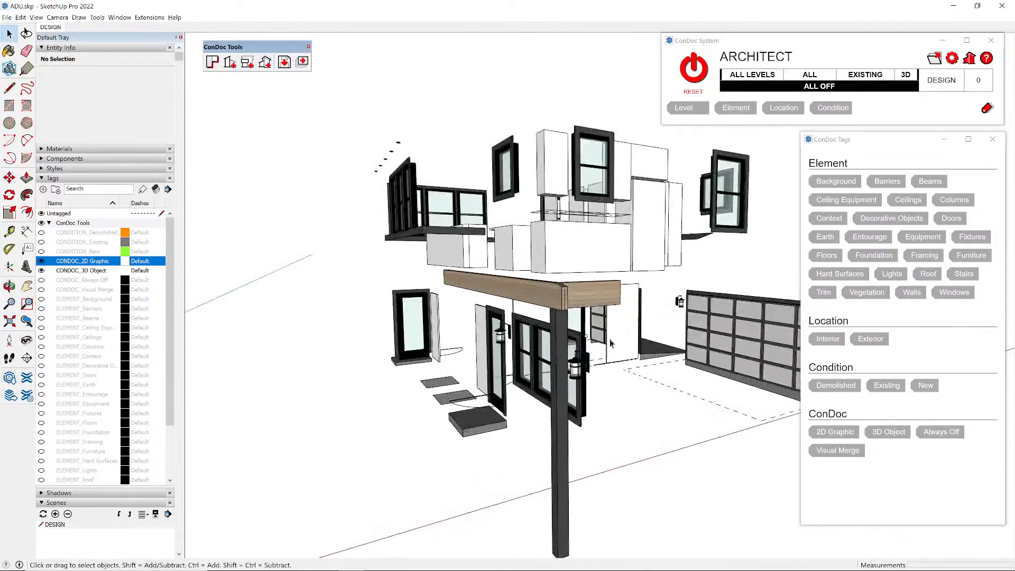
pyautogui.click(553, 306)
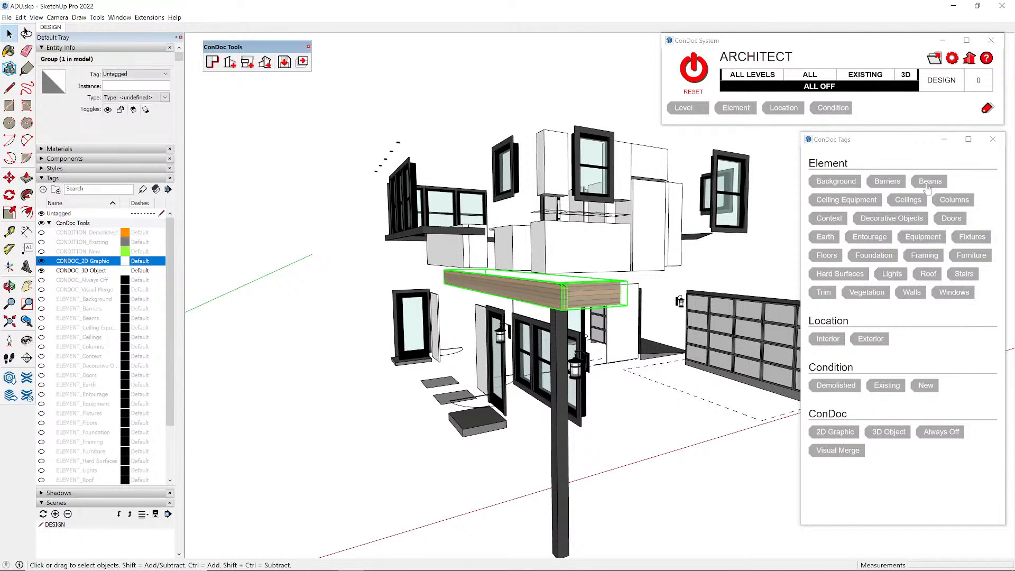
pyautogui.click(929, 183)
pyautogui.click(881, 342)
pyautogui.click(926, 385)
pyautogui.click(682, 482)
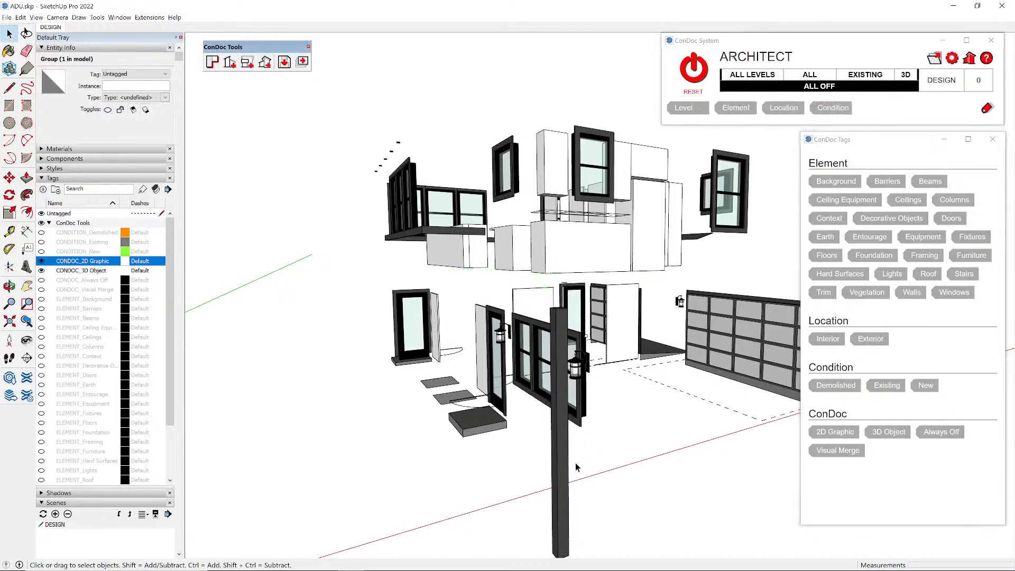
# - Select the tall dark support post and assign it the Columns, Exterior and New tags
pyautogui.click(565, 461)
pyautogui.click(955, 199)
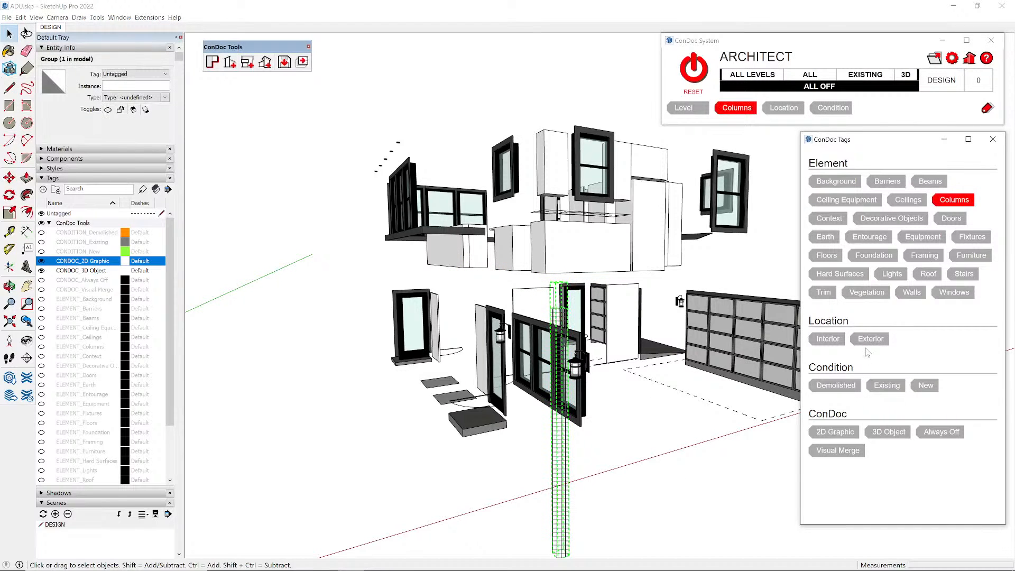
pyautogui.click(872, 344)
pyautogui.click(926, 387)
pyautogui.click(725, 452)
# - Select four of the ground-floor exterior doors, including the garage door, and assign them the Doors, Exterior and New tags
pyautogui.scroll(-3, 626, 365)
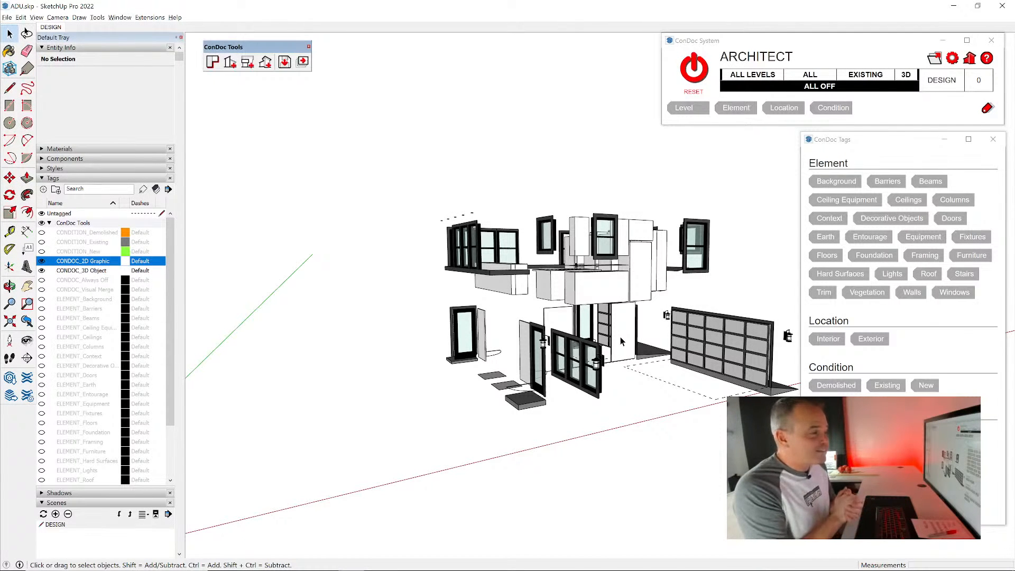
pyautogui.moveTo(616, 314); pyautogui.dragTo(536, 353, button='middle')
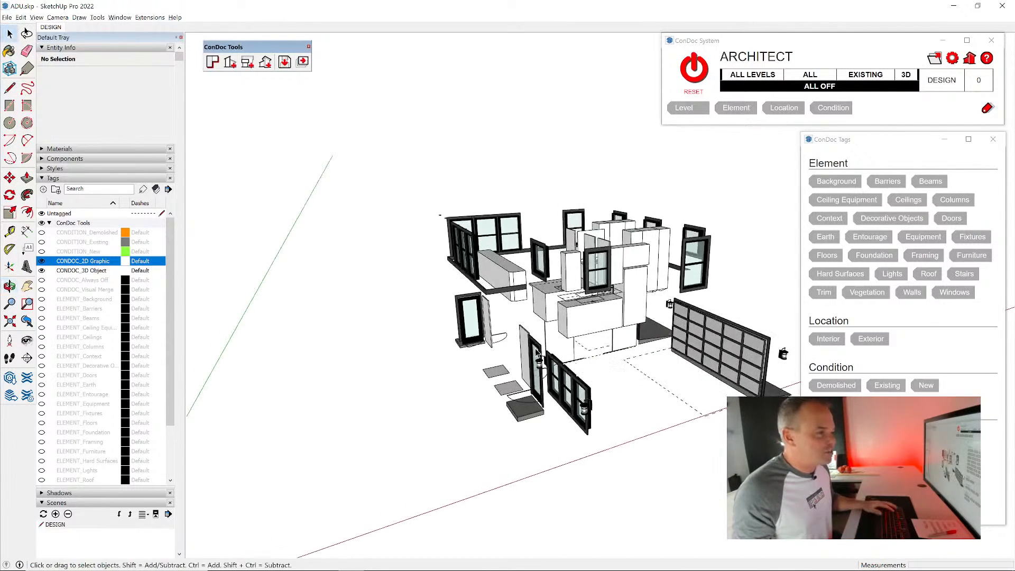
pyautogui.moveTo(720, 372); pyautogui.dragTo(578, 344, button='middle')
pyautogui.click(566, 369)
pyautogui.keyDown('shift'); pyautogui.click(584, 336); pyautogui.keyUp('shift')
pyautogui.moveTo(750, 376); pyautogui.dragTo(681, 373, button='middle')
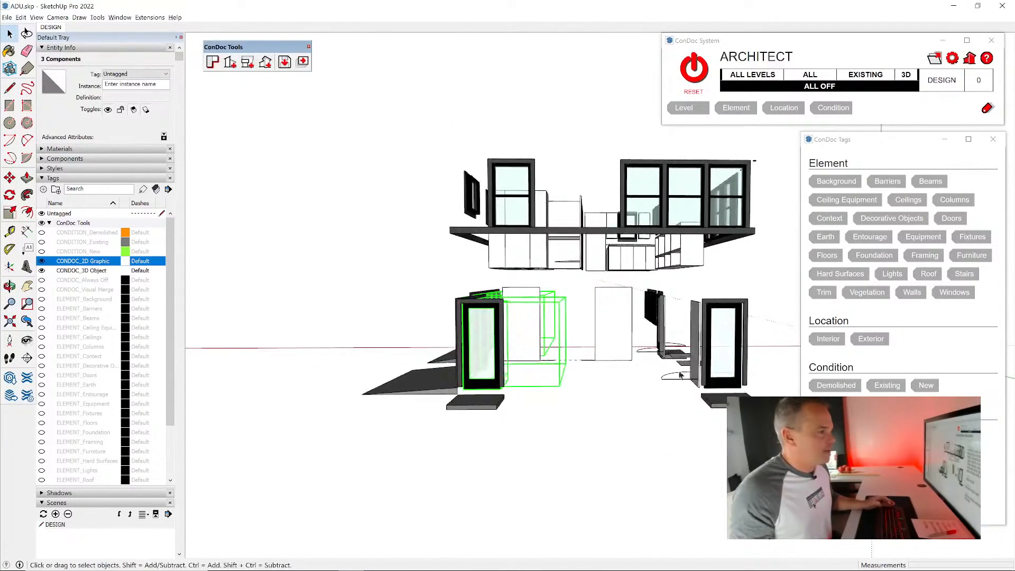
pyautogui.keyDown('shift'); pyautogui.click(730, 339); pyautogui.keyUp('shift')
pyautogui.click(944, 219)
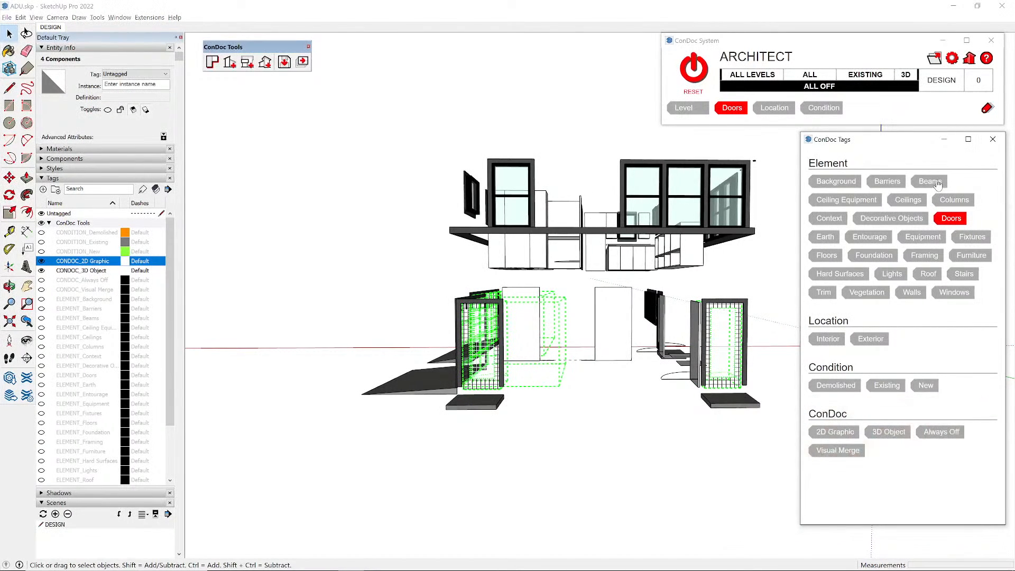
pyautogui.click(871, 339)
pyautogui.click(926, 385)
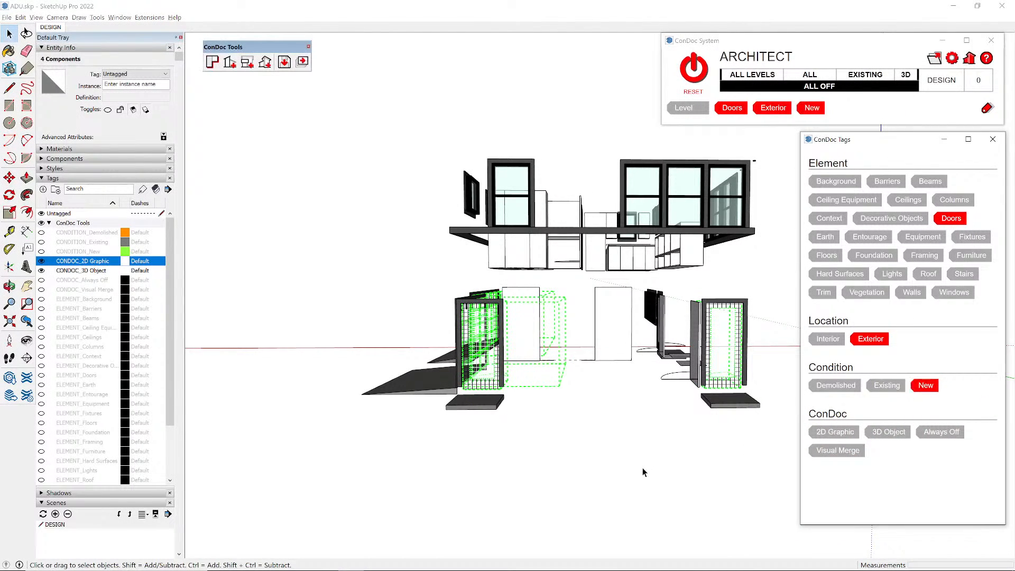
# - Select the six interior doors on both floors and assign them the Doors, Interior and New tags
pyautogui.press('o')
pyautogui.moveTo(534, 403); pyautogui.dragTo(615, 333, button='middle')
pyautogui.scroll(2, 616, 323)
pyautogui.click(512, 312)
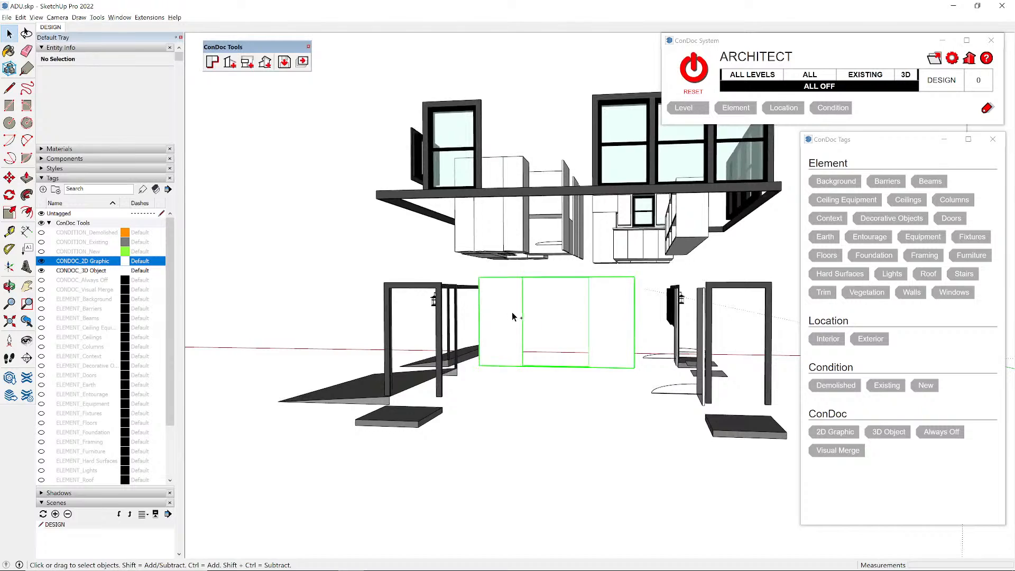
pyautogui.moveTo(512, 312); pyautogui.dragTo(545, 246, button='middle')
pyautogui.keyDown('shift'); pyautogui.click(560, 231); pyautogui.keyUp('shift')
pyautogui.keyDown('shift'); pyautogui.click(581, 218); pyautogui.keyUp('shift')
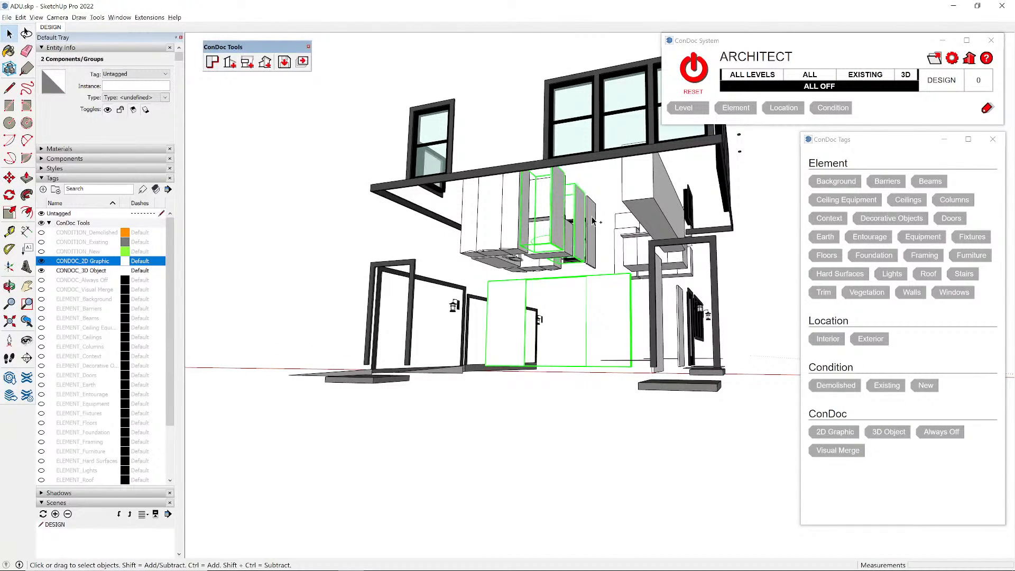
pyautogui.keyDown('shift'); pyautogui.click(592, 235); pyautogui.keyUp('shift')
pyautogui.moveTo(586, 358); pyautogui.dragTo(476, 370, button='middle')
pyautogui.keyDown('shift'); pyautogui.click(449, 338); pyautogui.keyUp('shift')
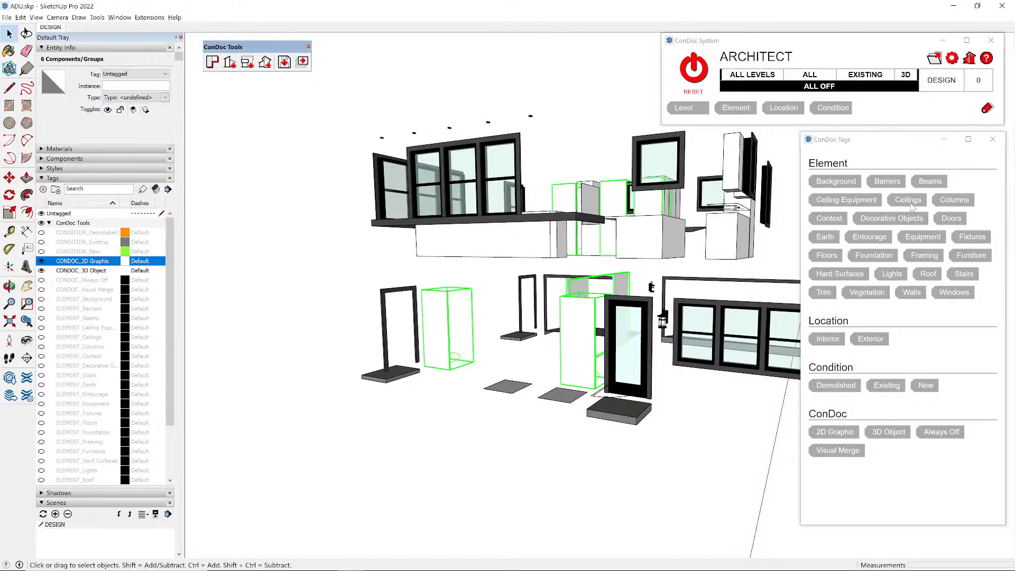
pyautogui.click(951, 218)
pyautogui.click(828, 339)
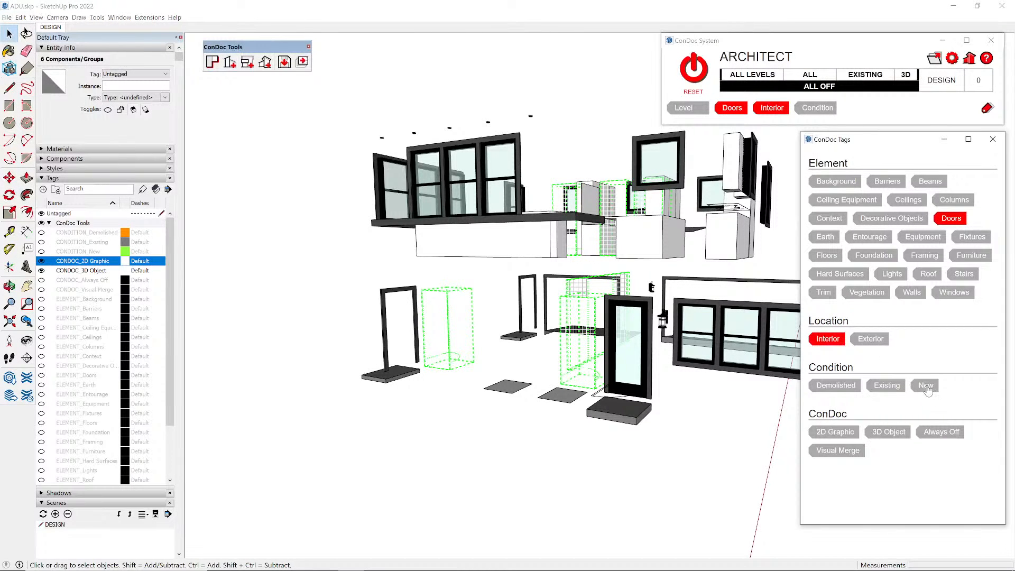
pyautogui.click(926, 386)
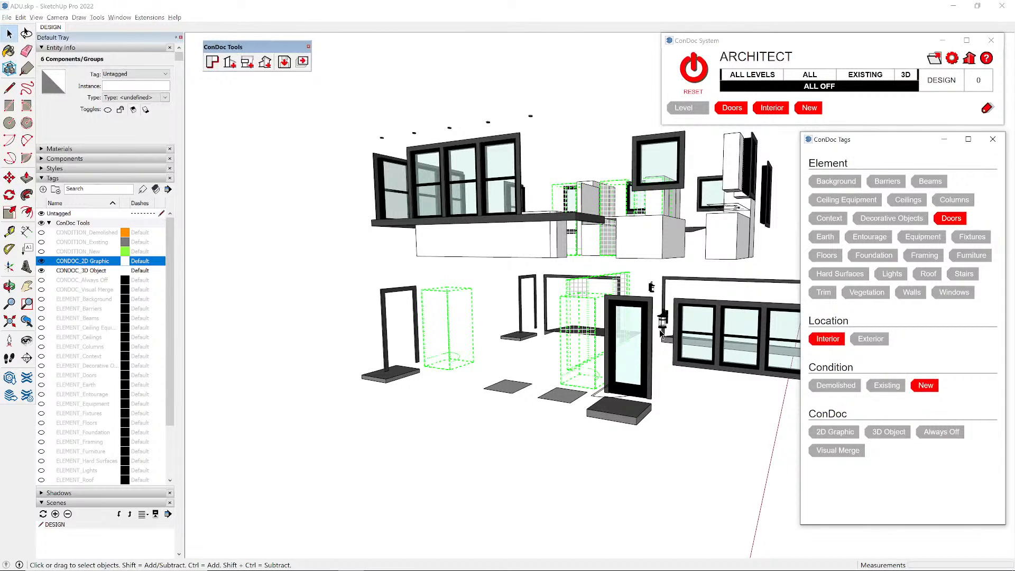
# - Assign the Doors, Exterior and New tags to the remaining glass entry door
pyautogui.click(951, 218)
pyautogui.click(871, 339)
pyautogui.click(926, 385)
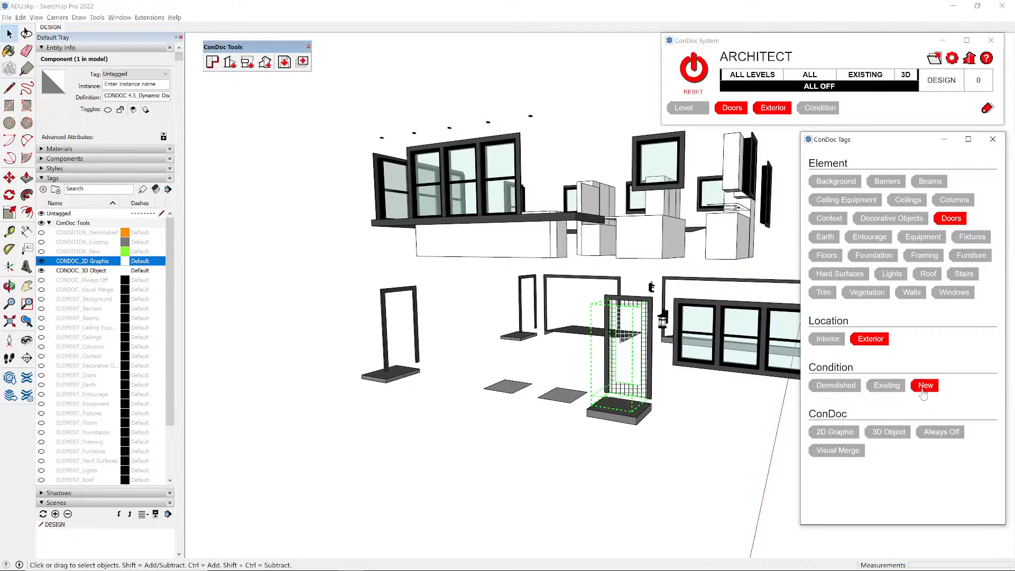
pyautogui.click(640, 314)
# - Select the long built-in cabinet, both wardrobe units, and the bathroom vanity, tub and toilet on the upper floor
pyautogui.moveTo(640, 314); pyautogui.dragTo(455, 358, button='middle')
pyautogui.scroll(-2, 455, 358)
pyautogui.moveTo(608, 238); pyautogui.dragTo(514, 325, button='middle')
pyautogui.scroll(3, 514, 326)
pyautogui.click(451, 303)
pyautogui.moveTo(451, 303); pyautogui.dragTo(721, 352, button='middle')
pyautogui.keyDown('ctrl'); pyautogui.click(490, 294); pyautogui.keyUp('ctrl')
pyautogui.keyDown('ctrl'); pyautogui.click(518, 241); pyautogui.keyUp('ctrl')
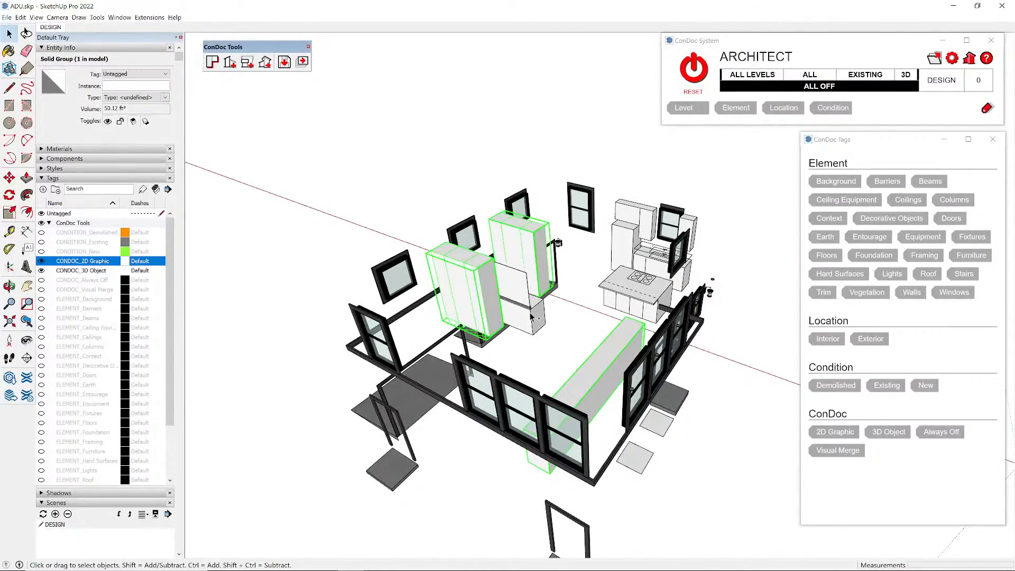
pyautogui.keyDown('ctrl'); pyautogui.click(530, 316); pyautogui.keyUp('ctrl')
pyautogui.moveTo(534, 317); pyautogui.dragTo(691, 375, button='middle')
pyautogui.scroll(3, 458, 342)
pyautogui.moveTo(458, 342); pyautogui.dragTo(470, 412, button='middle')
pyautogui.scroll(3, 486, 318)
pyautogui.keyDown('ctrl'); pyautogui.click(476, 323); pyautogui.keyUp('ctrl')
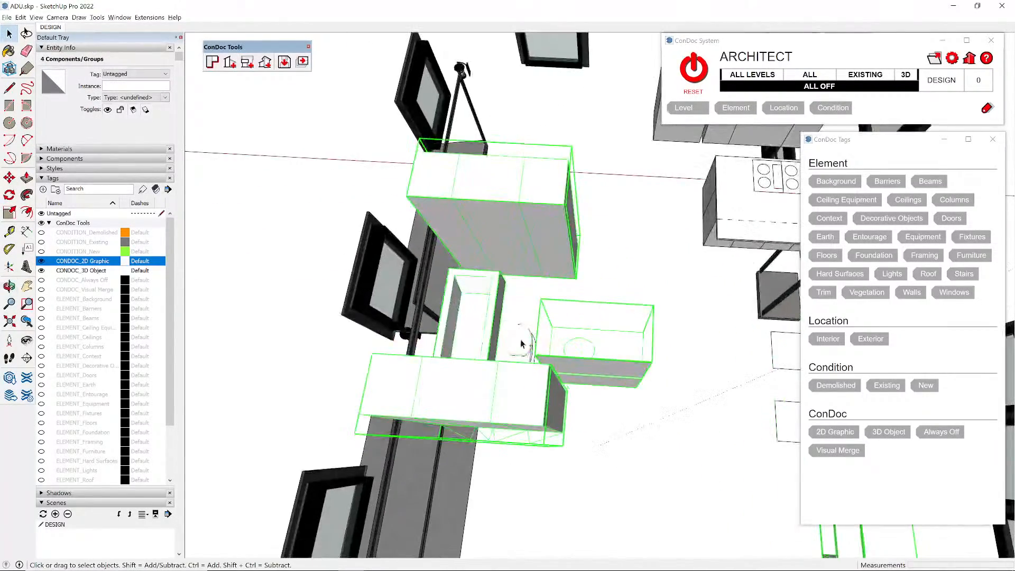
pyautogui.keyDown('ctrl'); pyautogui.click(522, 344); pyautogui.keyUp('ctrl')
# - Add the kitchen cabinet wall and island to the selection and assign all of it the Fixtures, Interior and New tags
pyautogui.scroll(-3, 521, 345)
pyautogui.moveTo(521, 350); pyautogui.dragTo(678, 205, button='middle')
pyautogui.keyDown('ctrl'); pyautogui.click(659, 226); pyautogui.keyUp('ctrl')
pyautogui.keyDown('ctrl'); pyautogui.click(659, 258); pyautogui.keyUp('ctrl')
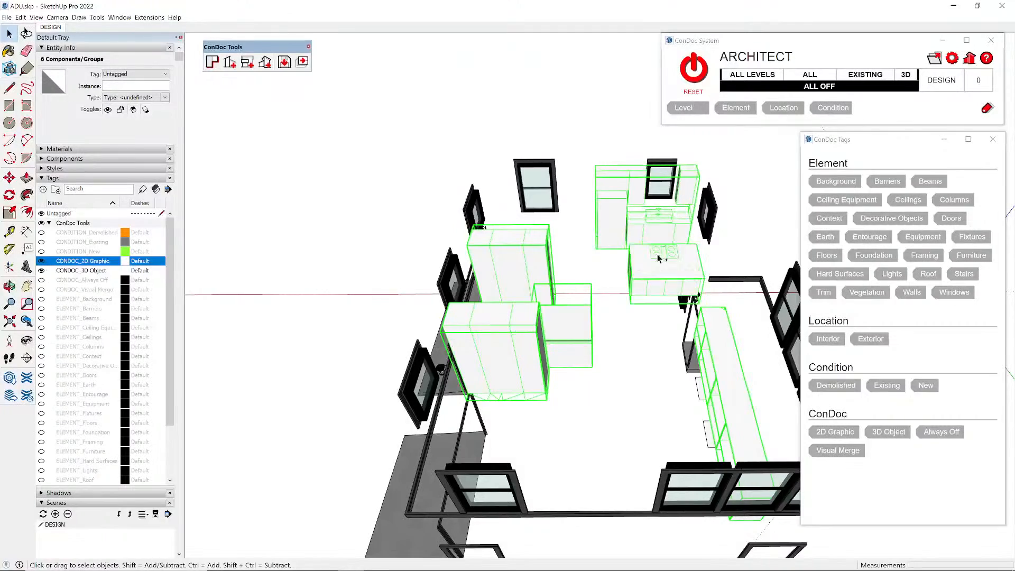
pyautogui.scroll(-3, 638, 267)
pyautogui.moveTo(638, 267); pyautogui.dragTo(507, 206, button='middle')
pyautogui.moveTo(623, 351); pyautogui.dragTo(571, 293, button='middle')
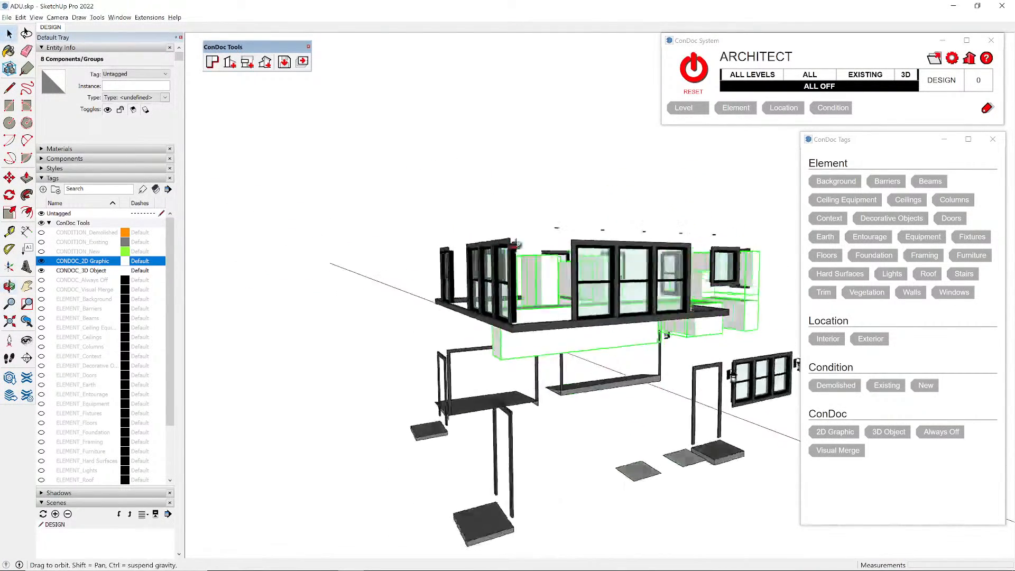
pyautogui.moveTo(732, 333); pyautogui.dragTo(529, 317, button='middle')
pyautogui.moveTo(698, 333); pyautogui.dragTo(643, 346, button='middle')
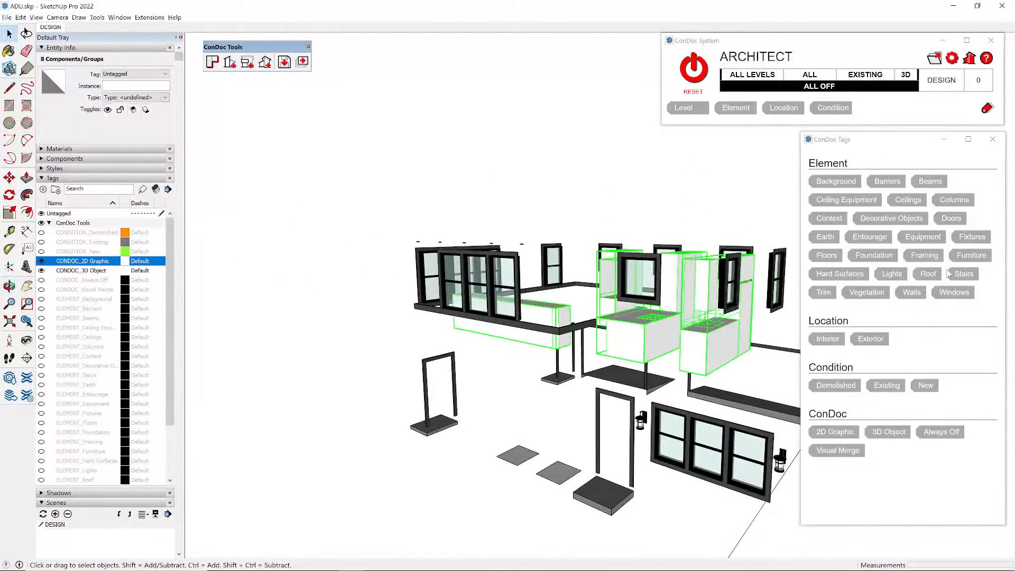
pyautogui.click(973, 238)
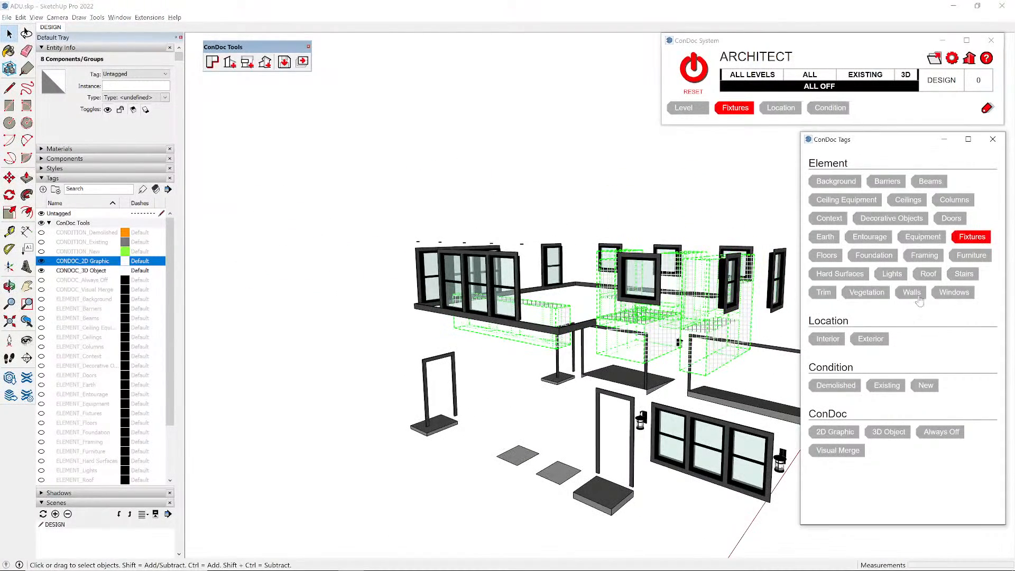
pyautogui.click(828, 341)
pyautogui.click(926, 385)
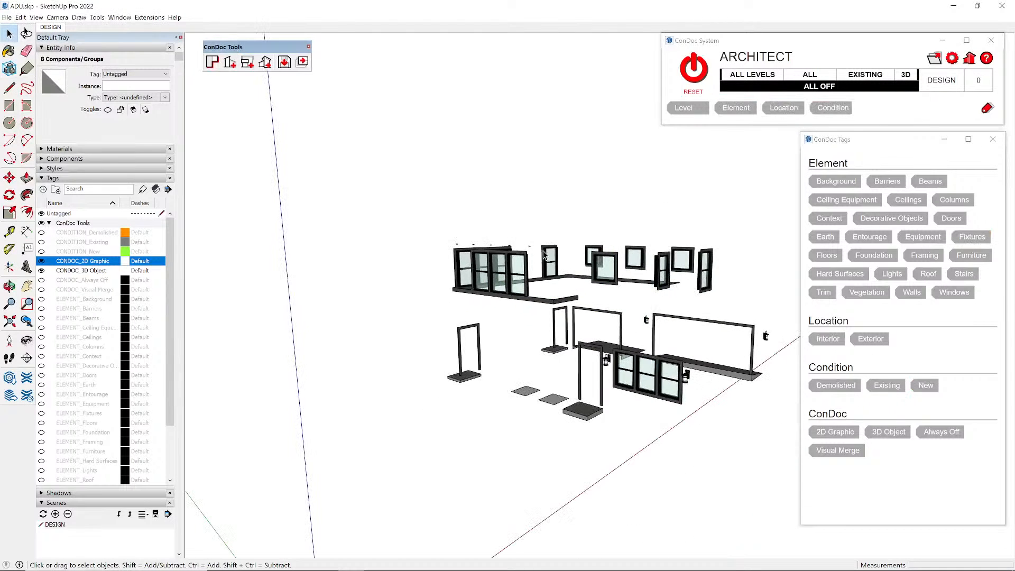
# - Select the small overhead lights above the upper windows and the four wall lanterns, and assign them the Lights, Exterior and New tags
pyautogui.moveTo(545, 254); pyautogui.dragTo(603, 377, button='middle')
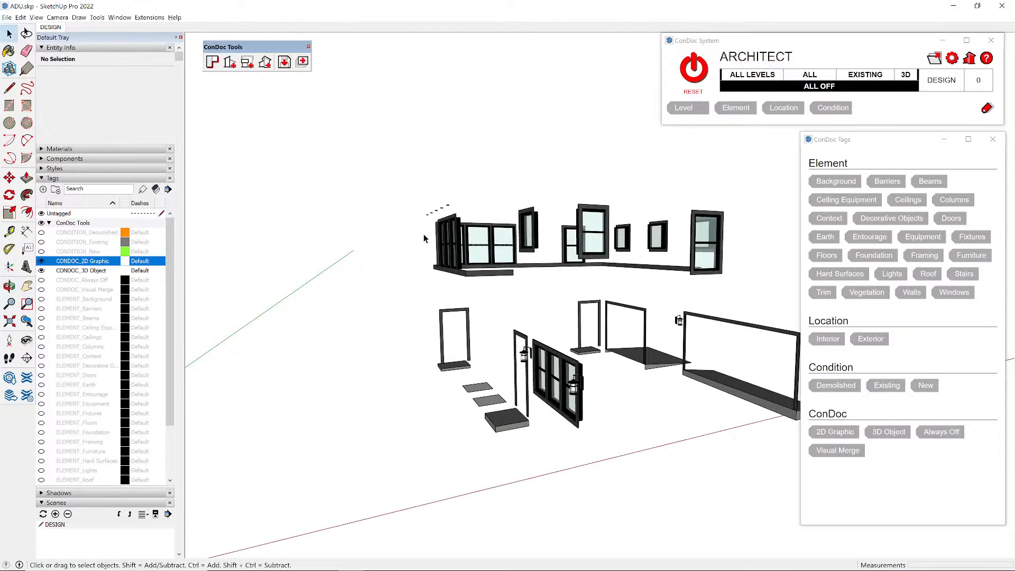
pyautogui.scroll(8, 423, 235)
pyautogui.scroll(-5, 506, 231)
pyautogui.moveTo(548, 249); pyautogui.dragTo(488, 262, button='middle')
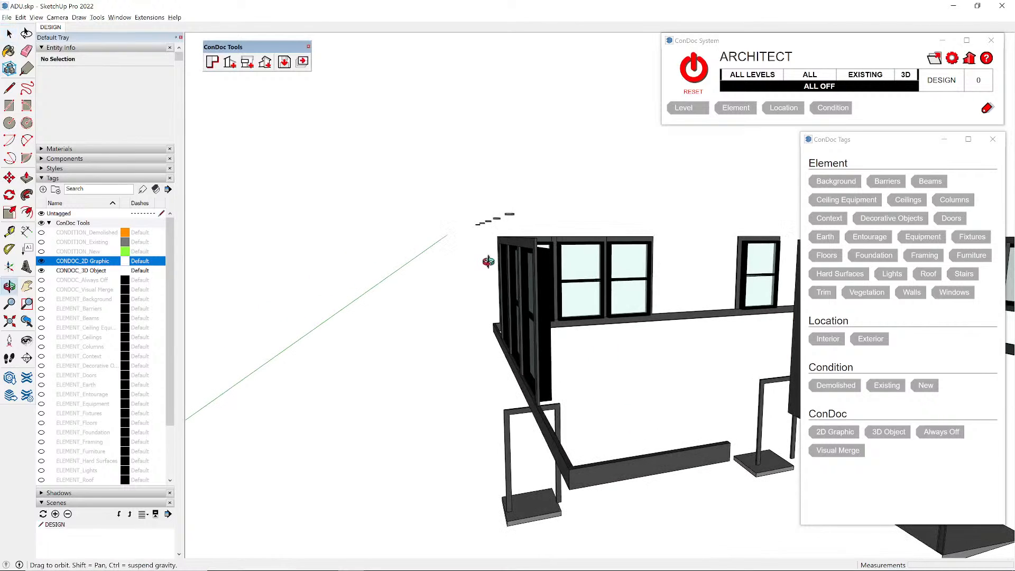
pyautogui.moveTo(516, 223); pyautogui.dragTo(478, 211)
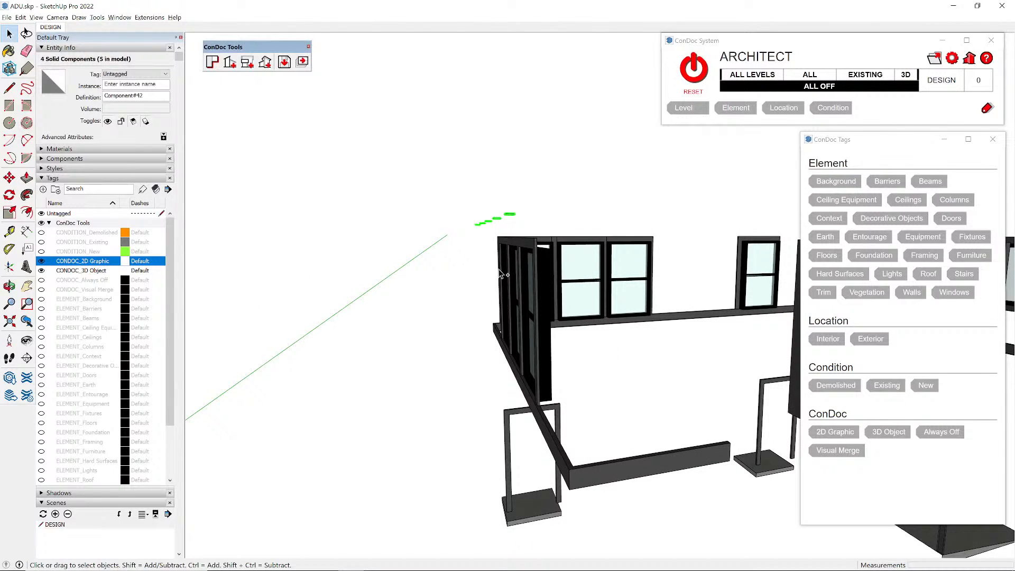
pyautogui.scroll(-4, 506, 259)
pyautogui.scroll(-4, 564, 461)
pyautogui.keyDown('shift'); pyautogui.moveTo(627, 446); pyautogui.dragTo(583, 362, button='middle'); pyautogui.keyUp('shift')
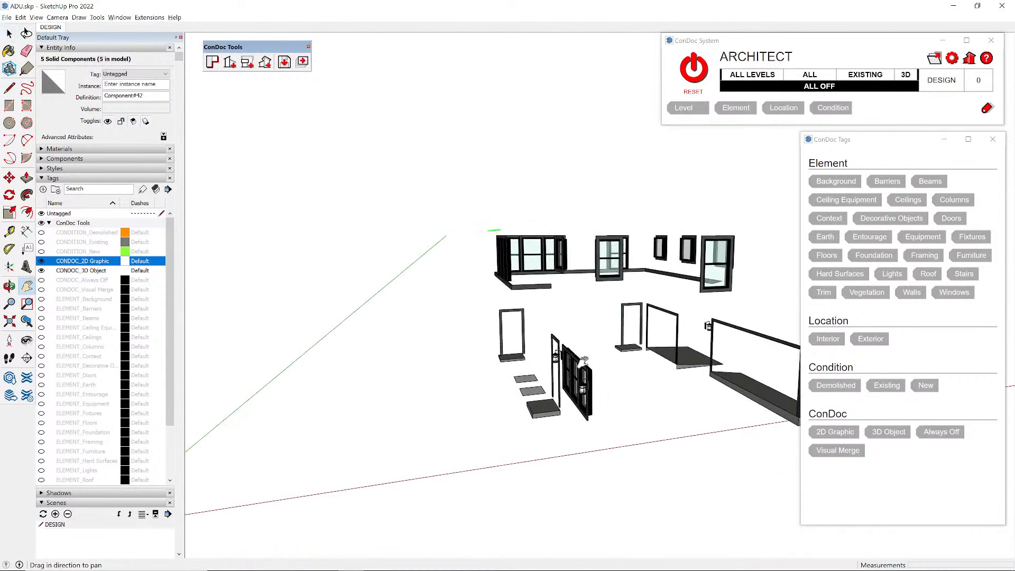
pyautogui.scroll(2, 565, 371)
pyautogui.keyDown('shift'); pyautogui.click(545, 357); pyautogui.keyUp('shift')
pyautogui.keyDown('shift'); pyautogui.click(582, 399); pyautogui.keyUp('shift')
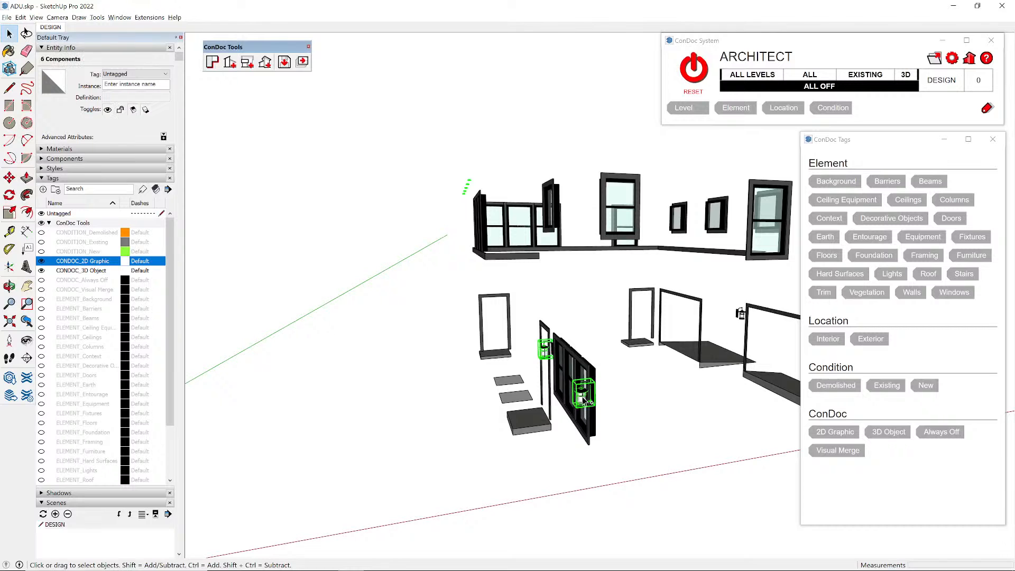
pyautogui.moveTo(767, 327); pyautogui.dragTo(588, 319, button='middle')
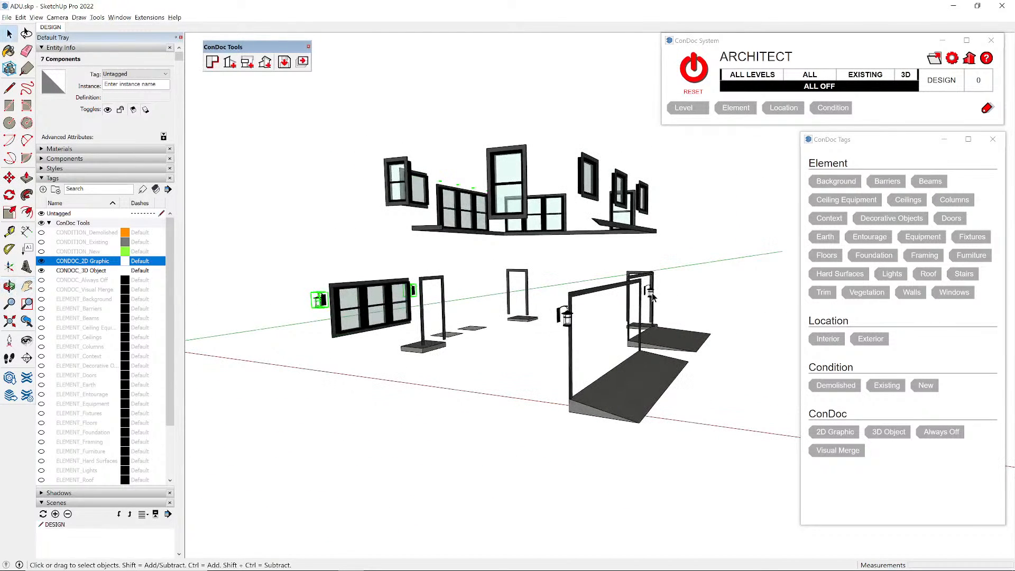
pyautogui.keyDown('shift'); pyautogui.click(567, 317); pyautogui.keyUp('shift')
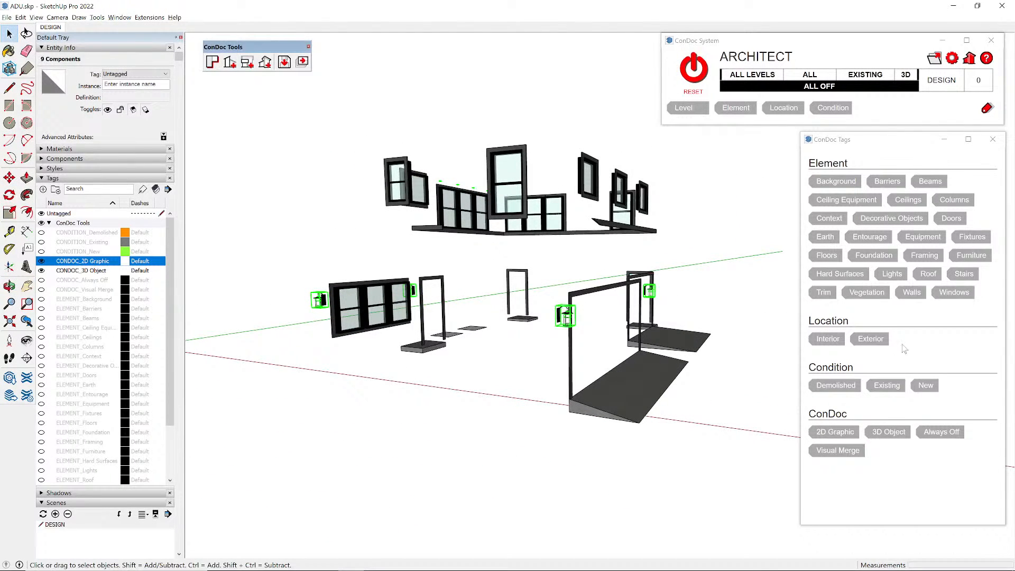
pyautogui.click(882, 278)
pyautogui.click(872, 343)
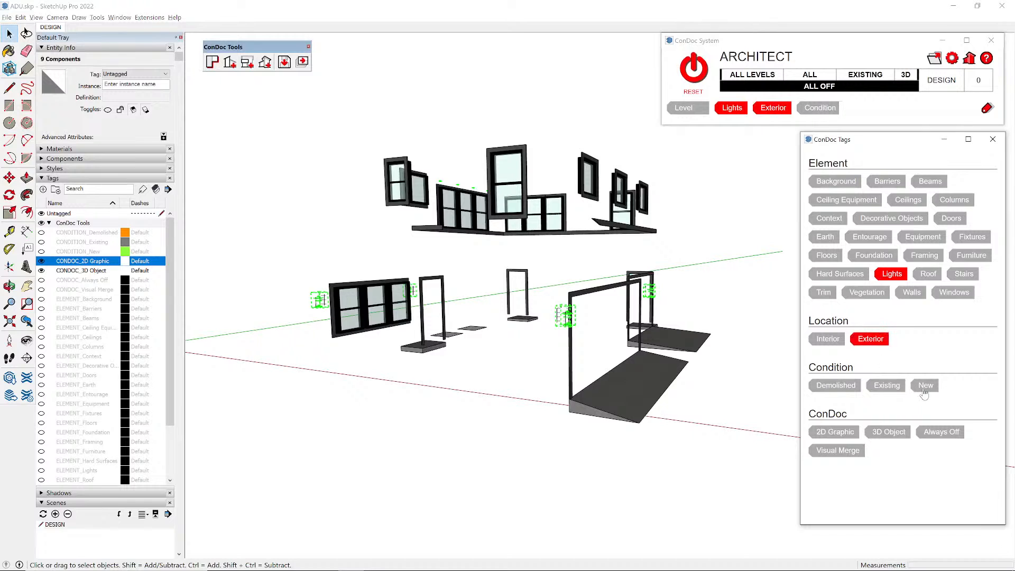
pyautogui.click(926, 392)
pyautogui.click(754, 315)
# - Select the two sloped ramps and three door landings and assign them the Hard Surfaces, Exterior and New tags
pyautogui.moveTo(693, 338); pyautogui.dragTo(582, 369, button='middle')
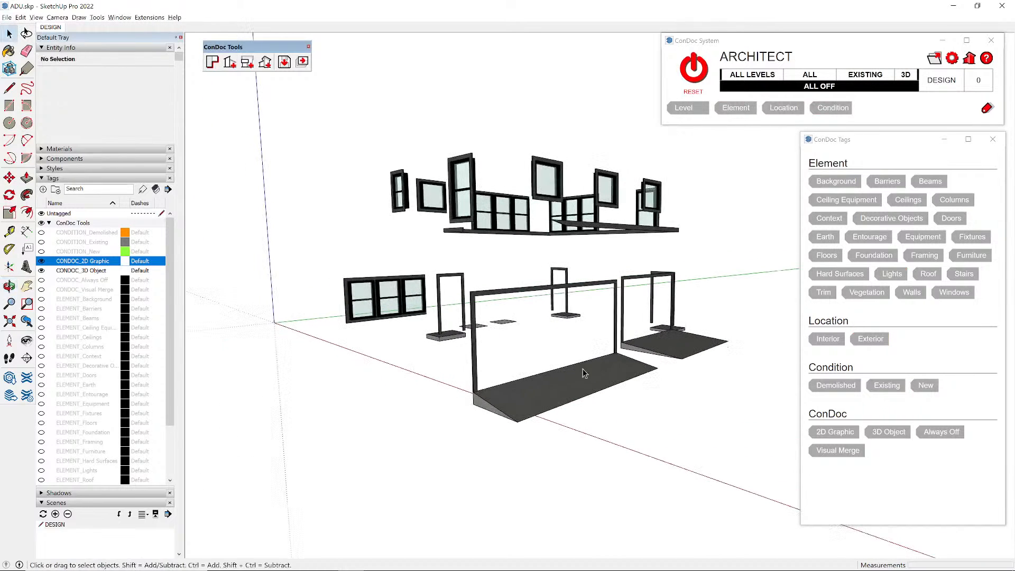
pyautogui.keyDown('ctrl'); pyautogui.click(583, 370); pyautogui.keyUp('ctrl')
pyautogui.keyDown('ctrl'); pyautogui.click(678, 358); pyautogui.keyUp('ctrl')
pyautogui.keyDown('ctrl'); pyautogui.click(446, 337); pyautogui.keyUp('ctrl')
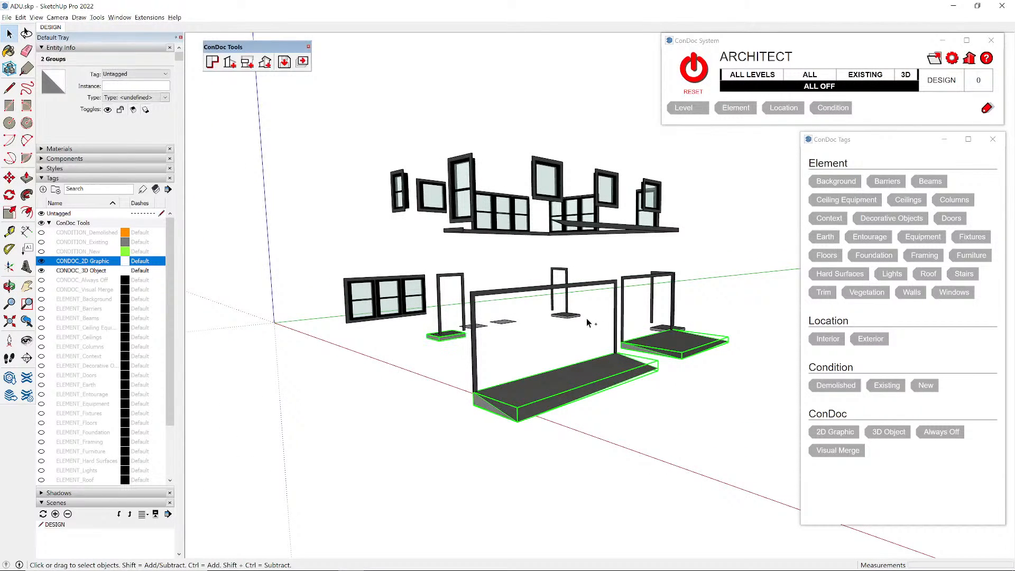
pyautogui.keyDown('ctrl'); pyautogui.click(572, 318); pyautogui.keyUp('ctrl')
pyautogui.keyDown('ctrl'); pyautogui.click(666, 333); pyautogui.keyUp('ctrl')
pyautogui.click(846, 274)
pyautogui.click(870, 339)
pyautogui.click(926, 386)
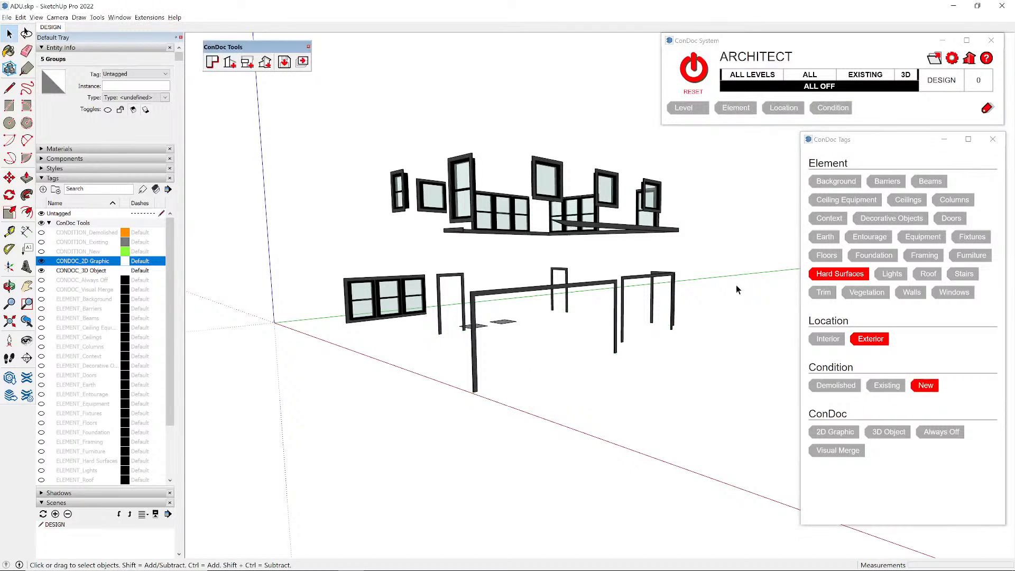
pyautogui.click(737, 286)
# - Select the two flat square panels near the lower-floor openings and assign them the Equipment, Interior and New tags
pyautogui.moveTo(656, 343); pyautogui.dragTo(590, 435, button='middle')
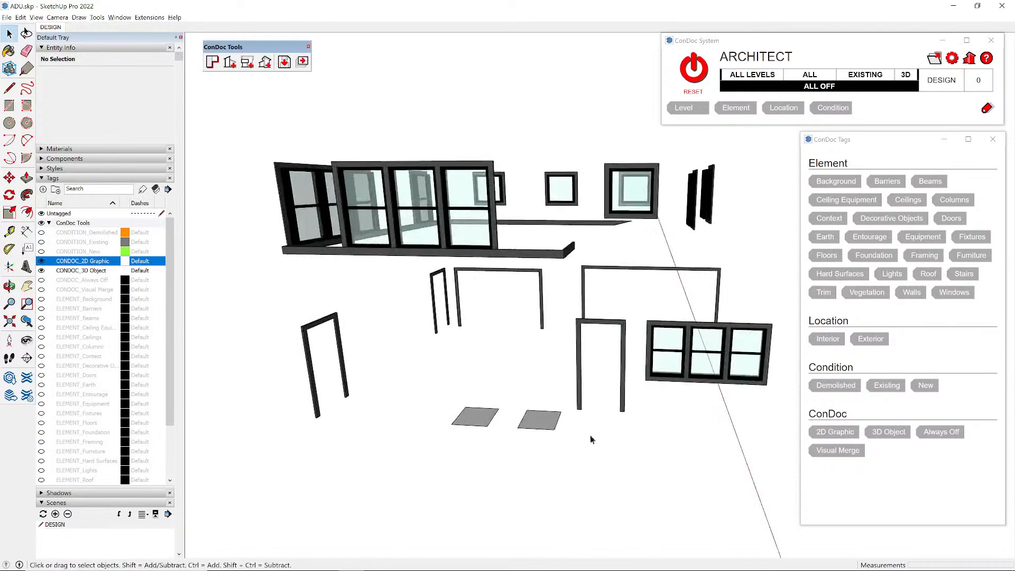
pyautogui.moveTo(475, 427); pyautogui.dragTo(472, 429)
pyautogui.scroll(3, 487, 424)
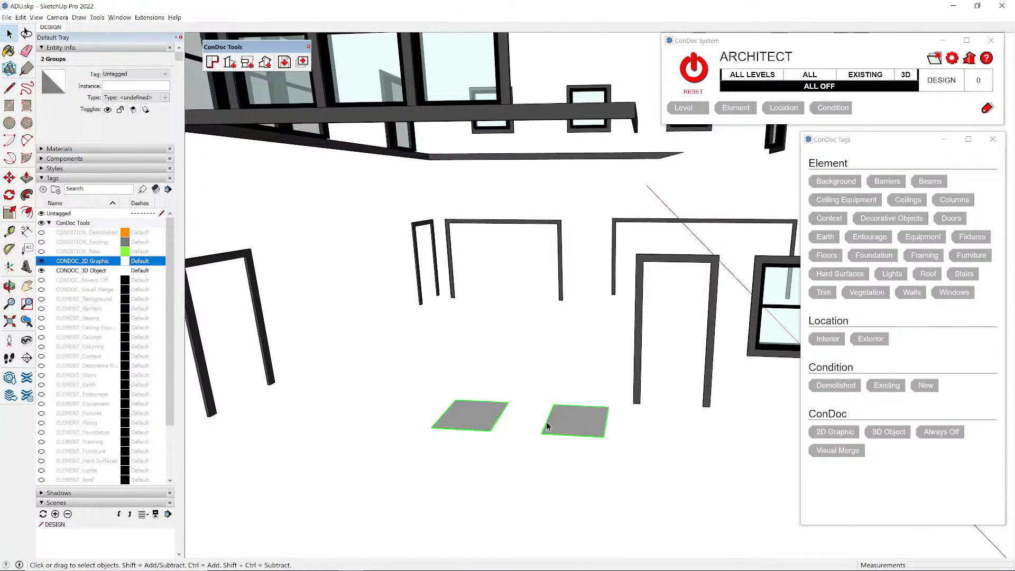
pyautogui.click(925, 238)
pyautogui.click(829, 341)
pyautogui.click(927, 388)
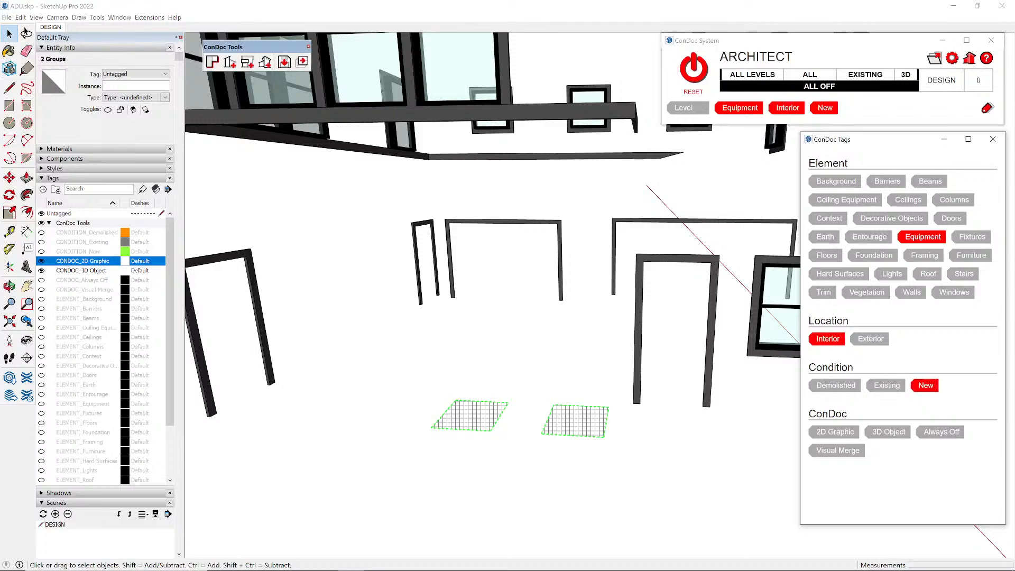
pyautogui.click(551, 339)
# - Select the lower-floor triple window and the single windows around the upper floor
pyautogui.moveTo(551, 339); pyautogui.dragTo(572, 315, button='middle')
pyautogui.scroll(4, 713, 314)
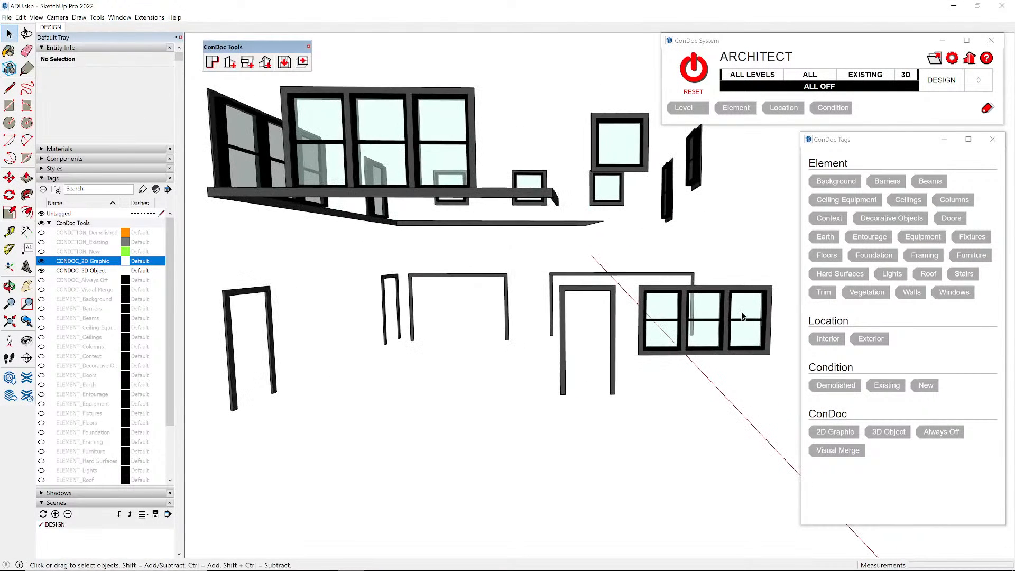
pyautogui.keyDown('ctrl'); pyautogui.click(667, 324); pyautogui.keyUp('ctrl')
pyautogui.moveTo(703, 321); pyautogui.dragTo(437, 324, button='middle')
pyautogui.keyDown('ctrl'); pyautogui.click(569, 186); pyautogui.keyUp('ctrl')
pyautogui.keyDown('ctrl'); pyautogui.click(648, 189); pyautogui.keyUp('ctrl')
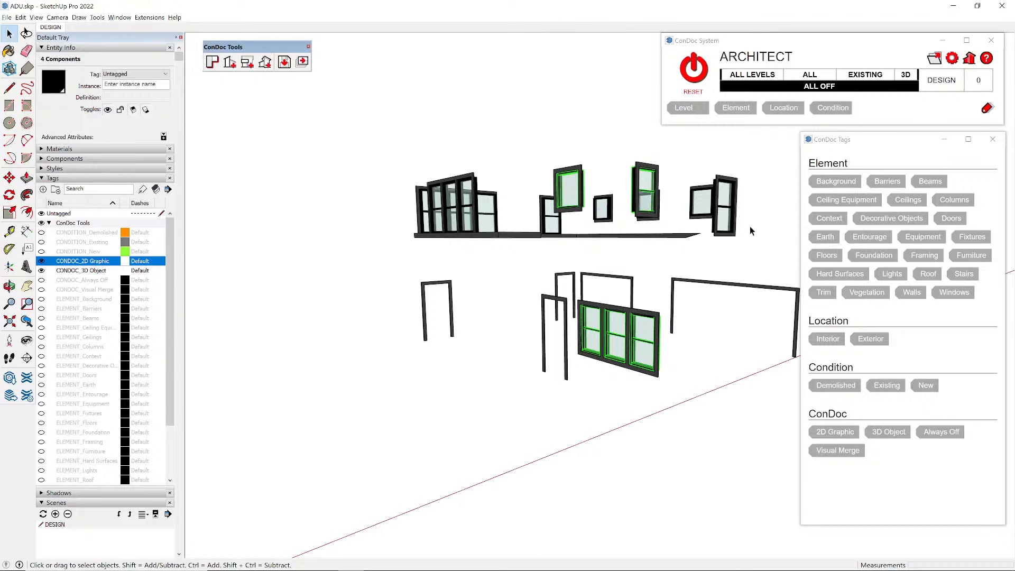
pyautogui.moveTo(647, 189); pyautogui.dragTo(587, 206, button='middle')
pyautogui.keyDown('ctrl'); pyautogui.click(637, 197); pyautogui.keyUp('ctrl')
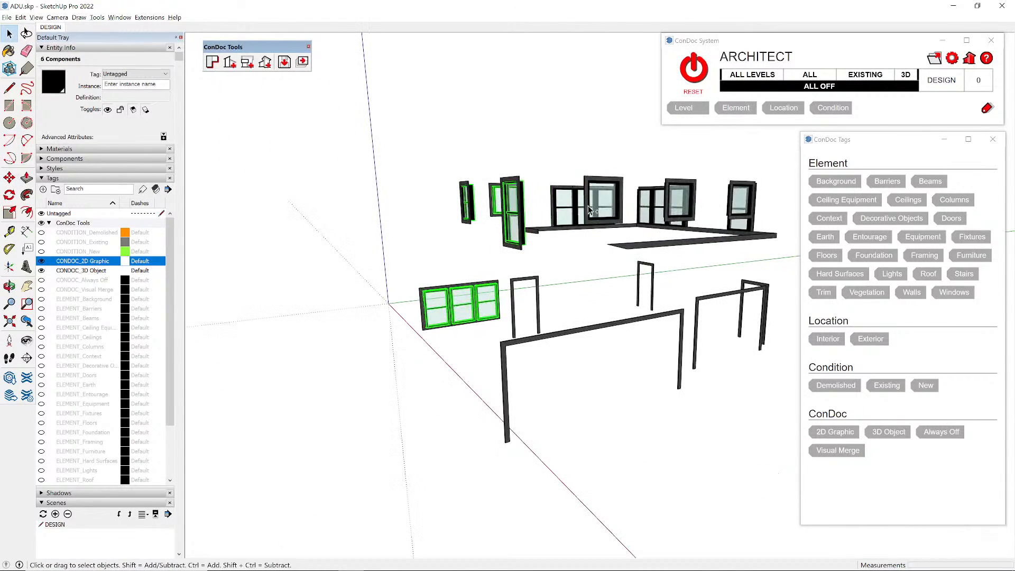
pyautogui.keyDown('ctrl'); pyautogui.click(740, 206); pyautogui.keyUp('ctrl')
pyautogui.moveTo(740, 207); pyautogui.dragTo(166, 233, button='middle')
pyautogui.keyDown('ctrl'); pyautogui.click(628, 209); pyautogui.keyUp('ctrl')
# - Add the upper-floor window banks to the selection and assign all the windows the Windows, Exterior and New tags
pyautogui.scroll(-3, 628, 207)
pyautogui.moveTo(730, 218); pyautogui.dragTo(673, 222, button='middle')
pyautogui.scroll(3, 673, 222)
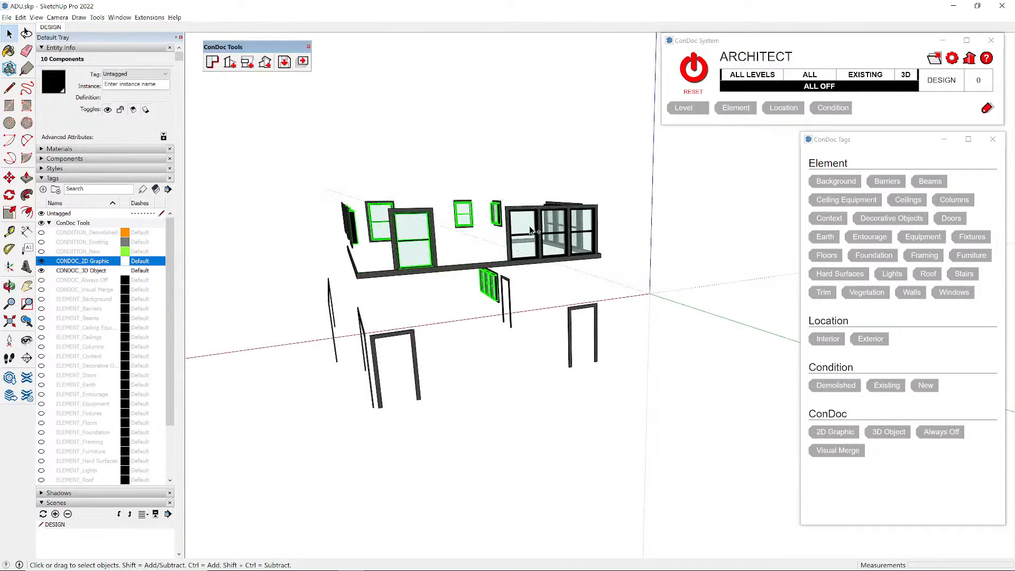
pyautogui.keyDown('ctrl'); pyautogui.click(523, 226); pyautogui.keyUp('ctrl')
pyautogui.keyDown('ctrl'); pyautogui.click(552, 225); pyautogui.keyUp('ctrl')
pyautogui.keyDown('ctrl'); pyautogui.click(576, 226); pyautogui.keyUp('ctrl')
pyautogui.moveTo(576, 227); pyautogui.dragTo(637, 217, button='middle')
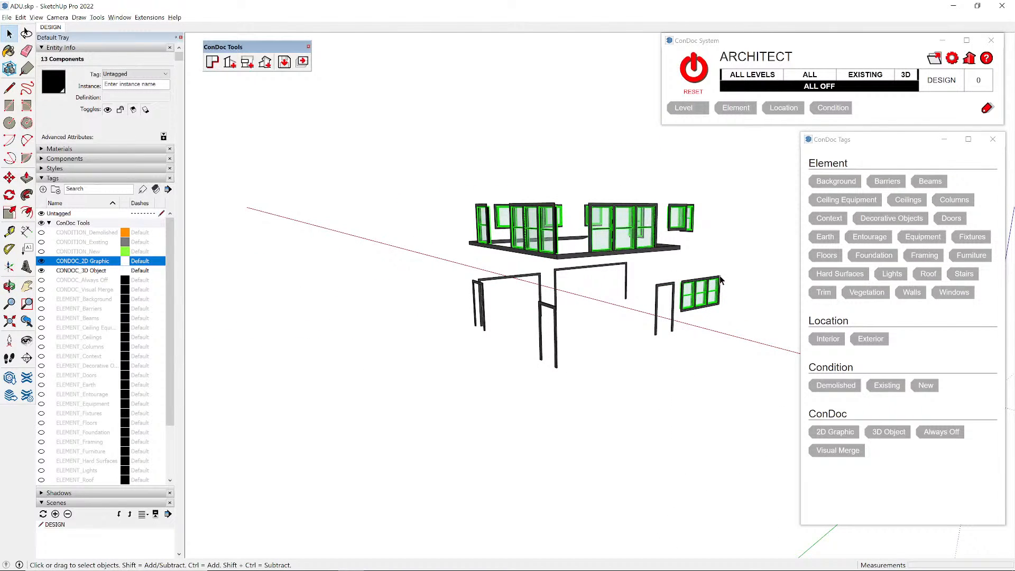
pyautogui.click(940, 296)
pyautogui.click(870, 338)
pyautogui.click(925, 385)
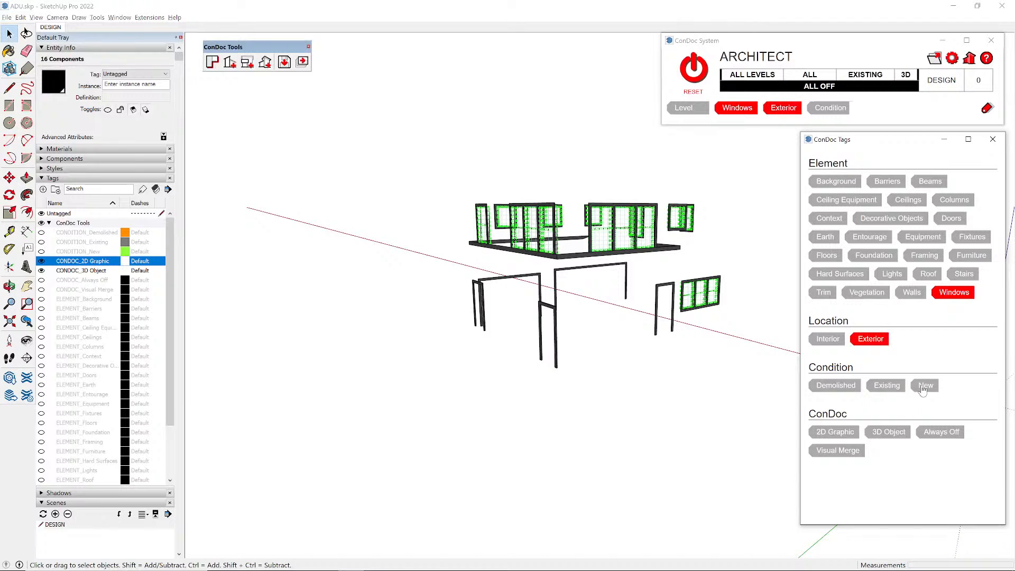
# - Select all remaining window and door frames and the horizontal trim bands, and assign them the Trim, Exterior and New tags
pyautogui.moveTo(676, 394); pyautogui.dragTo(628, 403, button='middle')
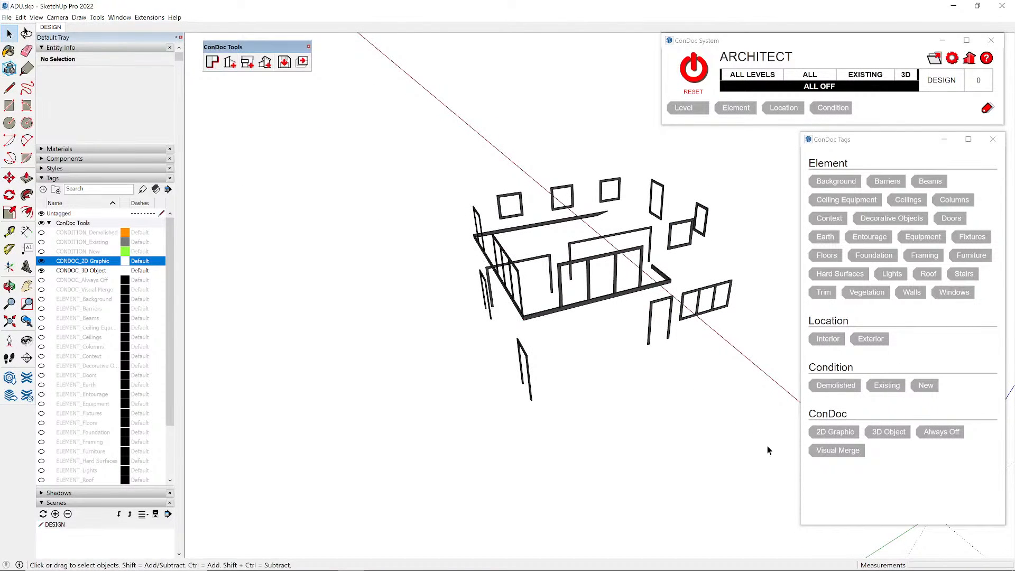
pyautogui.moveTo(768, 449); pyautogui.dragTo(393, 143)
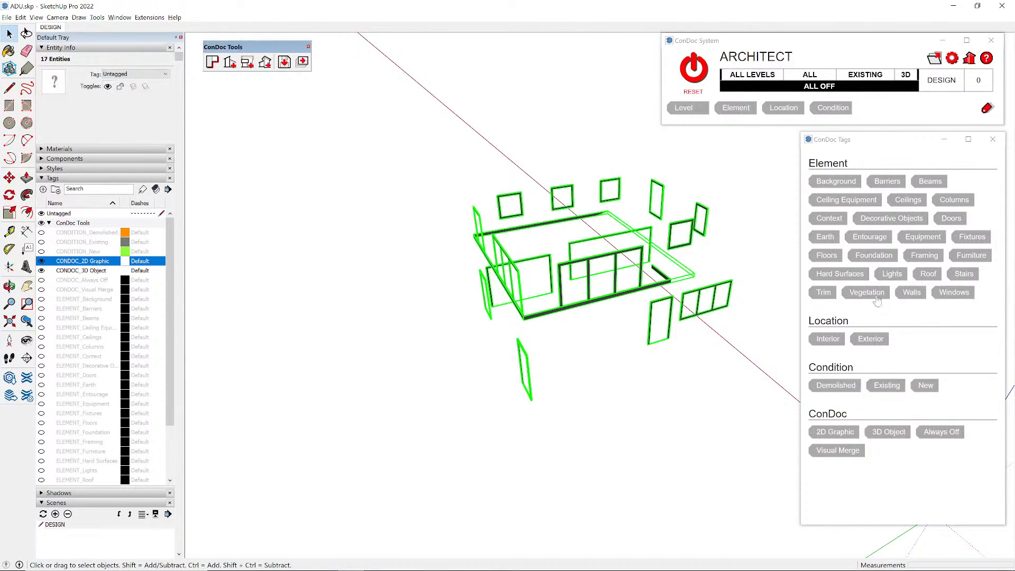
pyautogui.click(824, 292)
pyautogui.click(871, 339)
pyautogui.click(919, 389)
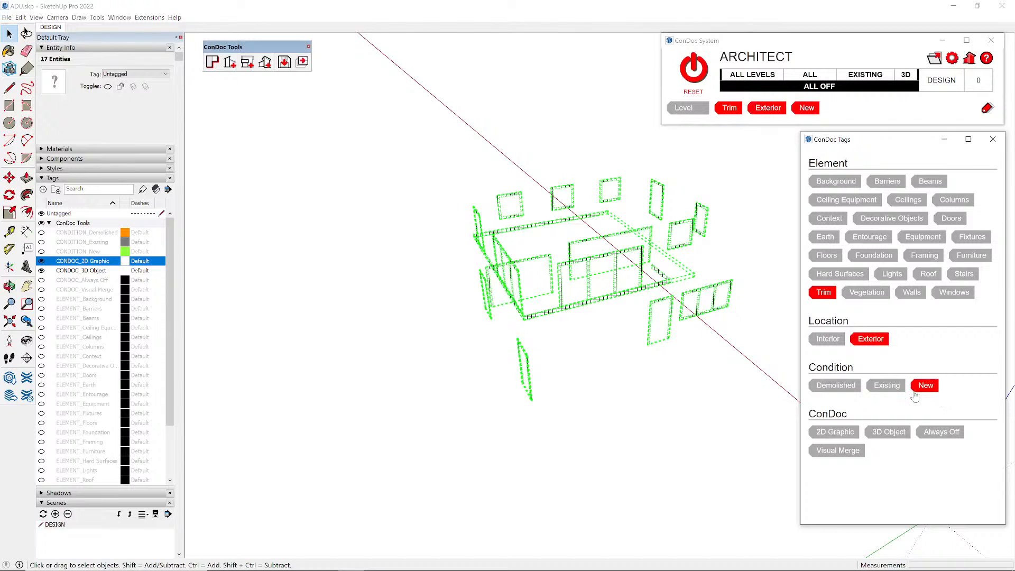
pyautogui.click(688, 413)
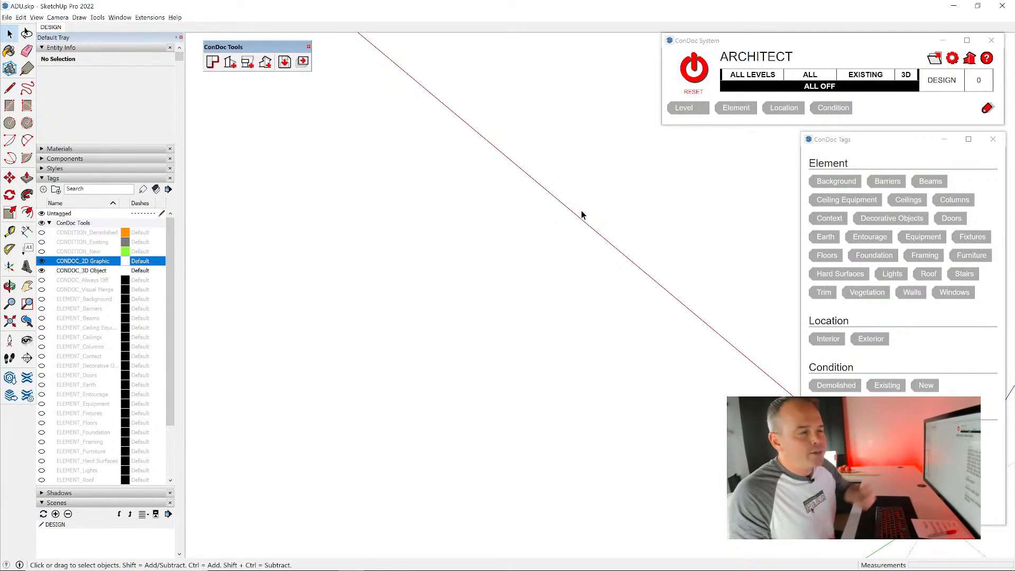
# - Open the ConDoc Project Setup, move it beside the tag controls, and turn all the model's tags back on
pyautogui.click(969, 59)
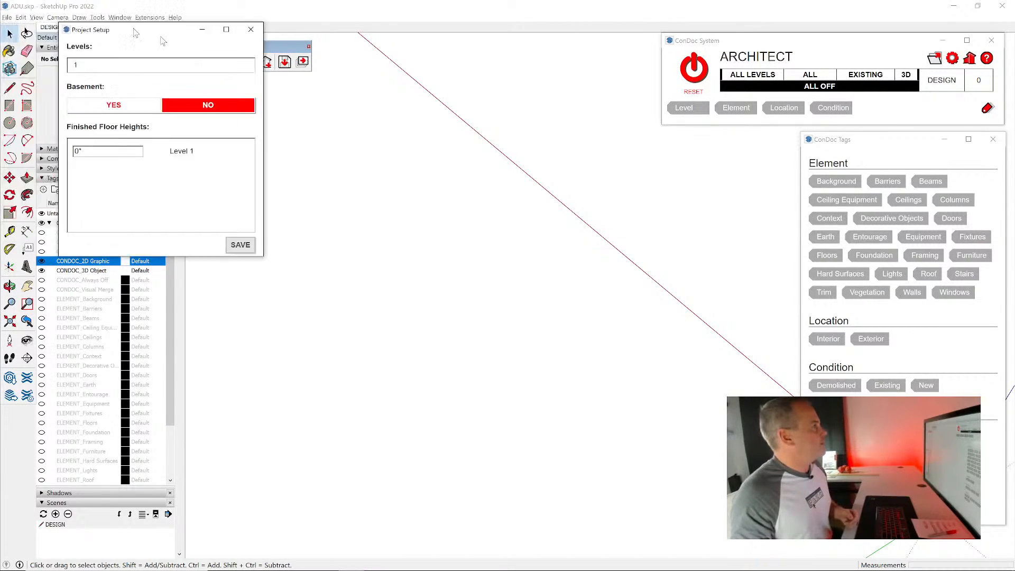
pyautogui.moveTo(85, 7); pyautogui.dragTo(505, 139)
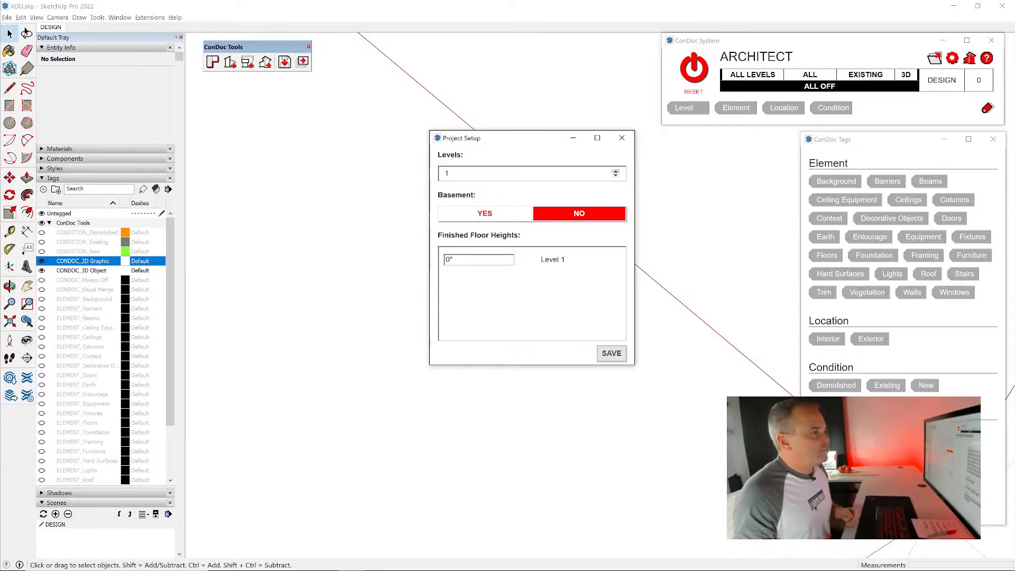
pyautogui.moveTo(526, 138); pyautogui.dragTo(410, 129)
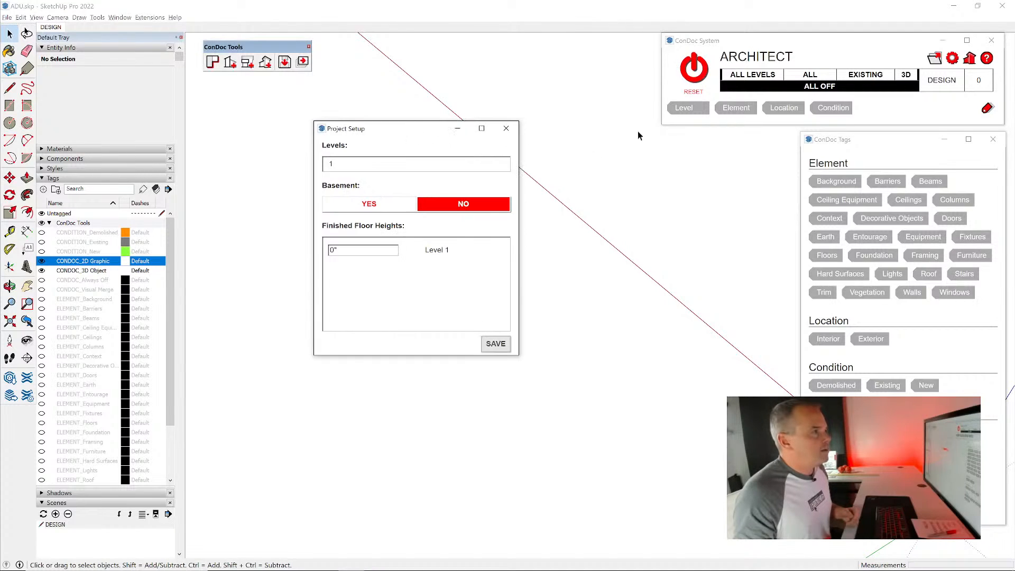
pyautogui.click(692, 70)
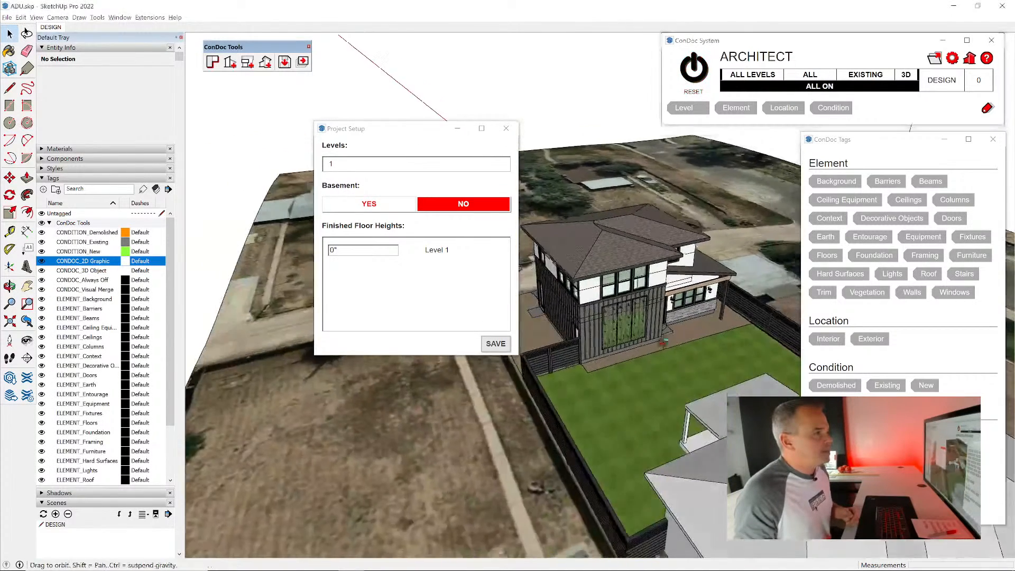
pyautogui.scroll(5, 643, 283)
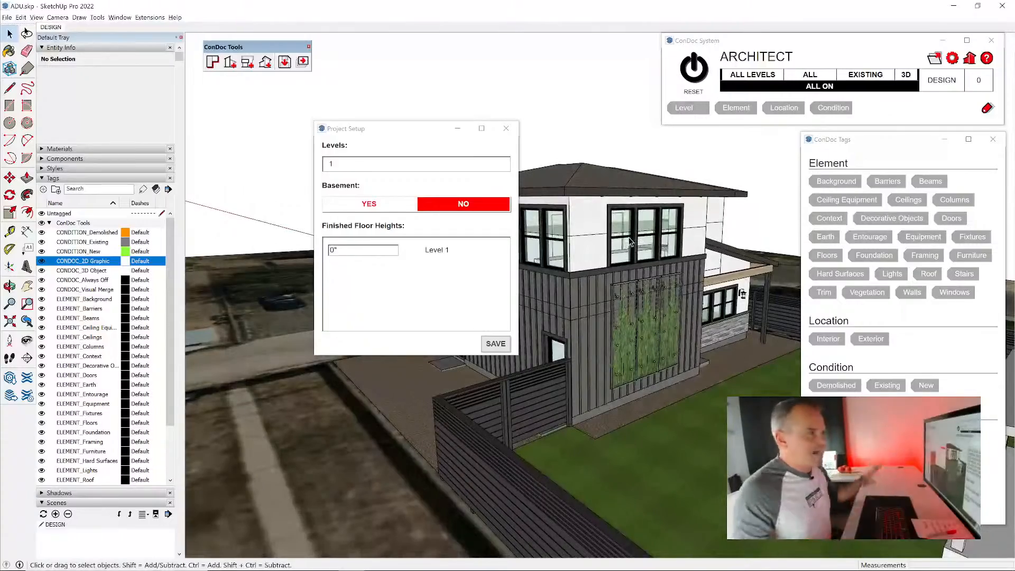
pyautogui.moveTo(669, 304); pyautogui.dragTo(593, 300, button='middle')
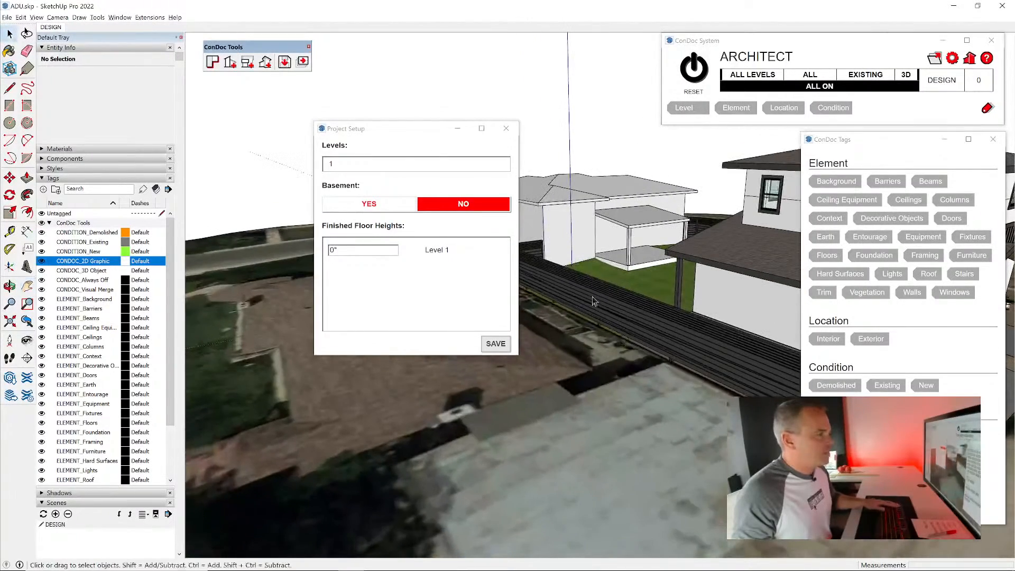
# - Delete the fence covering the model origin and measure from the origin up toward the second-floor level
pyautogui.click(579, 294)
pyautogui.scroll(3, 578, 294)
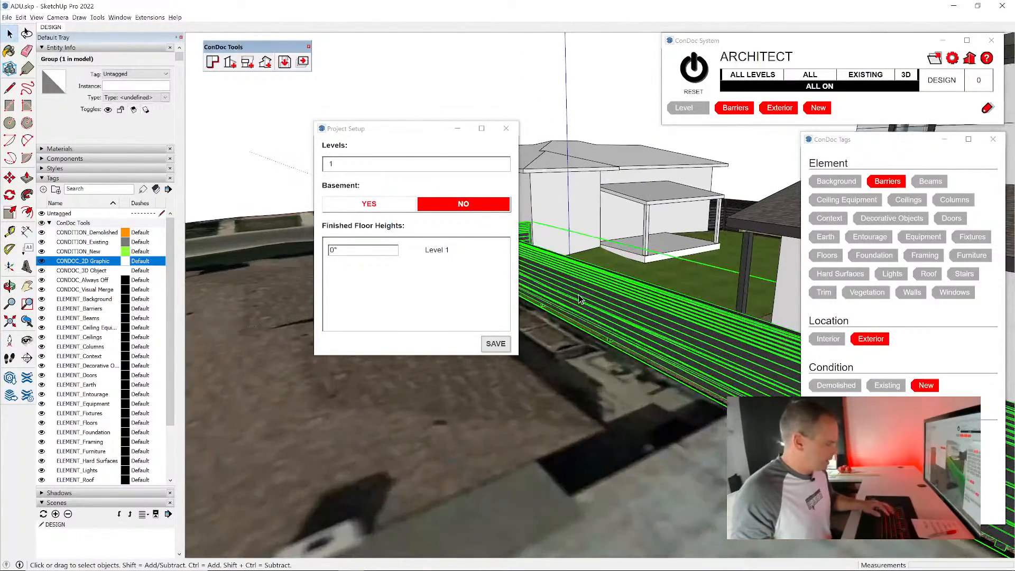
pyautogui.press('Delete')
pyautogui.press('t')
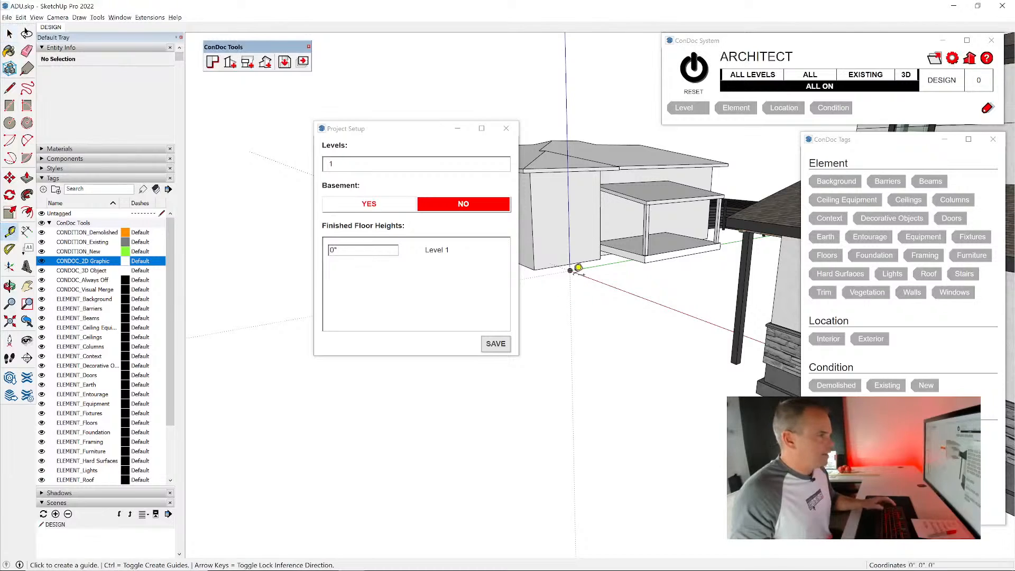
pyautogui.keyDown('shift'); pyautogui.moveTo(682, 259); pyautogui.dragTo(593, 222, button='middle'); pyautogui.keyUp('shift')
pyautogui.moveTo(636, 171); pyautogui.dragTo(584, 203, button='middle')
pyautogui.scroll(5, 762, 185)
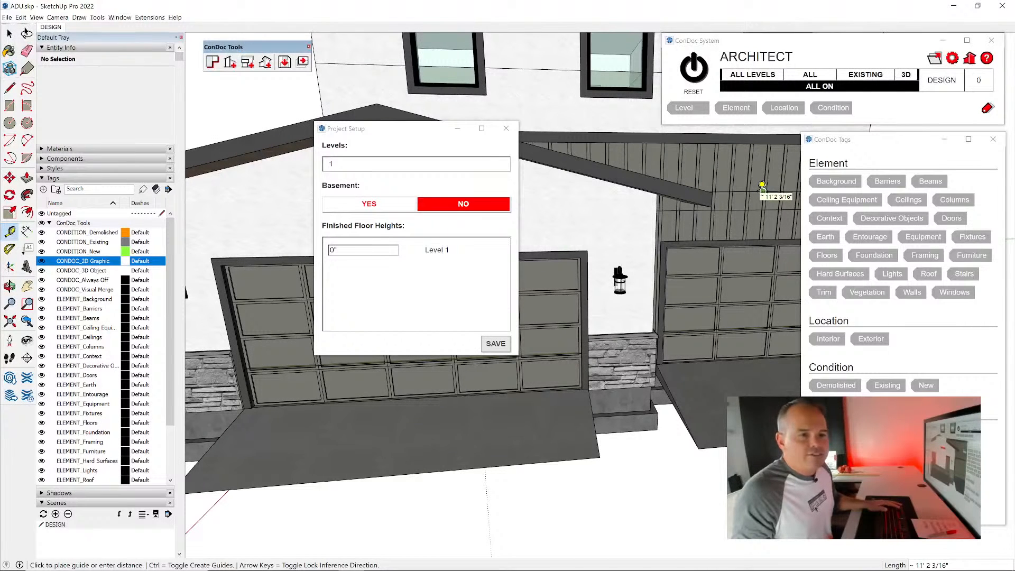
# - Set the project to 2 levels with a Level 2 finished floor height of 11' and save the setup
pyautogui.click(500, 162)
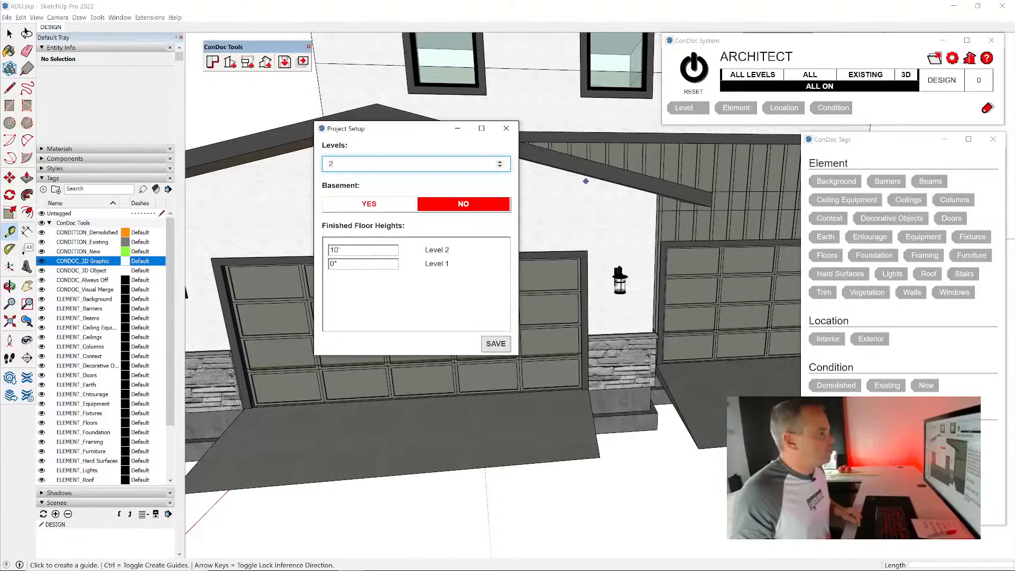
pyautogui.moveTo(338, 250); pyautogui.dragTo(335, 250)
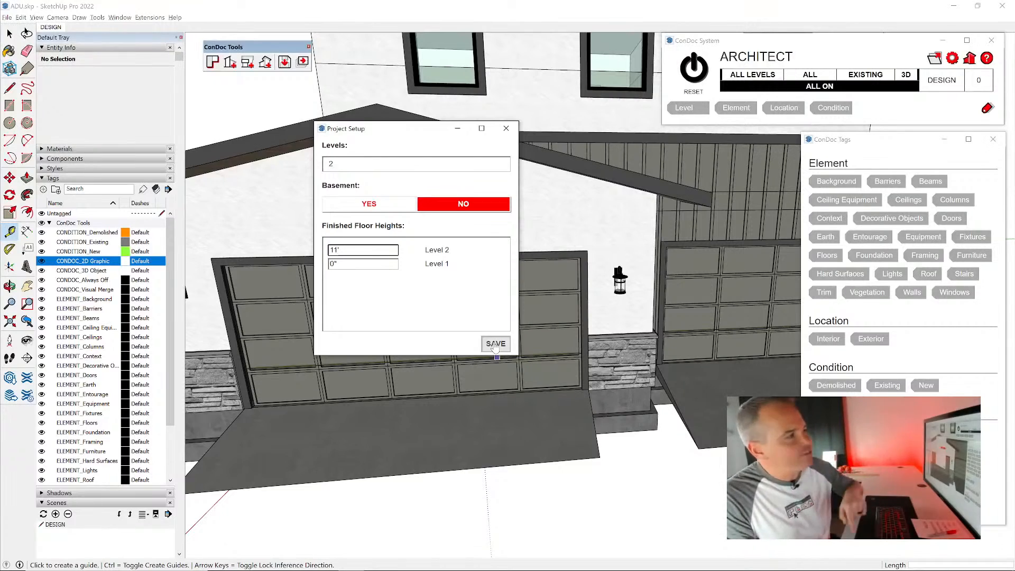
pyautogui.click(494, 345)
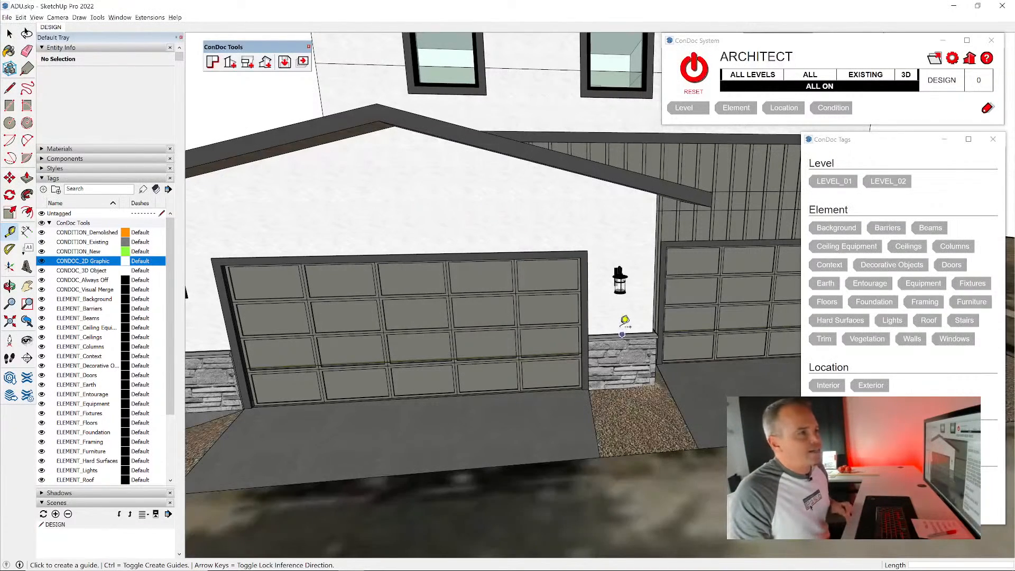
# - Select the ADU's second-floor objects, including its roof, walls and windows, and assign them the LEVEL_02 tag
pyautogui.scroll(-5, 659, 314)
pyautogui.scroll(-2, 659, 313)
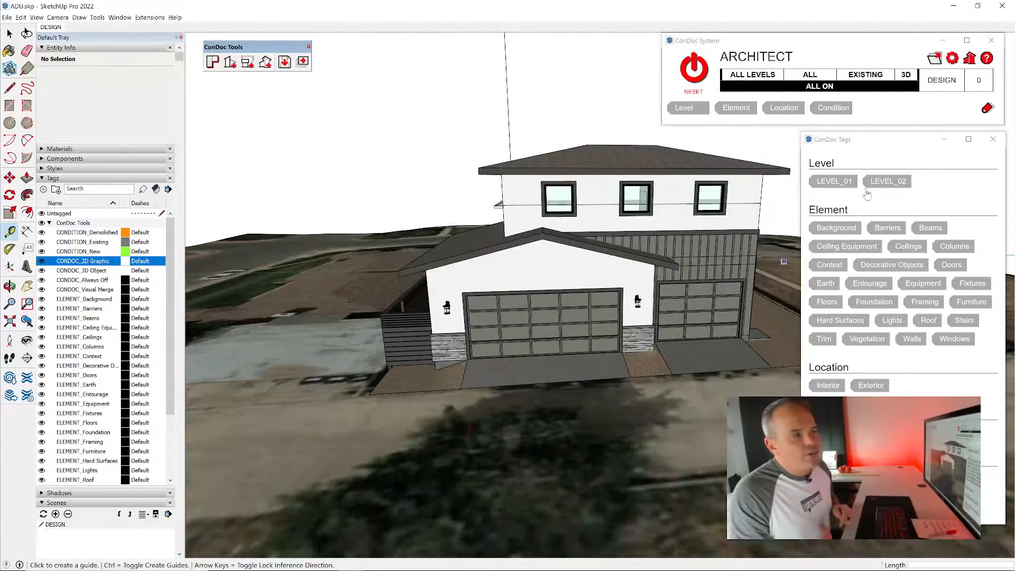
pyautogui.scroll(-3, 450, 305)
pyautogui.moveTo(546, 328); pyautogui.dragTo(543, 296, button='middle')
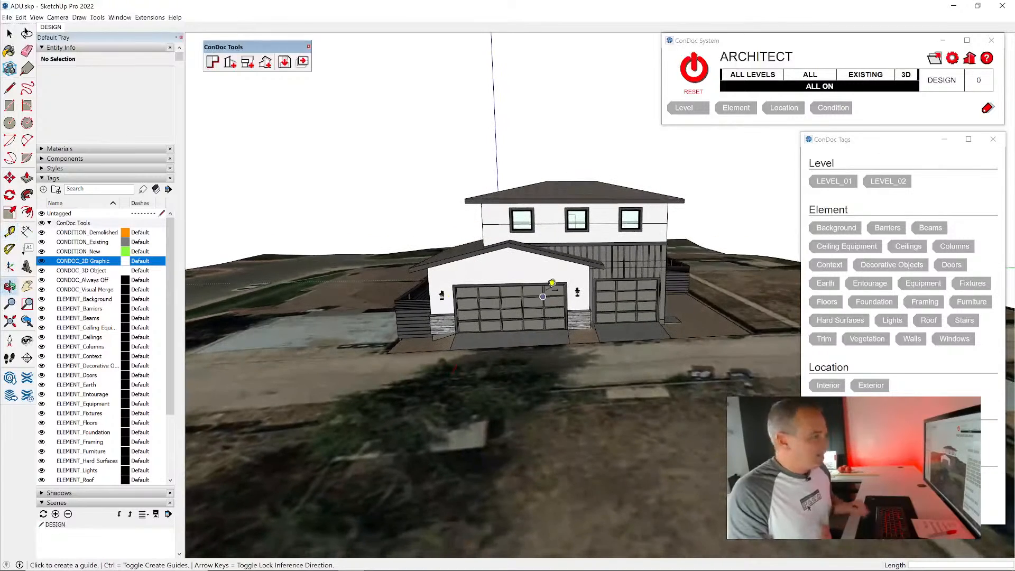
pyautogui.press('space')
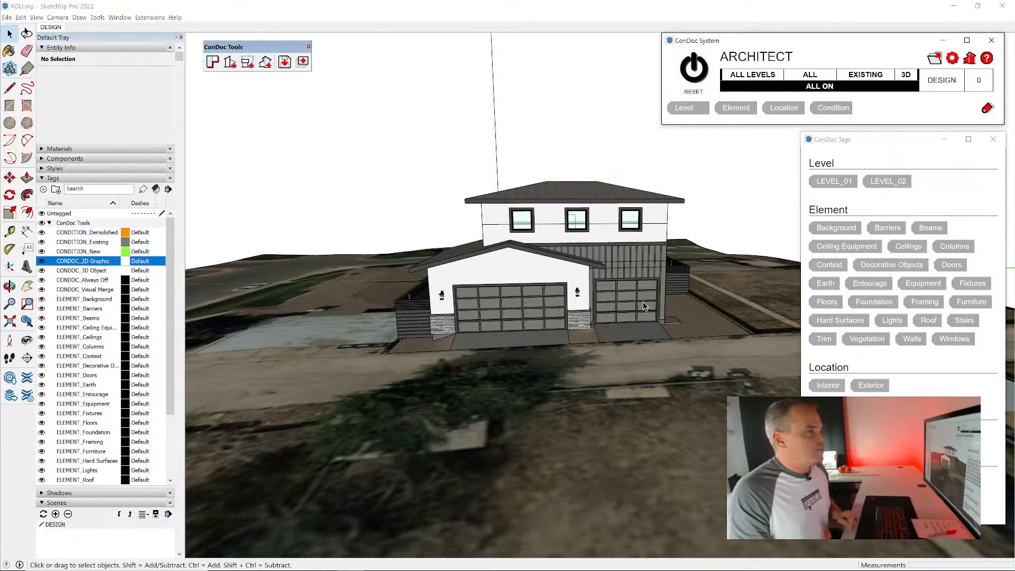
pyautogui.moveTo(644, 306); pyautogui.dragTo(433, 222, button='middle')
pyautogui.moveTo(450, 123); pyautogui.dragTo(750, 269)
pyautogui.moveTo(426, 313); pyautogui.dragTo(567, 311, button='middle')
pyautogui.keyDown('shift'); pyautogui.click(545, 280); pyautogui.keyUp('shift')
pyautogui.moveTo(492, 358); pyautogui.dragTo(561, 370, button='middle')
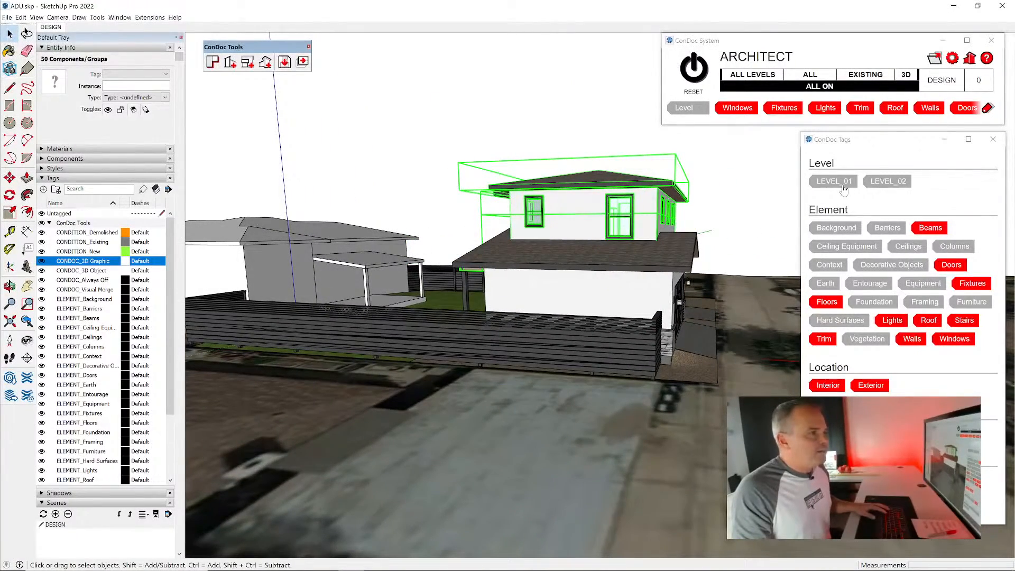
pyautogui.click(888, 181)
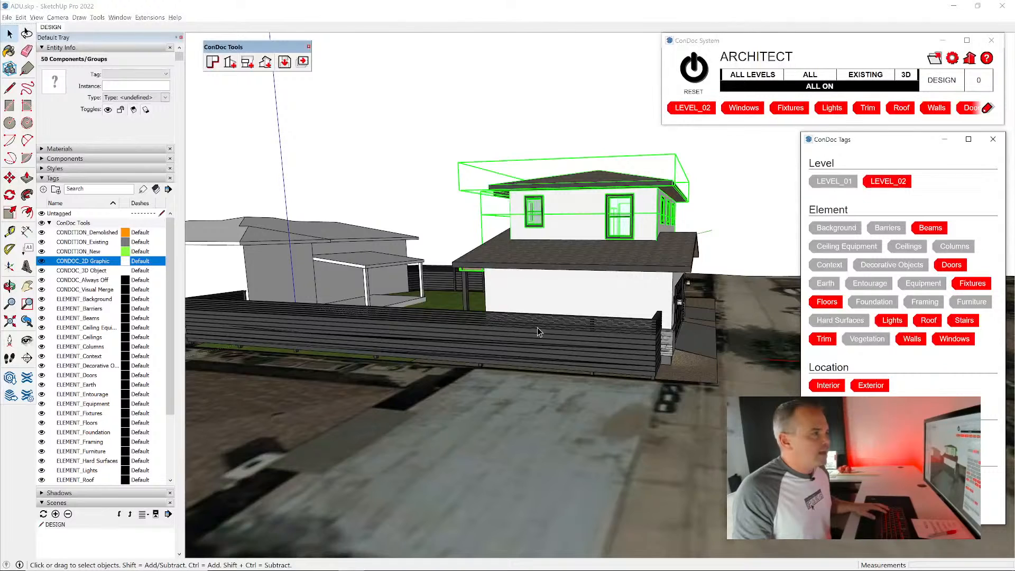
# - Clear the selection and switch the level filter to LEVEL 01 so the second-floor objects are hidden
pyautogui.moveTo(537, 328); pyautogui.dragTo(522, 297, button='middle')
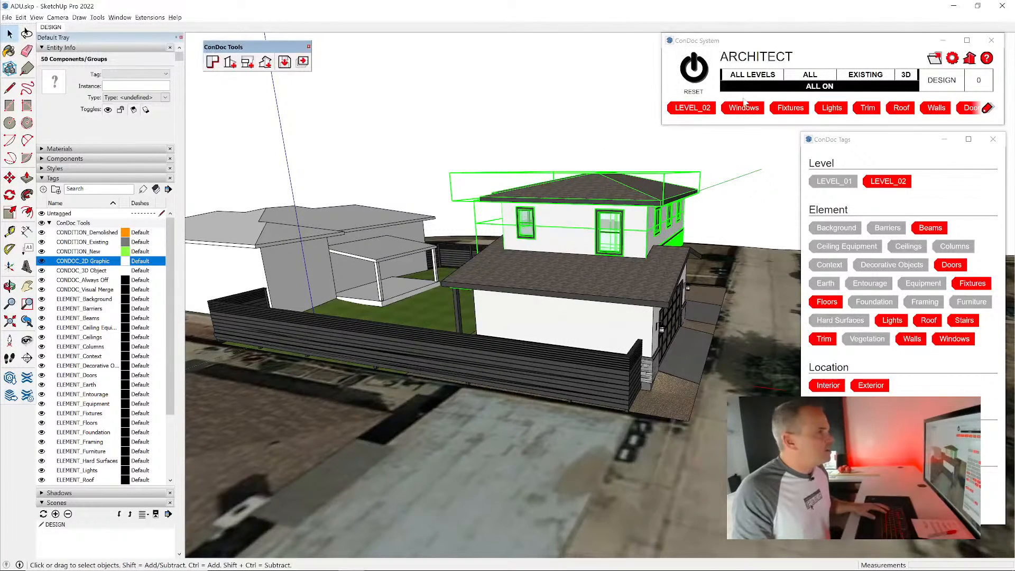
pyautogui.click(775, 176)
pyautogui.click(772, 77)
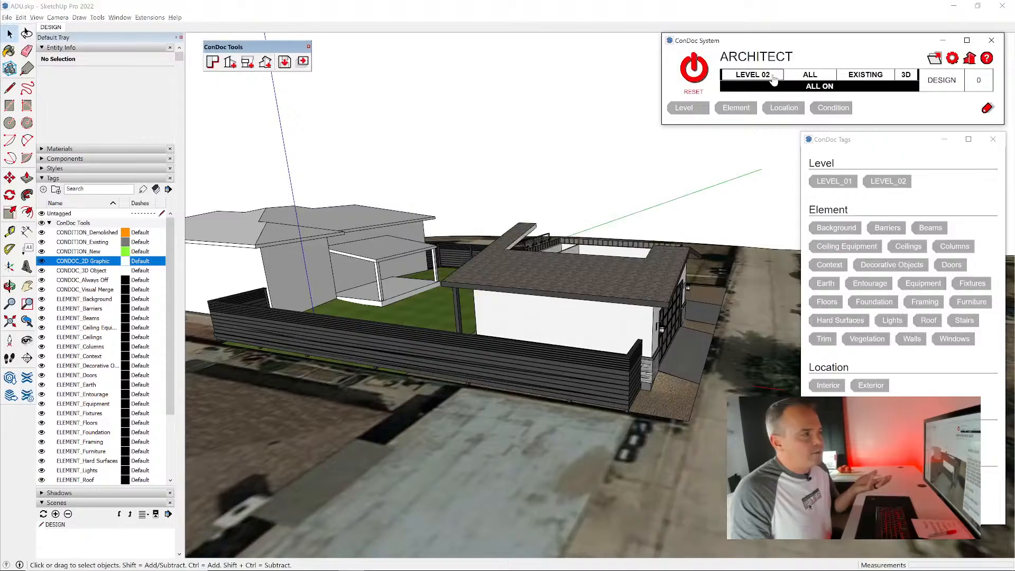
pyautogui.moveTo(478, 307); pyautogui.dragTo(507, 312, button='middle')
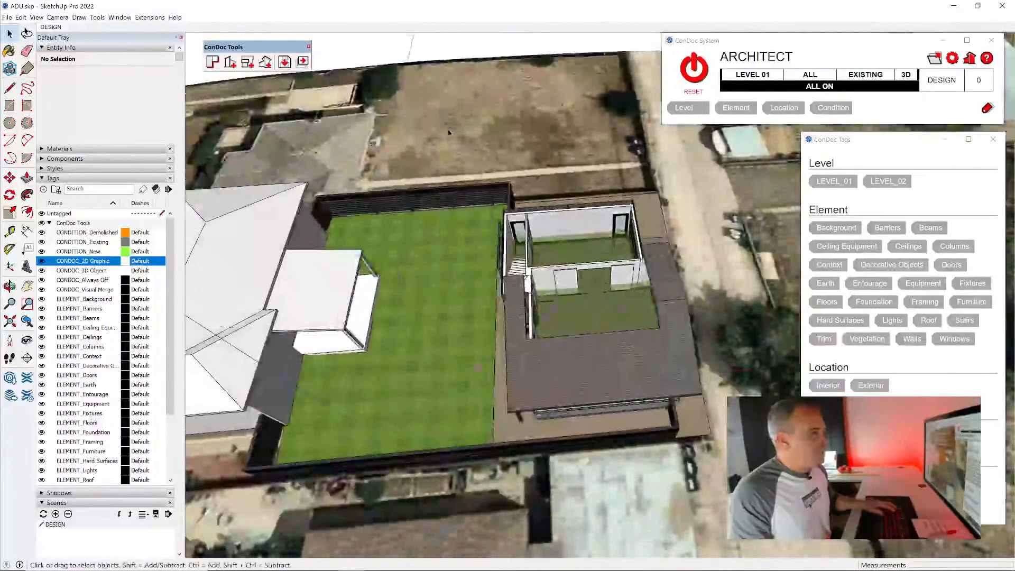
# - Select the ADU's first-floor building objects, and clear the selection when finished with them
pyautogui.moveTo(448, 127); pyautogui.dragTo(749, 476)
pyautogui.moveTo(740, 454); pyautogui.dragTo(619, 328, button='middle')
pyautogui.click(677, 180)
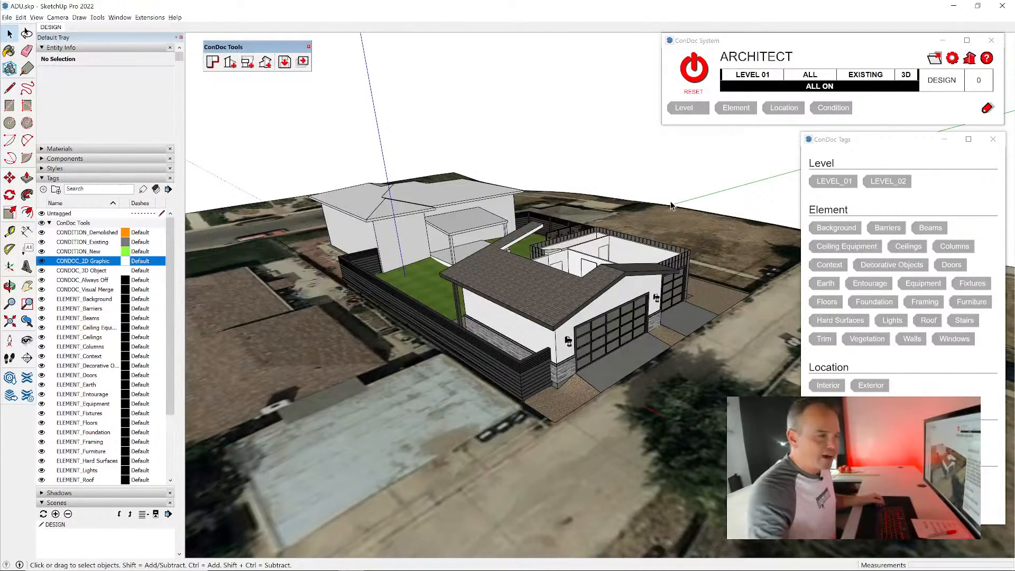
pyautogui.moveTo(589, 346); pyautogui.dragTo(474, 312, button='middle')
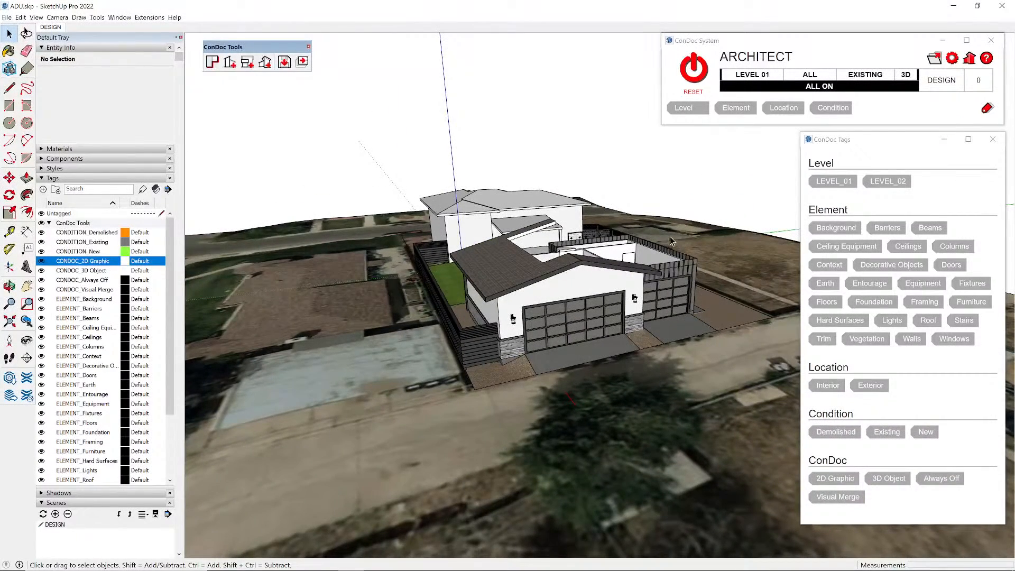
# - Reset the view filters so all levels are shown, and deselect the Location Terrain group
pyautogui.moveTo(671, 237); pyautogui.dragTo(674, 127, button='middle')
pyautogui.click(697, 79)
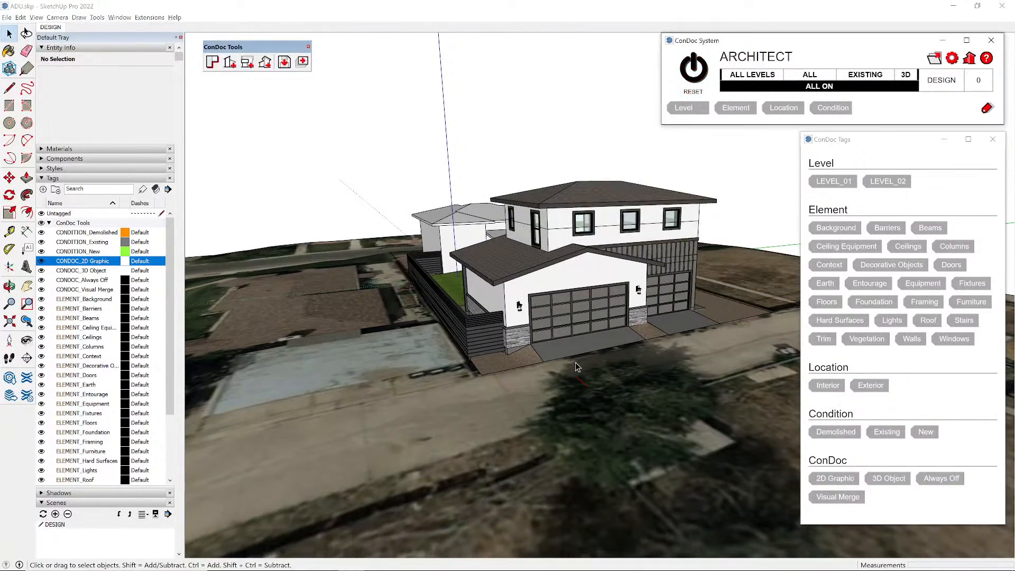
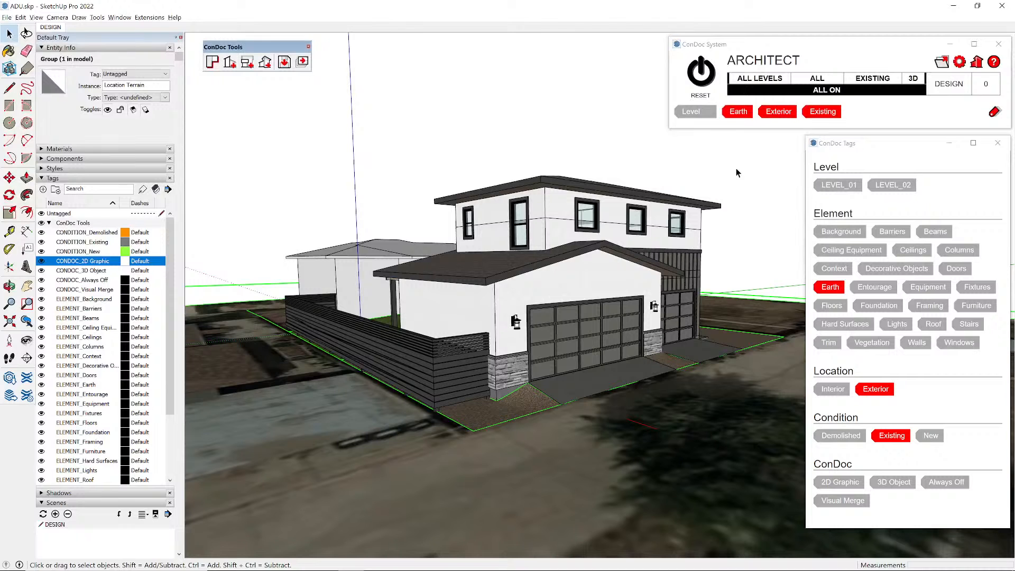
pyautogui.click(719, 222)
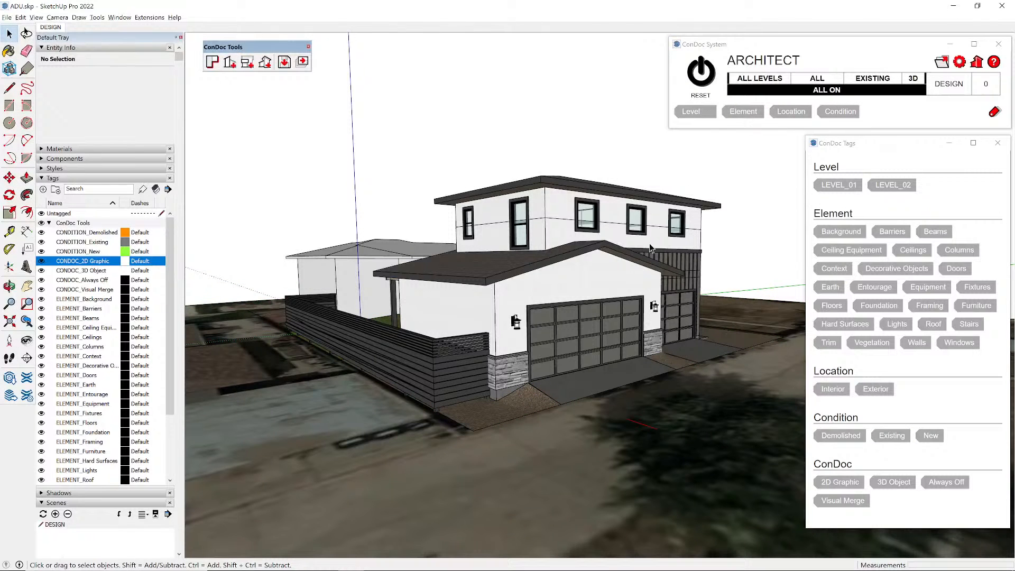
pyautogui.moveTo(649, 243); pyautogui.dragTo(591, 264, button='middle')
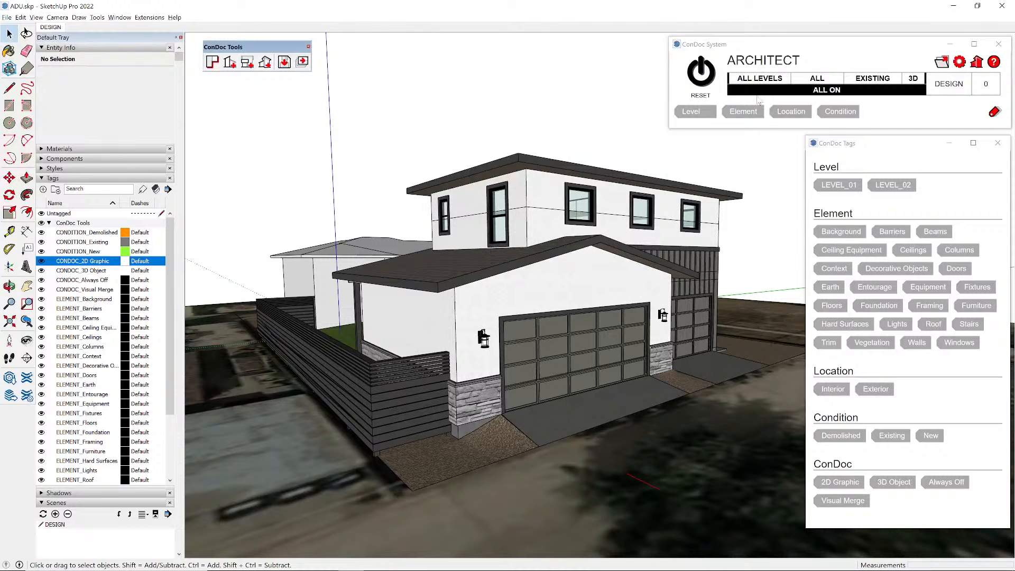
# - Cycle the level filter through LEVEL 01, LEVEL 02 and ALL LEVELS to check for objects missing the right level tag
pyautogui.click(770, 80)
pyautogui.click(771, 81)
pyautogui.click(771, 80)
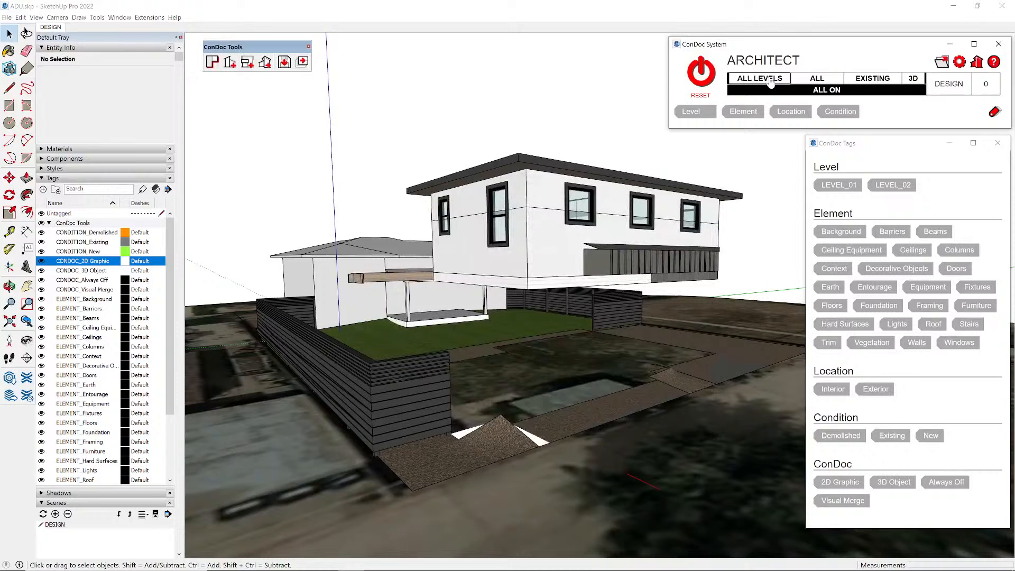
pyautogui.click(771, 80)
pyautogui.click(771, 80)
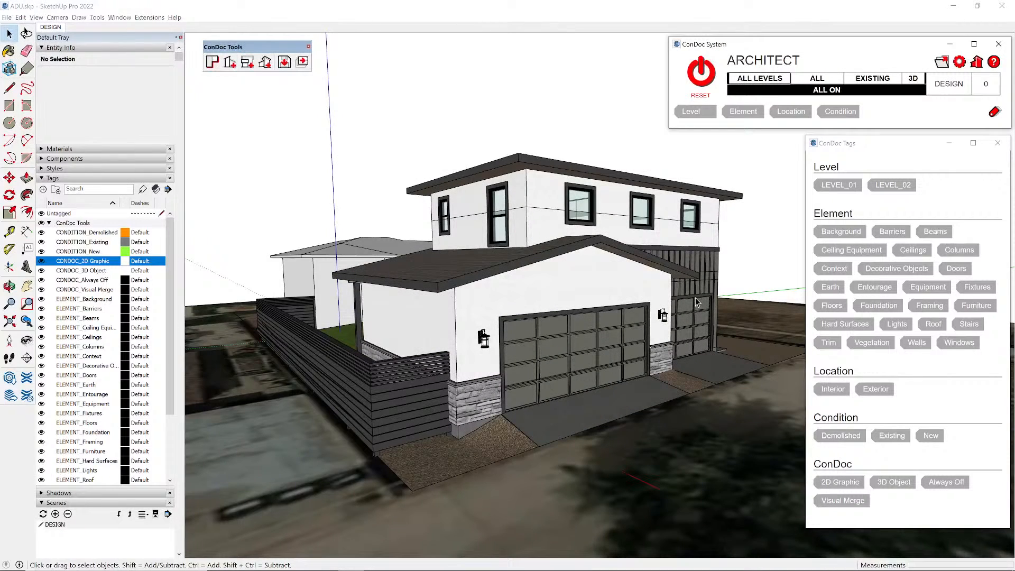
pyautogui.scroll(-5, 696, 299)
pyautogui.moveTo(491, 259); pyautogui.dragTo(603, 305, button='middle')
pyautogui.scroll(-2, 603, 305)
pyautogui.moveTo(487, 317); pyautogui.dragTo(523, 324, button='middle')
pyautogui.click(771, 80)
pyautogui.click(771, 80)
pyautogui.click(771, 80)
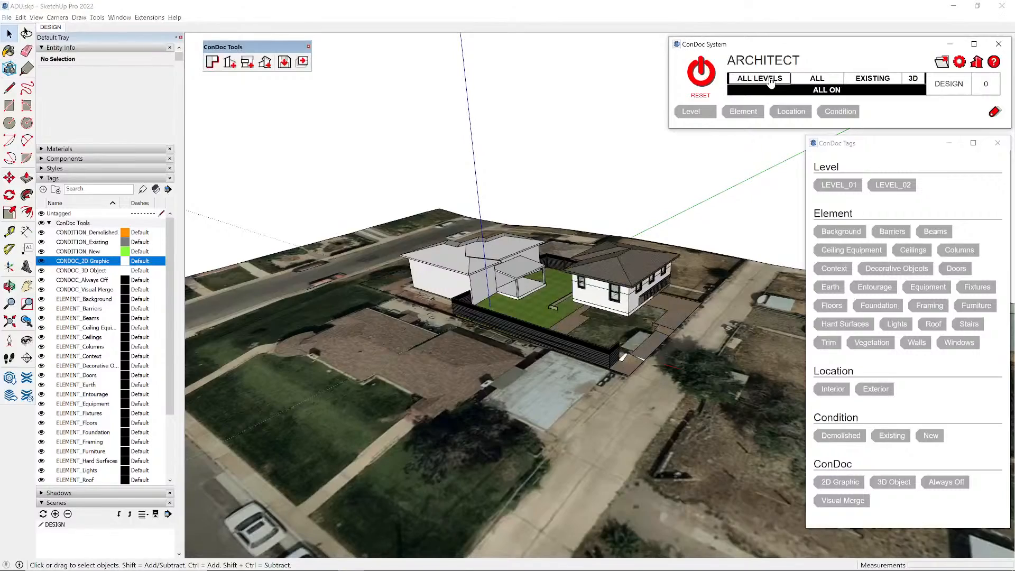
pyautogui.click(771, 81)
# - Select the four site groups, including the terrain, fences and context house, assign them the LEVEL_01 tag, and clear the selection
pyautogui.moveTo(423, 273); pyautogui.dragTo(518, 311, button='middle')
pyautogui.scroll(3, 519, 310)
pyautogui.hotkey('ctrl', 'a')
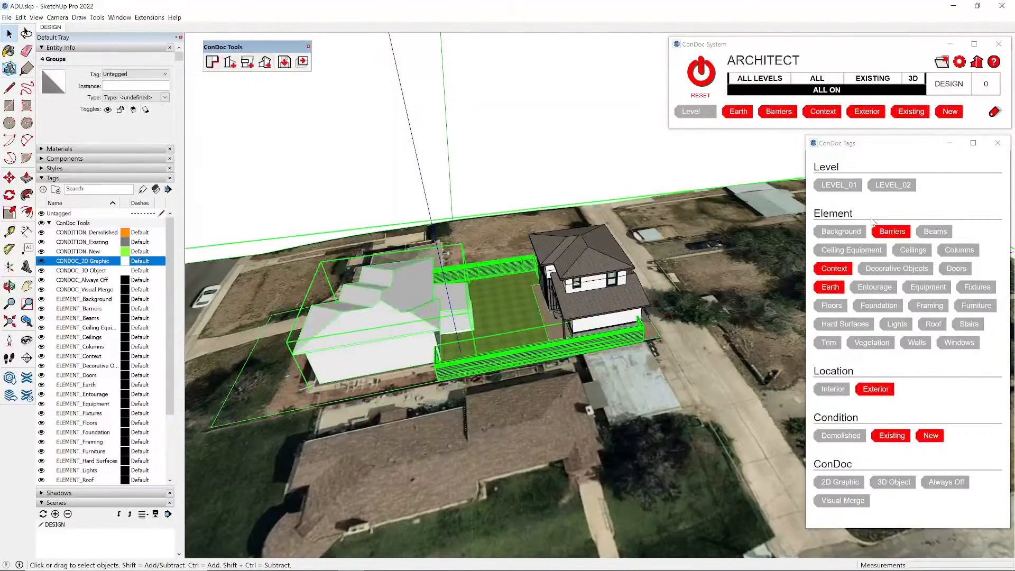
pyautogui.click(852, 192)
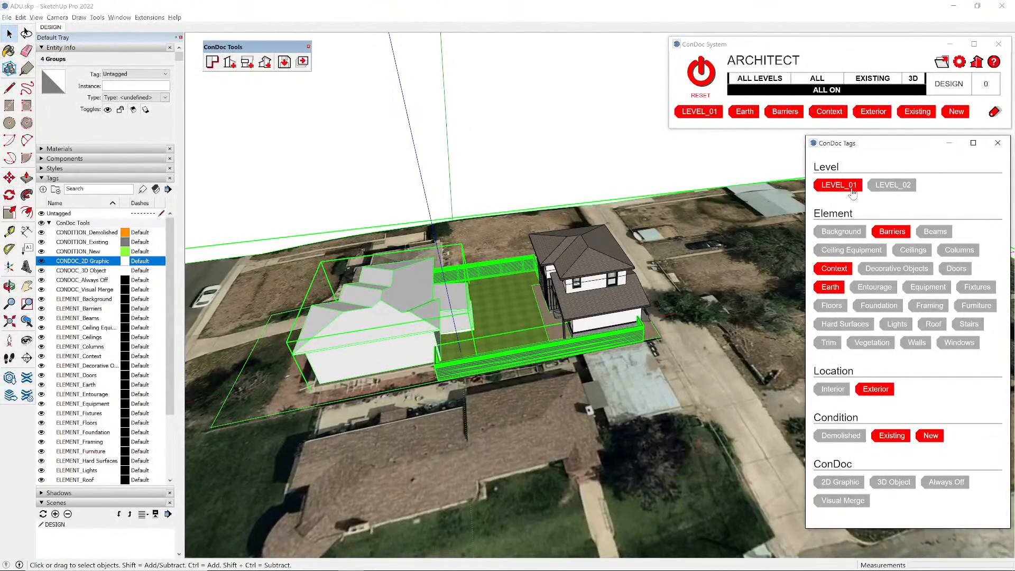
pyautogui.click(731, 161)
# - Filter the model to LEVEL 02, retag the stray exterior beam as LEVEL_01, and clear the selection
pyautogui.moveTo(680, 259); pyautogui.dragTo(547, 218, button='middle')
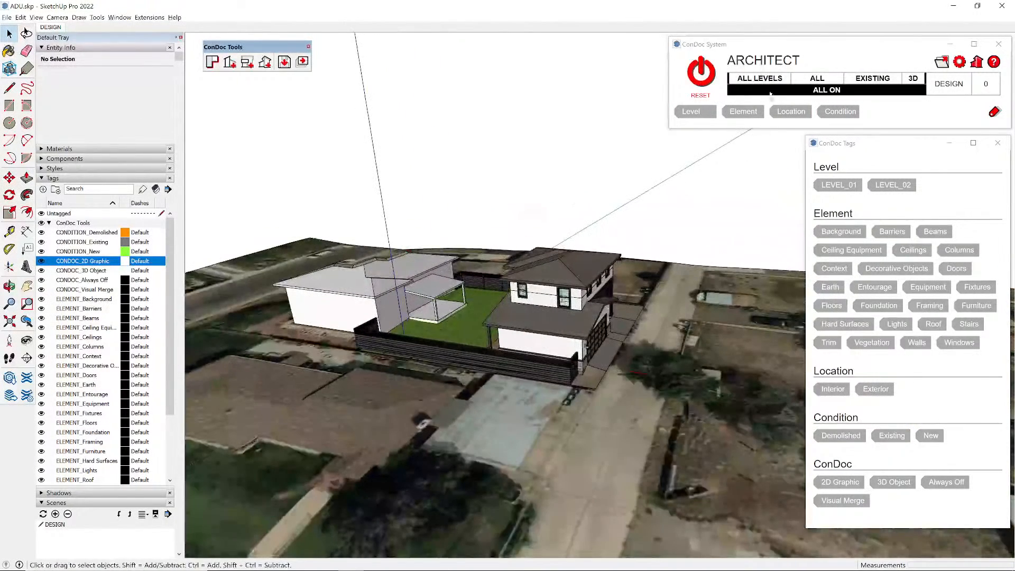
pyautogui.click(768, 83)
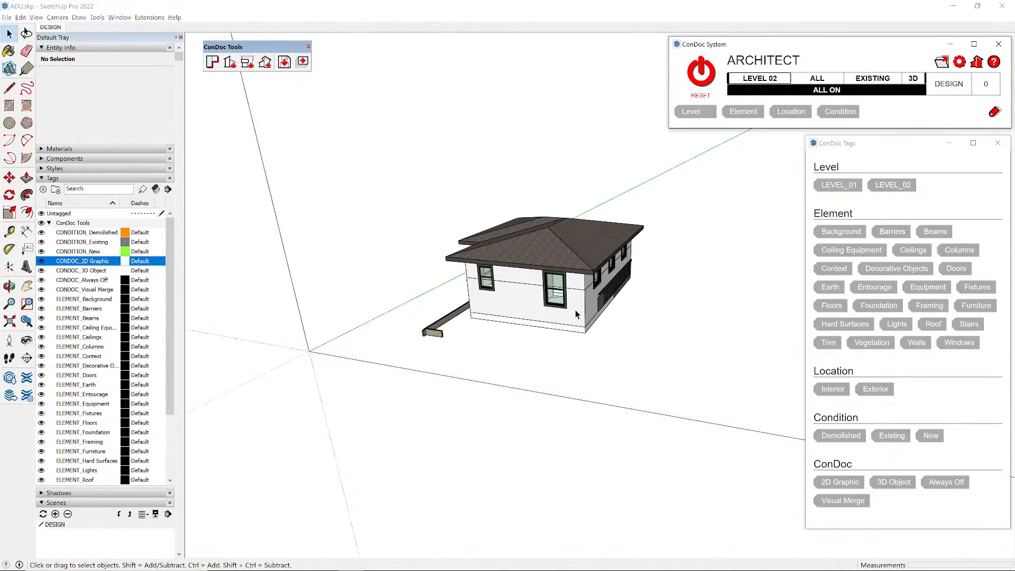
pyautogui.moveTo(575, 309); pyautogui.dragTo(521, 293, button='middle')
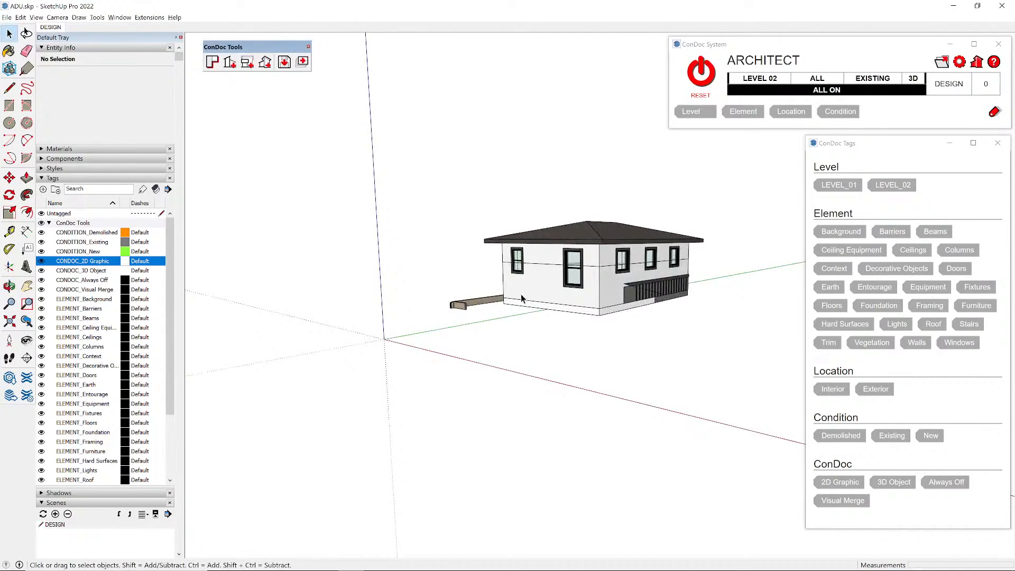
pyautogui.click(481, 299)
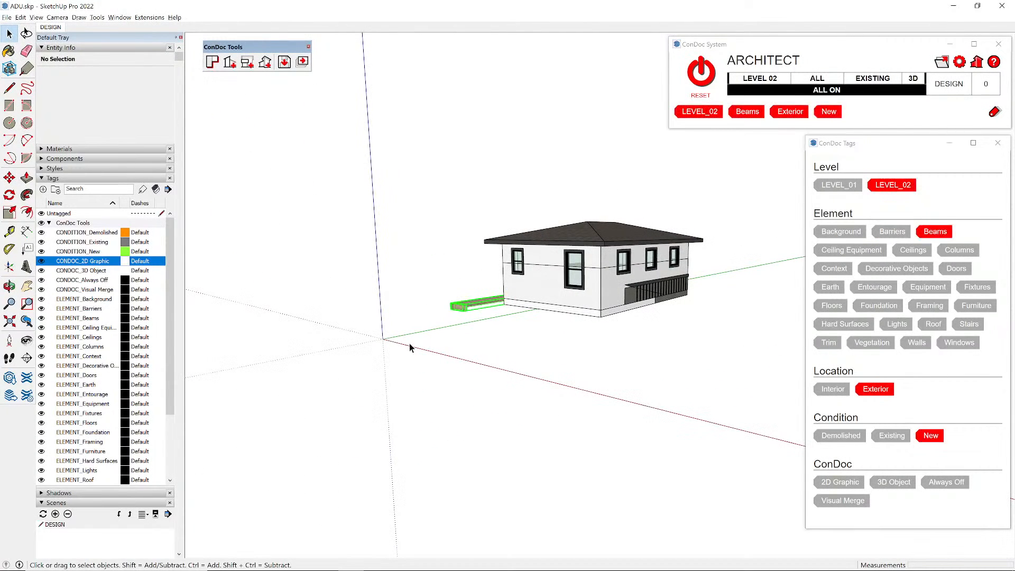
pyautogui.click(847, 186)
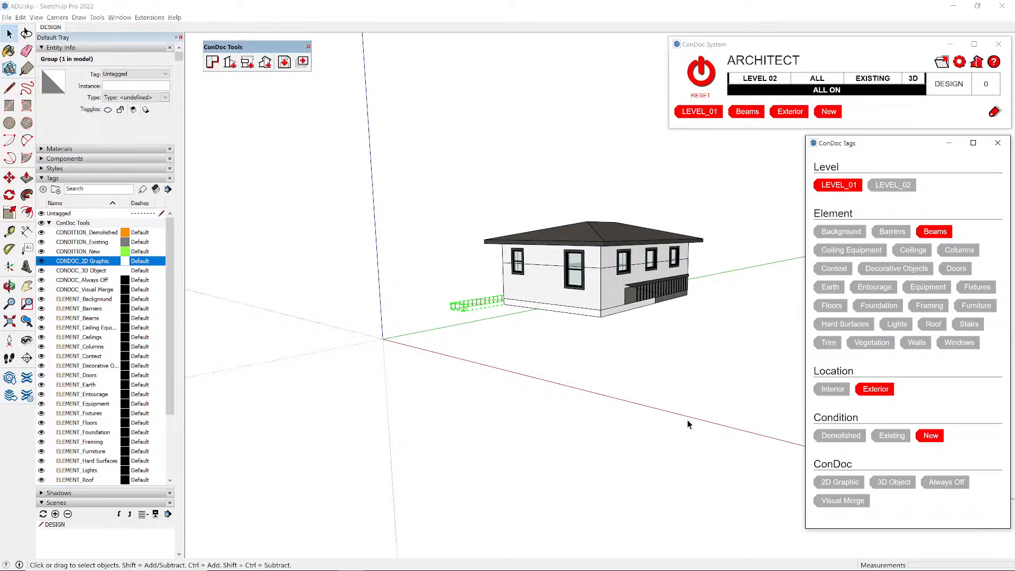
pyautogui.click(697, 220)
# - Cycle through the level filters to recheck each floor's objects, ending on ALL LEVELS
pyautogui.scroll(3, 617, 270)
pyautogui.click(771, 82)
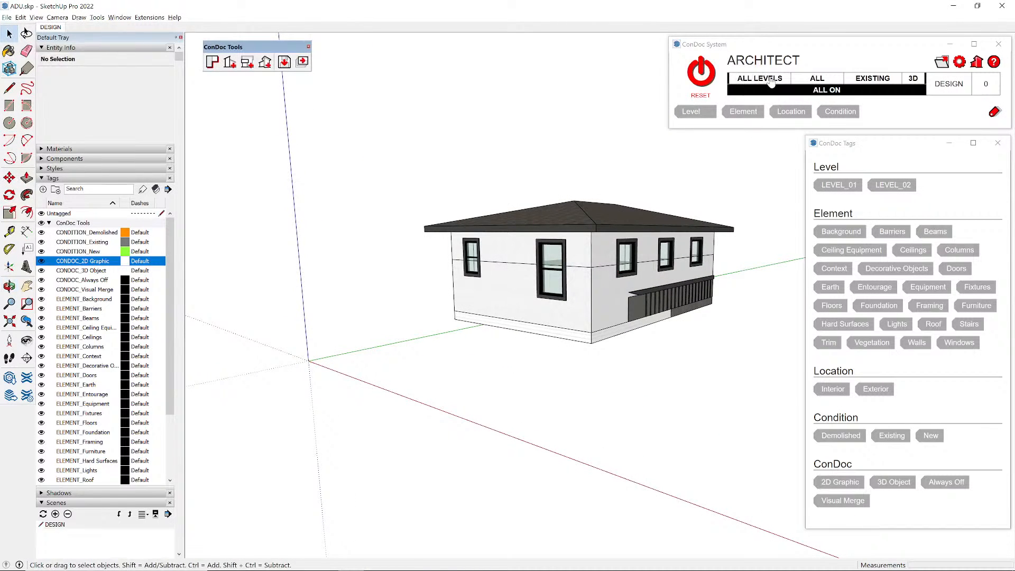
pyautogui.click(771, 81)
pyautogui.click(771, 81)
pyautogui.click(772, 82)
pyautogui.click(772, 82)
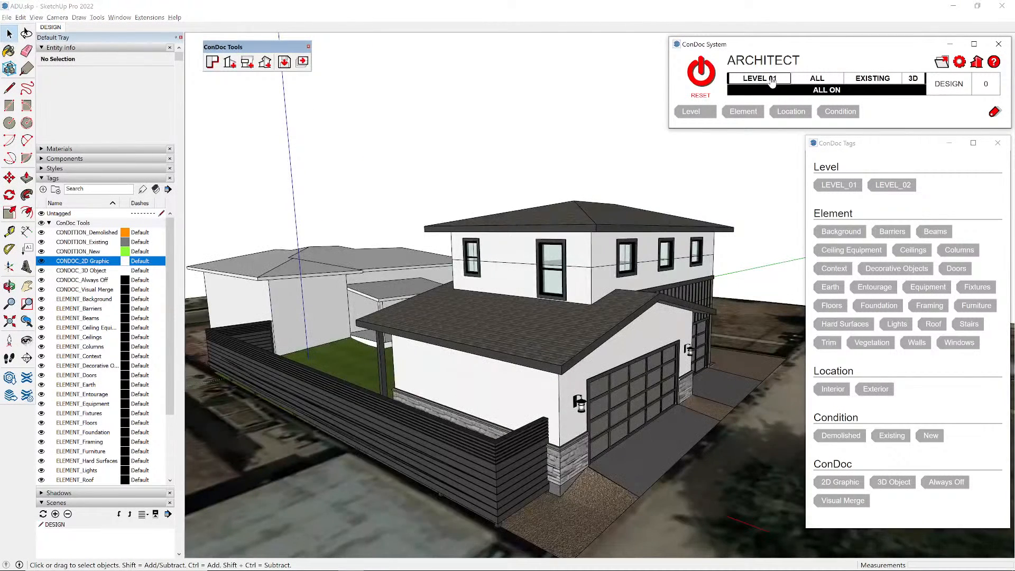
pyautogui.click(772, 79)
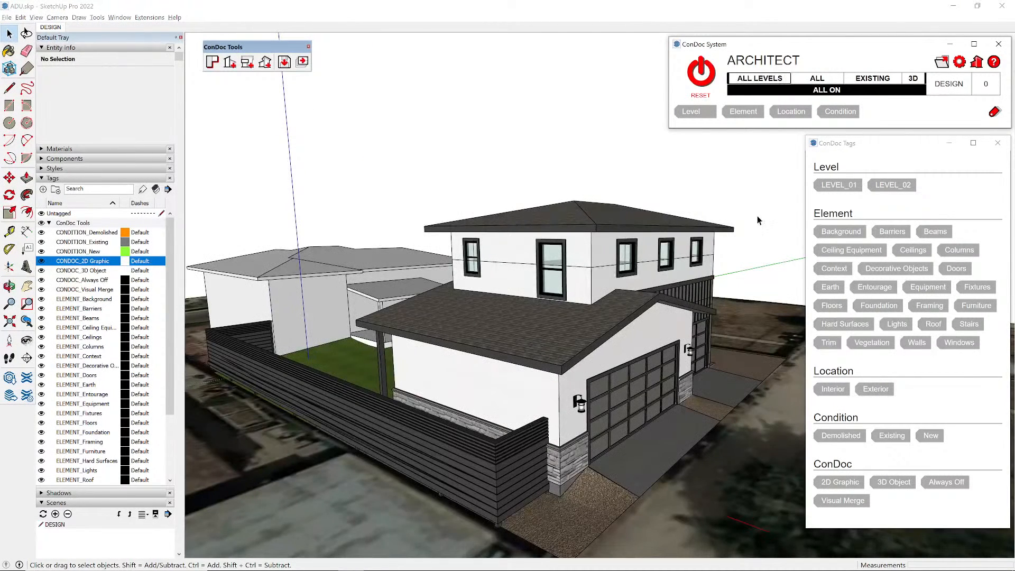
# - Switch the location filter between INTERIOR and EXTERIOR, ending on EXTERIOR, and inspect the exterior shell from inside and outside
pyautogui.click(825, 81)
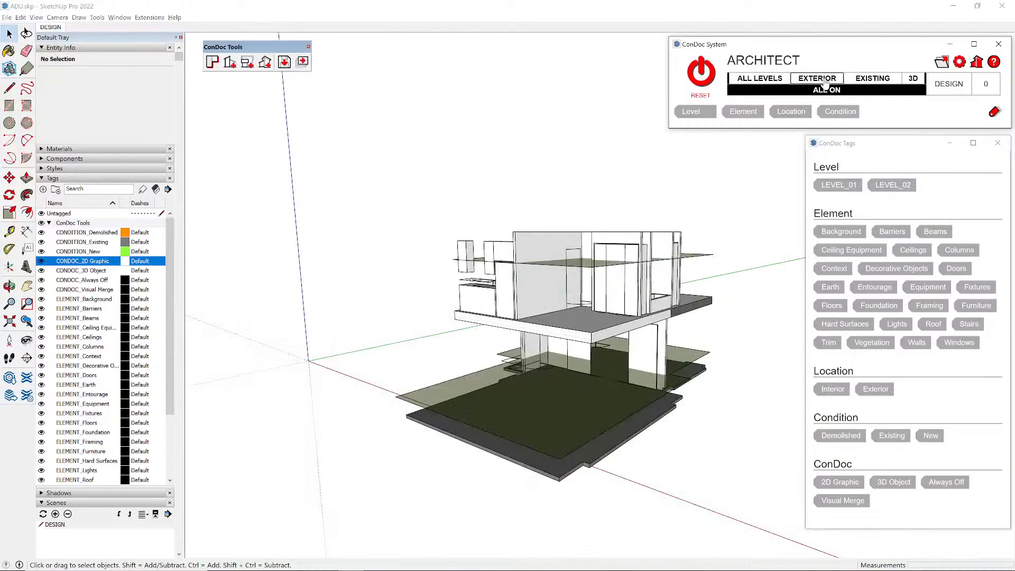
pyautogui.moveTo(745, 252); pyautogui.dragTo(655, 251, button='middle')
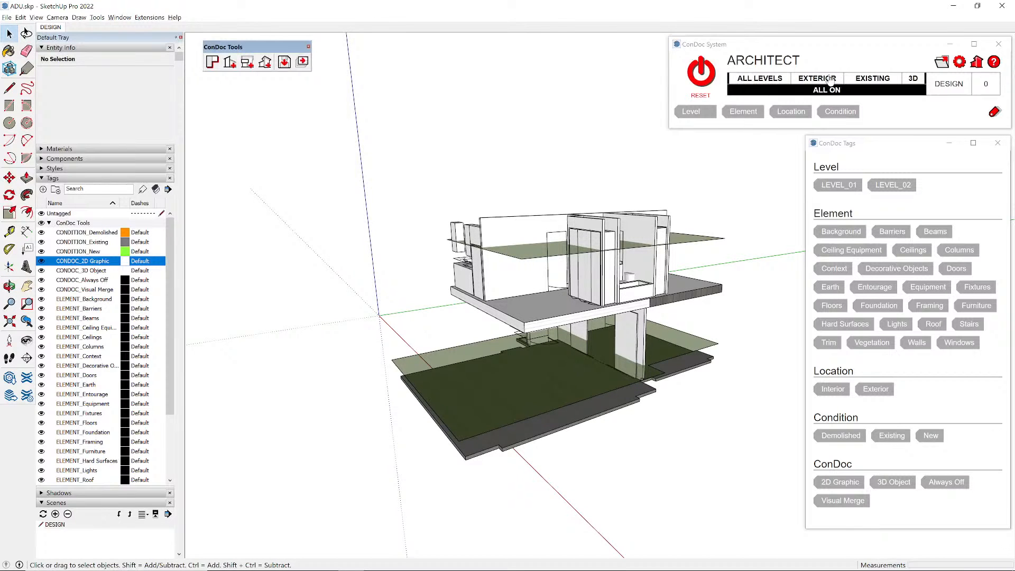
pyautogui.click(826, 78)
pyautogui.click(825, 78)
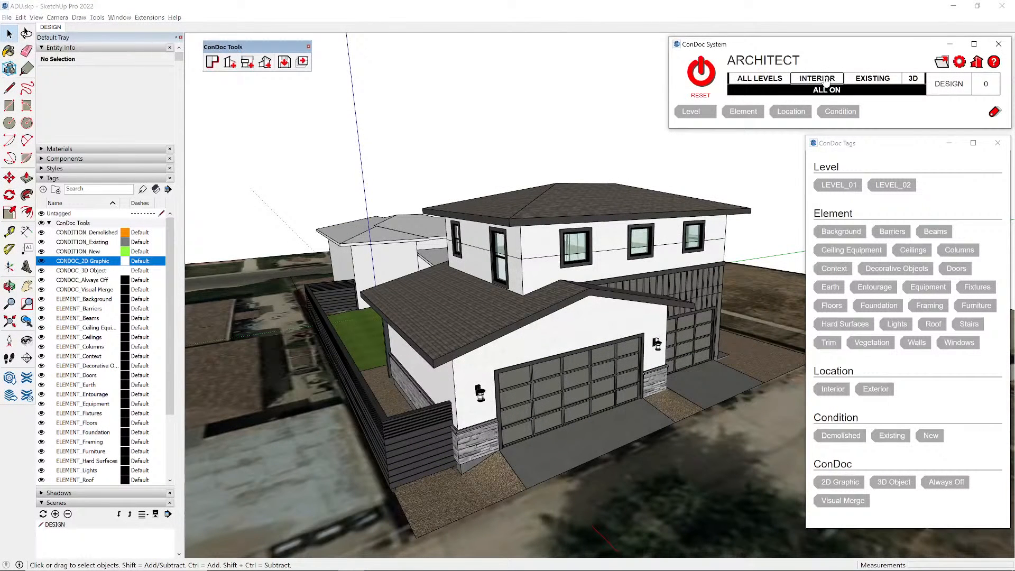
pyautogui.click(825, 78)
pyautogui.click(826, 79)
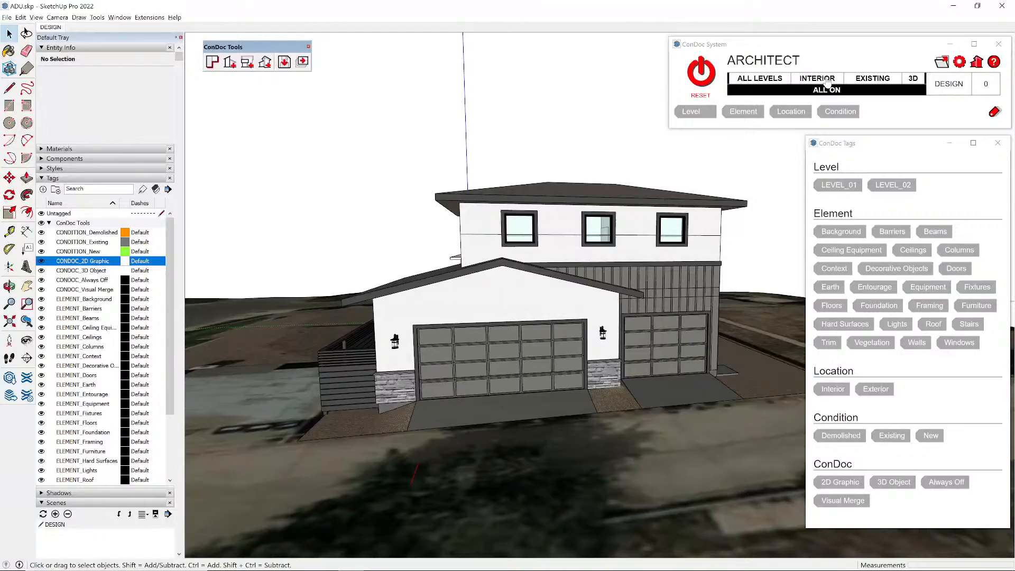
pyautogui.click(827, 79)
pyautogui.scroll(10, 630, 275)
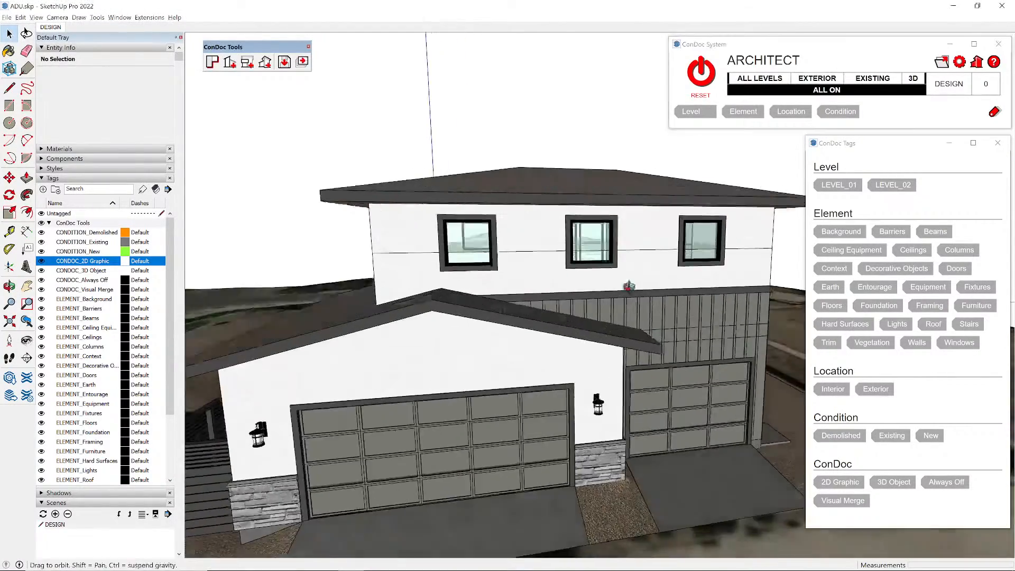
pyautogui.scroll(10, 630, 272)
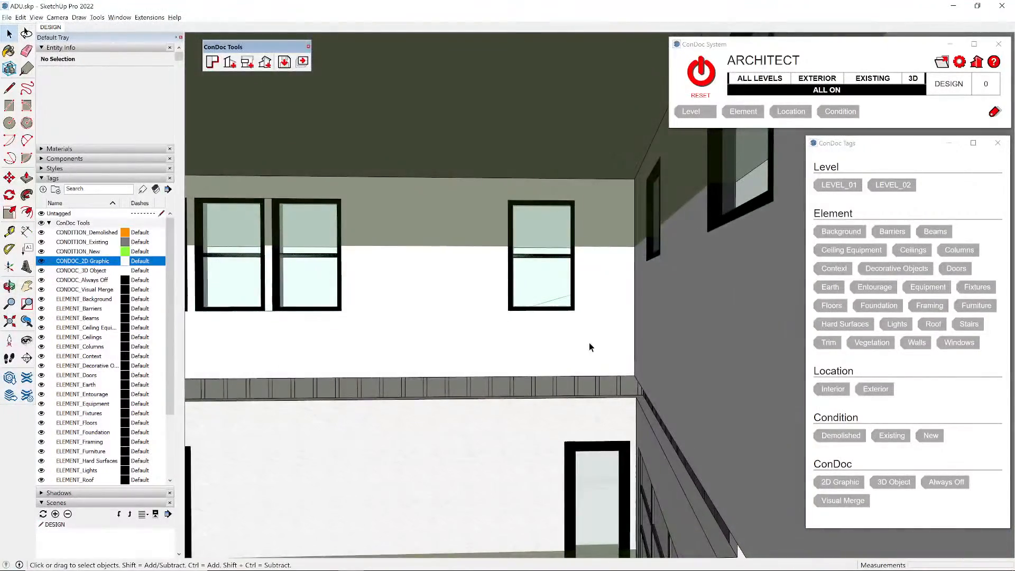
pyautogui.keyDown('shift'); pyautogui.moveTo(554, 348); pyautogui.dragTo(238, 315, button='middle'); pyautogui.keyUp('shift')
pyautogui.keyDown('shift'); pyautogui.moveTo(238, 314); pyautogui.dragTo(533, 246, button='middle'); pyautogui.keyUp('shift')
pyautogui.scroll(-8, 563, 275)
pyautogui.scroll(6, 533, 246)
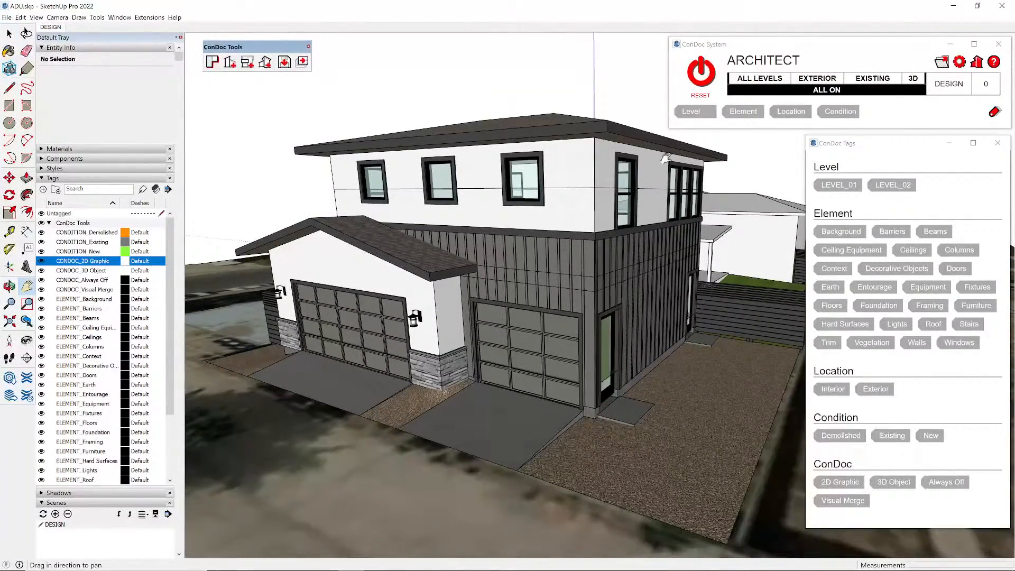
# - Cycle the condition filter through the existing, demolition and new combinations, ending on DEMO/NEW
pyautogui.click(841, 80)
pyautogui.click(838, 89)
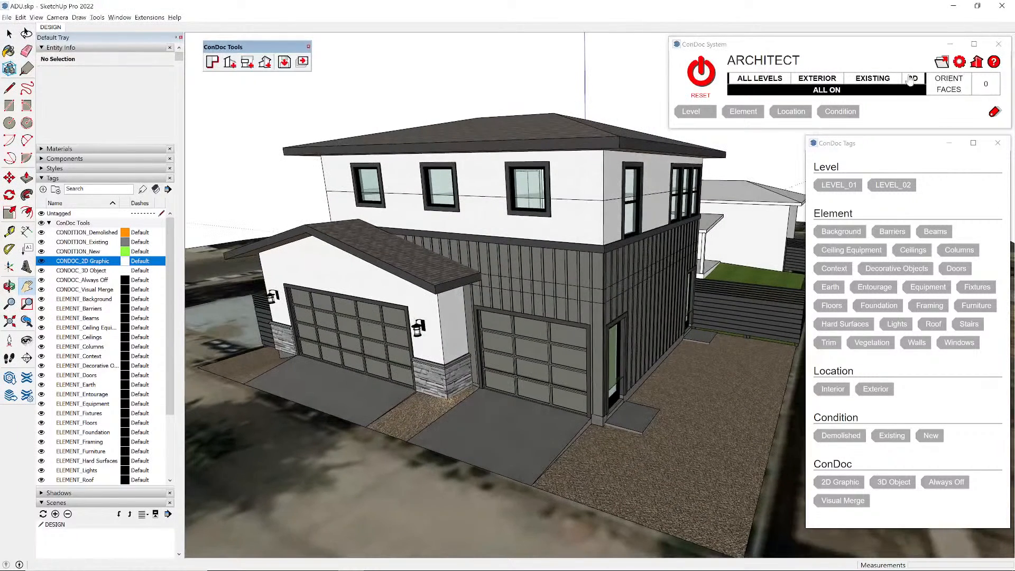
pyautogui.click(880, 79)
pyautogui.click(883, 79)
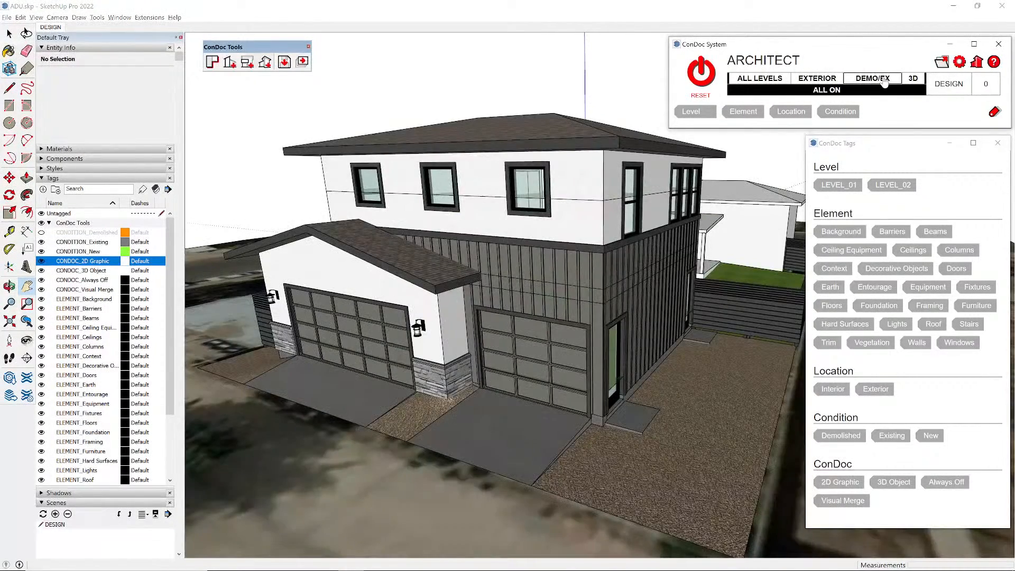
pyautogui.click(883, 79)
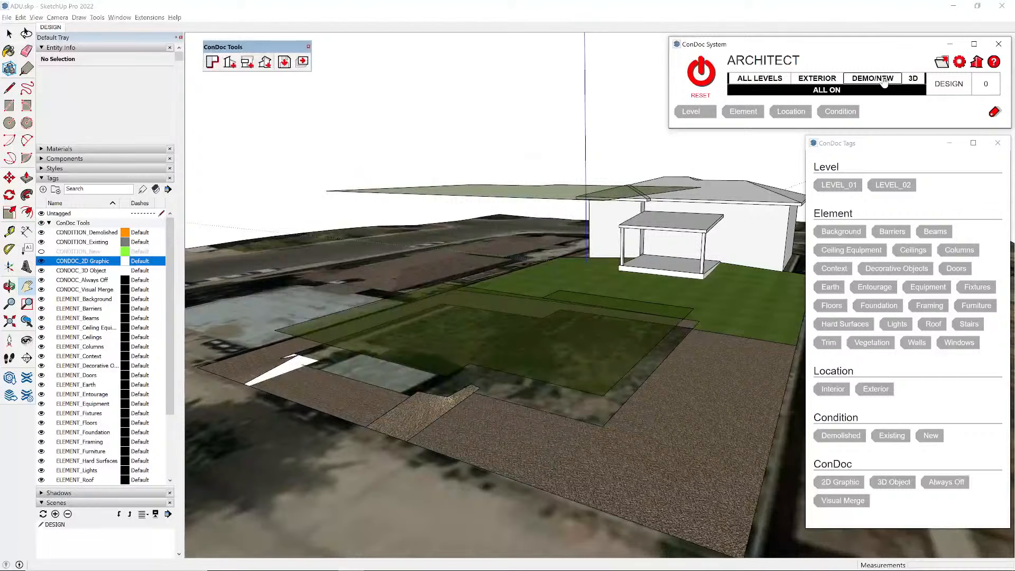
pyautogui.click(884, 79)
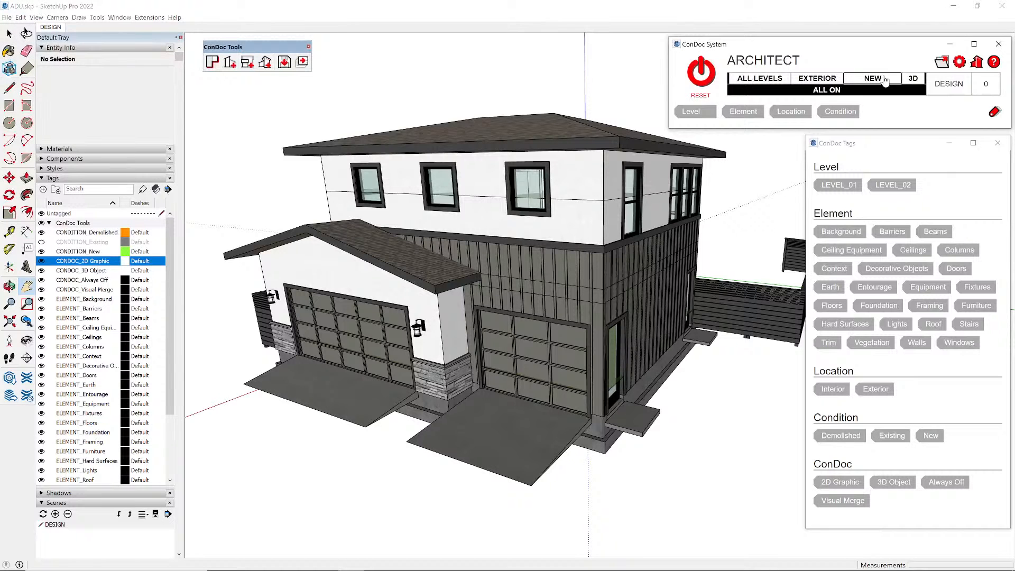
pyautogui.click(885, 79)
pyautogui.moveTo(695, 259); pyautogui.dragTo(640, 276, button='middle')
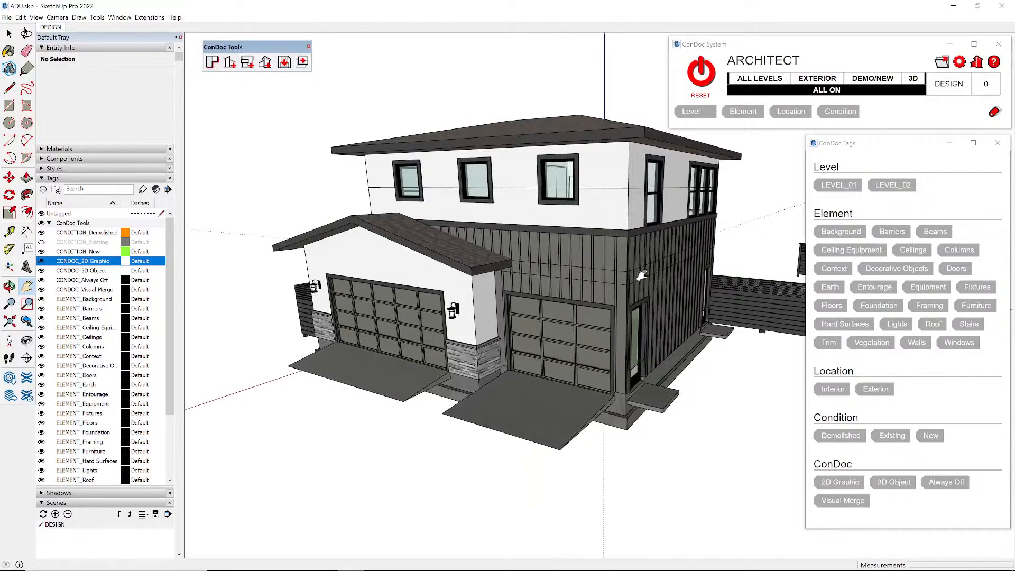
pyautogui.click(871, 84)
pyautogui.click(887, 83)
# - Toggle the display between 2D and 3D, compare the garage doors up close, and check the ConDoc tag list
pyautogui.click(912, 81)
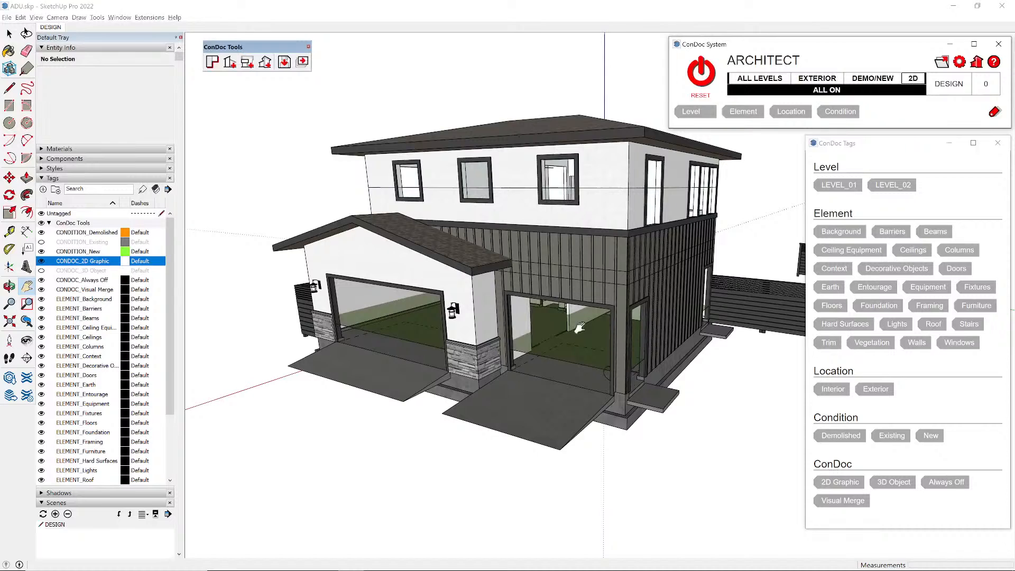
pyautogui.scroll(3, 580, 328)
pyautogui.click(911, 80)
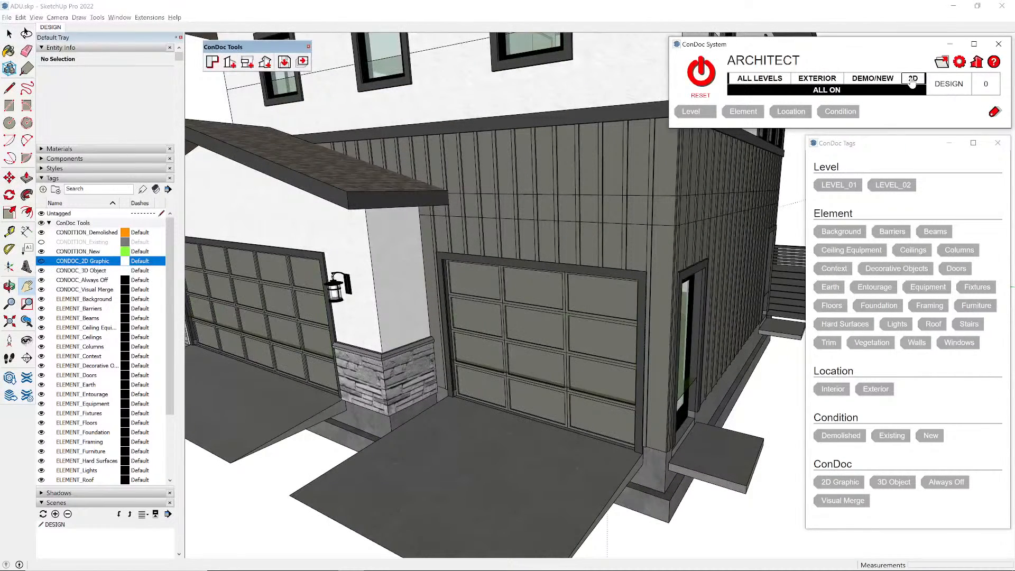
pyautogui.click(911, 80)
pyautogui.click(911, 80)
pyautogui.click(911, 82)
pyautogui.click(912, 82)
pyautogui.scroll(-5, 111, 425)
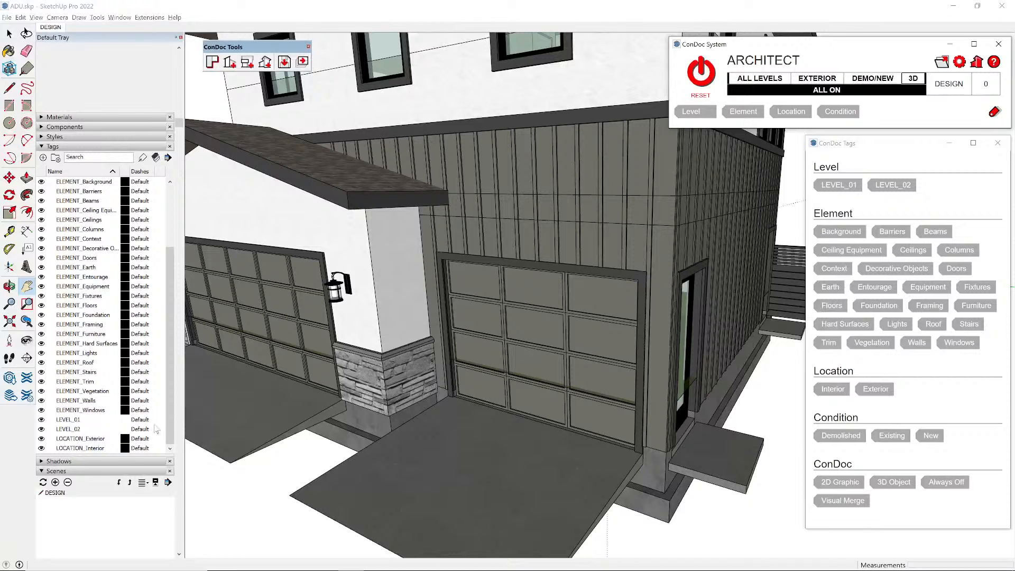
pyautogui.scroll(5, 122, 416)
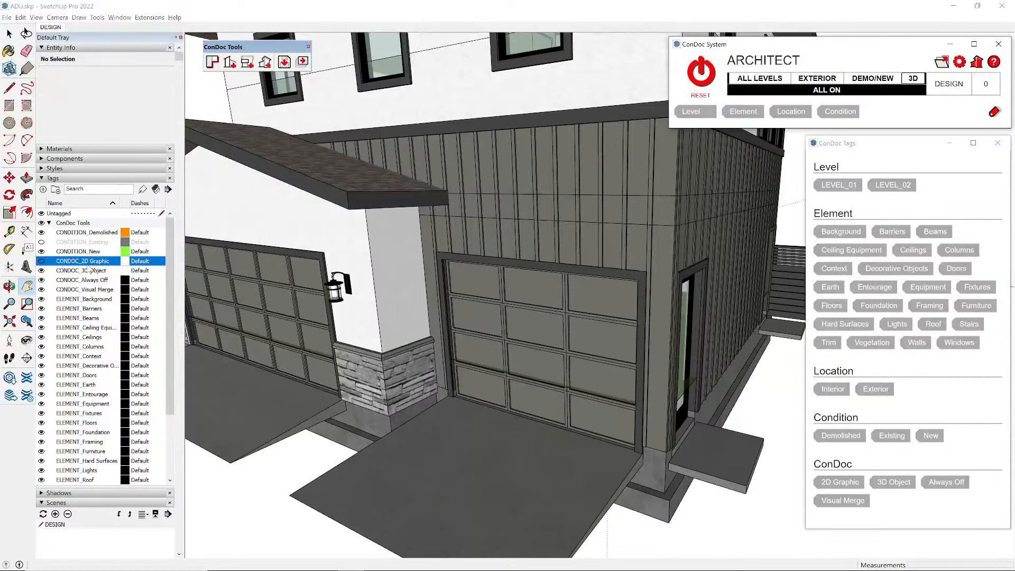
# - Switch repeatedly between 2D and 3D display to compare the visibility of the CONDOC_2D Graphic and CONDOC_3D Object tags
pyautogui.click(915, 84)
pyautogui.click(914, 82)
pyautogui.click(913, 82)
pyautogui.click(915, 83)
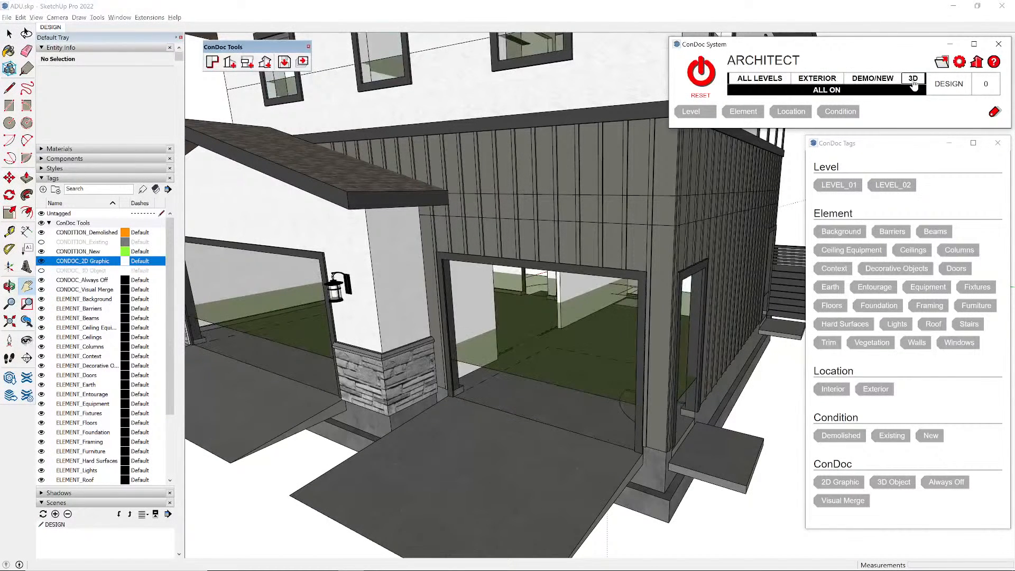
pyautogui.click(914, 84)
pyautogui.click(914, 83)
pyautogui.click(915, 84)
pyautogui.click(915, 83)
pyautogui.click(915, 83)
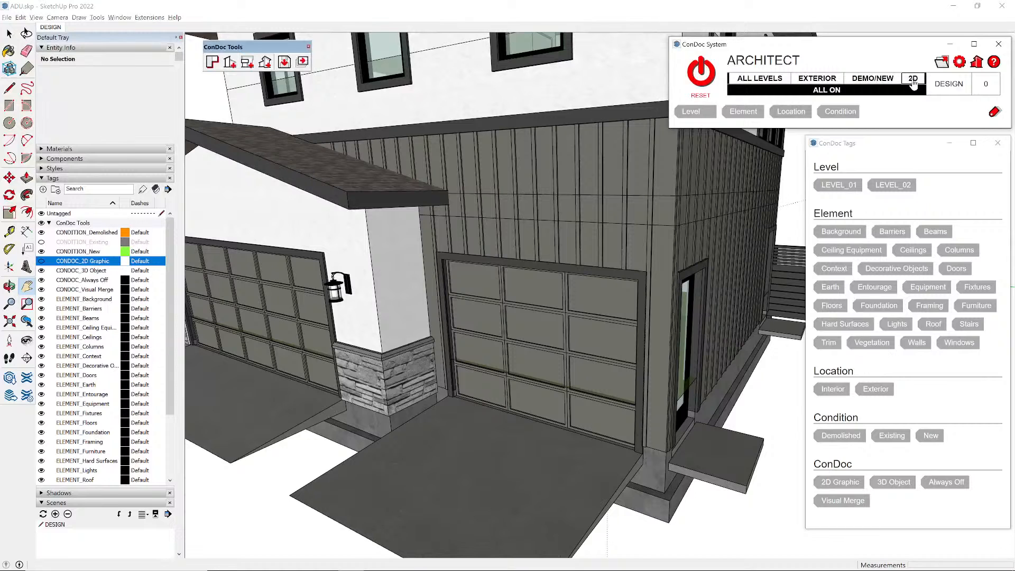
# - Switch the display to 3D and look at the garage front of the house
pyautogui.click(913, 81)
pyautogui.scroll(-4, 675, 289)
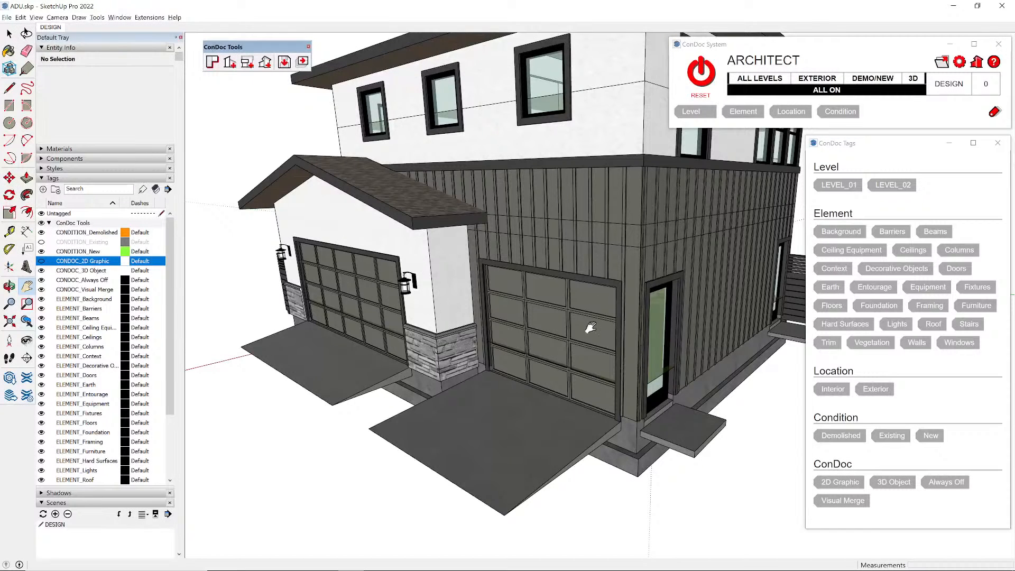
pyautogui.scroll(2, 590, 328)
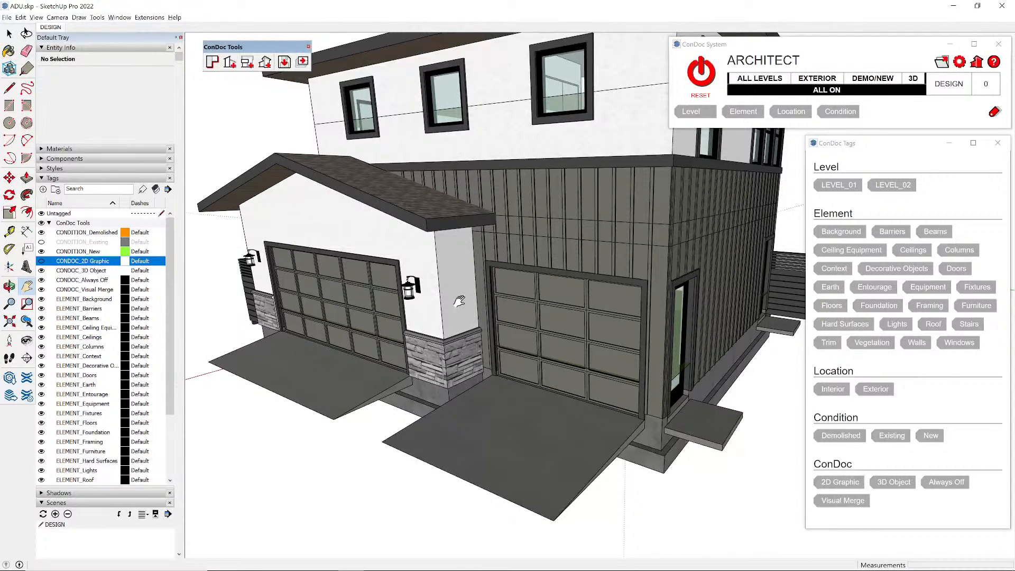
# - Cycle the level filter through the individual levels to check the LEVEL_01 and LEVEL_02 tags, ending on ALL LEVELS
pyautogui.click(773, 84)
pyautogui.click(774, 84)
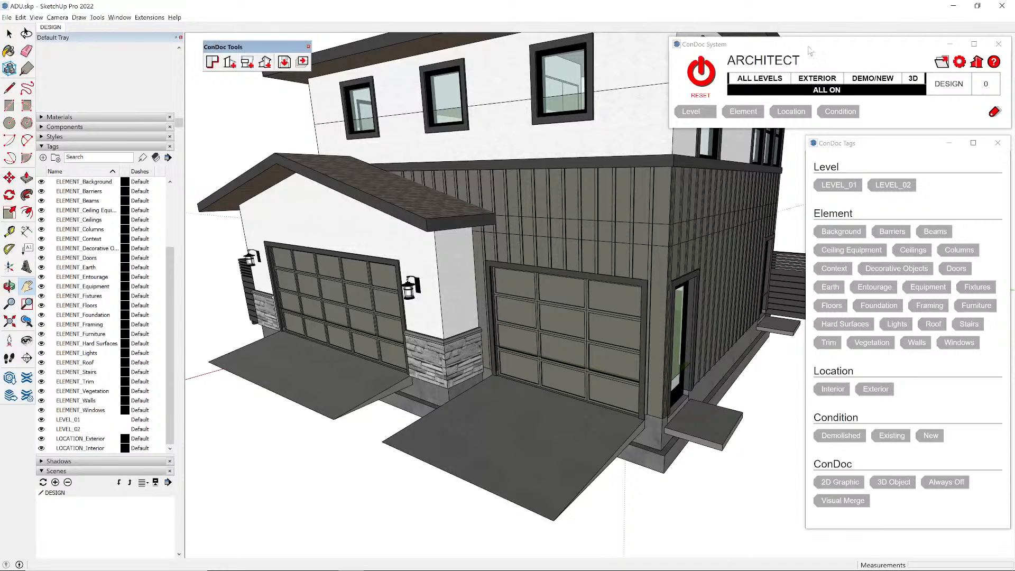
pyautogui.click(773, 81)
pyautogui.click(773, 79)
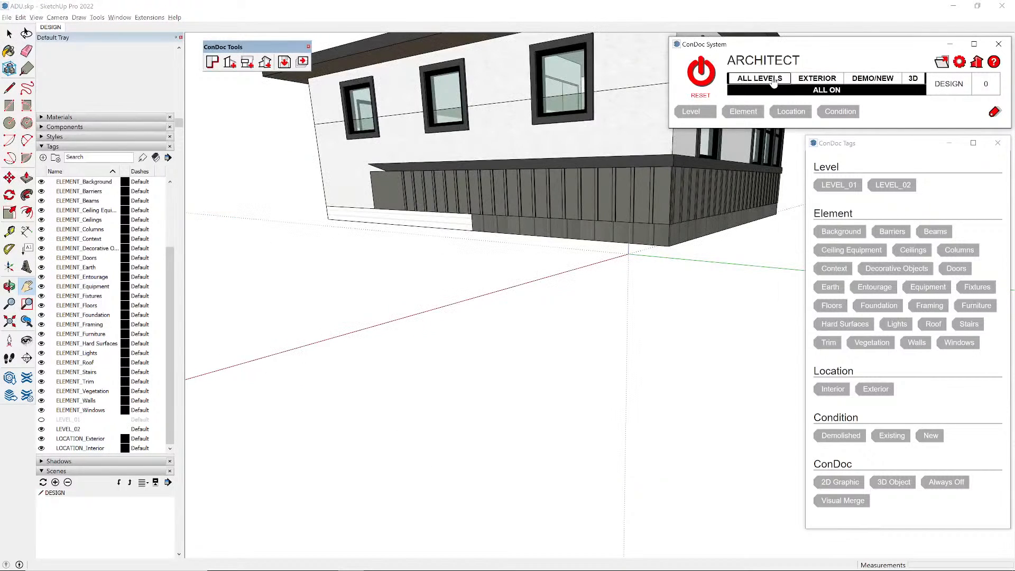
pyautogui.click(773, 79)
pyautogui.scroll(-4, 598, 296)
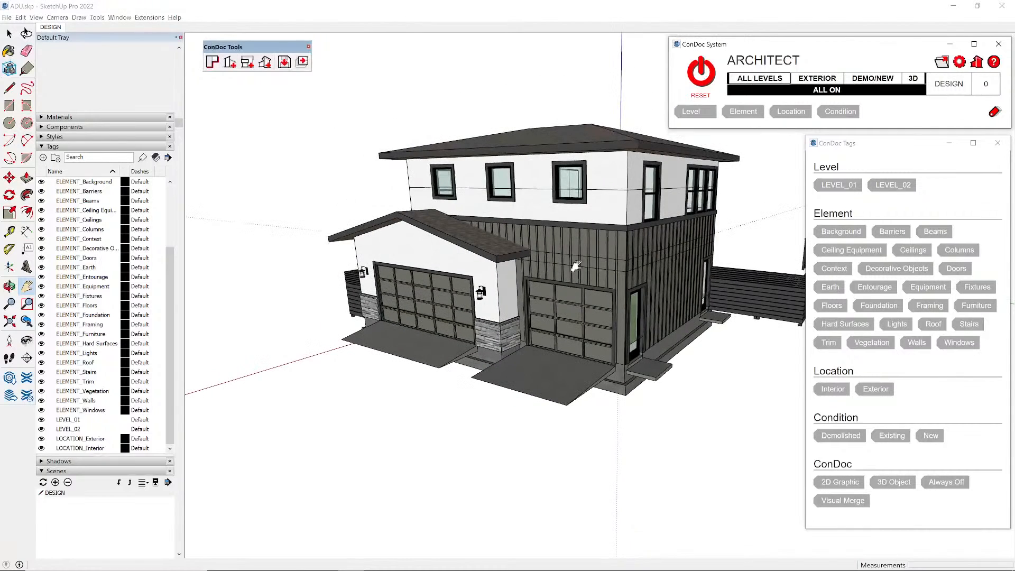
# - Cycle the model's display style through ORIENT FACES, AXIS CHECK and SCOPE, ending on DESIGN
pyautogui.middleClick(542, 188)
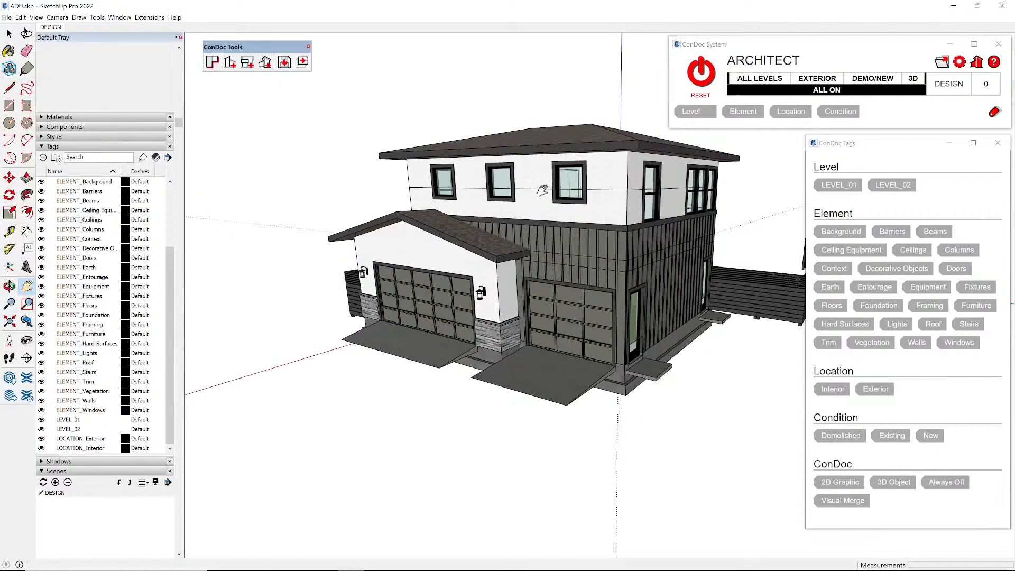
pyautogui.press('space')
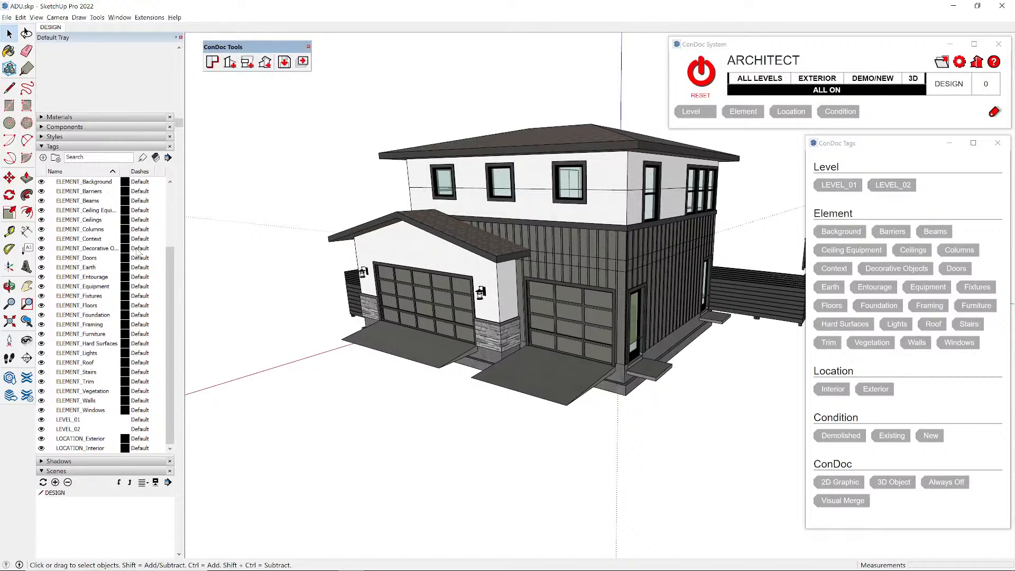
pyautogui.moveTo(595, 246); pyautogui.dragTo(580, 260, button='middle')
pyautogui.scroll(3, 580, 260)
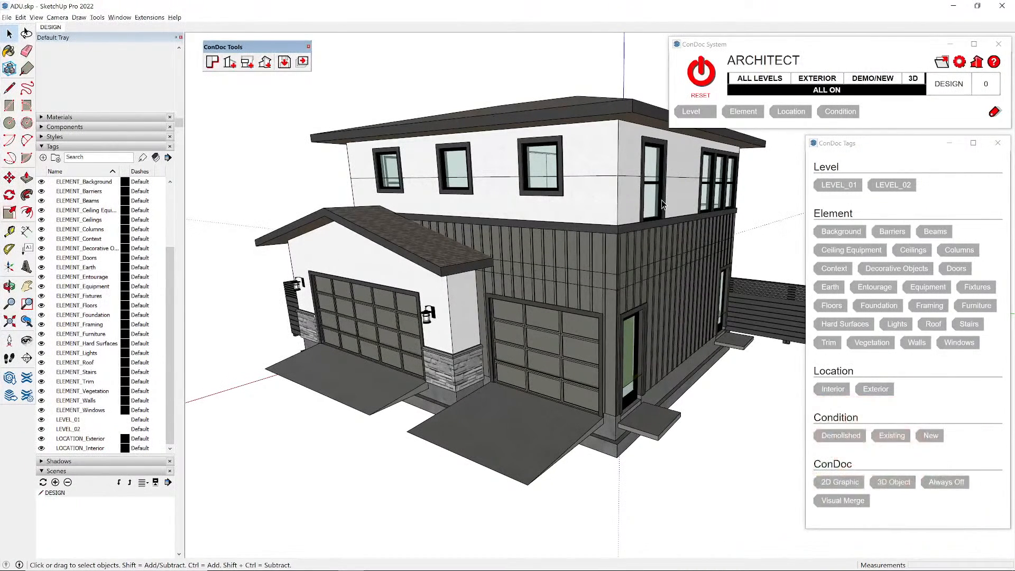
pyautogui.moveTo(664, 204); pyautogui.dragTo(518, 313, button='middle')
pyautogui.moveTo(510, 307); pyautogui.dragTo(524, 305)
pyautogui.press('space')
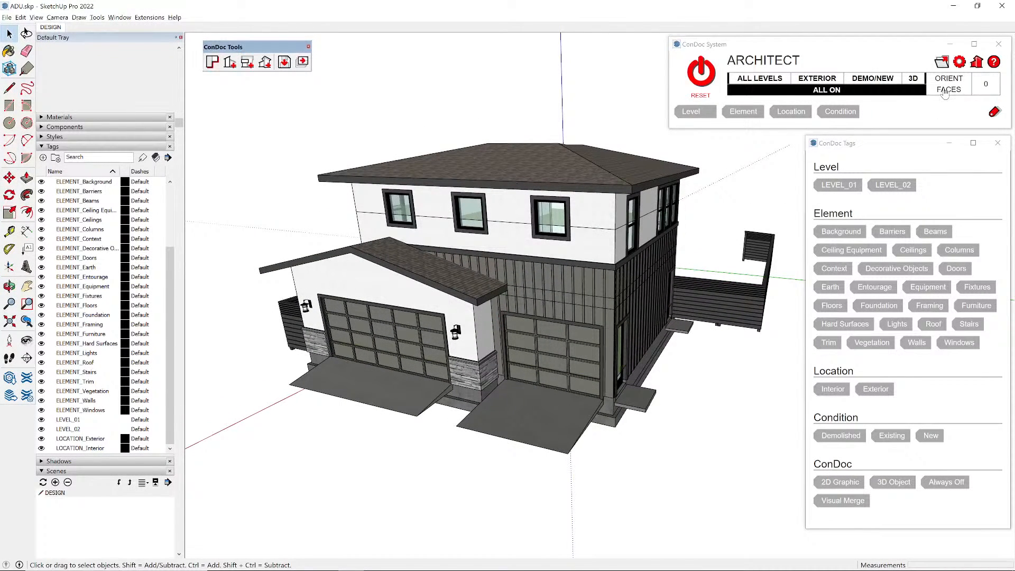
pyautogui.click(945, 93)
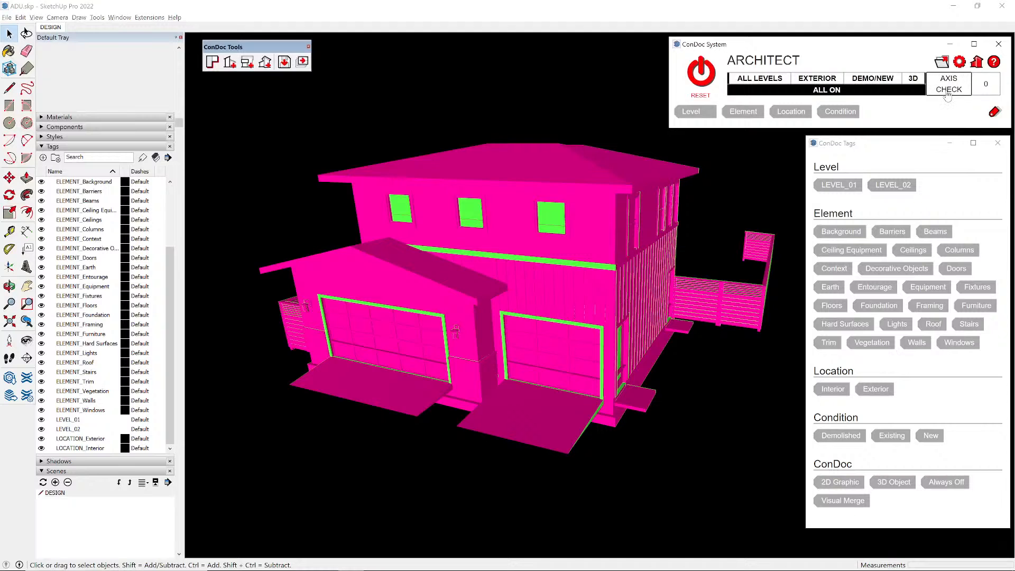
pyautogui.click(948, 93)
pyautogui.click(947, 87)
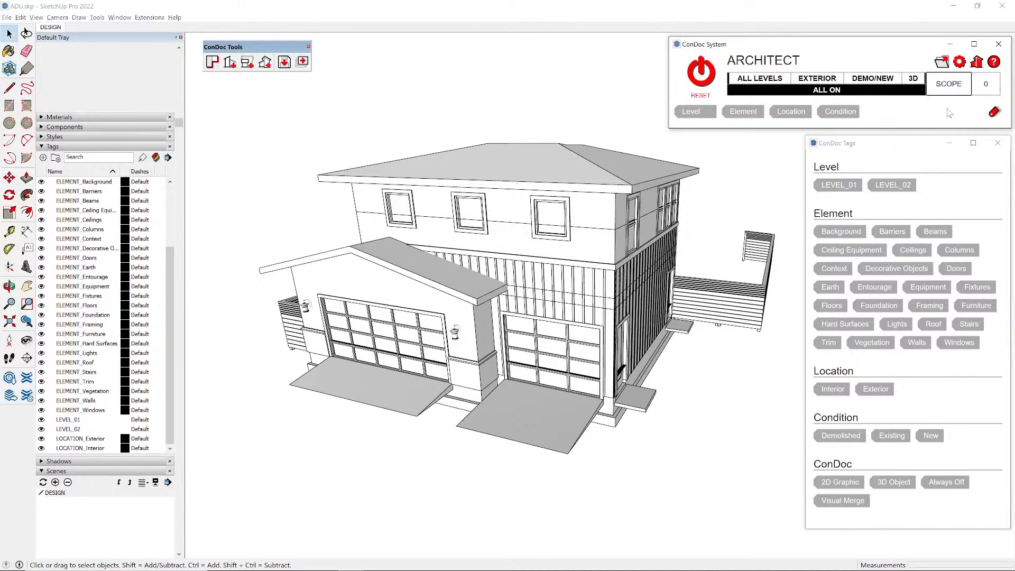
pyautogui.click(949, 87)
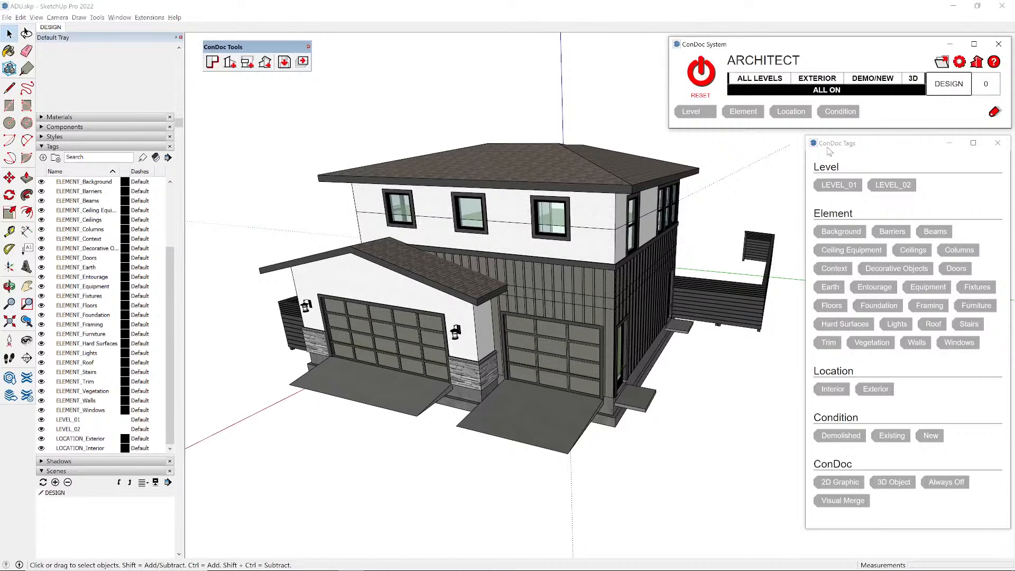
# - Toggle the model's axis rotation between 0 and 45, ending on 0
pyautogui.click(986, 86)
pyautogui.click(986, 86)
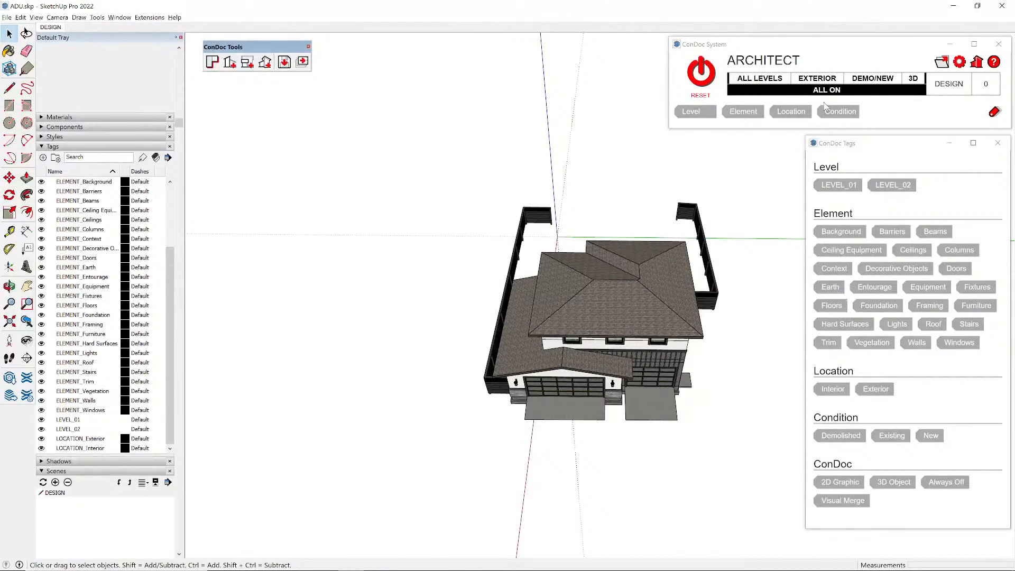
pyautogui.click(988, 86)
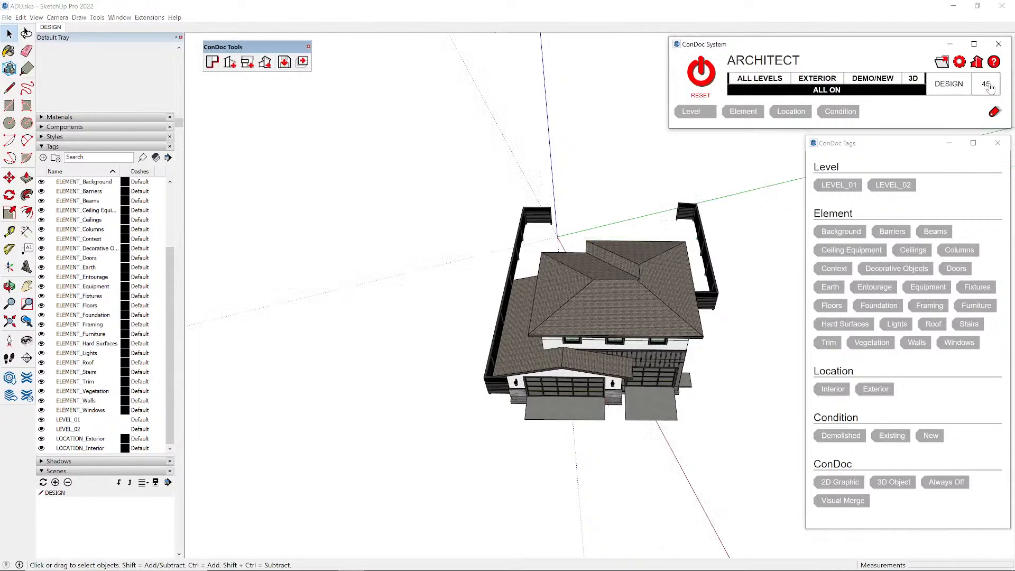
pyautogui.click(988, 85)
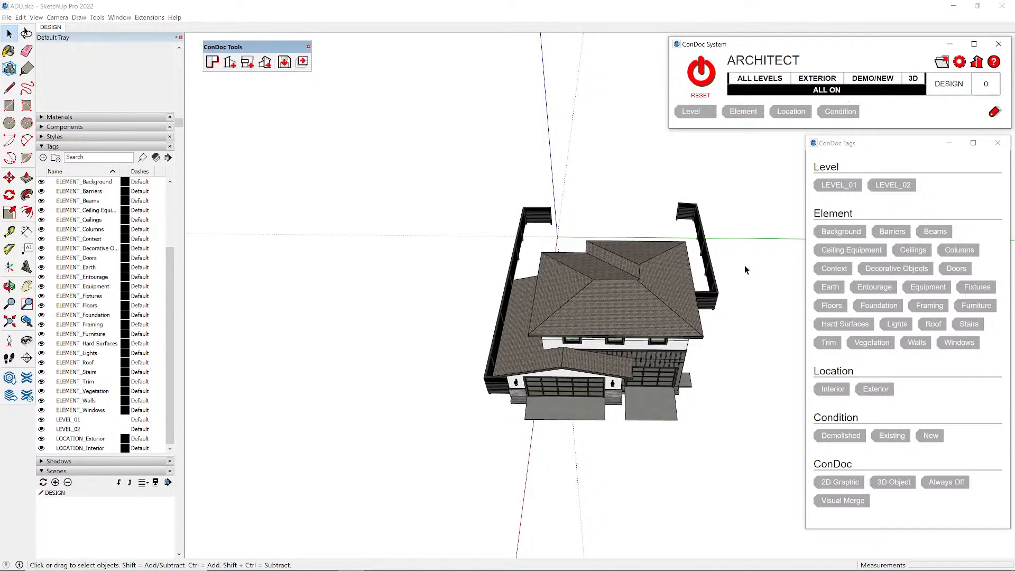
# - View the house from the garage side and step through LEVEL 01 and LEVEL 02, ending with all levels shown
pyautogui.moveTo(712, 343); pyautogui.dragTo(655, 148, button='middle')
pyautogui.scroll(3, 634, 318)
pyautogui.moveTo(632, 459); pyautogui.dragTo(560, 412, button='middle')
pyautogui.scroll(2, 648, 314)
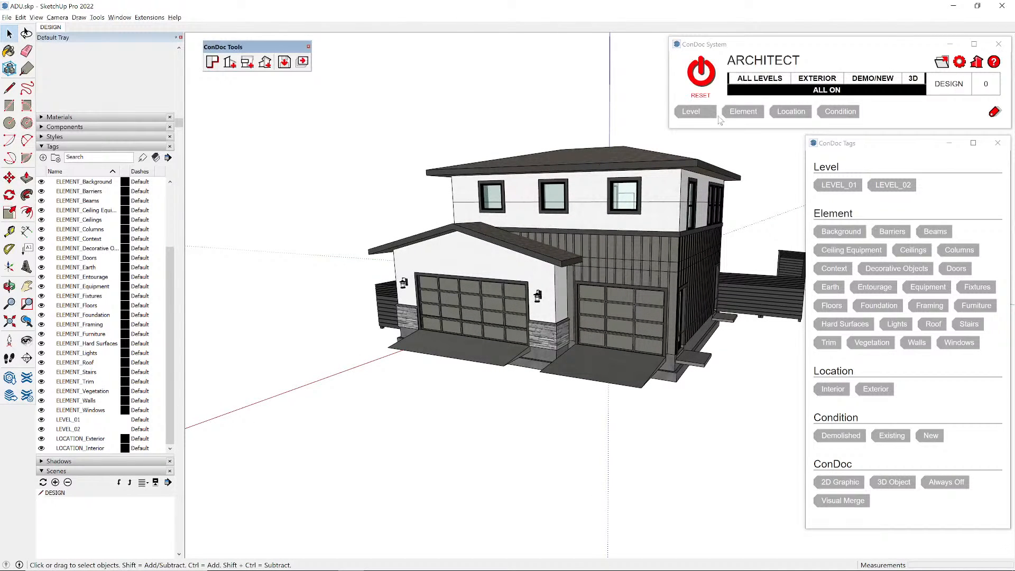
pyautogui.click(773, 82)
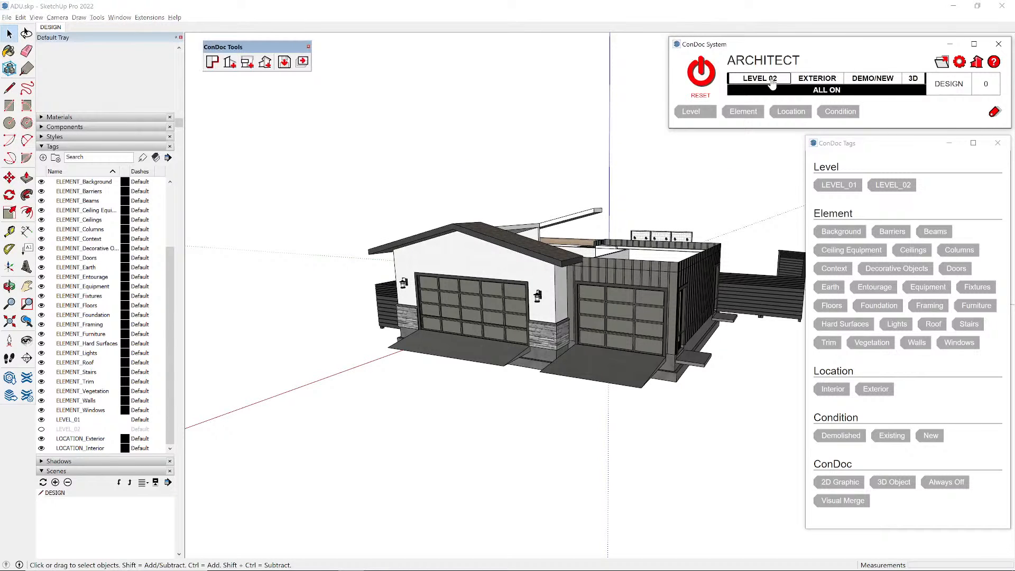
pyautogui.click(773, 84)
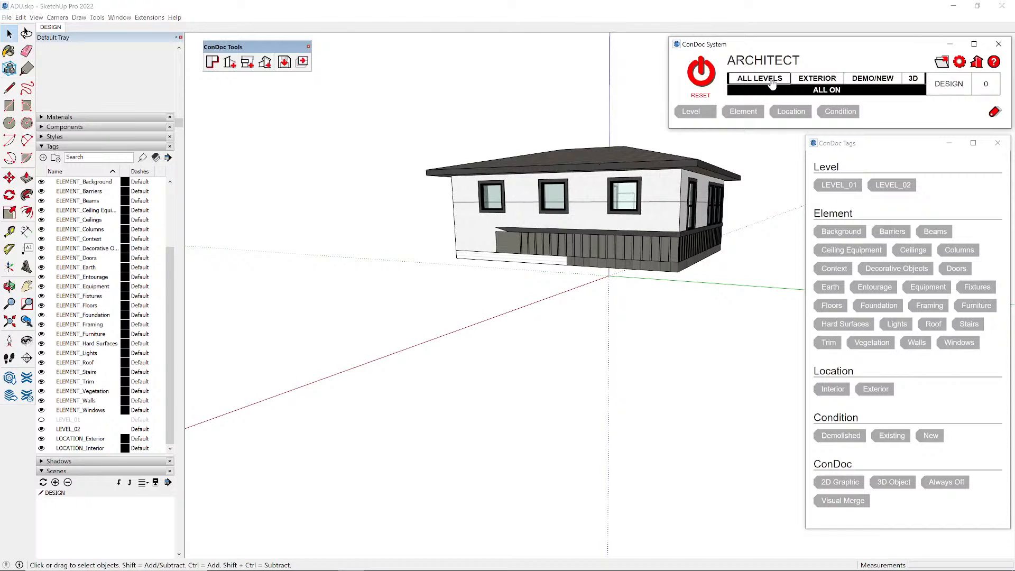
pyautogui.click(772, 83)
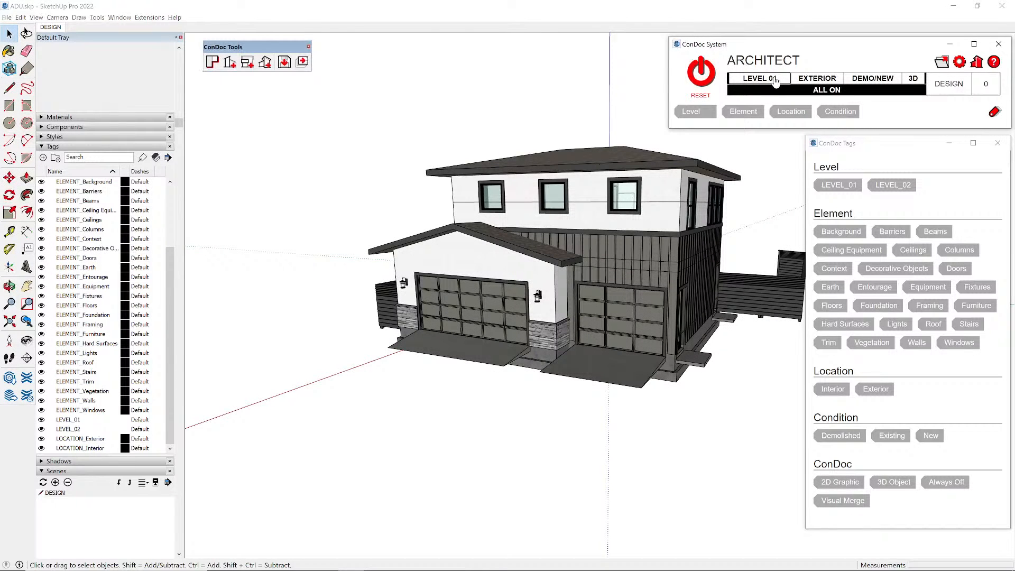
pyautogui.click(773, 83)
# - Open the ConDoc Configurator full screen and review its drawing types from the site plans through the CAD sections
pyautogui.click(959, 63)
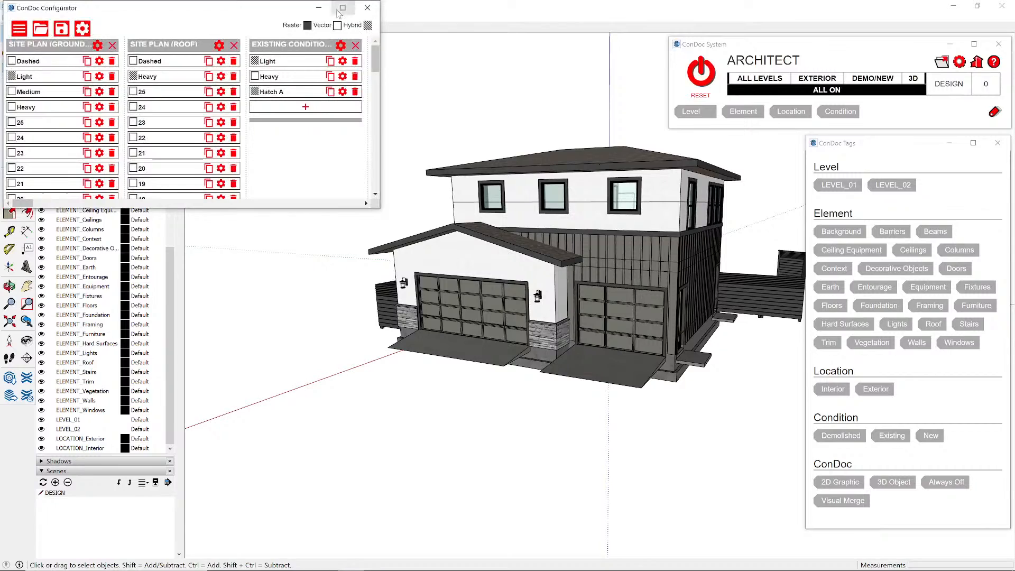
pyautogui.click(346, 9)
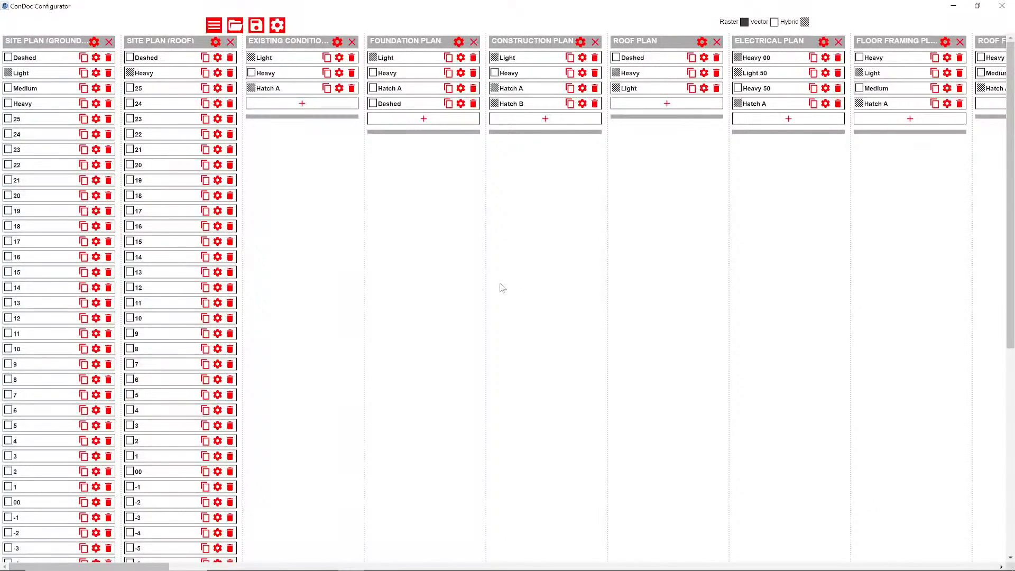
pyautogui.hscroll(10, 502, 288)
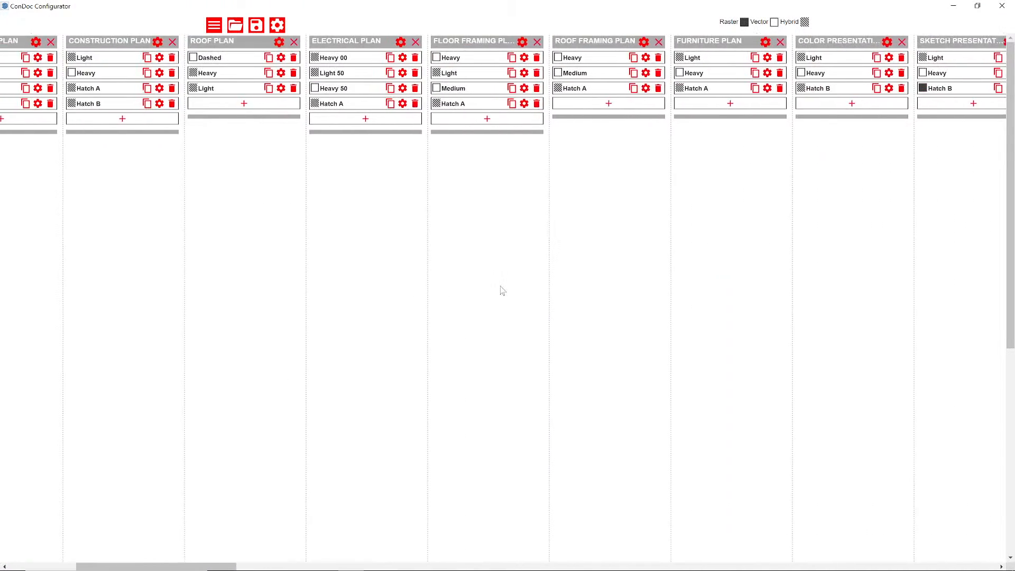
pyautogui.hscroll(10, 503, 291)
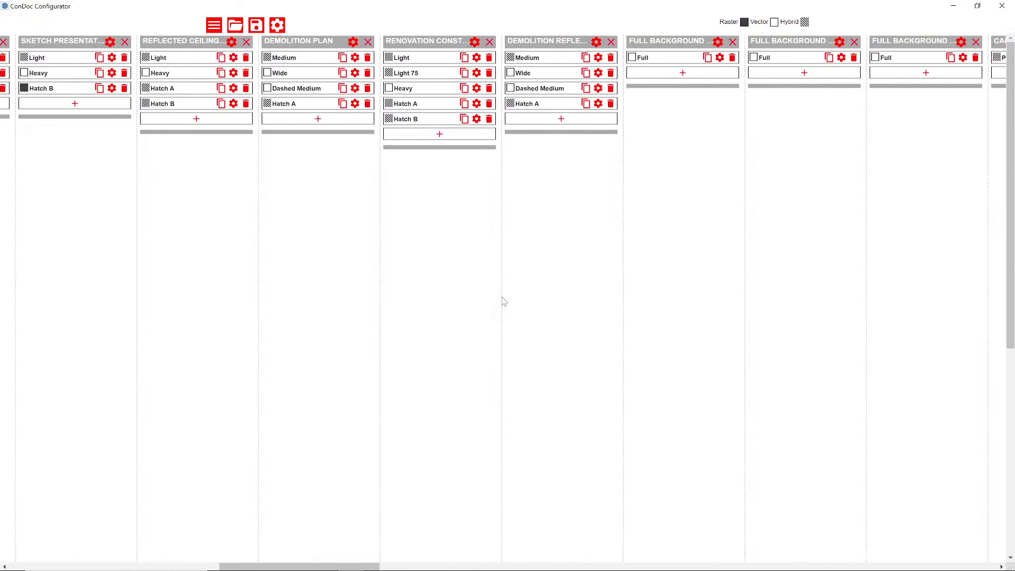
pyautogui.hscroll(10, 504, 303)
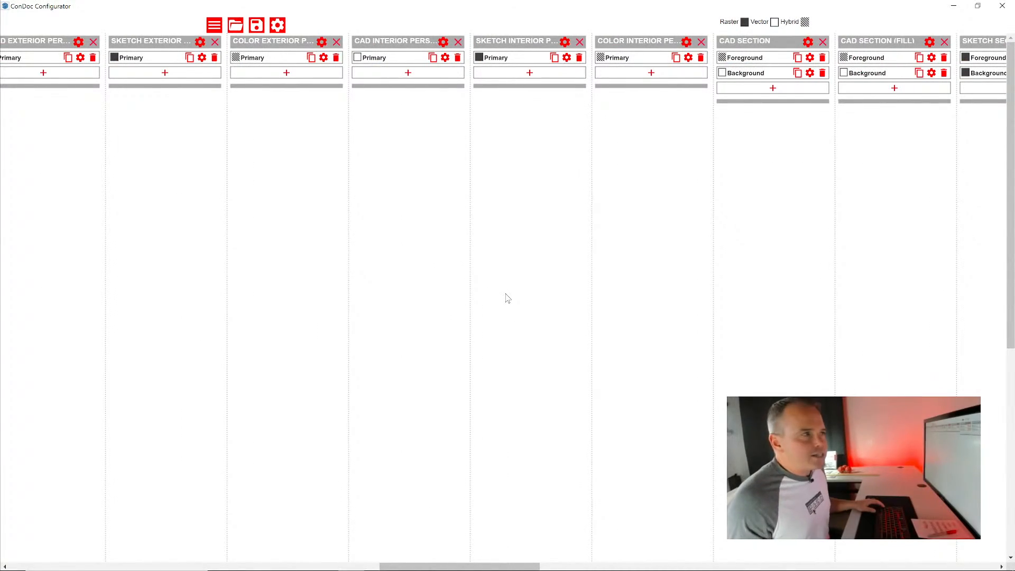
pyautogui.hscroll(-10, 508, 299)
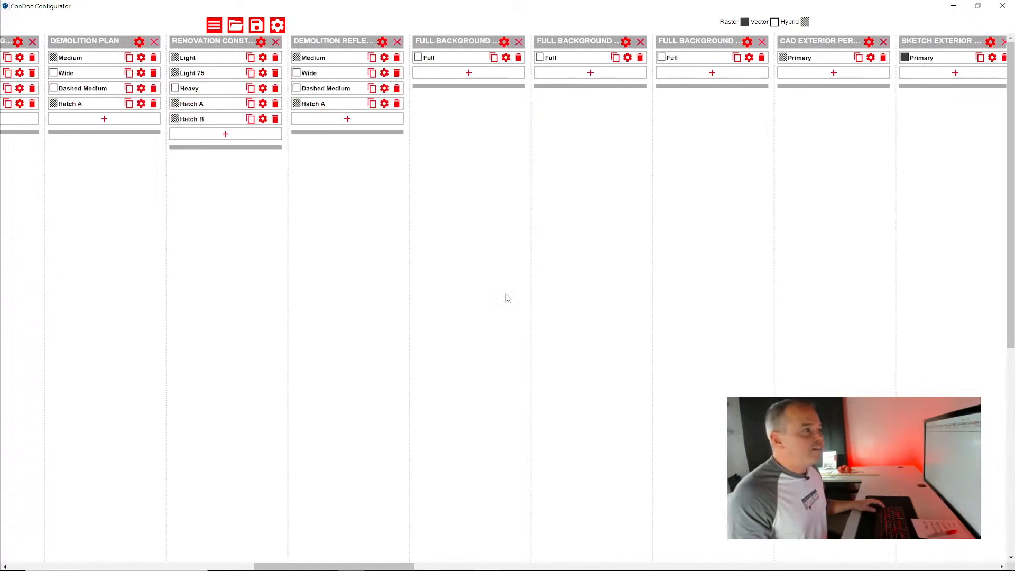
pyautogui.hscroll(-5, 507, 299)
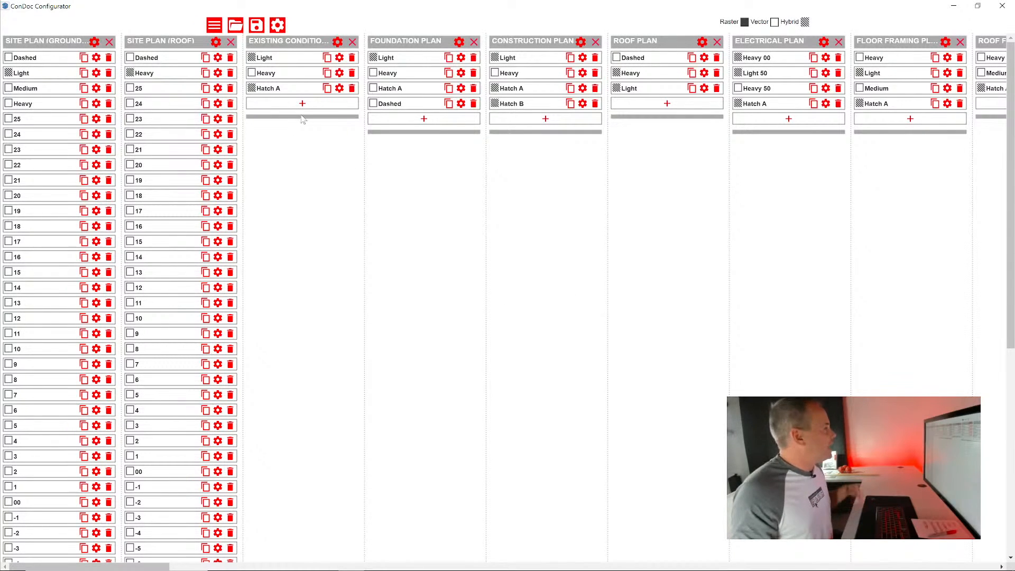
# - Review the configurator's list of ConDoc layers and close it without changes
pyautogui.click(213, 25)
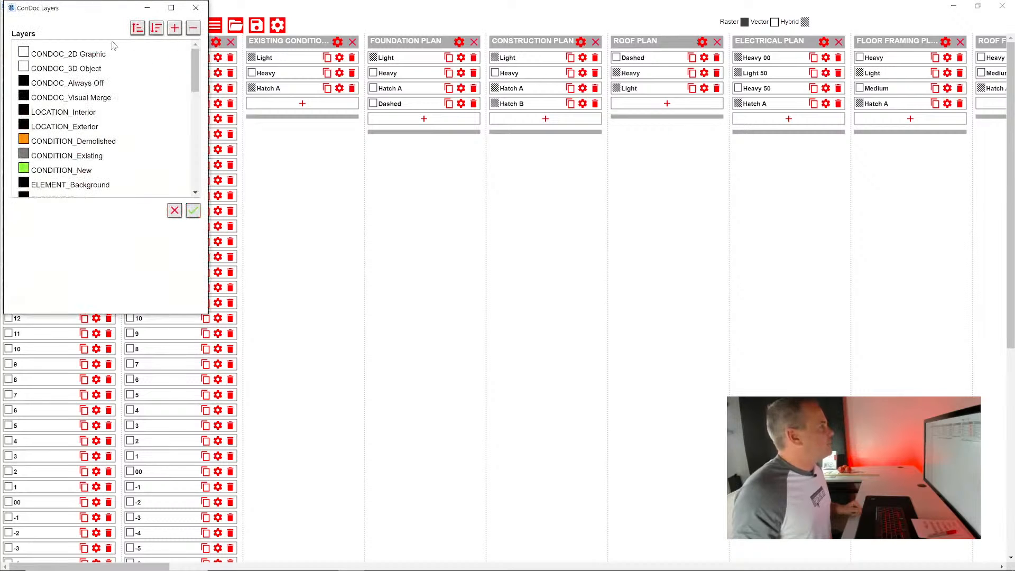
pyautogui.scroll(-2, 198, 79)
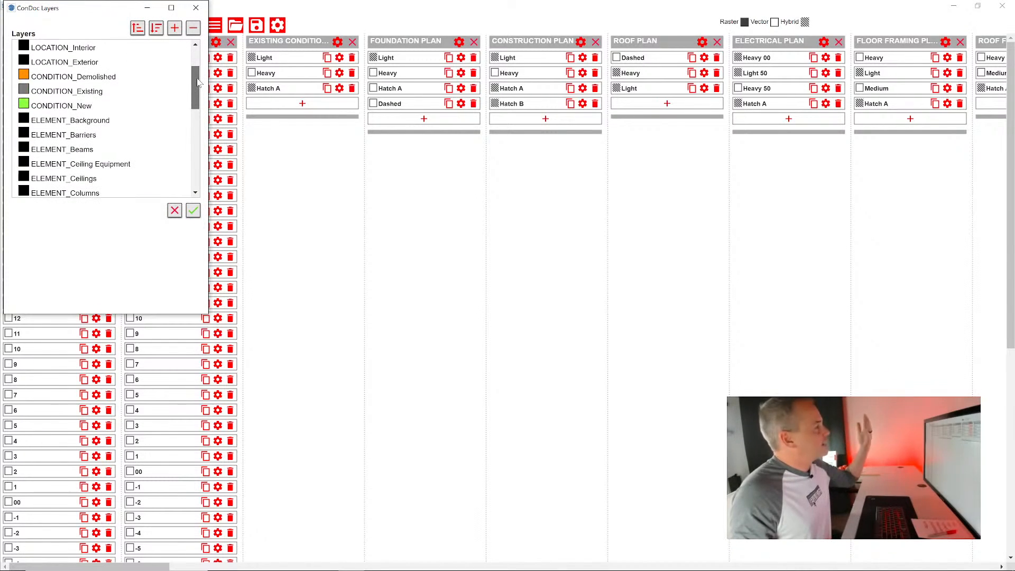
pyautogui.moveTo(199, 82); pyautogui.dragTo(203, 115)
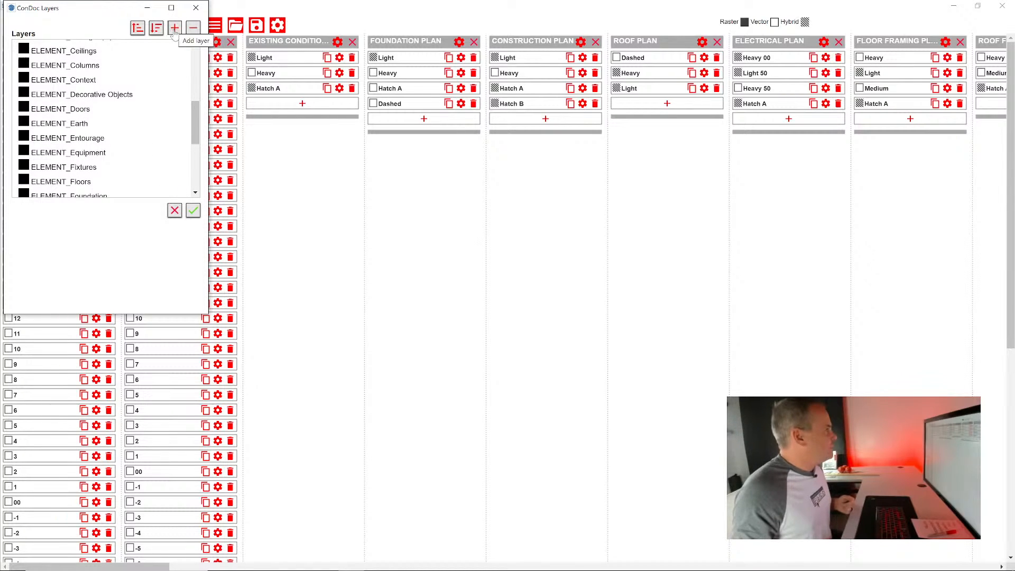
pyautogui.click(195, 7)
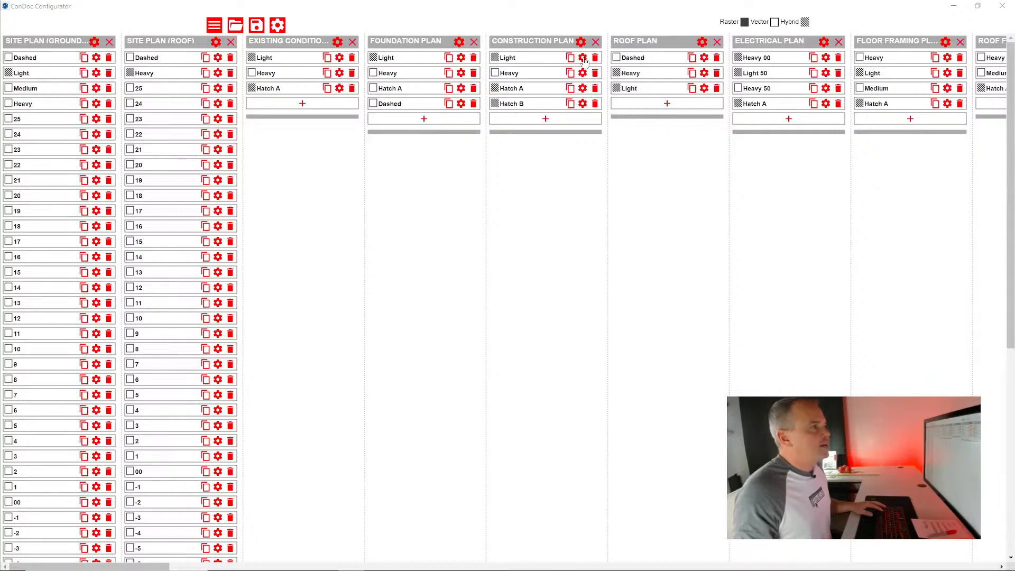
# - Open the viewport properties of the Construction Plan's Light, Heavy, Hatch A and Hatch B viewports
pyautogui.click(582, 71)
pyautogui.press('Escape')
pyautogui.click(582, 89)
pyautogui.press('Escape')
pyautogui.click(582, 105)
pyautogui.press('Escape')
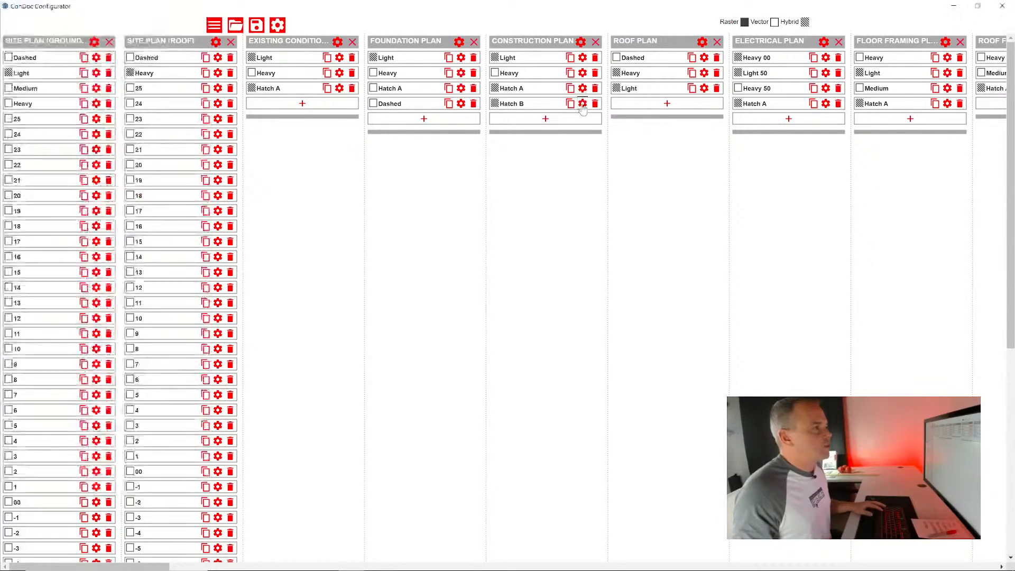
# - Arrange the four viewport property windows side by side and review the Light viewport's full list of visible layers
pyautogui.moveTo(324, 6); pyautogui.dragTo(374, 121)
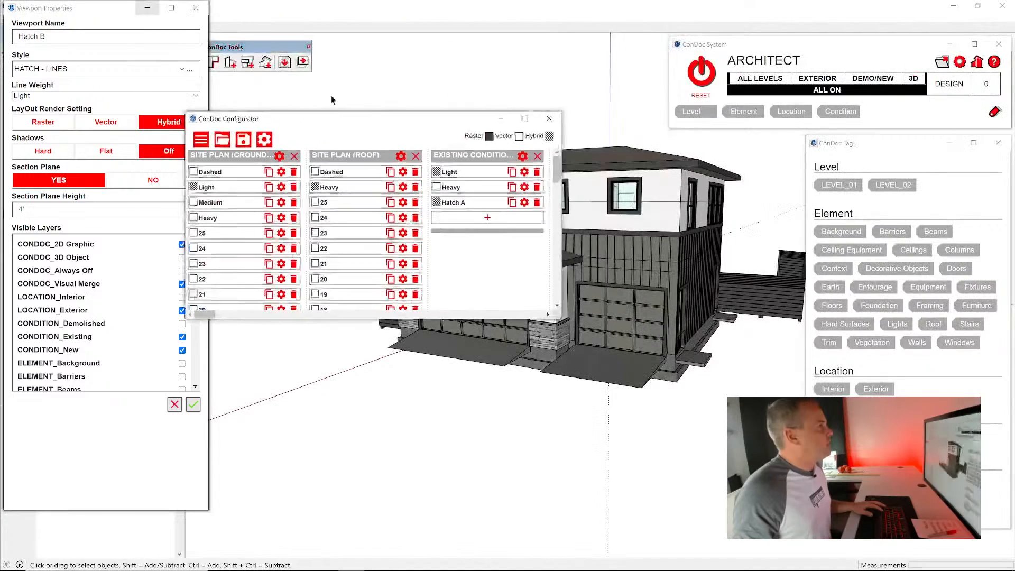
pyautogui.moveTo(98, 10)
pyautogui.mouseDown()
pyautogui.moveTo(724, 55)
pyautogui.moveTo(750, 48)
pyautogui.moveTo(396, 39)
pyautogui.moveTo(531, 54)
pyautogui.moveTo(84, 13)
pyautogui.moveTo(300, 48)
pyautogui.mouseUp()
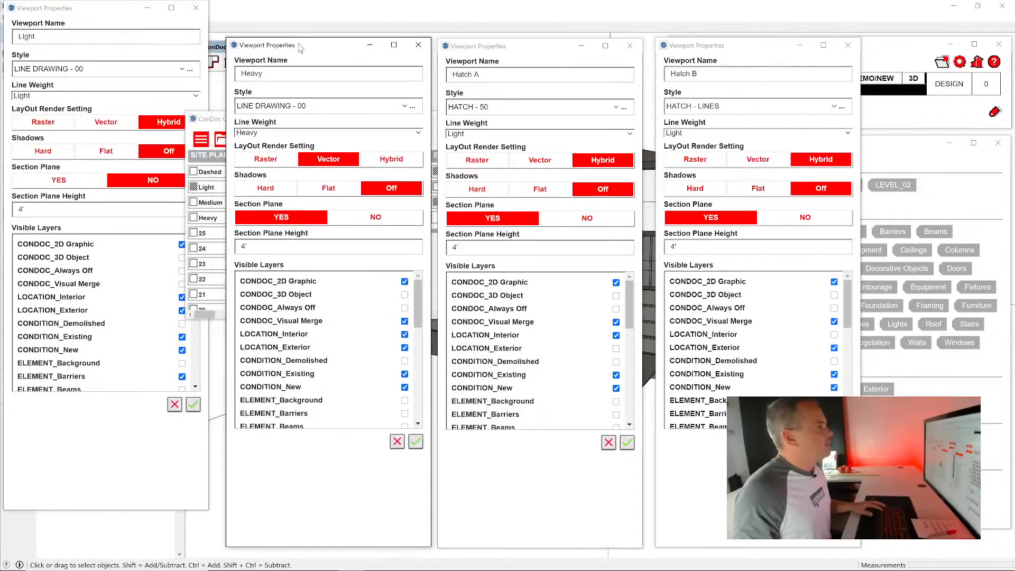
pyautogui.moveTo(56, 10); pyautogui.dragTo(68, 48)
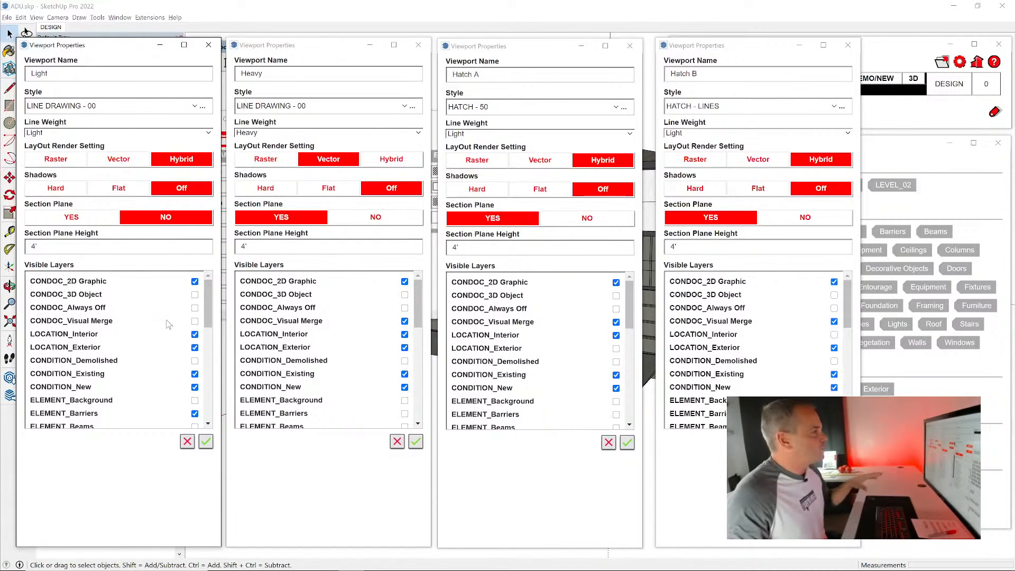
pyautogui.scroll(-5, 167, 323)
pyautogui.scroll(-2, 158, 343)
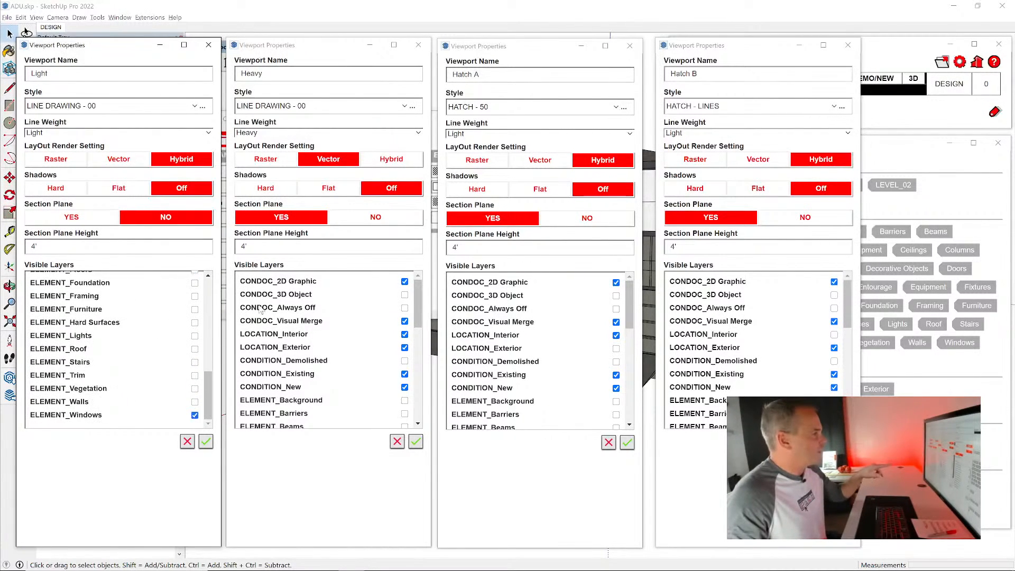
# - Compare the remaining visible layers of the Heavy and Hatch A viewports with those of the Light viewport
pyautogui.scroll(-7, 344, 339)
pyautogui.scroll(-4, 564, 345)
pyautogui.scroll(-4, 564, 345)
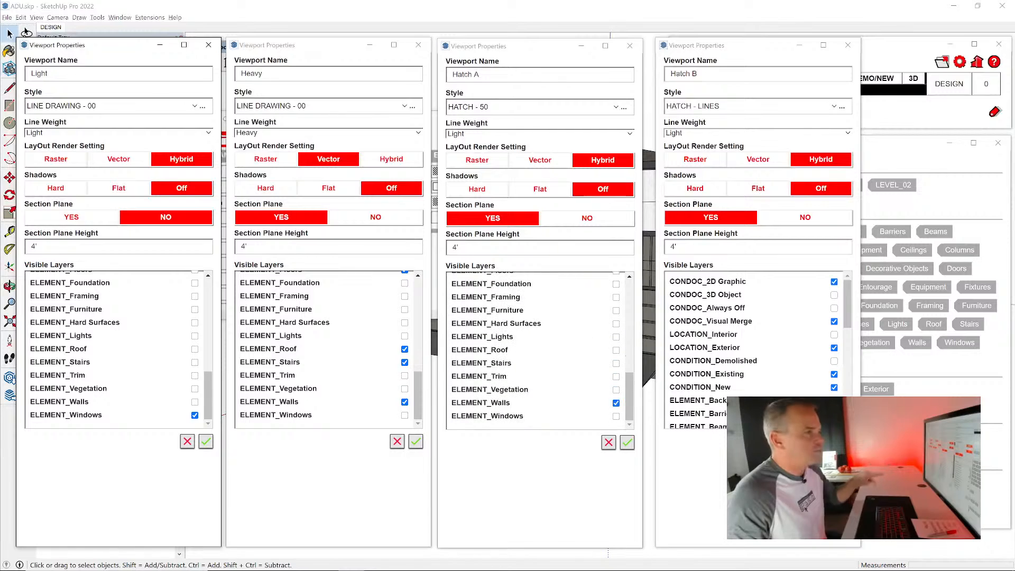
# - Close the Light, Heavy, Hatch A and Hatch B viewport property windows and the ConDoc Configurator
pyautogui.click(209, 44)
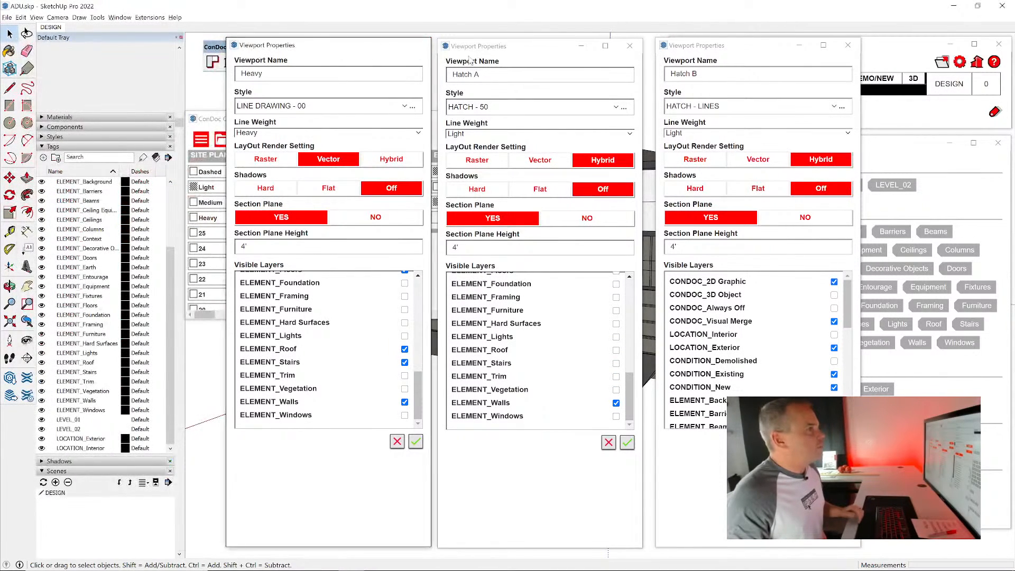
pyautogui.click(418, 45)
pyautogui.click(630, 45)
pyautogui.click(848, 45)
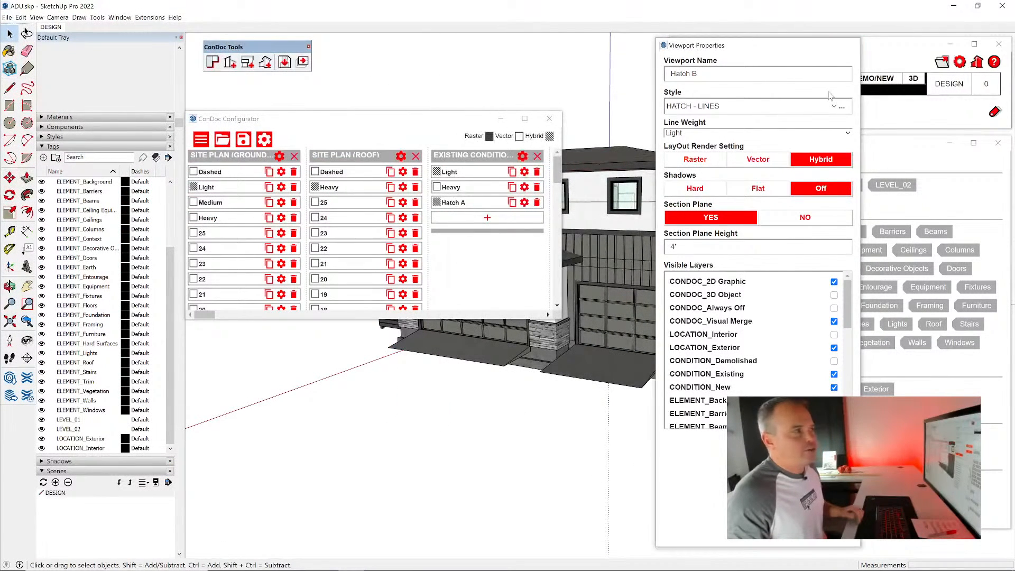
pyautogui.click(549, 119)
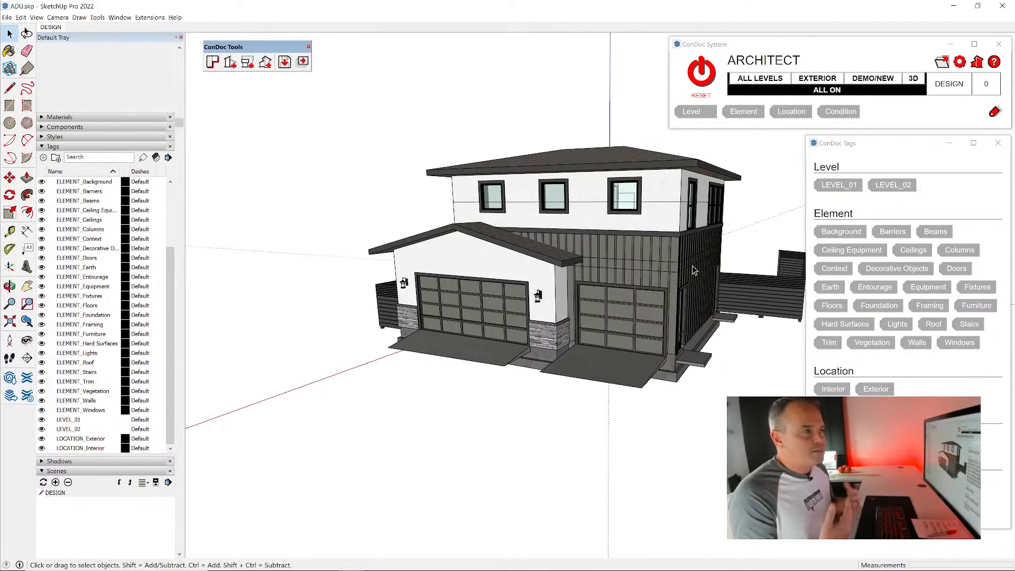
# - Look at the drawing set files available to load, such as INTERIORS.condoc, and leave without loading one
pyautogui.click(942, 62)
pyautogui.click(794, 160)
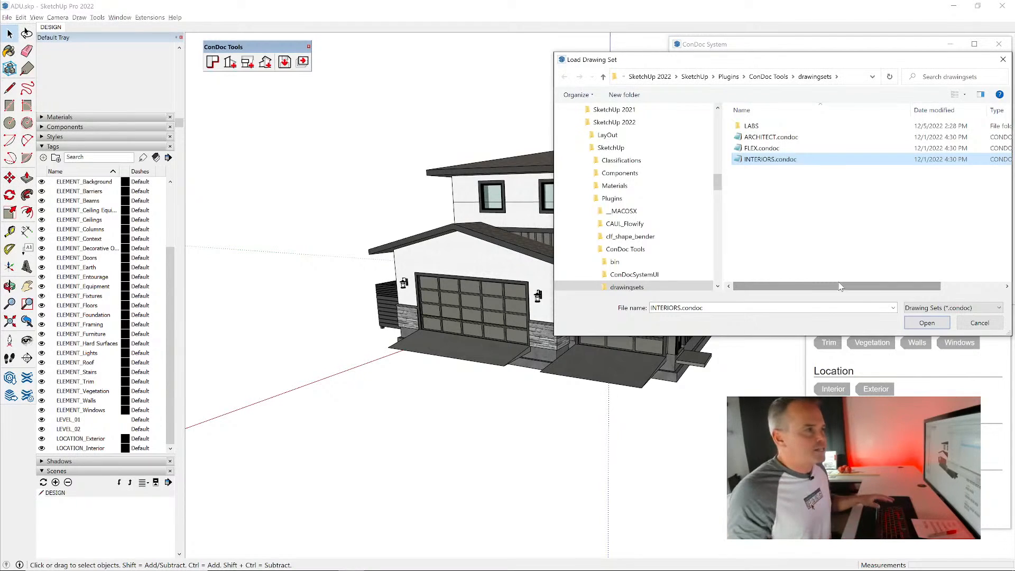
pyautogui.click(1003, 60)
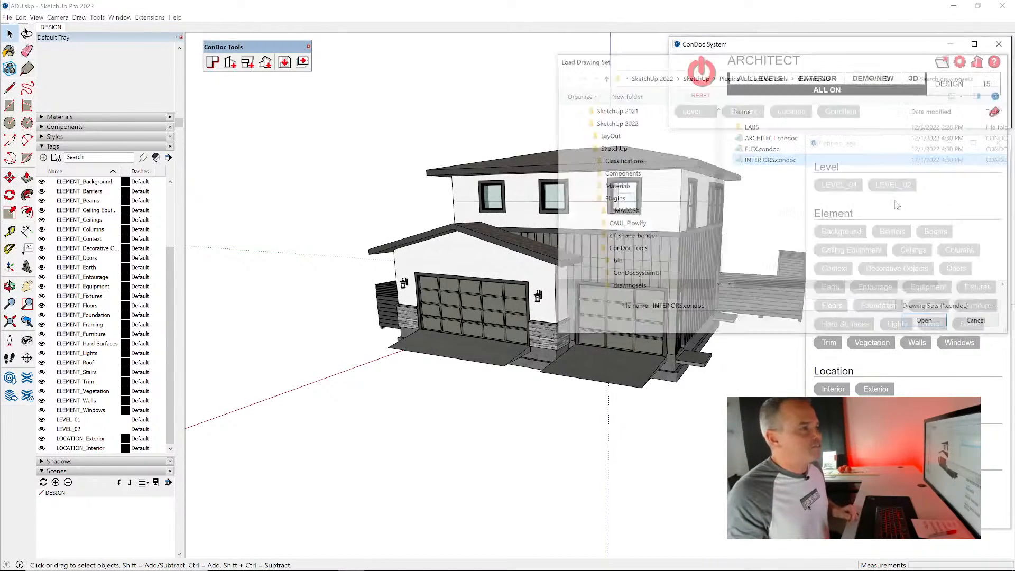
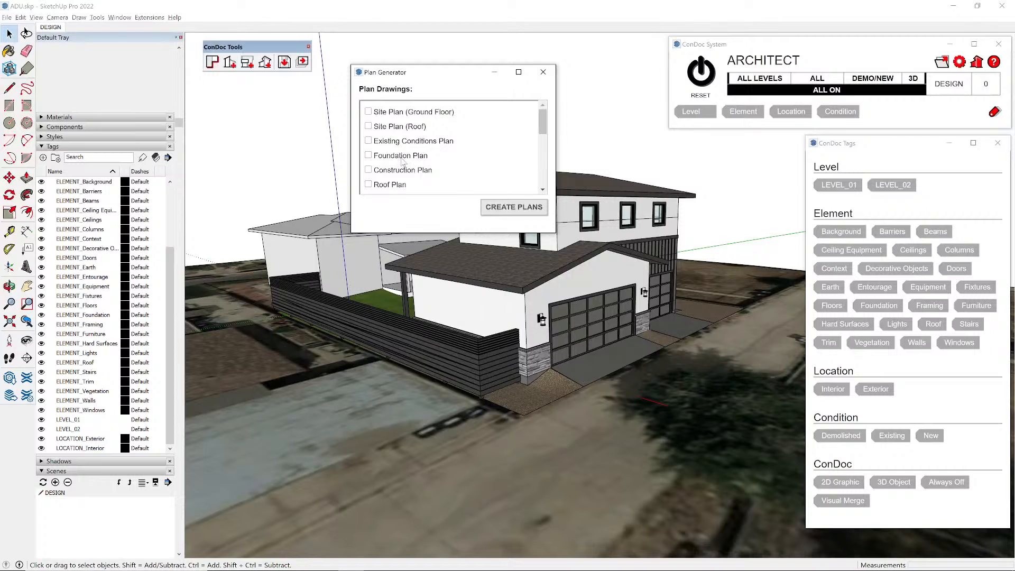
# - Generate the Foundation Plan, Construction Plan and Roof Plan from the list of plan drawings, with the scene list in view
pyautogui.click(402, 157)
pyautogui.click(404, 171)
pyautogui.click(402, 185)
pyautogui.moveTo(543, 122); pyautogui.dragTo(539, 147)
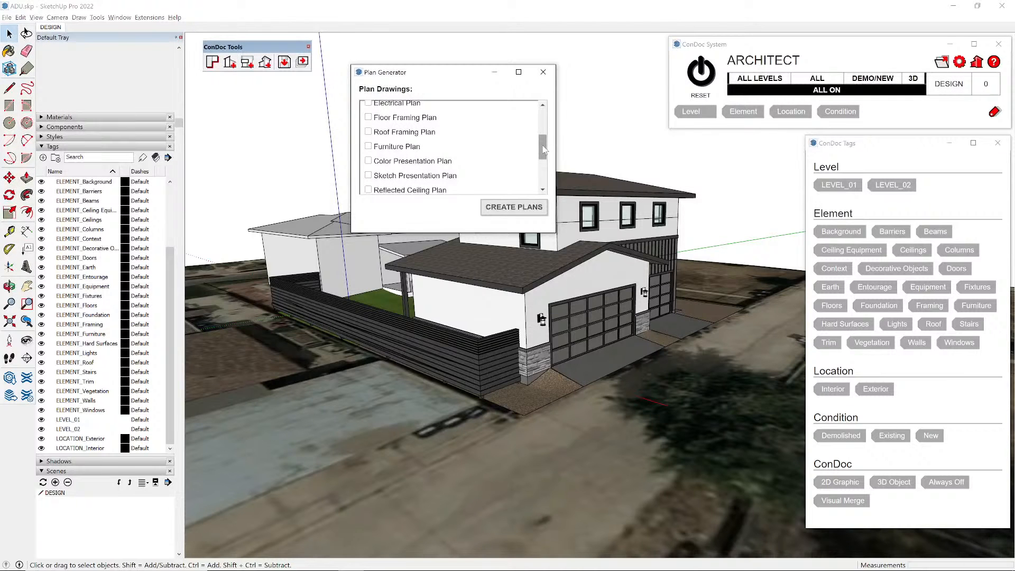
pyautogui.moveTo(545, 149); pyautogui.dragTo(545, 175)
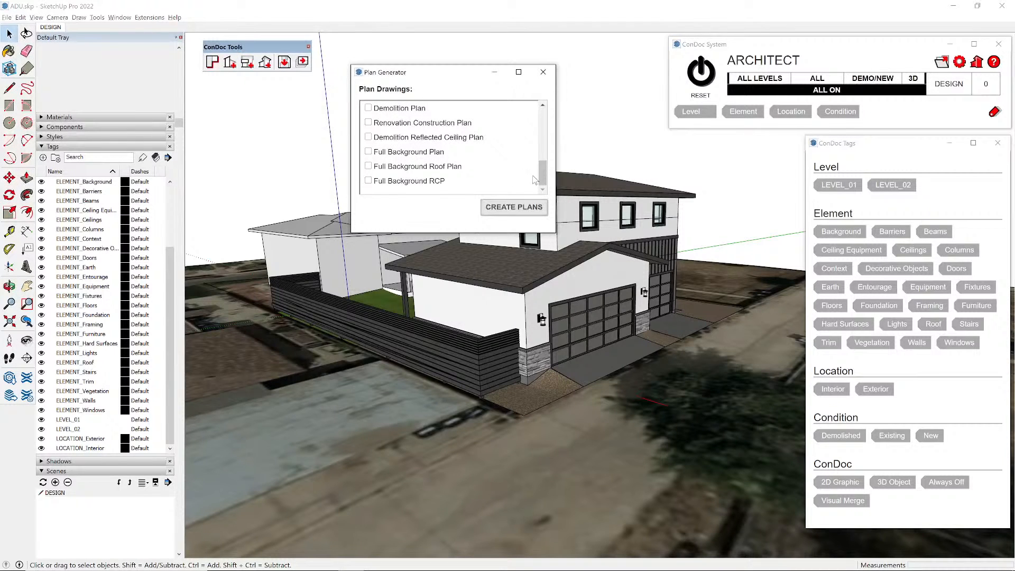
pyautogui.moveTo(545, 176); pyautogui.dragTo(548, 133)
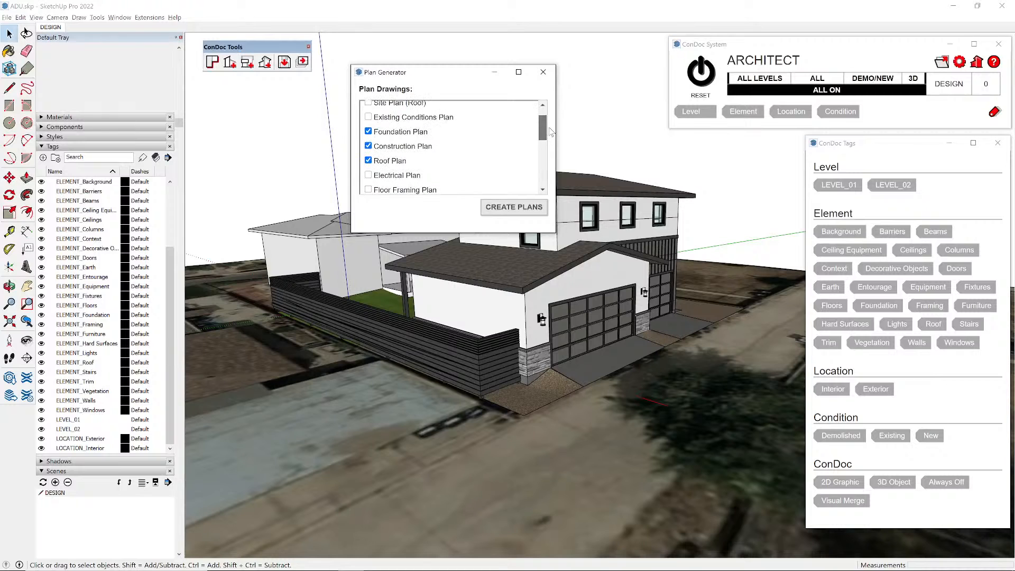
pyautogui.scroll(1, 456, 156)
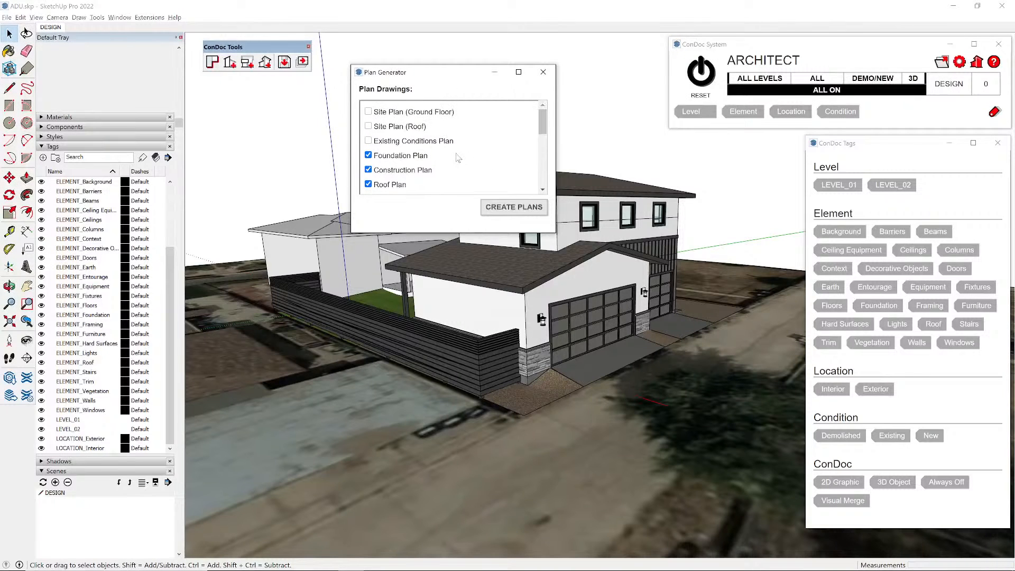
pyautogui.click(67, 148)
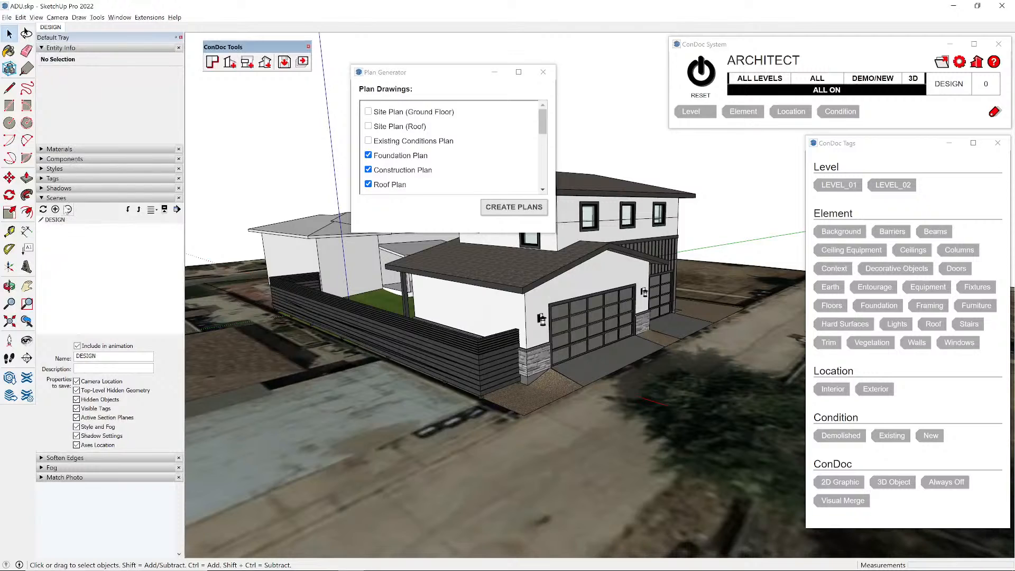
pyautogui.click(518, 208)
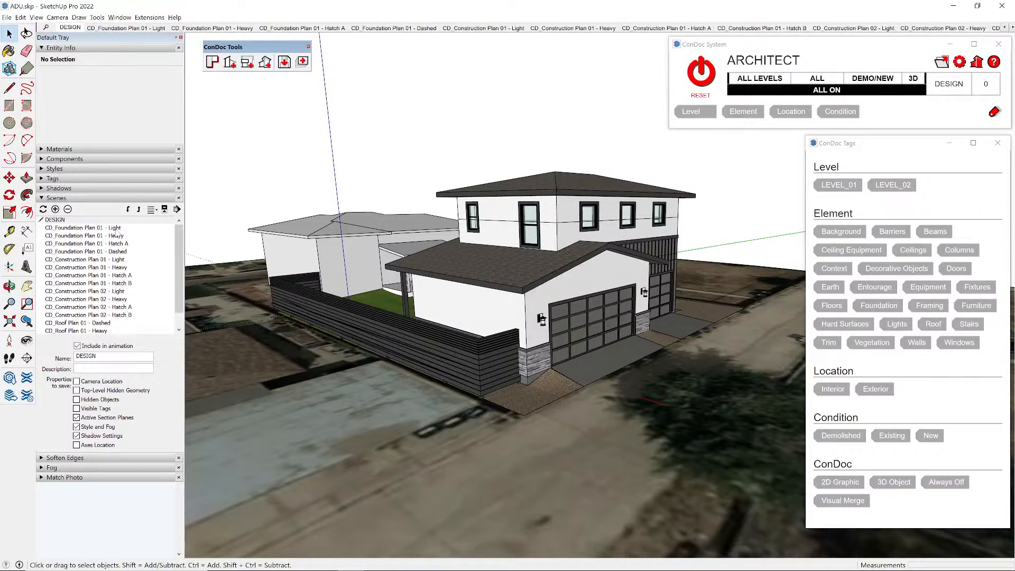
# - View the Foundation Plan 01 scenes for the Light, Heavy and Hatch A viewports
pyautogui.click(129, 29)
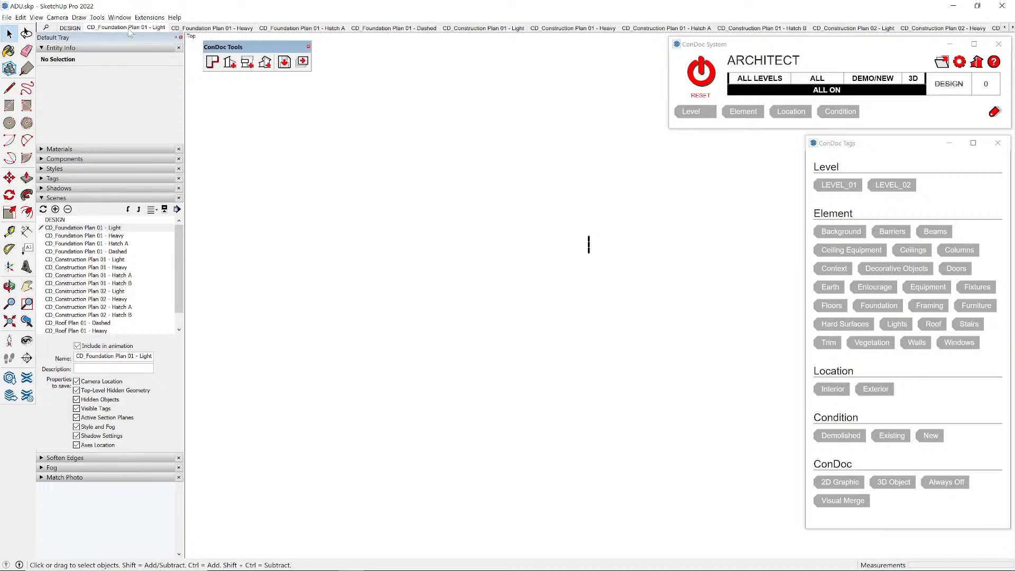
pyautogui.click(202, 30)
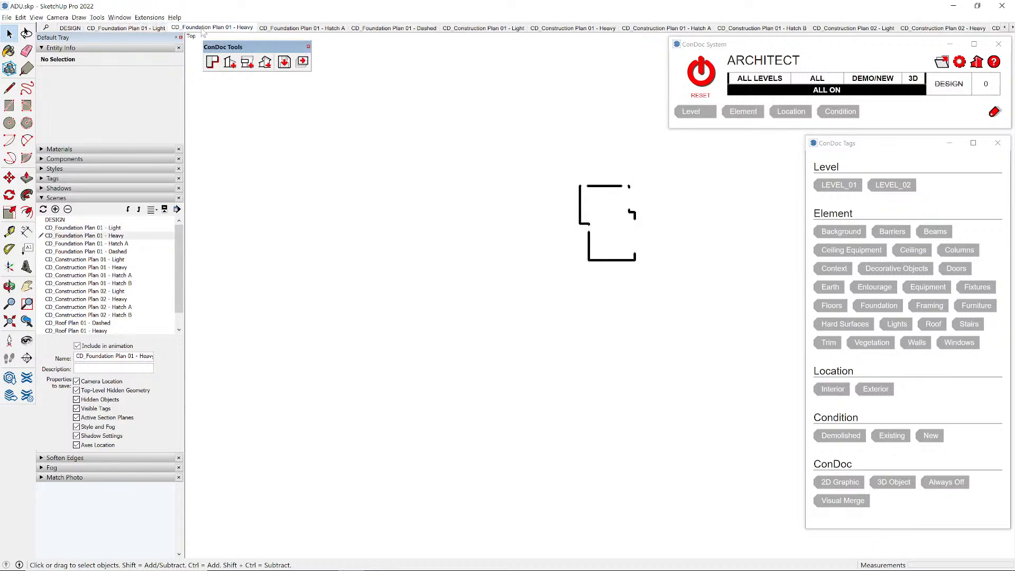
pyautogui.click(277, 30)
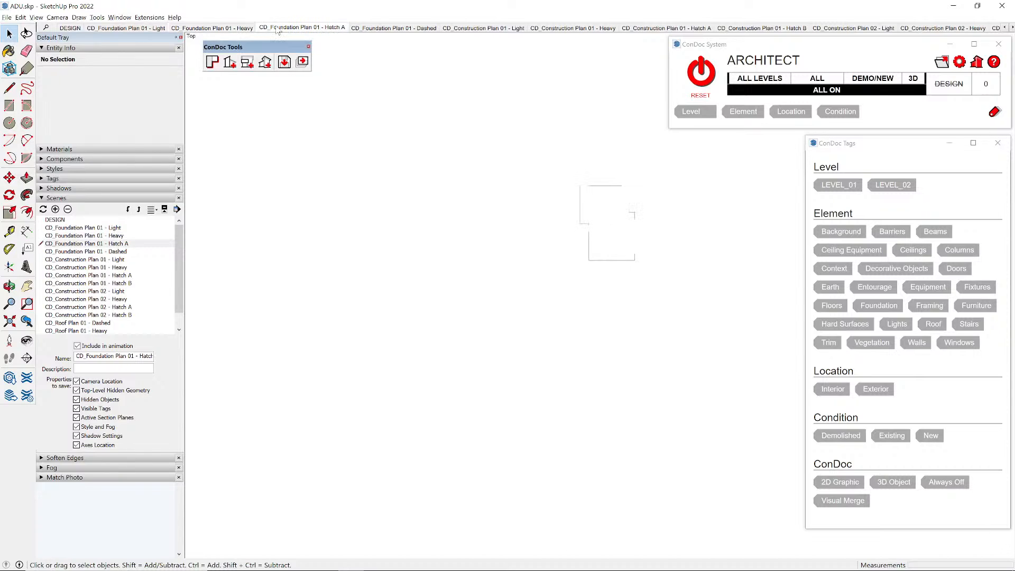
# - Review the Foundation Plan 01 - Dashed and Construction Plan 01 - Heavy scenes
pyautogui.click(393, 30)
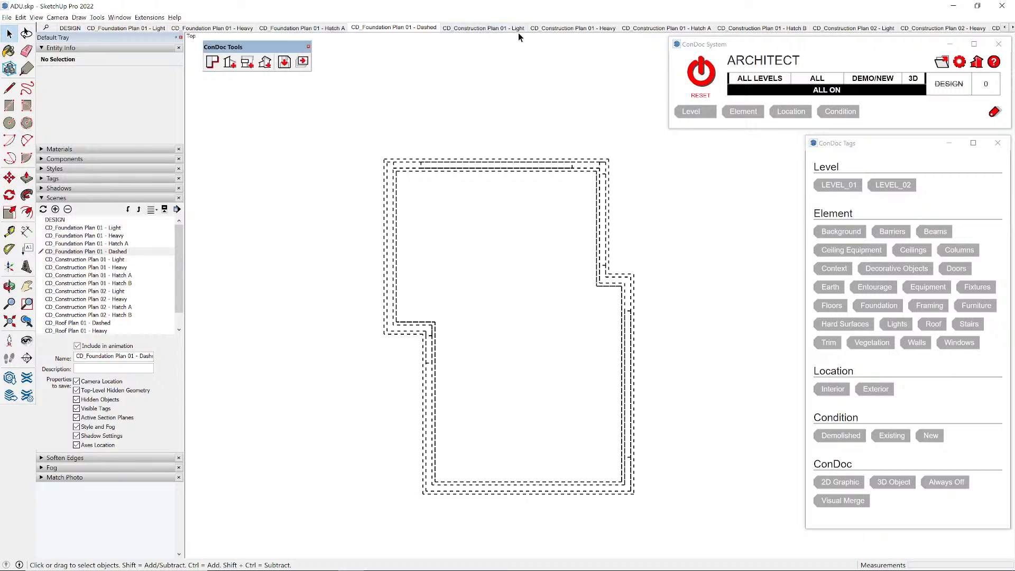
pyautogui.click(559, 33)
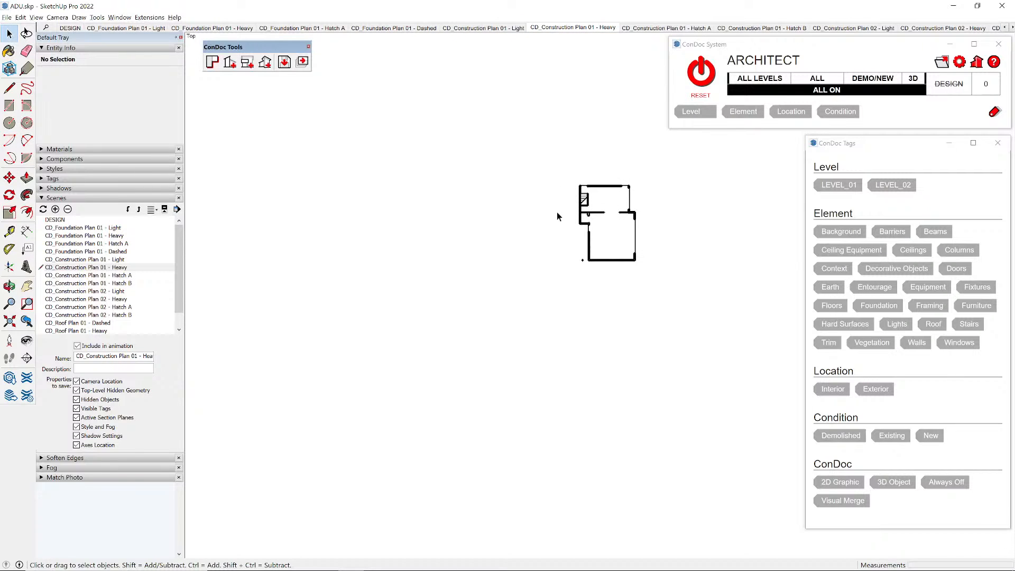
# - Frame the floor plan larger and update the saved camera location of all scenes from CD_Foundation Plan 01 - Light through CD_Roof Plan 01 - Light
pyautogui.scroll(8, 625, 213)
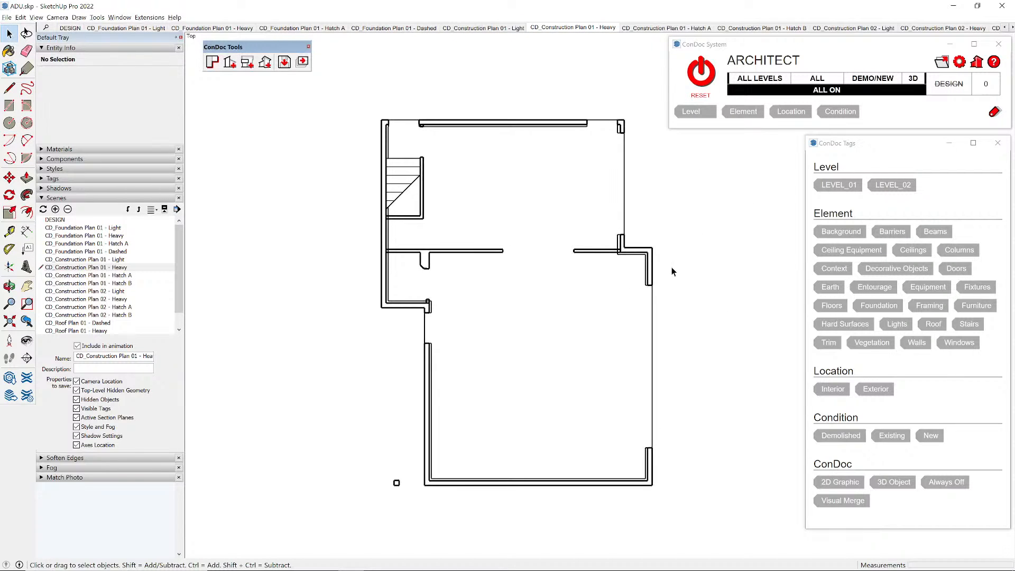
pyautogui.scroll(1, 779, 461)
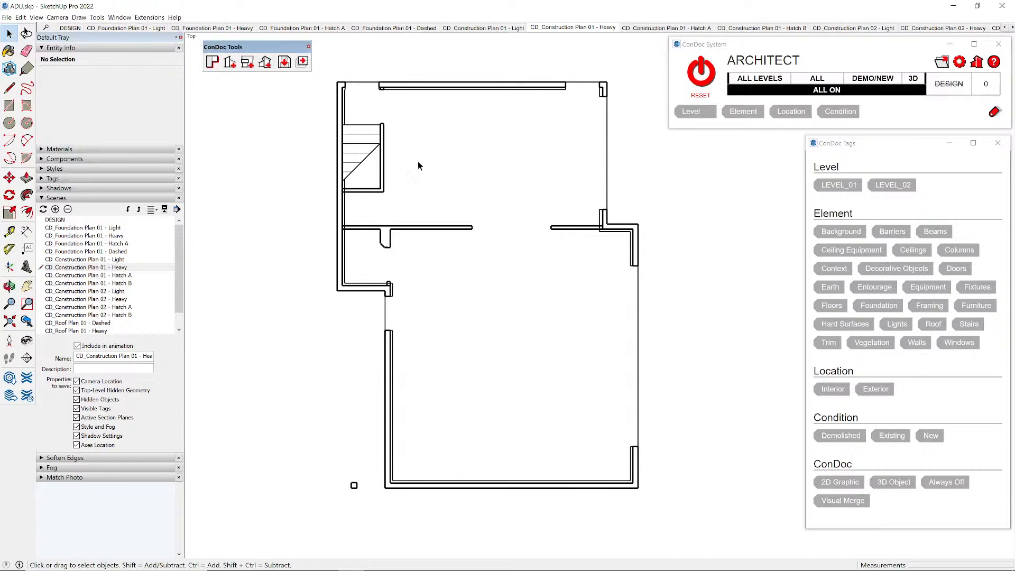
pyautogui.scroll(-8, 597, 171)
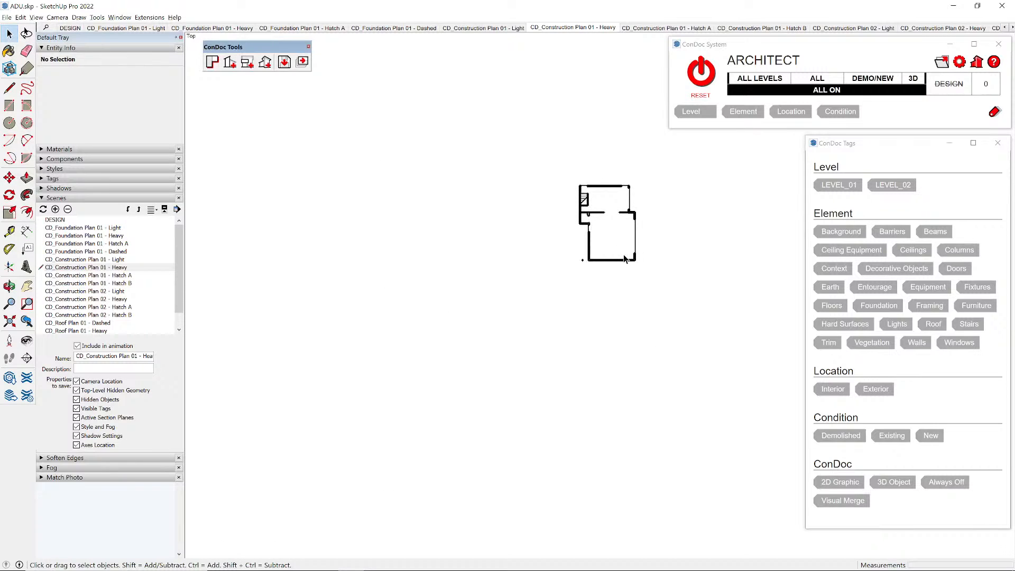
pyautogui.scroll(8, 621, 211)
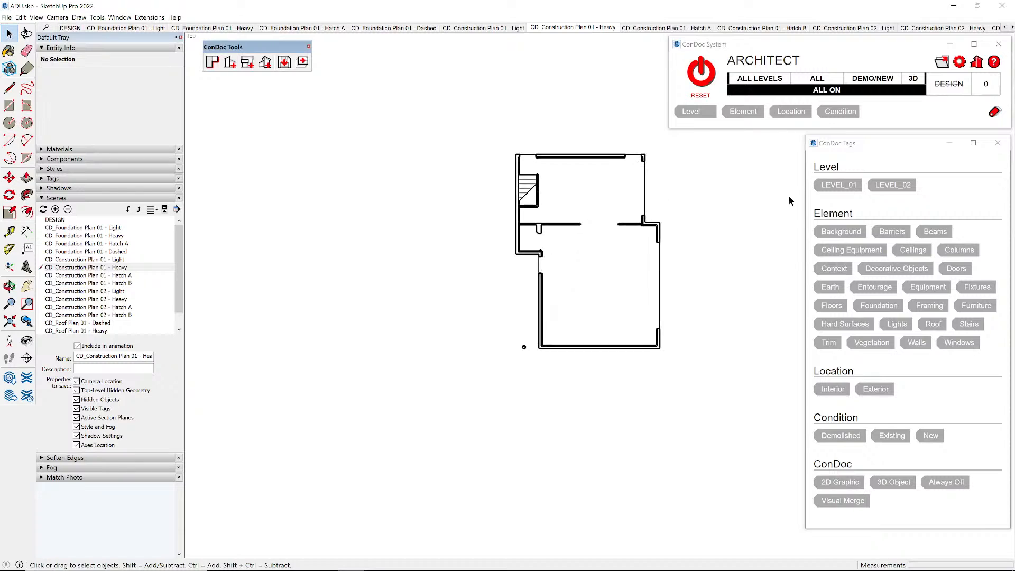
pyautogui.scroll(1, 584, 172)
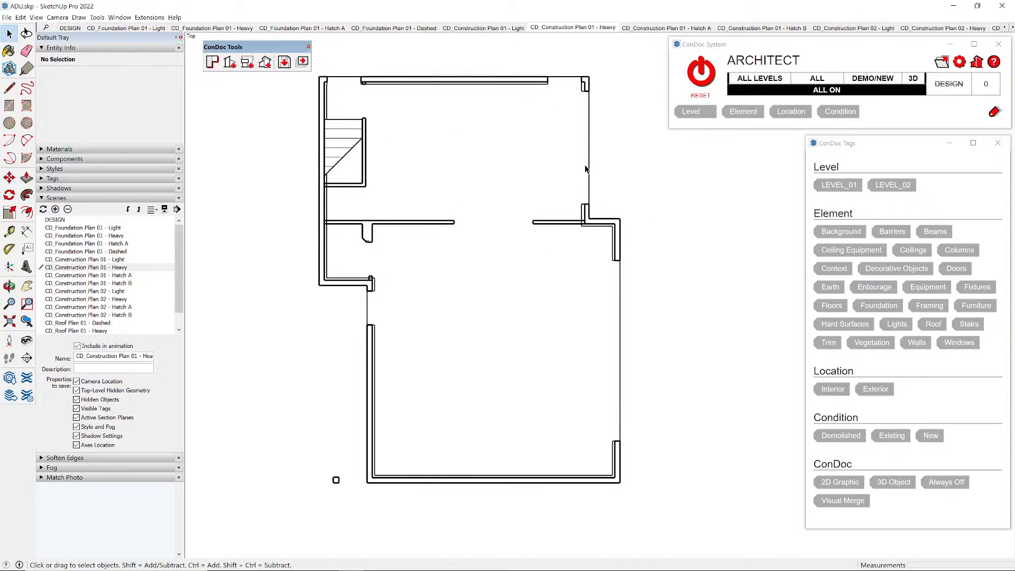
pyautogui.click(100, 228)
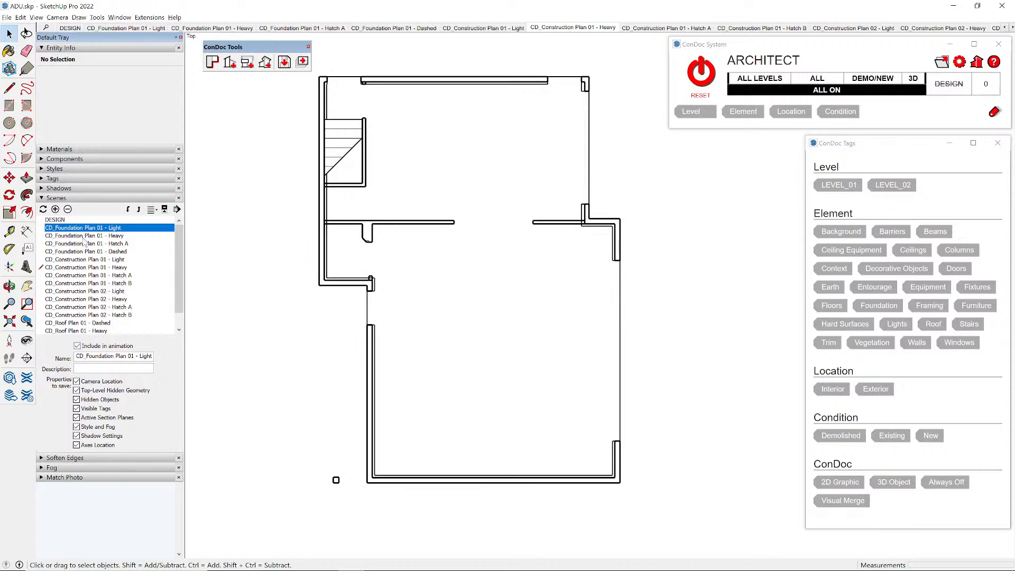
pyautogui.scroll(-2, 83, 238)
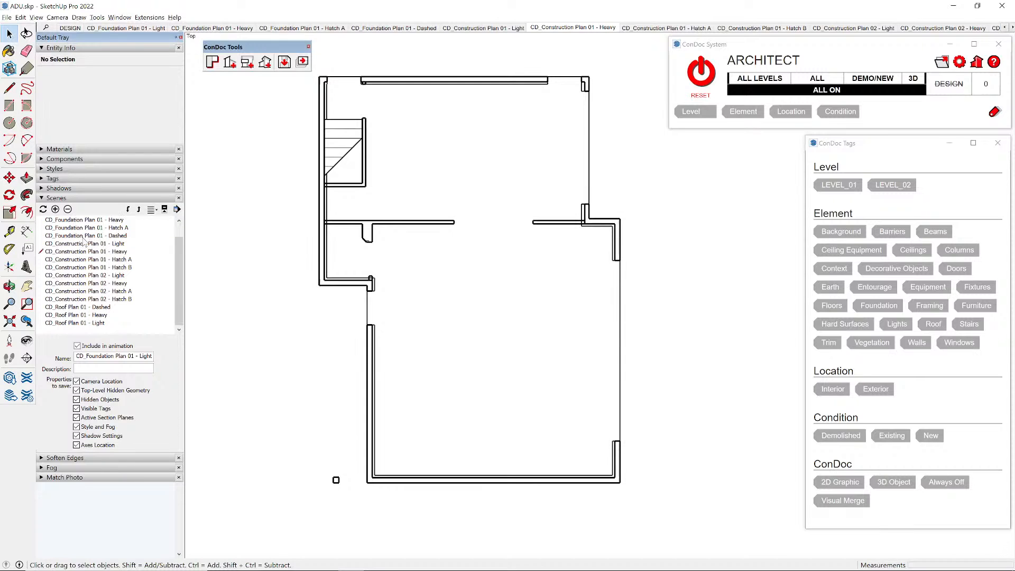
pyautogui.keyDown('shift'); pyautogui.click(81, 323); pyautogui.keyUp('shift')
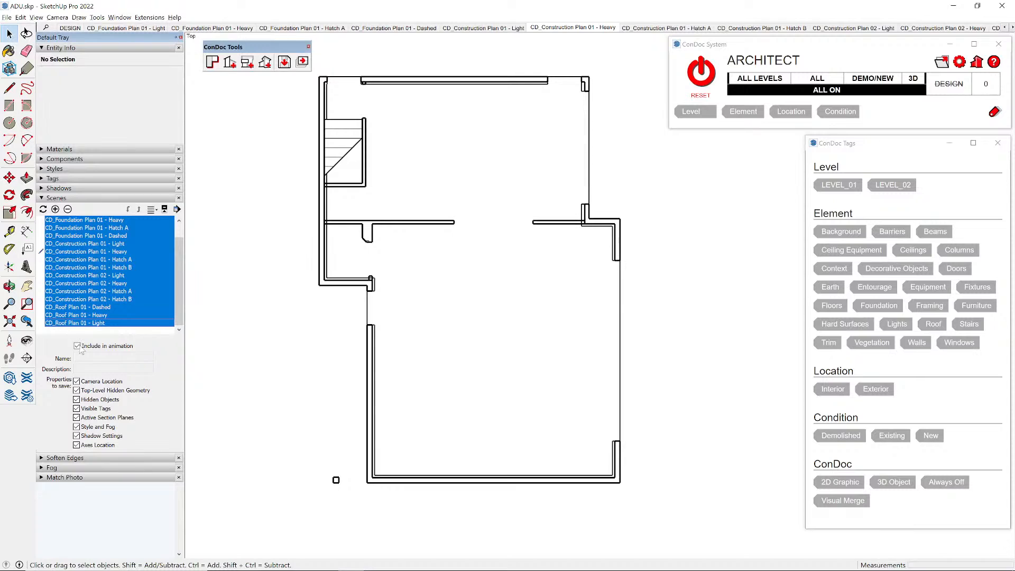
pyautogui.click(77, 381)
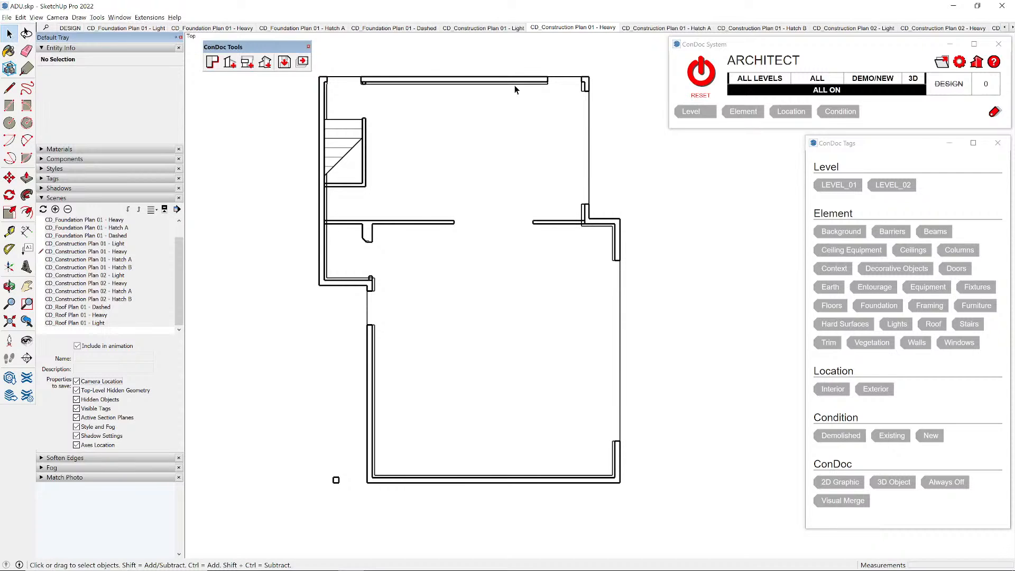
# - Check the framing of the Construction Plan 01, Foundation Plan 01 - Dashed and Roof Plan 01 scenes
pyautogui.click(645, 29)
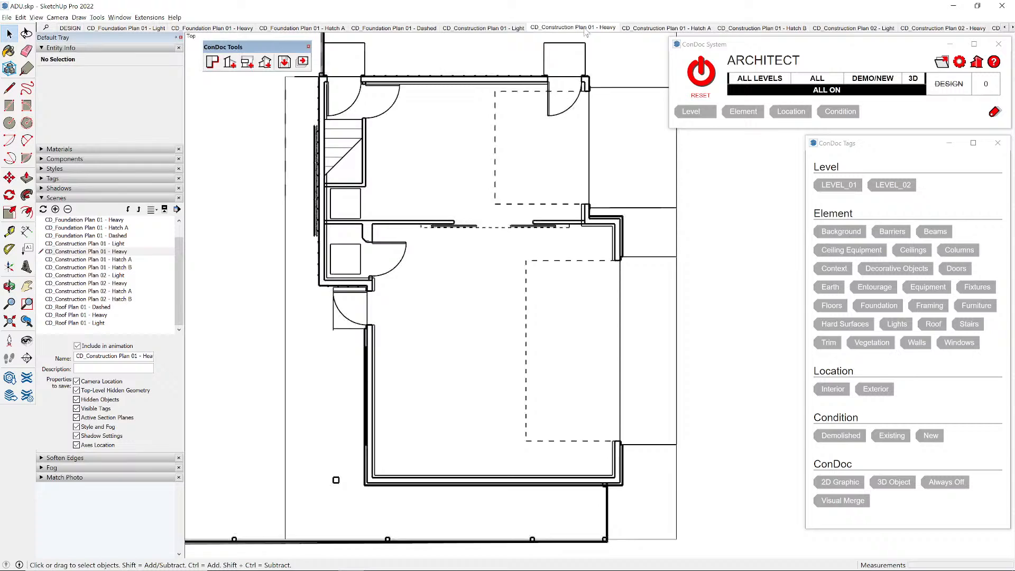
pyautogui.click(483, 27)
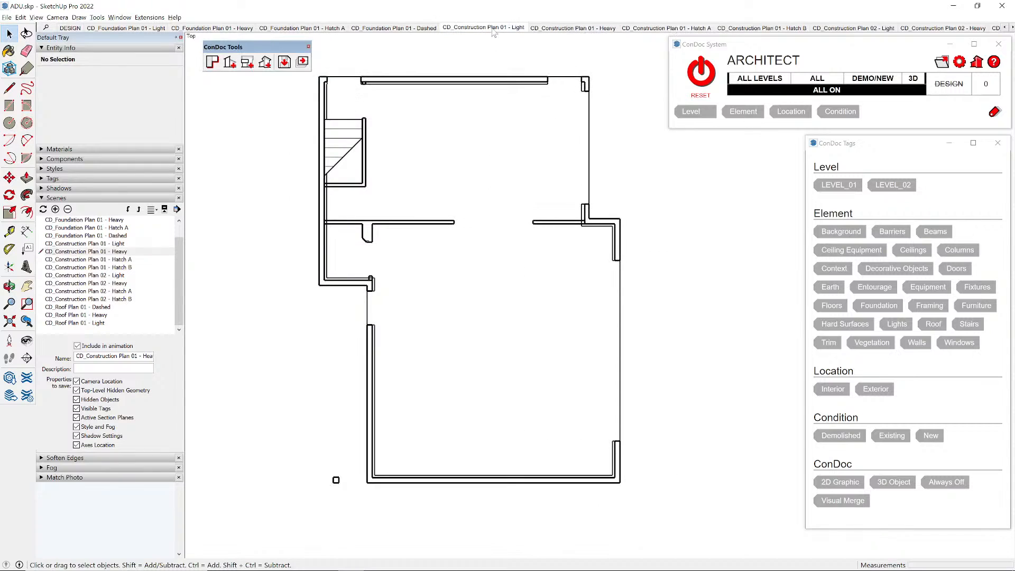
pyautogui.click(423, 29)
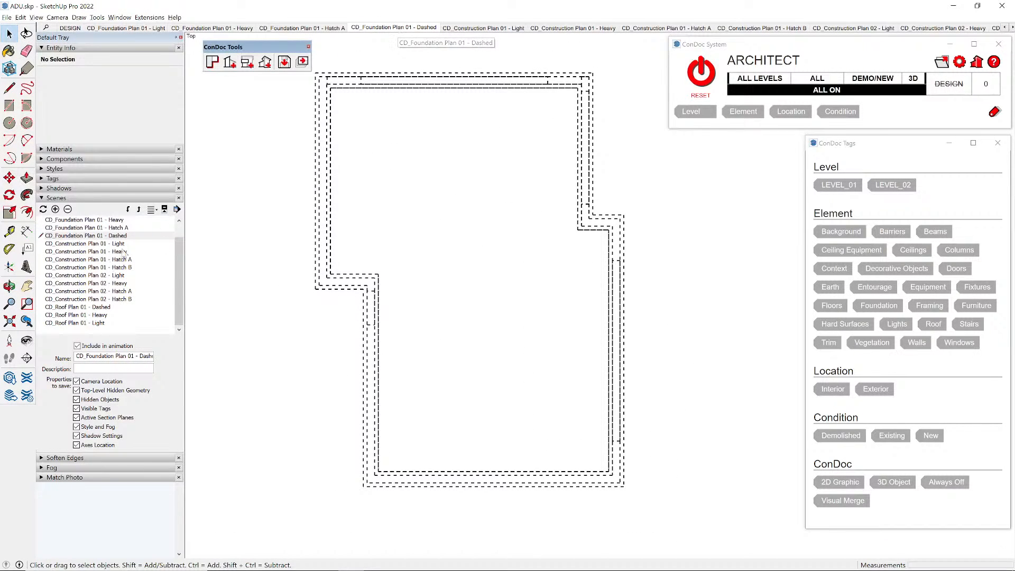
pyautogui.doubleClick(96, 310)
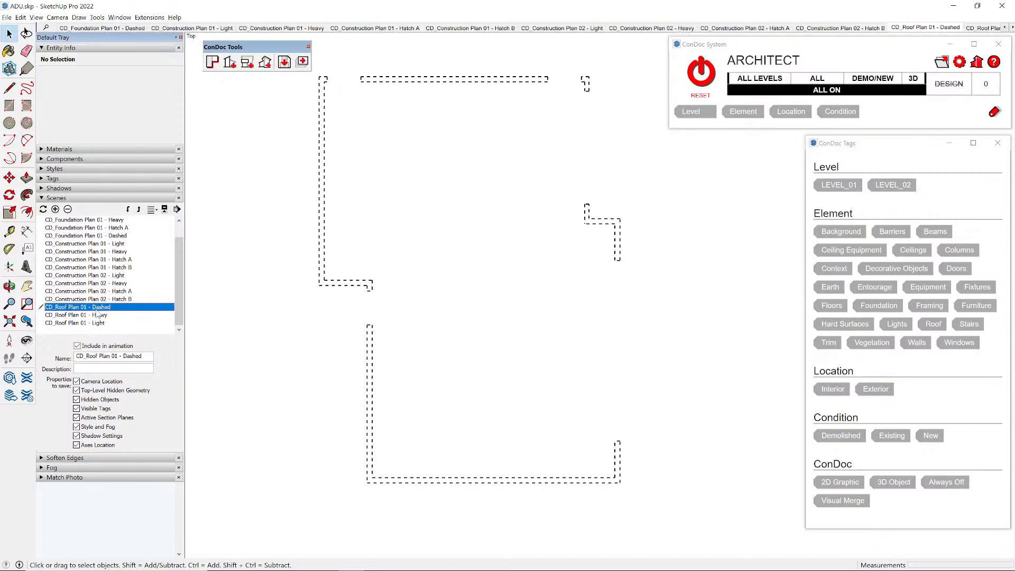
pyautogui.doubleClick(99, 315)
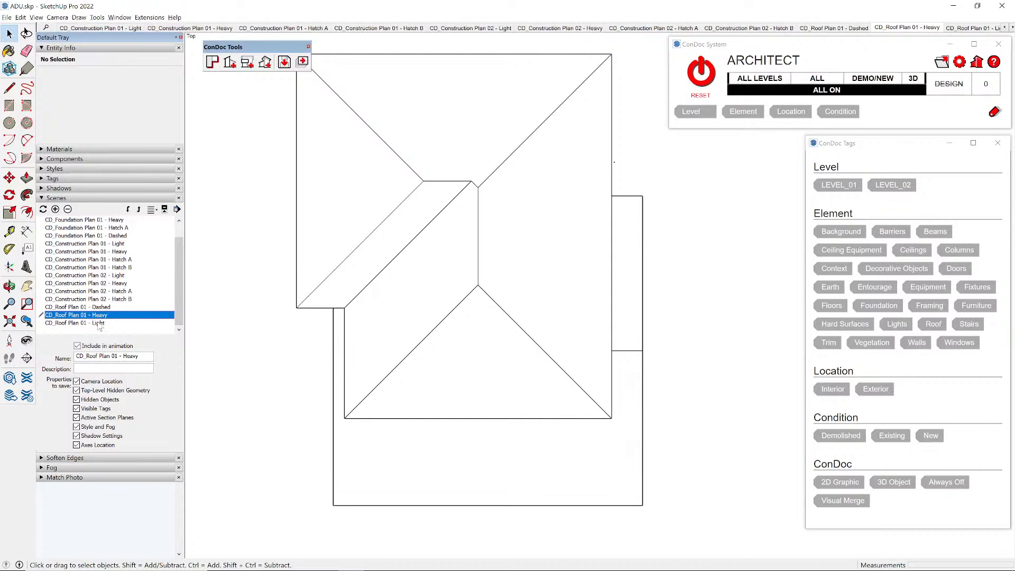
pyautogui.doubleClick(100, 324)
pyautogui.scroll(-8, 403, 306)
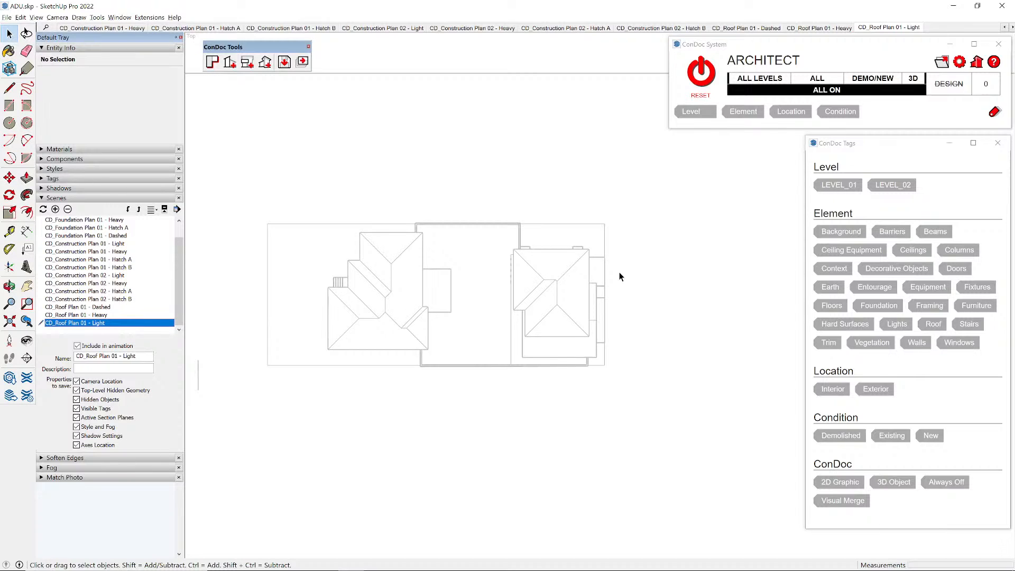
pyautogui.scroll(3, 517, 310)
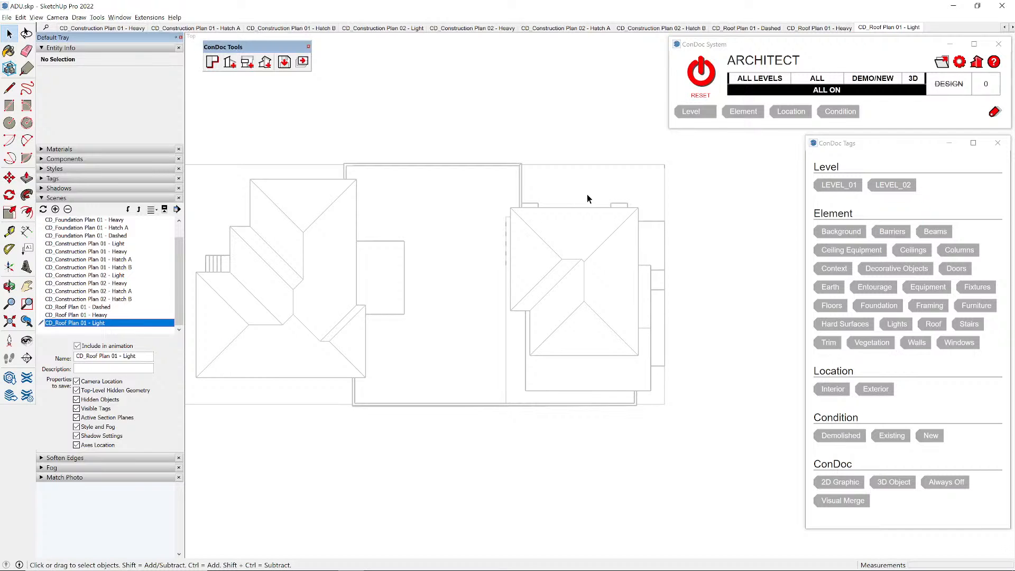
# - Reset to the DESIGN view and create CAD Elevation (Shadows) scenes for the gabled garage front of the building
pyautogui.click(692, 77)
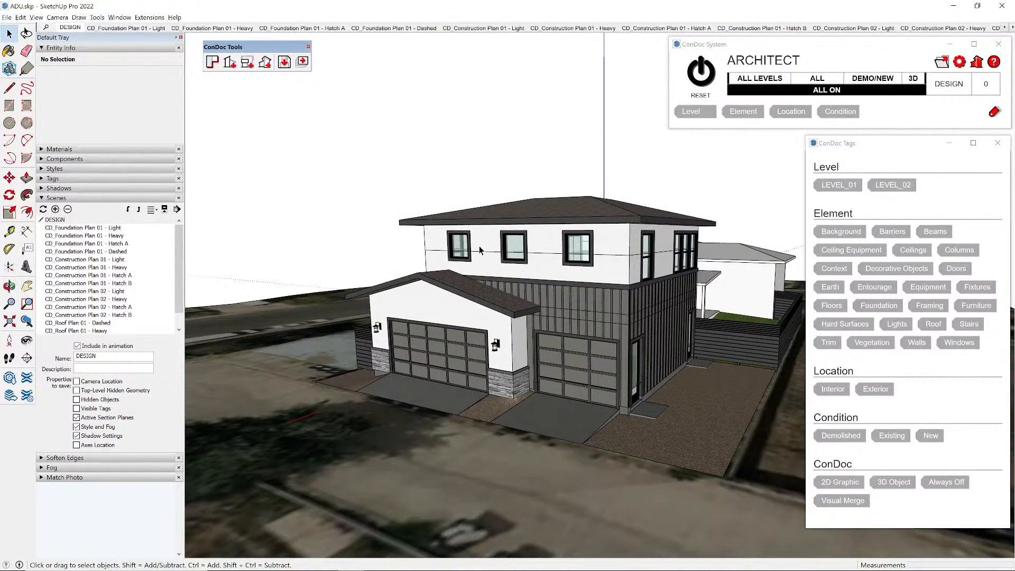
pyautogui.scroll(2, 519, 321)
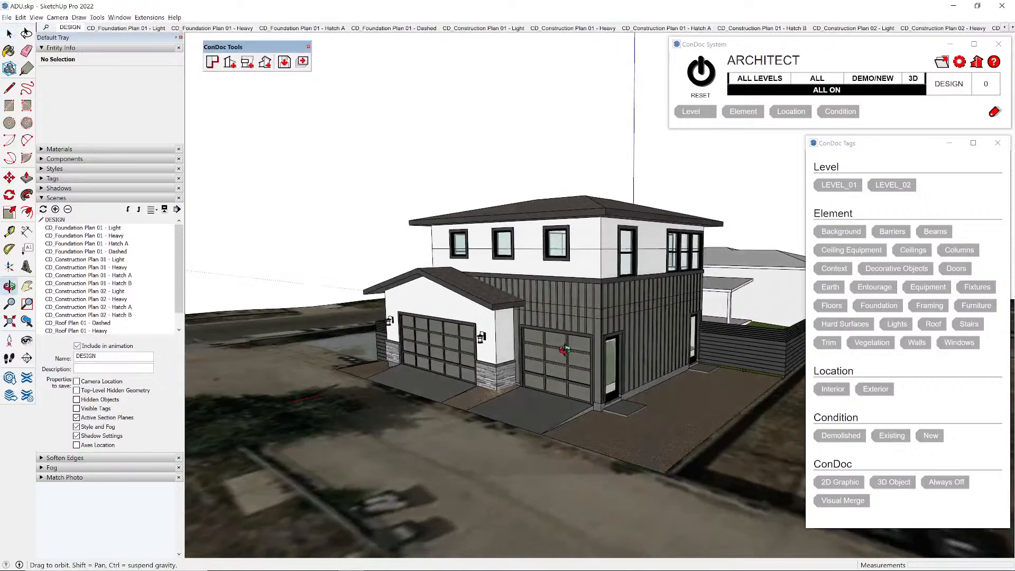
pyautogui.click(245, 66)
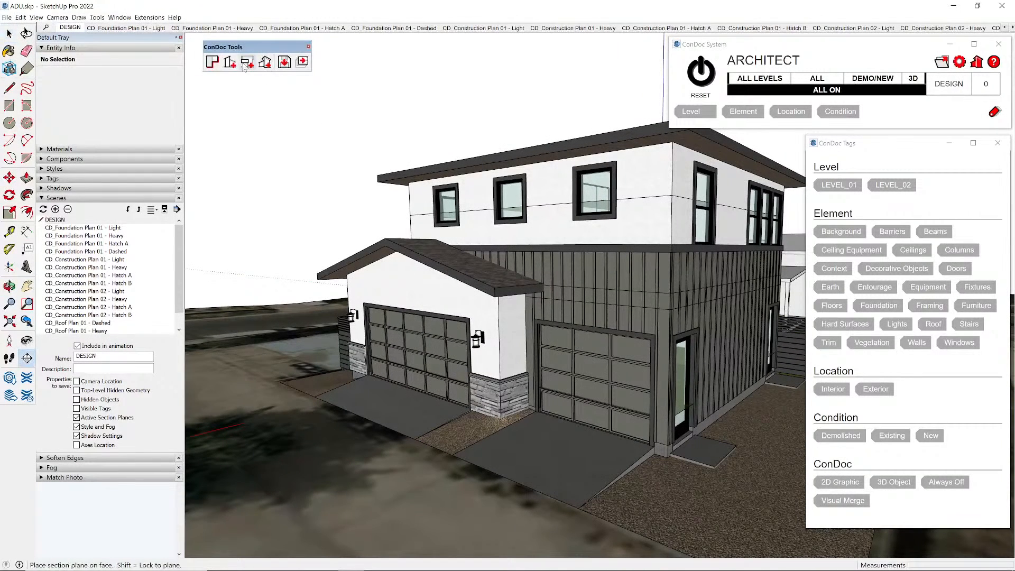
pyautogui.click(389, 300)
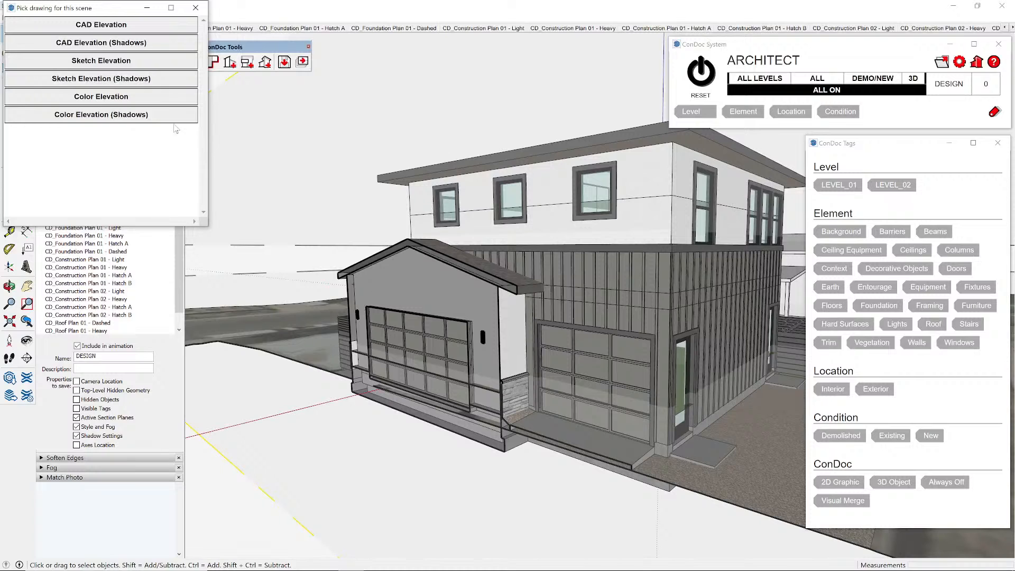
pyautogui.click(128, 43)
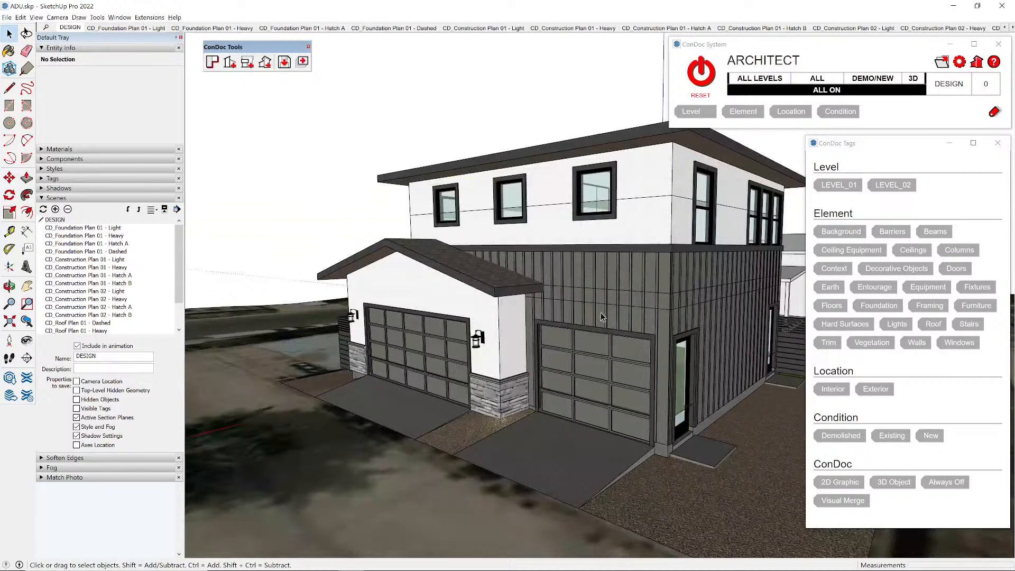
# - Create CAD Elevation (Shadows) scenes for the side wall around the corner from the garage doors
pyautogui.click(247, 66)
pyautogui.click(731, 188)
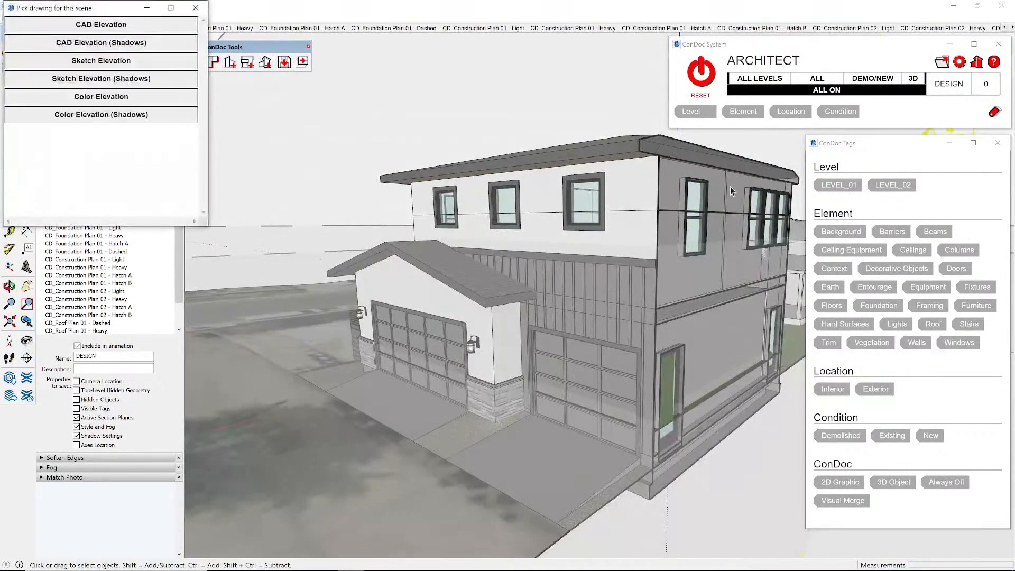
pyautogui.click(122, 44)
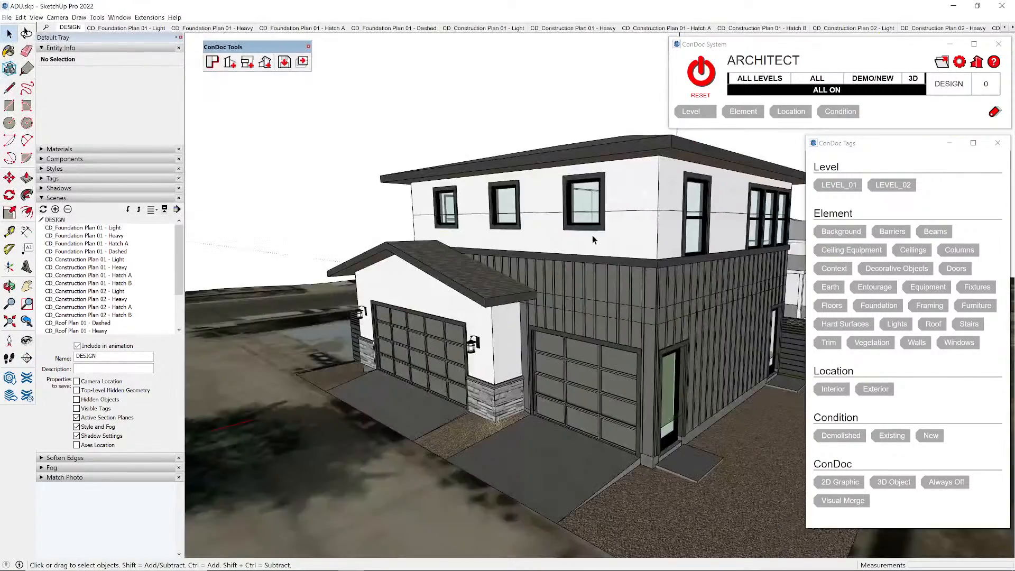
# - Create CAD Elevation (Shadows) scenes for the rear wall with the green trellis
pyautogui.moveTo(680, 255)
pyautogui.mouseDown(button='middle')
pyautogui.moveTo(532, 288)
pyautogui.moveTo(256, 262)
pyautogui.mouseUp(button='middle')
pyautogui.scroll(-4, 256, 261)
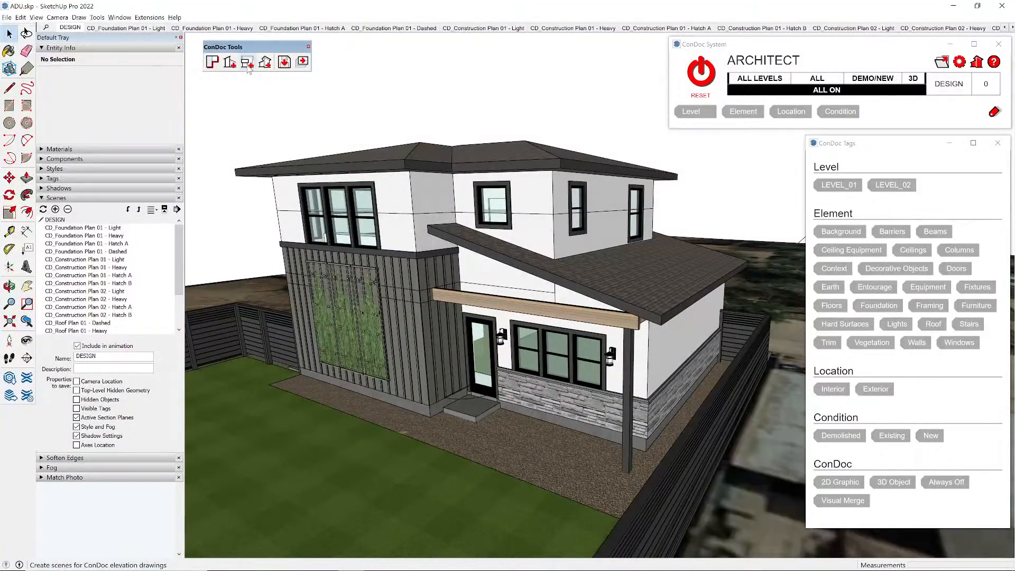
pyautogui.click(247, 62)
pyautogui.click(373, 189)
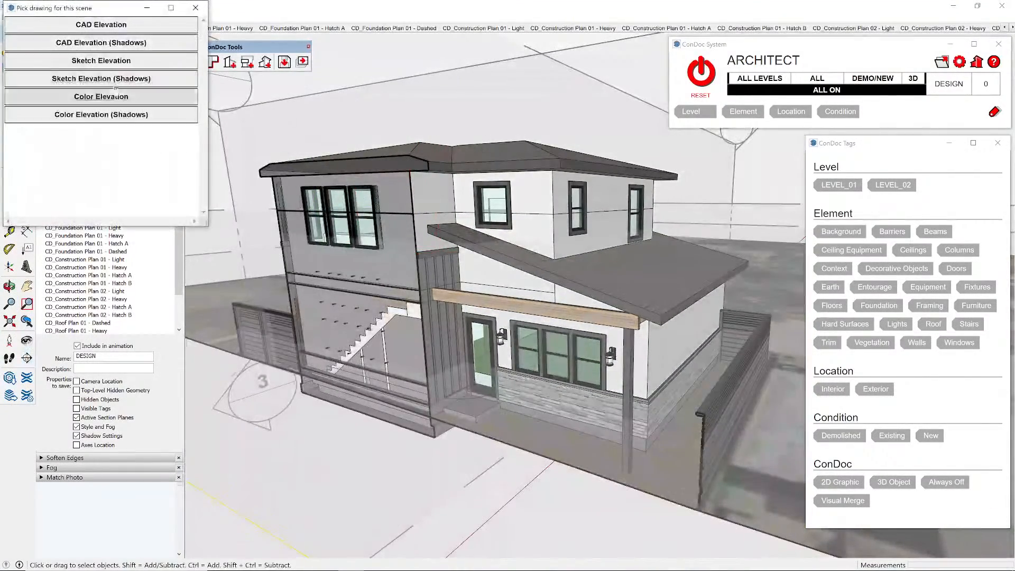
pyautogui.click(77, 57)
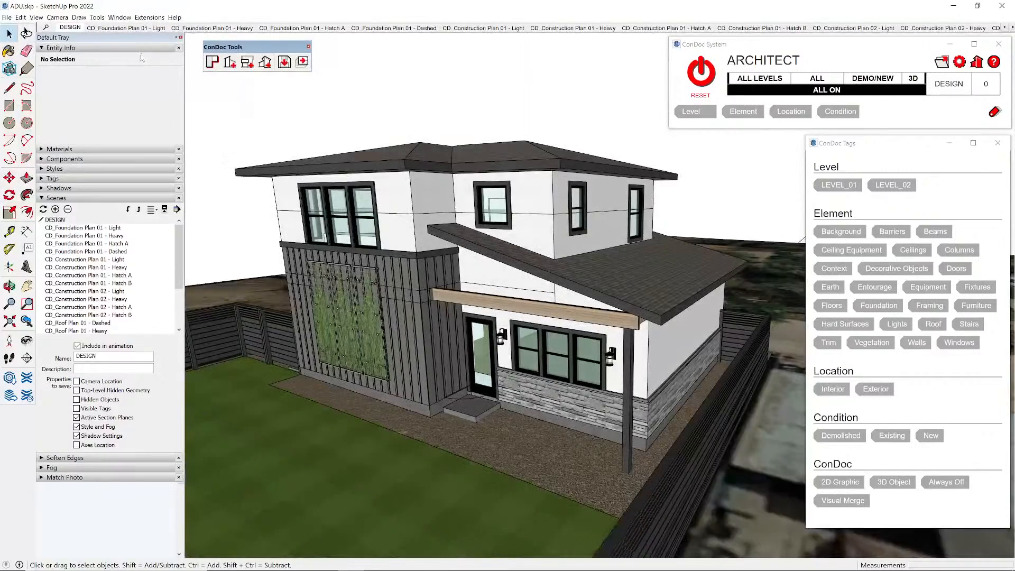
# - Create CAD Elevation (Shadows) scenes for the remaining side, using the single-storey wall with the stone base
pyautogui.click(247, 63)
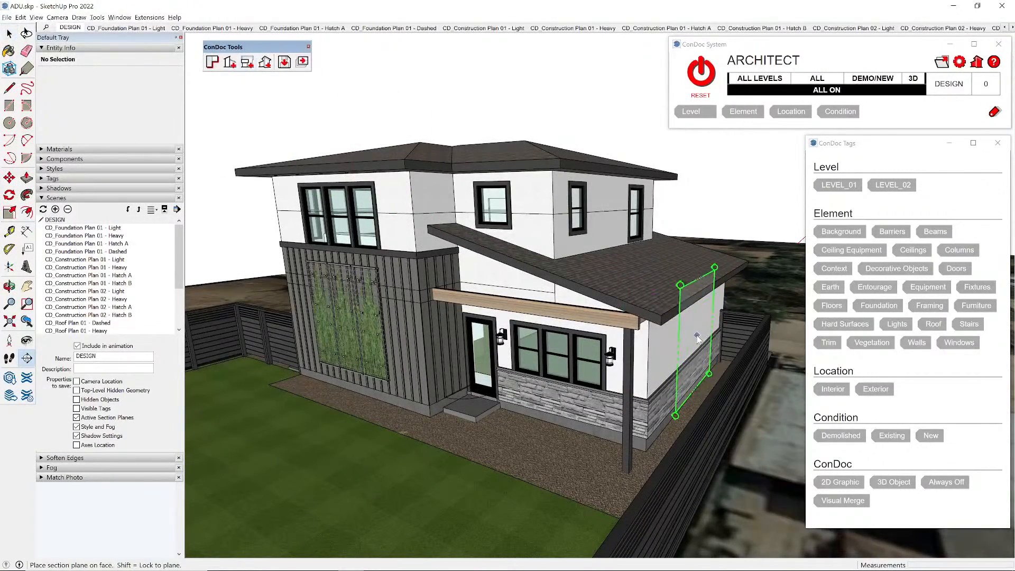
pyautogui.click(697, 338)
pyautogui.click(117, 49)
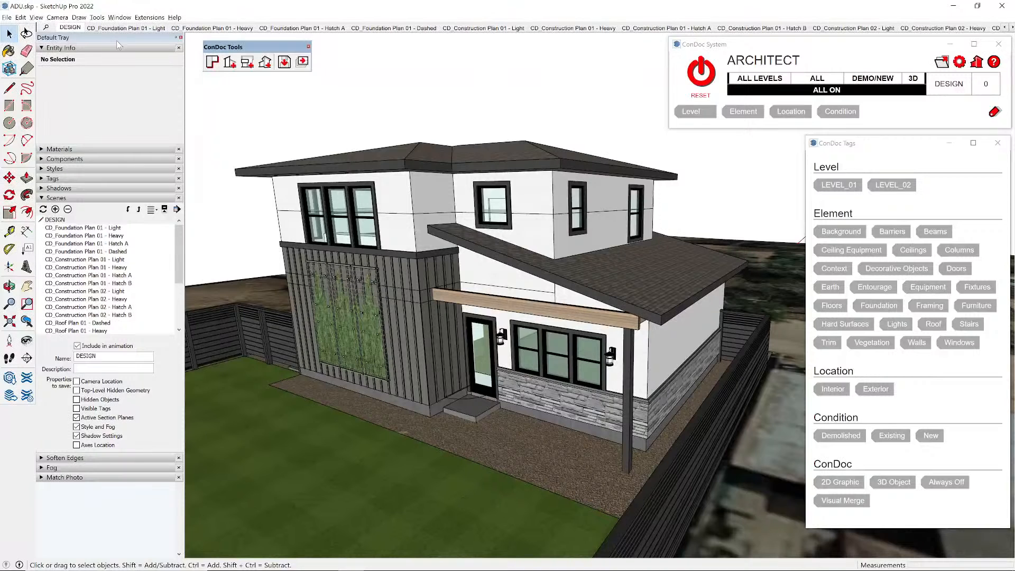
# - Show the CD_CAD Elevation (Shadows) 01 - Primary scene and close the ConDoc Tags window
pyautogui.scroll(-3, 151, 278)
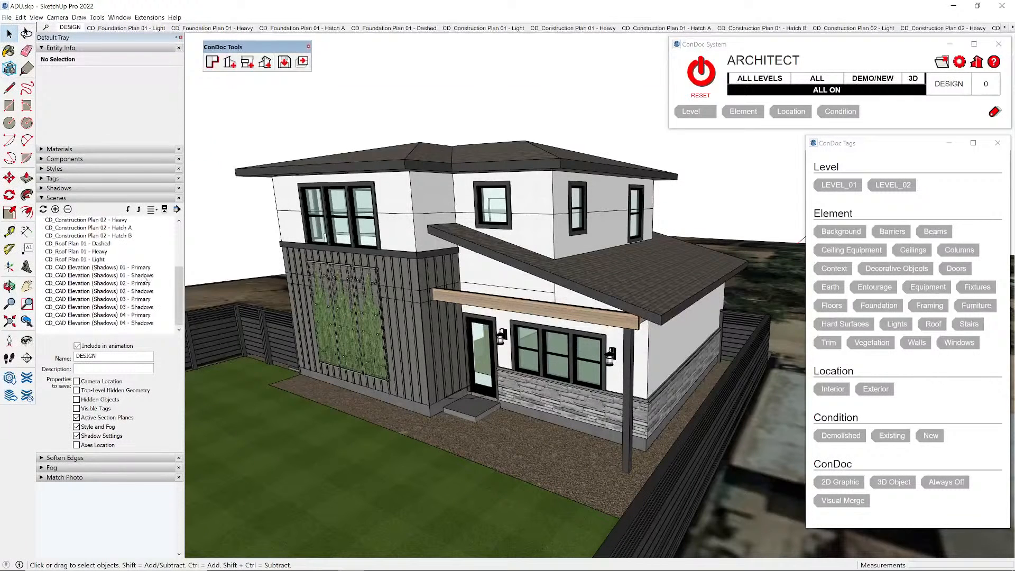
pyautogui.click(106, 267)
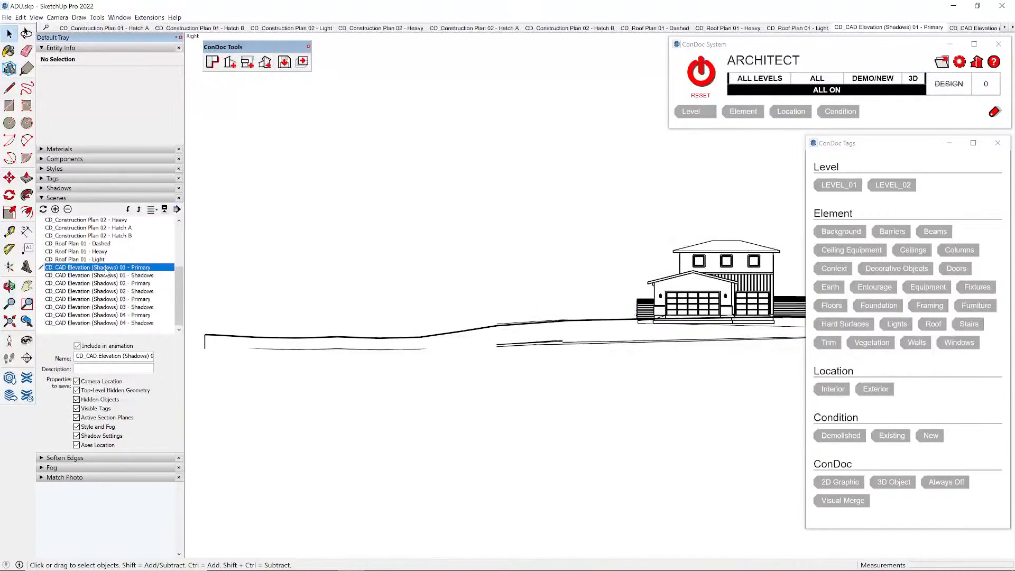
pyautogui.click(997, 146)
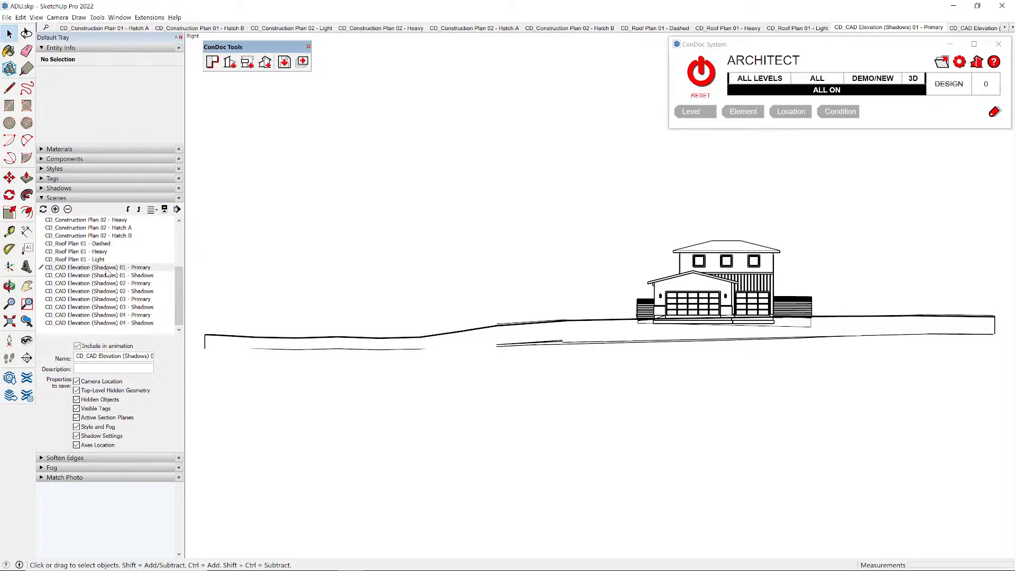
# - Show the CD_CAD Elevation (Shadows) 01 - Shadows scene and open its LINE DRAWING - Dot Screen style for editing
pyautogui.click(143, 277)
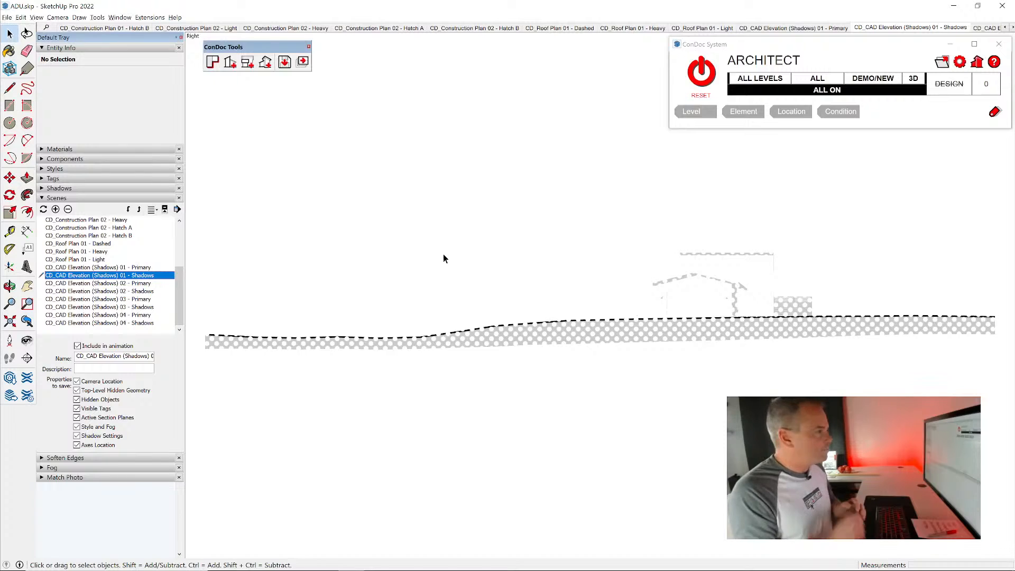
pyautogui.click(71, 168)
pyautogui.click(67, 220)
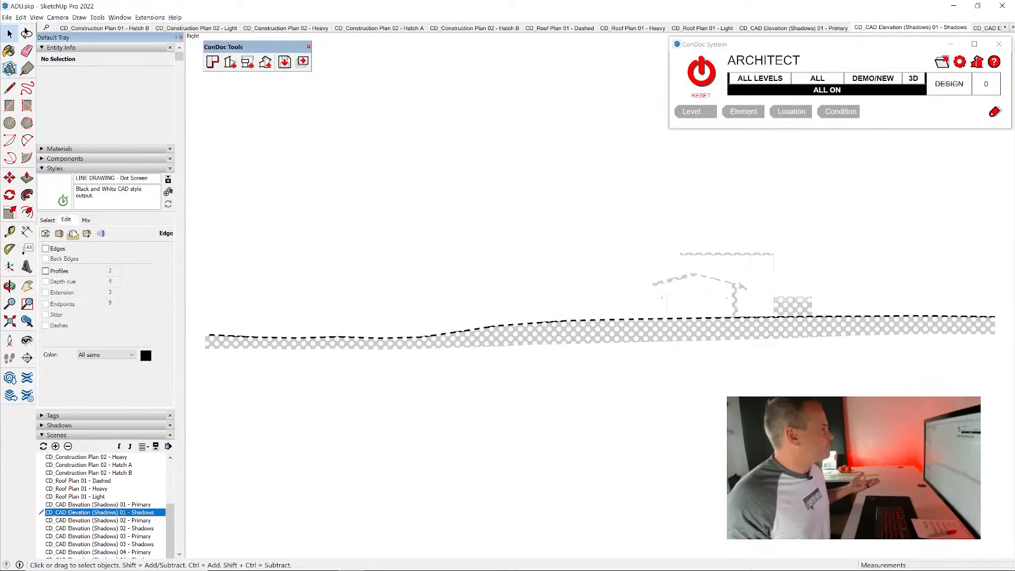
# - Try removing the BD_Dot Screen watermark from the LINE DRAWING - Dot Screen style
pyautogui.click(87, 234)
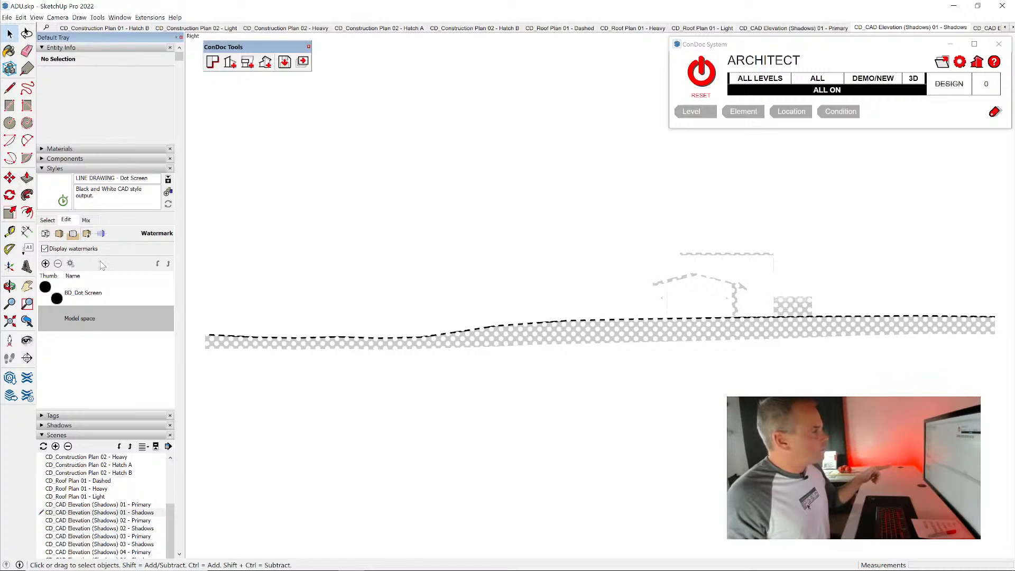
pyautogui.click(96, 295)
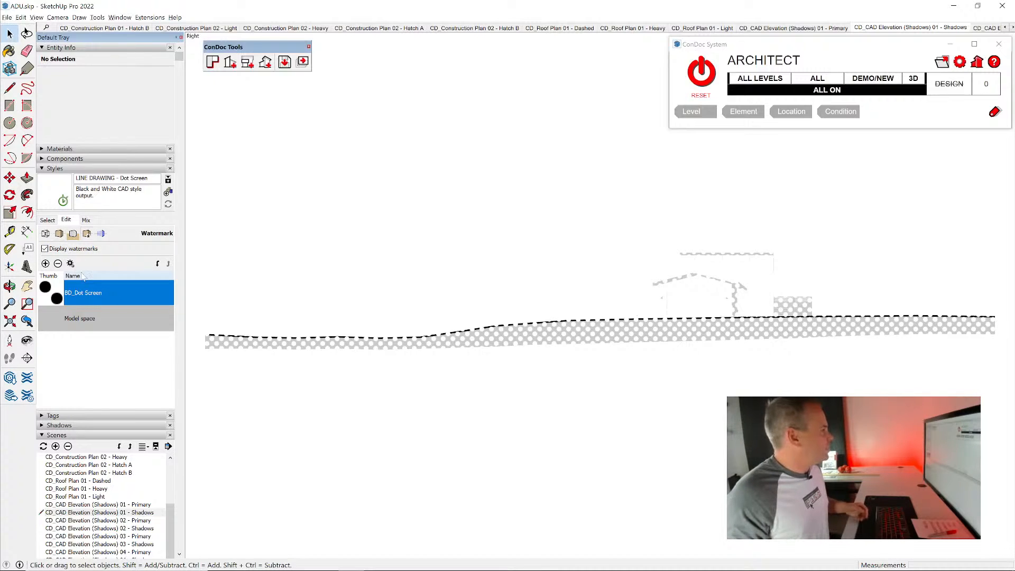
pyautogui.click(58, 263)
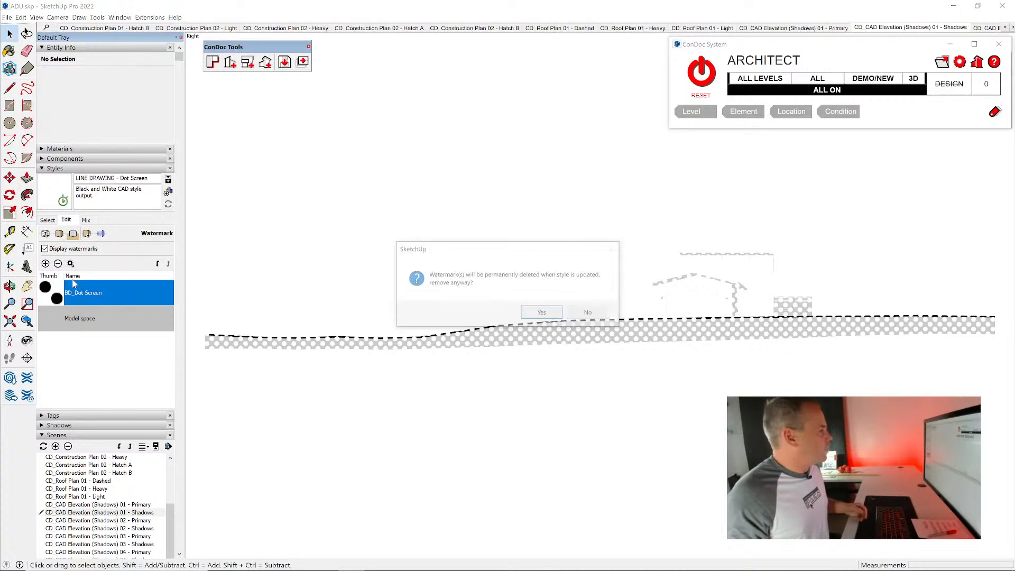
pyautogui.click(543, 313)
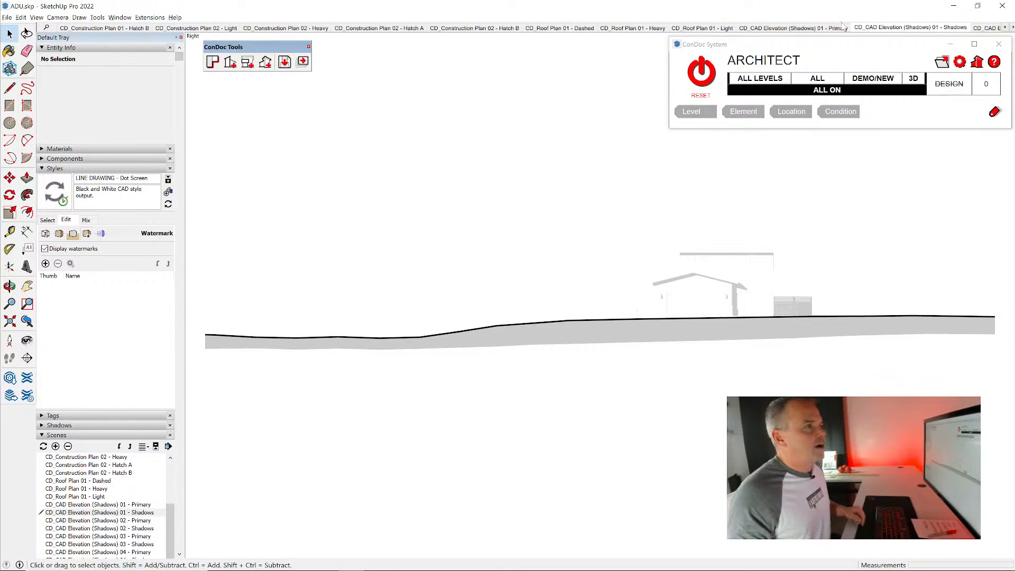
# - Restore the style by reloading the CD_CAD Elevation (Shadows) 01 - Shadows scene, and turn off its watermark display
pyautogui.click(790, 28)
pyautogui.click(908, 27)
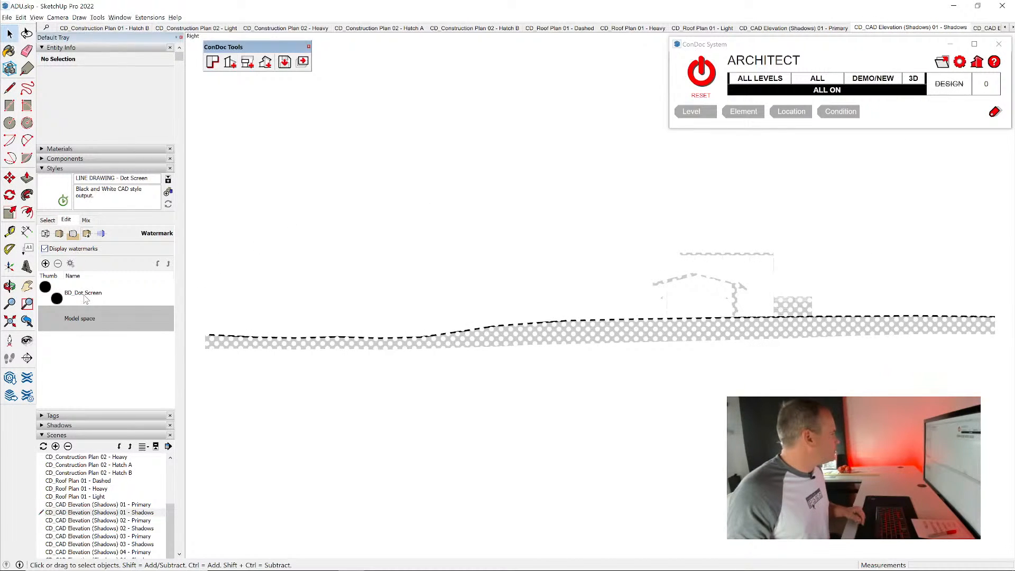
pyautogui.click(72, 249)
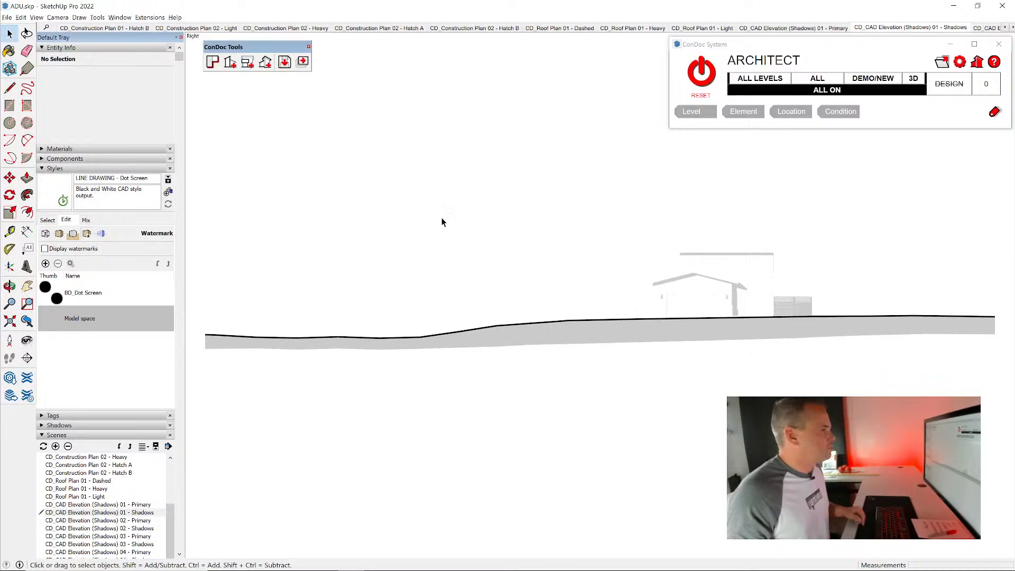
# - Frame the garage-door elevation closely in CD_CAD Elevation (Shadows) 01 - Primary and re-save the camera location for both 01 scenes
pyautogui.click(819, 29)
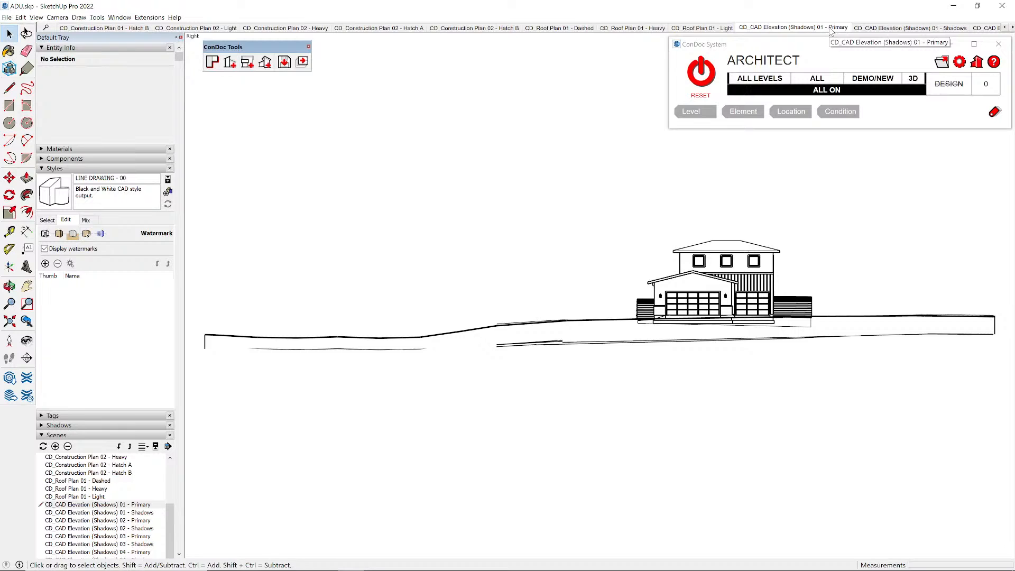
pyautogui.scroll(5, 760, 300)
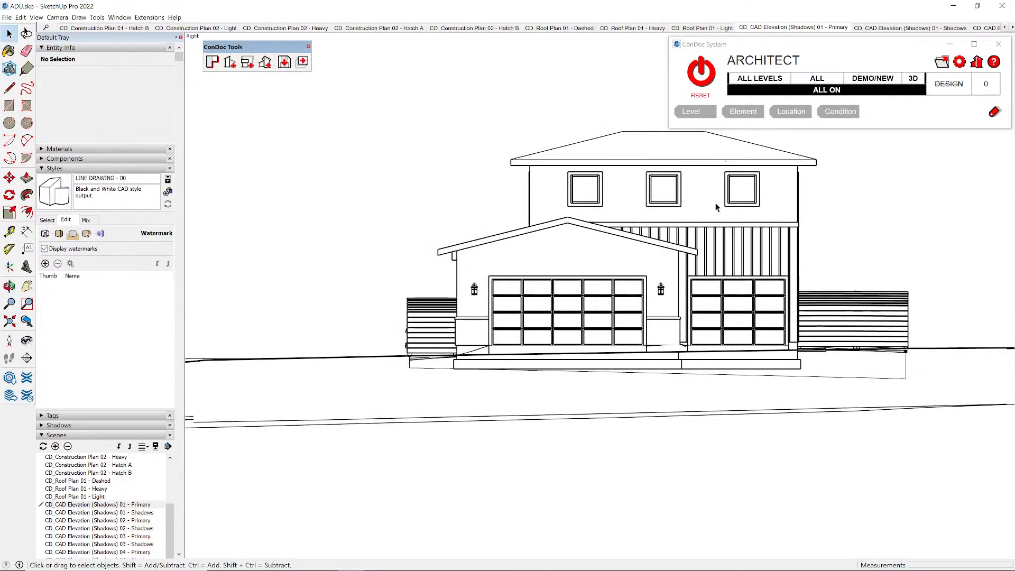
pyautogui.click(99, 168)
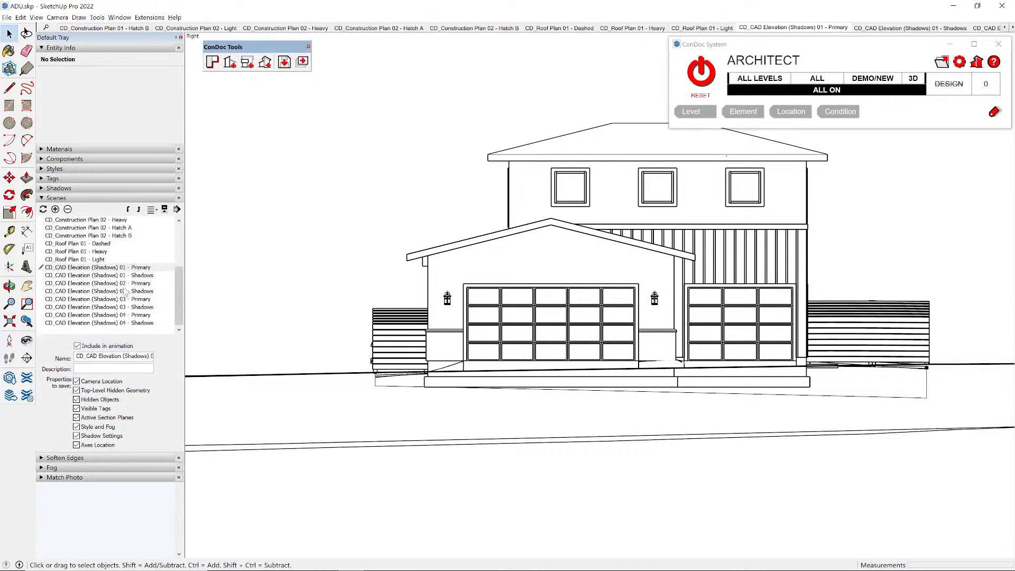
pyautogui.scroll(1, 838, 171)
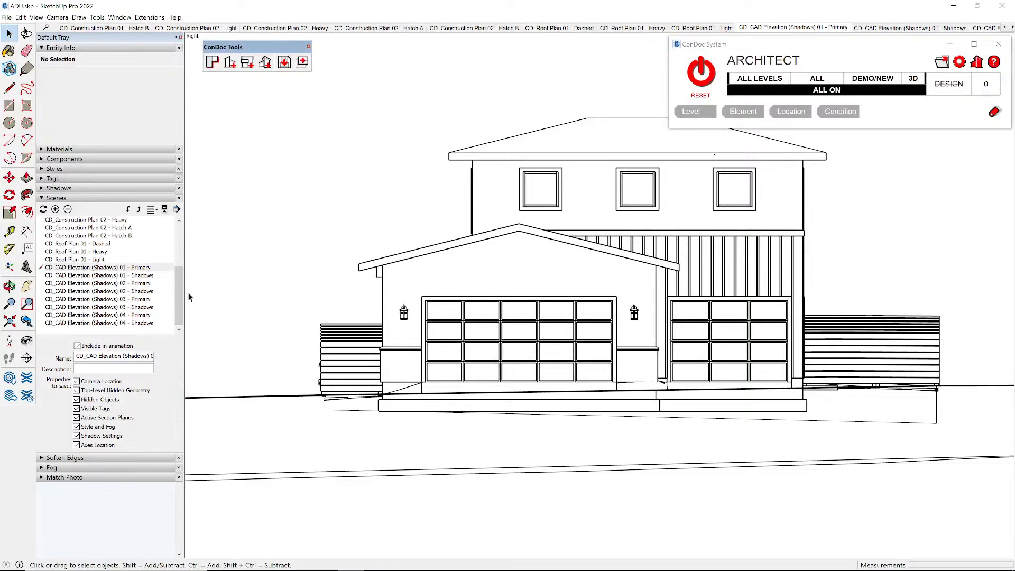
pyautogui.keyDown('shift'); pyautogui.click(139, 277); pyautogui.keyUp('shift')
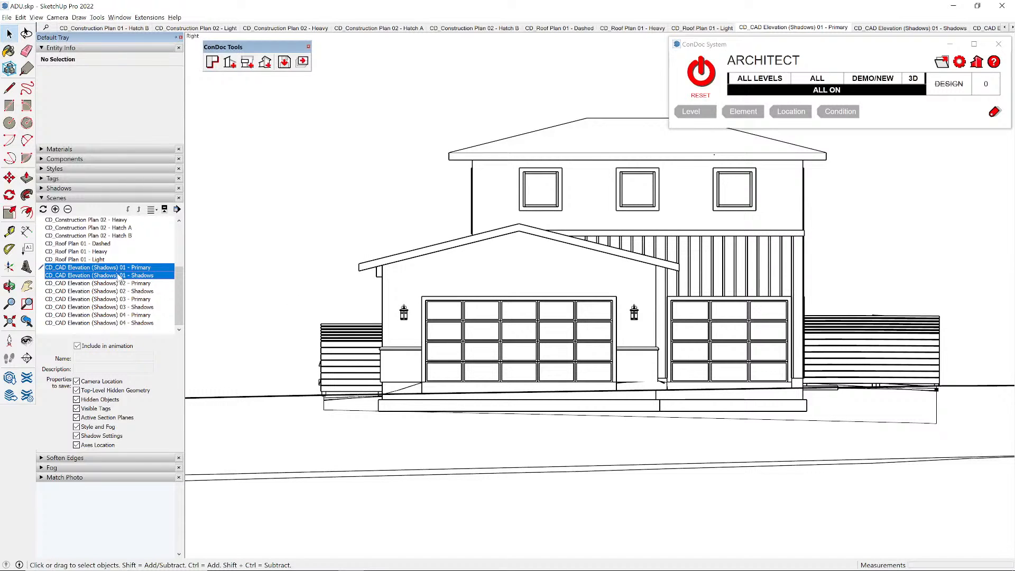
pyautogui.click(91, 385)
pyautogui.click(92, 385)
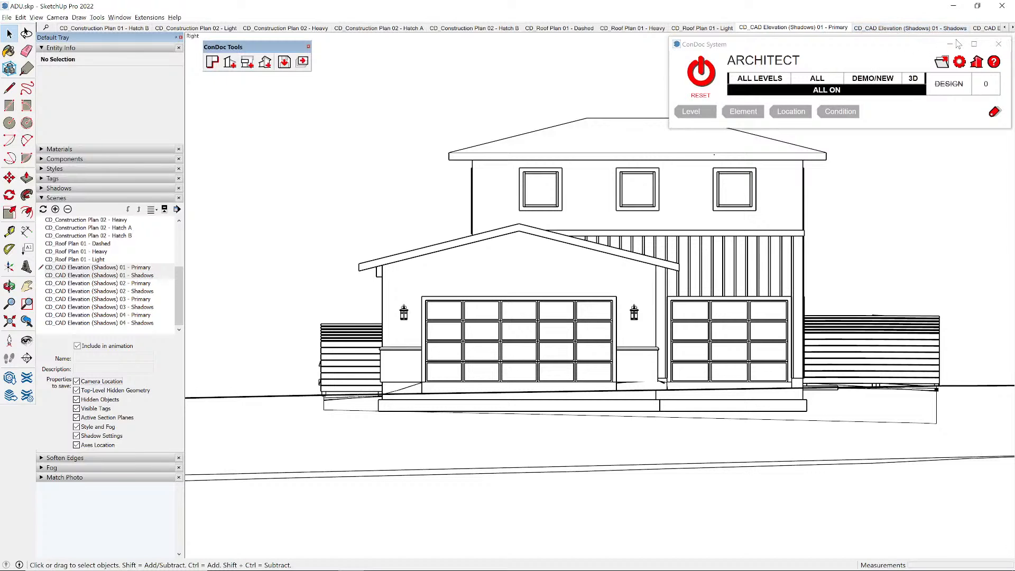
# - Frame the house closely in CD_CAD Elevation (Shadows) 02 - Primary and re-save the camera location for both 02 scenes
pyautogui.doubleClick(132, 284)
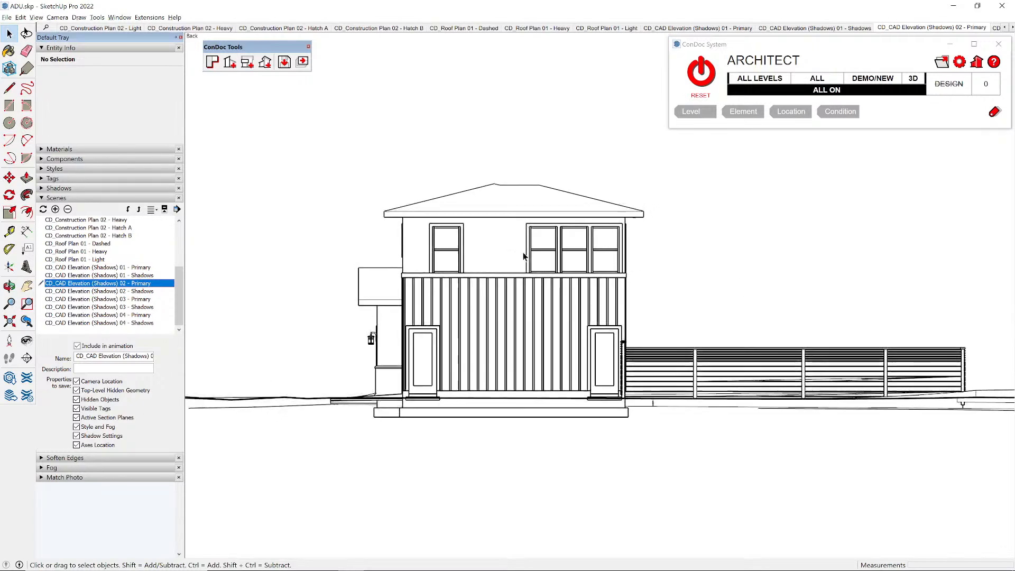
pyautogui.keyDown('shift'); pyautogui.click(143, 292); pyautogui.keyUp('shift')
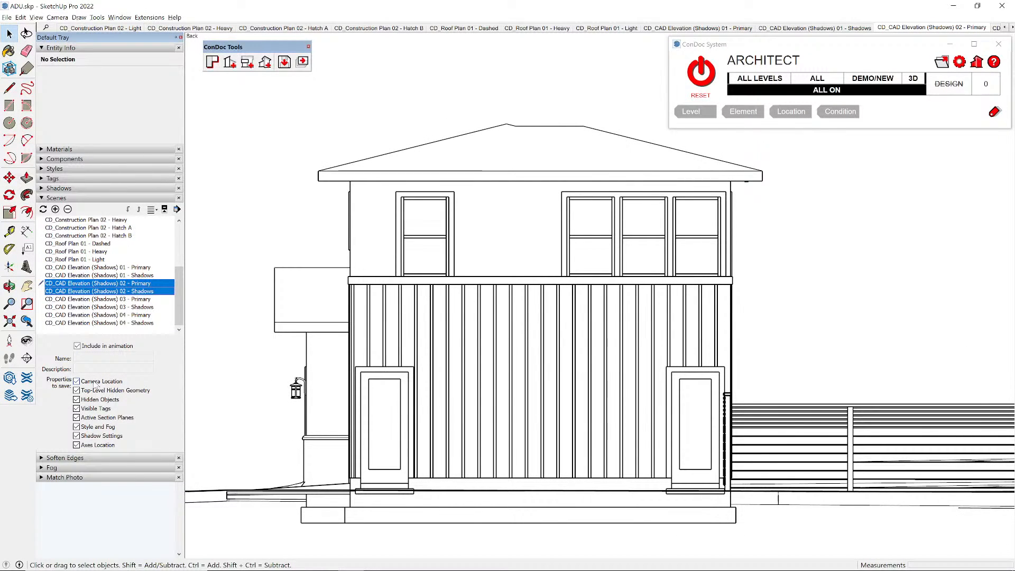
pyautogui.click(95, 383)
pyautogui.click(96, 382)
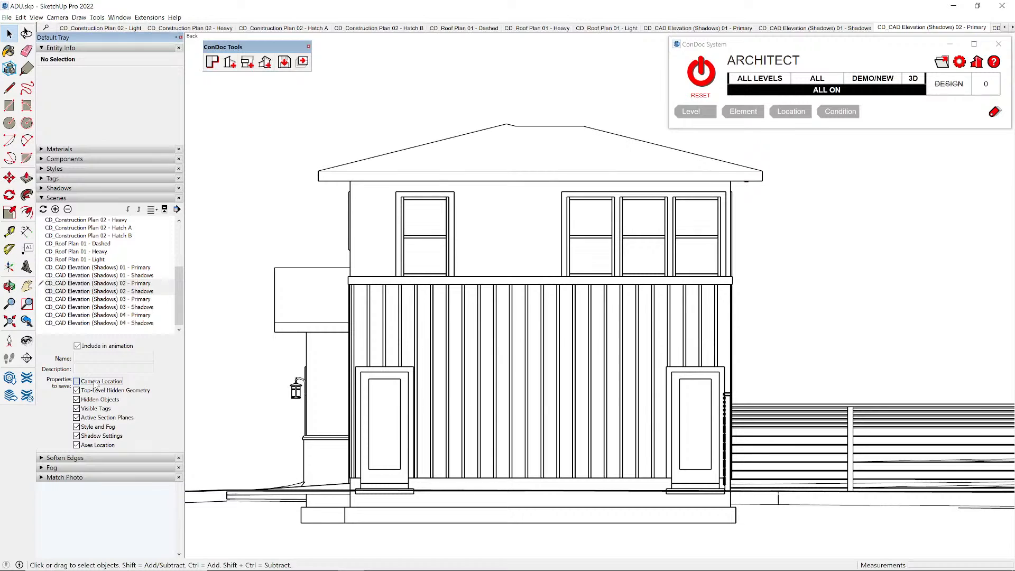
# - Frame the house closely in CD_CAD Elevation (Shadows) 03 - Primary and re-save the camera location for both 03 scenes
pyautogui.doubleClick(135, 299)
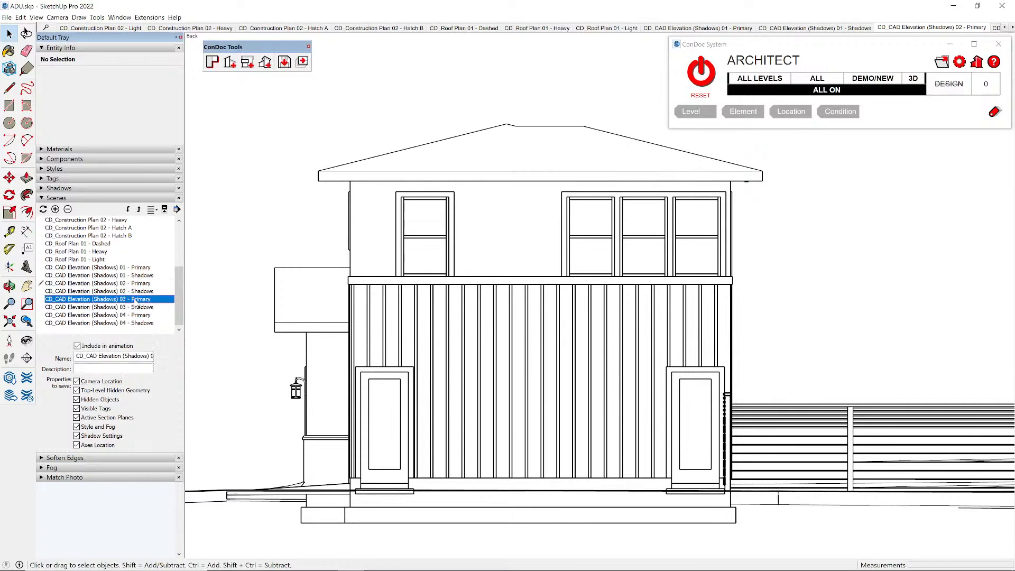
pyautogui.scroll(5, 431, 291)
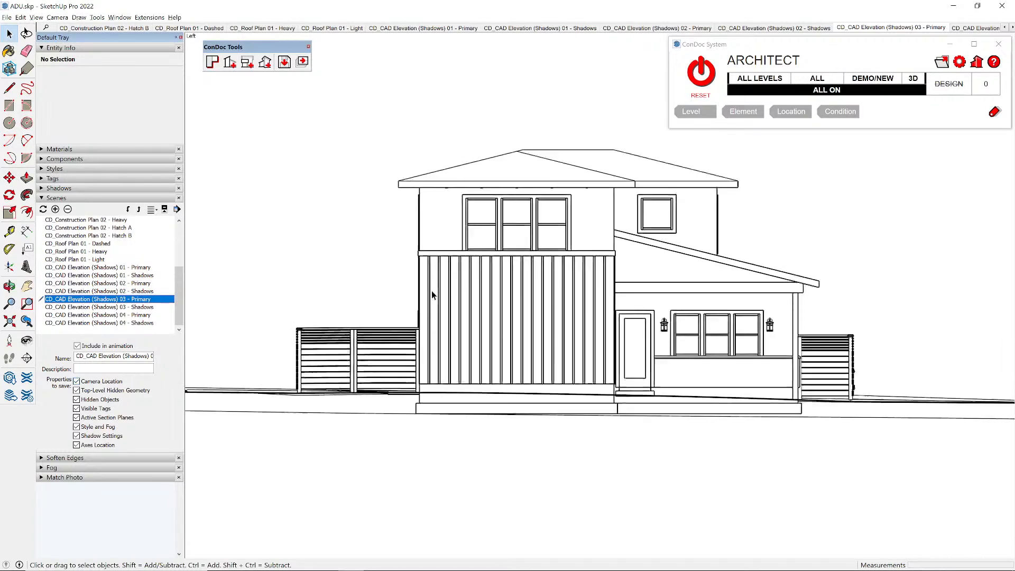
pyautogui.keyDown('shift'); pyautogui.click(116, 308); pyautogui.keyUp('shift')
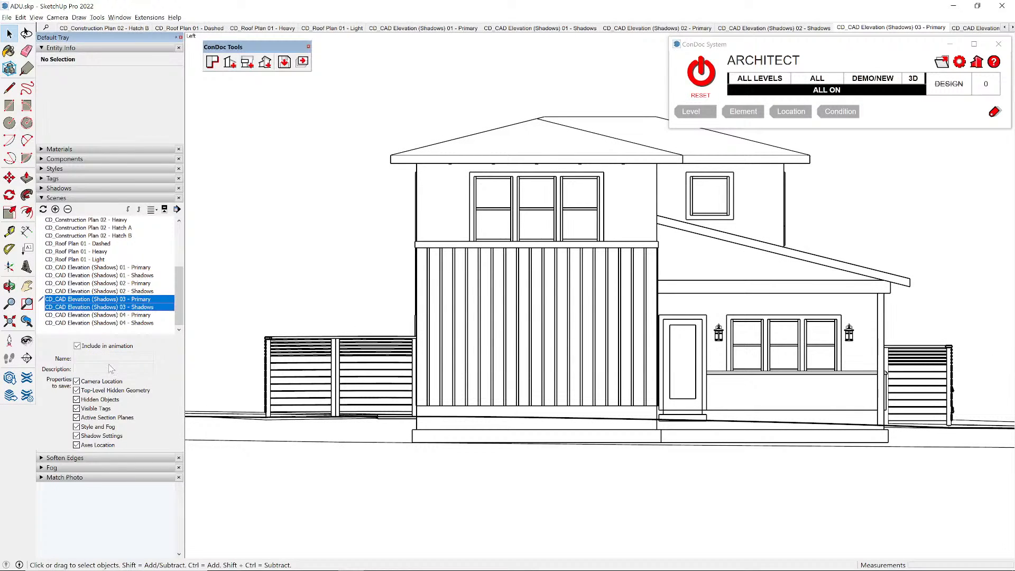
pyautogui.click(106, 383)
pyautogui.click(106, 386)
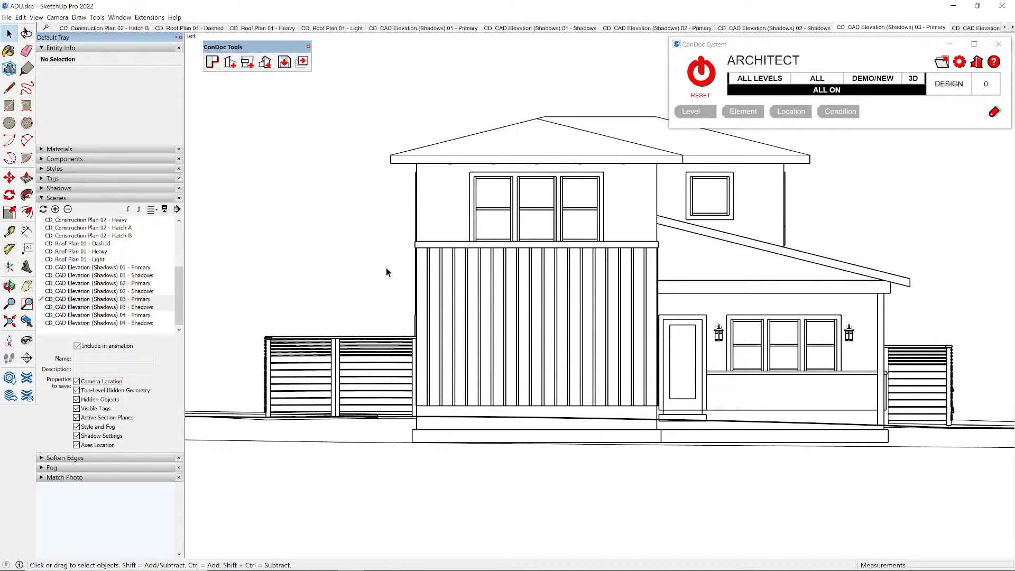
# - Frame the house closely in CD_CAD Elevation (Shadows) 04 - Primary and re-save the camera location for both 04 scenes
pyautogui.click(133, 316)
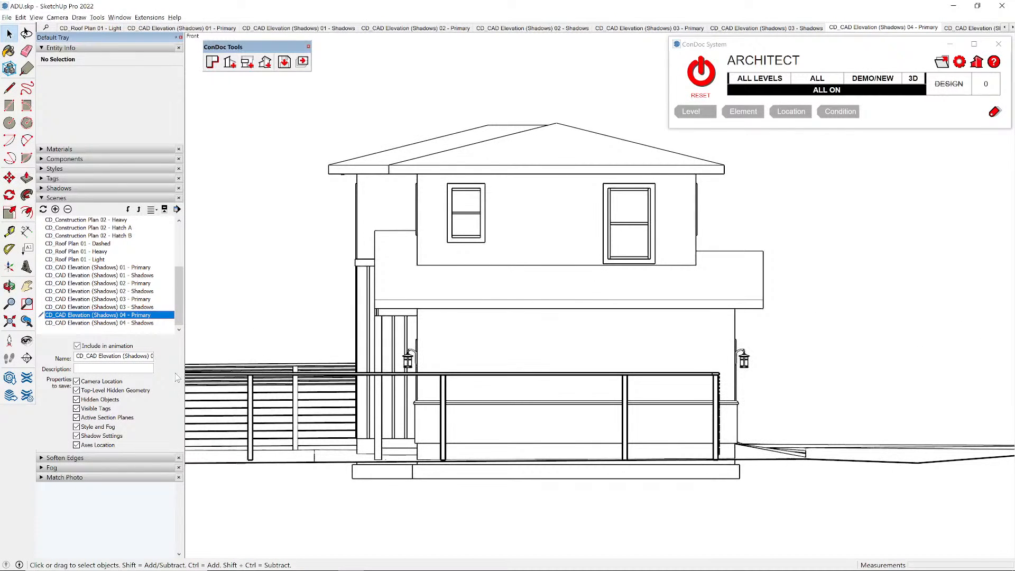
pyautogui.keyDown('shift'); pyautogui.click(140, 324); pyautogui.keyUp('shift')
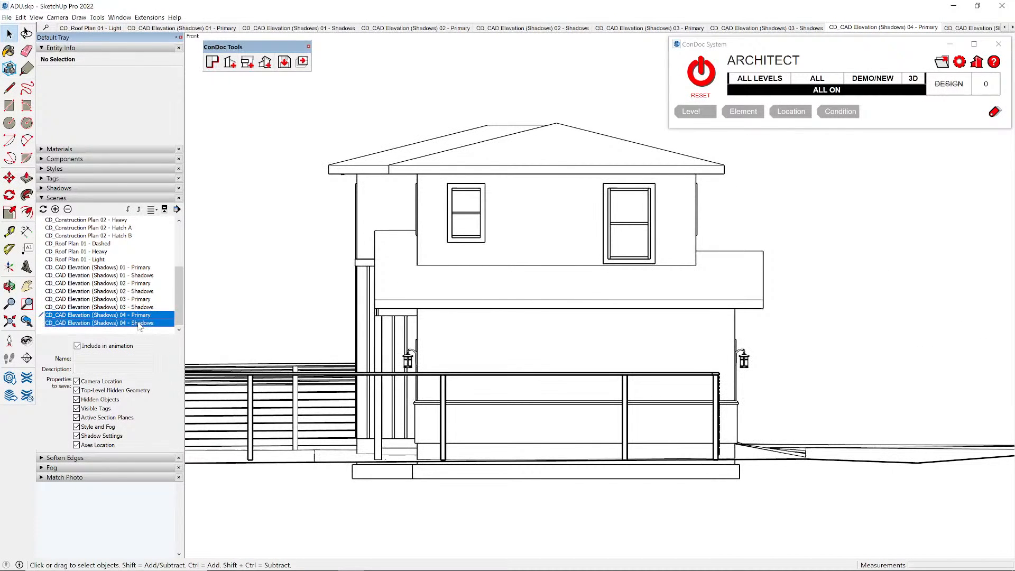
pyautogui.click(95, 383)
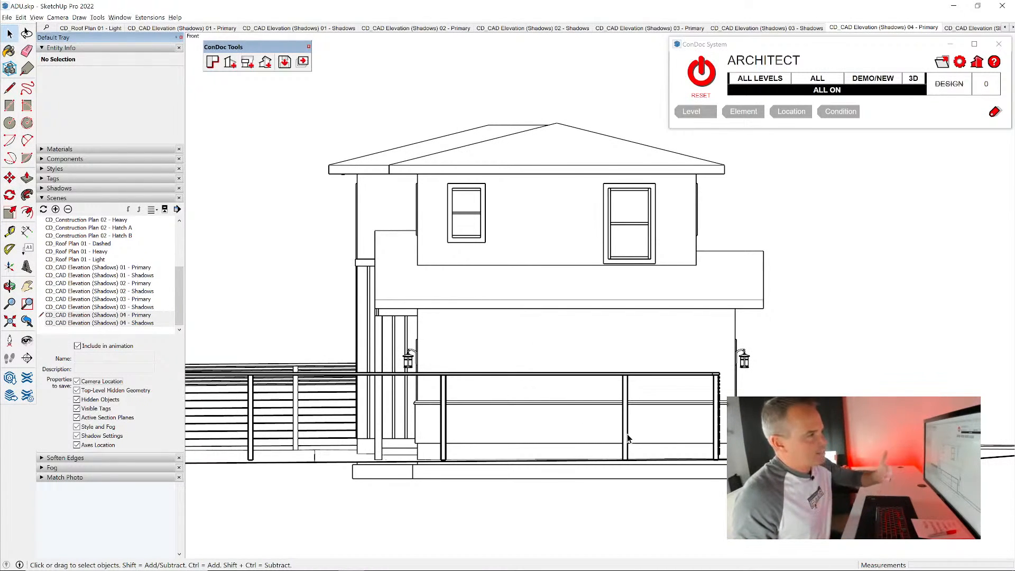
# - View the model in 3D from the fence side and turn on the display of section planes
pyautogui.moveTo(652, 444); pyautogui.dragTo(741, 392, button='middle')
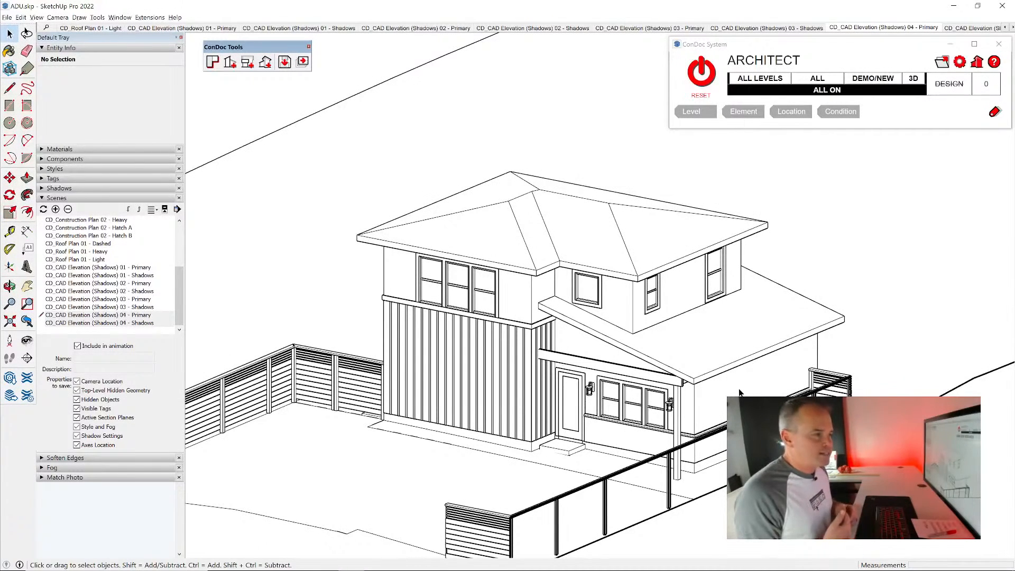
pyautogui.scroll(-3, 557, 389)
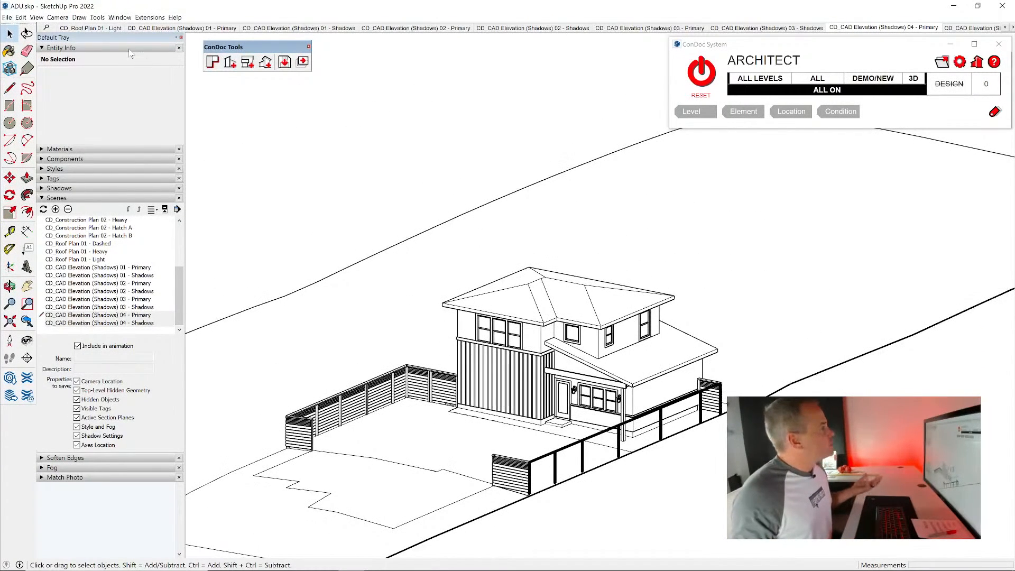
pyautogui.click(36, 17)
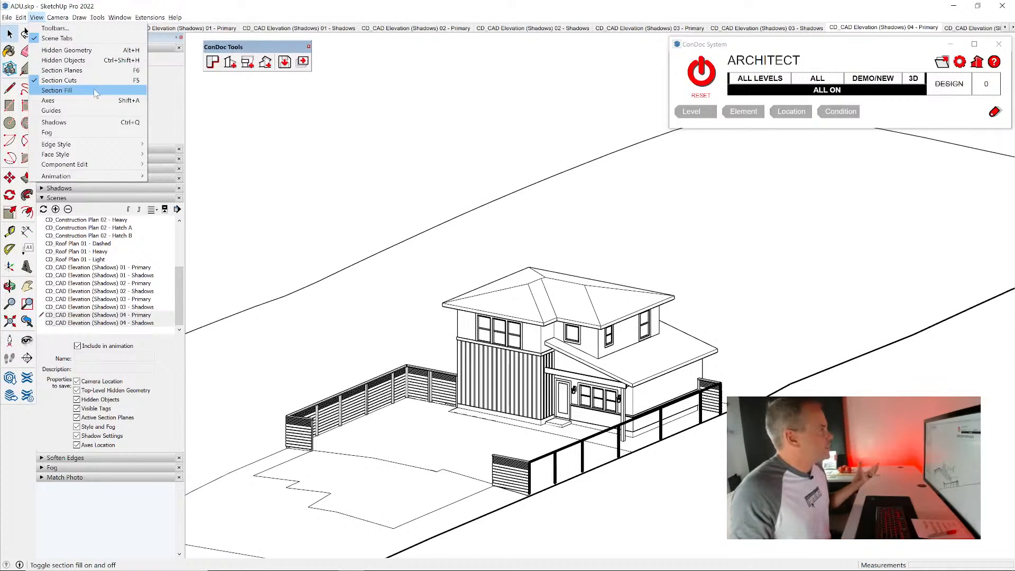
pyautogui.click(79, 70)
pyautogui.scroll(-3, 554, 290)
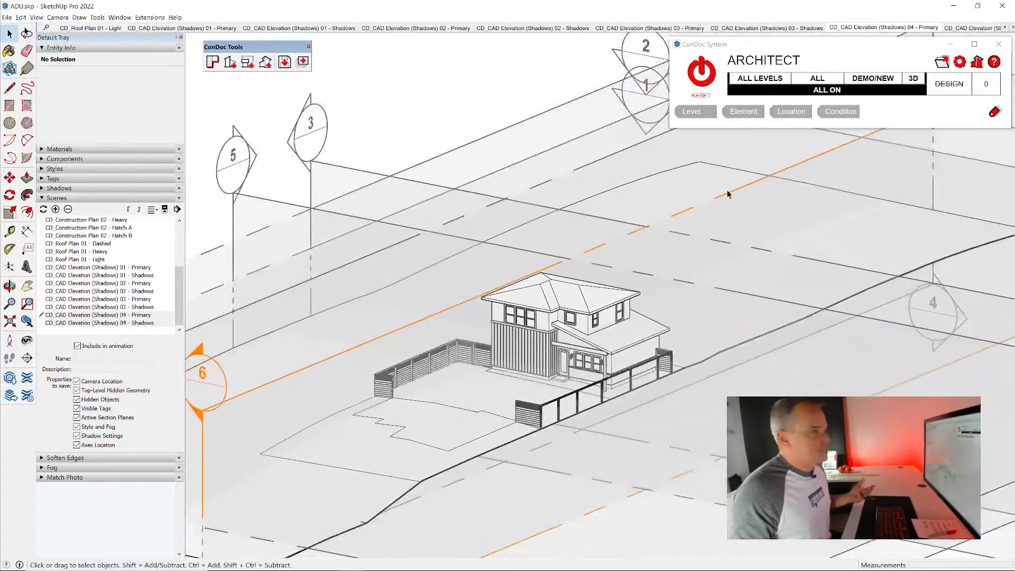
# - Move the Section 6 plane about 1' 7 5/16" toward the house, past the long fence, and check both CD_CAD Elevation (Shadows) 04 scenes
pyautogui.click(732, 197)
pyautogui.scroll(6, 614, 392)
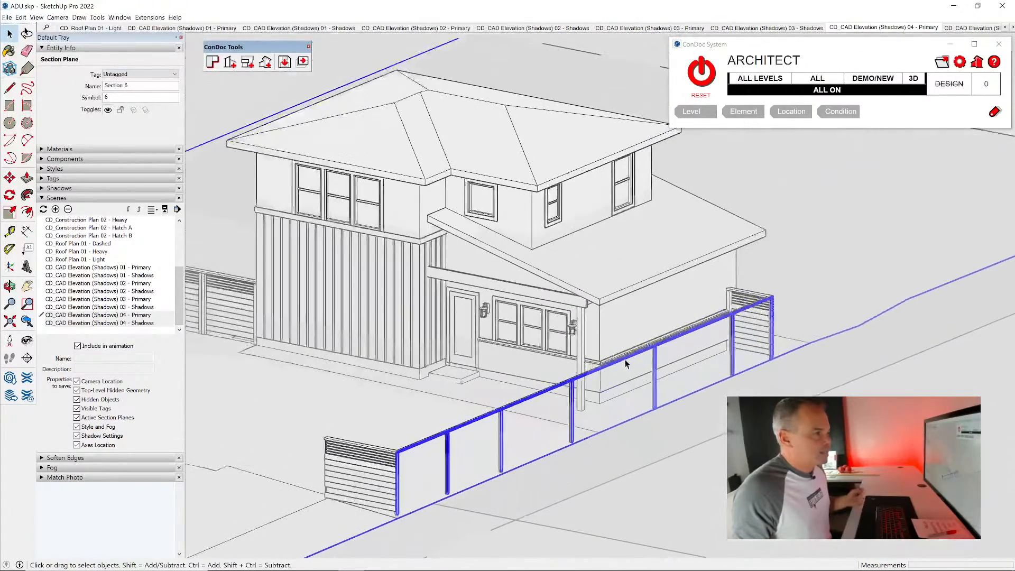
pyautogui.press('m')
pyautogui.click(709, 388)
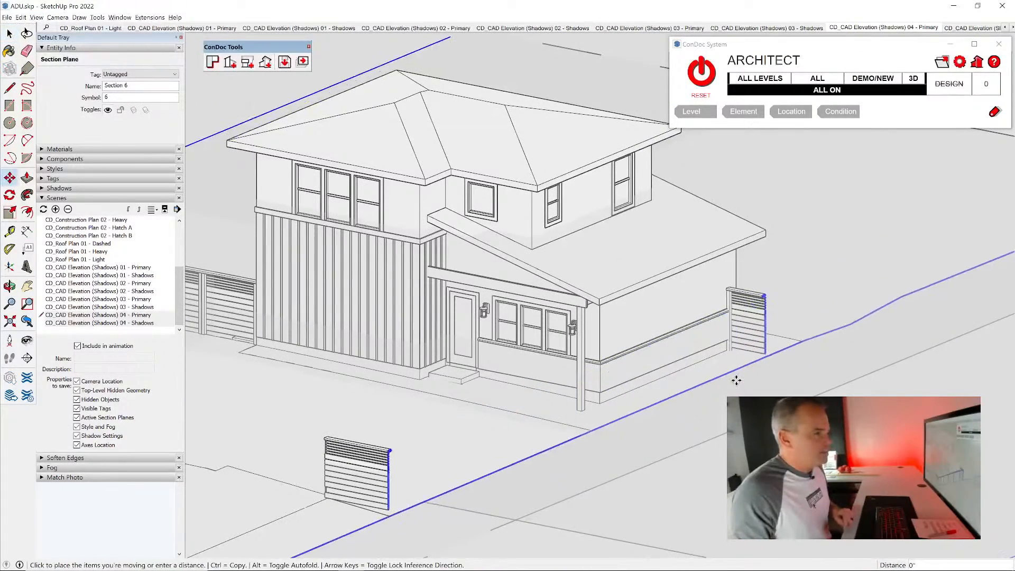
pyautogui.click(731, 380)
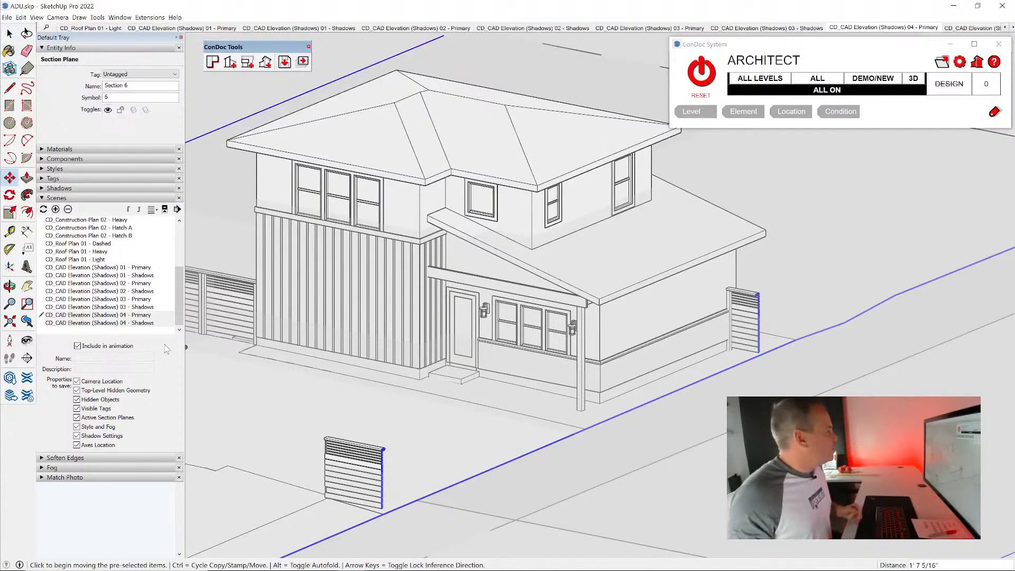
pyautogui.doubleClick(146, 315)
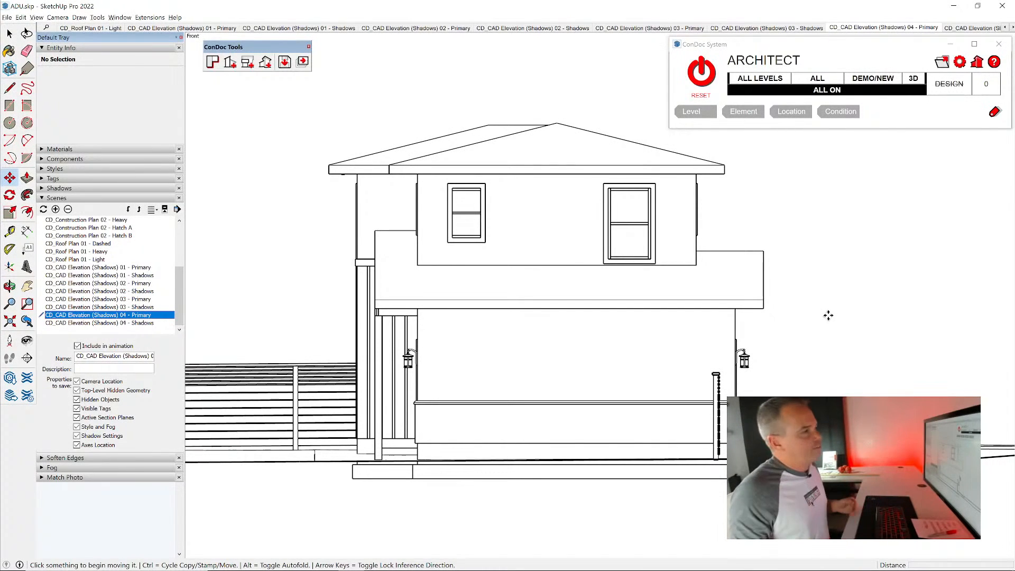
pyautogui.doubleClick(133, 323)
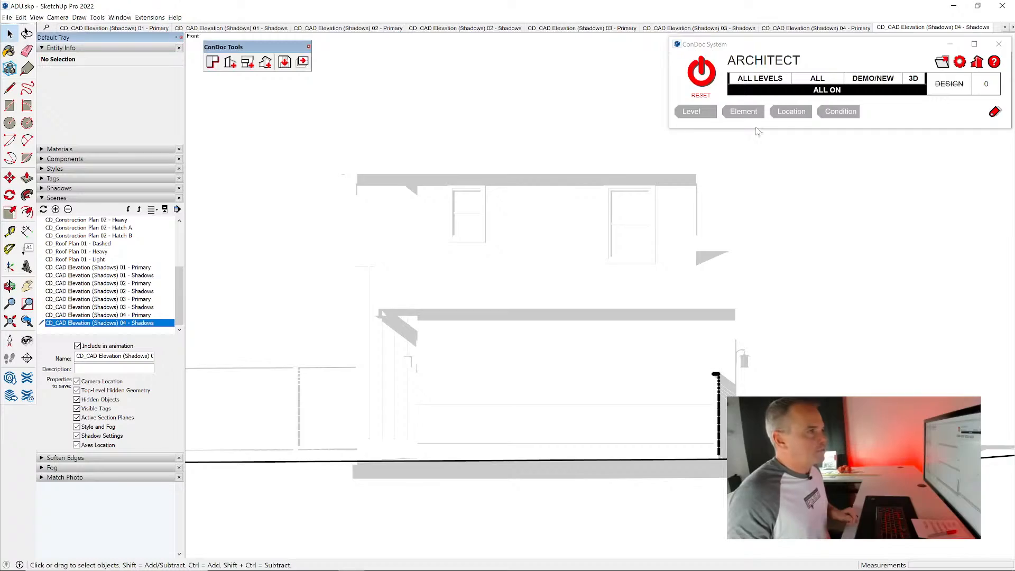
# - Reset the model to the design view and create a CAD Section (Fill) drawing from a vertical section plane cutting across the house
pyautogui.click(704, 74)
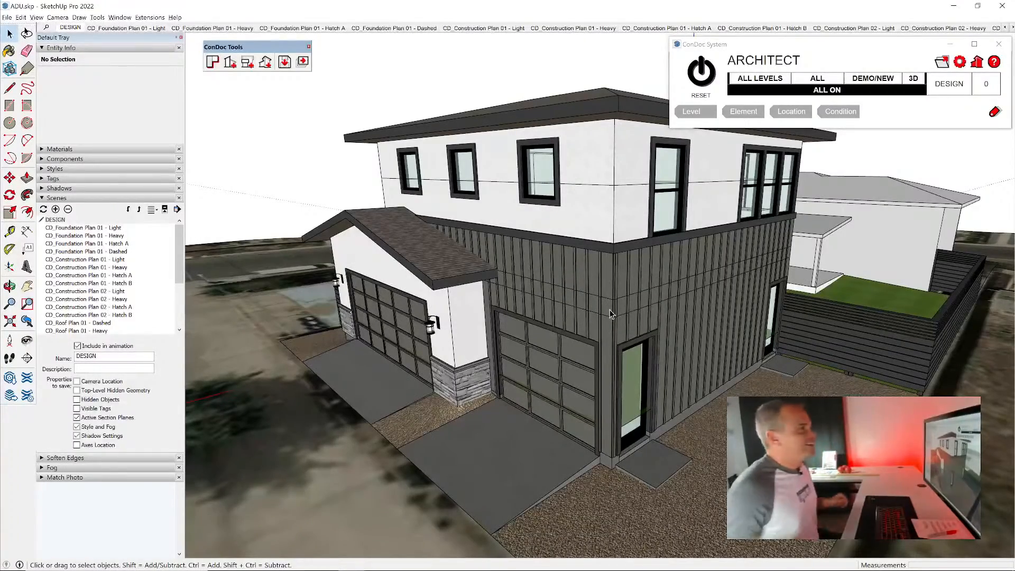
pyautogui.scroll(-3, 561, 244)
pyautogui.moveTo(560, 244); pyautogui.dragTo(455, 312, button='middle')
pyautogui.moveTo(598, 307); pyautogui.dragTo(470, 283, button='middle')
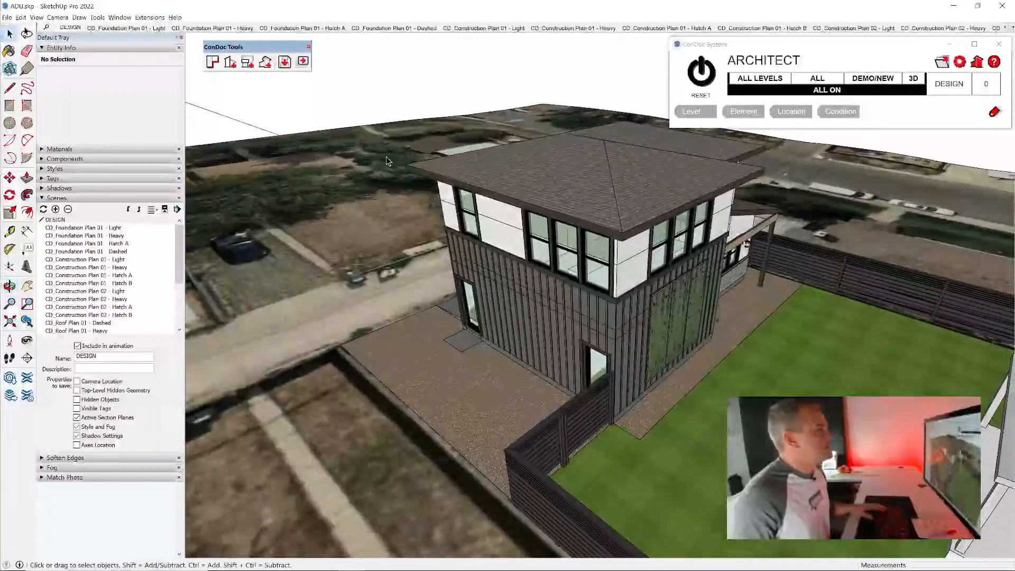
pyautogui.click(230, 62)
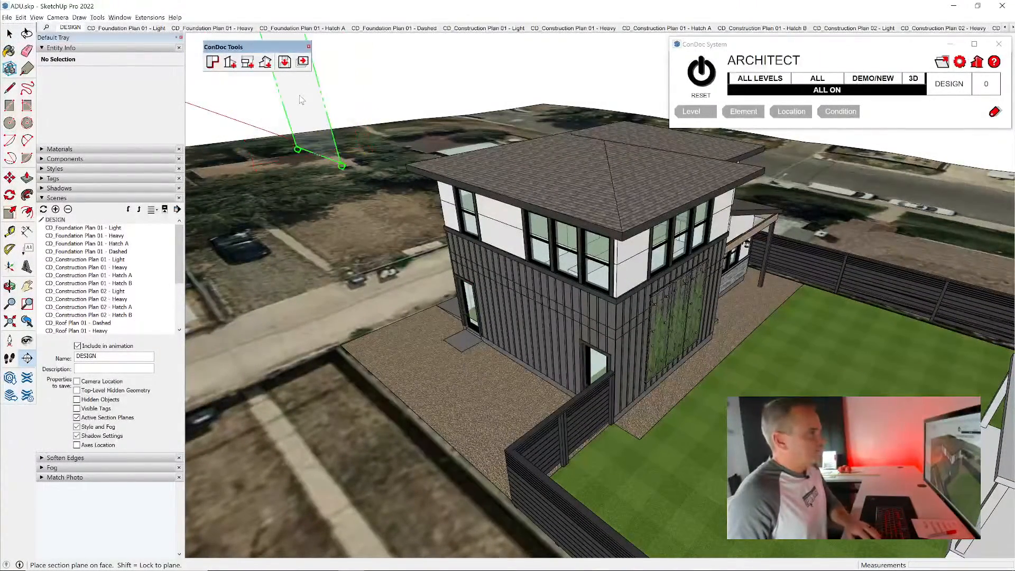
pyautogui.click(585, 138)
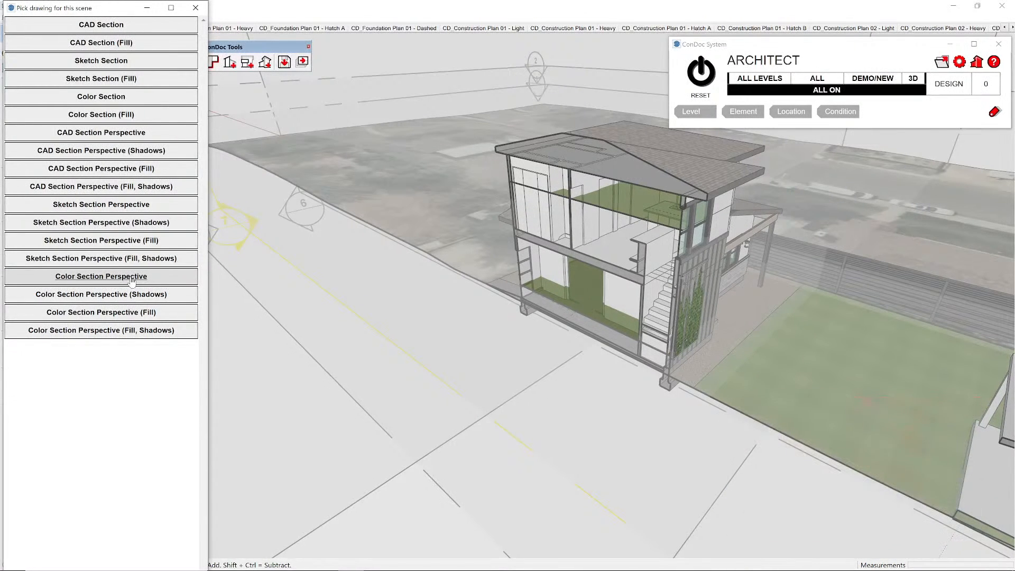
pyautogui.click(114, 45)
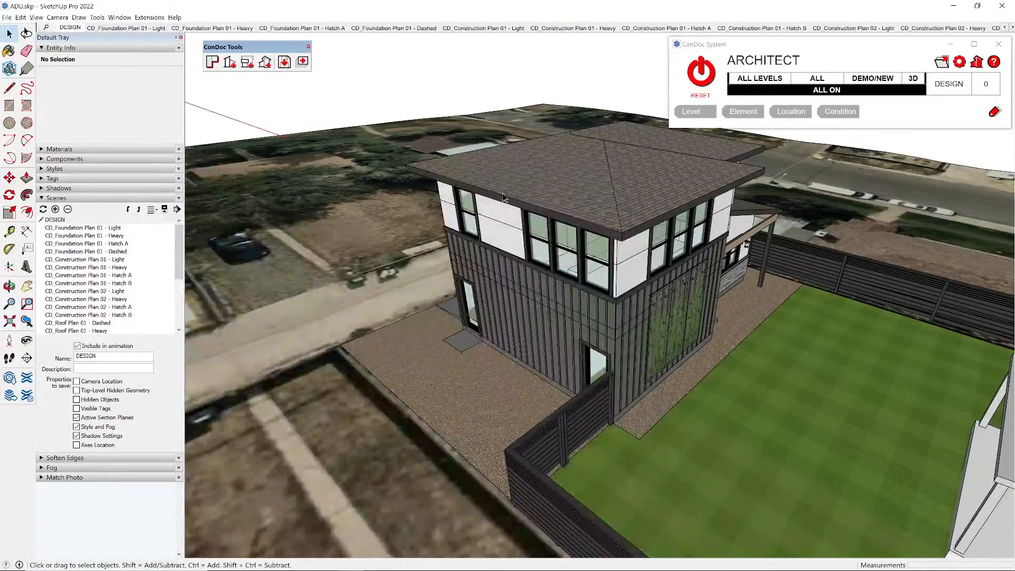
# - Create a second CAD Section (Fill) drawing from a section plane running lengthwise through the house, perpendicular to the first
pyautogui.moveTo(658, 233); pyautogui.dragTo(294, 125, button='middle')
pyautogui.click(229, 63)
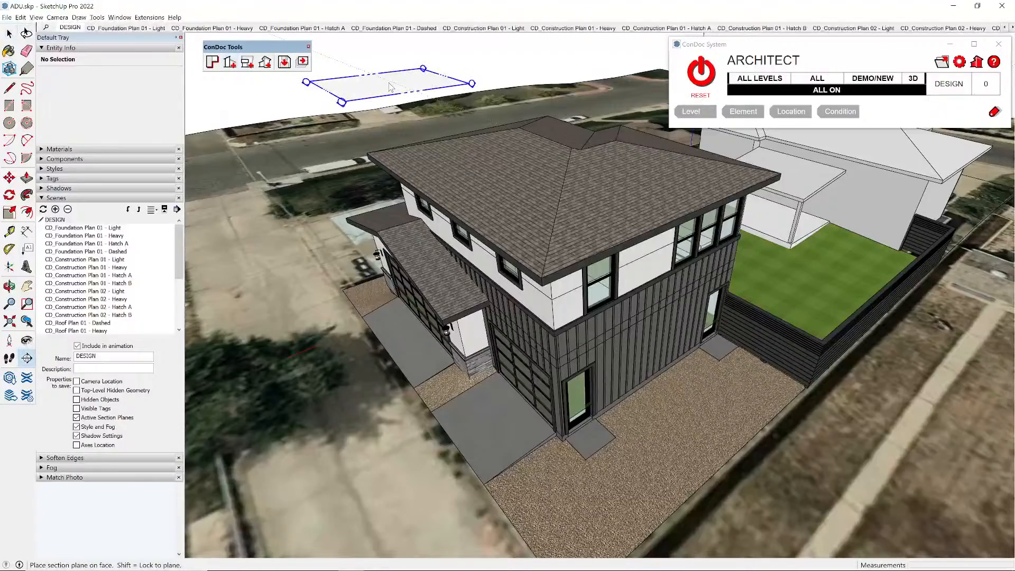
pyautogui.click(535, 137)
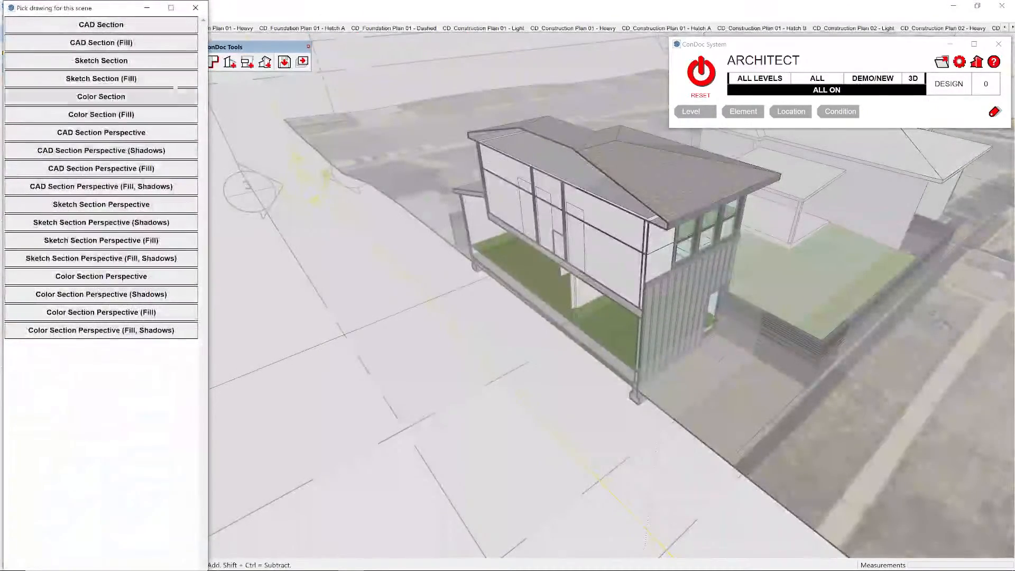
pyautogui.click(132, 44)
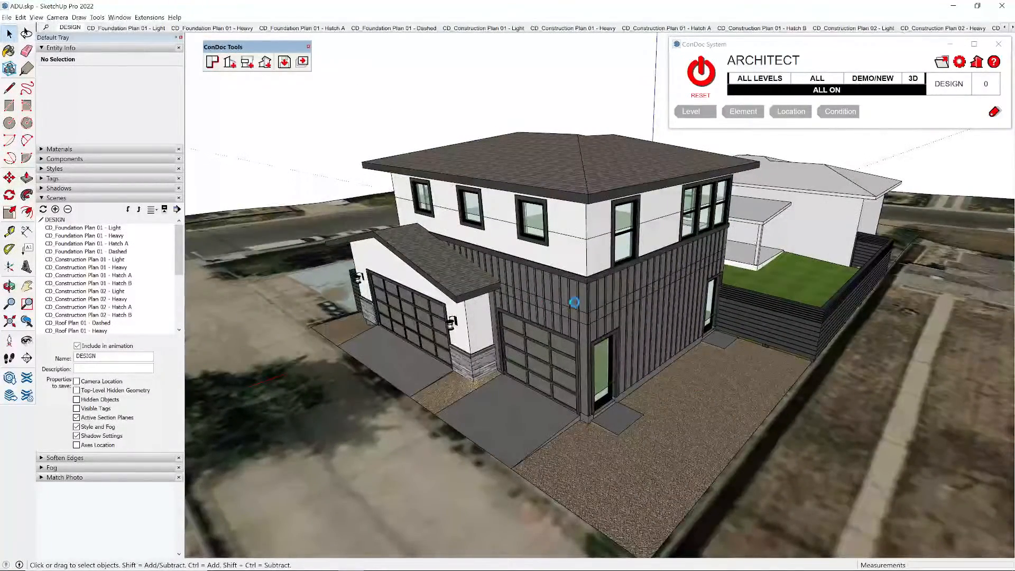
# - Frame the house closely in CD_CAD Section (Fill) AA - Foreground and re-save the camera location for both AA scenes
pyautogui.scroll(-5, 105, 294)
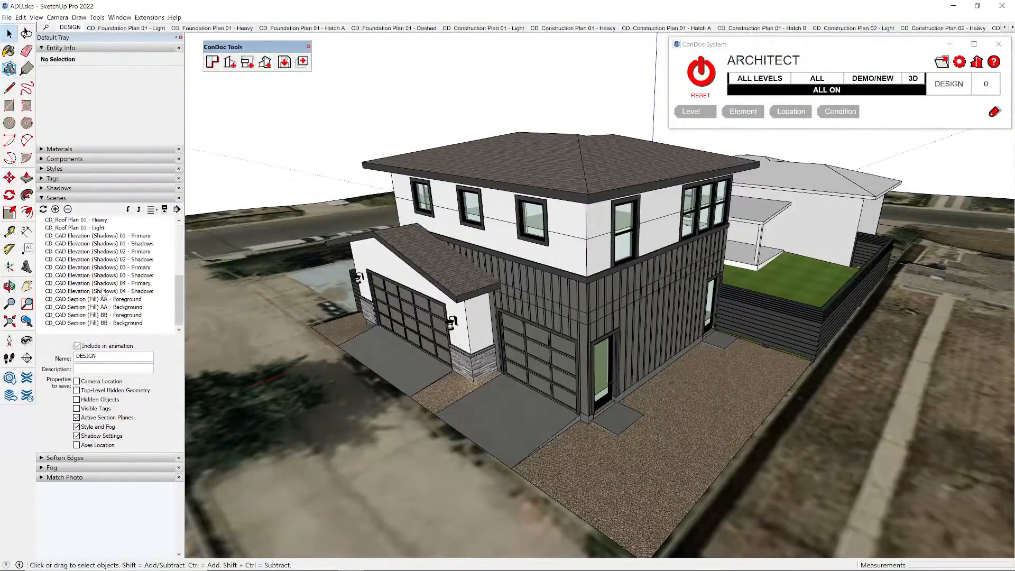
pyautogui.doubleClick(125, 300)
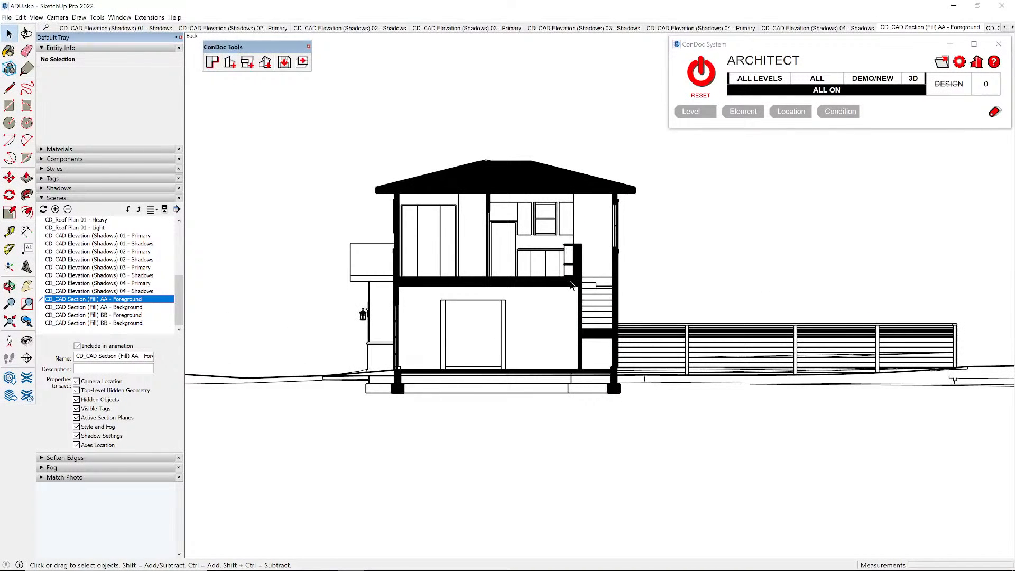
pyautogui.keyDown('shift'); pyautogui.click(133, 307); pyautogui.keyUp('shift')
pyautogui.click(111, 382)
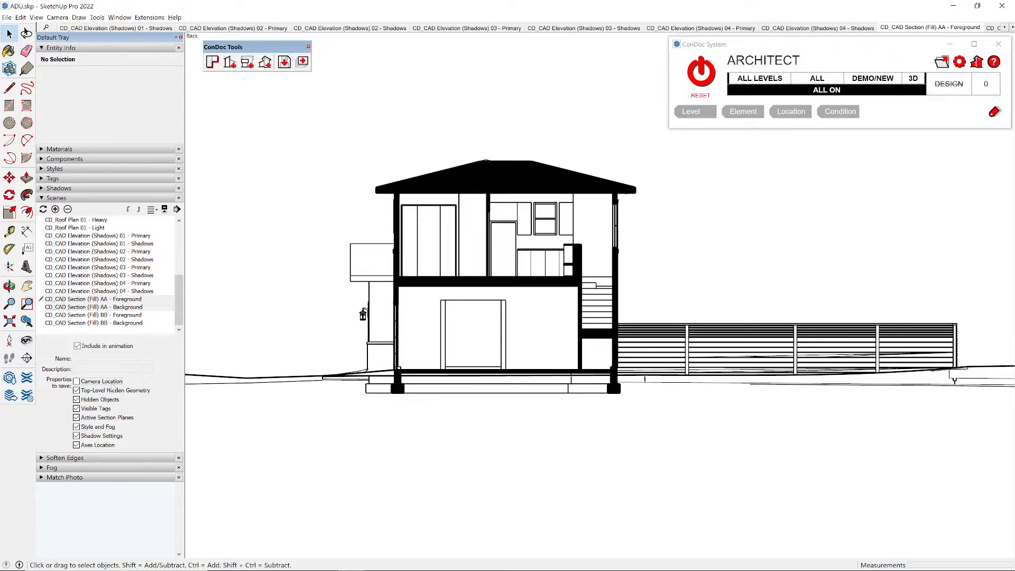
# - Frame the house closely in CD_CAD Section (Fill) BB - Foreground and re-save the camera location for both BB scenes
pyautogui.doubleClick(124, 316)
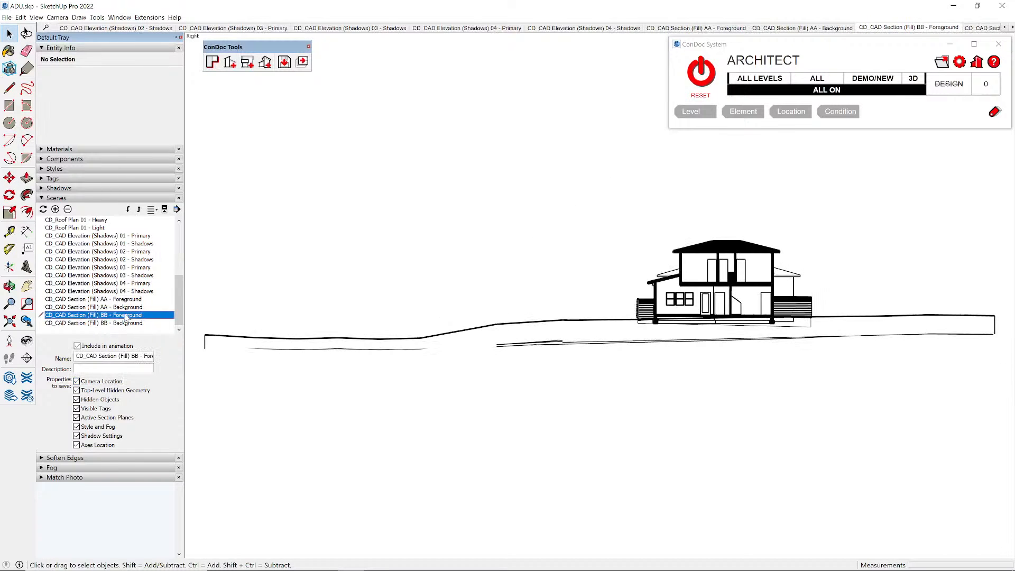
pyautogui.scroll(2, 649, 284)
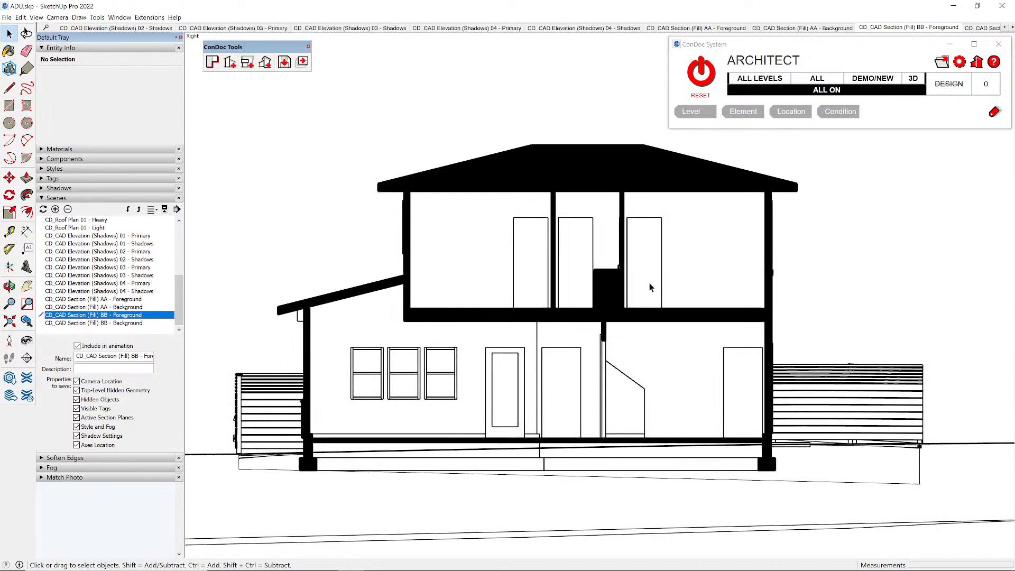
pyautogui.keyDown('shift'); pyautogui.click(124, 324); pyautogui.keyUp('shift')
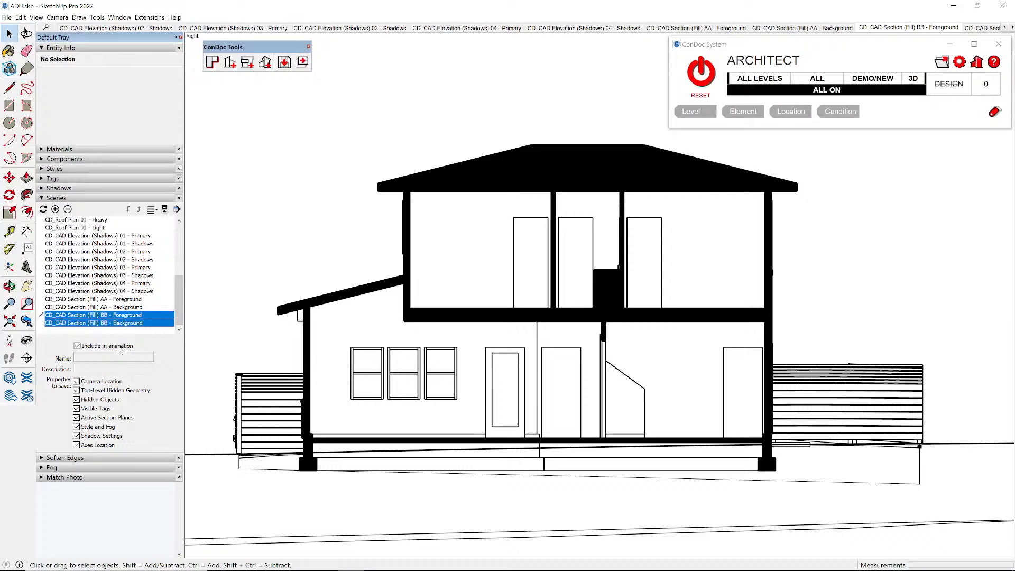
pyautogui.click(91, 385)
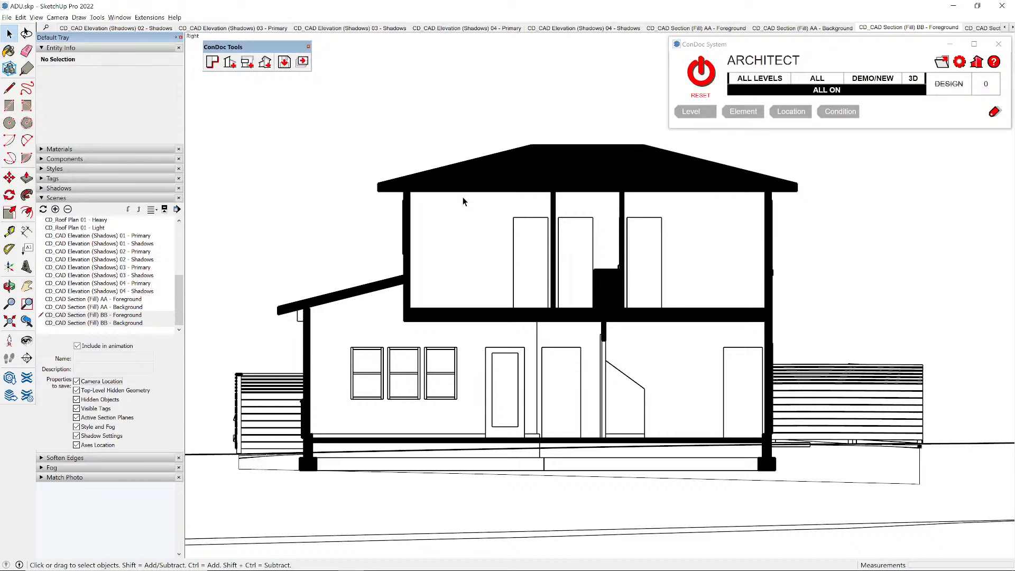
# - Reset the model to the 3D design view and frame the house from the garage side
pyautogui.scroll(-3, 545, 263)
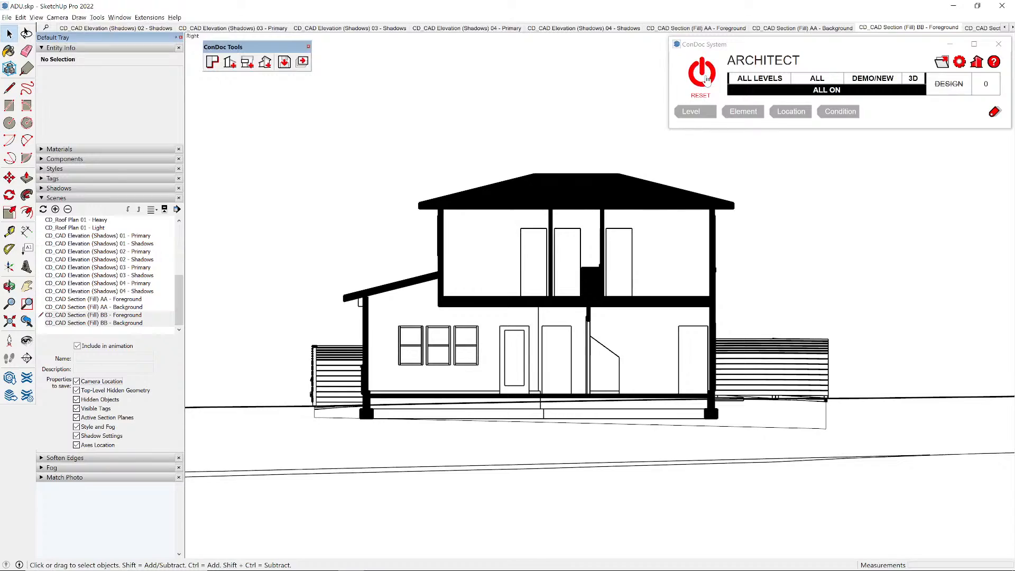
pyautogui.click(701, 74)
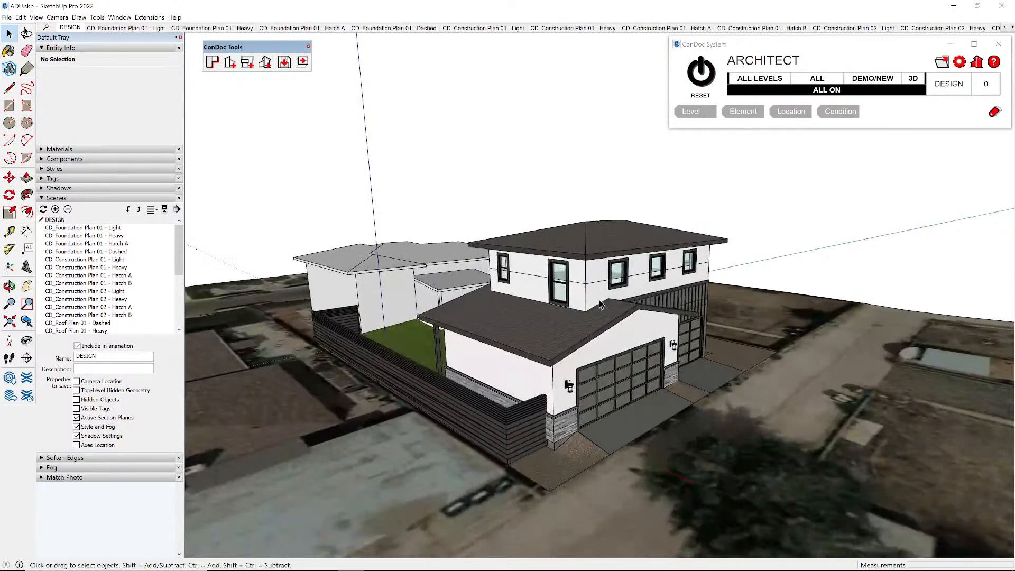
pyautogui.scroll(5, 601, 382)
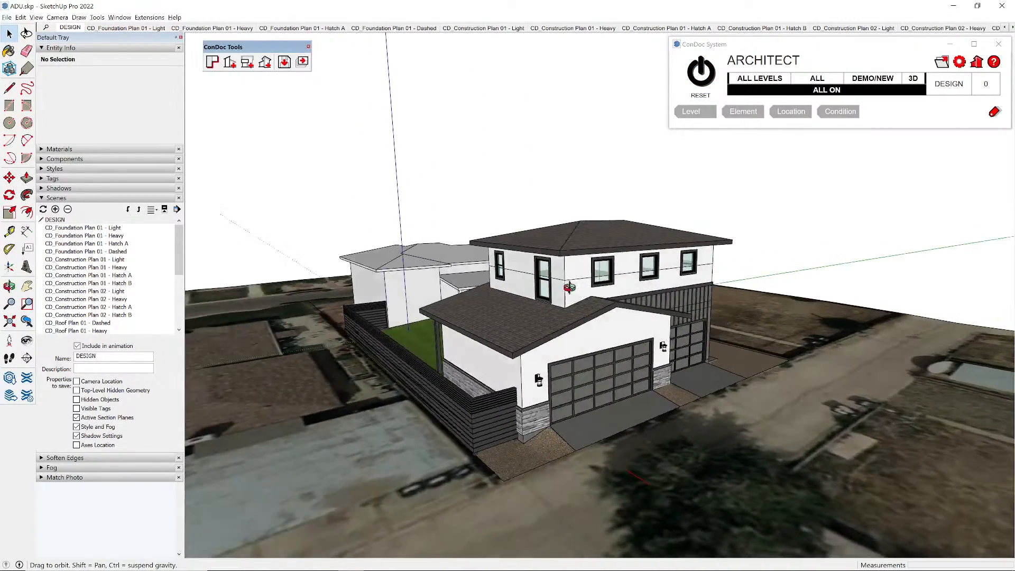
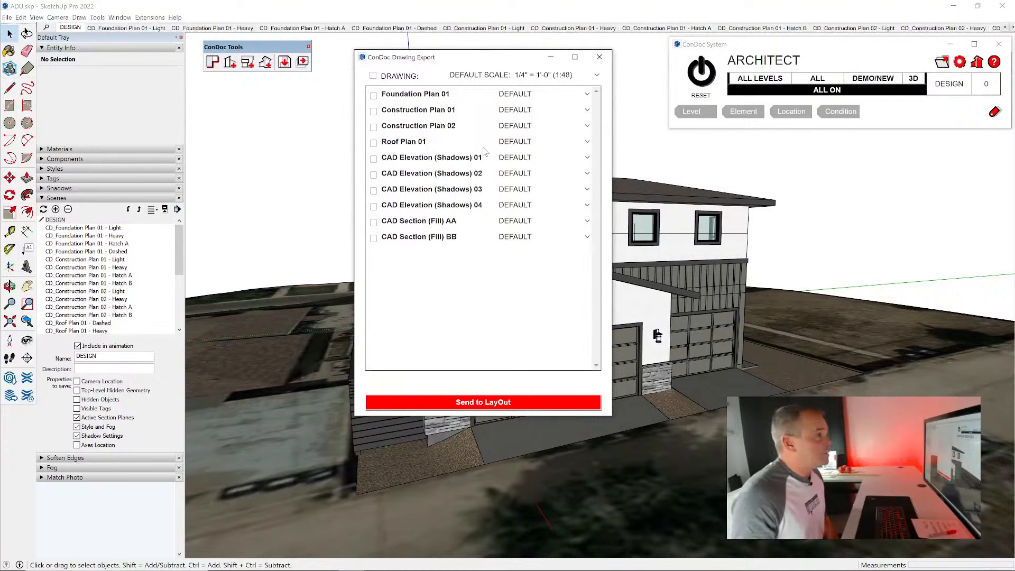
# - Select all drawings for the ConDoc export and keep the default scale at 1/4" = 1'-0" (1:48)
pyautogui.click(373, 76)
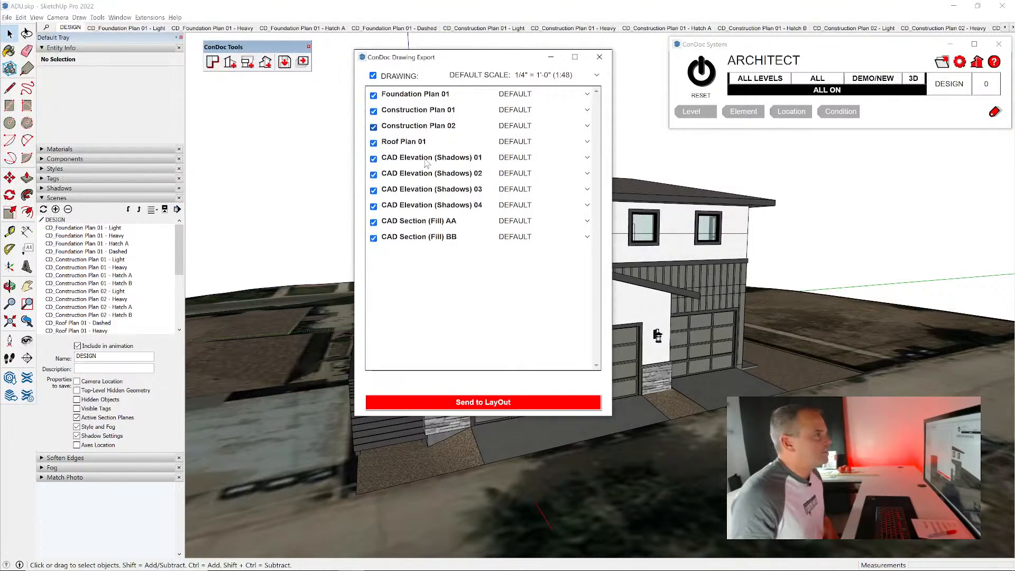
pyautogui.click(555, 77)
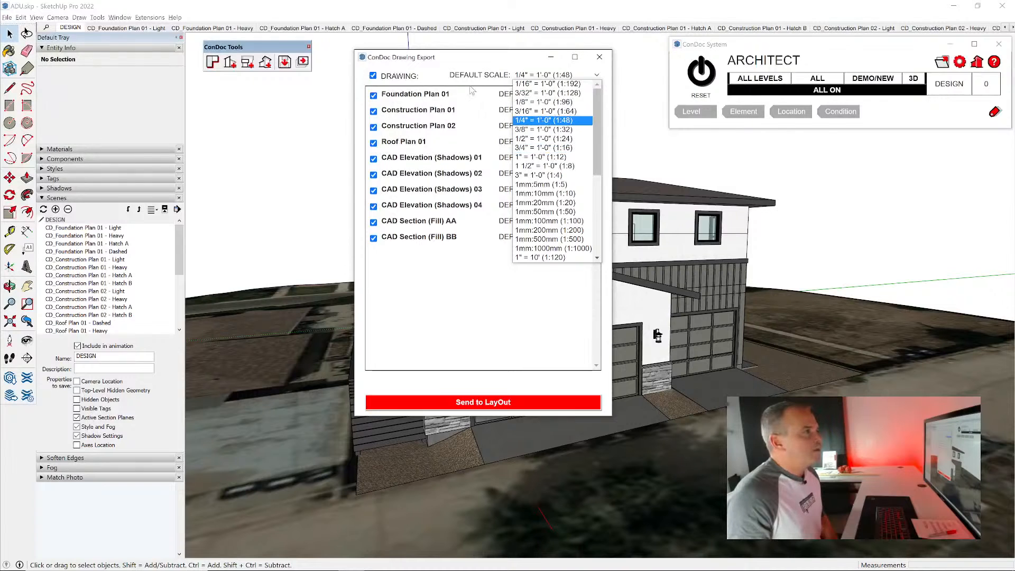
pyautogui.click(462, 66)
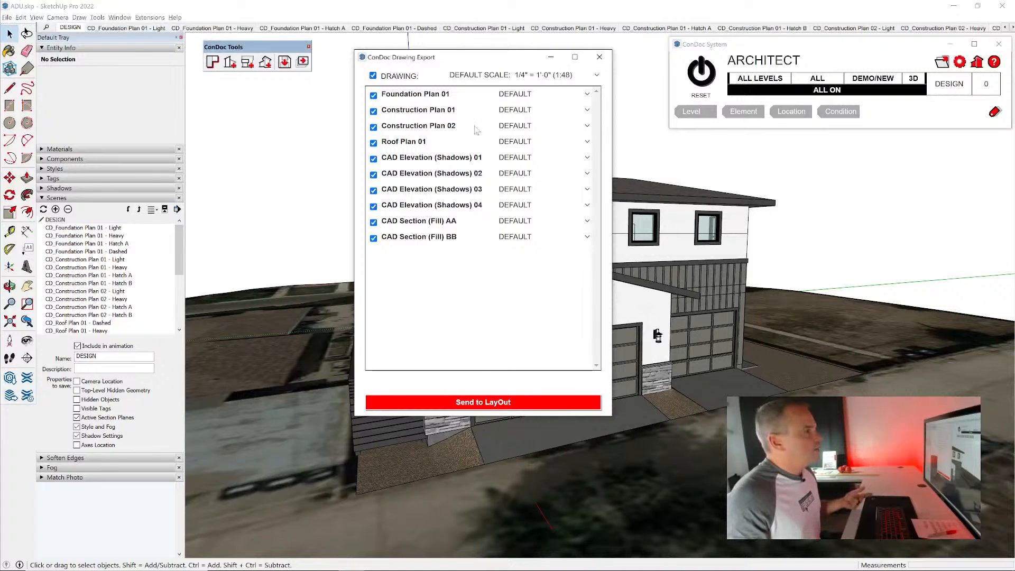
# - Set the export scale of Roof Plan 01 to 1/8" = 1'-0" and of CAD Section (Fill) AA and BB to 1/2" = 1'-0"
pyautogui.click(514, 142)
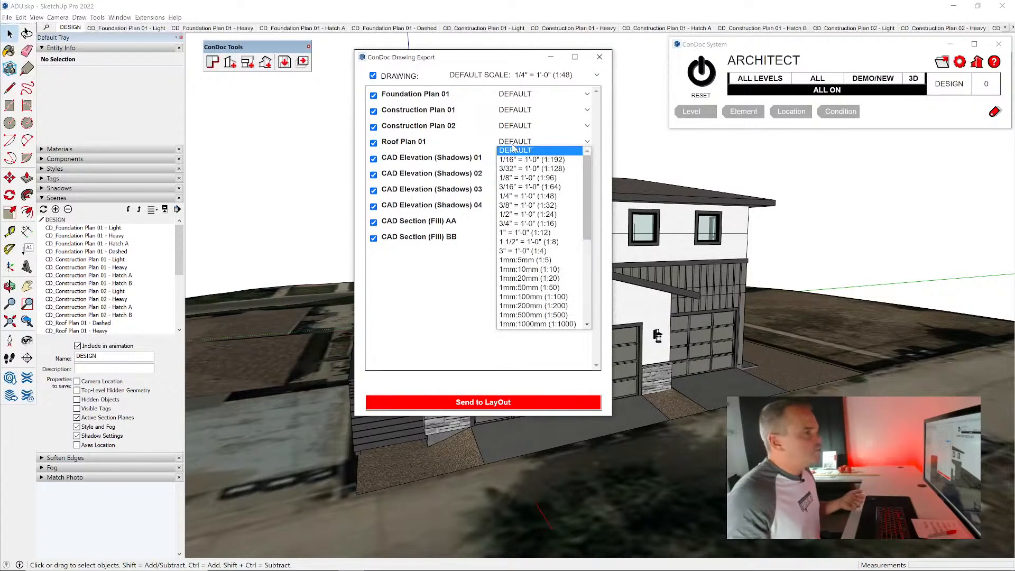
pyautogui.click(532, 179)
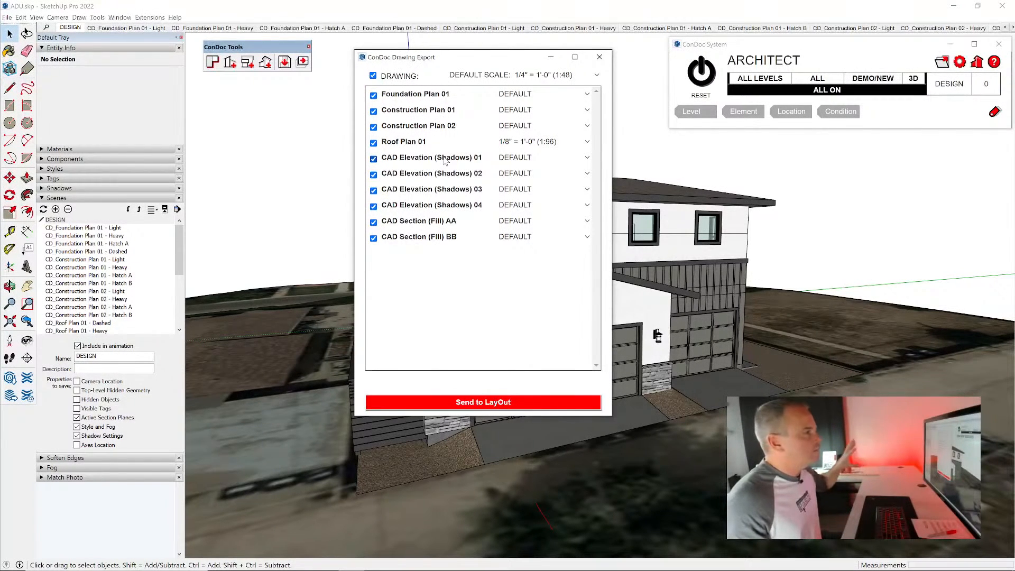
pyautogui.click(522, 225)
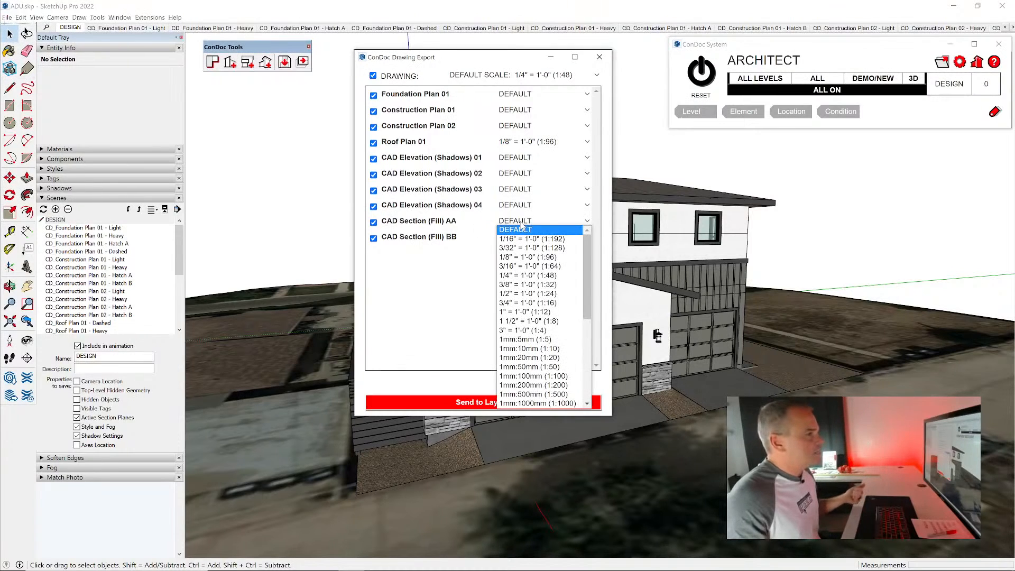
pyautogui.click(528, 294)
pyautogui.click(529, 238)
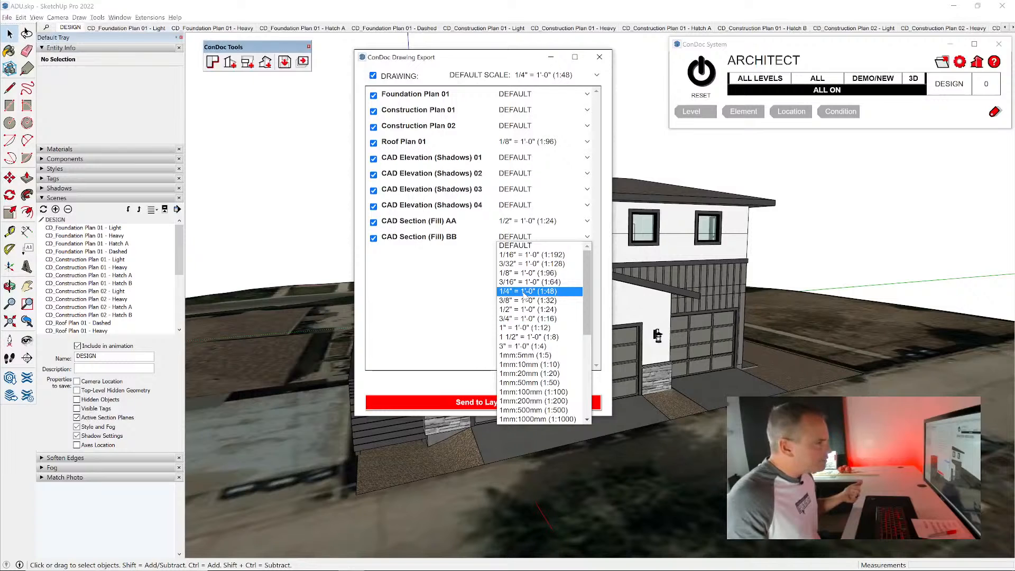
pyautogui.click(526, 310)
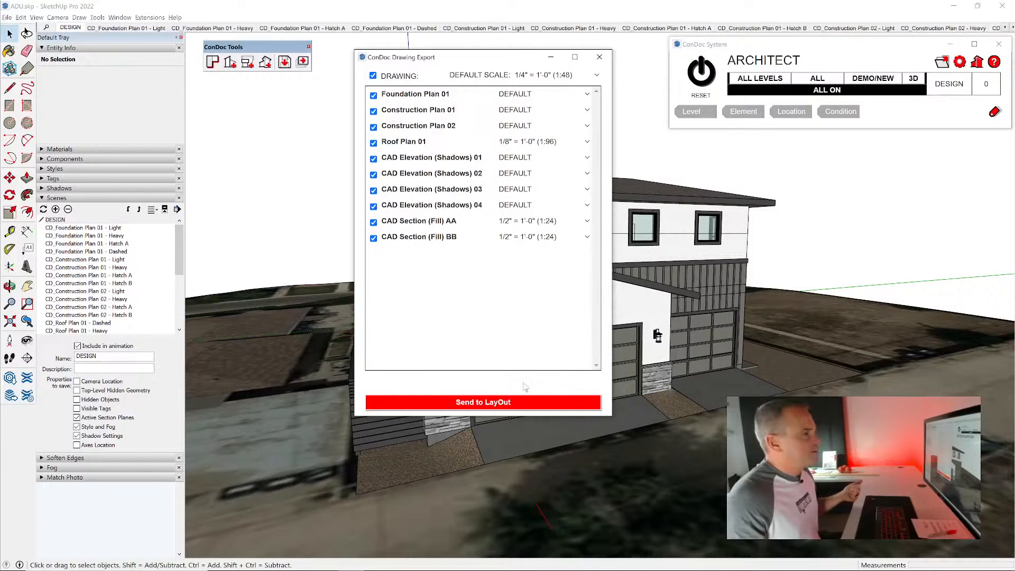
# - Send the selected drawings to LayOut, saving the model for the export, and reset the model to the design view
pyautogui.click(519, 406)
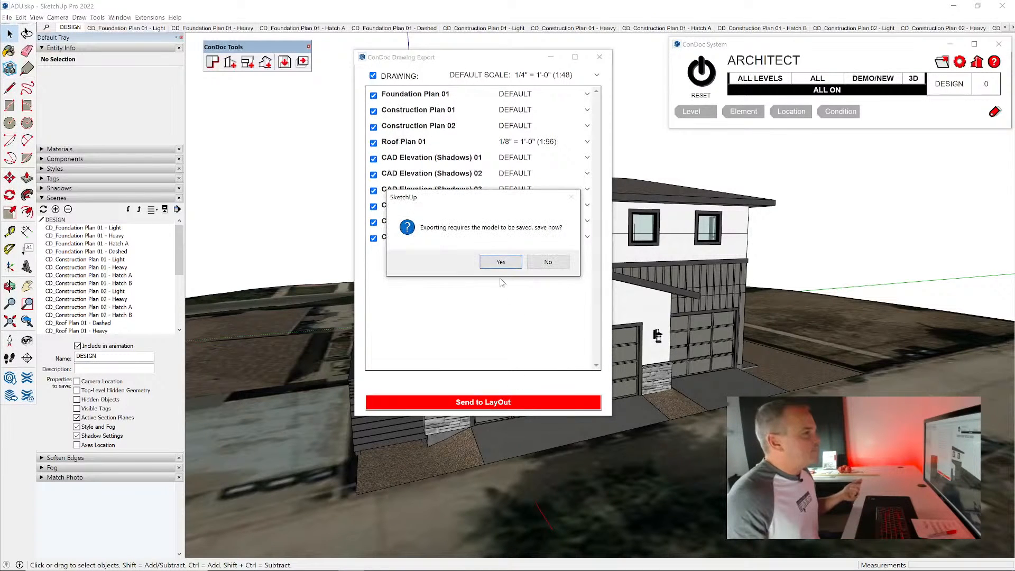
pyautogui.click(498, 261)
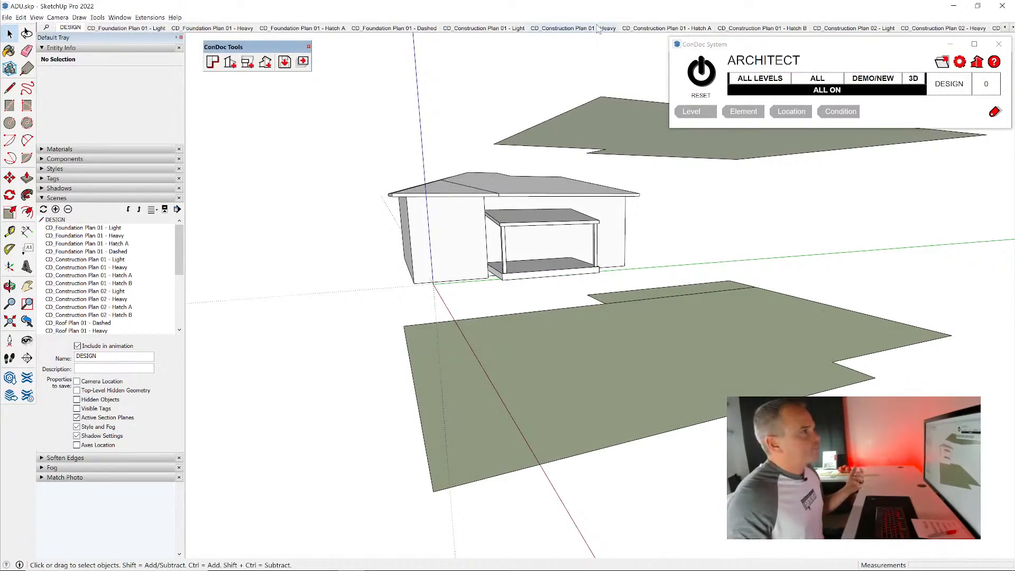
pyautogui.click(601, 28)
pyautogui.click(704, 78)
pyautogui.moveTo(450, 286); pyautogui.dragTo(525, 224, button='middle')
# - Switch to LayOut and close the open ConDoc Tools welcome document
pyautogui.hotkey('alt', 'Tab')
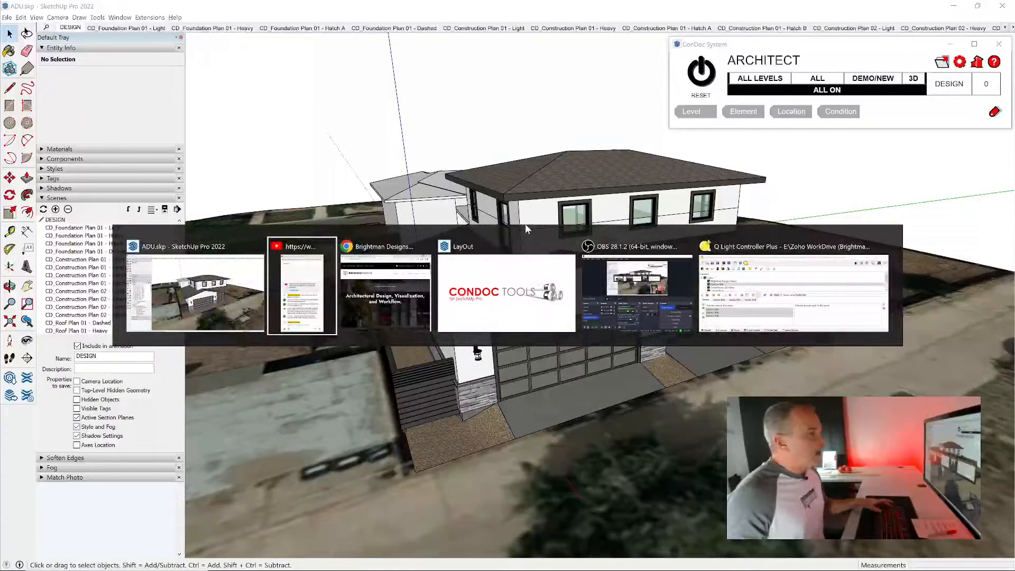
pyautogui.press('Escape')
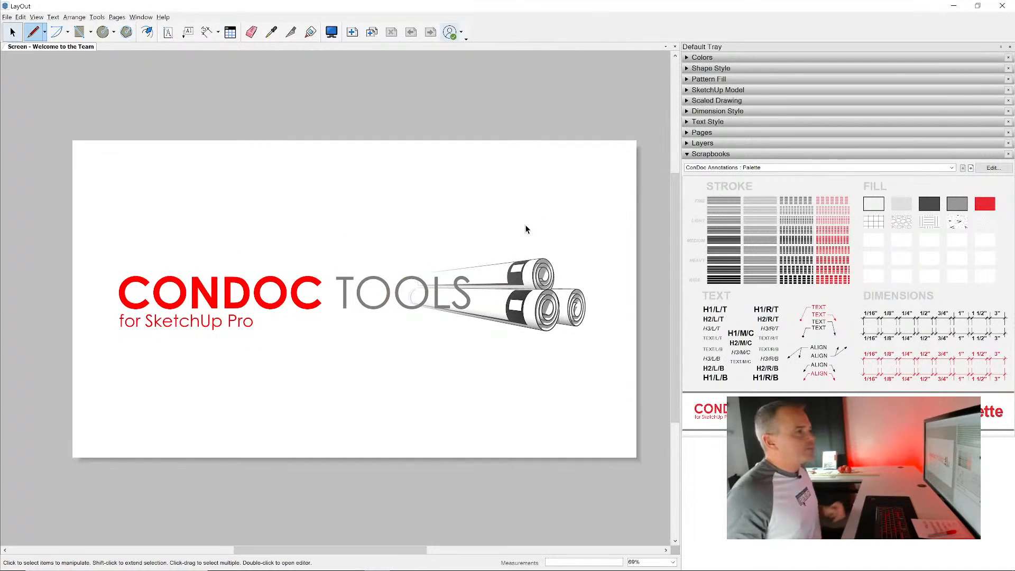
pyautogui.click(675, 46)
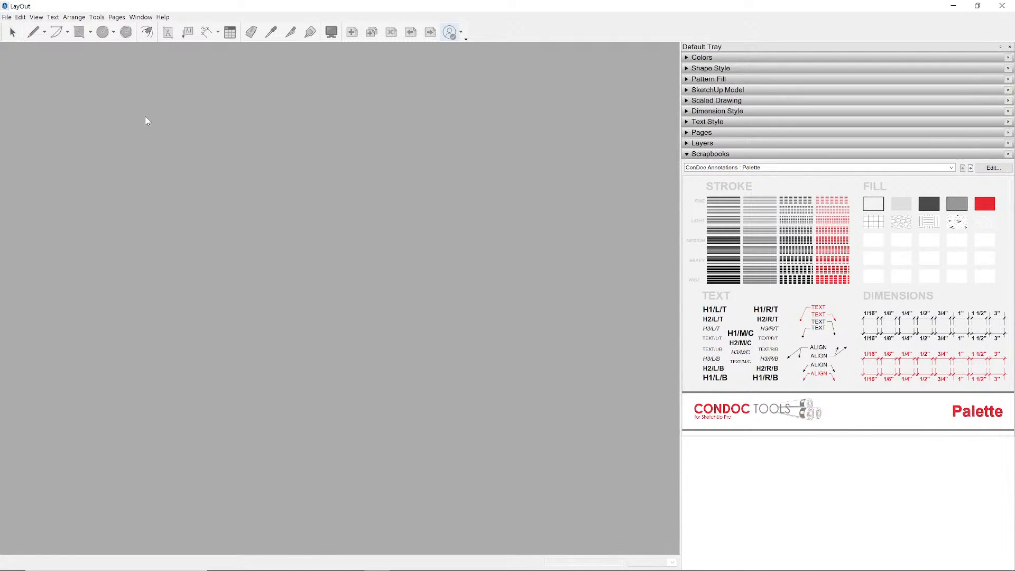
# - Create a new document from the ConDoc standard template BD_Construction Documents - 24 x 36
pyautogui.click(7, 17)
pyautogui.click(17, 30)
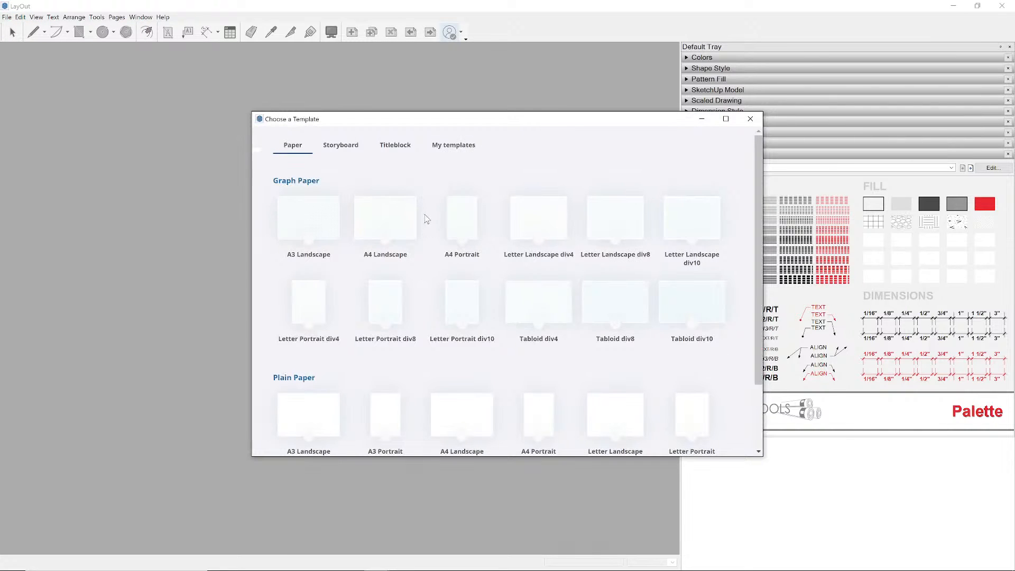
pyautogui.click(442, 144)
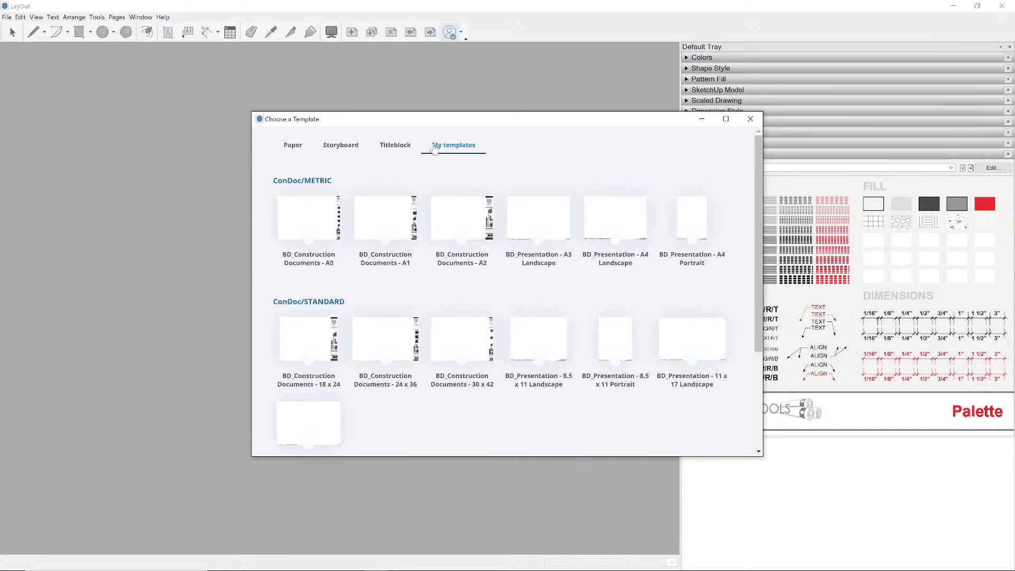
pyautogui.moveTo(409, 124); pyautogui.dragTo(295, 94)
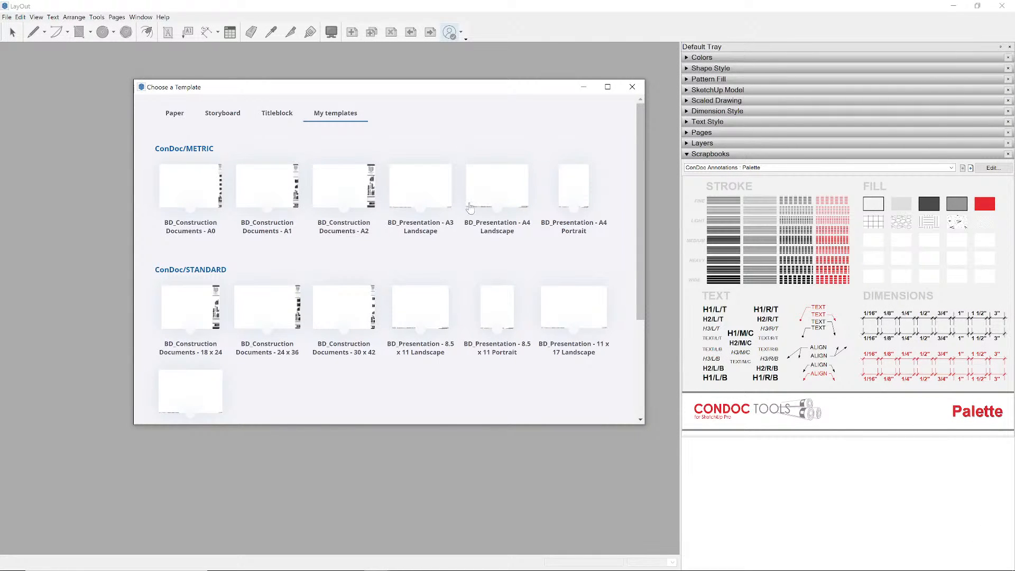
pyautogui.doubleClick(266, 316)
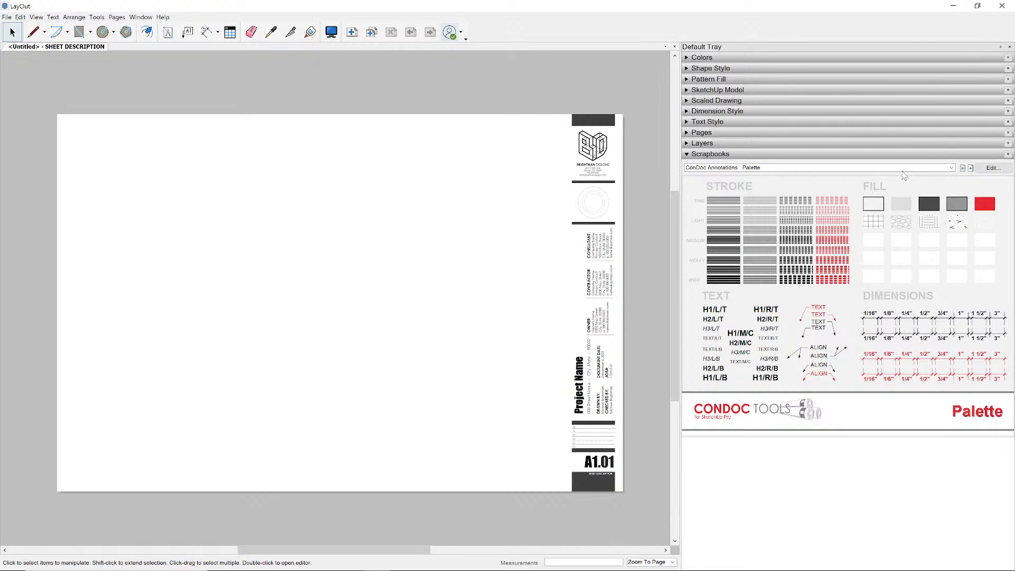
# - Open the ConDoc Drawings scrapbook and place Foundation Plan 01 on the left half of the sheet
pyautogui.click(904, 168)
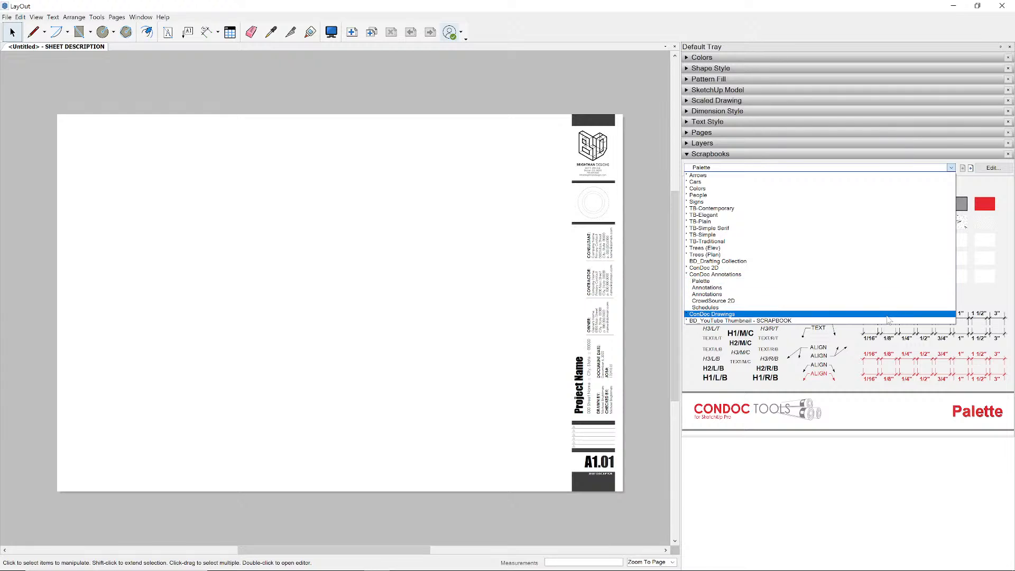
pyautogui.click(886, 315)
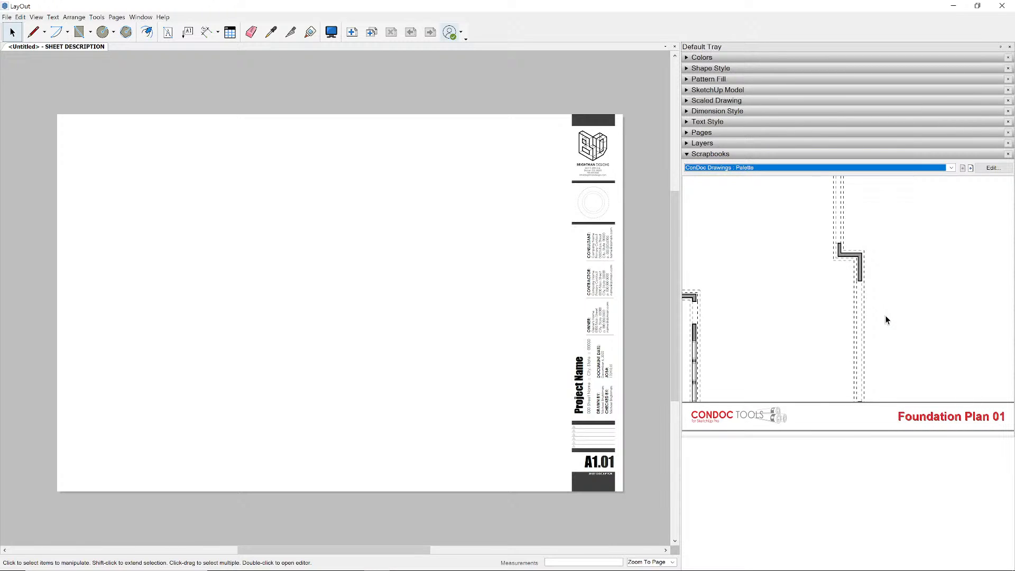
pyautogui.moveTo(855, 265); pyautogui.dragTo(233, 248)
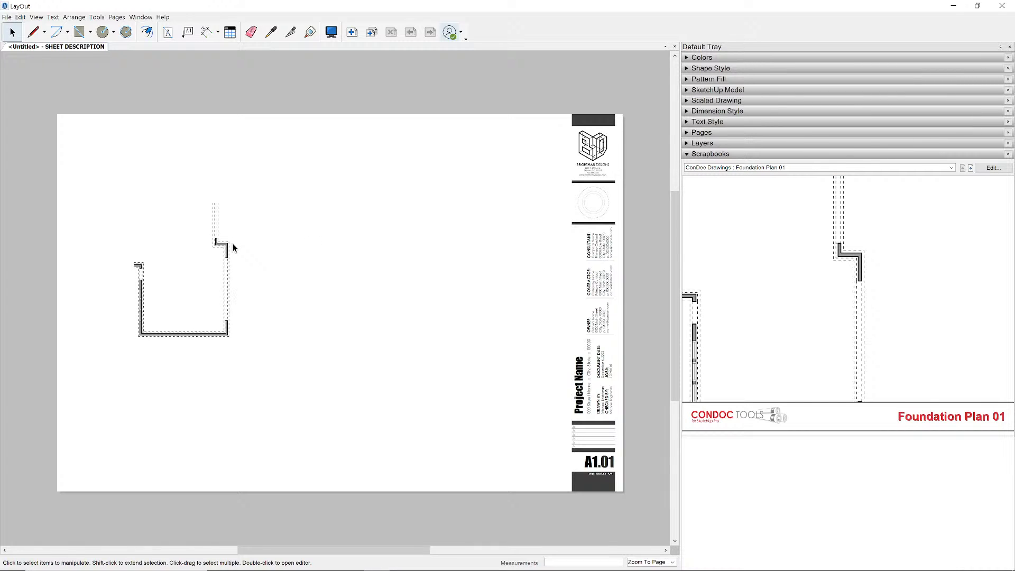
# - Resize the Foundation Plan 01 viewport to frame the whole plan and move it to the sheet's lower left area
pyautogui.click(224, 247)
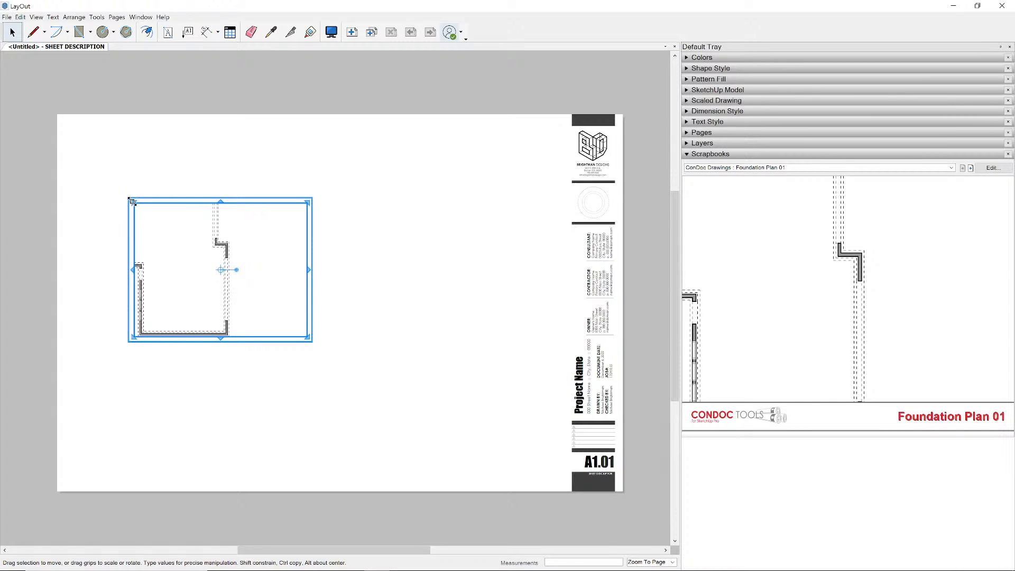
pyautogui.moveTo(131, 201); pyautogui.dragTo(85, 165)
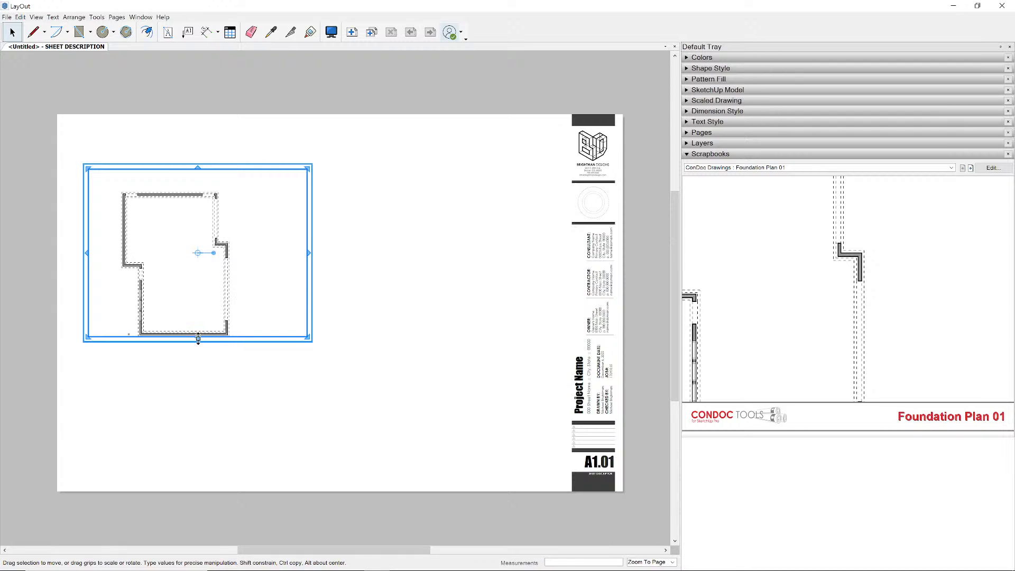
pyautogui.moveTo(198, 338); pyautogui.dragTo(198, 364)
pyautogui.moveTo(307, 168); pyautogui.dragTo(261, 179)
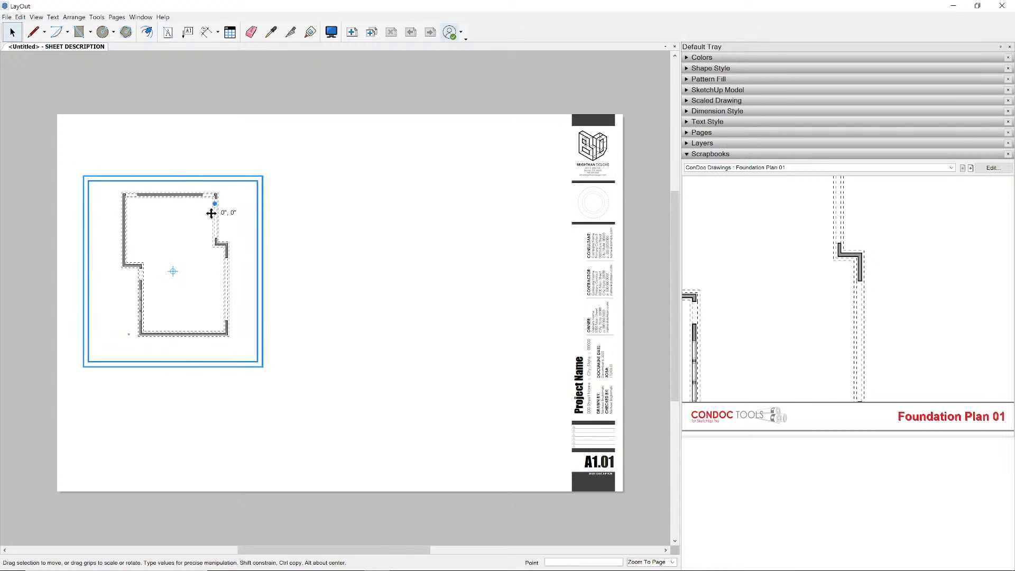
pyautogui.moveTo(211, 213); pyautogui.dragTo(213, 312)
pyautogui.click(308, 358)
pyautogui.scroll(5, 177, 378)
pyautogui.moveTo(177, 350); pyautogui.dragTo(309, 331, button='middle')
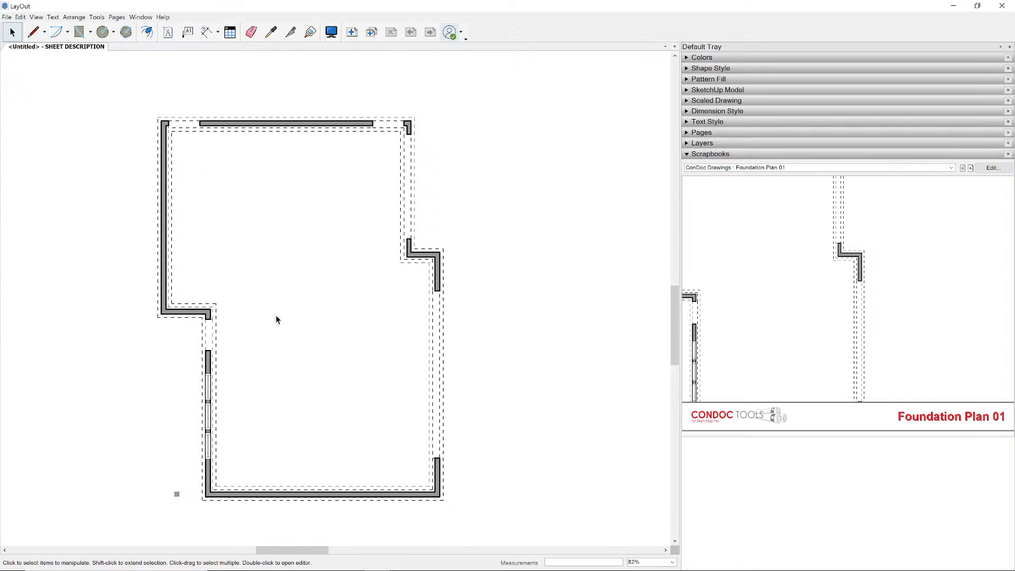
# - Place Construction Plan 01 right of the foundation plan and stretch its viewport to include the whole floor plan
pyautogui.scroll(-5, 275, 316)
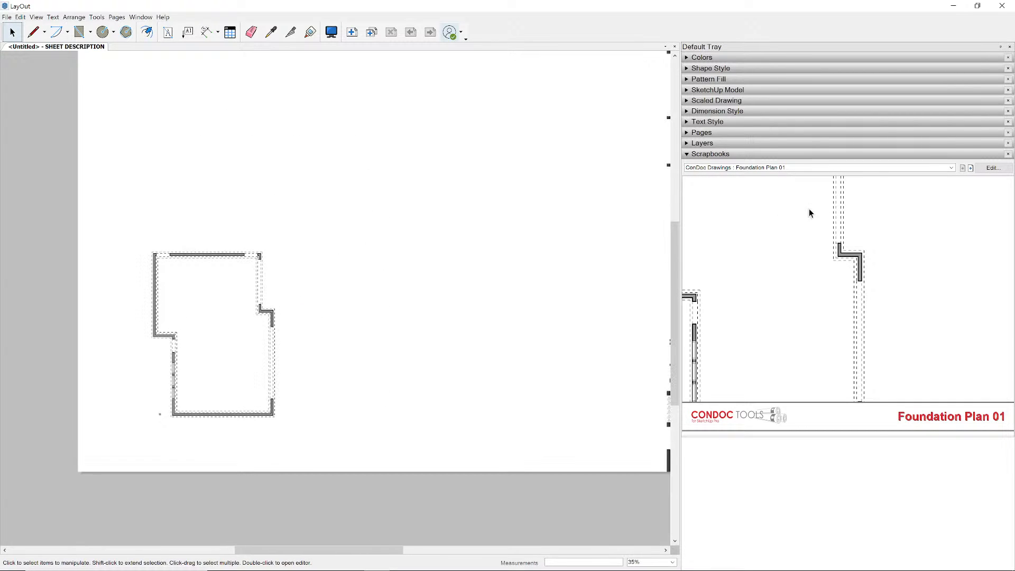
pyautogui.click(970, 168)
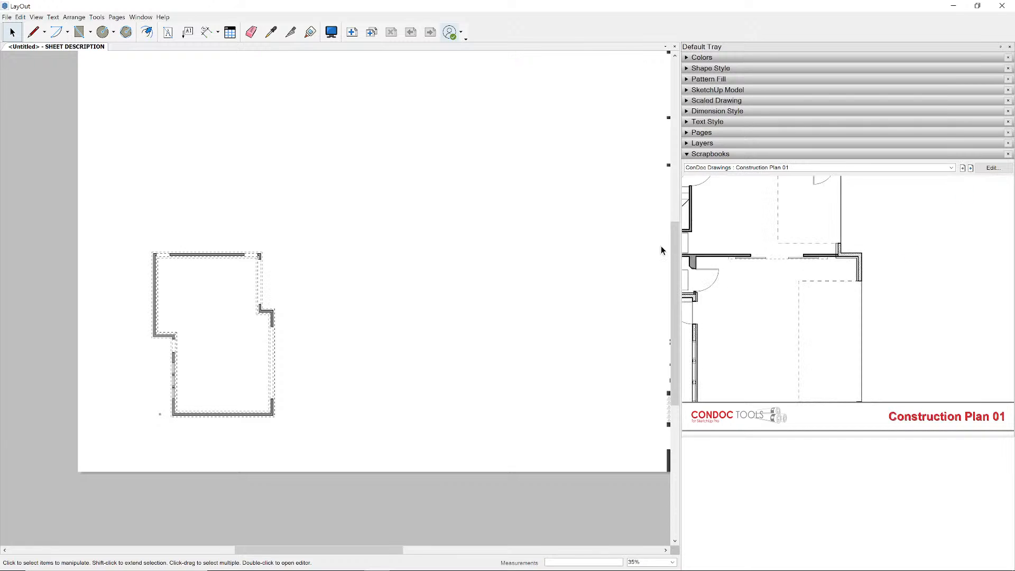
pyautogui.moveTo(723, 246); pyautogui.dragTo(465, 338)
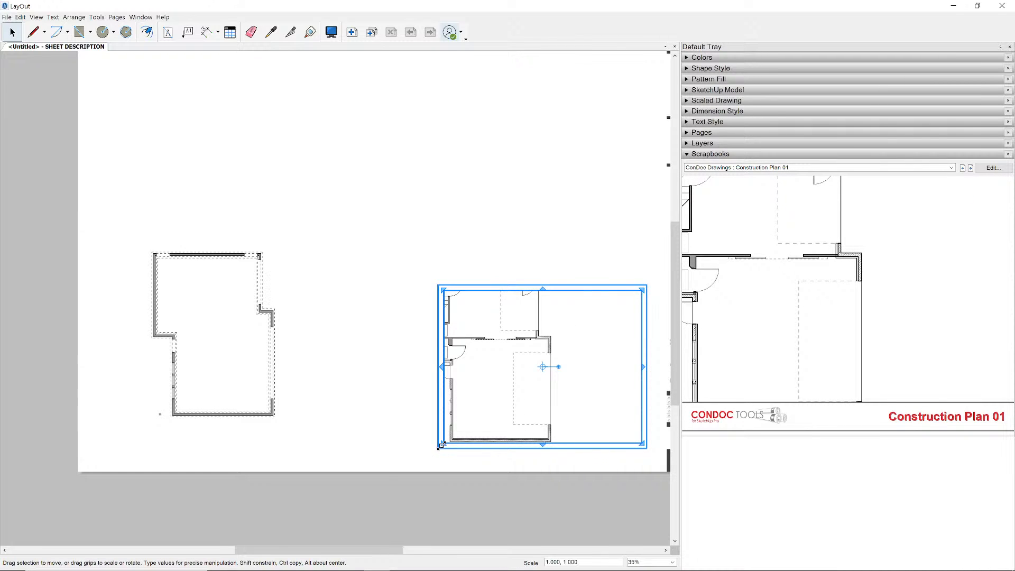
pyautogui.moveTo(441, 446); pyautogui.dragTo(329, 472)
pyautogui.moveTo(432, 291); pyautogui.dragTo(427, 220)
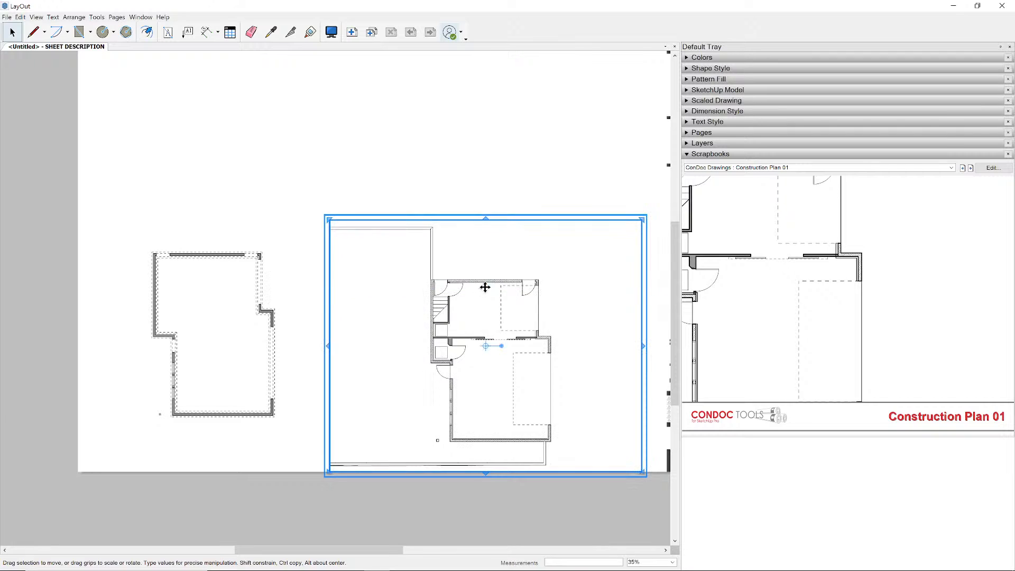
pyautogui.moveTo(329, 218); pyautogui.dragTo(410, 249)
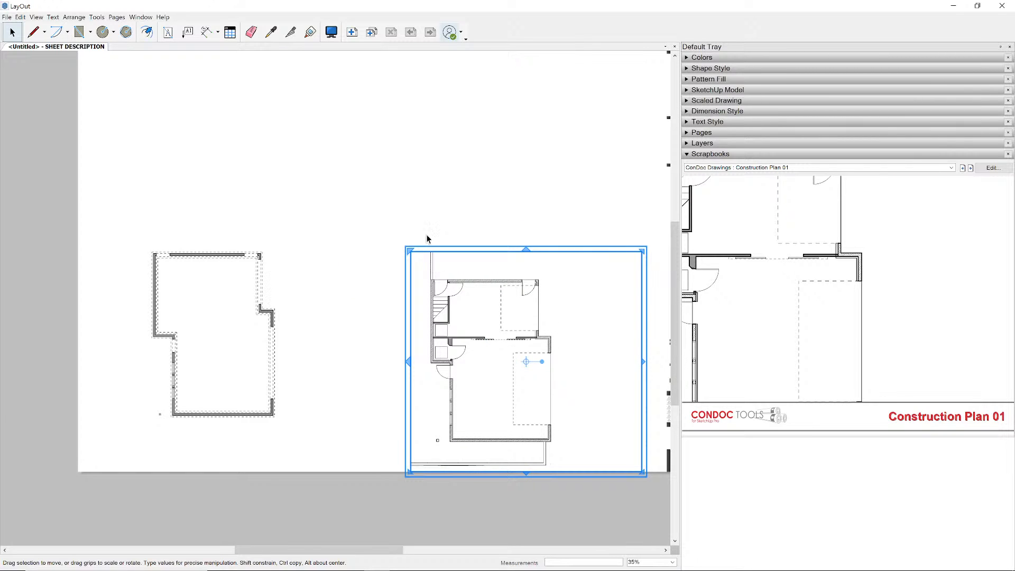
# - Move Construction Plan 01 closer to the foundation plan and crop its viewport tightly around the building
pyautogui.moveTo(494, 340); pyautogui.dragTo(398, 322)
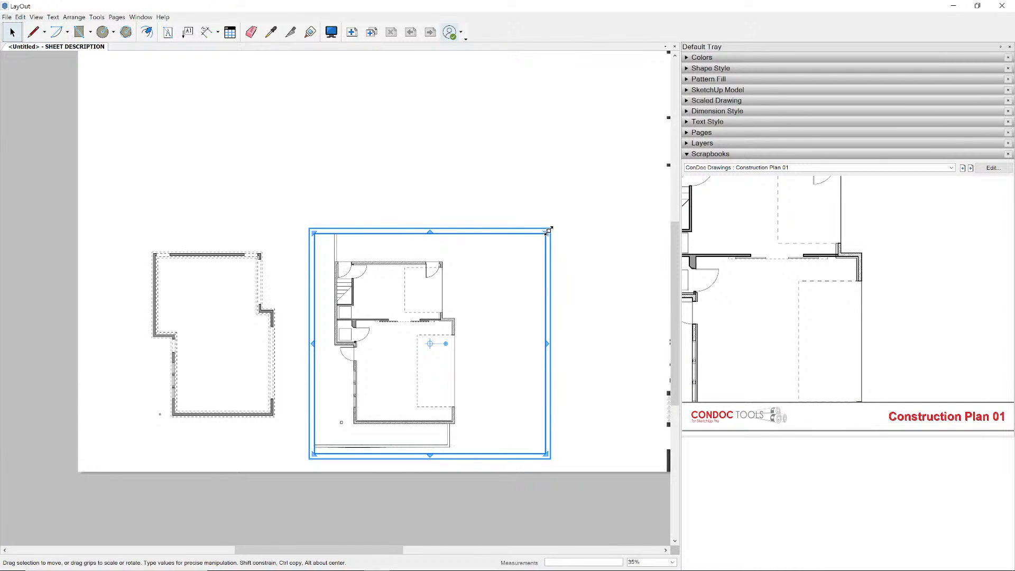
pyautogui.moveTo(549, 229); pyautogui.dragTo(476, 248)
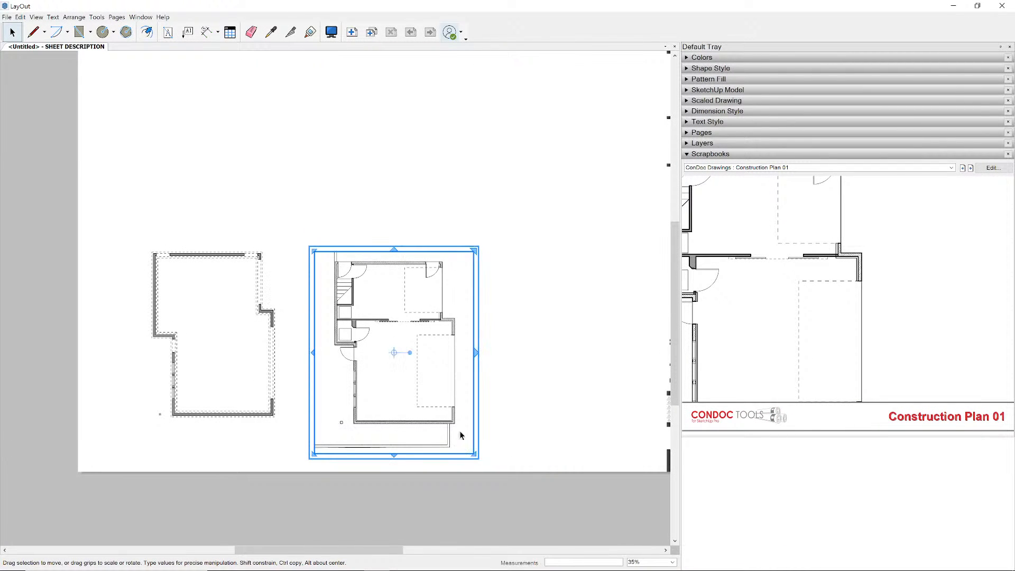
pyautogui.moveTo(392, 458); pyautogui.dragTo(392, 439)
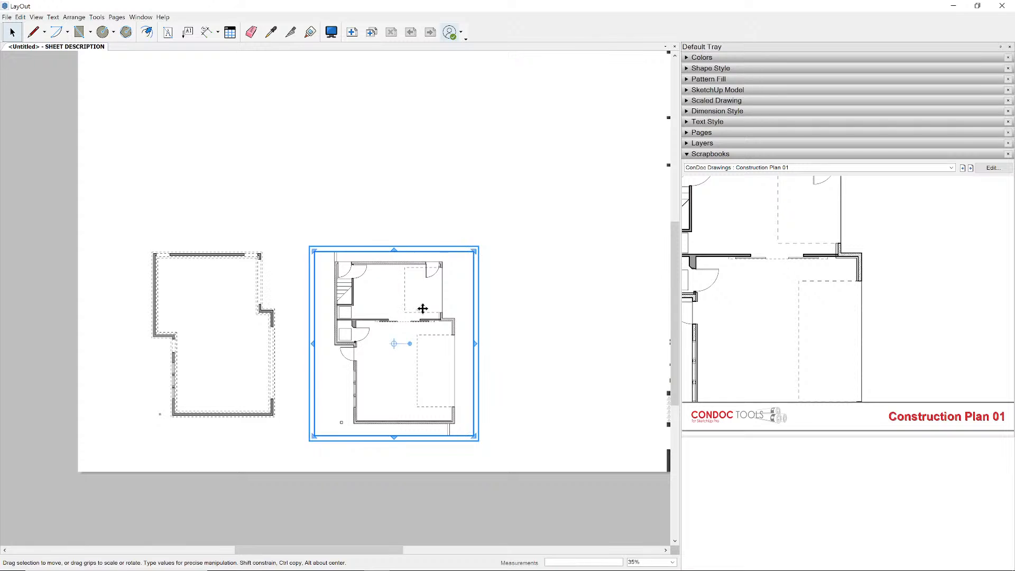
# - Place Construction Plan 02 between Construction Plan 01 and the title block, and fit its viewport to the whole floor plan
pyautogui.click(970, 167)
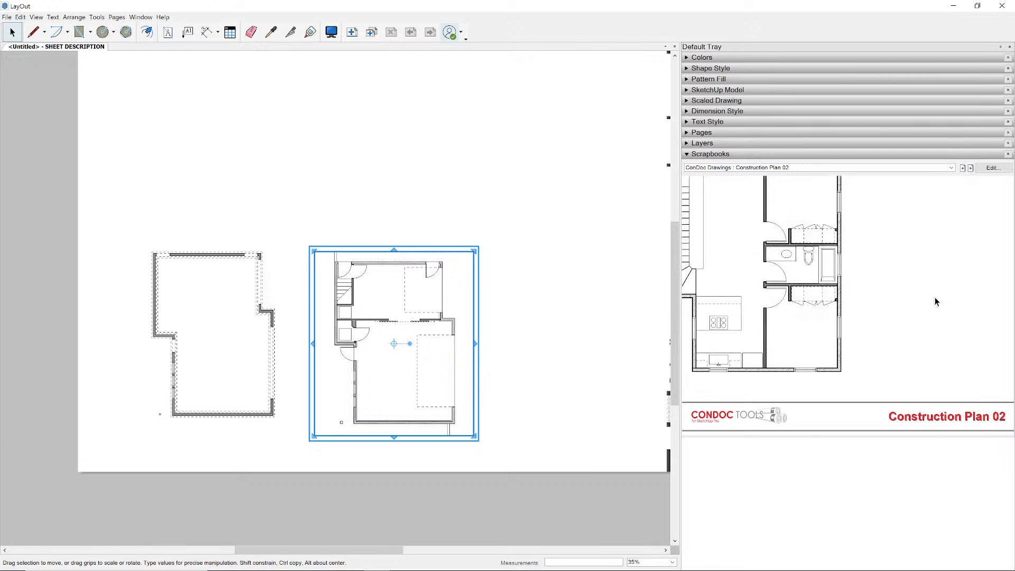
pyautogui.moveTo(797, 284); pyautogui.dragTo(586, 382)
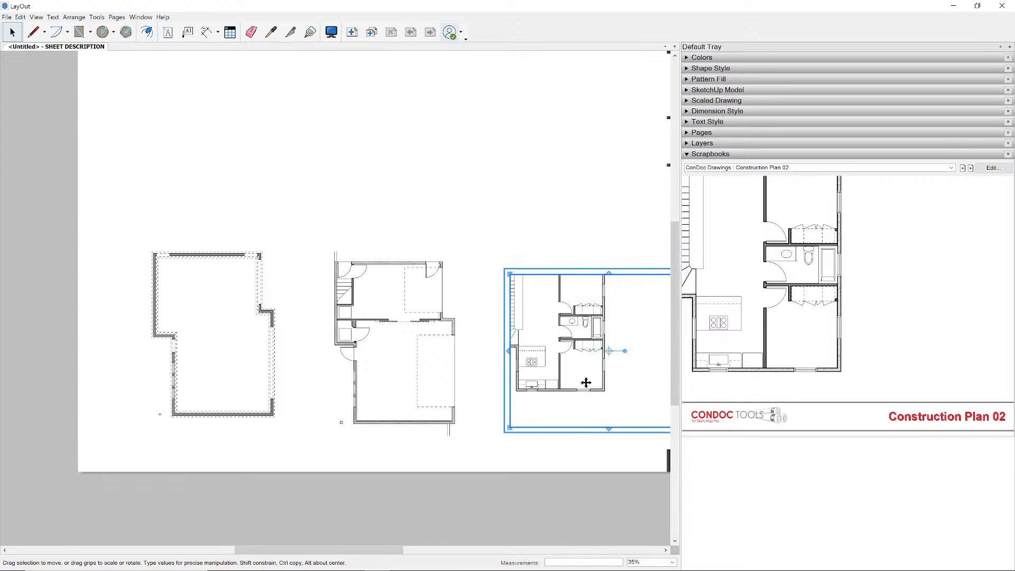
pyautogui.scroll(2, 586, 382)
pyautogui.moveTo(586, 382); pyautogui.dragTo(373, 381, button='middle')
pyautogui.moveTo(547, 442); pyautogui.dragTo(415, 408)
pyautogui.moveTo(261, 222); pyautogui.dragTo(229, 200)
pyautogui.moveTo(275, 224); pyautogui.dragTo(295, 259)
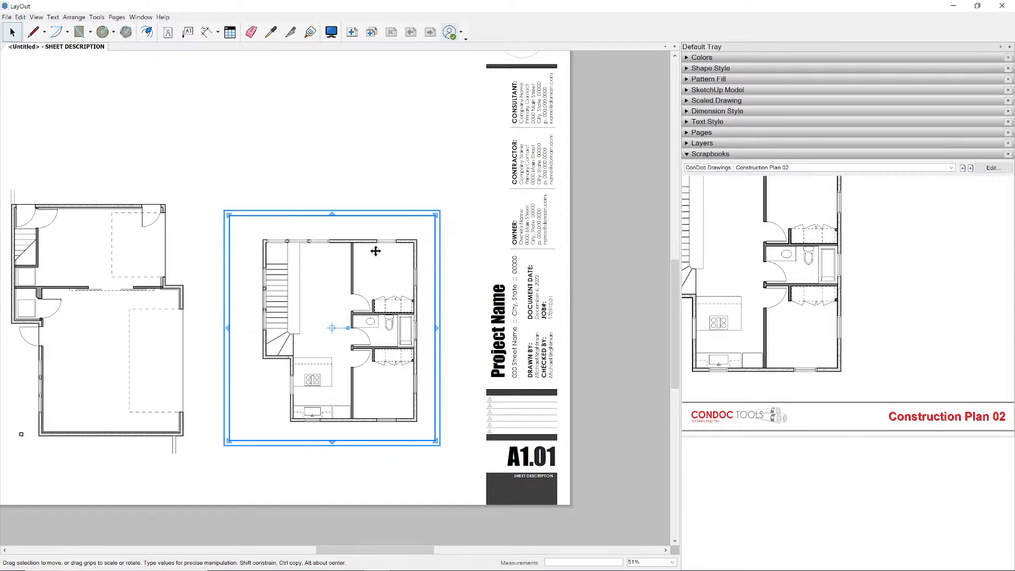
# - Select the foundation plan and both construction plans together and nudge them slightly left and up on the sheet
pyautogui.scroll(-2, 375, 251)
pyautogui.moveTo(375, 251); pyautogui.dragTo(582, 260, button='middle')
pyautogui.scroll(2, 496, 299)
pyautogui.moveTo(478, 293); pyautogui.dragTo(449, 285, button='middle')
pyautogui.scroll(-3, 442, 277)
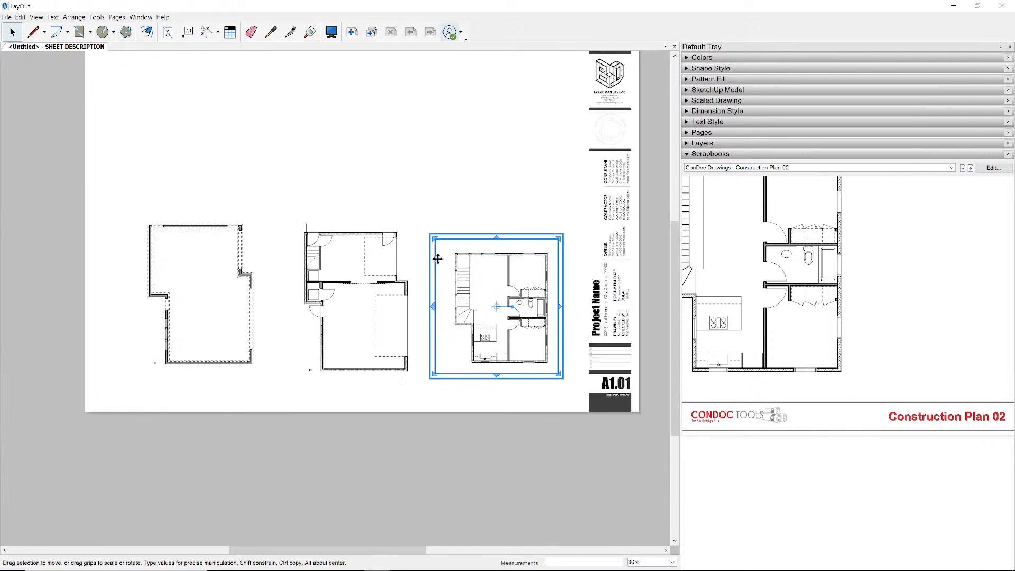
pyautogui.moveTo(514, 161); pyautogui.dragTo(193, 304)
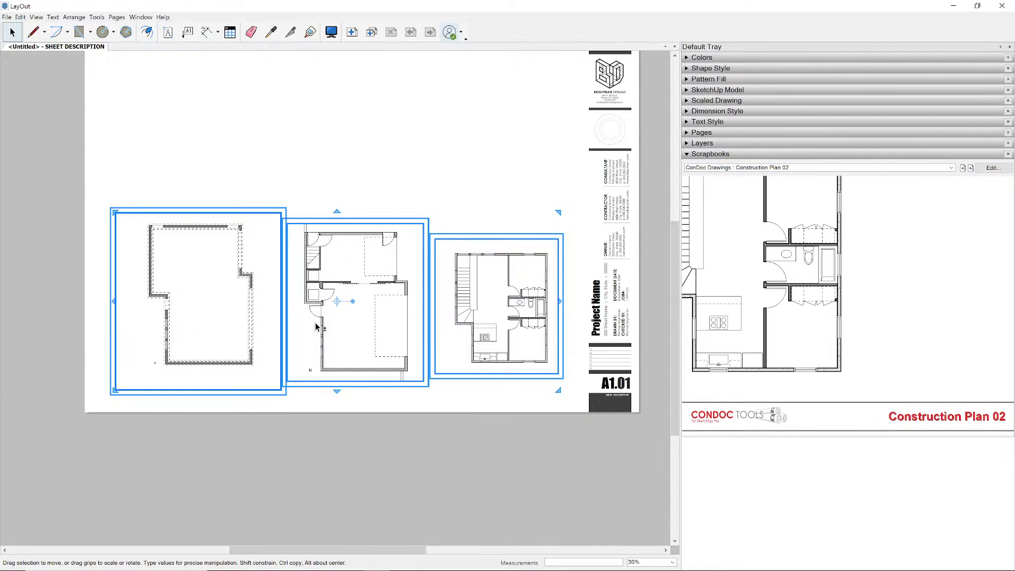
pyautogui.hotkey('shift', 'Left')
pyautogui.hotkey('shift', 'Left')
pyautogui.hotkey('shift', 'Up')
pyautogui.click(415, 396)
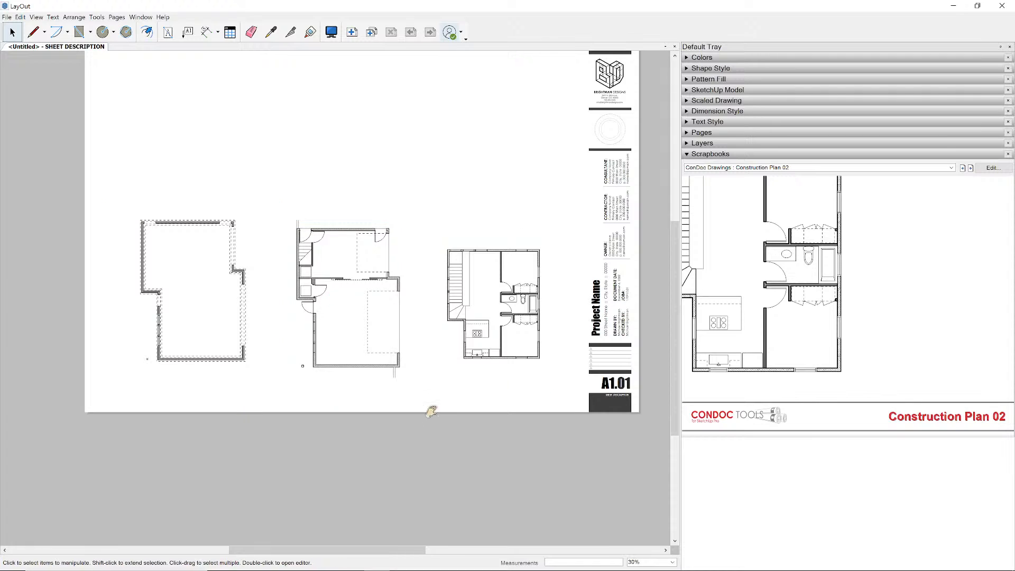
# - Place Roof Plan 01 above the floor plans, widen its viewport to include the neighbouring house, and reposition it on the sheet
pyautogui.scroll(-1, 439, 410)
pyautogui.scroll(-1, 456, 415)
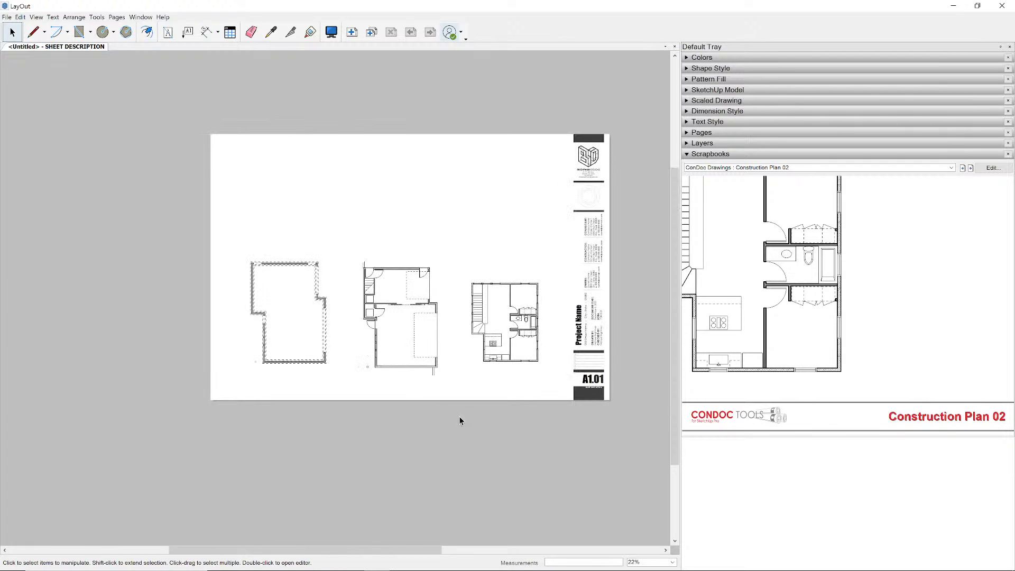
pyautogui.moveTo(501, 442); pyautogui.dragTo(266, 271)
pyautogui.click(632, 212)
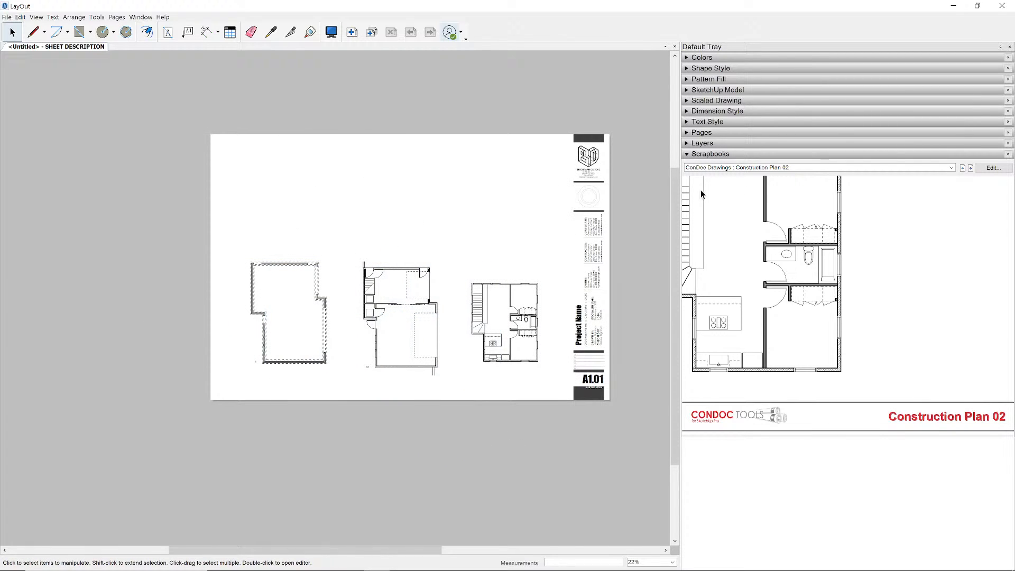
pyautogui.click(970, 168)
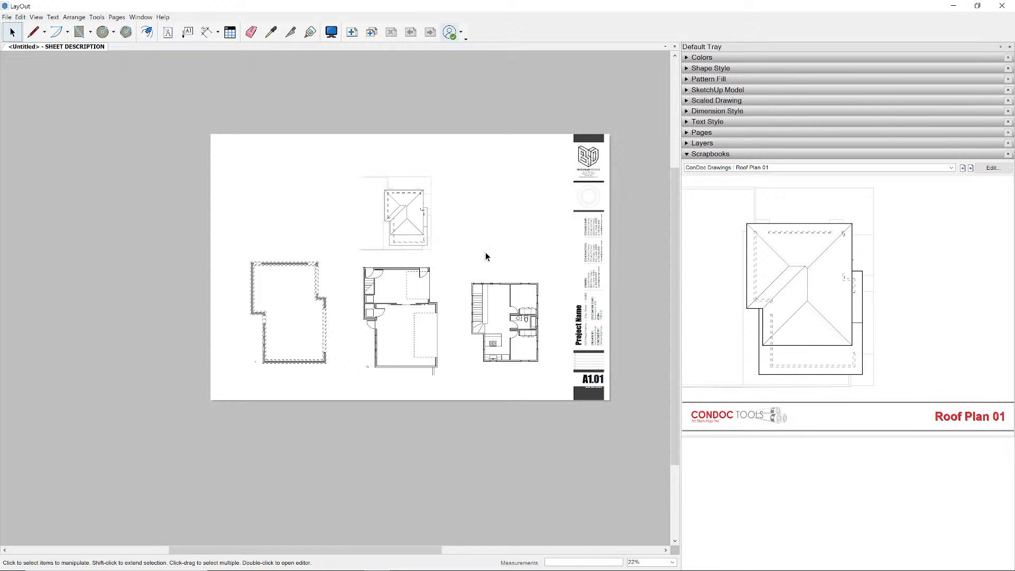
pyautogui.click(414, 239)
pyautogui.moveTo(360, 220); pyautogui.dragTo(198, 220)
pyautogui.moveTo(325, 215); pyautogui.dragTo(367, 200)
pyautogui.click(408, 123)
# - Examine the roof plan's linework up close and its placement among the other plans on the sheet
pyautogui.scroll(5, 406, 249)
pyautogui.scroll(2, 431, 251)
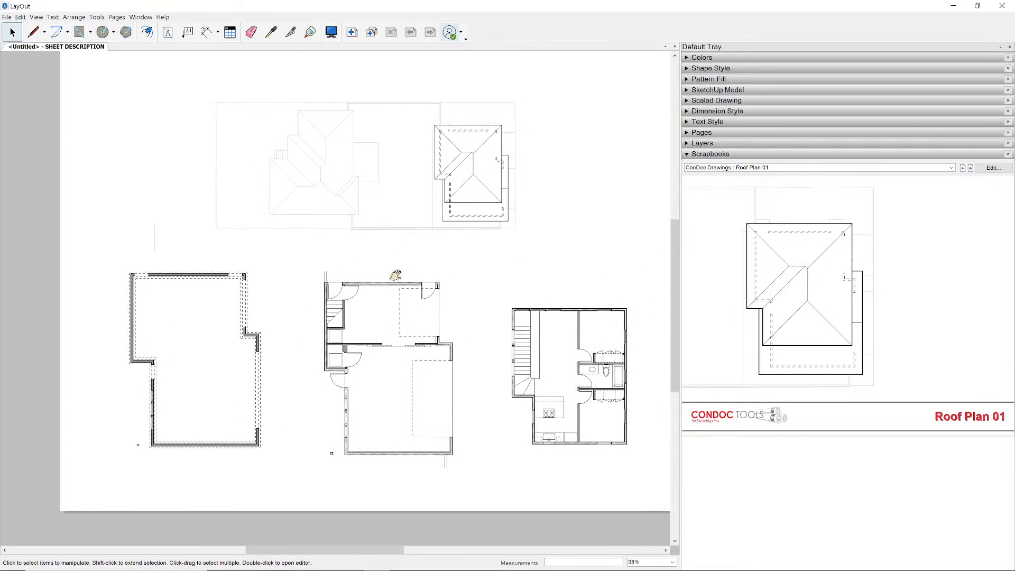
pyautogui.scroll(4, 428, 127)
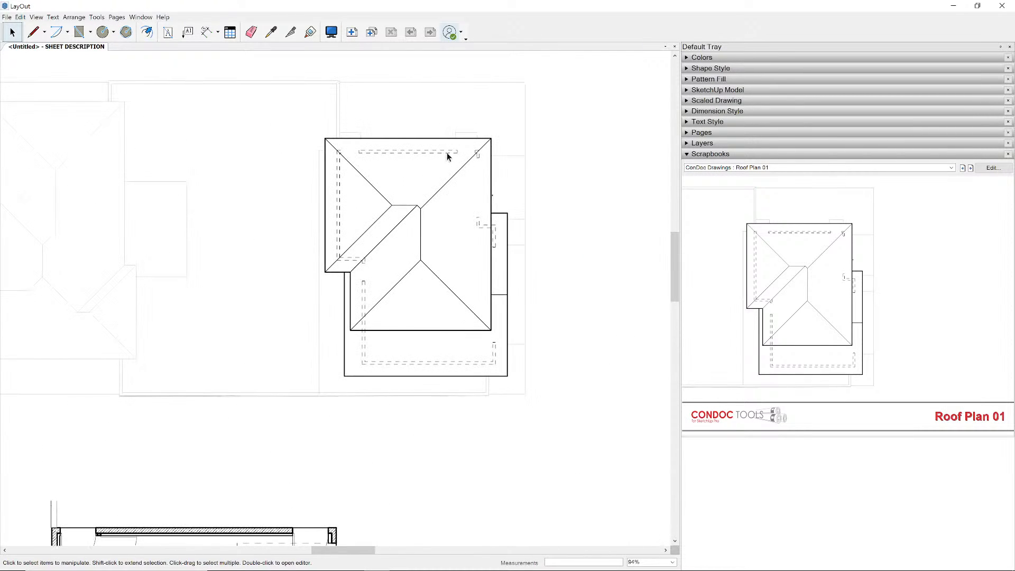
pyautogui.scroll(-3, 446, 145)
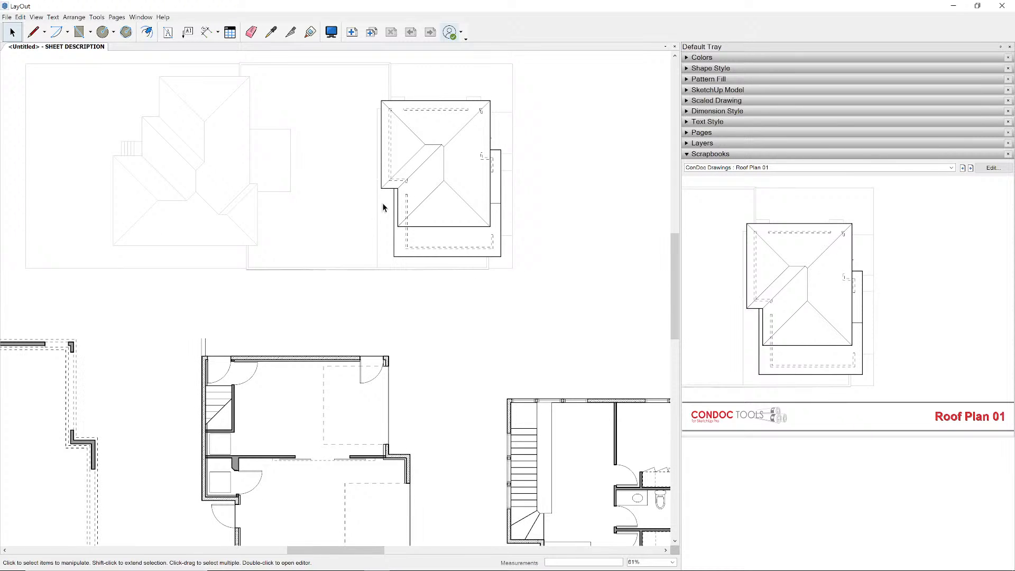
pyautogui.scroll(-2, 360, 238)
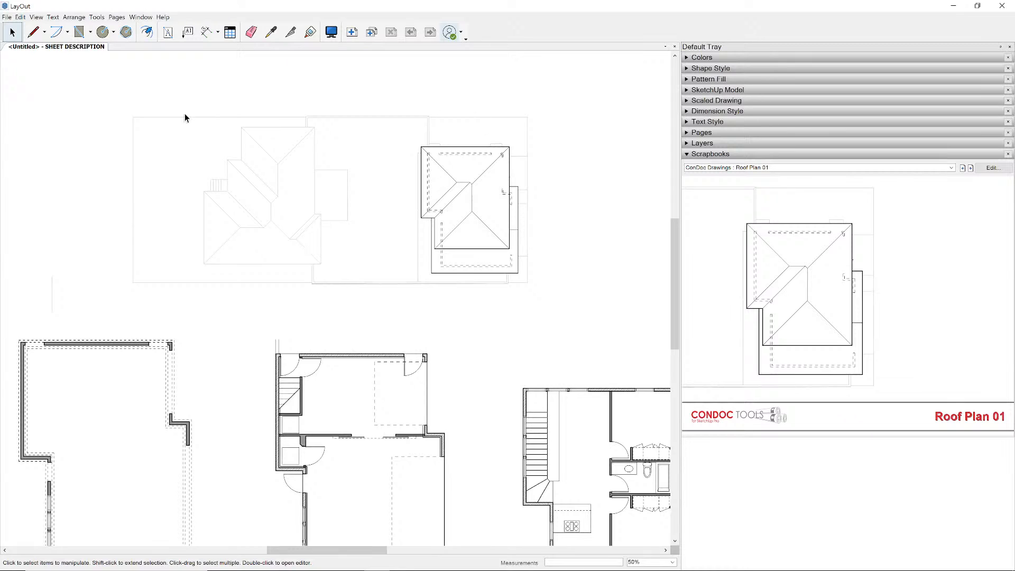
pyautogui.scroll(-3, 356, 231)
pyautogui.moveTo(396, 226); pyautogui.dragTo(381, 246, button='middle')
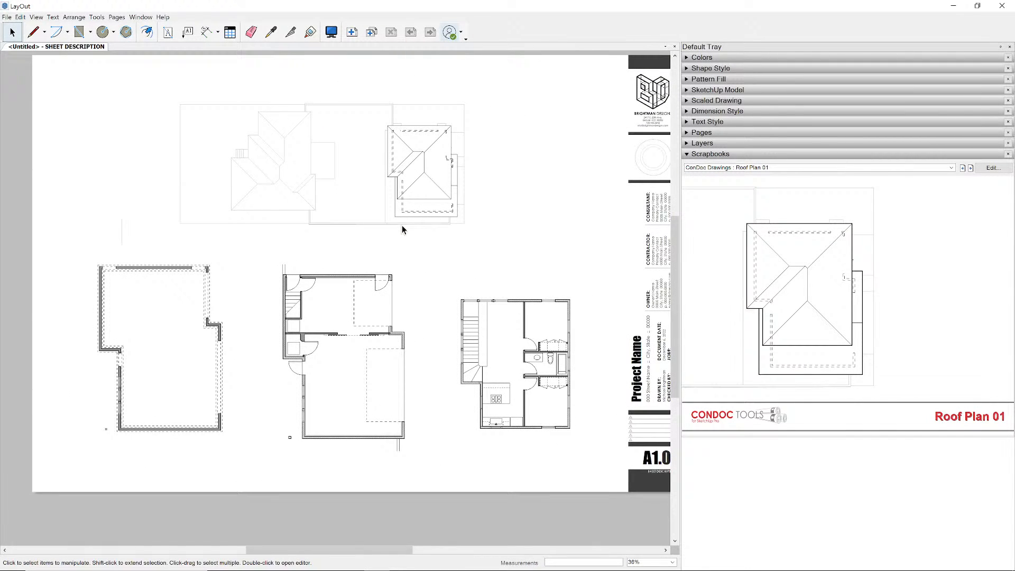
pyautogui.scroll(-1, 420, 256)
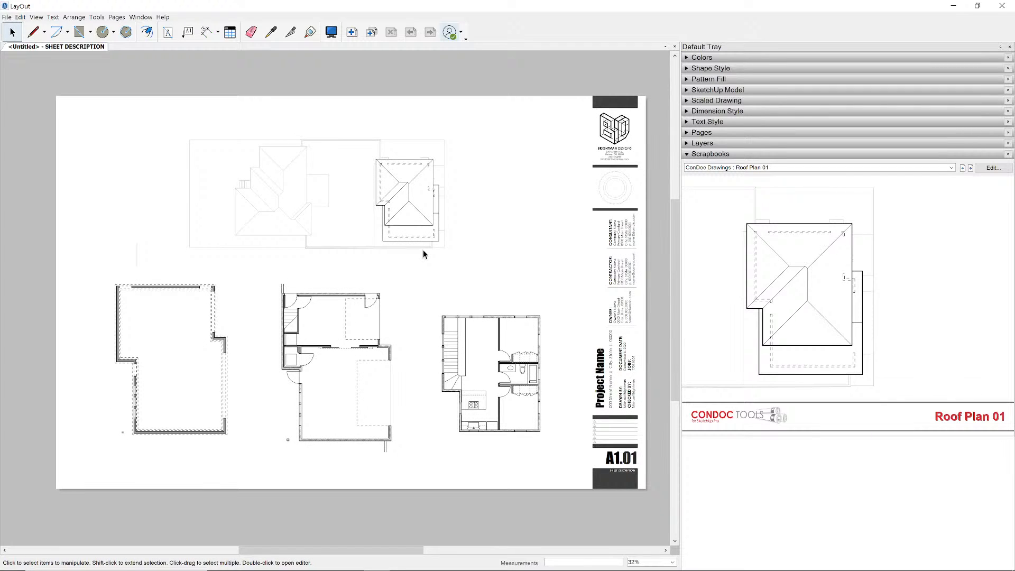
# - Add a new page after the plan sheet
pyautogui.click(352, 33)
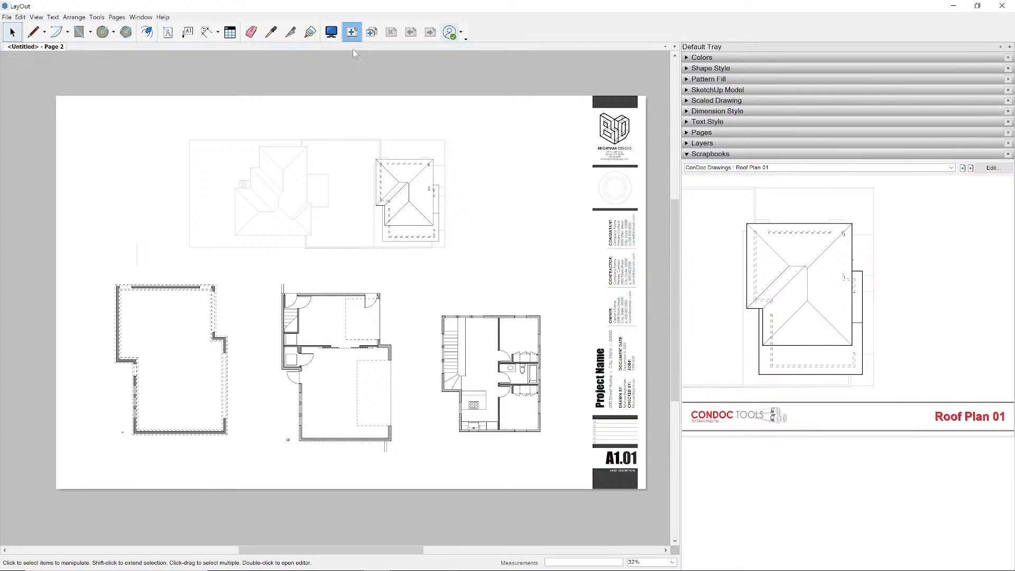
# - Place CAD Elevation (Shadows) 01 from the ConDoc Drawings scrapbook in the upper-left area of the blank A1.02 sheet
pyautogui.click(970, 167)
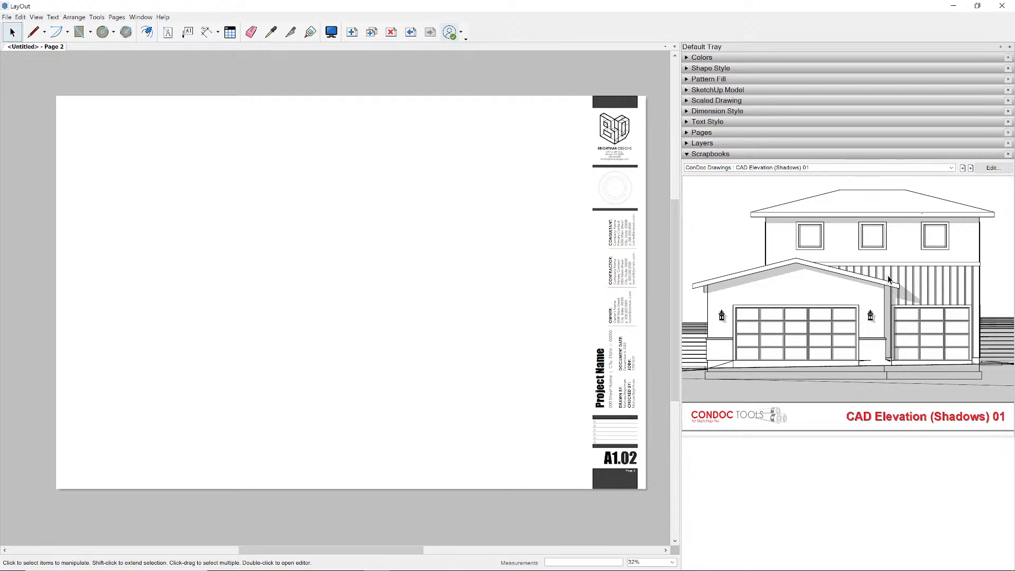
pyautogui.click(177, 186)
pyautogui.click(180, 182)
pyautogui.moveTo(162, 174); pyautogui.dragTo(204, 171)
pyautogui.click(413, 231)
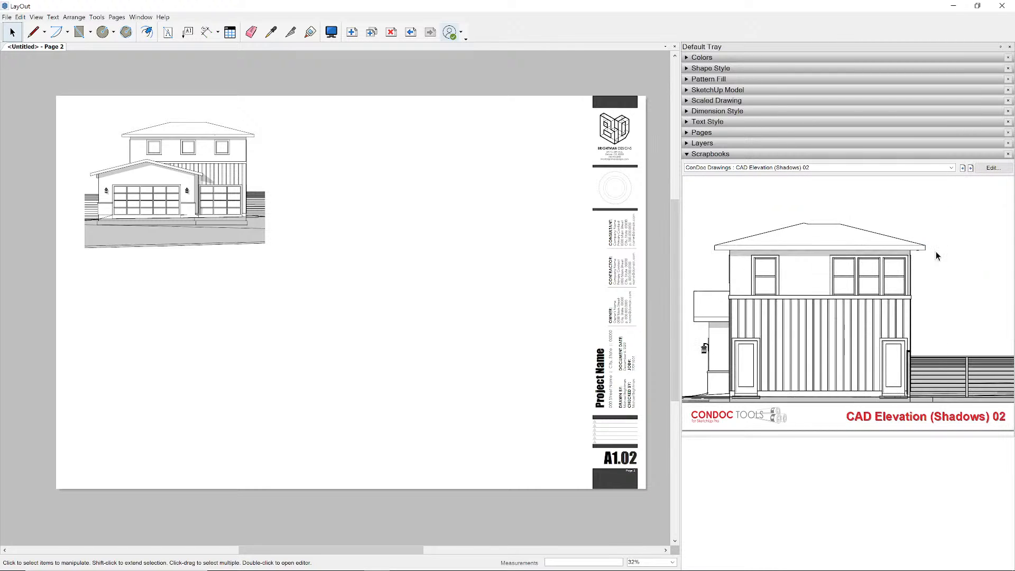
# - Place CAD Elevation (Shadows) 02, 03 and 04 on the sheet to form a two-by-two arrangement with elevation 01
pyautogui.moveTo(768, 273); pyautogui.dragTo(444, 194)
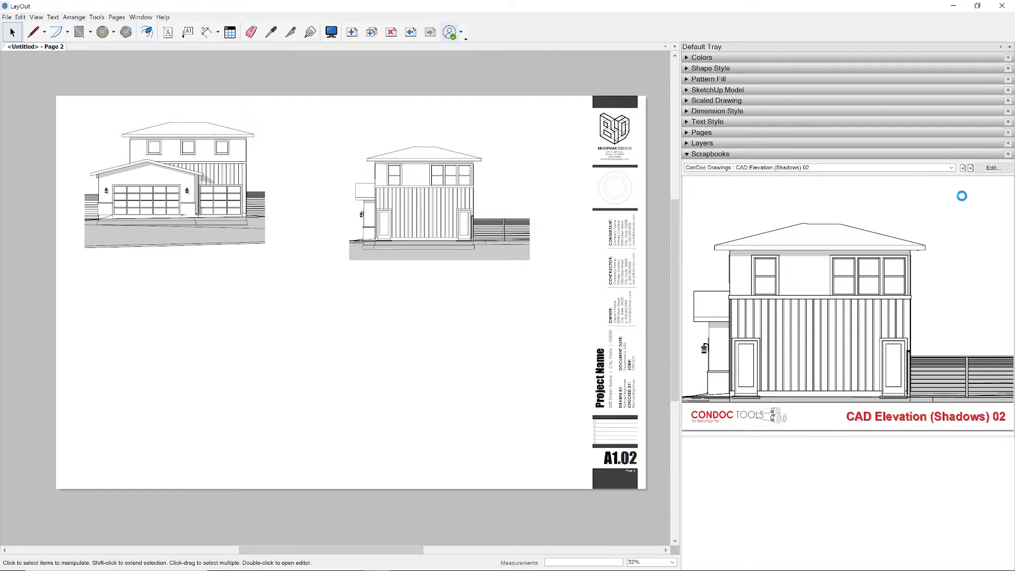
pyautogui.moveTo(172, 390); pyautogui.dragTo(216, 371)
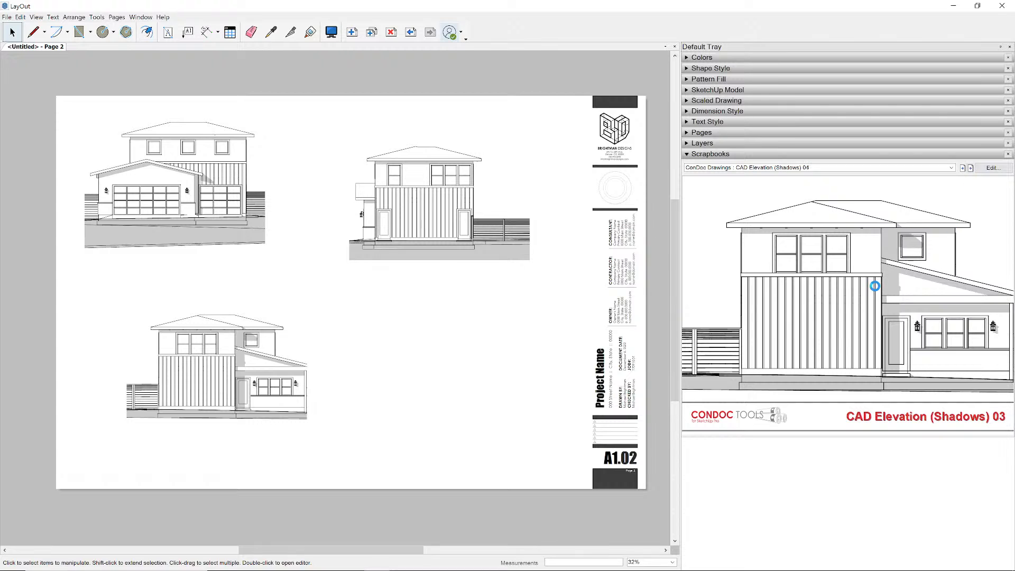
pyautogui.moveTo(845, 309); pyautogui.dragTo(455, 373)
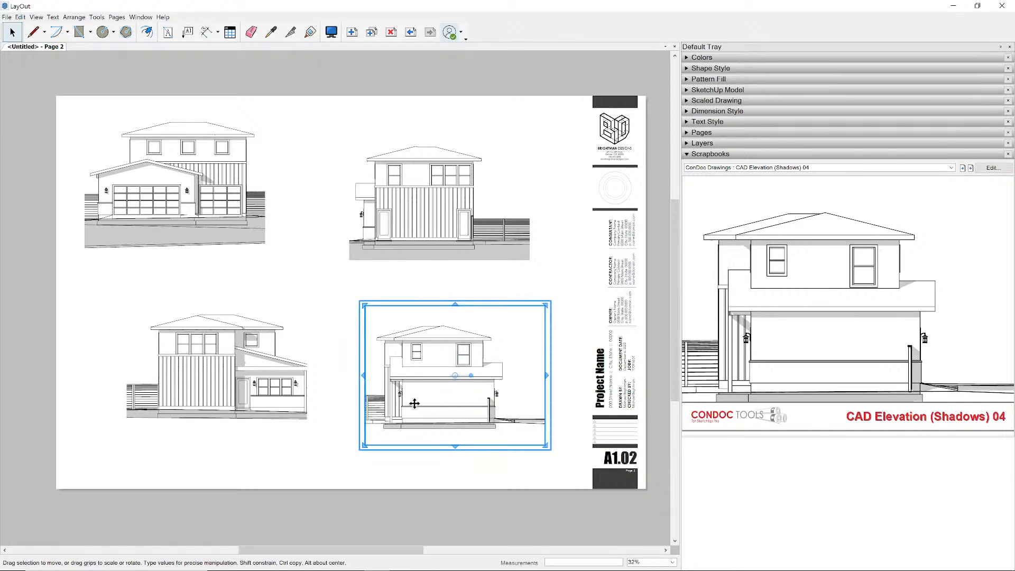
# - Move CAD Elevation (Shadows) 02 slightly left and up, roughly level with elevation 01
pyautogui.moveTo(418, 400); pyautogui.dragTo(467, 372, button='middle')
pyautogui.click(342, 249)
pyautogui.click(270, 206)
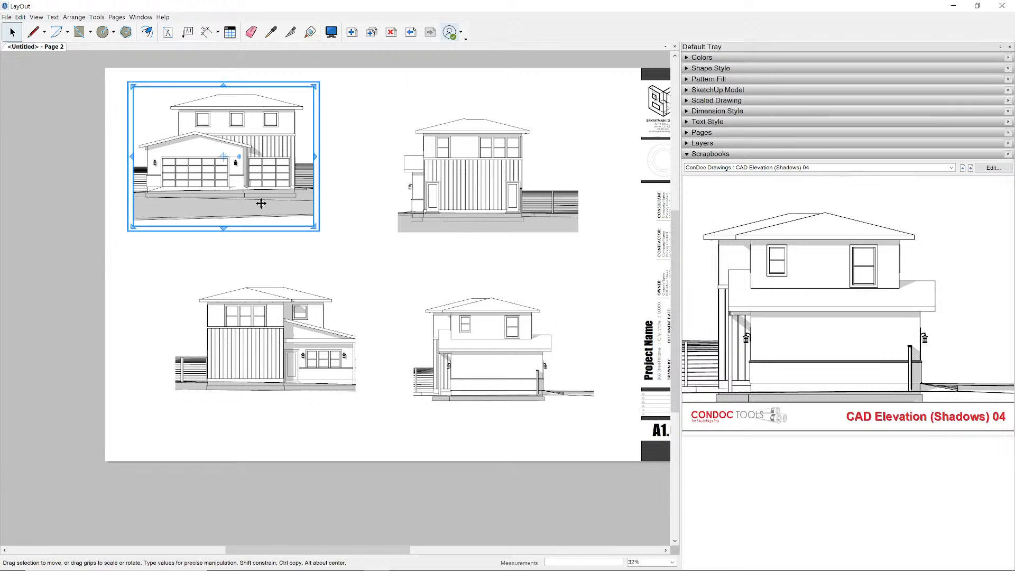
pyautogui.moveTo(431, 202); pyautogui.dragTo(420, 193)
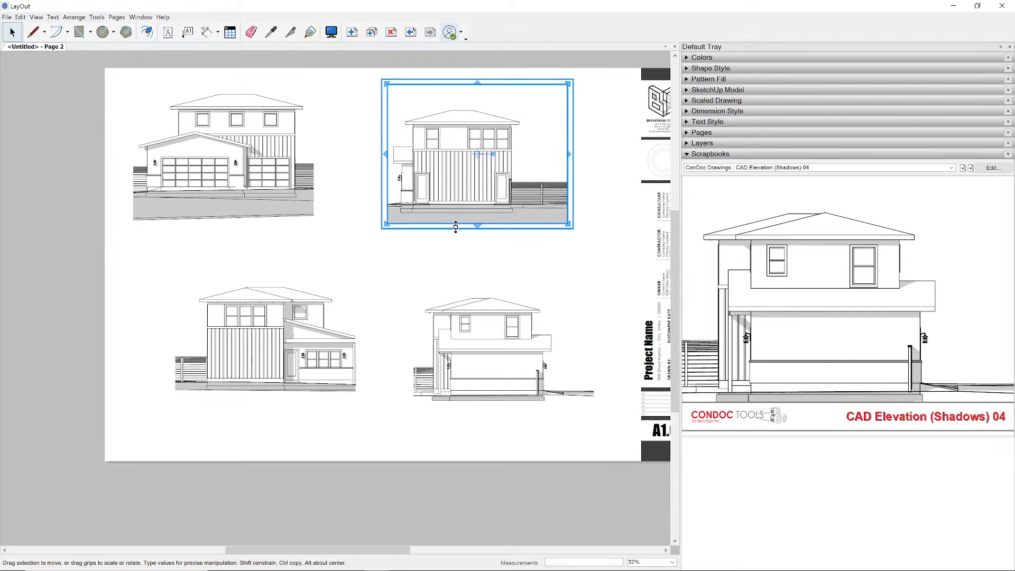
# - Widen the right side of the CAD Elevation (Shadows) 03 viewport to include the fence beside the house
pyautogui.click(353, 353)
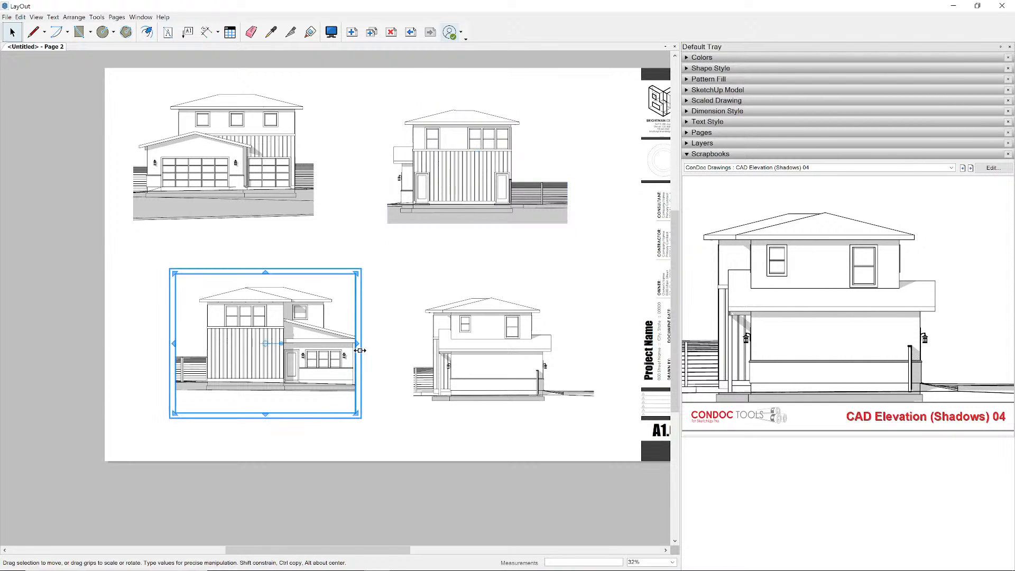
pyautogui.moveTo(361, 347); pyautogui.dragTo(381, 394)
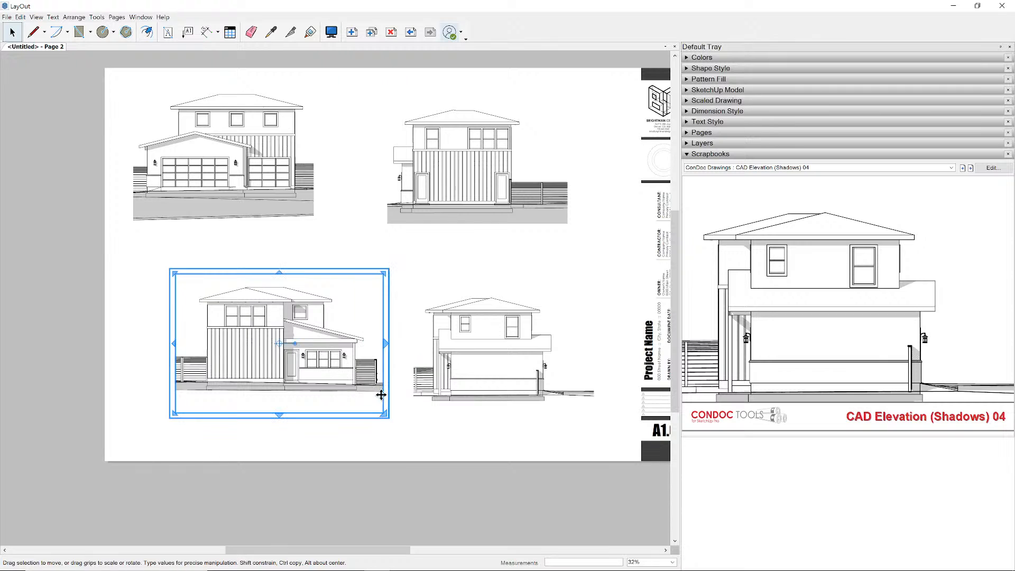
pyautogui.click(523, 463)
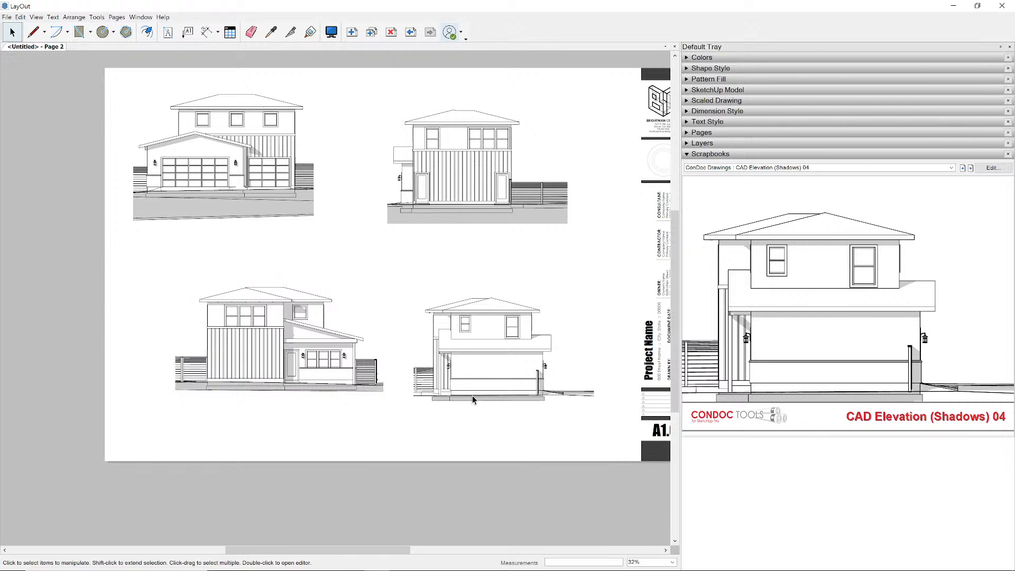
# - Select the two upper elevations together and nudge them right and down on the sheet
pyautogui.moveTo(523, 131); pyautogui.dragTo(508, 143, button='middle')
pyautogui.moveTo(521, 165); pyautogui.dragTo(280, 95)
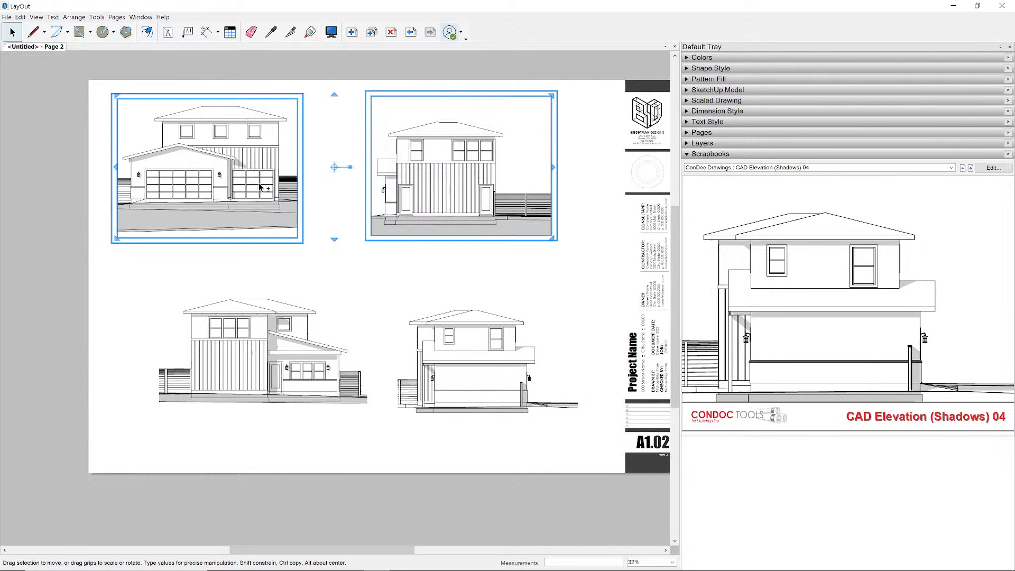
pyautogui.hotkey('shift', 'Right')
pyautogui.hotkey('shift', 'Right')
pyautogui.hotkey('shift', 'Right')
pyautogui.hotkey('shift', 'Right')
pyautogui.hotkey('shift', 'Right')
pyautogui.hotkey('shift', 'Down')
pyautogui.hotkey('shift', 'Down')
pyautogui.hotkey('shift', 'Down')
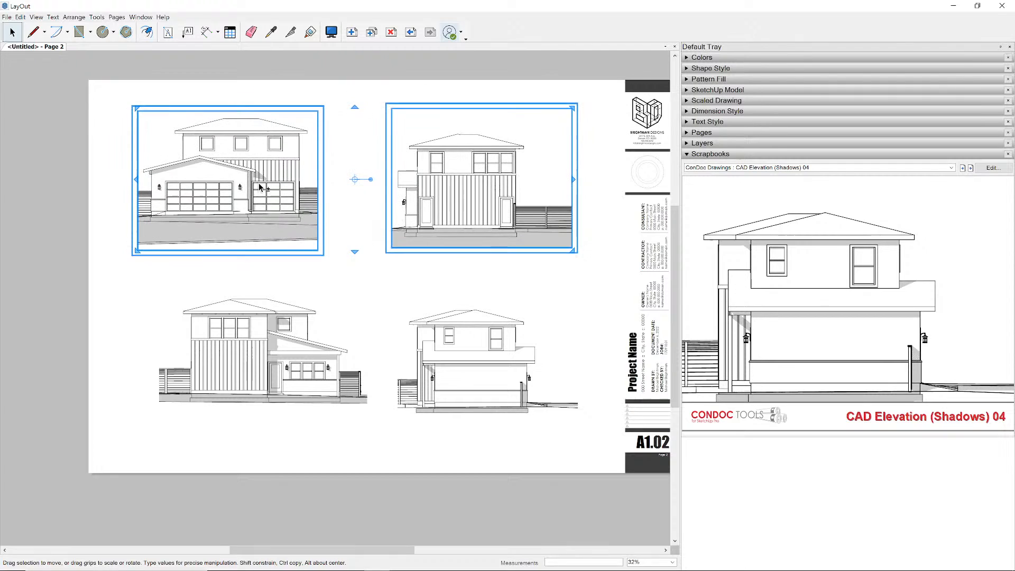
pyautogui.click(112, 232)
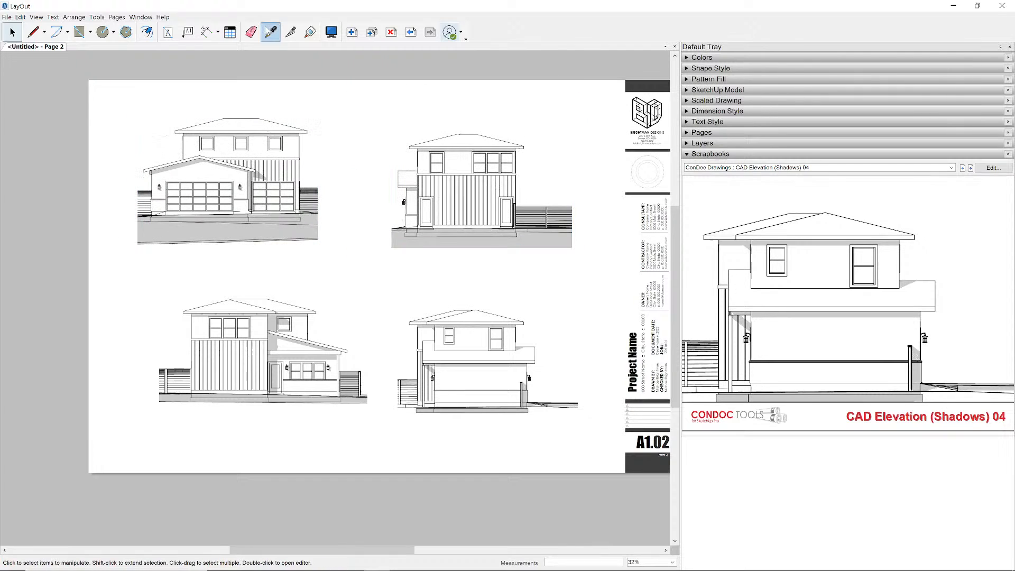
# - Add a new page after the elevations and place CAD Section (Fill) AA near its centre
pyautogui.click(351, 32)
pyautogui.click(971, 167)
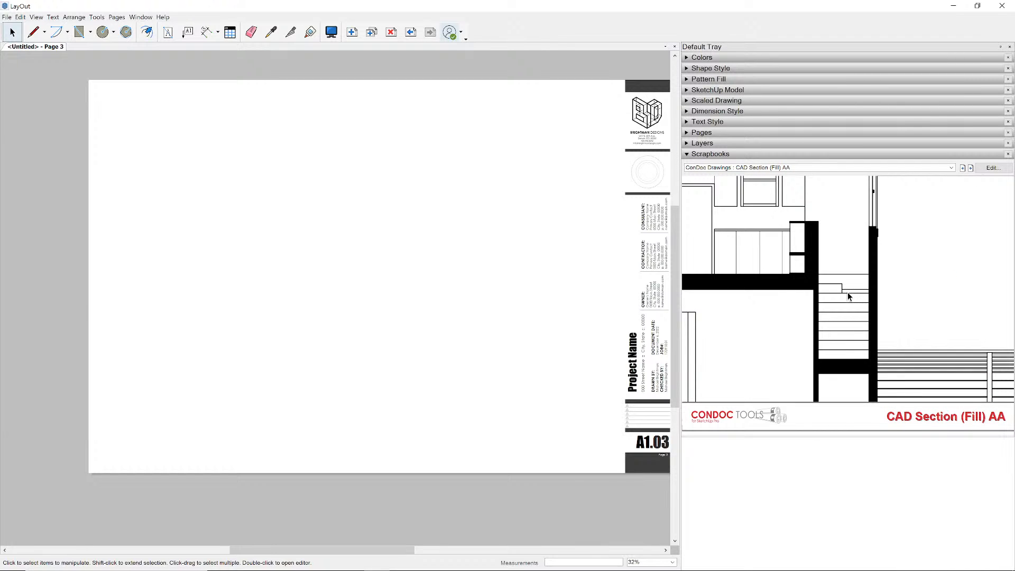
pyautogui.click(847, 292)
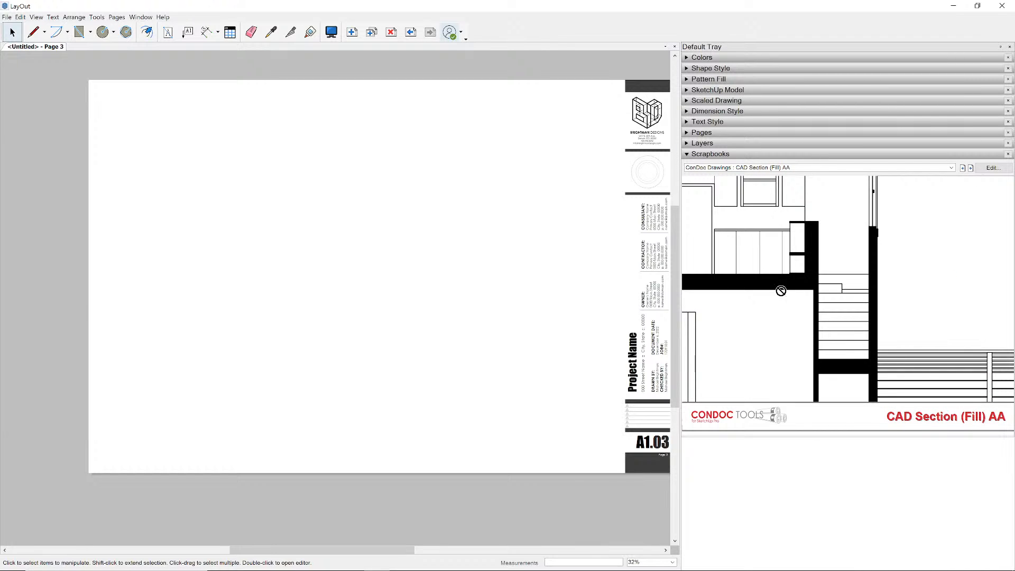
pyautogui.click(378, 274)
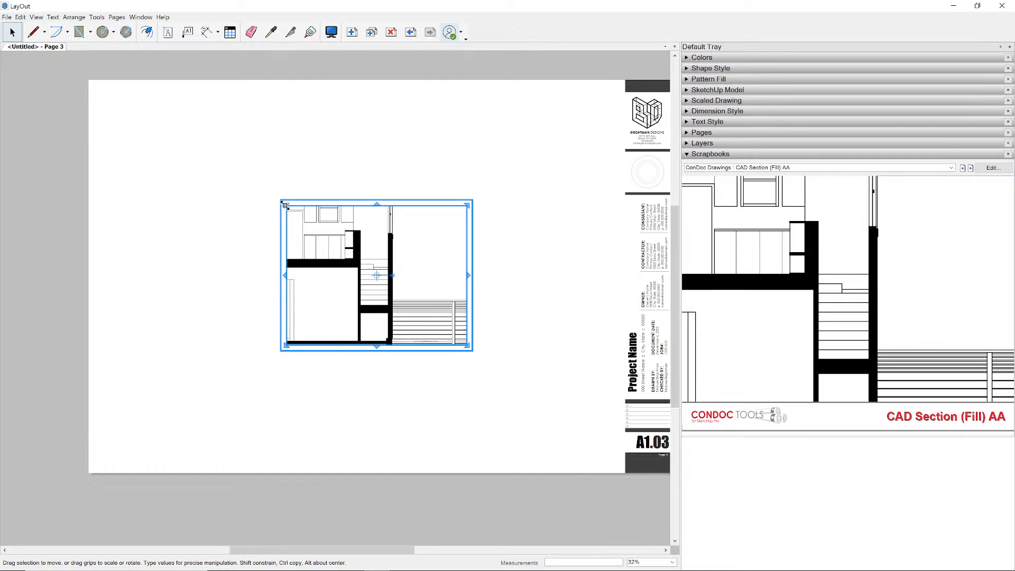
# - Resize the CAD Section (Fill) AA viewport to show the whole building with its footings, and centre it on the sheet
pyautogui.moveTo(284, 205); pyautogui.dragTo(121, 114)
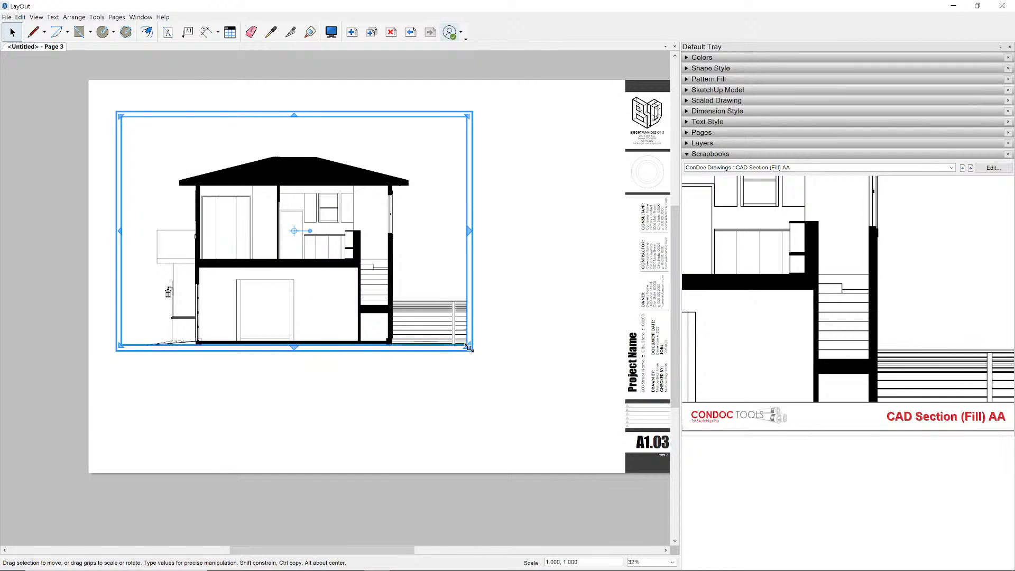
pyautogui.moveTo(468, 348); pyautogui.dragTo(446, 387)
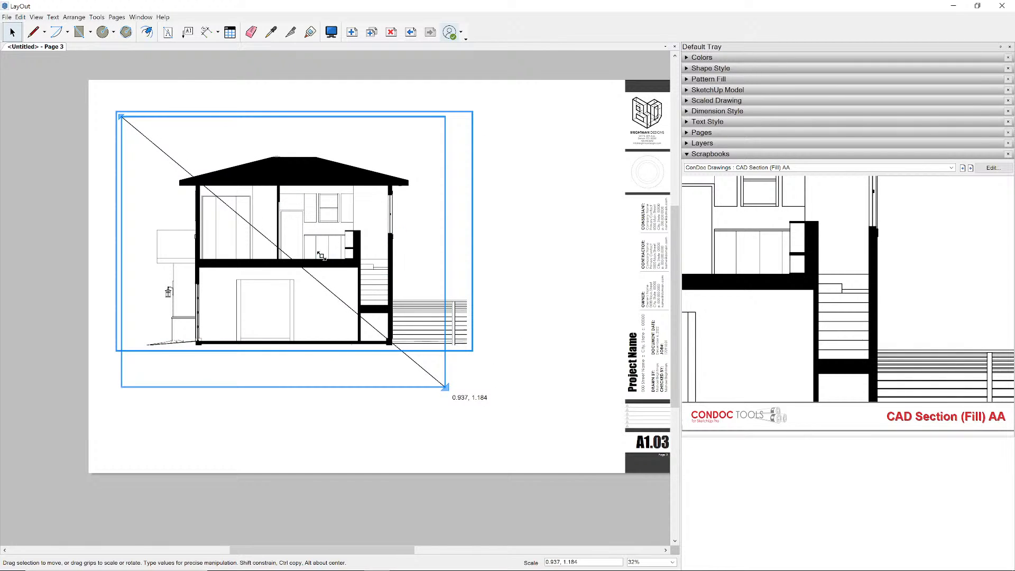
pyautogui.moveTo(317, 222); pyautogui.dragTo(404, 249)
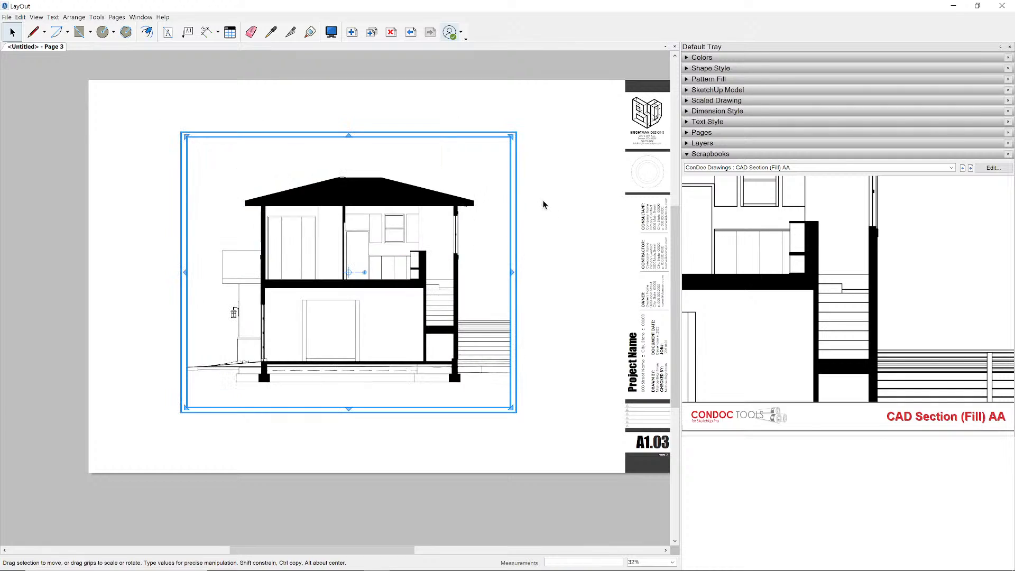
pyautogui.click(543, 202)
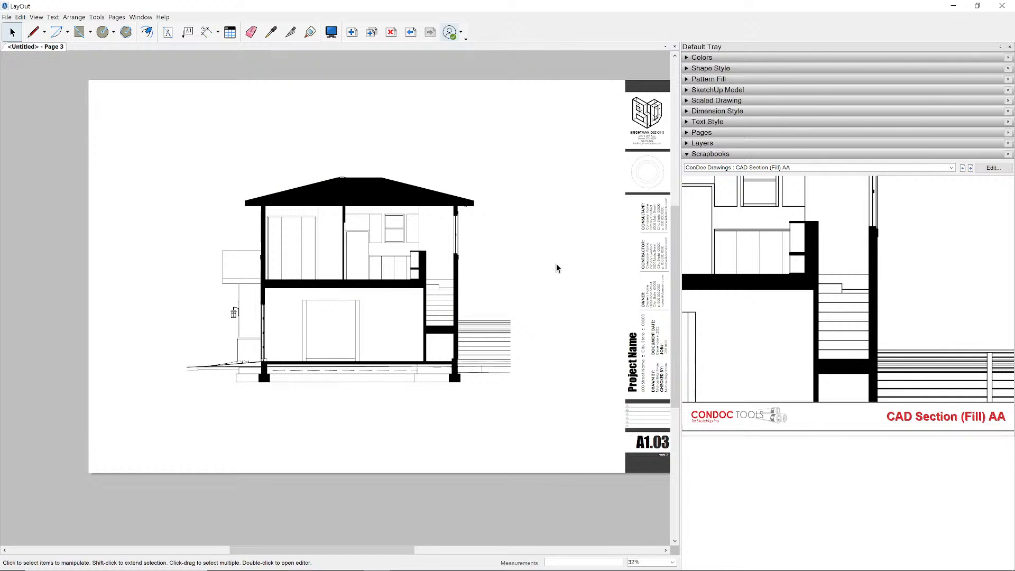
pyautogui.scroll(1, 370, 303)
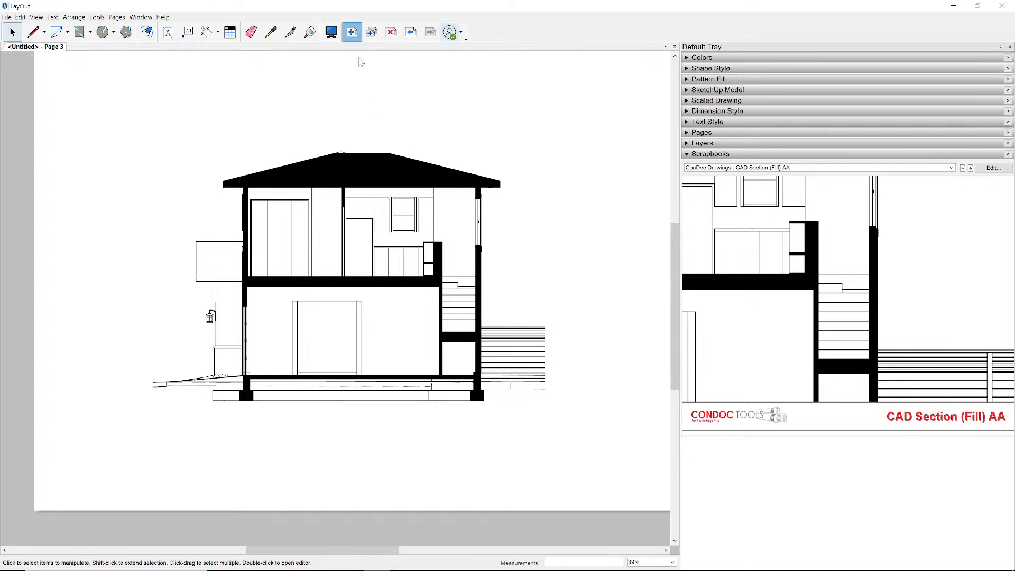
# - Add another page and place CAD Section (Fill) BB on it
pyautogui.click(352, 32)
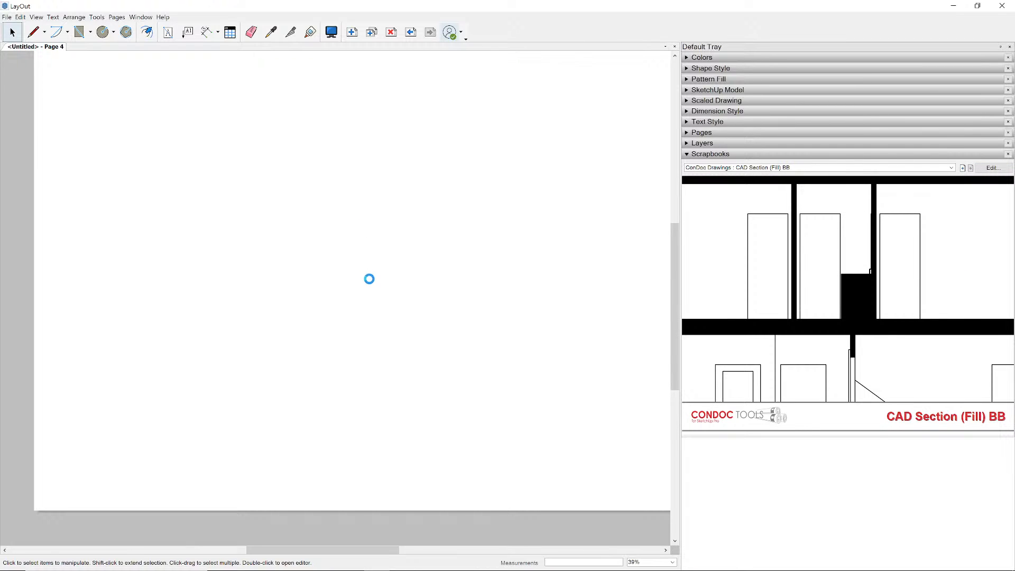
pyautogui.scroll(-6, 369, 279)
pyautogui.click(369, 280)
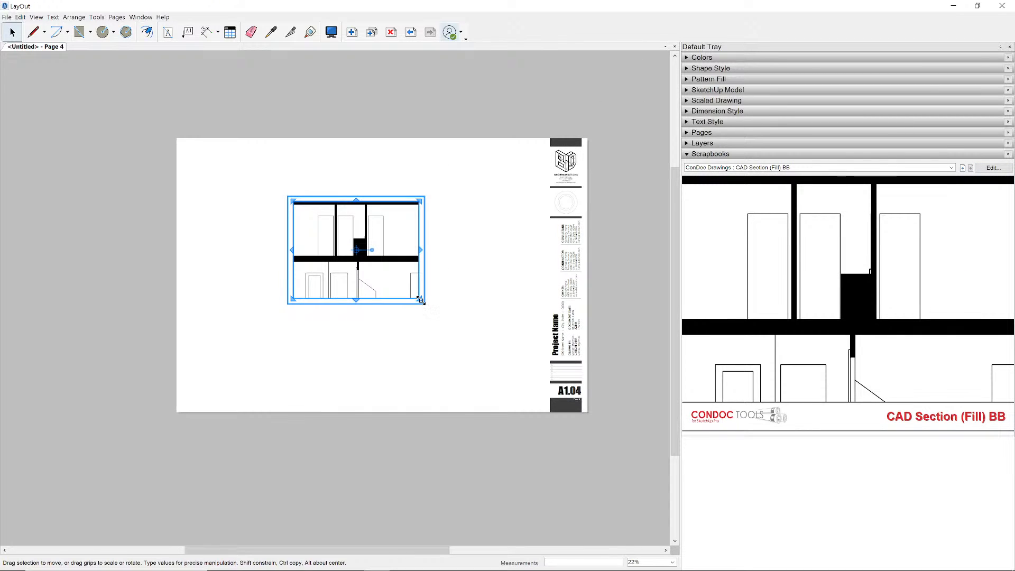
# - Enlarge the CAD Section (Fill) BB viewport about its centre and extend it left to show the full building and fence
pyautogui.moveTo(420, 301); pyautogui.dragTo(479, 356)
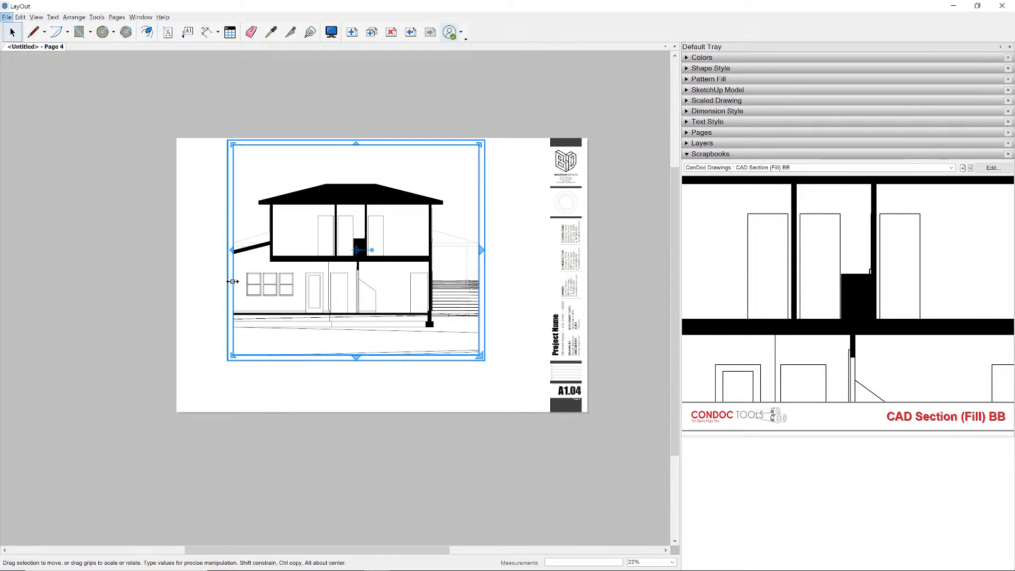
pyautogui.moveTo(232, 281); pyautogui.dragTo(190, 289)
pyautogui.press('space')
pyautogui.scroll(3, 371, 278)
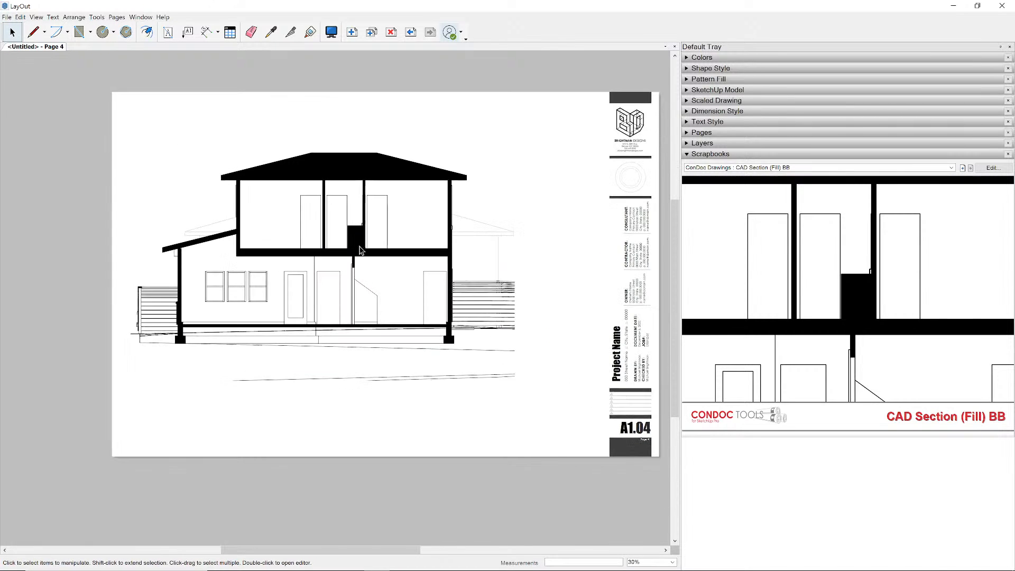
# - Move the CAD Section (Fill) BB drawing right and down on the sheet and check its linework
pyautogui.moveTo(351, 250); pyautogui.dragTo(386, 272)
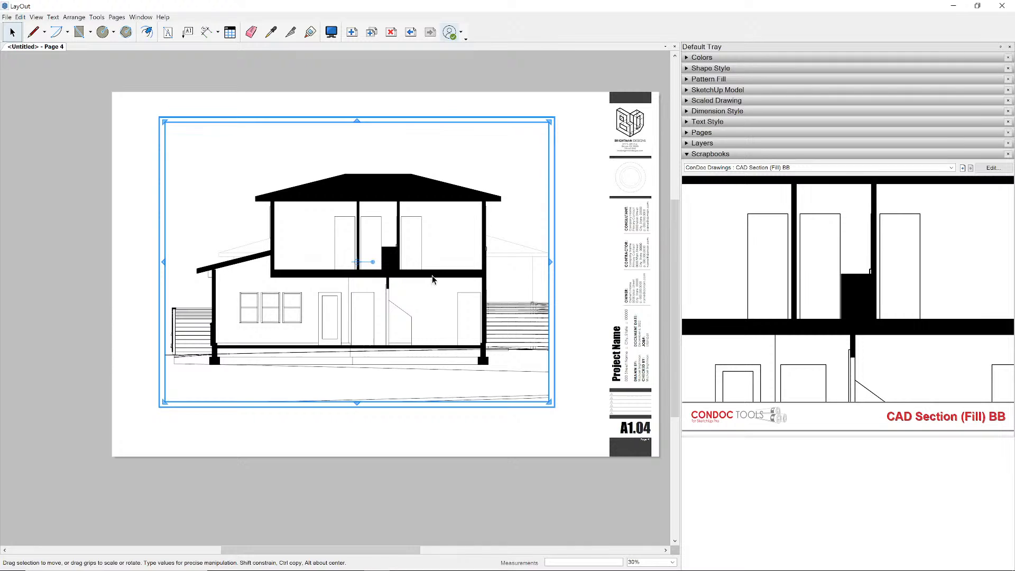
pyautogui.press('space')
pyautogui.scroll(3, 398, 266)
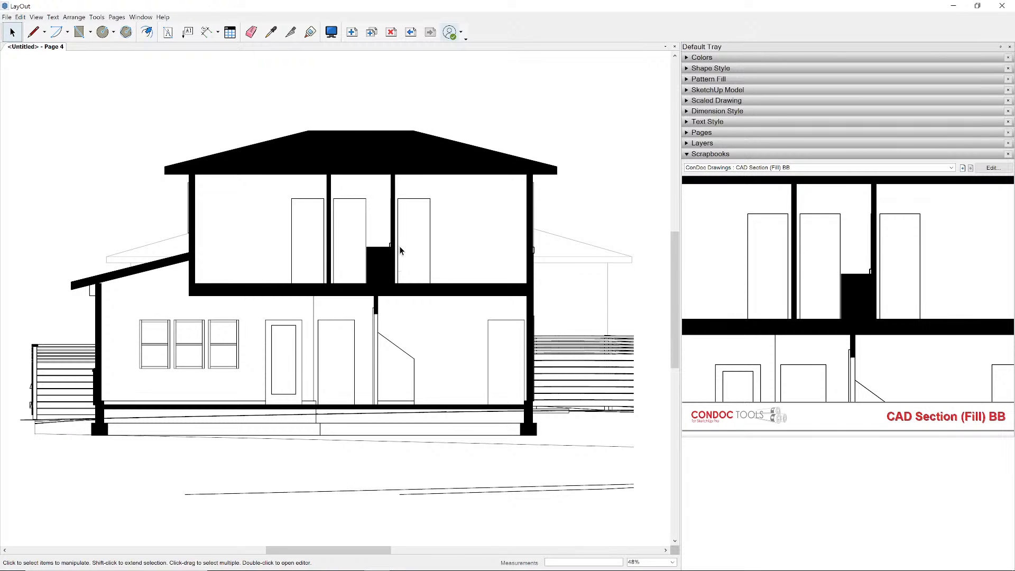
pyautogui.scroll(-3, 410, 259)
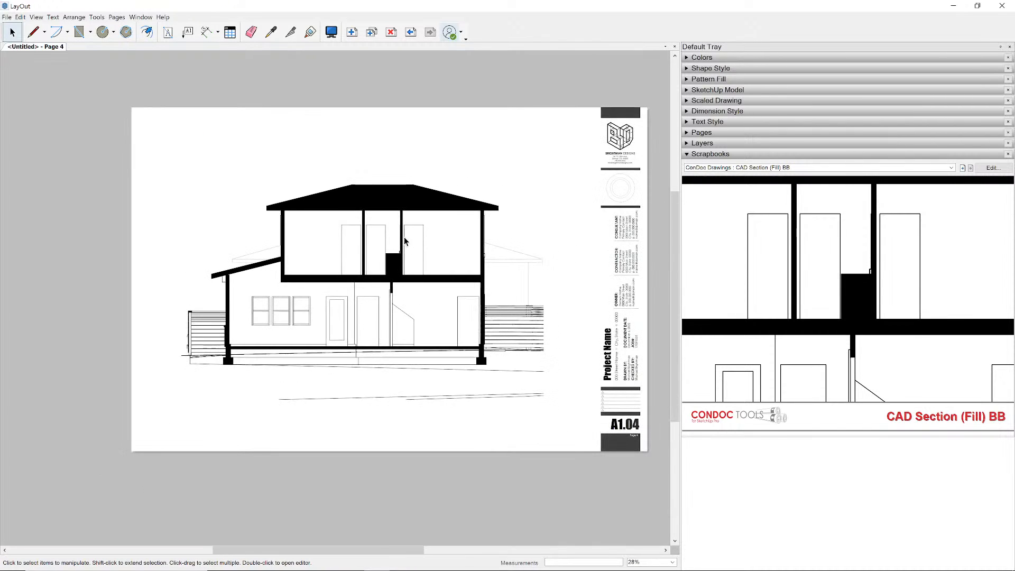
# - Open the Section BB group, pull its foreground viewport aside to inspect both viewports' model settings, undo the move and close the group
pyautogui.click(403, 234)
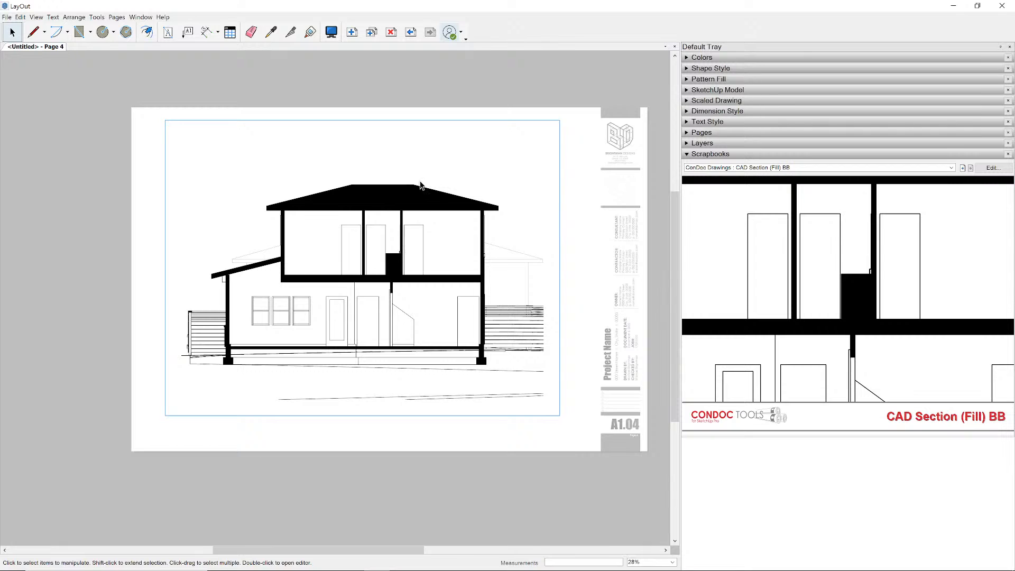
pyautogui.click(744, 91)
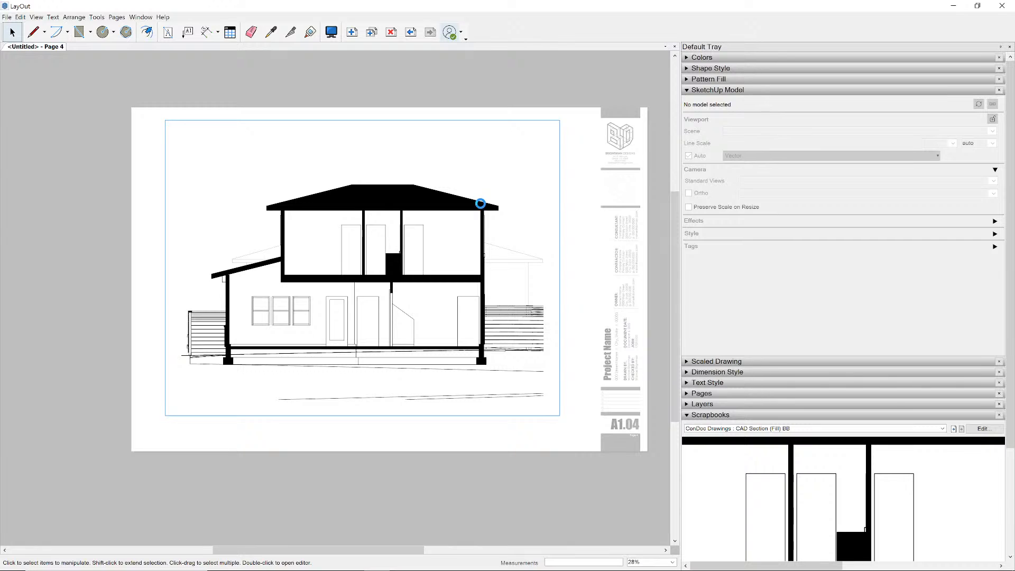
pyautogui.click(468, 250)
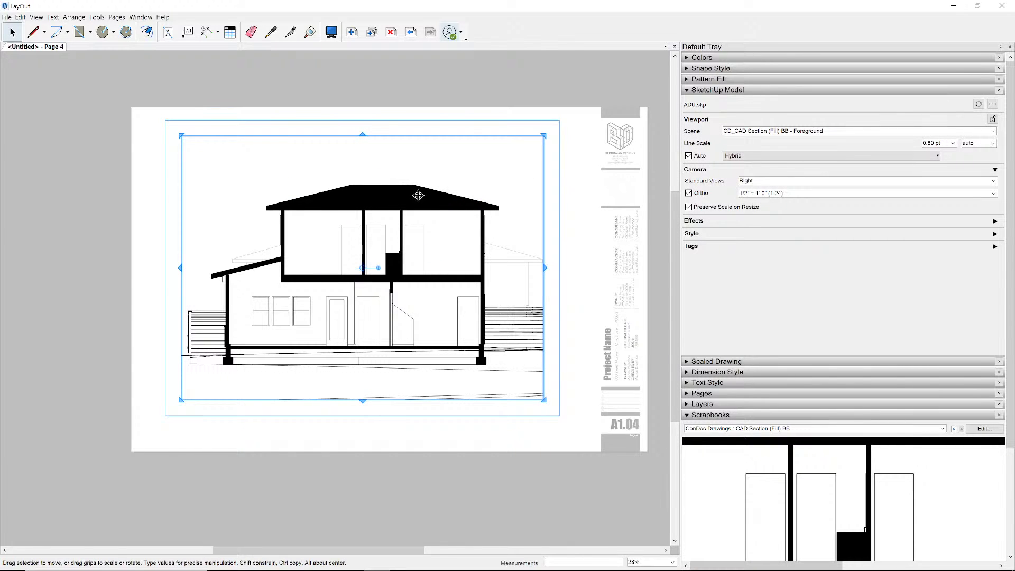
pyautogui.moveTo(405, 201); pyautogui.dragTo(293, 245)
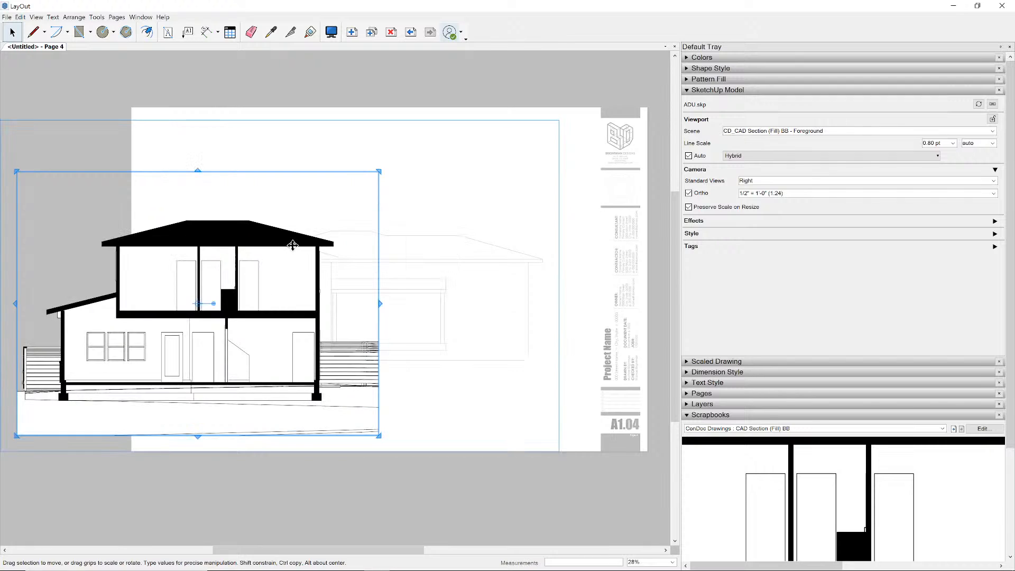
pyautogui.click(493, 259)
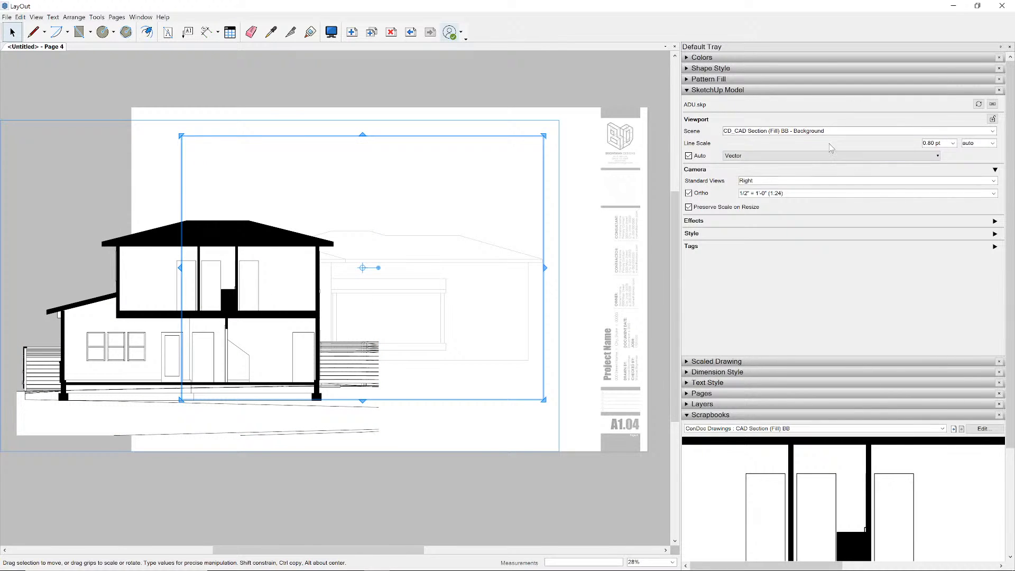
pyautogui.click(160, 237)
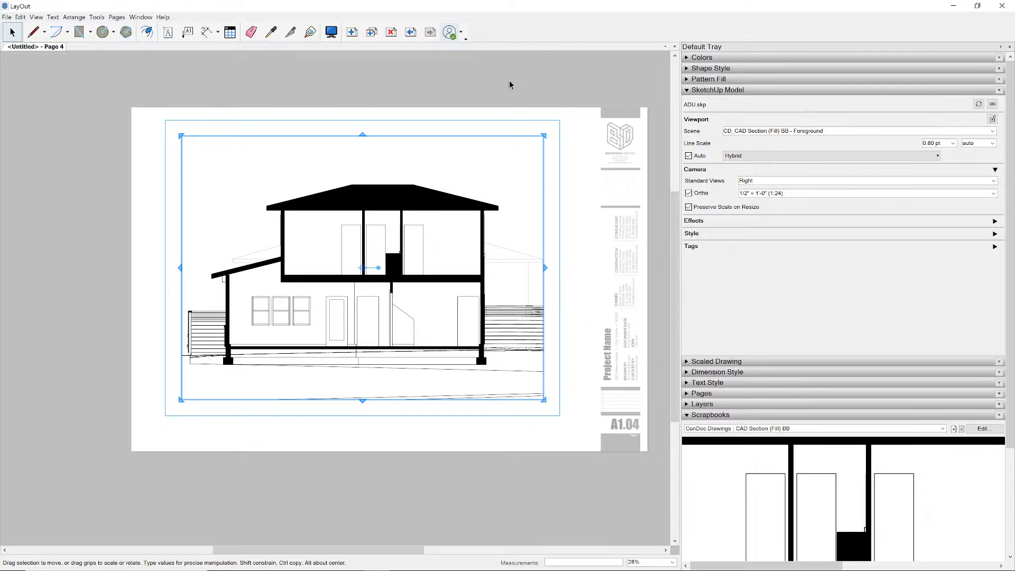
pyautogui.click(509, 80)
# - Go back to the page holding CAD Section (Fill) AA
pyautogui.click(411, 33)
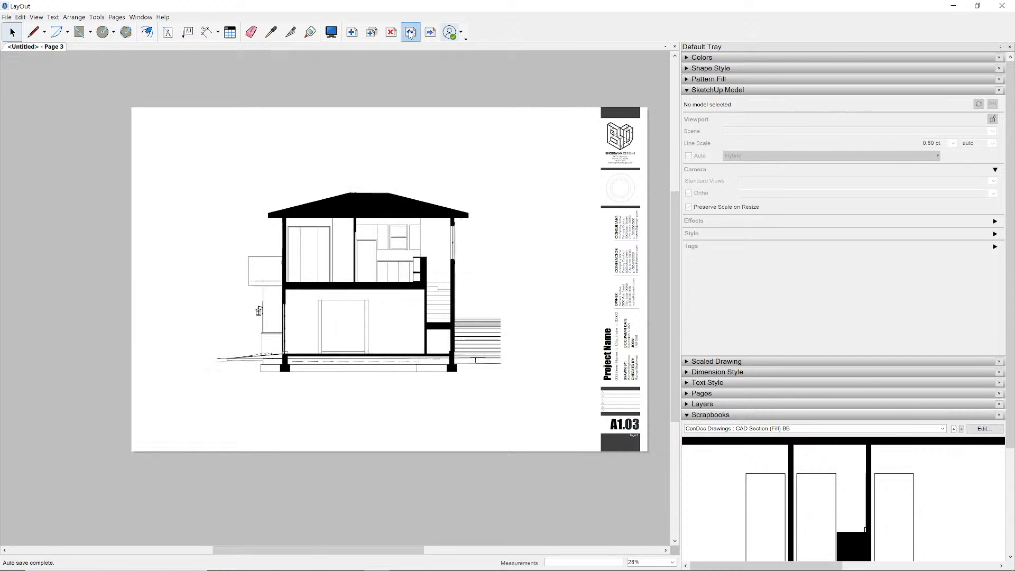
# - Page back through the section and elevation sheets to the floor plan sheet A1.01
pyautogui.click(411, 32)
pyautogui.click(430, 32)
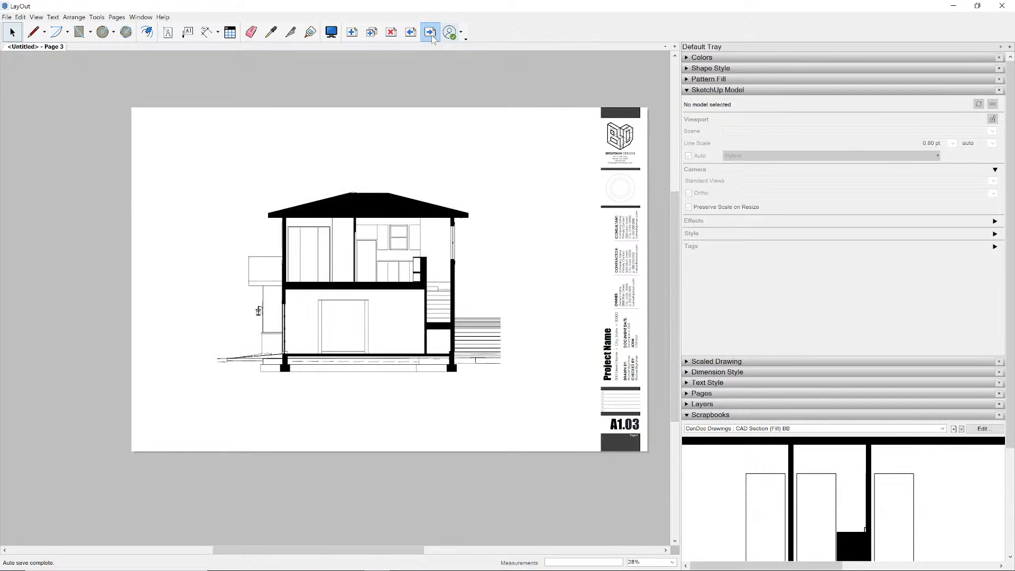
pyautogui.click(430, 32)
pyautogui.click(413, 33)
pyautogui.click(413, 34)
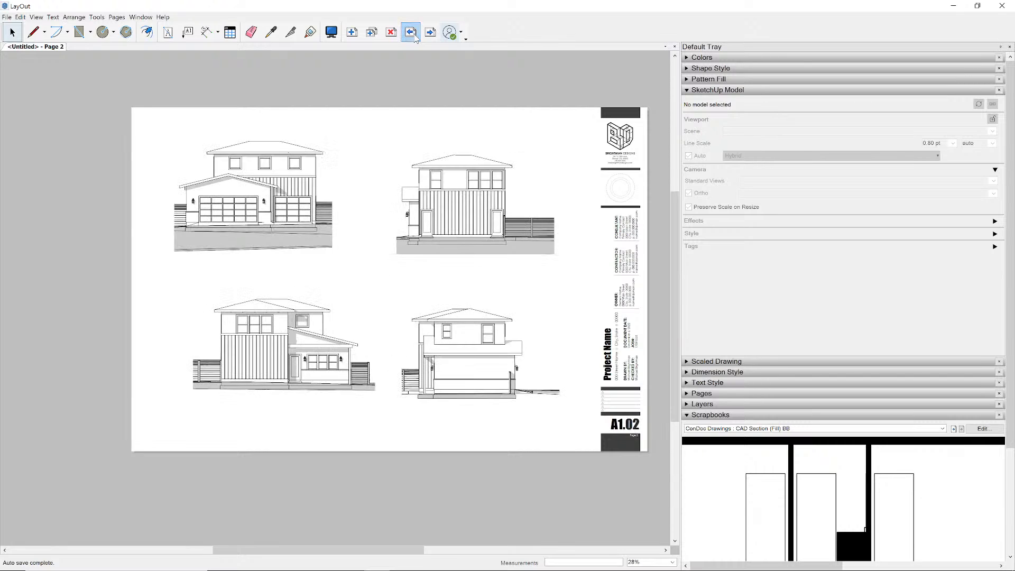
pyautogui.click(411, 33)
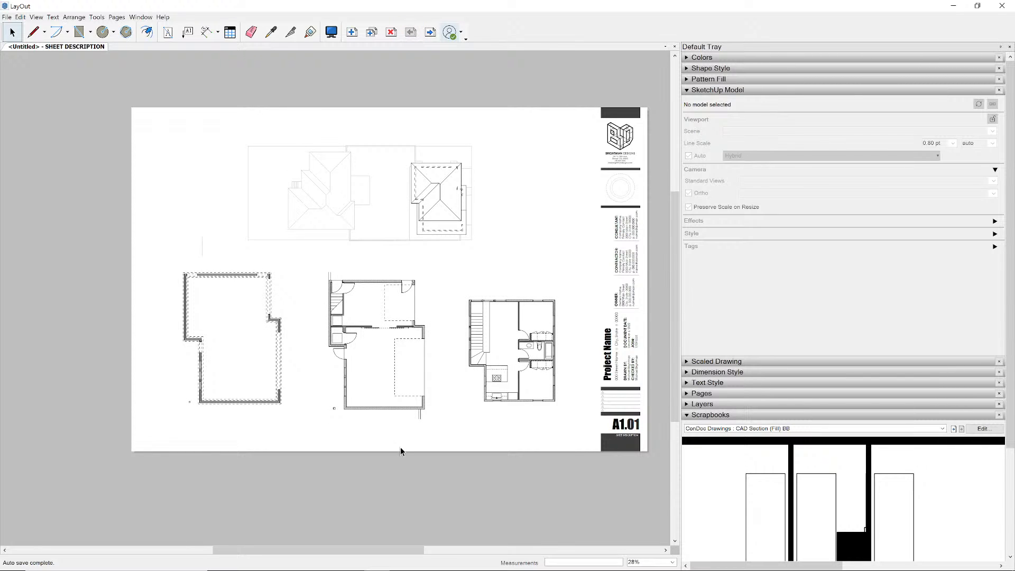
# - Open the middle floor plan group on A1.01 and pull its Heavy, Light and Hatch A viewports apart to inspect each one
pyautogui.scroll(4, 405, 422)
pyautogui.moveTo(369, 333); pyautogui.dragTo(310, 314, button='middle')
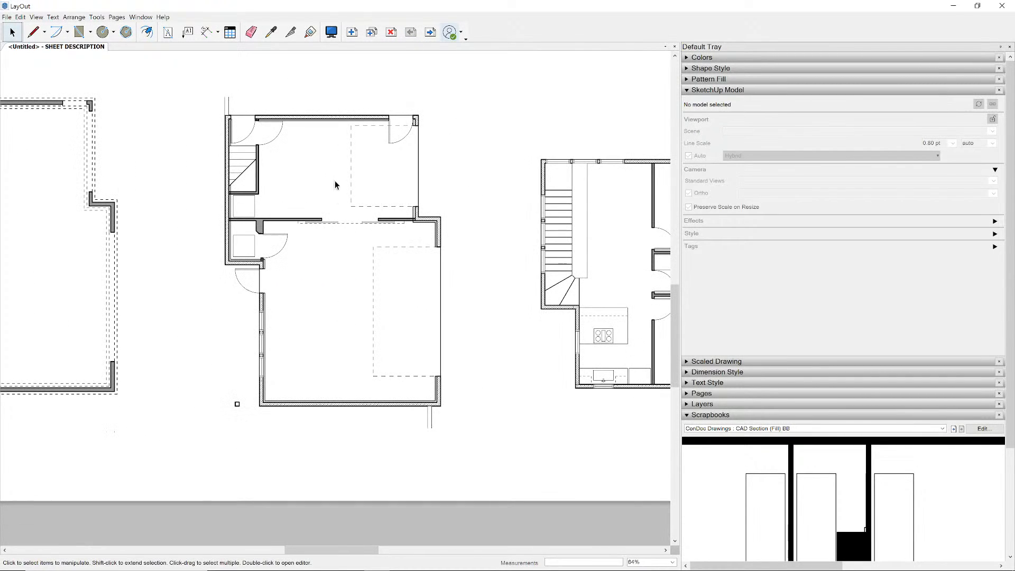
pyautogui.click(351, 240)
pyautogui.doubleClick(358, 240)
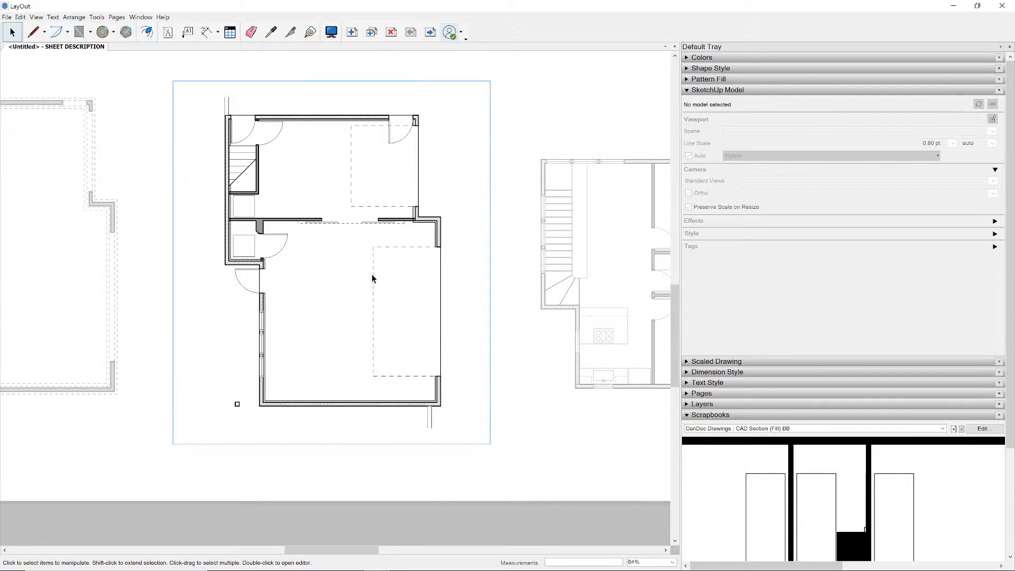
pyautogui.scroll(-3, 379, 275)
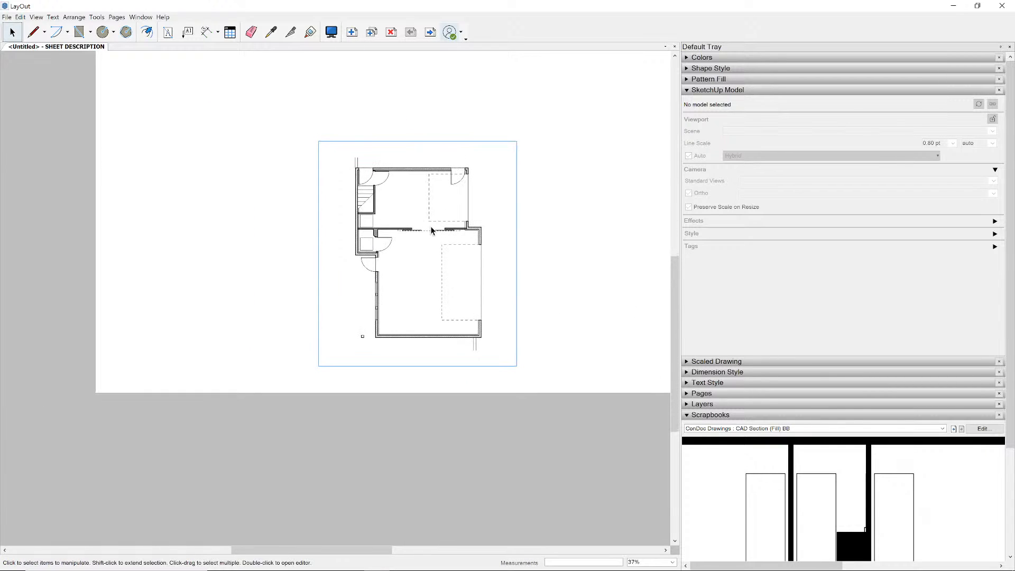
pyautogui.click(401, 229)
pyautogui.moveTo(404, 227); pyautogui.dragTo(102, 284)
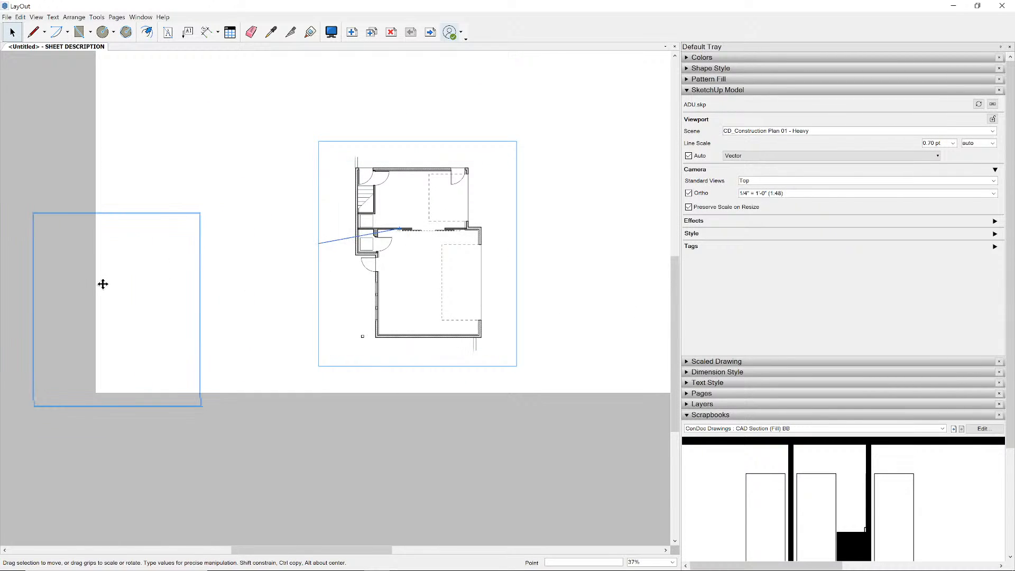
pyautogui.moveTo(407, 227); pyautogui.dragTo(549, 380)
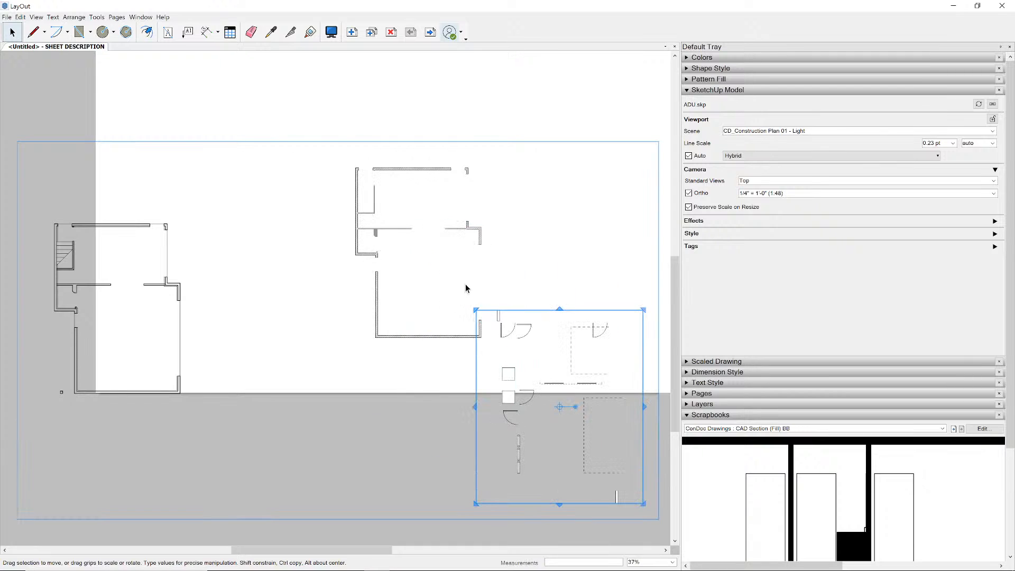
pyautogui.click(453, 231)
pyautogui.moveTo(455, 226); pyautogui.dragTo(320, 154)
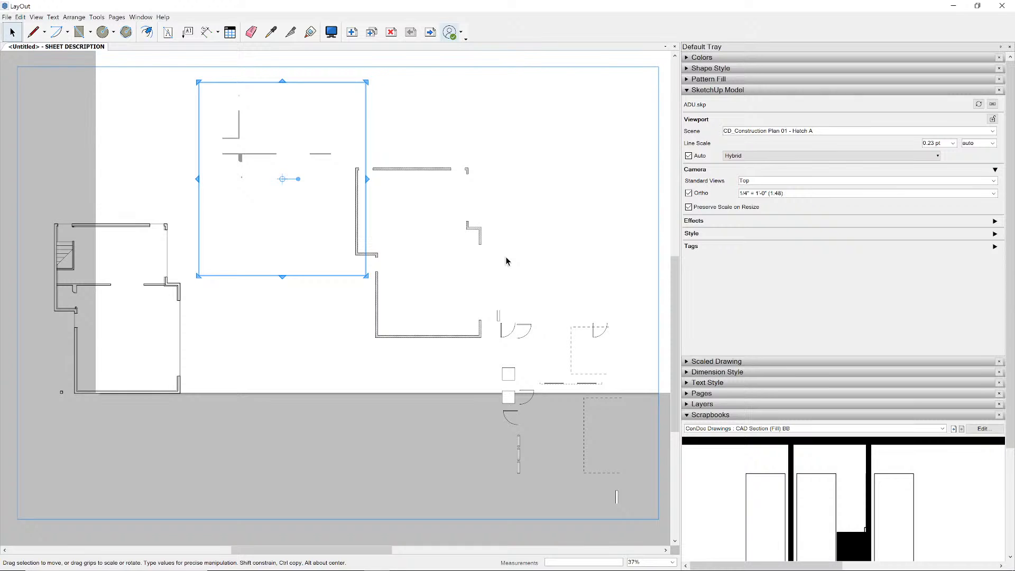
pyautogui.scroll(3, 468, 249)
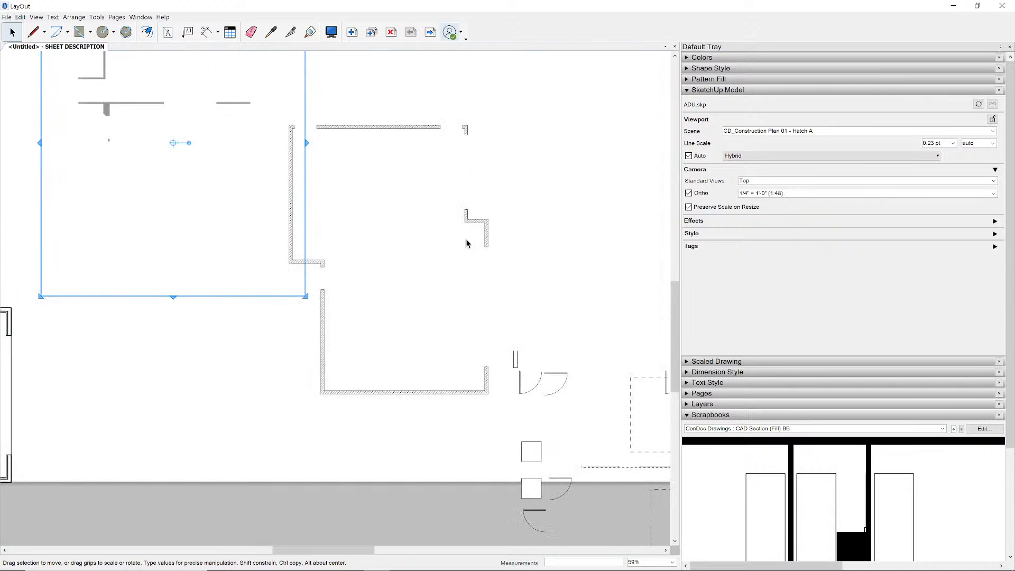
# - Undo the floor plan viewport moves and close the group
pyautogui.hotkey('ctrl', 'z')
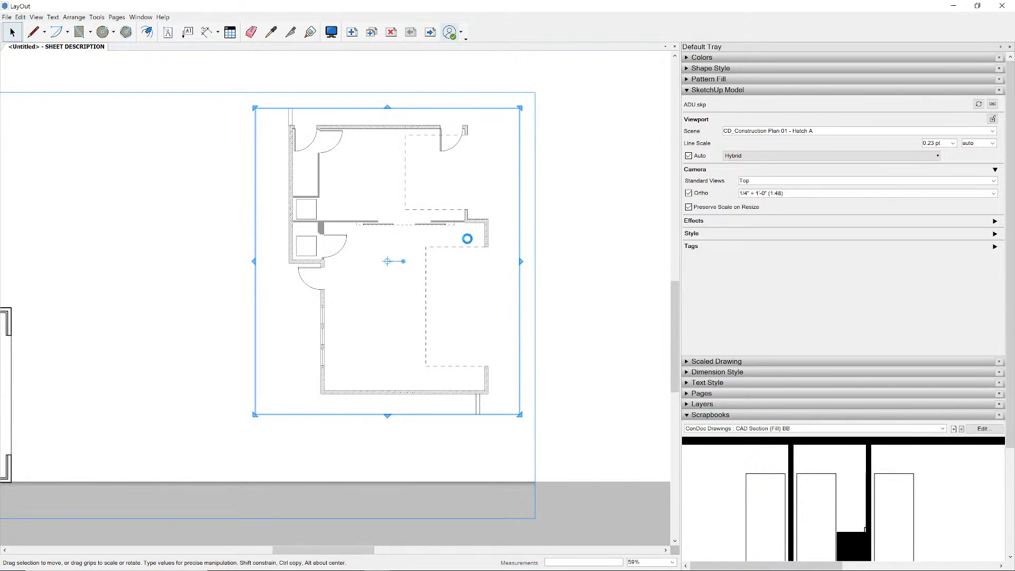
pyautogui.press('Escape')
pyautogui.scroll(-3, 468, 248)
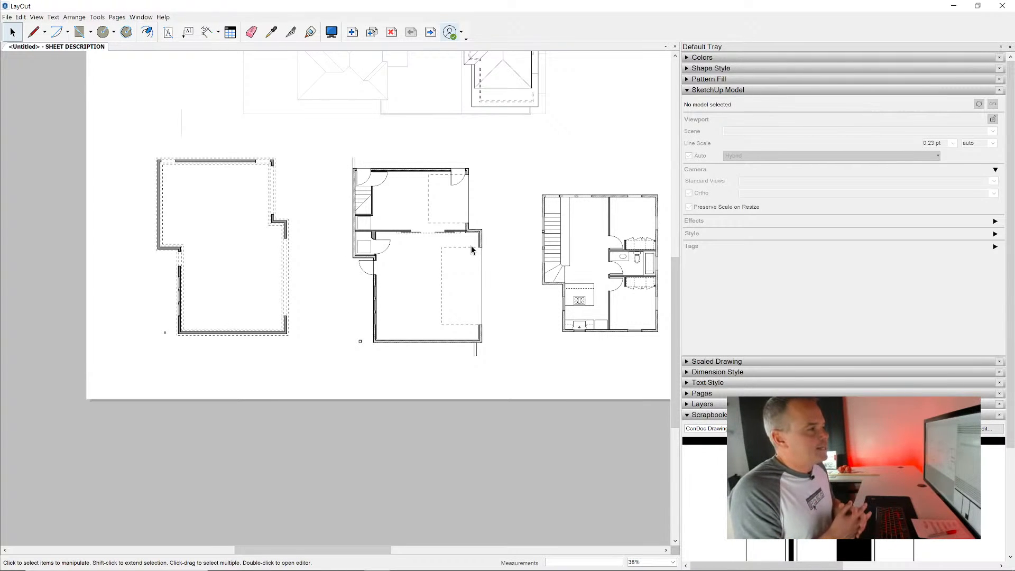
# - Look over the plans on sheet A1.01, page through the elevation and section sheets, and return to A1.01
pyautogui.scroll(-3, 471, 245)
pyautogui.moveTo(447, 334); pyautogui.dragTo(446, 344, button='middle')
pyautogui.scroll(1, 473, 245)
pyautogui.moveTo(513, 213); pyautogui.dragTo(497, 252, button='middle')
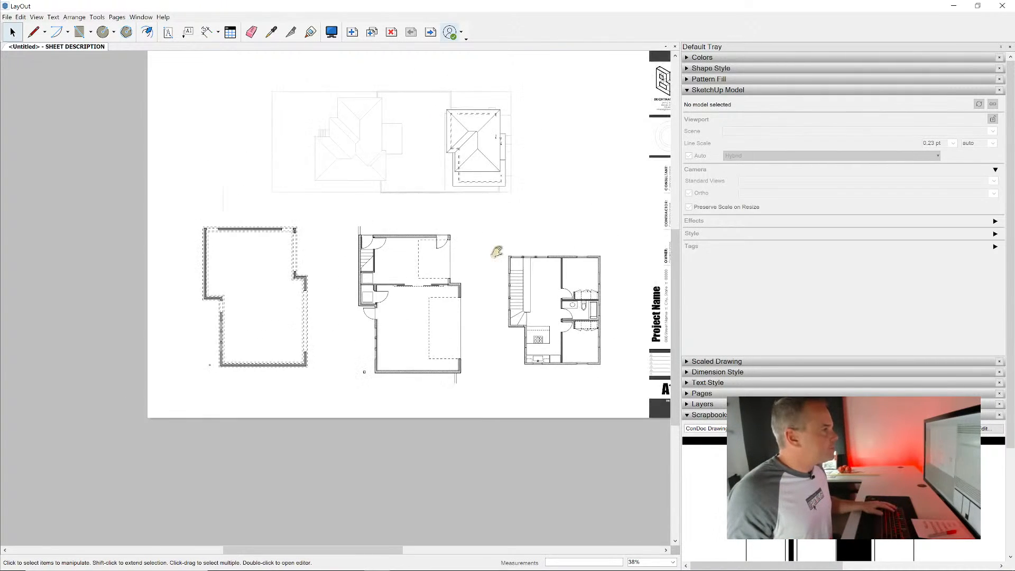
pyautogui.scroll(2, 454, 296)
pyautogui.moveTo(454, 308); pyautogui.dragTo(446, 316, button='middle')
pyautogui.scroll(-2, 446, 317)
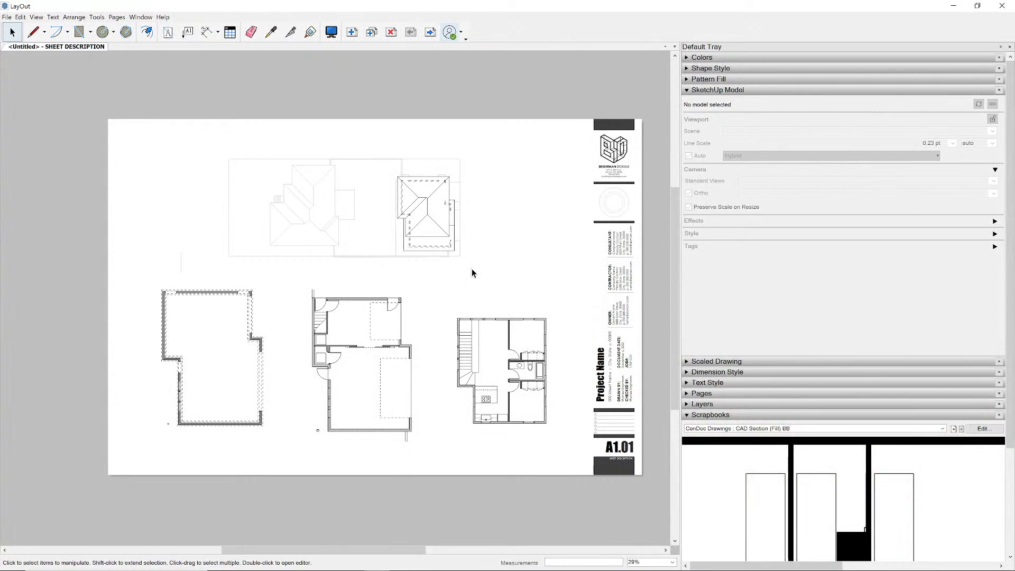
pyautogui.click(430, 33)
pyautogui.click(430, 32)
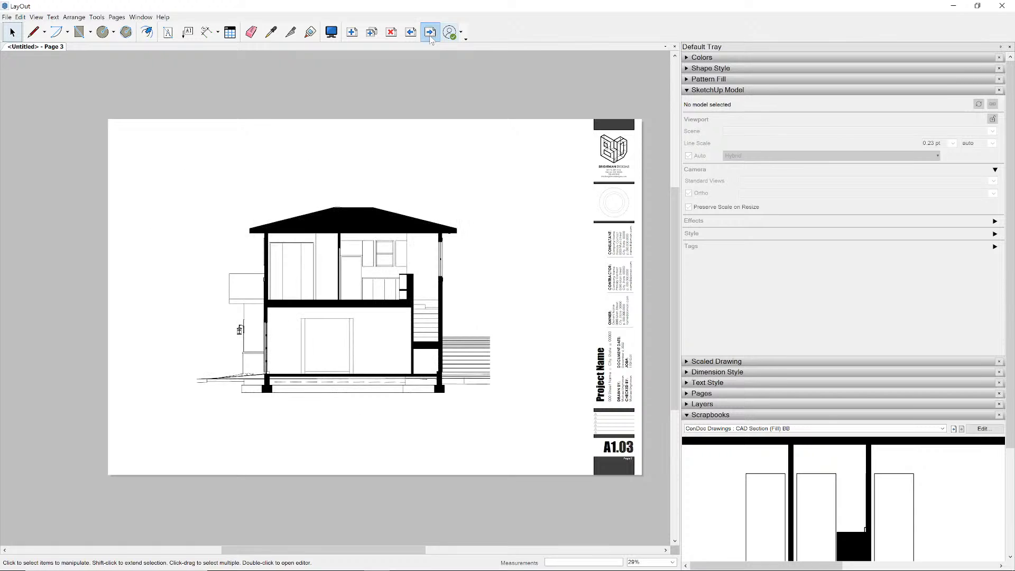
pyautogui.click(431, 33)
pyautogui.click(410, 33)
pyautogui.click(410, 33)
pyautogui.click(410, 33)
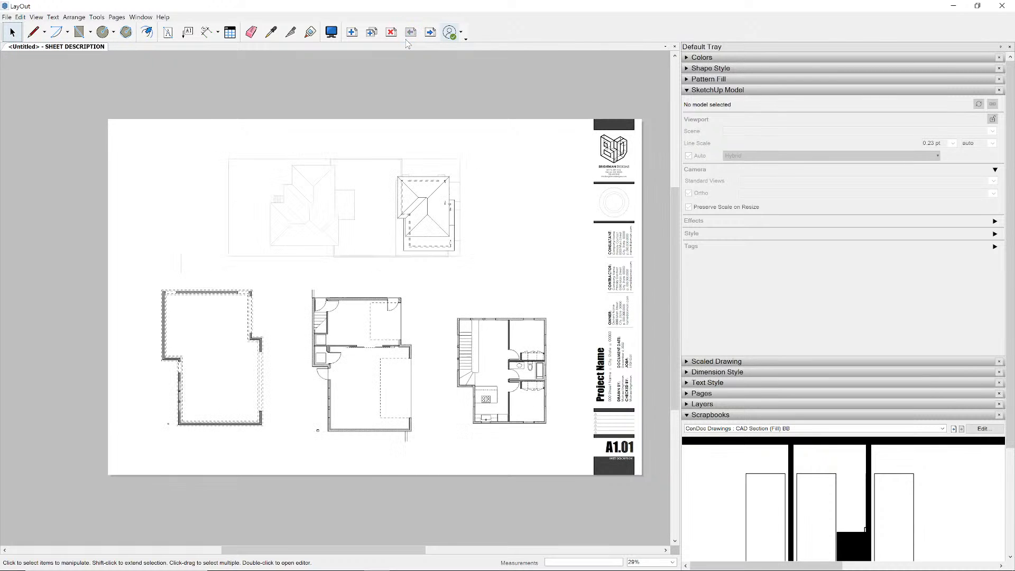
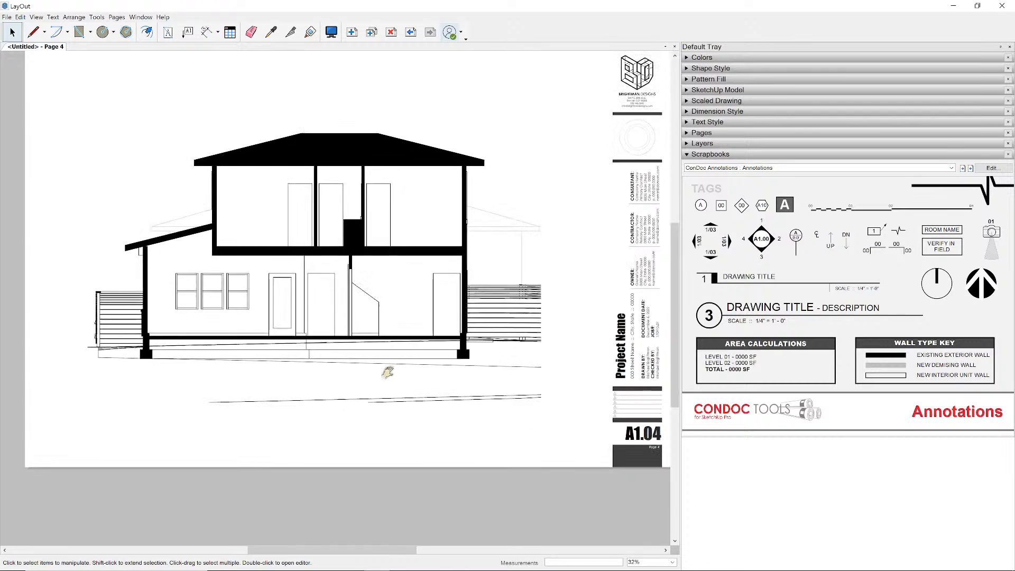
# - Crop the lower edge of the section viewport on A1.04 upward to cut off the stray ground lines below the foundation
pyautogui.click(415, 328)
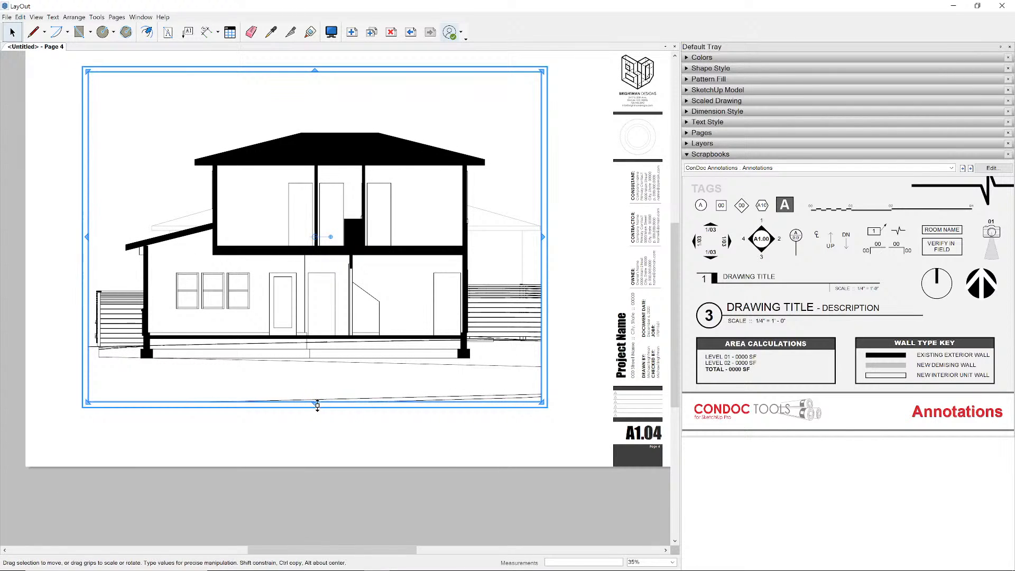
pyautogui.moveTo(316, 404); pyautogui.dragTo(316, 372)
pyautogui.click(443, 437)
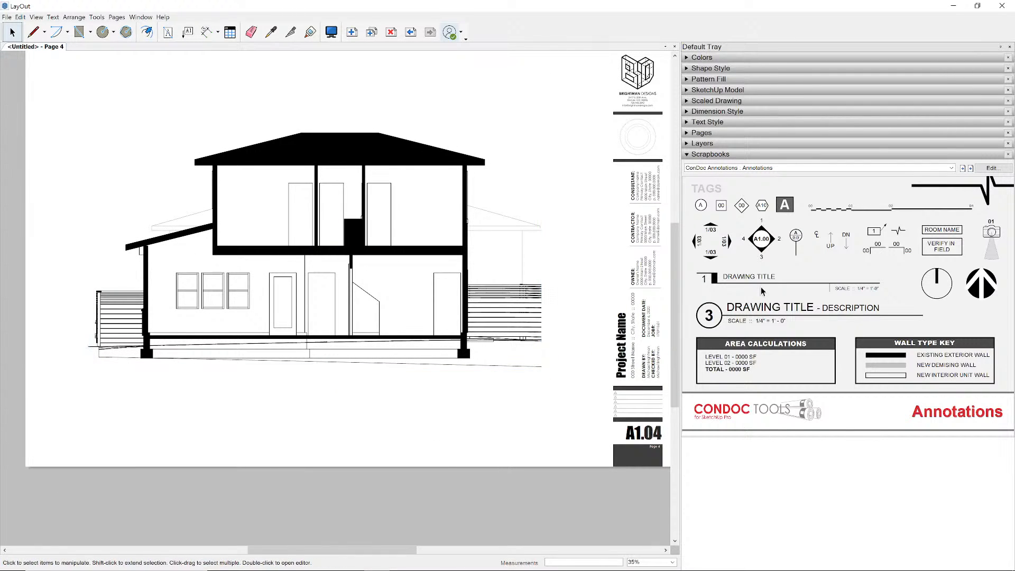
# - Place the circled-number DRAWING TITLE - DESCRIPTION tag beneath the section drawings on sheets A1.04 and A1.03
pyautogui.click(756, 310)
pyautogui.click(182, 401)
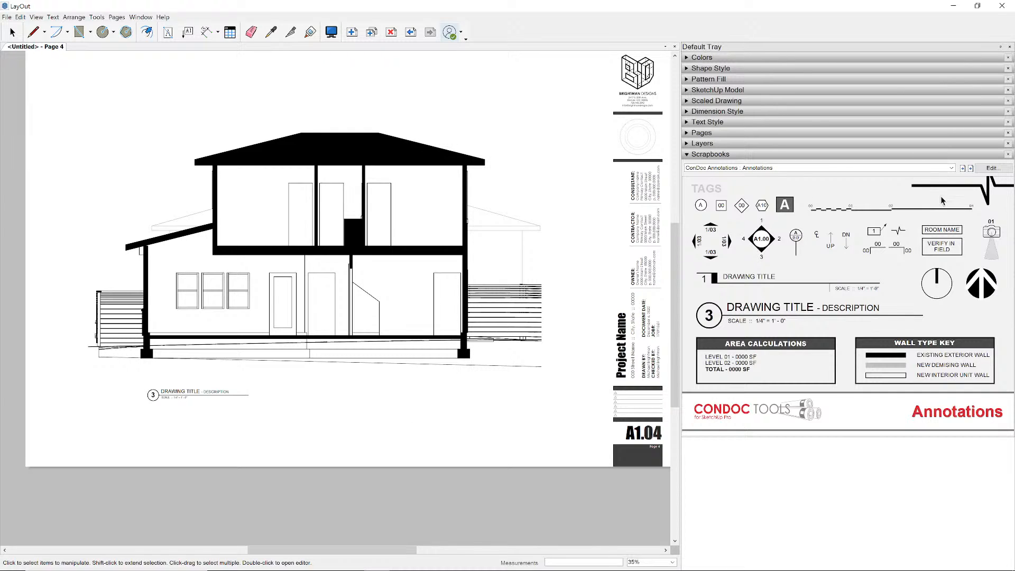
pyautogui.click(411, 32)
pyautogui.click(761, 309)
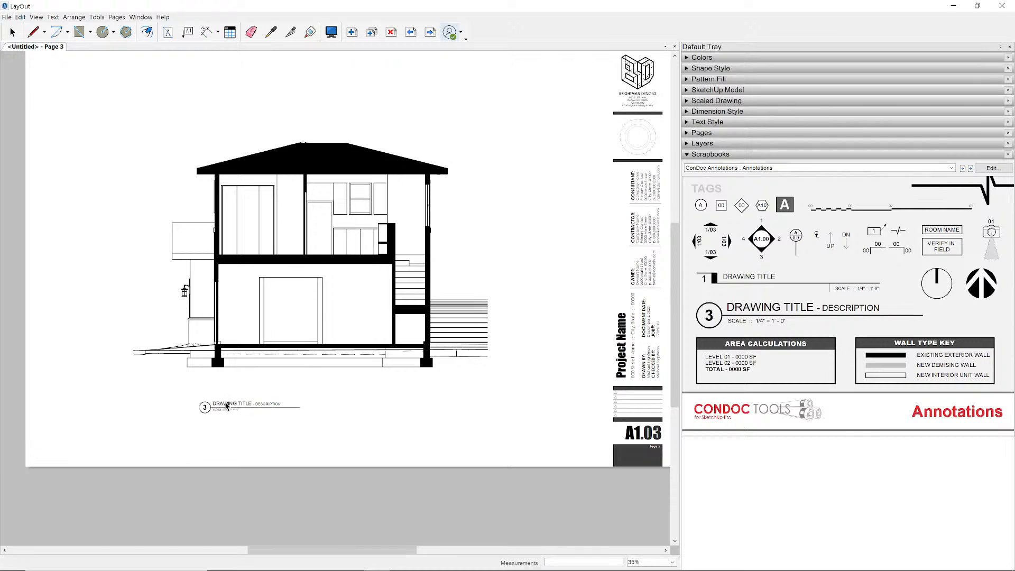
pyautogui.click(224, 401)
# - Place a circled-number DRAWING TITLE - DESCRIPTION tag beneath each of the four elevations on sheet A1.02
pyautogui.click(411, 31)
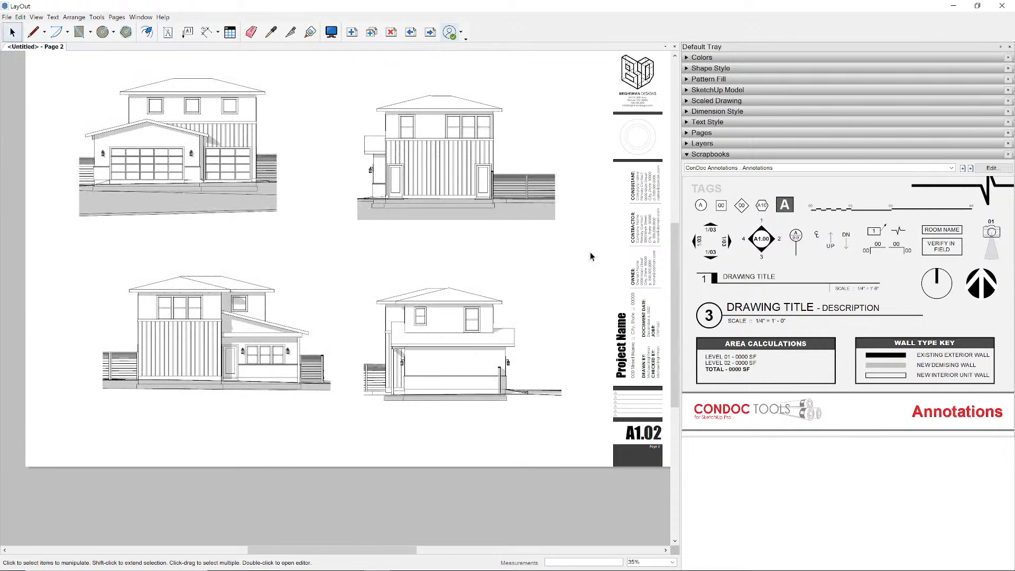
pyautogui.click(753, 312)
pyautogui.click(127, 233)
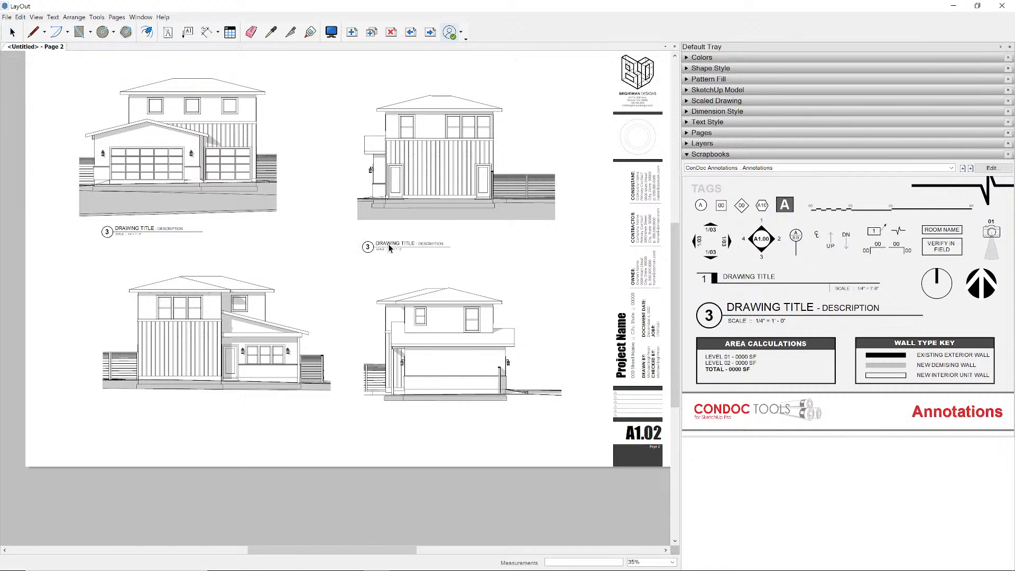
pyautogui.click(391, 241)
pyautogui.click(129, 424)
pyautogui.click(392, 427)
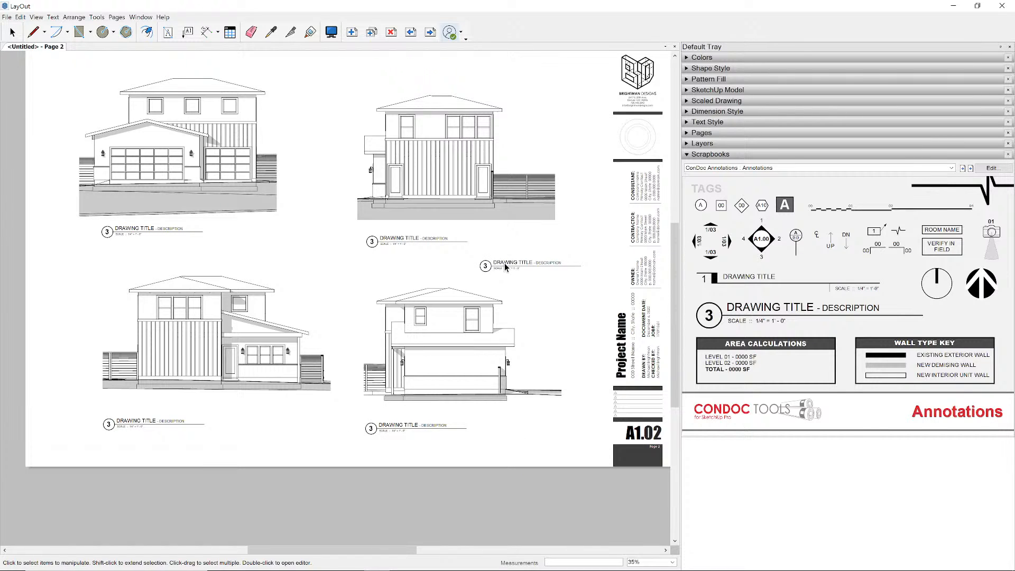
# - Place four LVL 02 100'-0" level markers from the Annotations scrapbook at successive heights across the garage-front elevation
pyautogui.click(971, 169)
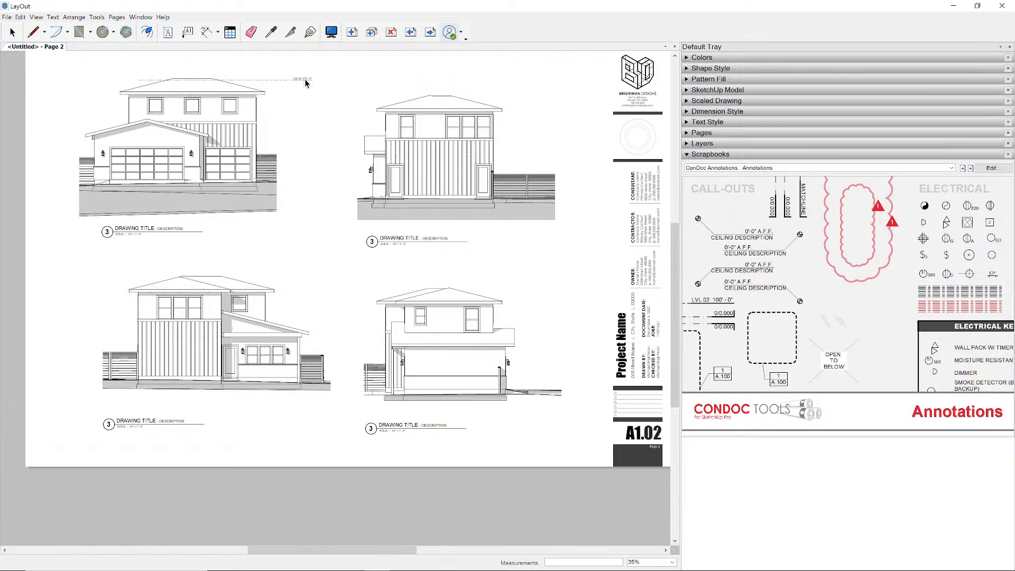
pyautogui.click(306, 78)
pyautogui.click(316, 95)
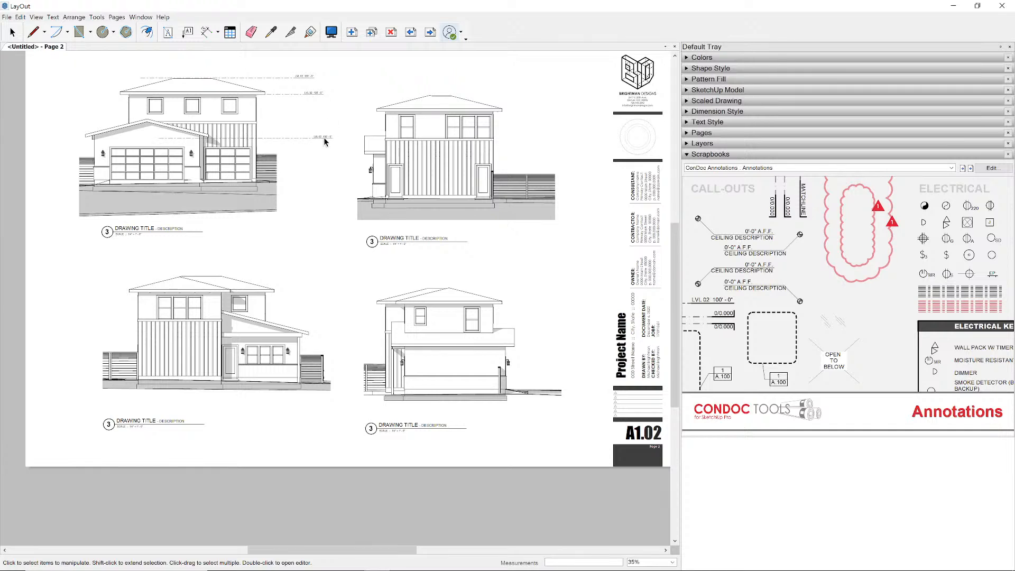
pyautogui.click(325, 139)
pyautogui.click(325, 153)
pyautogui.press('space')
# - Select the four level markers on the garage-front elevation and align them right
pyautogui.click(313, 76)
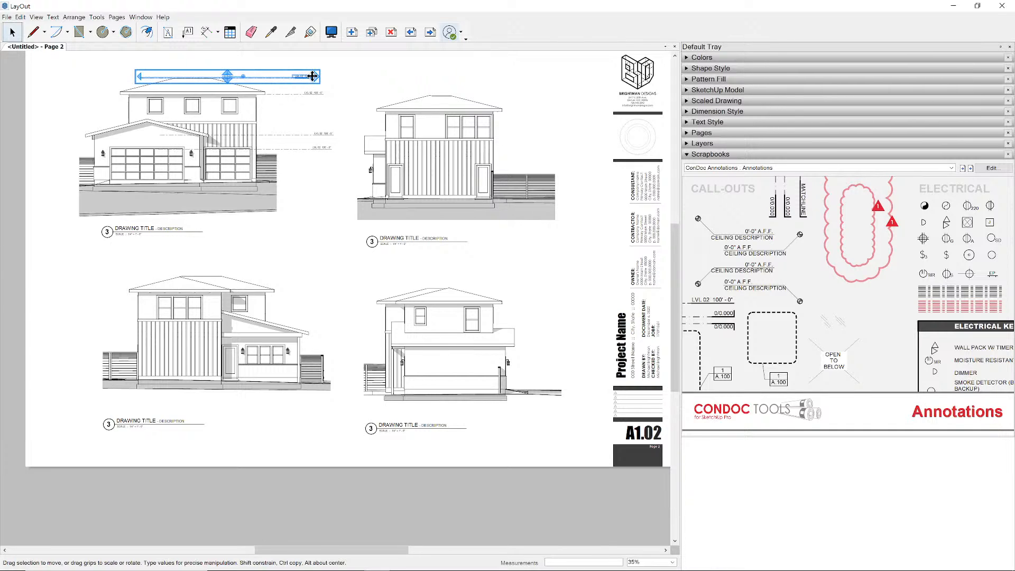
pyautogui.scroll(3, 312, 76)
pyautogui.keyDown('shift'); pyautogui.click(317, 102); pyautogui.keyUp('shift')
pyautogui.keyDown('shift'); pyautogui.click(330, 164); pyautogui.keyUp('shift')
pyautogui.keyDown('shift'); pyautogui.click(332, 186); pyautogui.keyUp('shift')
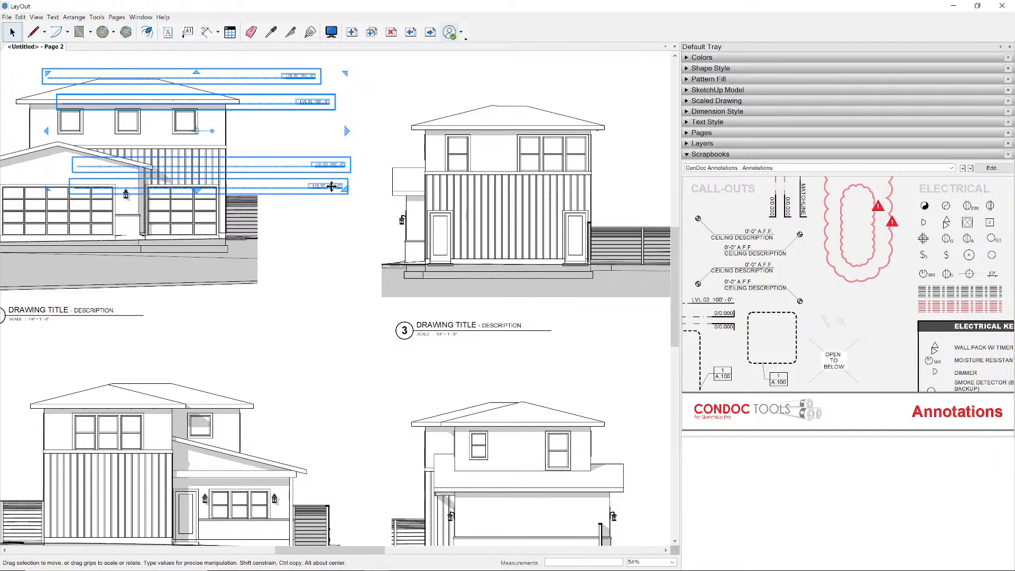
pyautogui.rightClick(331, 186)
pyautogui.moveTo(370, 287)
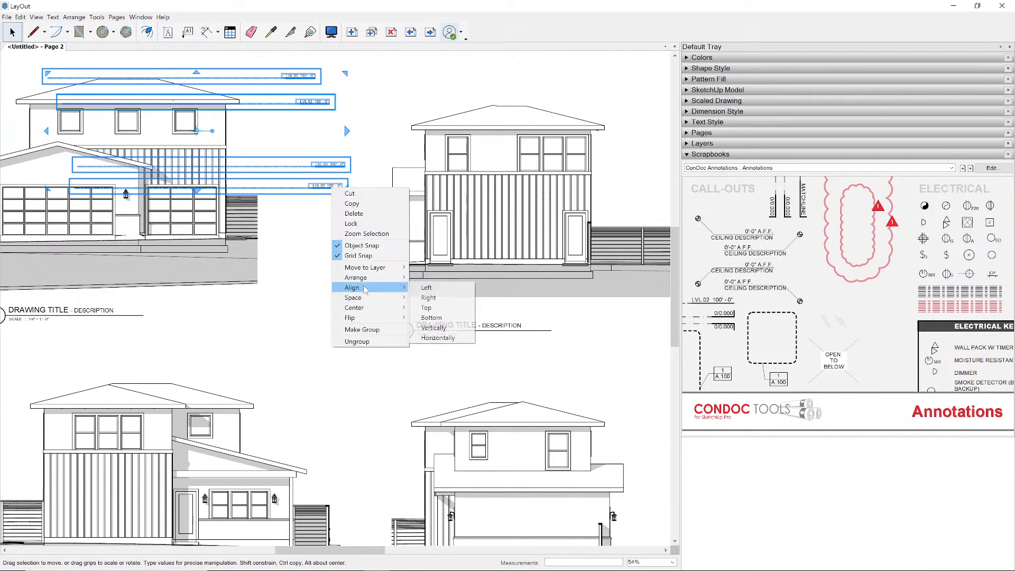
pyautogui.click(428, 298)
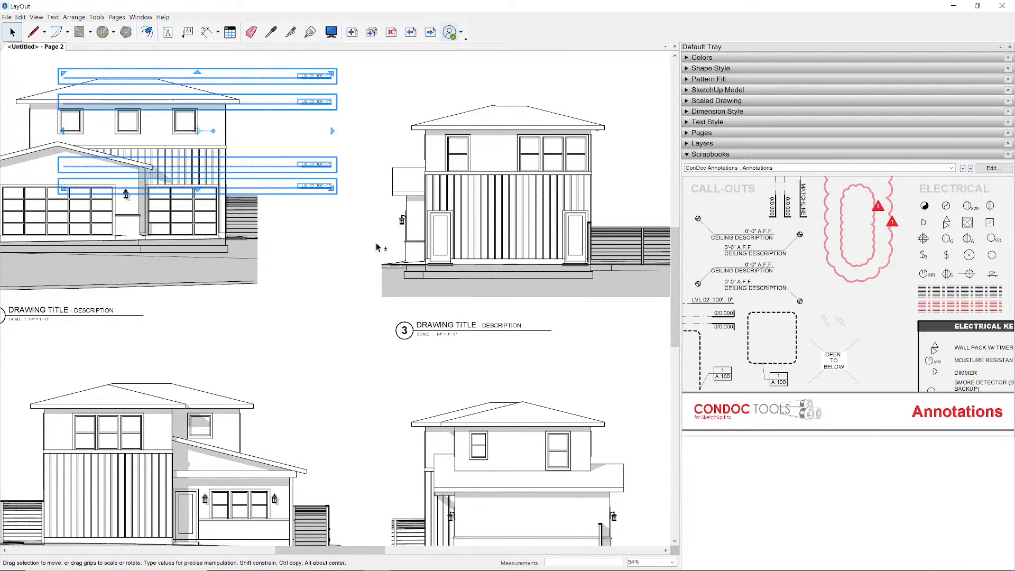
# - Nudge the four aligned level markers left toward the building and deselect them
pyautogui.hotkey('shift', 'Left')
pyautogui.hotkey('shift', 'Left')
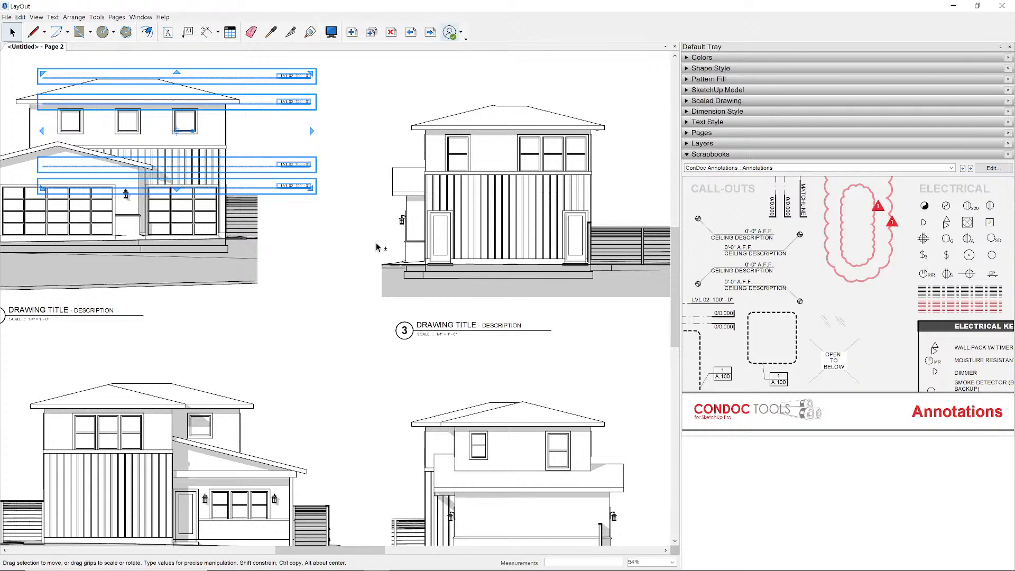
pyautogui.scroll(-2, 404, 246)
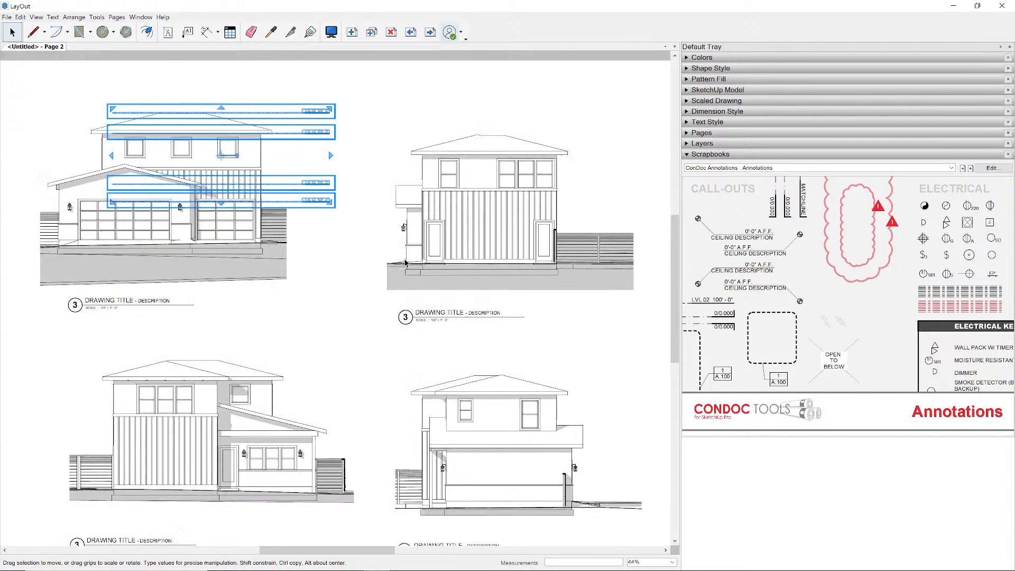
pyautogui.scroll(-1, 415, 241)
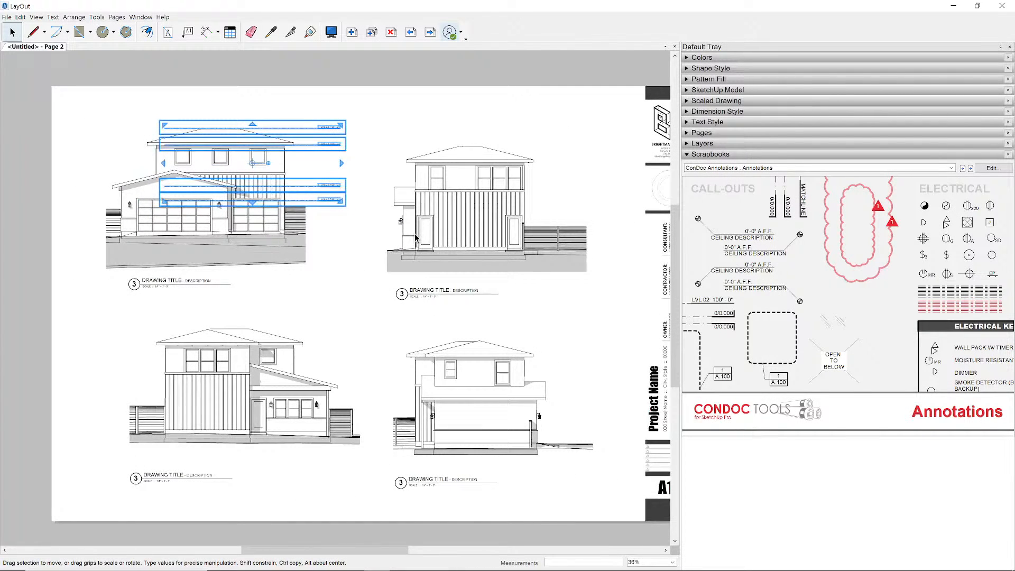
pyautogui.click(415, 238)
# - Move the four level markers and all four drawing title tags on the elevations sheet to the ANNOTATIONS layer
pyautogui.click(739, 144)
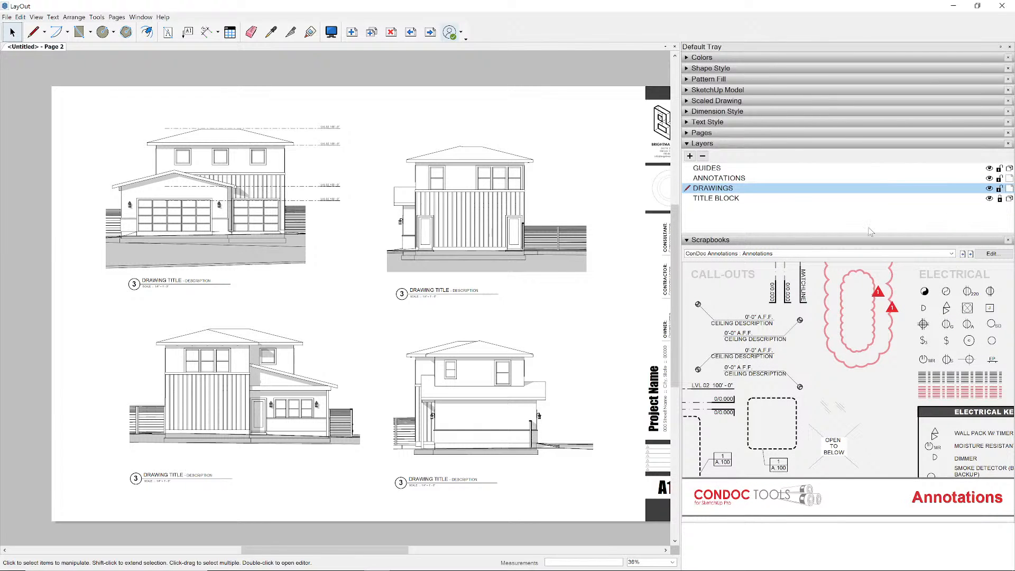
pyautogui.click(334, 128)
pyautogui.keyDown('shift'); pyautogui.click(332, 144); pyautogui.keyUp('shift')
pyautogui.keyDown('shift'); pyautogui.click(331, 185); pyautogui.keyUp('shift')
pyautogui.keyDown('shift'); pyautogui.click(331, 199); pyautogui.keyUp('shift')
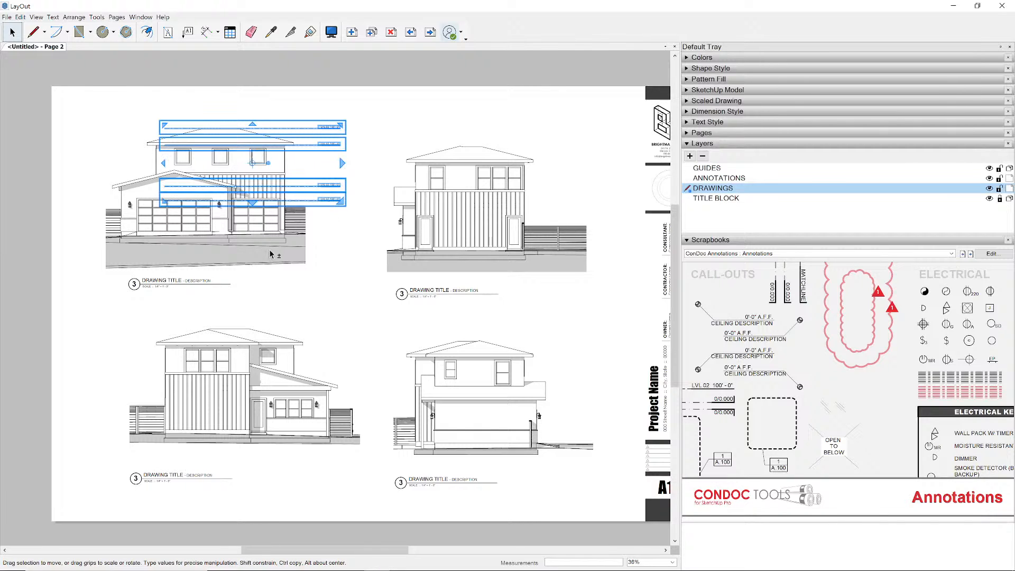
pyautogui.keyDown('shift'); pyautogui.click(174, 286); pyautogui.keyUp('shift')
pyautogui.keyDown('shift'); pyautogui.click(440, 290); pyautogui.keyUp('shift')
pyautogui.keyDown('shift'); pyautogui.click(183, 477); pyautogui.keyUp('shift')
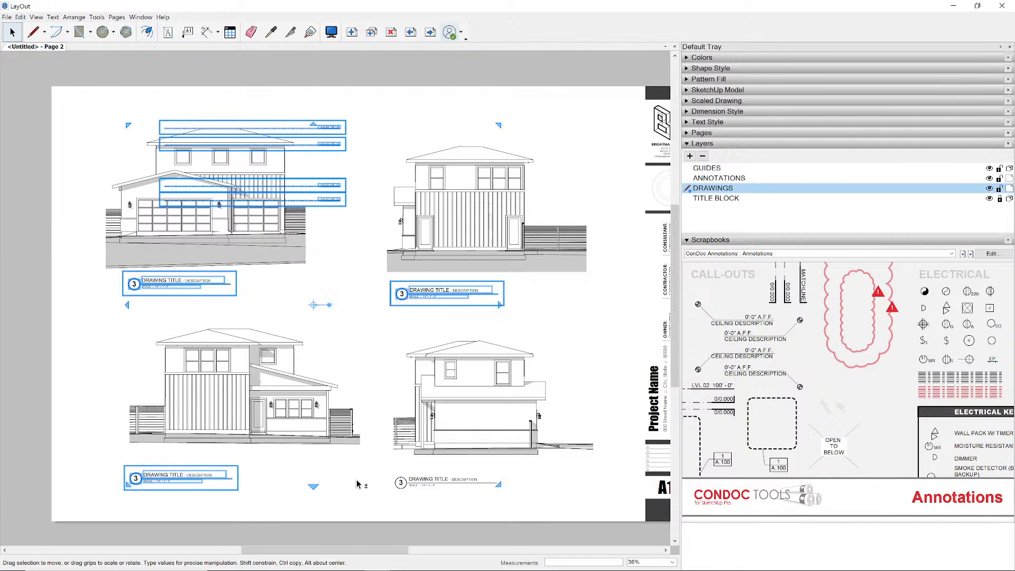
pyautogui.keyDown('shift'); pyautogui.click(442, 480); pyautogui.keyUp('shift')
pyautogui.rightClick(441, 480)
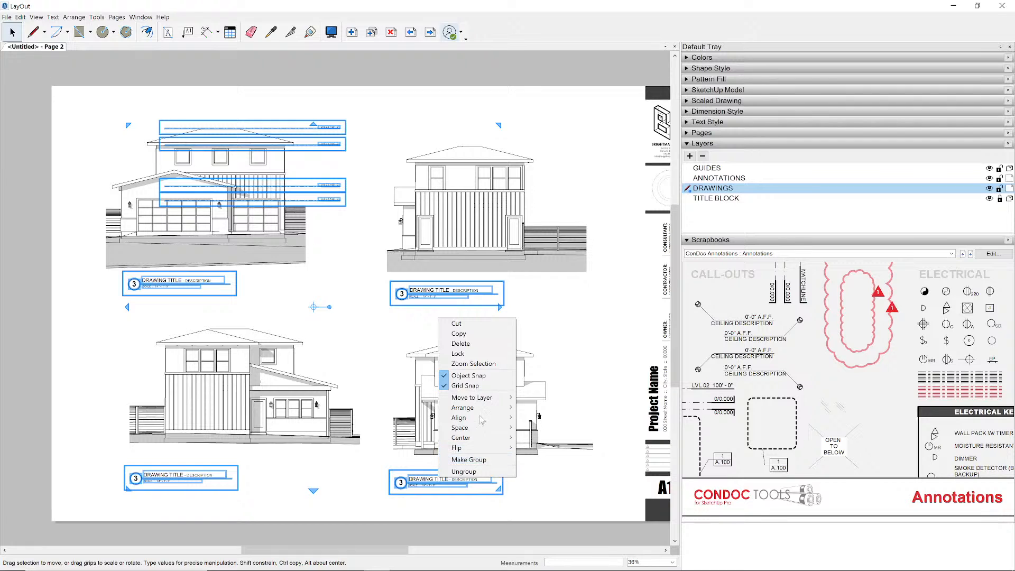
pyautogui.moveTo(481, 407)
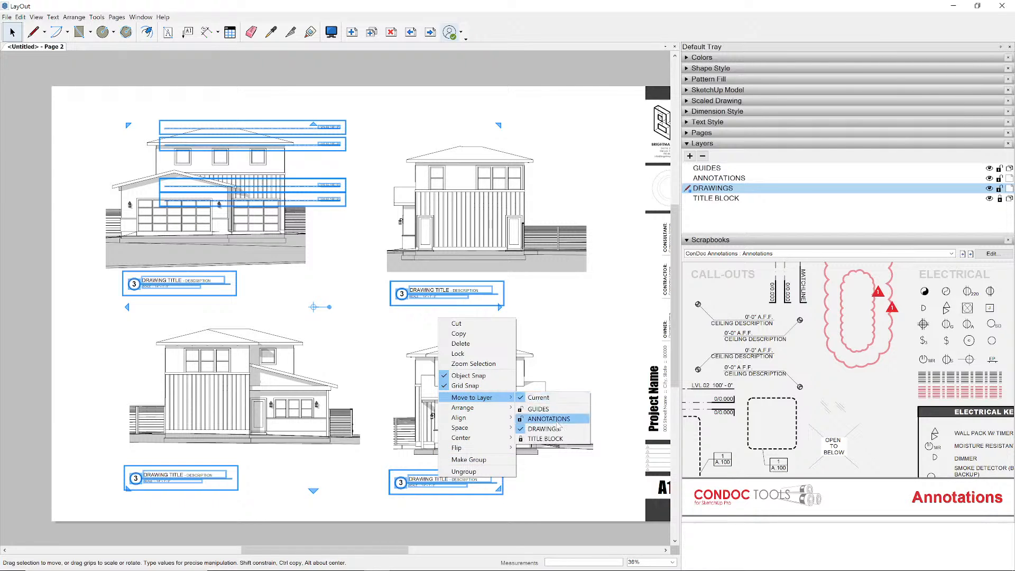
pyautogui.click(550, 418)
# - Move the drawing title tag beneath the section on page 3 to the ANNOTATIONS layer
pyautogui.click(431, 32)
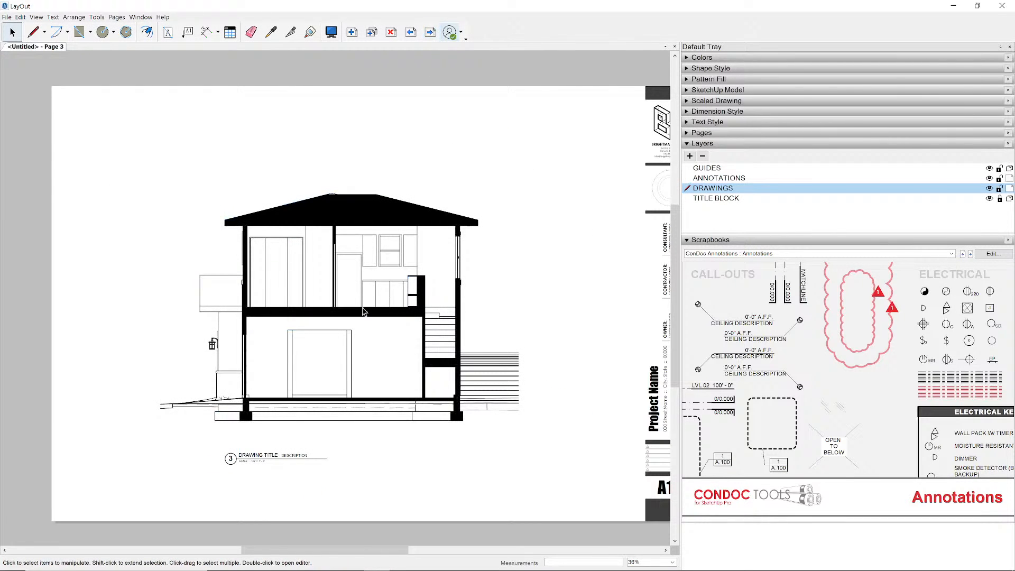
pyautogui.rightClick(254, 452)
pyautogui.moveTo(309, 386)
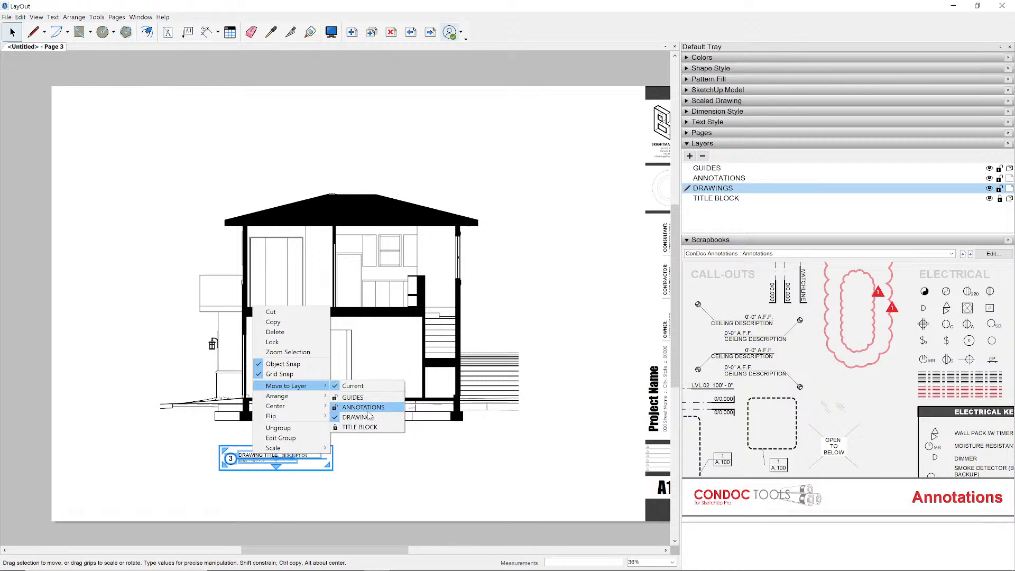
pyautogui.click(365, 407)
# - Move the drawing title tag beneath the section on page 4 to the ANNOTATIONS layer
pyautogui.click(431, 32)
pyautogui.rightClick(258, 449)
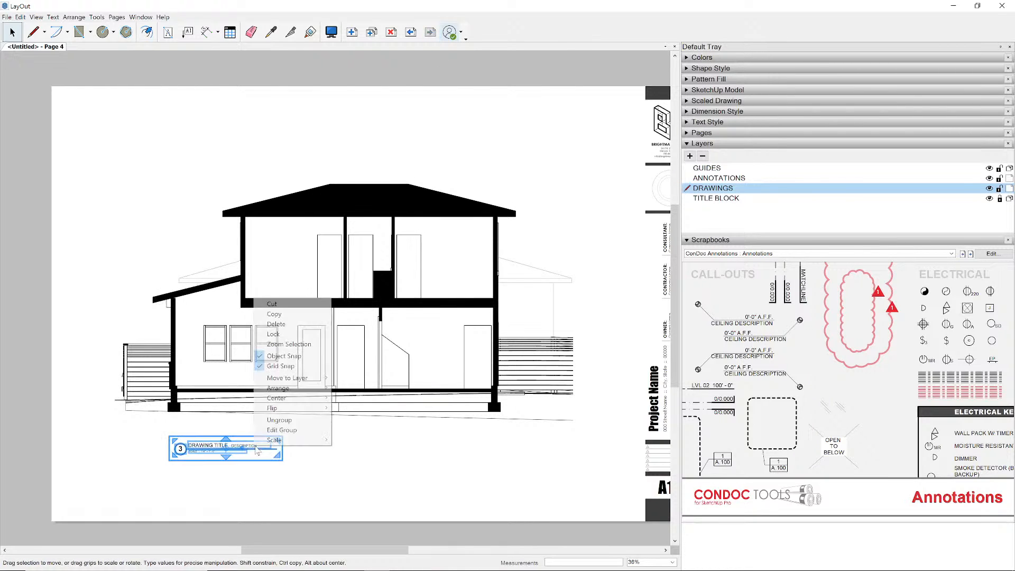
pyautogui.moveTo(296, 378)
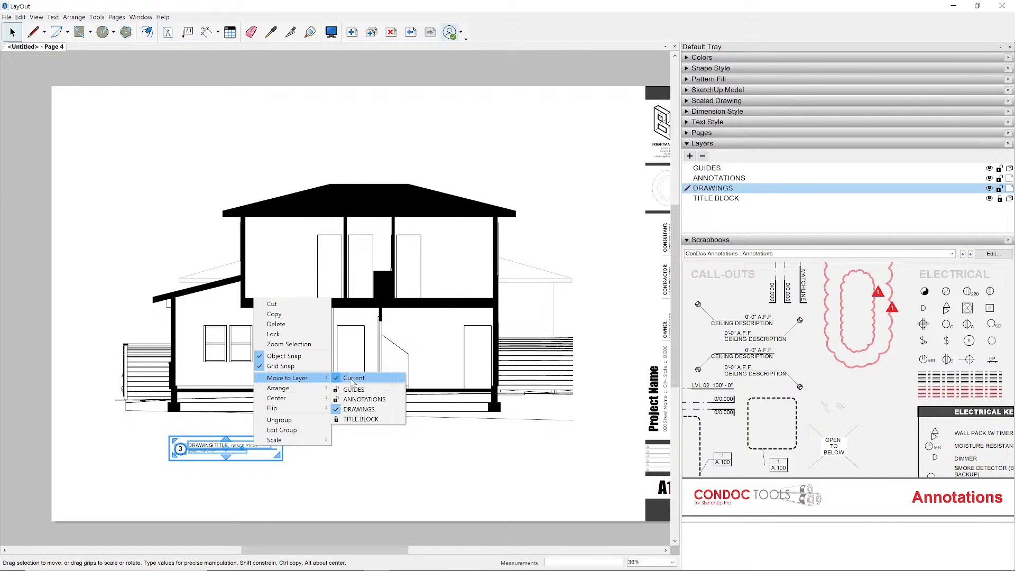
pyautogui.click(354, 389)
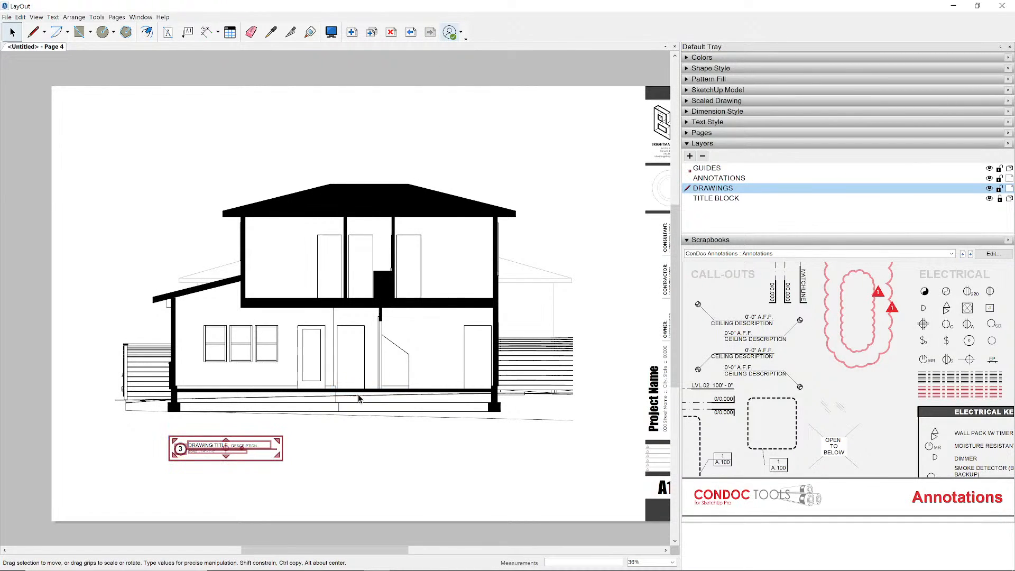
pyautogui.rightClick(239, 453)
pyautogui.moveTo(288, 377)
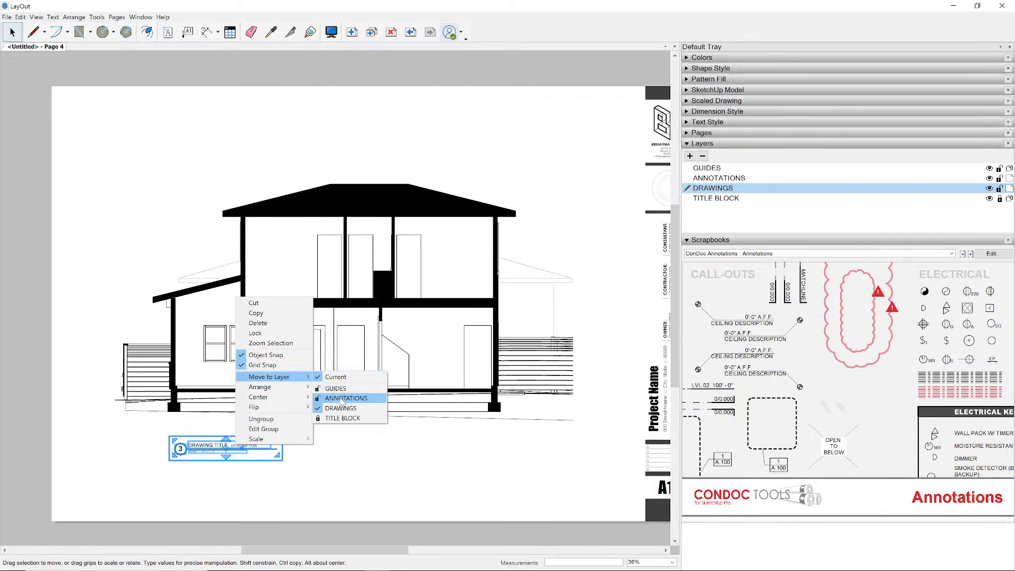
pyautogui.click(343, 398)
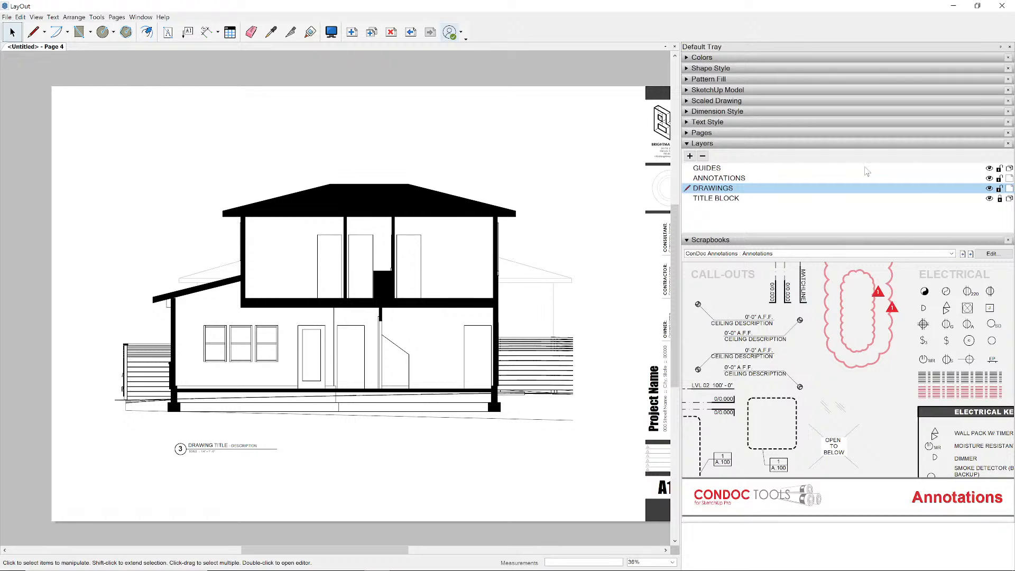
# - Lock the DRAWINGS layer with ANNOTATIONS as the active layer, and return to the elevations sheet
pyautogui.click(999, 188)
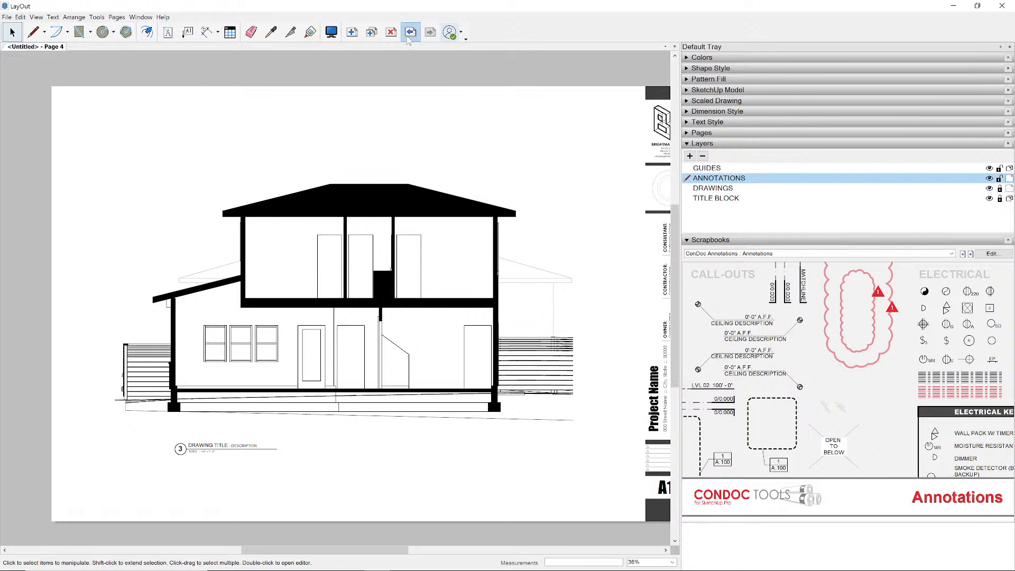
pyautogui.click(411, 33)
pyautogui.click(410, 33)
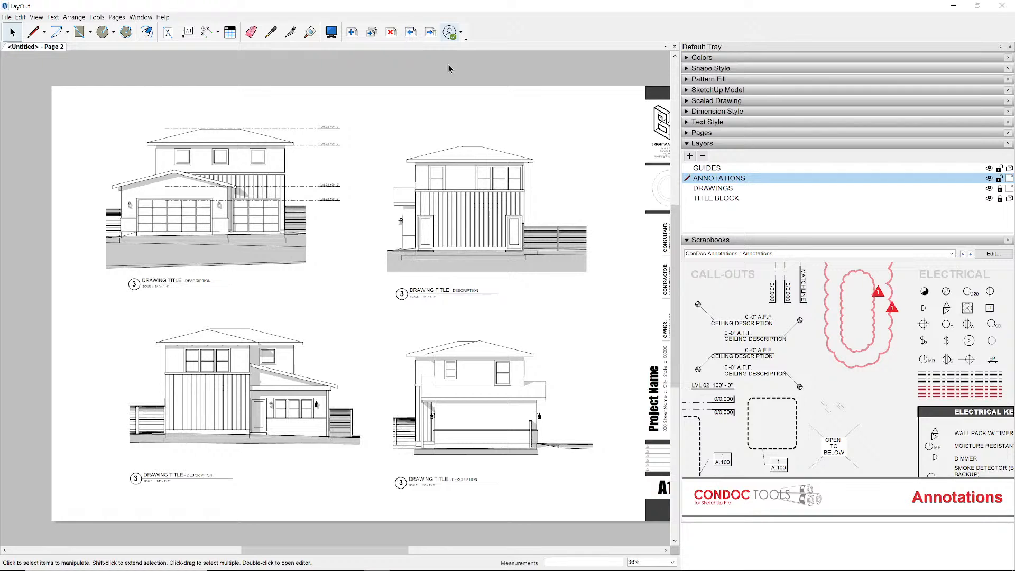
# - Hide and reshow the ANNOTATIONS layer to check which elements it holds, and make it the active layer again
pyautogui.click(989, 178)
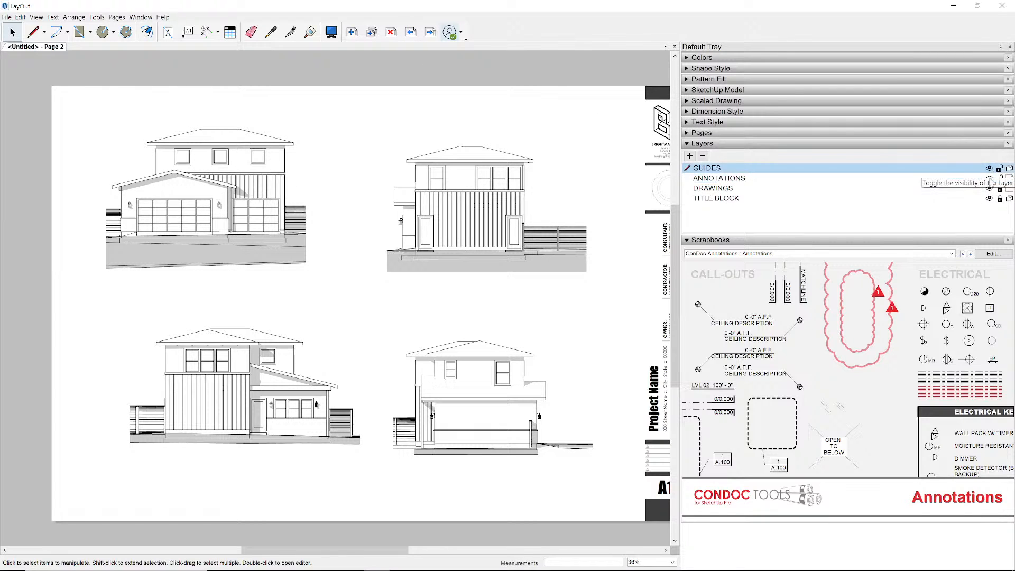
pyautogui.click(989, 178)
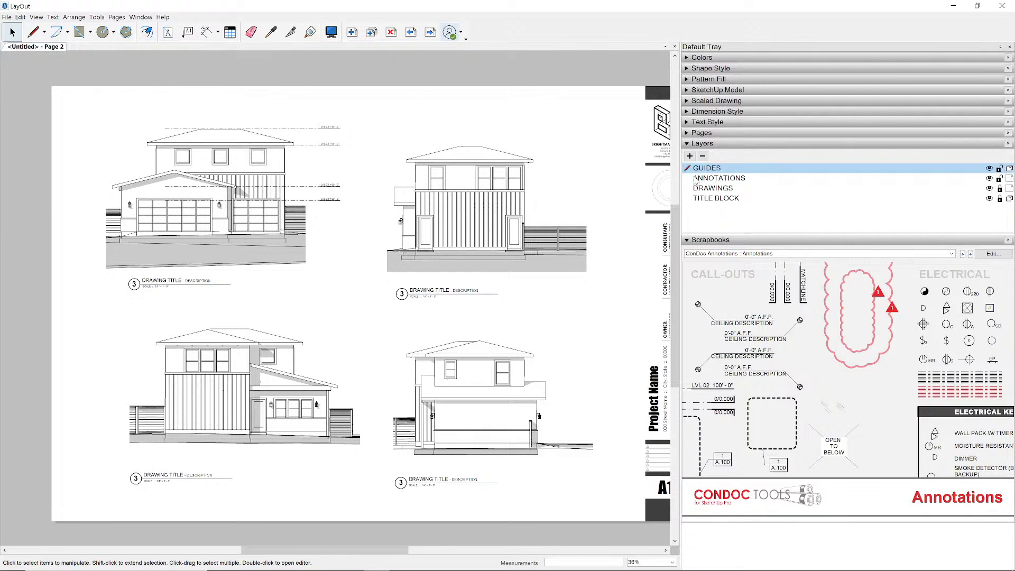
pyautogui.click(697, 178)
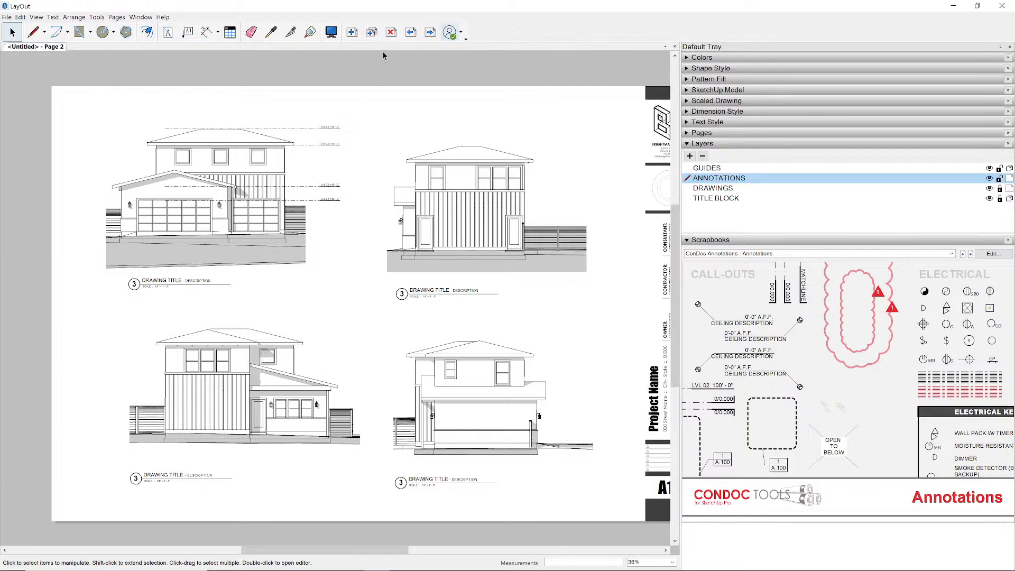
# - Place a circled-number DRAWING TITLE - DESCRIPTION tag beneath the site plan and each of the three plans on the plans sheet
pyautogui.click(415, 35)
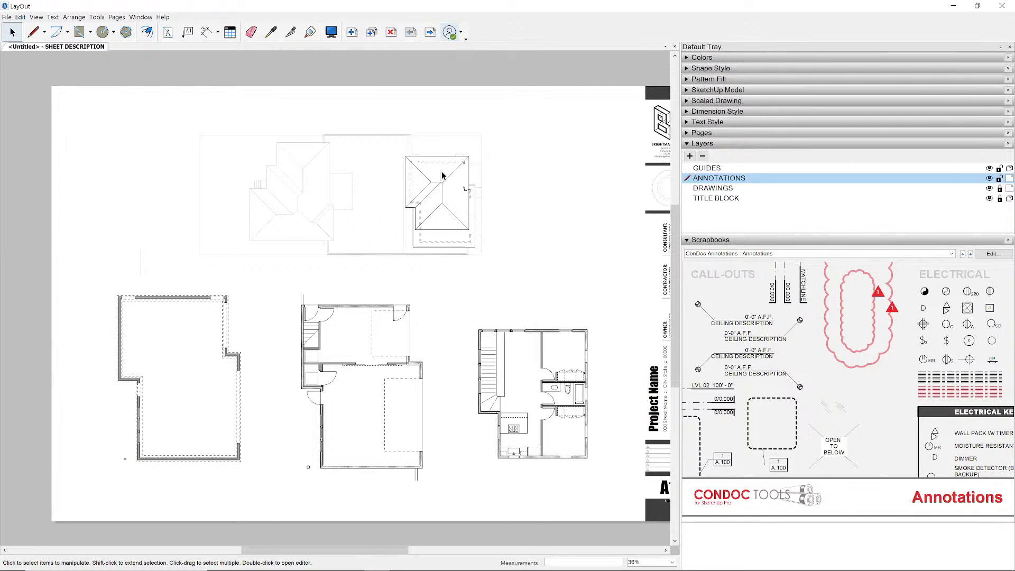
pyautogui.click(963, 254)
pyautogui.click(770, 394)
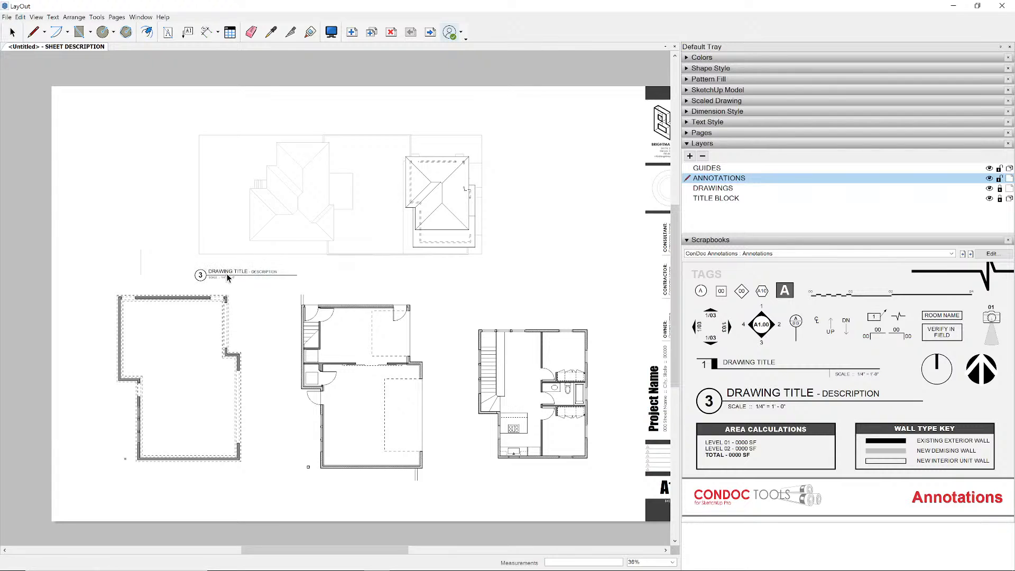
pyautogui.click(225, 268)
pyautogui.click(159, 491)
pyautogui.click(311, 500)
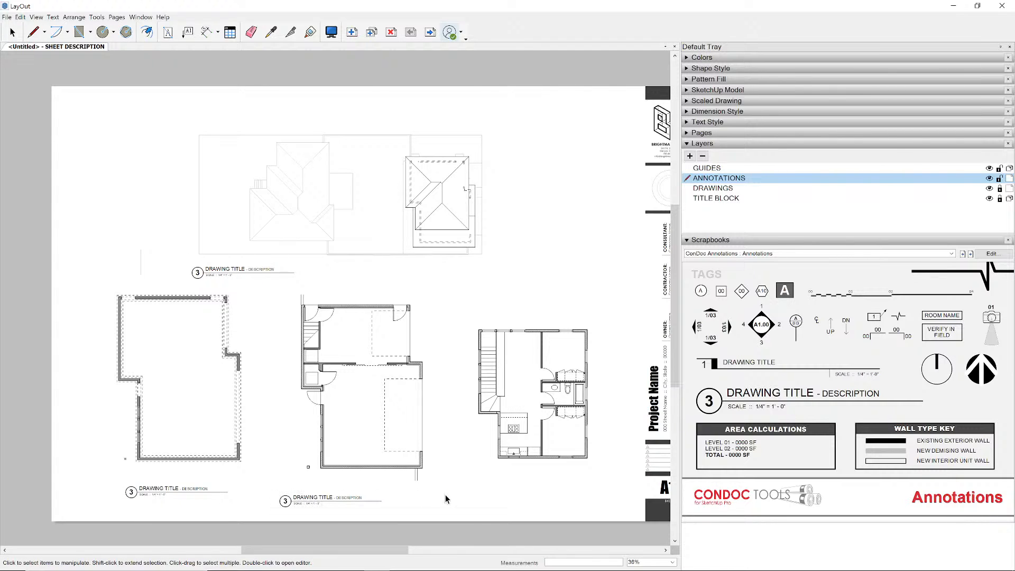
pyautogui.click(525, 492)
pyautogui.press('space')
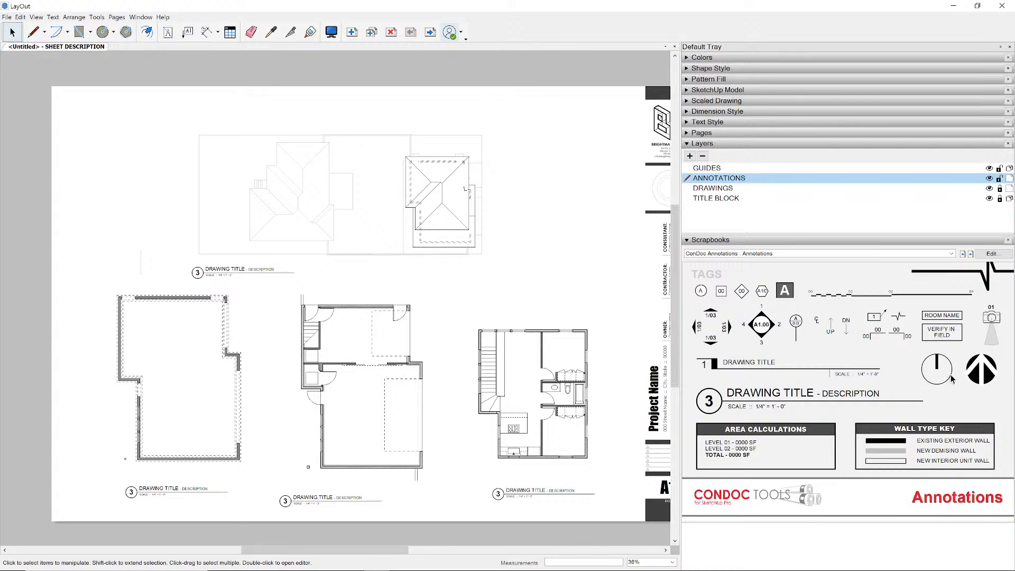
# - Add the solid double-arrow north symbol and a graphic scale bar beside the site plan's drawing title
pyautogui.click(977, 376)
pyautogui.click(307, 271)
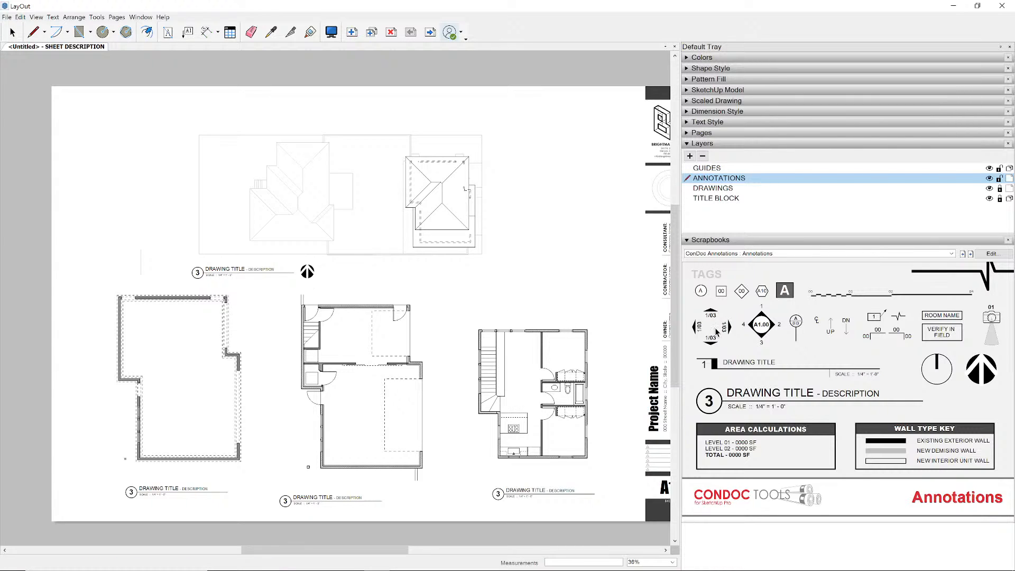
pyautogui.click(908, 297)
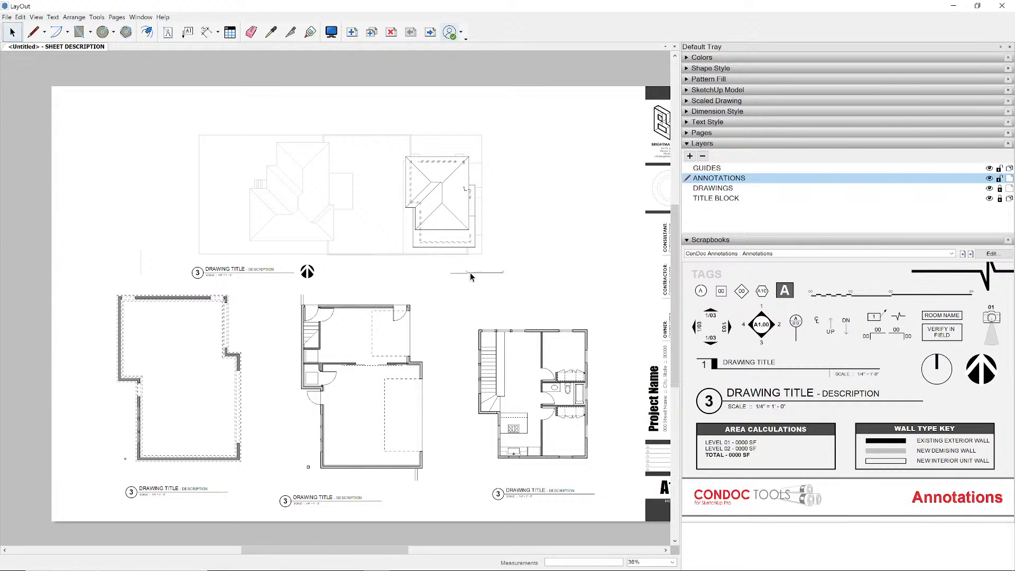
pyautogui.click(379, 271)
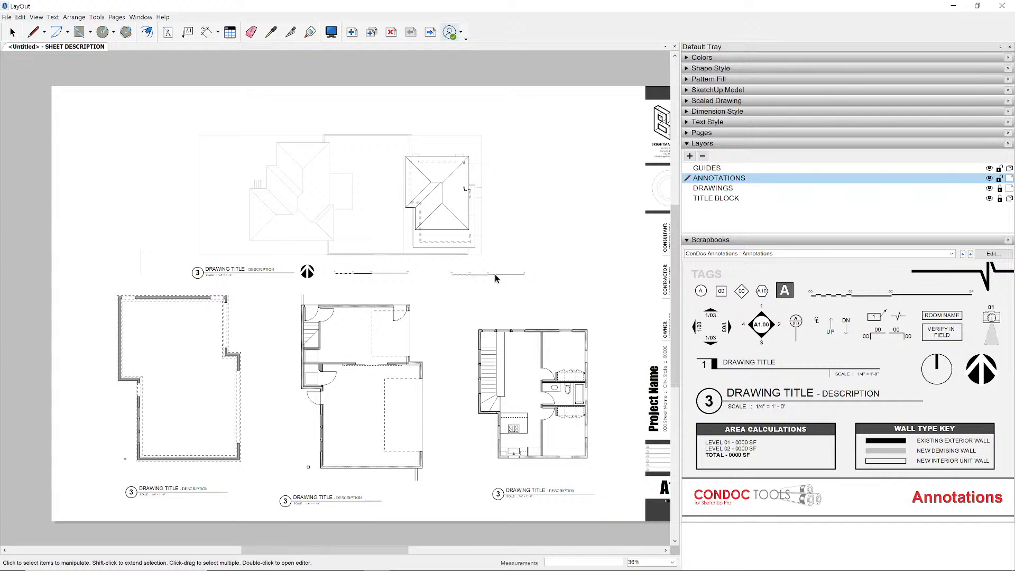
pyautogui.press('space')
# - Replace the words DRAWING TITLE in the site plan's title tag with SITE PLAN
pyautogui.scroll(10, 210, 246)
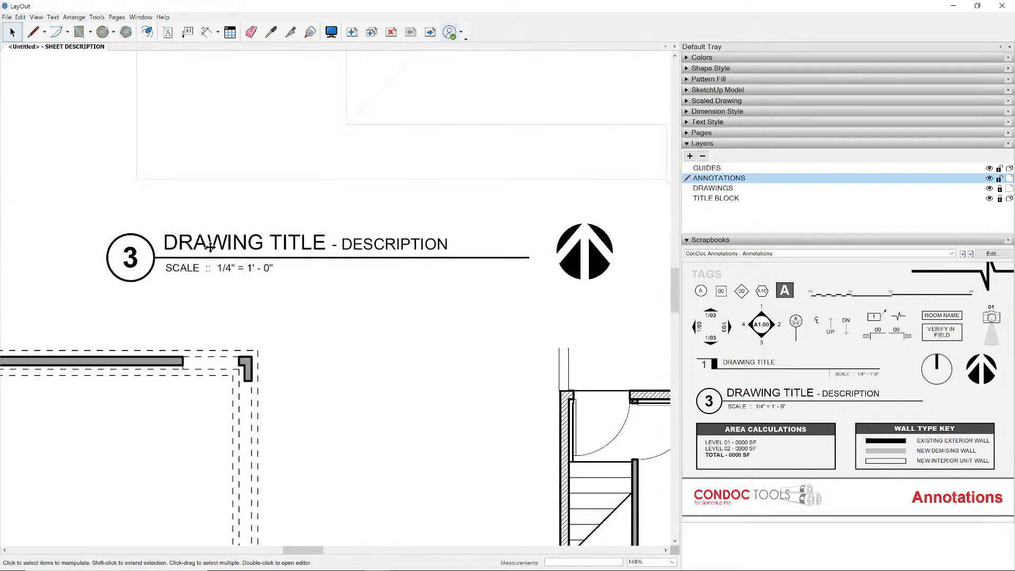
pyautogui.click(210, 247)
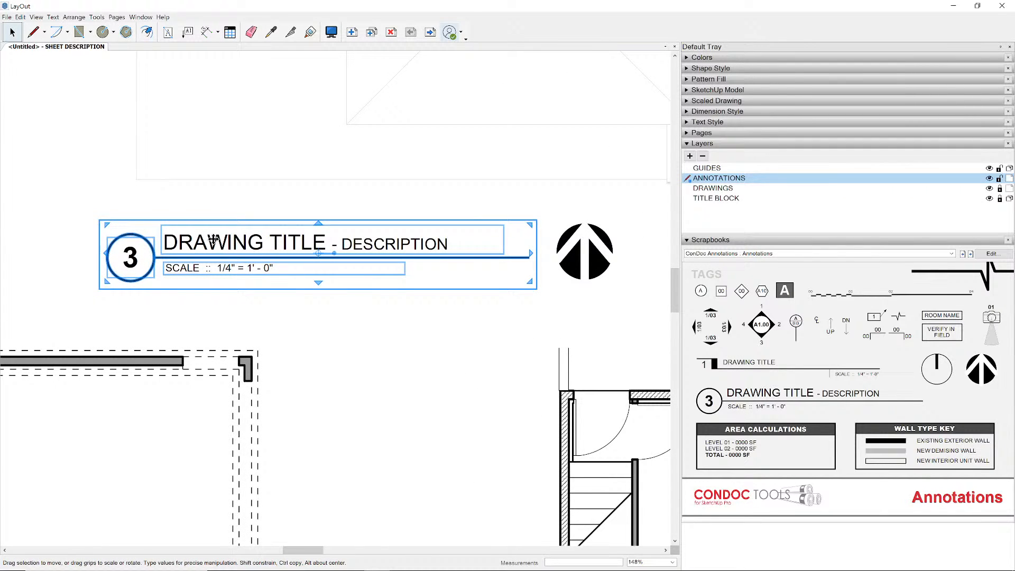
pyautogui.doubleClick(213, 241)
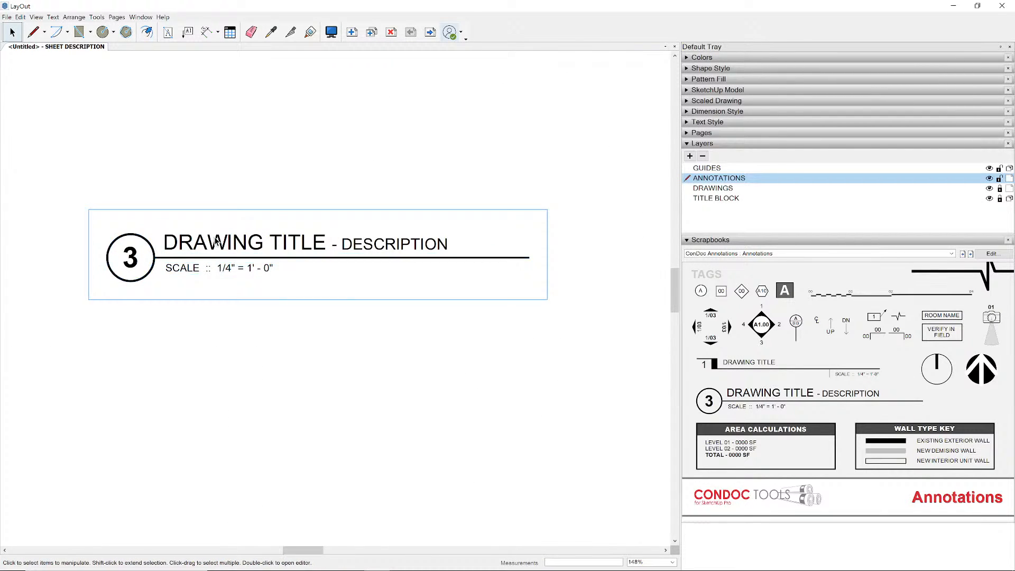
pyautogui.click(216, 241)
pyautogui.doubleClick(216, 241)
pyautogui.doubleClick(217, 241)
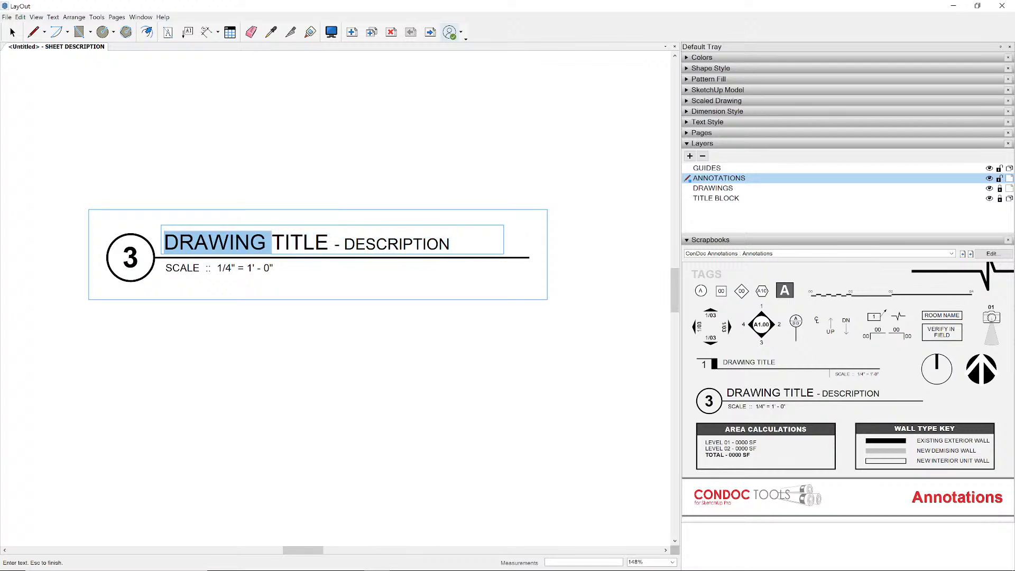
pyautogui.press('Delete')
pyautogui.press('Delete')
pyautogui.press('Delete')
pyautogui.press('Delete')
pyautogui.press('Delete')
pyautogui.press('Delete')
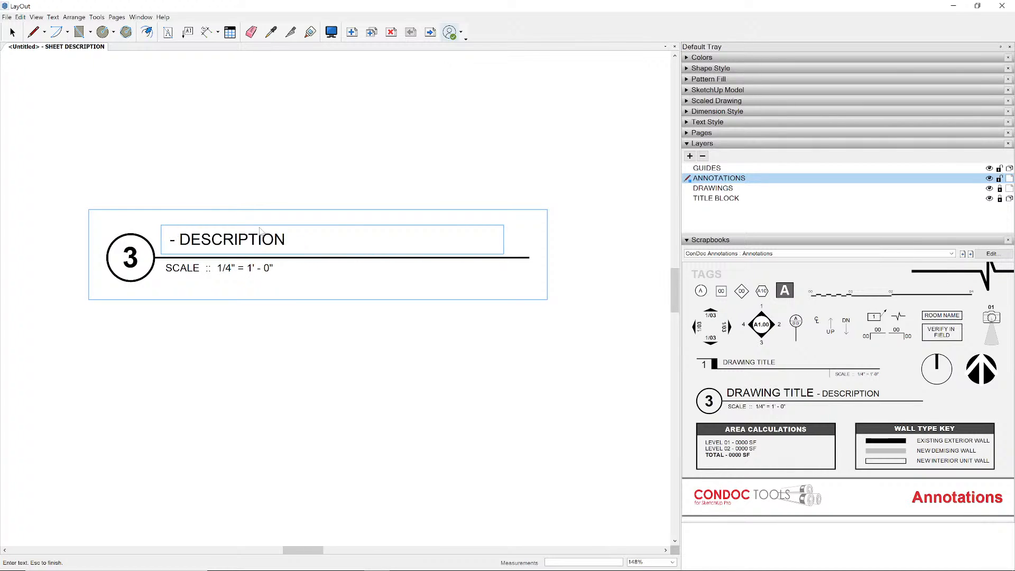
pyautogui.write('SITE PLAN')
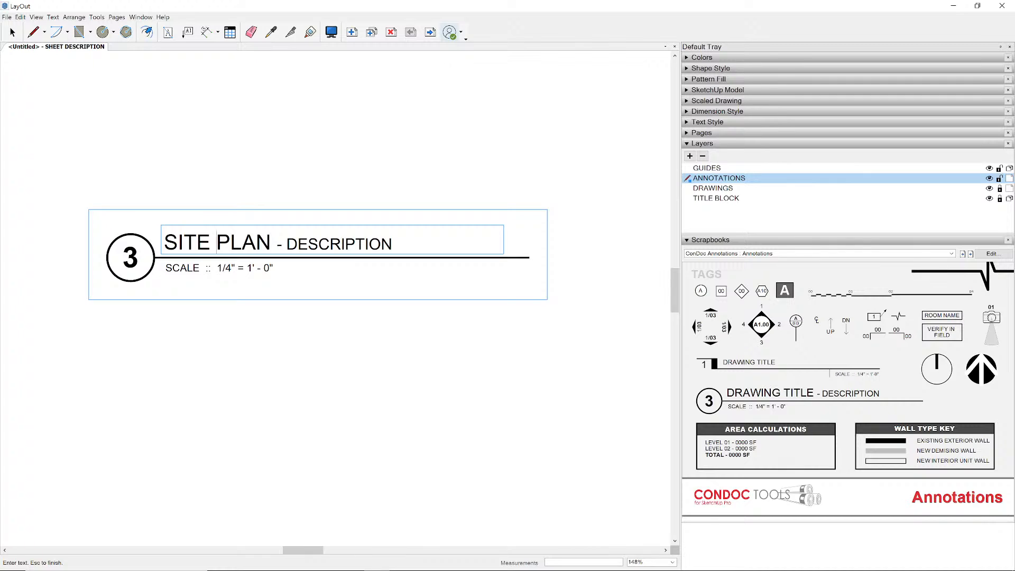
# - Reword the site plan's title tag to read PLAN - SITE and finish editing the tag
pyautogui.hotkey('shift', 'Home')
pyautogui.press('Delete')
pyautogui.hotkey('ctrl', 'Right')
pyautogui.hotkey('ctrl', 'Right')
pyautogui.hotkey('shift', 'End')
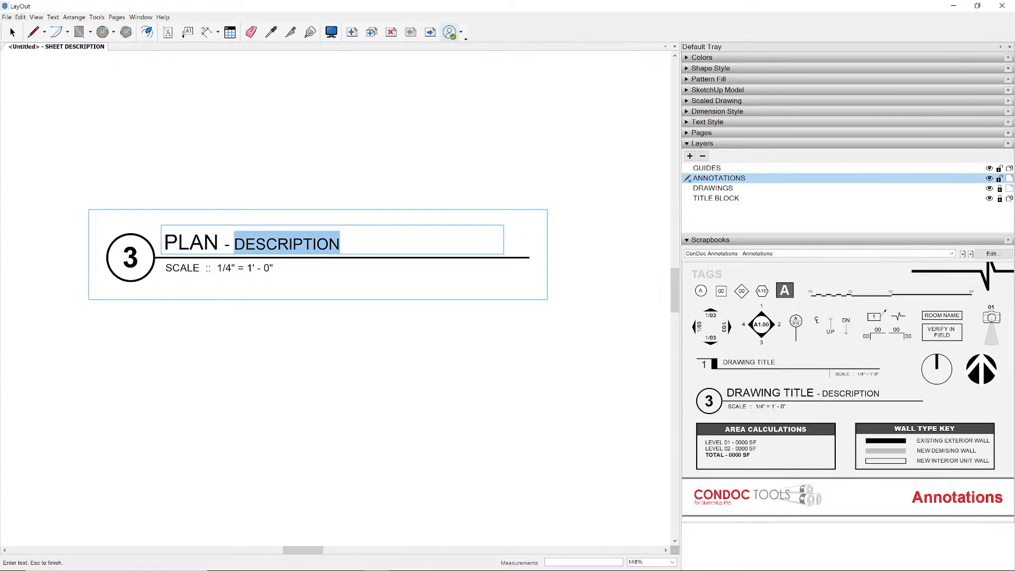
pyautogui.write('SI')
pyautogui.press('Escape')
# - Place ROOM NAME tags in both bedrooms, the living area and the kitchen of the third plan
pyautogui.scroll(-4, 317, 269)
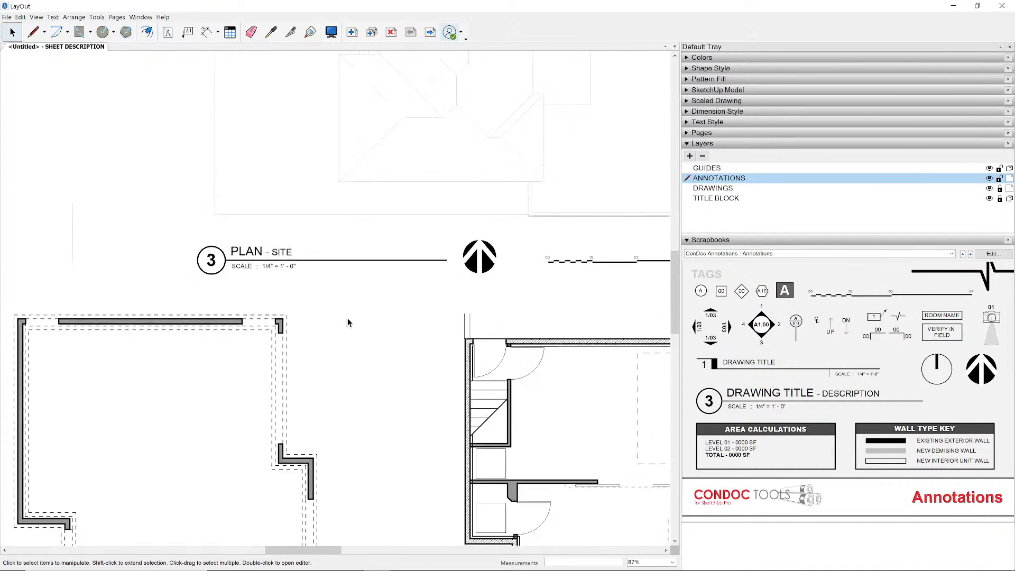
pyautogui.scroll(-5, 316, 267)
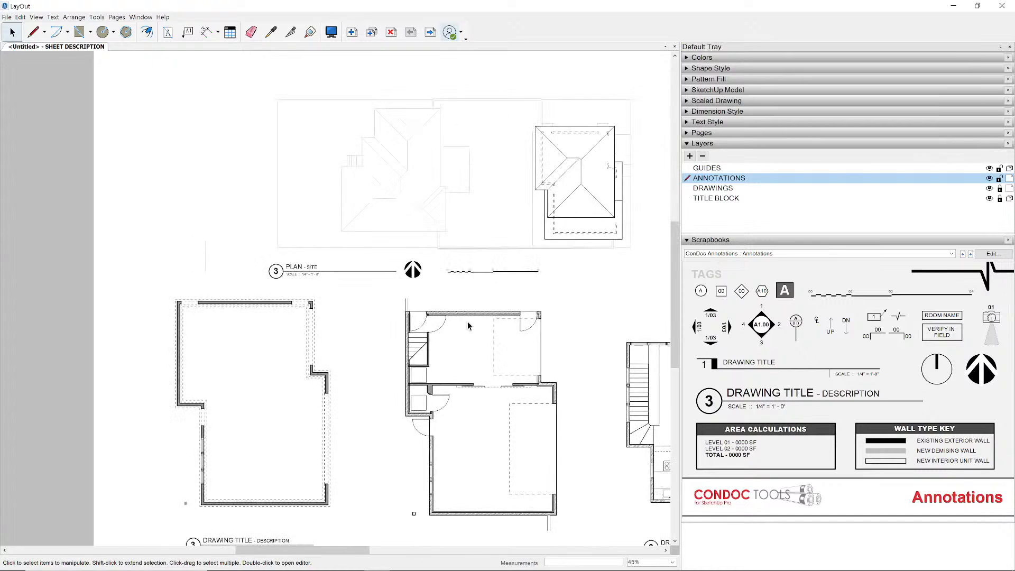
pyautogui.scroll(-2, 379, 286)
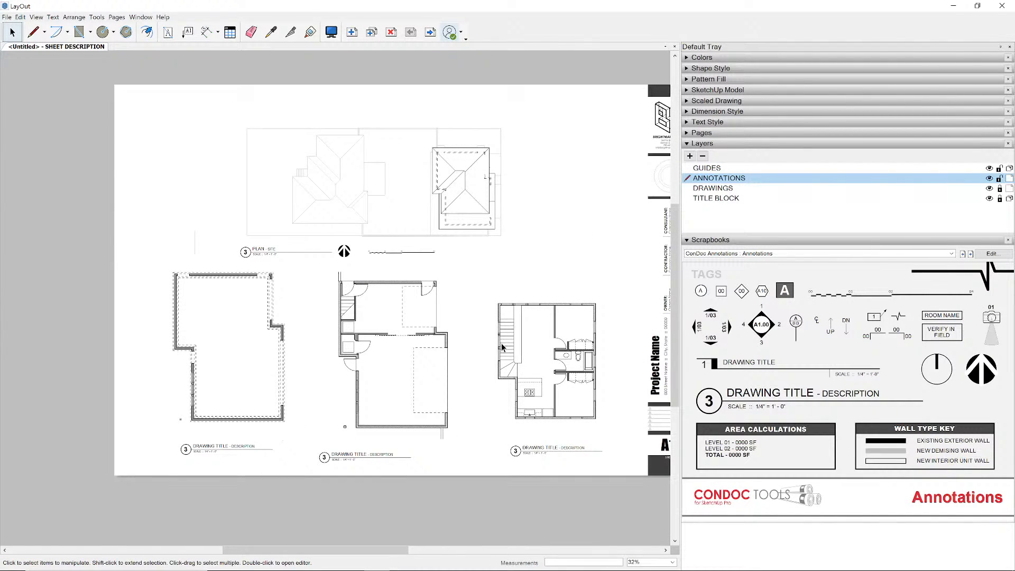
pyautogui.scroll(6, 499, 349)
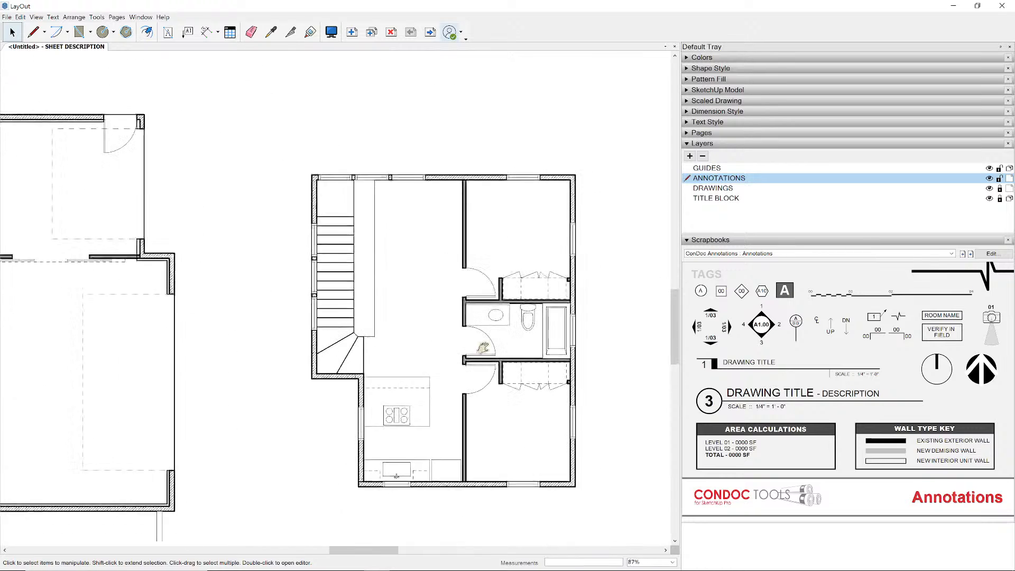
pyautogui.click(942, 315)
pyautogui.click(507, 216)
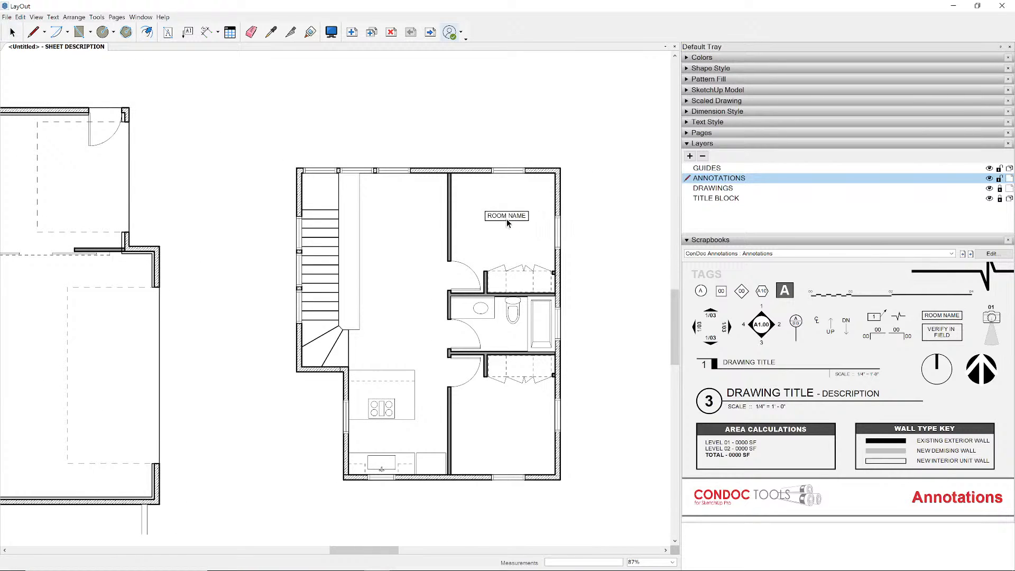
pyautogui.click(509, 430)
pyautogui.click(406, 290)
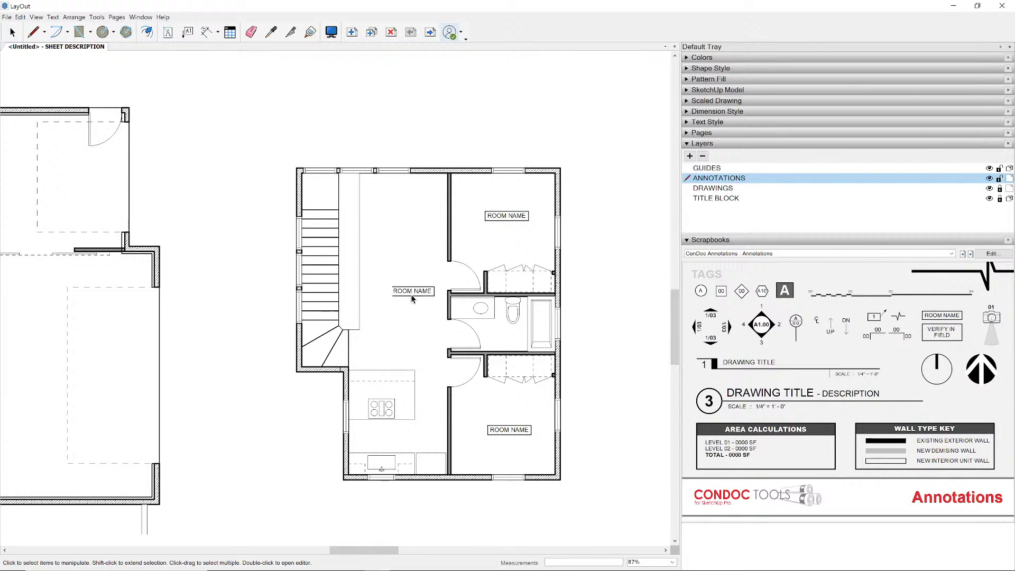
pyautogui.click(402, 435)
# - Place ROOM NAME tags in the large lower room and the upper room of the middle plan, ending placement
pyautogui.moveTo(92, 369); pyautogui.dragTo(465, 339, button='middle')
pyautogui.click(380, 344)
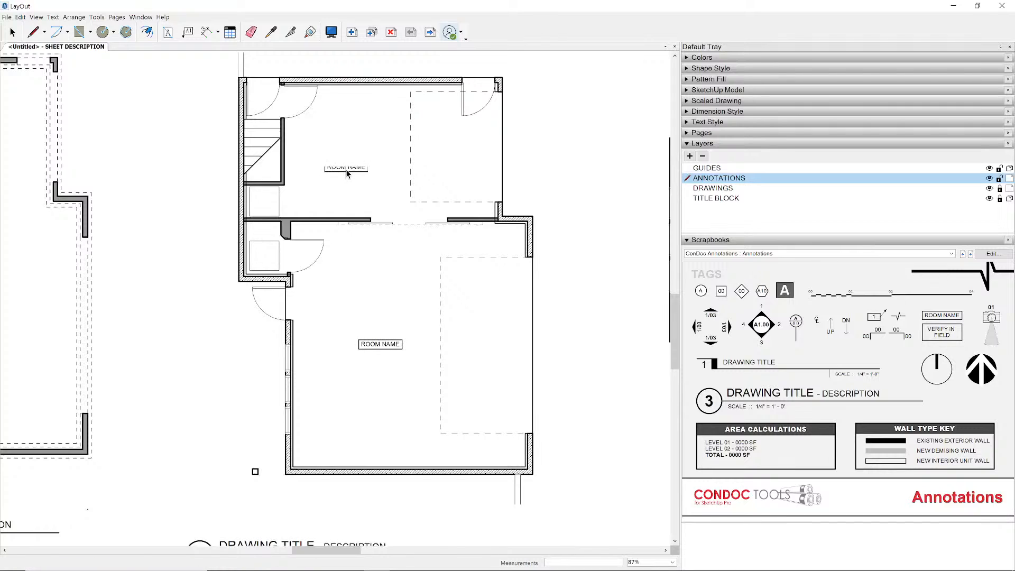
pyautogui.click(347, 163)
pyautogui.moveTo(253, 302); pyautogui.dragTo(380, 334, button='middle')
pyautogui.scroll(-2, 379, 334)
pyautogui.press('space')
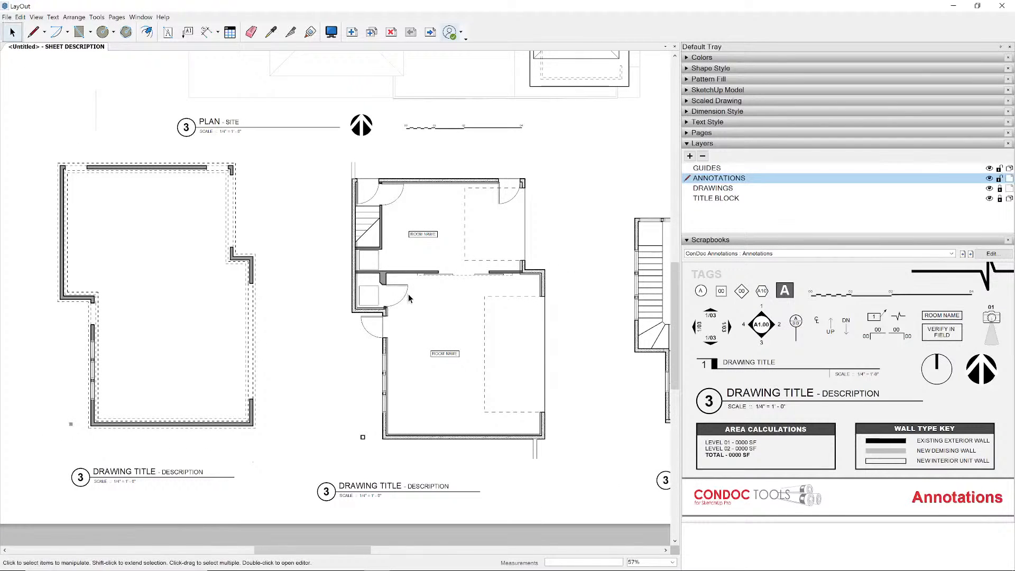
# - Add 1/03 elevation markers at the third plan's kitchen island, one pointing left beside it and one pointing down above it
pyautogui.scroll(-1, 617, 347)
pyautogui.moveTo(617, 347); pyautogui.dragTo(527, 336, button='middle')
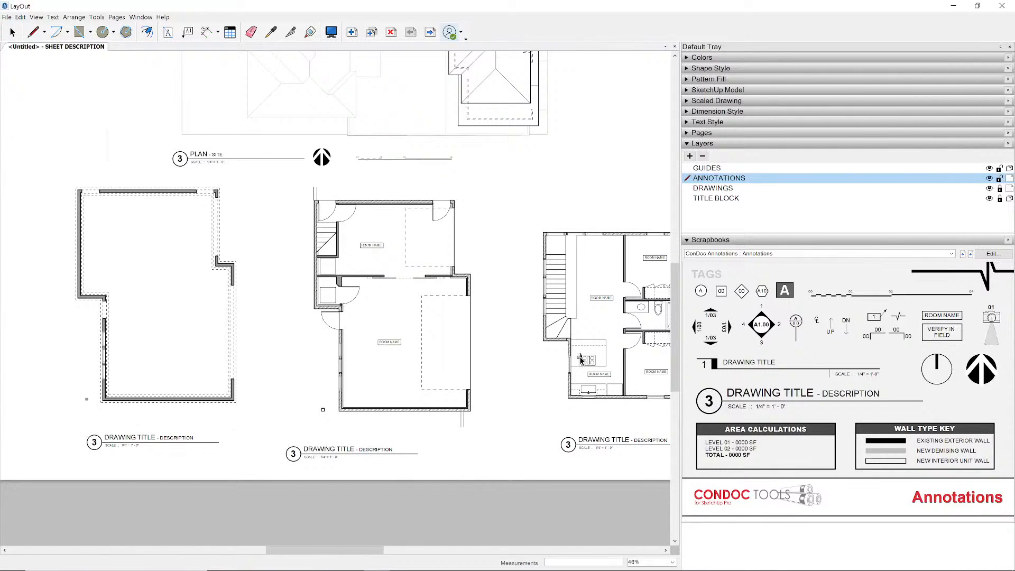
pyautogui.scroll(3, 584, 359)
pyautogui.click(699, 326)
pyautogui.scroll(5, 634, 341)
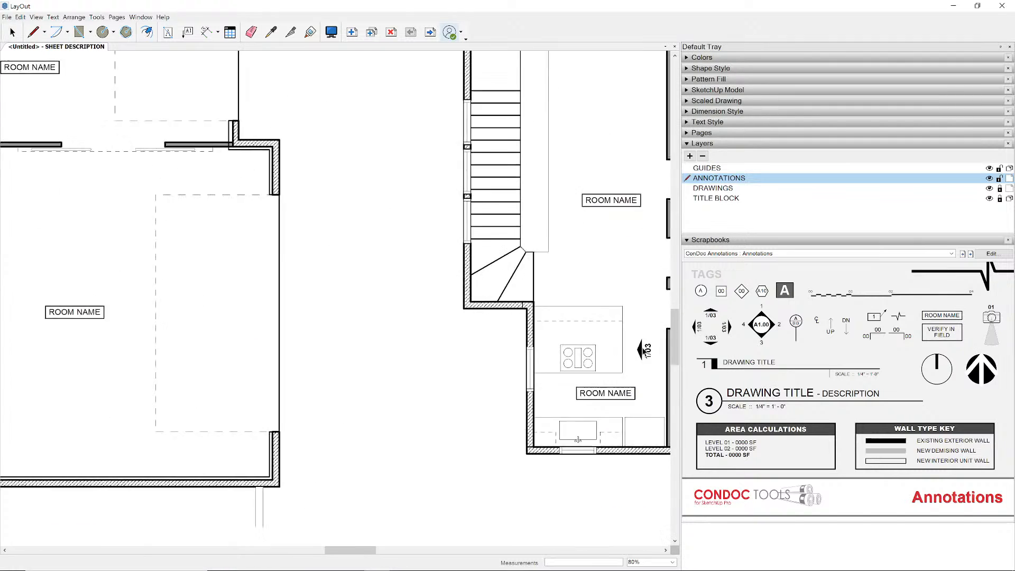
pyautogui.click(641, 336)
pyautogui.click(711, 340)
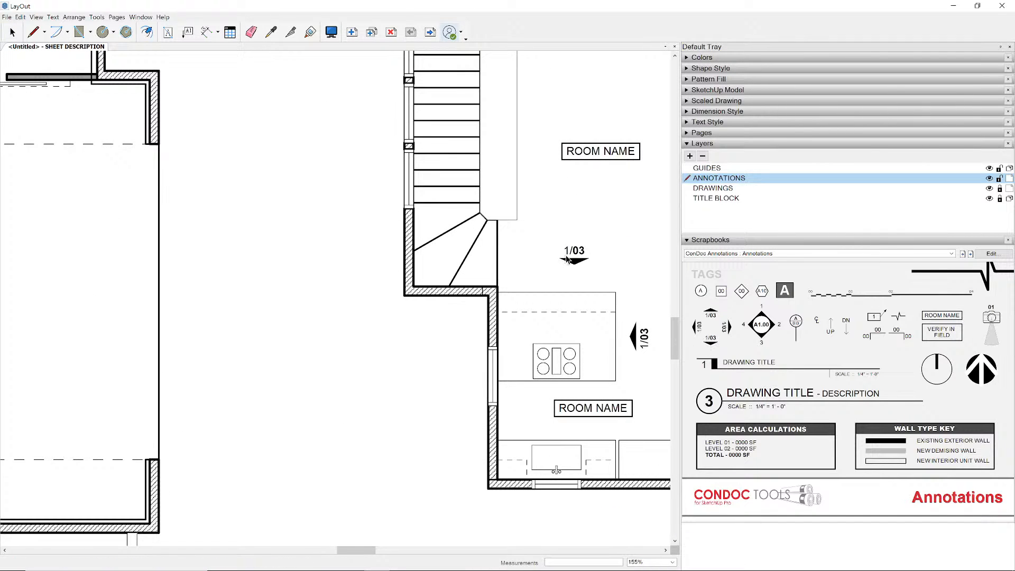
pyautogui.moveTo(590, 329); pyautogui.dragTo(449, 298, button='middle')
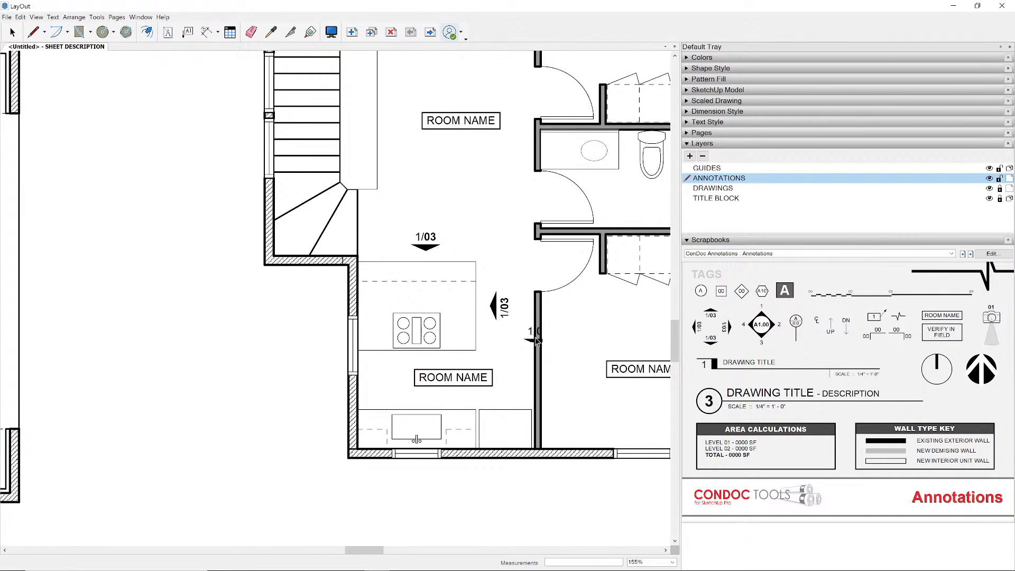
# - Add two 1/03 elevation markers between the sink counter and island, one pointing down and one pointing up
pyautogui.click(715, 320)
pyautogui.click(386, 393)
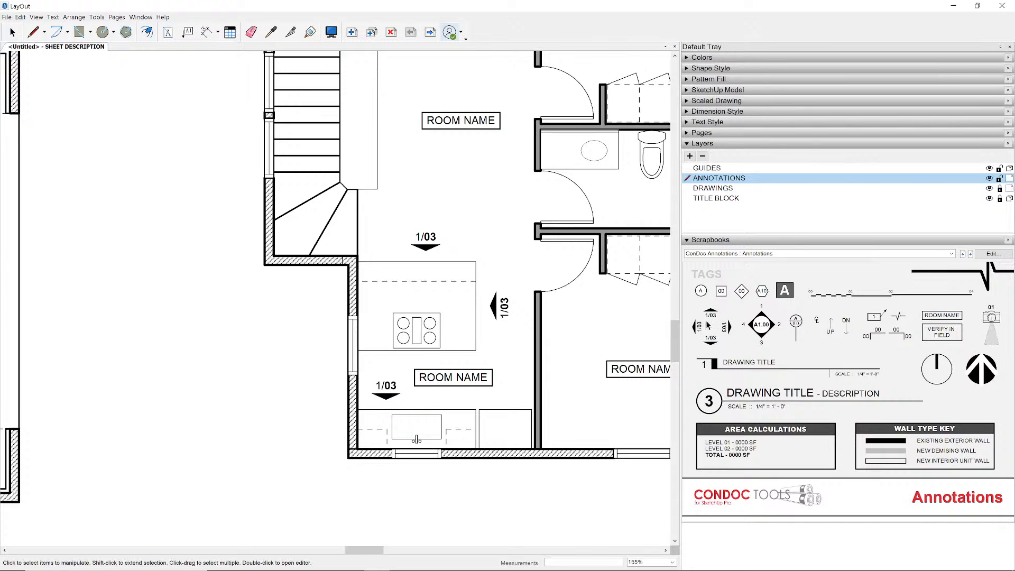
pyautogui.click(710, 315)
pyautogui.click(386, 365)
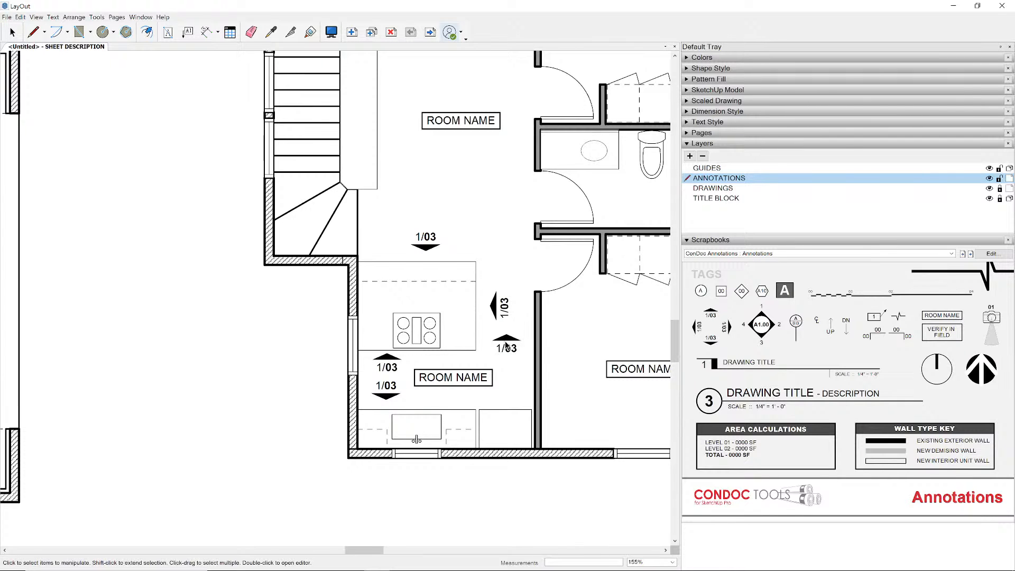
pyautogui.scroll(-3, 504, 327)
pyautogui.click(503, 325)
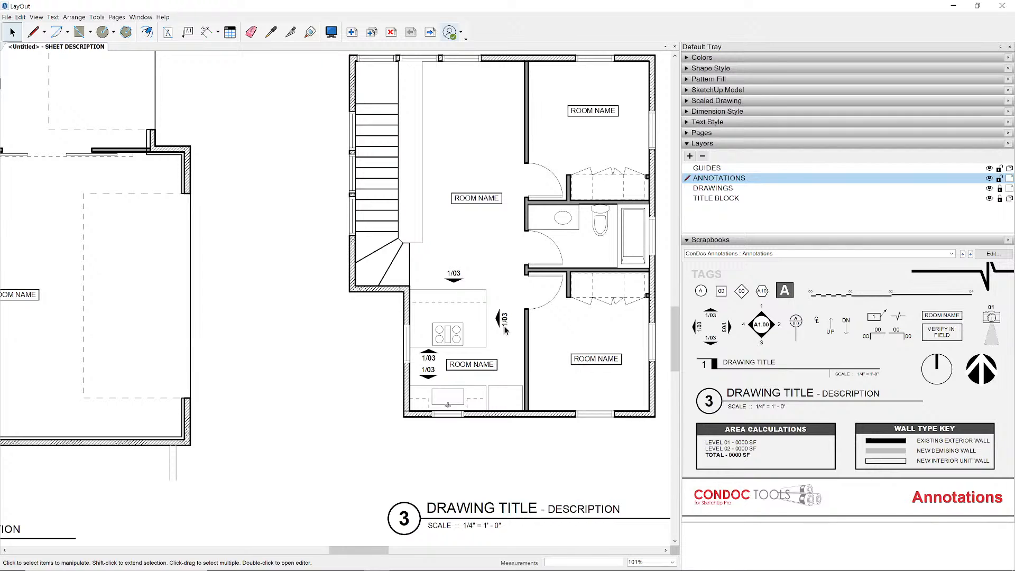
pyautogui.scroll(-1, 531, 384)
pyautogui.scroll(-5, 531, 384)
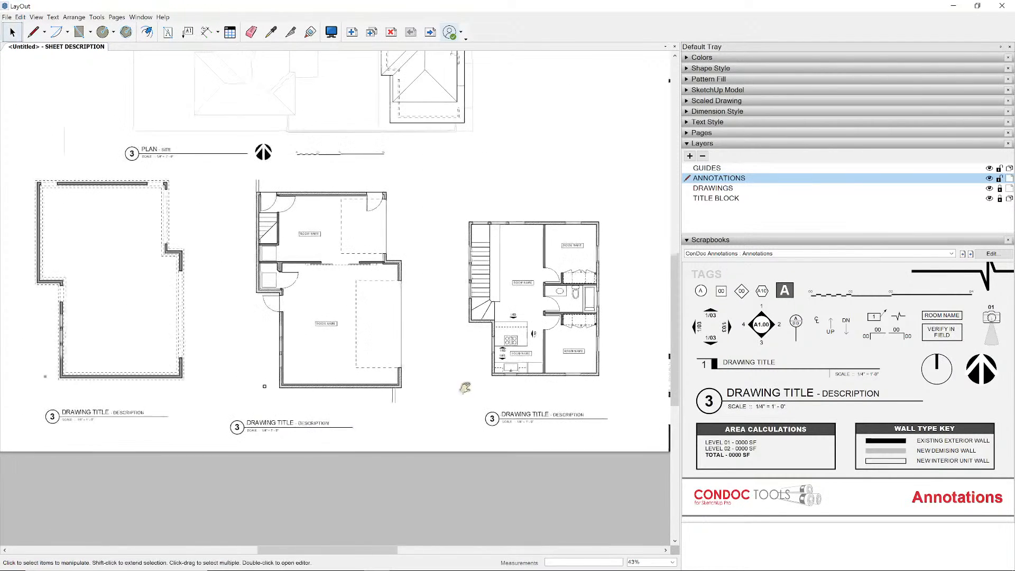
# - Switch the ConDoc Annotations scrapbook to its Palette page and collapse the layer list
pyautogui.click(963, 254)
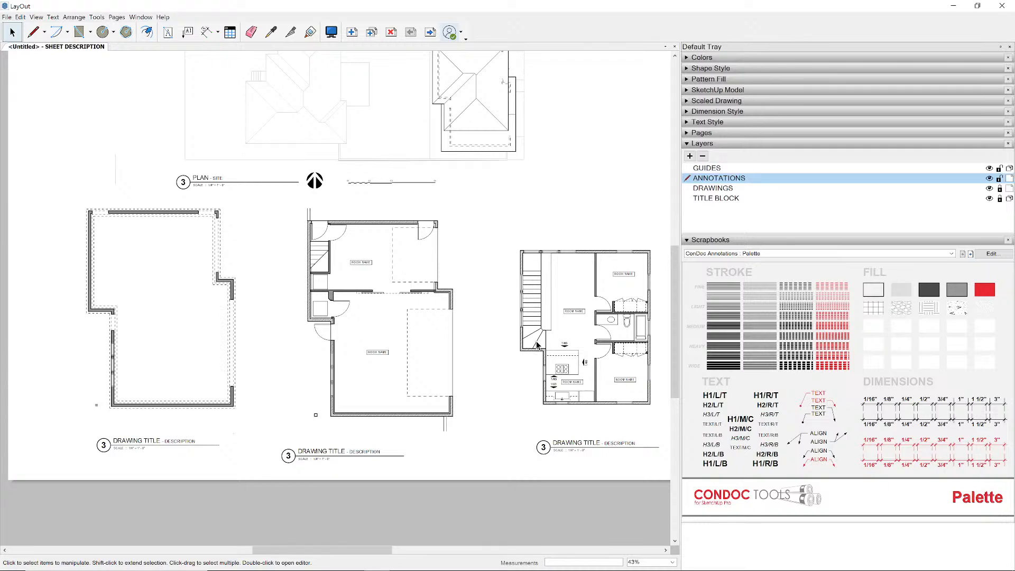
pyautogui.scroll(2, 537, 345)
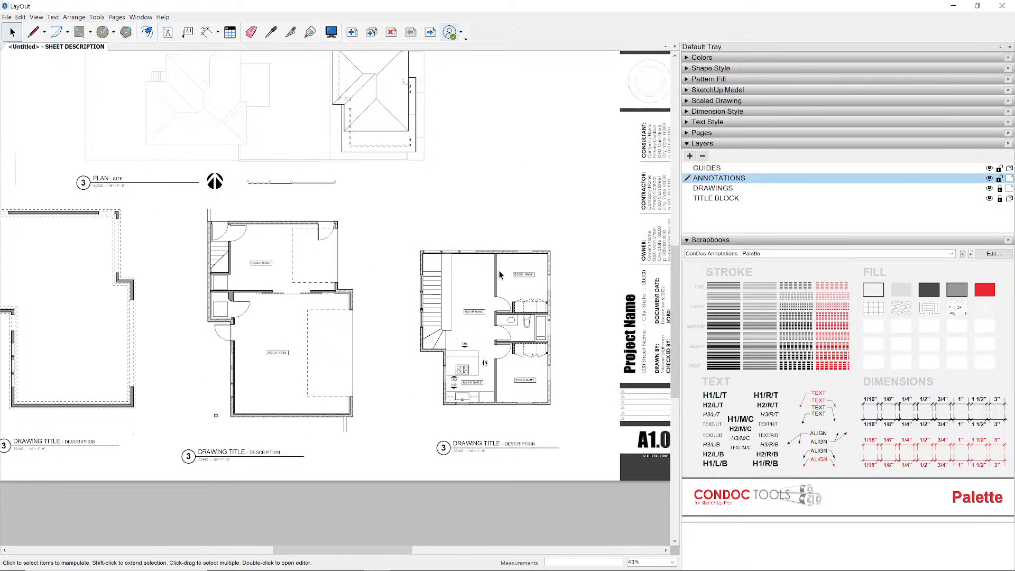
pyautogui.scroll(1, 500, 275)
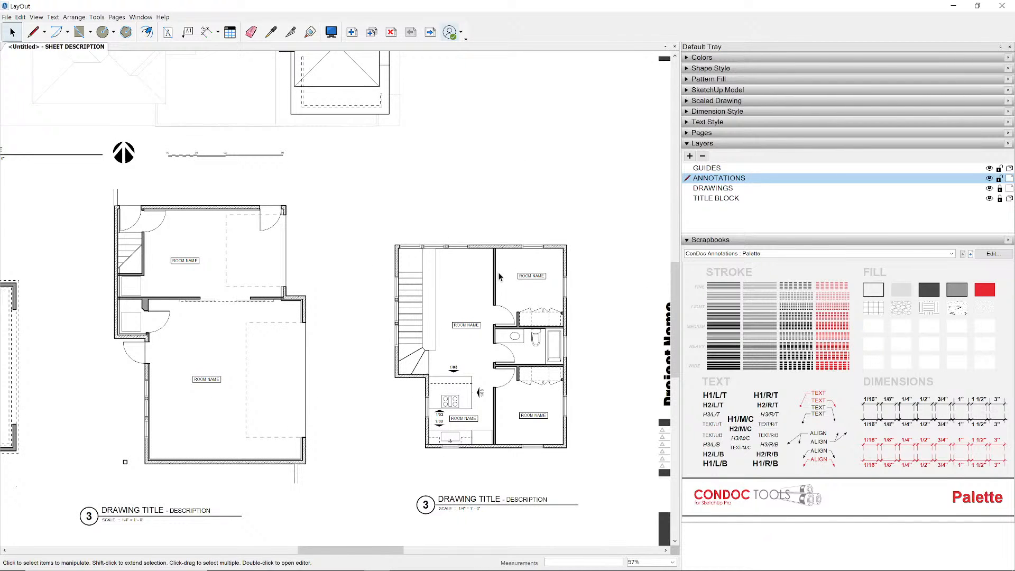
pyautogui.scroll(10, 500, 258)
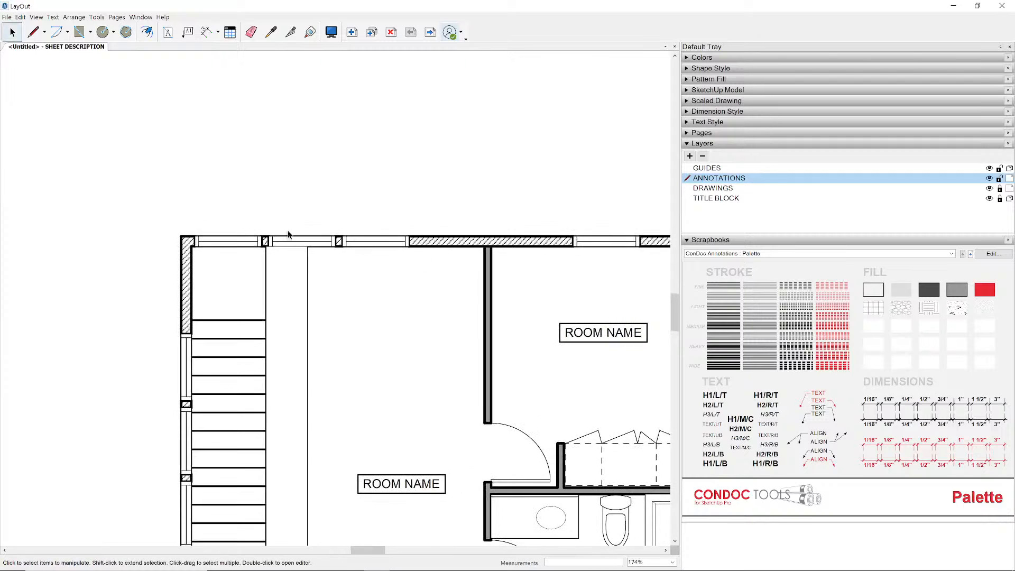
pyautogui.scroll(-2, 341, 243)
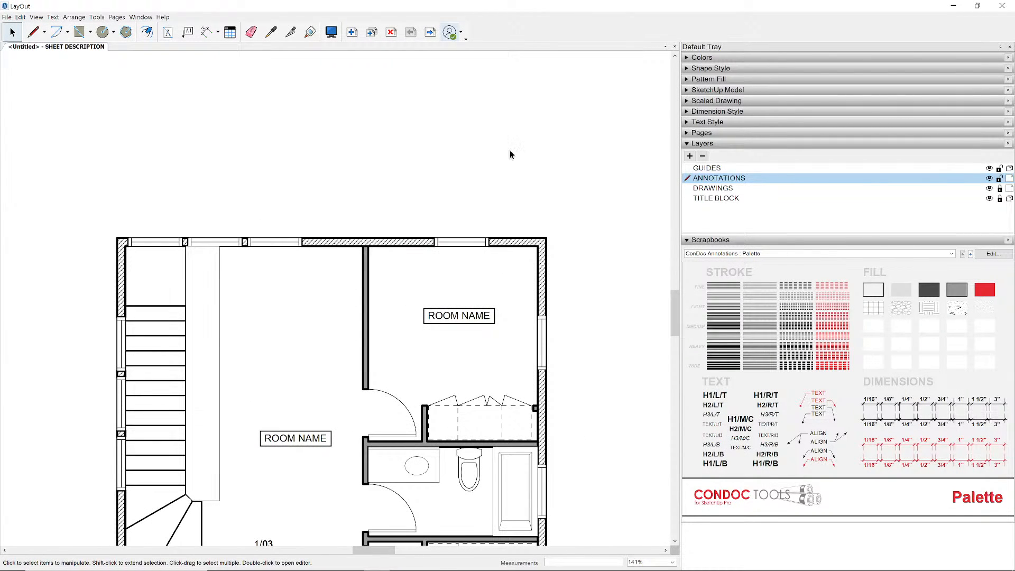
pyautogui.click(763, 145)
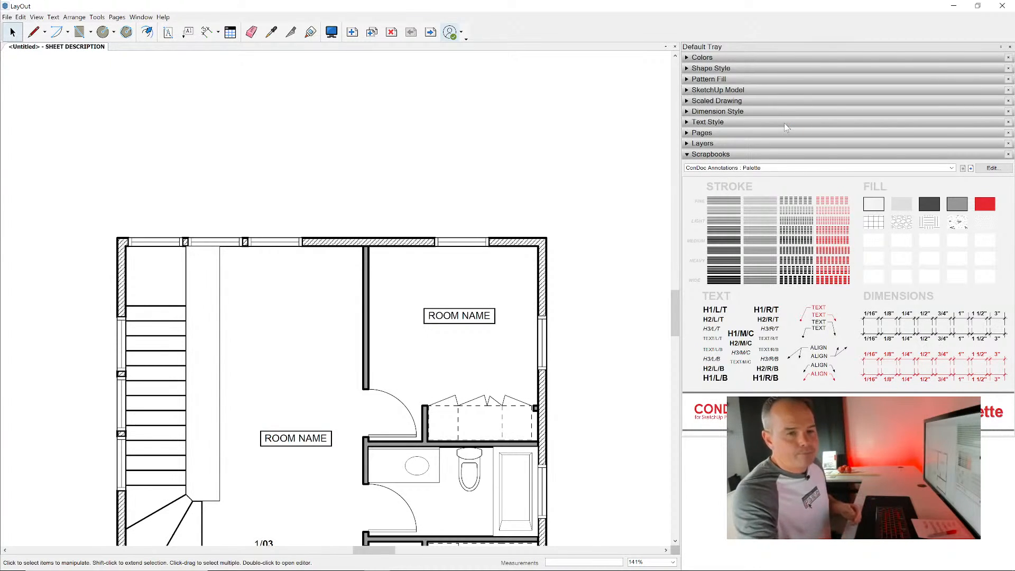
# - Draw a linear dimension about 2'-1 1/2" long above the third plan's top wall, starting from its outer left corner
pyautogui.scroll(2, 426, 197)
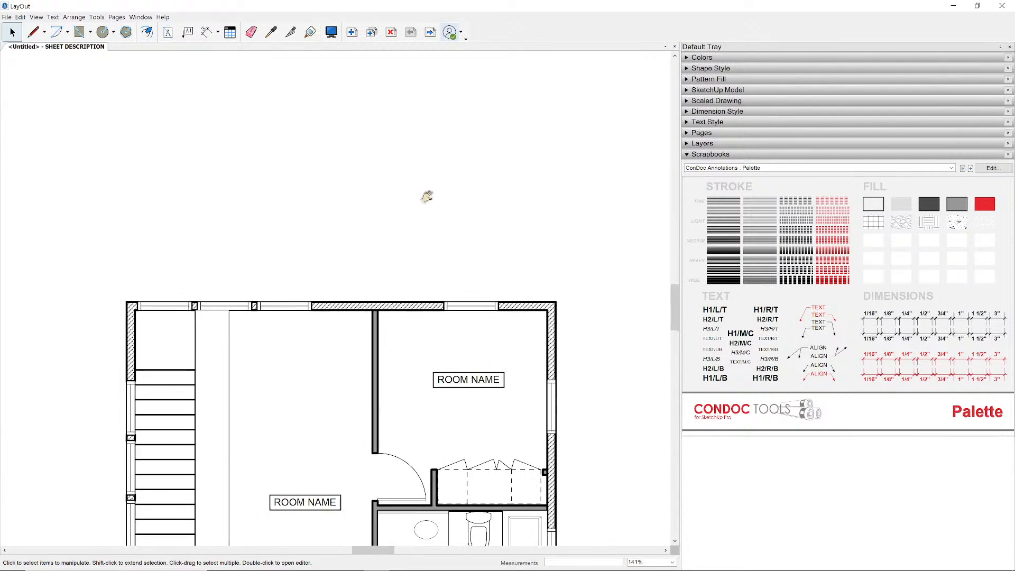
pyautogui.click(206, 32)
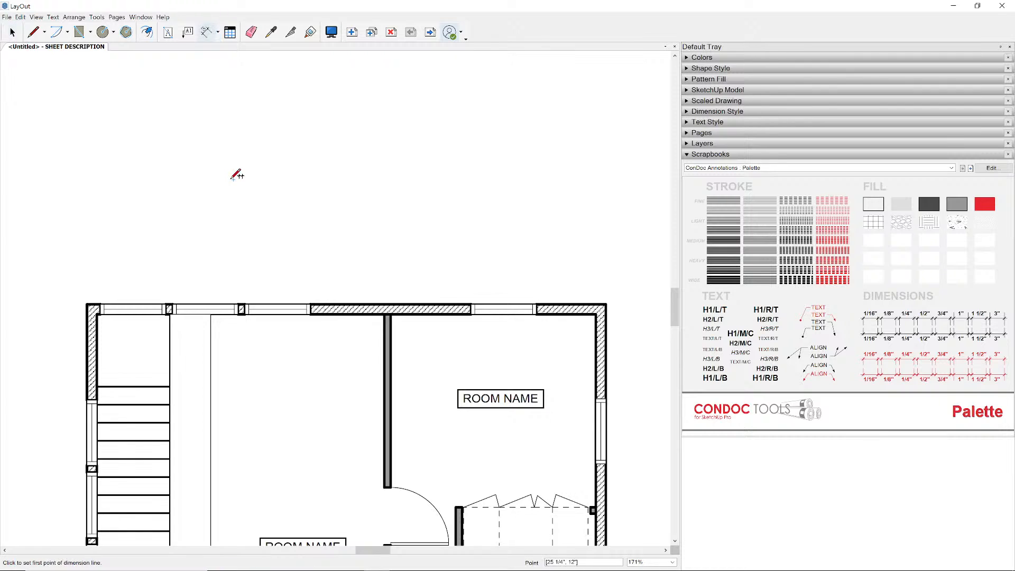
pyautogui.scroll(4, 88, 305)
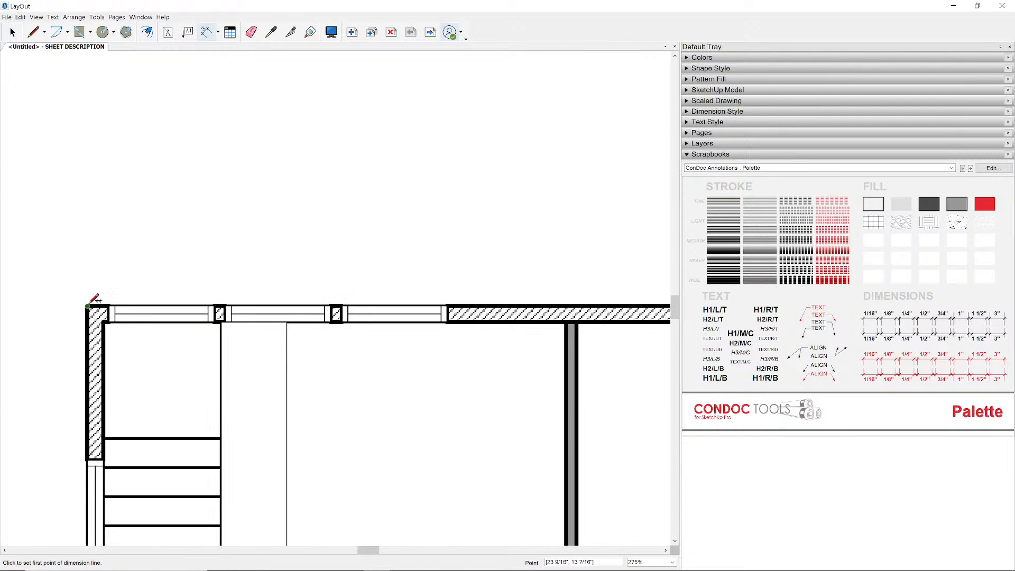
pyautogui.click(88, 306)
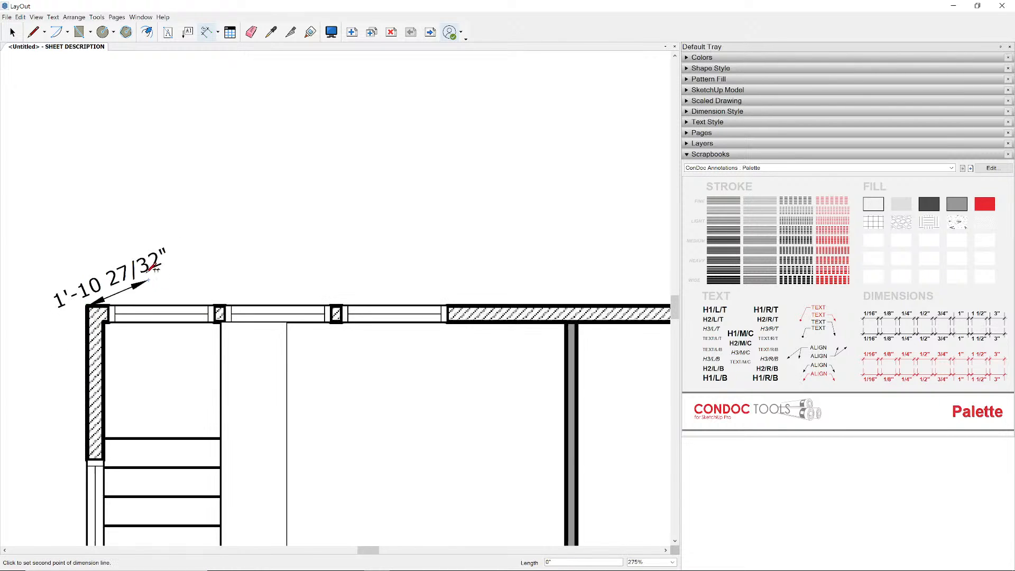
pyautogui.click(163, 306)
pyautogui.scroll(-4, 161, 306)
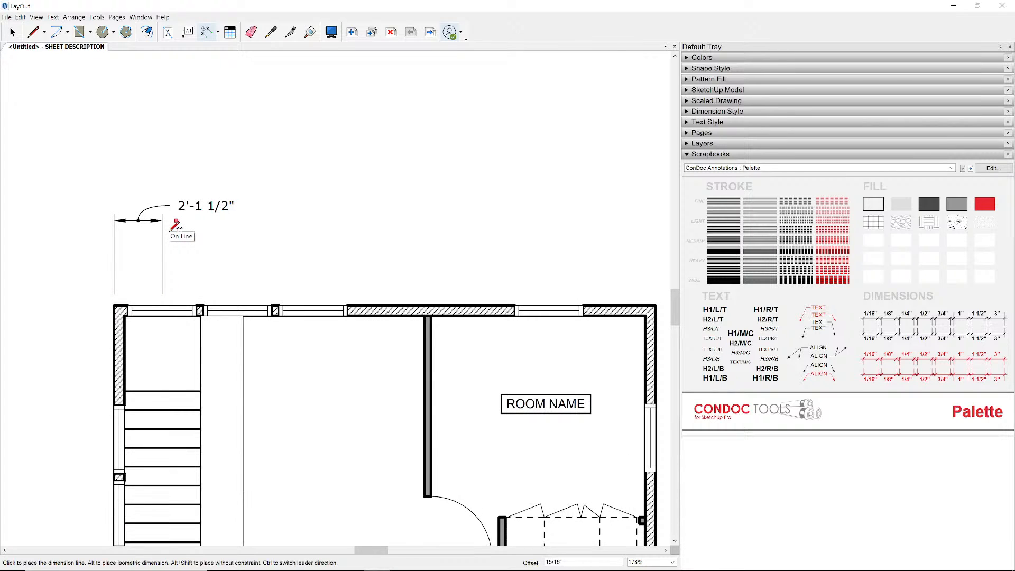
pyautogui.click(606, 152)
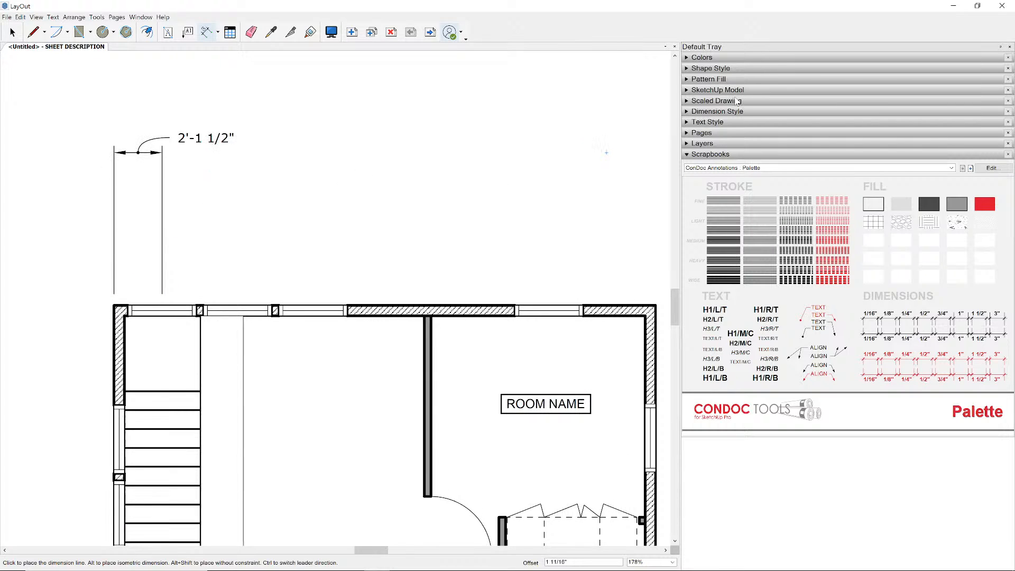
# - Change the dimension's start and end arrows to open arrowheads in its shape style
pyautogui.click(713, 69)
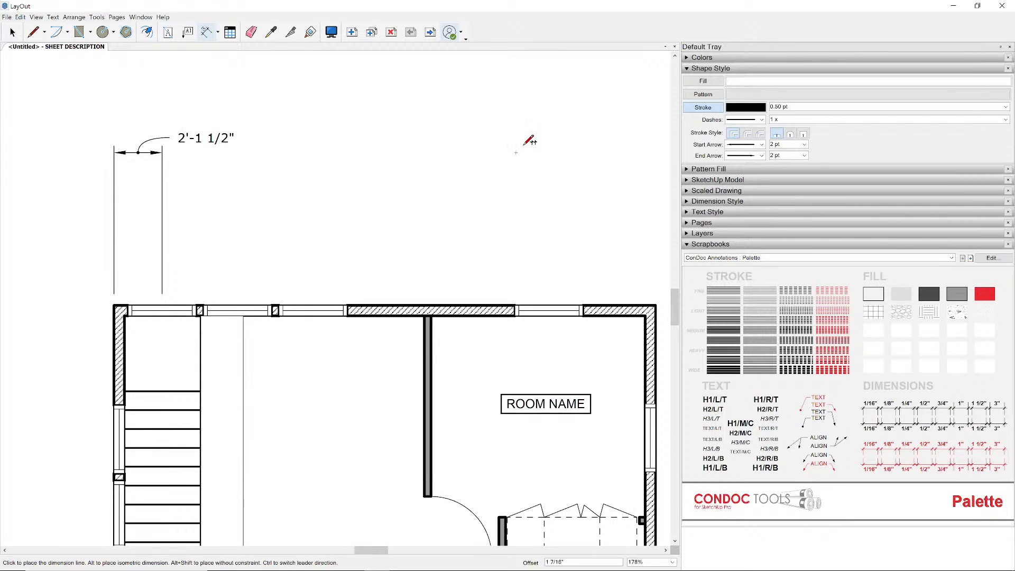
pyautogui.click(760, 145)
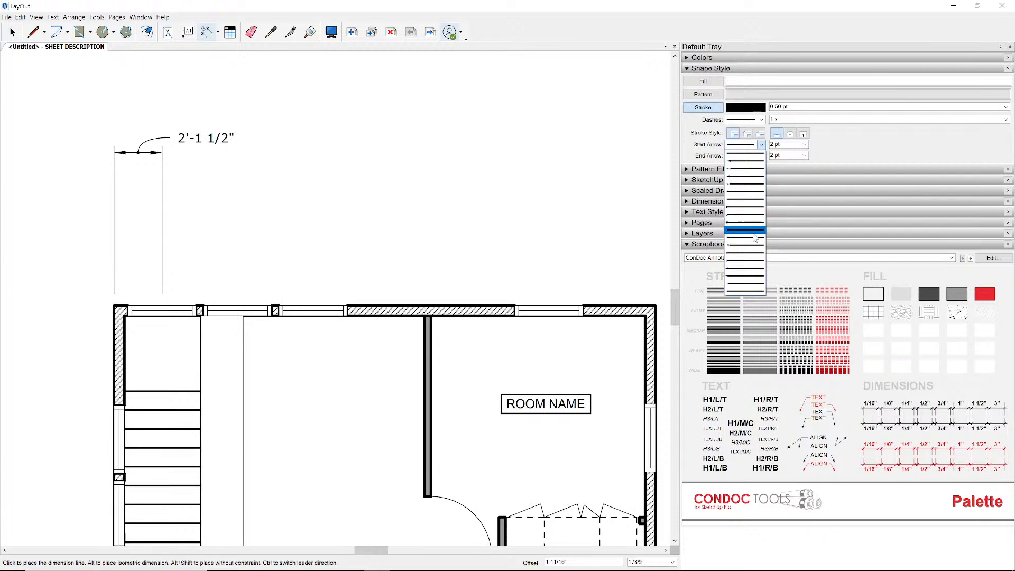
pyautogui.click(754, 191)
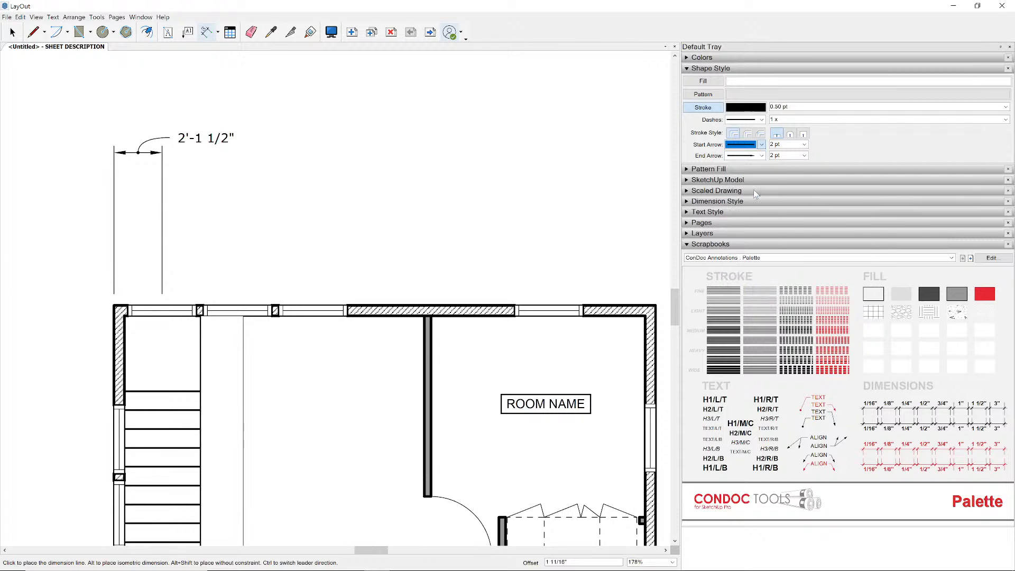
pyautogui.click(763, 156)
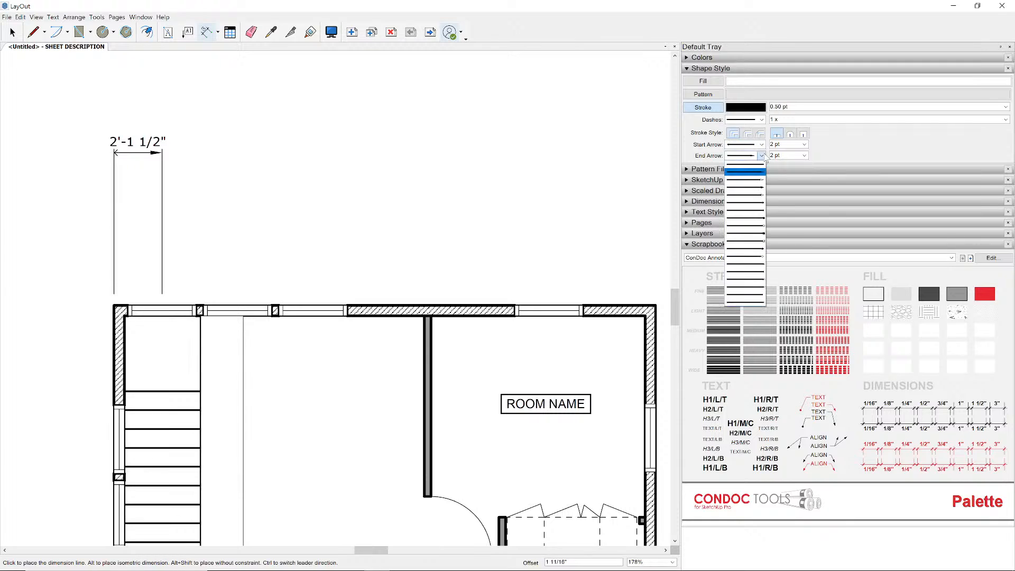
pyautogui.click(762, 204)
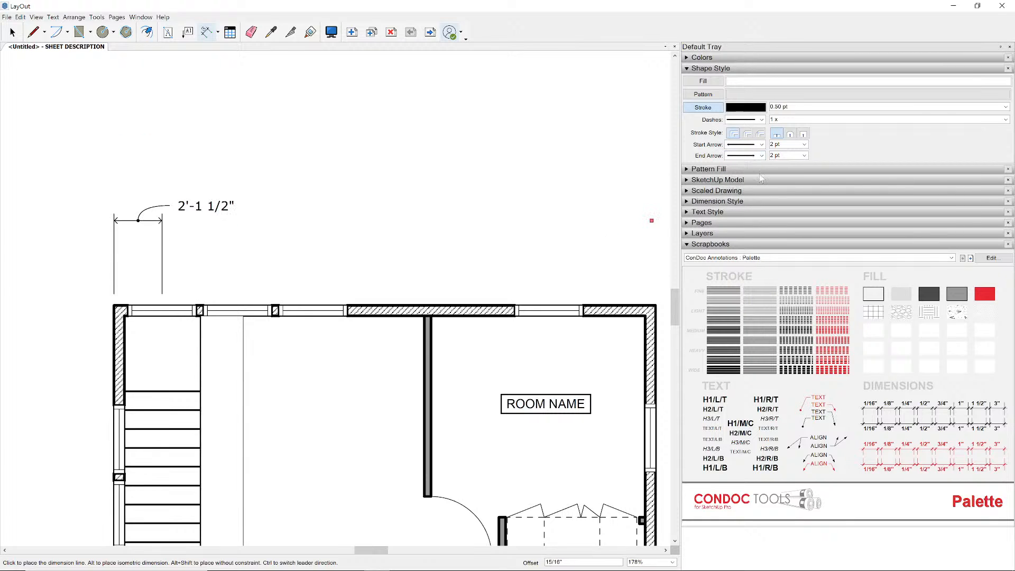
# - Set the text style of the dimension being placed above the upper wall to Bold
pyautogui.click(708, 223)
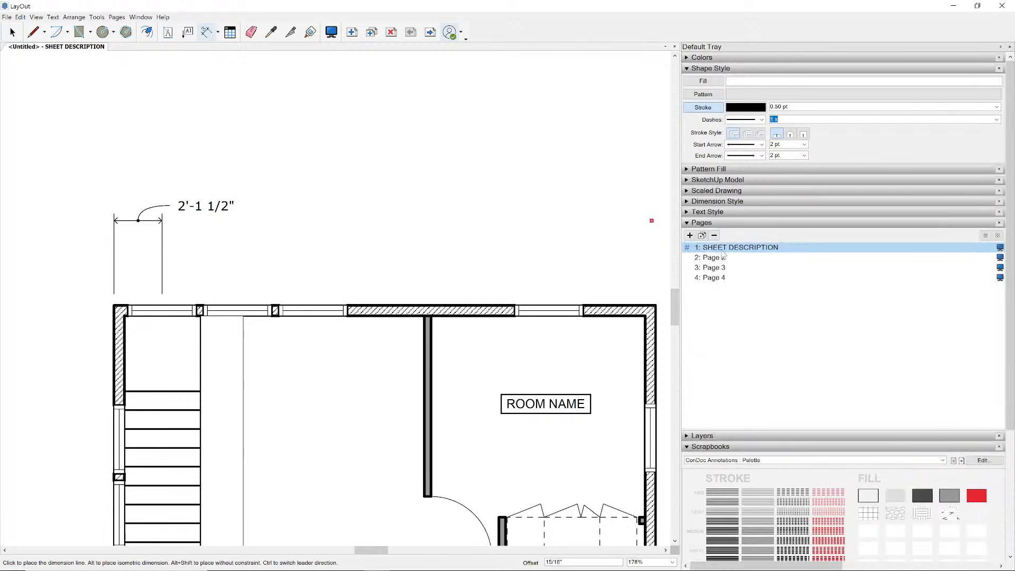
pyautogui.click(708, 212)
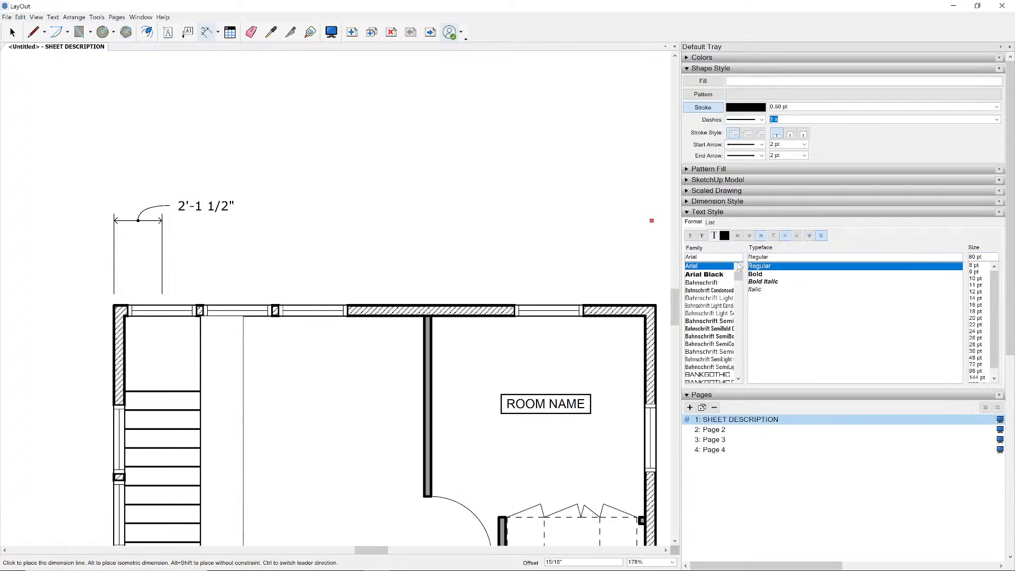
pyautogui.click(756, 274)
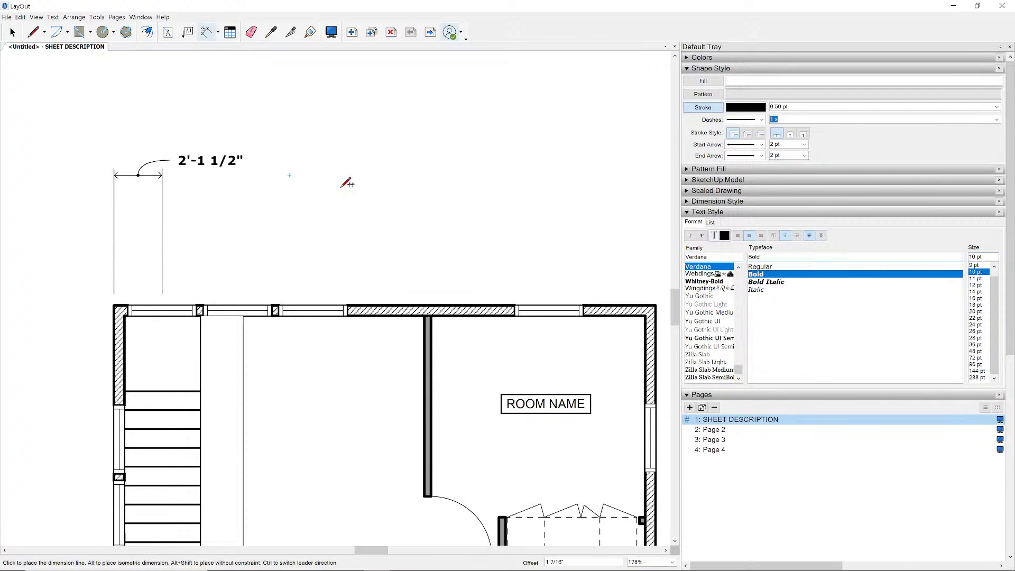
# - Color the dimension's lines red and its text dark gray, and place it above the upper wall
pyautogui.click(741, 108)
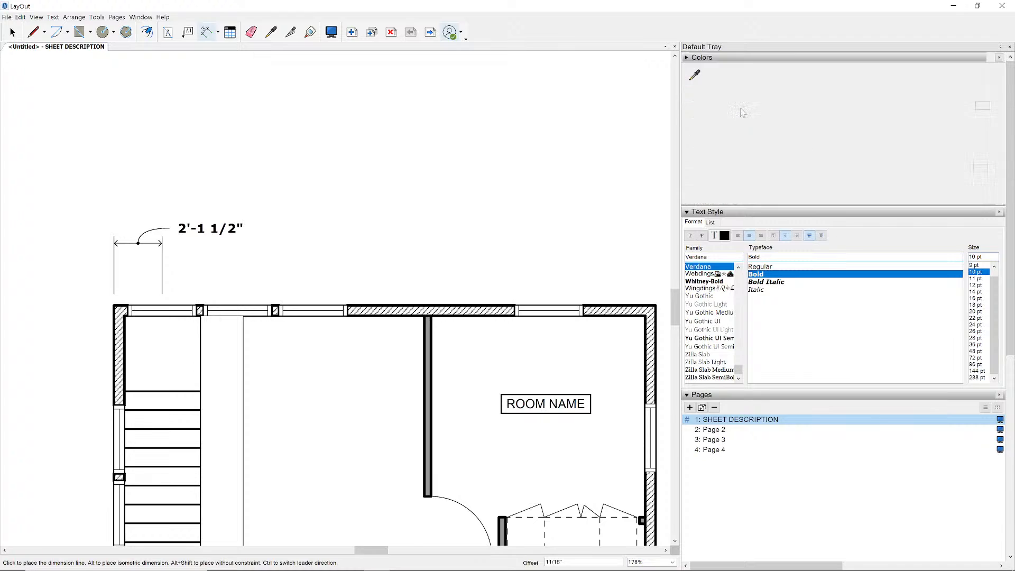
pyautogui.click(716, 188)
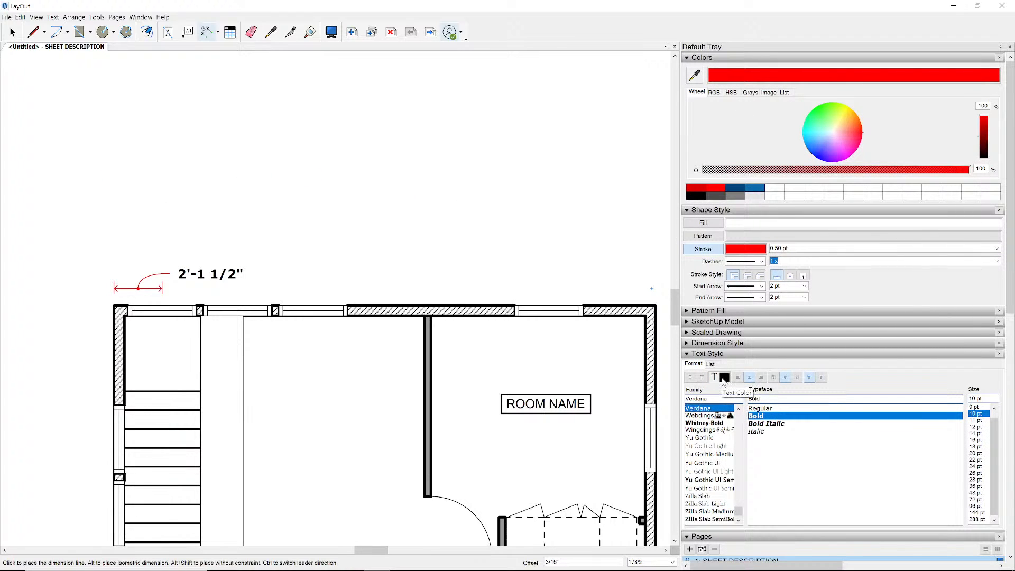
pyautogui.click(725, 377)
pyautogui.click(718, 196)
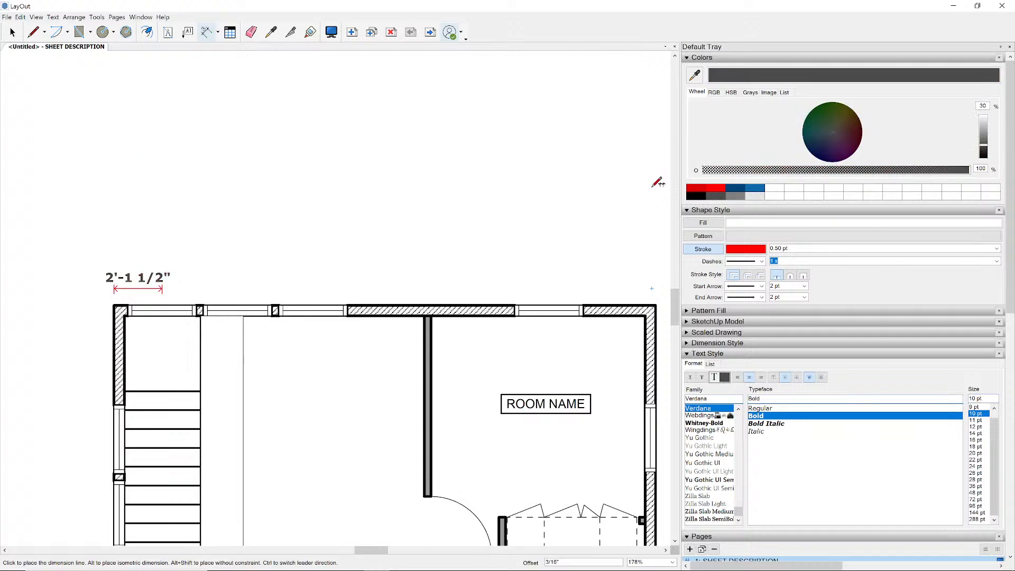
pyautogui.click(353, 259)
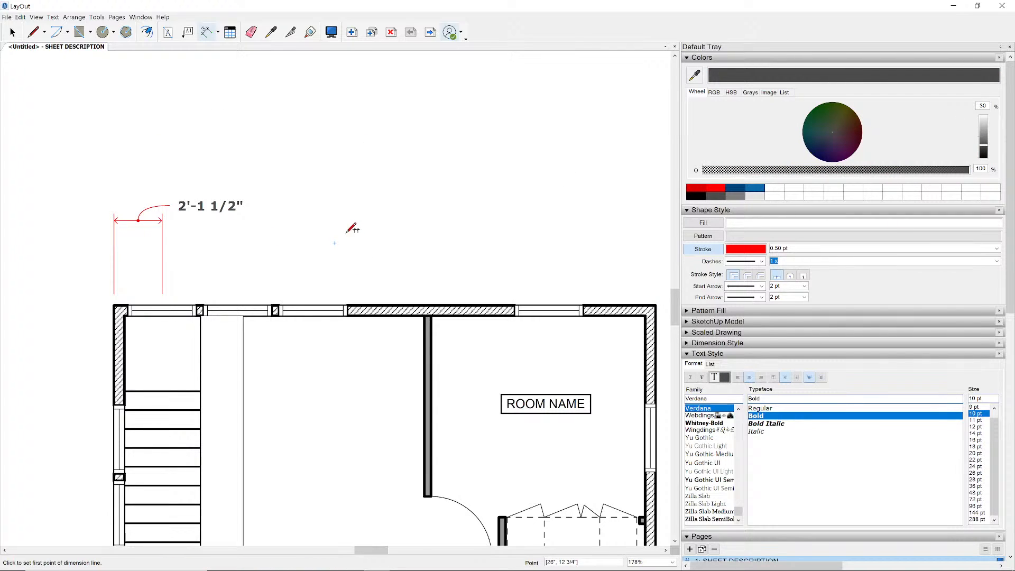
# - Continue the dimension string with an aligned dimension about 3'-4" long to the middle of the second window
pyautogui.scroll(4, 203, 305)
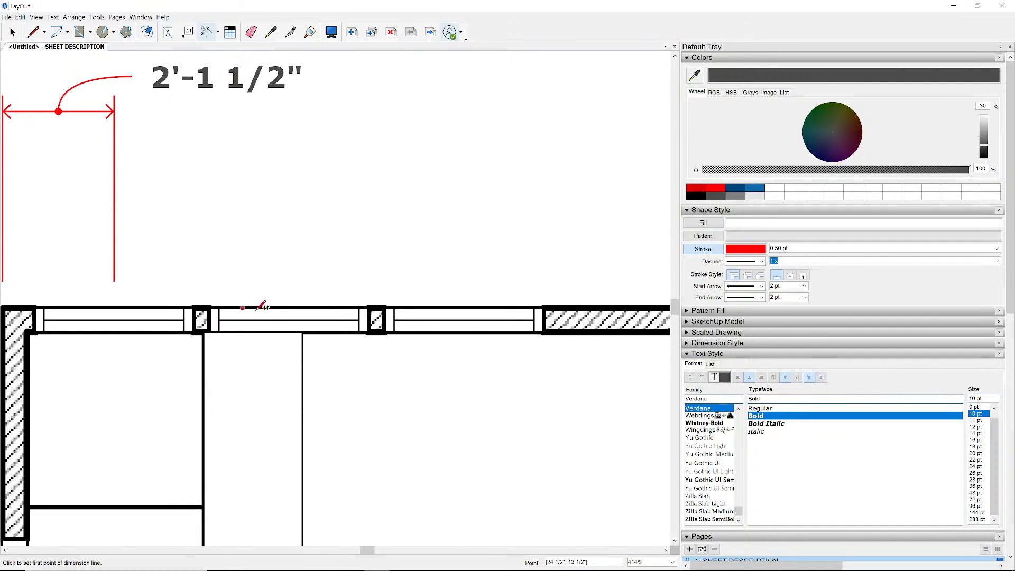
pyautogui.click(289, 307)
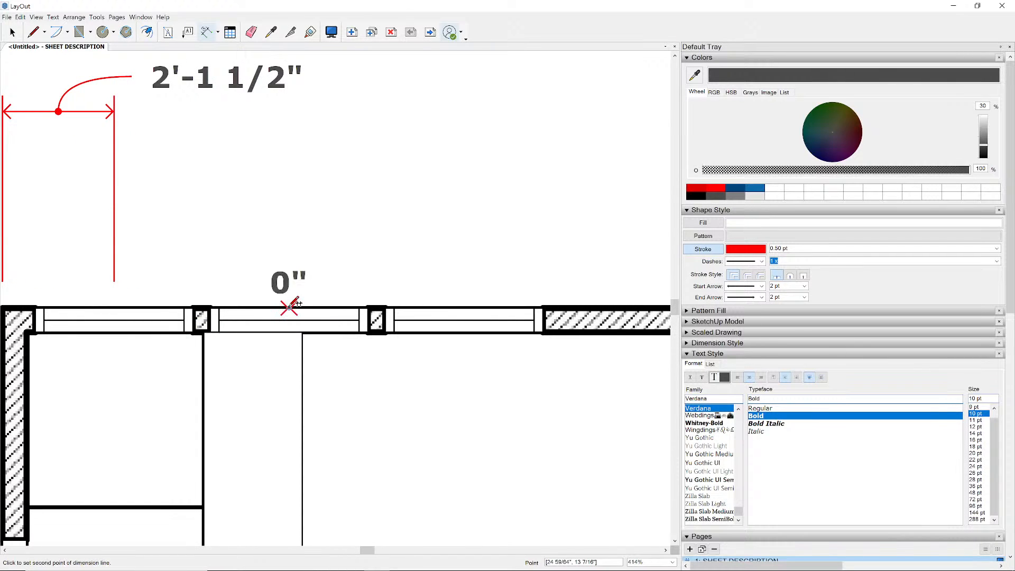
pyautogui.click(289, 307)
pyautogui.scroll(-3, 313, 302)
pyautogui.moveTo(330, 295); pyautogui.dragTo(417, 320, button='middle')
pyautogui.scroll(2, 306, 249)
# - Move the first dimension's text and leader beyond its outer end, clear of the second dimension's text
pyautogui.press('space')
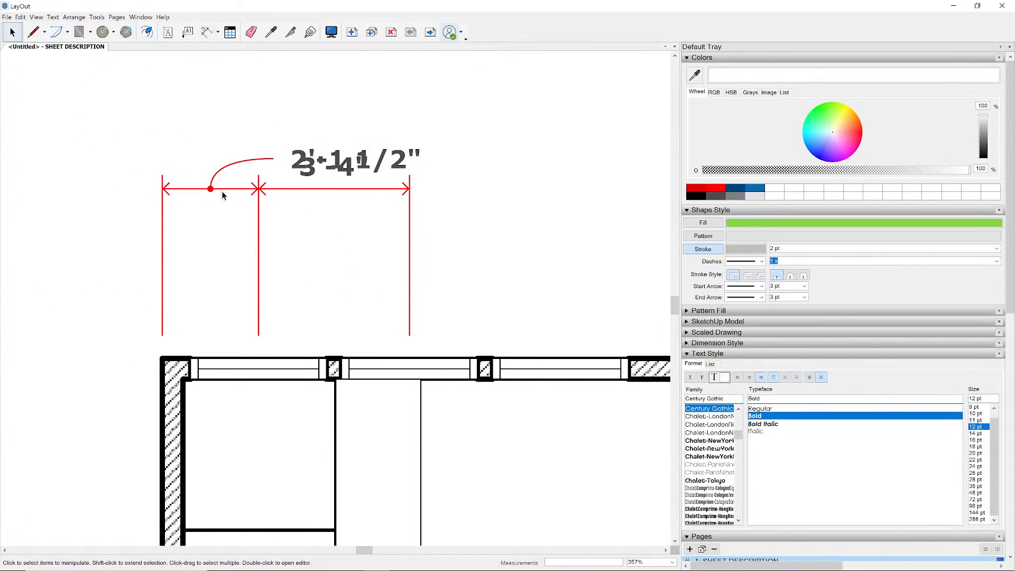
pyautogui.click(222, 191)
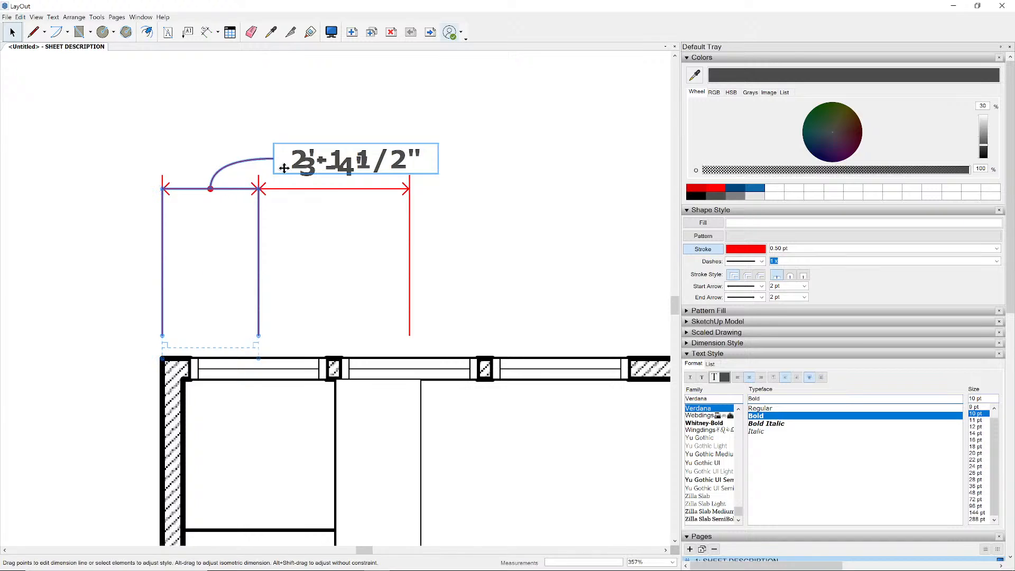
pyautogui.moveTo(289, 165); pyautogui.dragTo(30, 145)
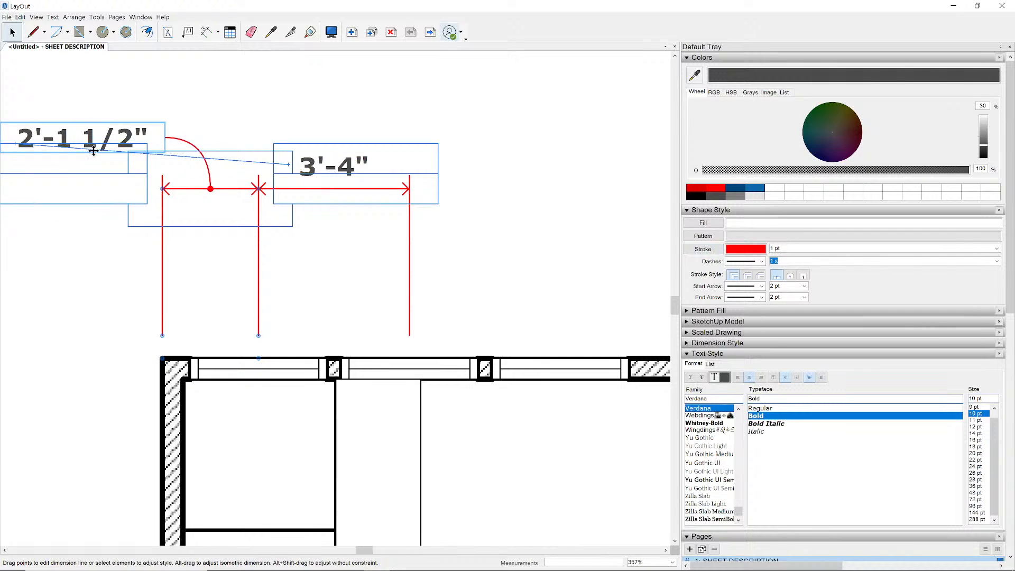
pyautogui.scroll(-2, 325, 156)
pyautogui.click(377, 138)
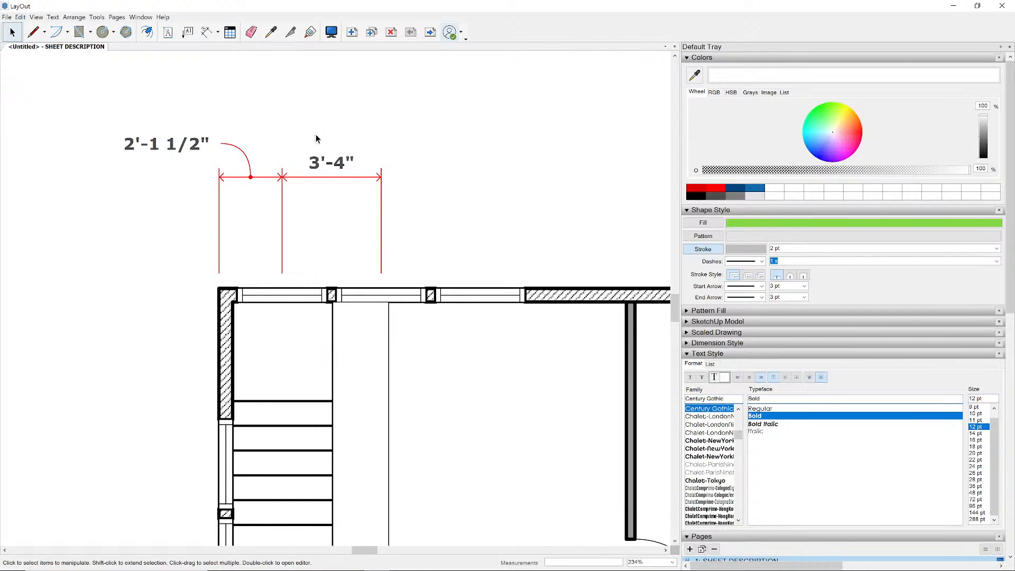
# - Add a dimension about 3'-4" long between the middles of the third and second windows, aligned with the existing string
pyautogui.press('d')
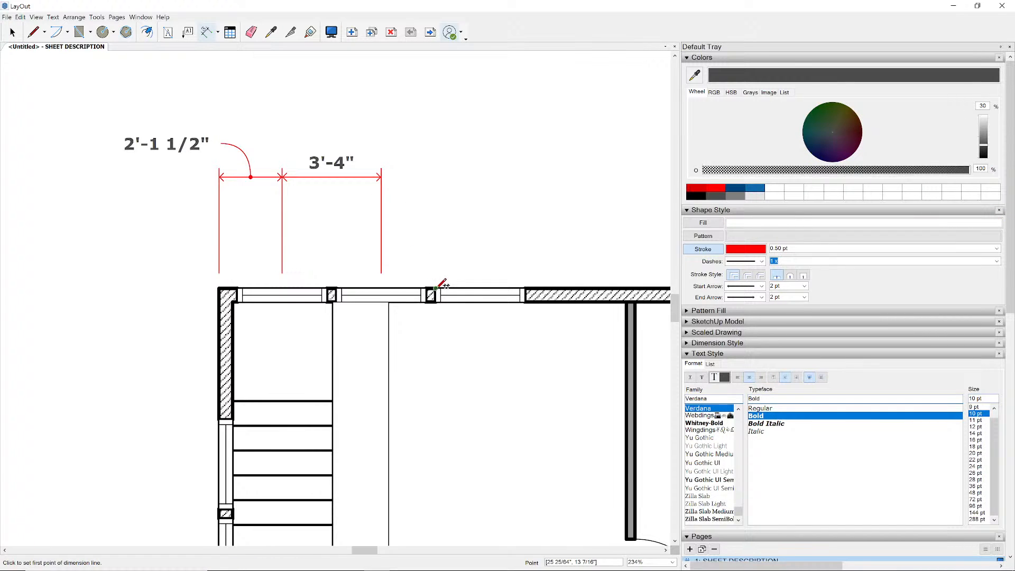
pyautogui.click(480, 288)
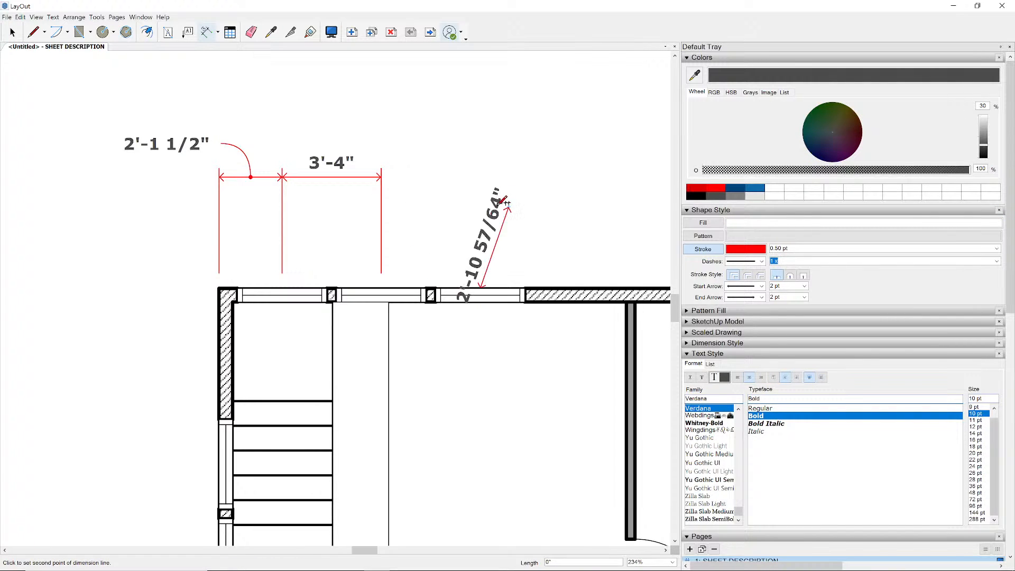
pyautogui.click(382, 289)
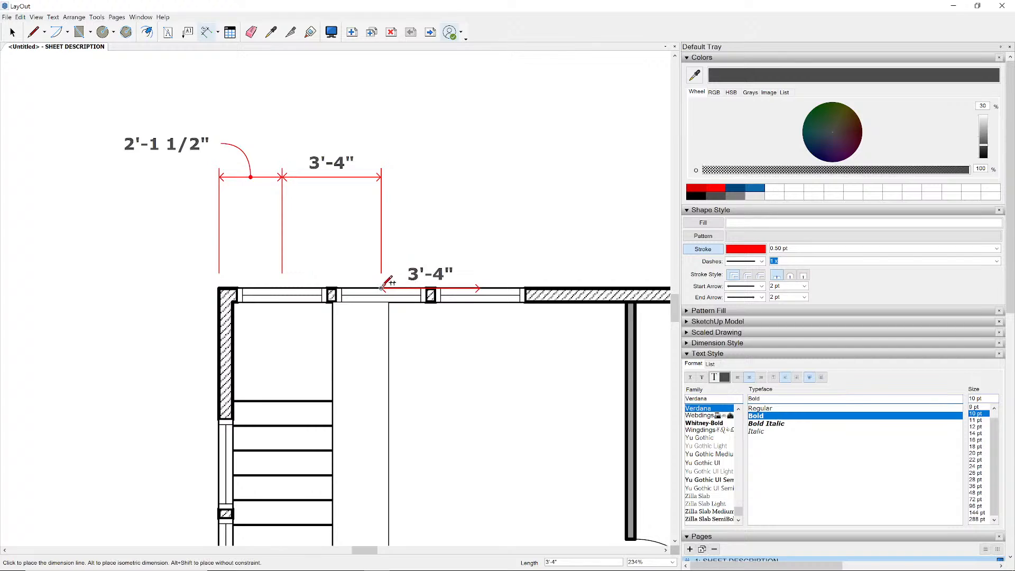
pyautogui.click(382, 177)
pyautogui.press('space')
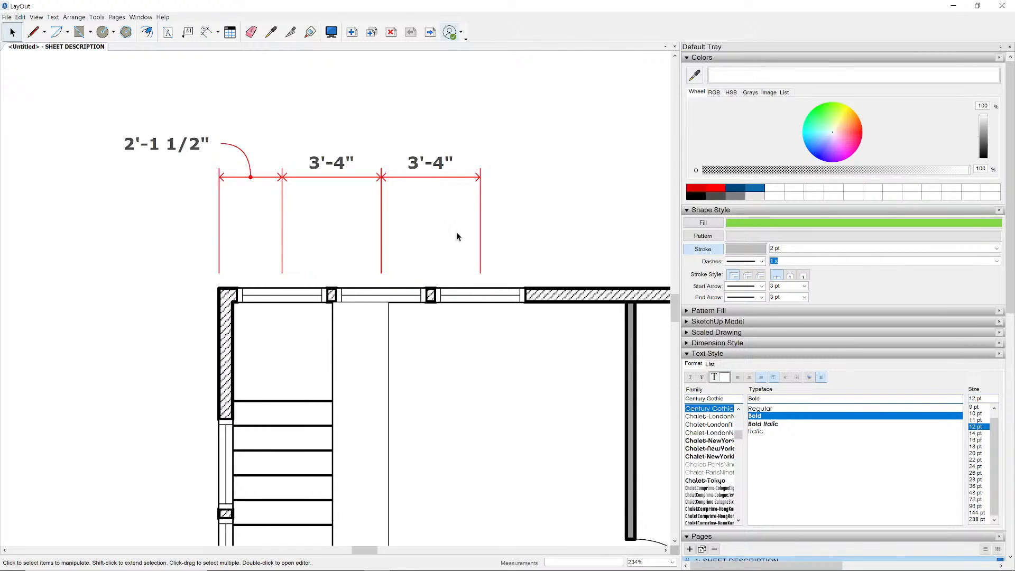
# - Erase all three dimensions above the upper wall
pyautogui.press('e')
pyautogui.click(200, 141)
pyautogui.click(340, 153)
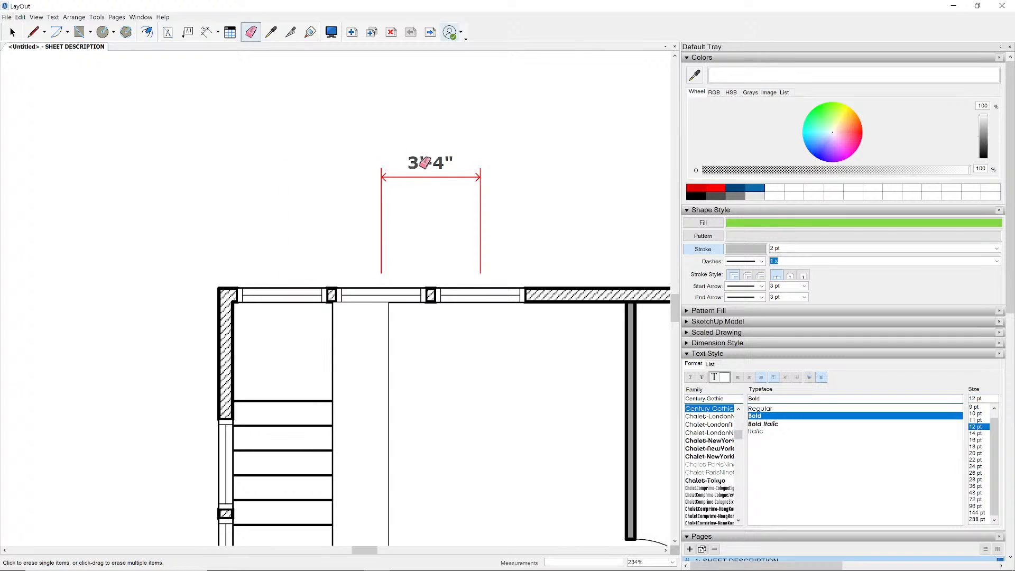
pyautogui.click(413, 164)
pyautogui.press('space')
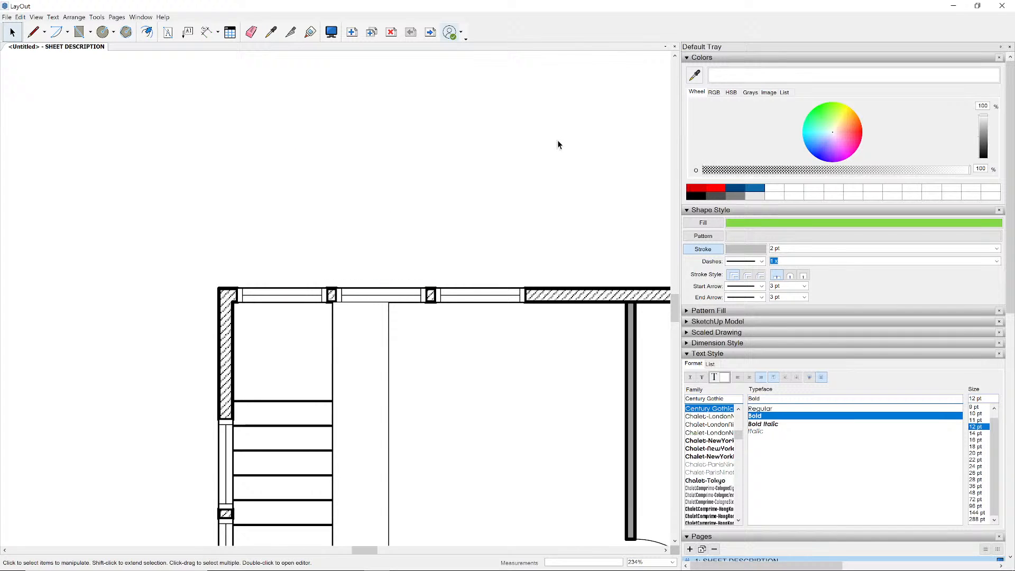
# - Collapse the Colors, Shape Style and Text Style settings and bring the ConDoc Annotations palette into view
pyautogui.click(768, 60)
pyautogui.click(758, 70)
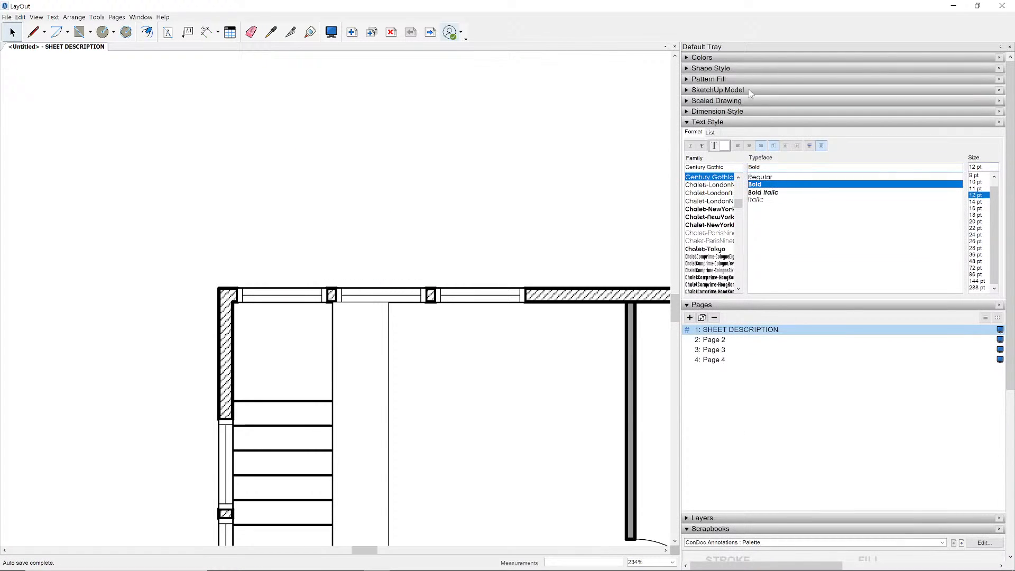
pyautogui.click(743, 123)
pyautogui.scroll(-5, 824, 521)
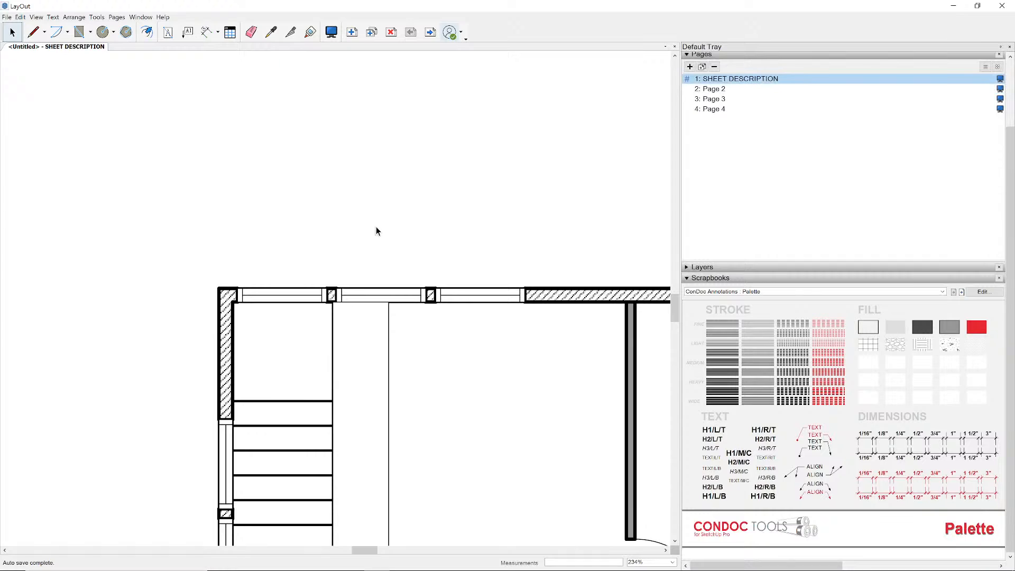
# - Start a dimension about 2'-1 1/2" long from the outer wall corner to the first window's middle, using the palette's black 1/4" dimension style
pyautogui.click(206, 32)
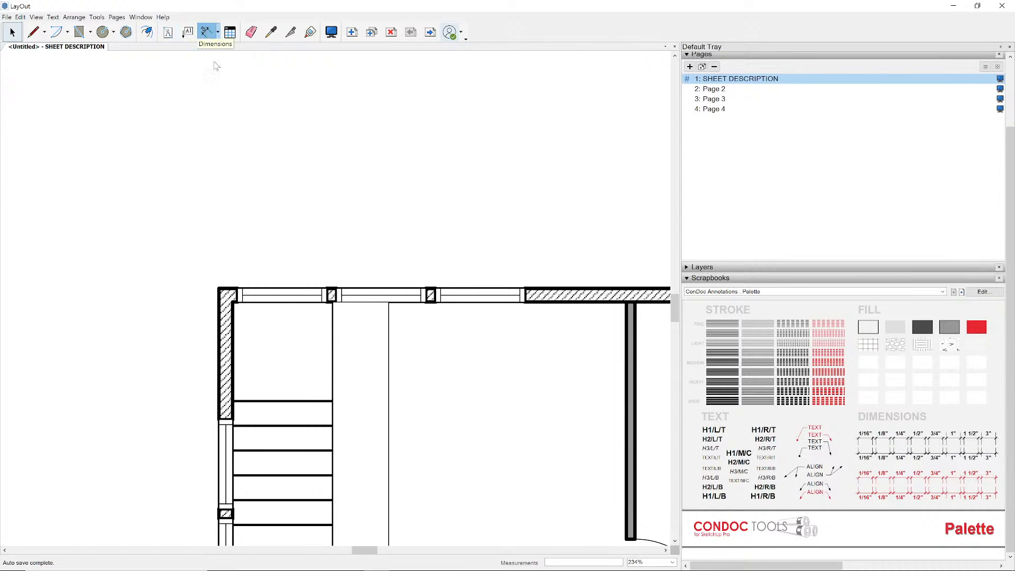
pyautogui.click(229, 281)
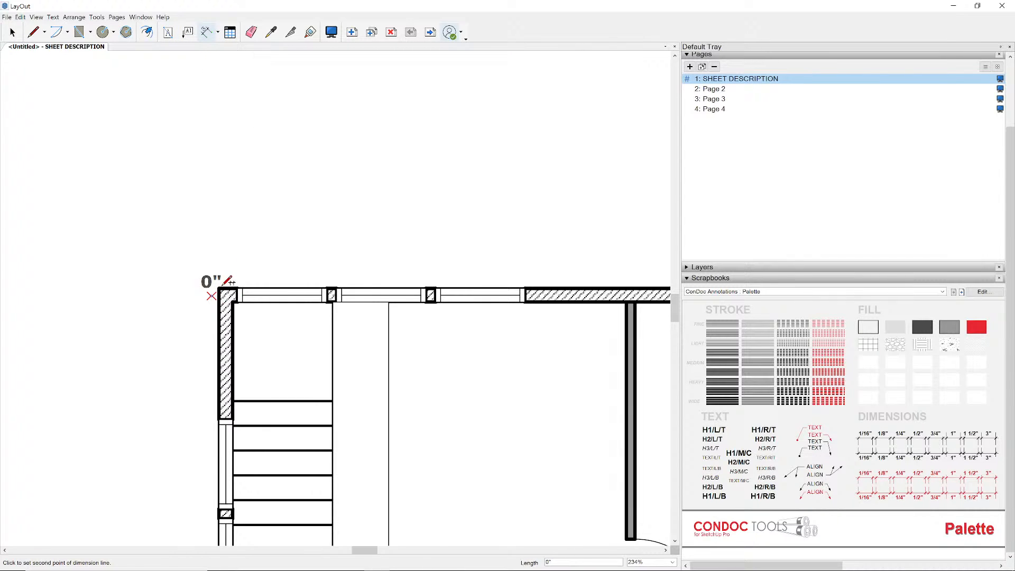
pyautogui.scroll(1, 229, 281)
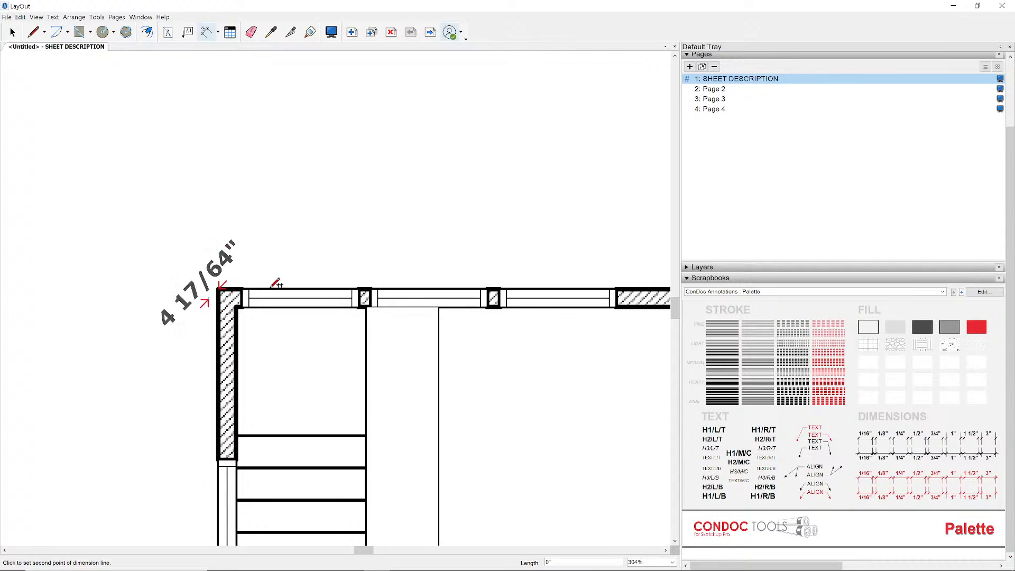
pyautogui.click(300, 290)
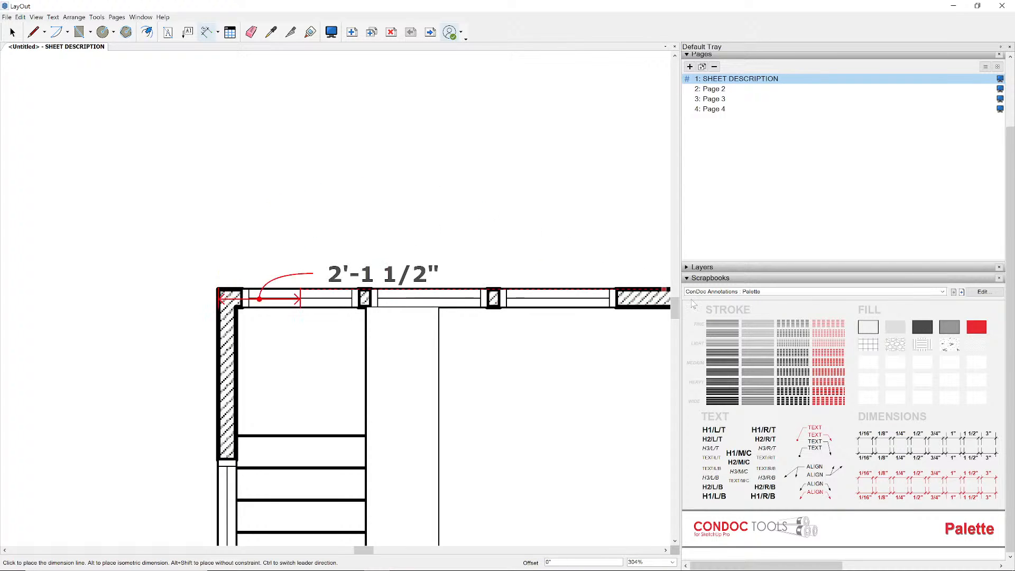
pyautogui.click(904, 431)
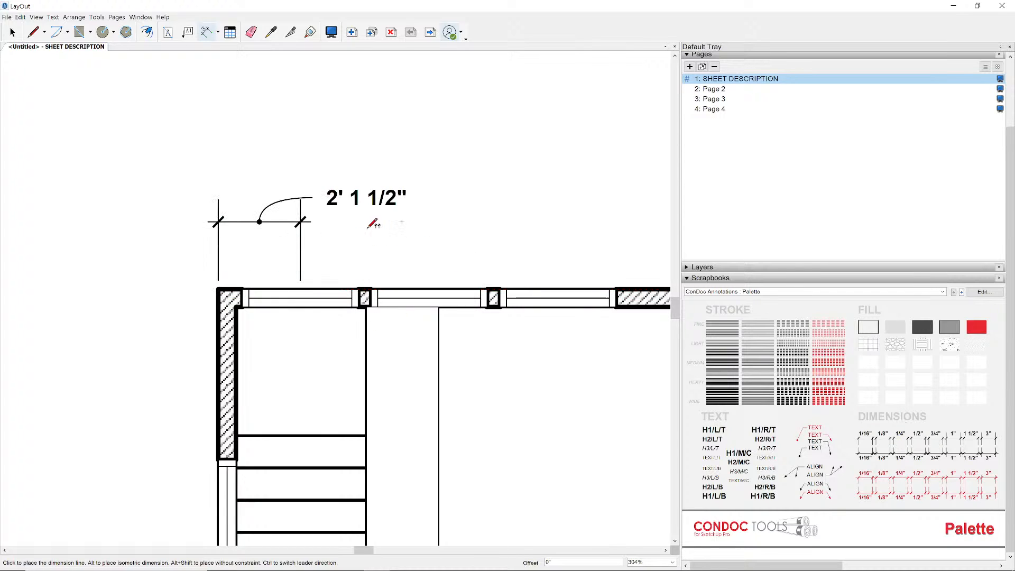
# - Continue the dimension string along the plan's upper exterior wall through the centres of the remaining windows to the far right corner
pyautogui.click(324, 207)
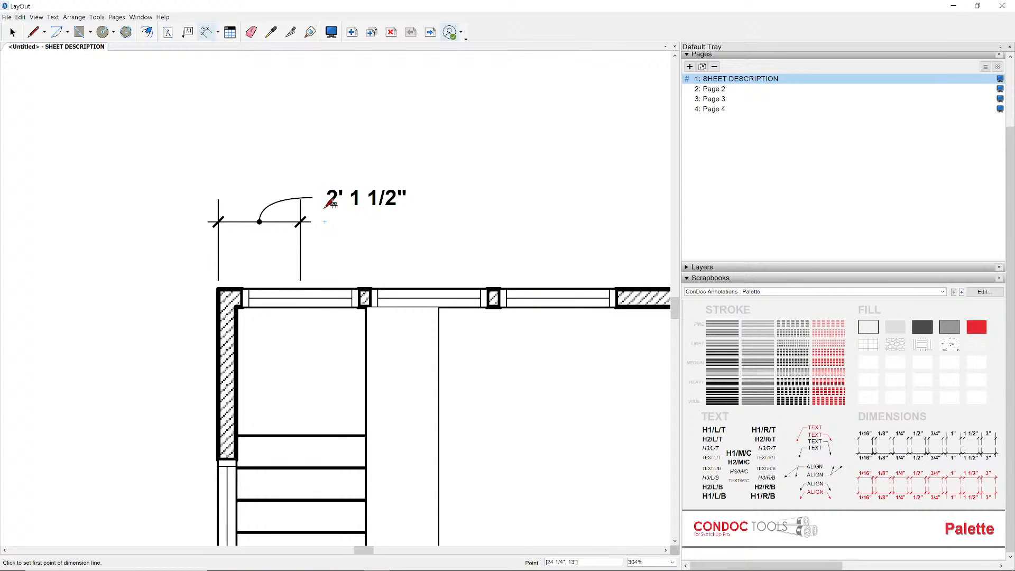
pyautogui.doubleClick(429, 285)
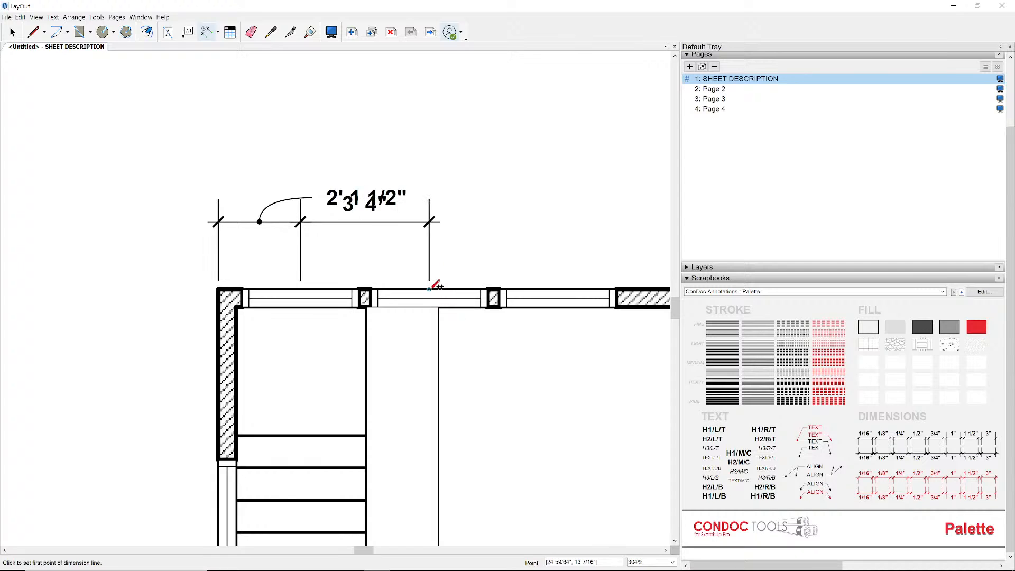
pyautogui.doubleClick(561, 288)
pyautogui.moveTo(589, 291); pyautogui.dragTo(302, 251, button='middle')
pyautogui.scroll(-2, 370, 252)
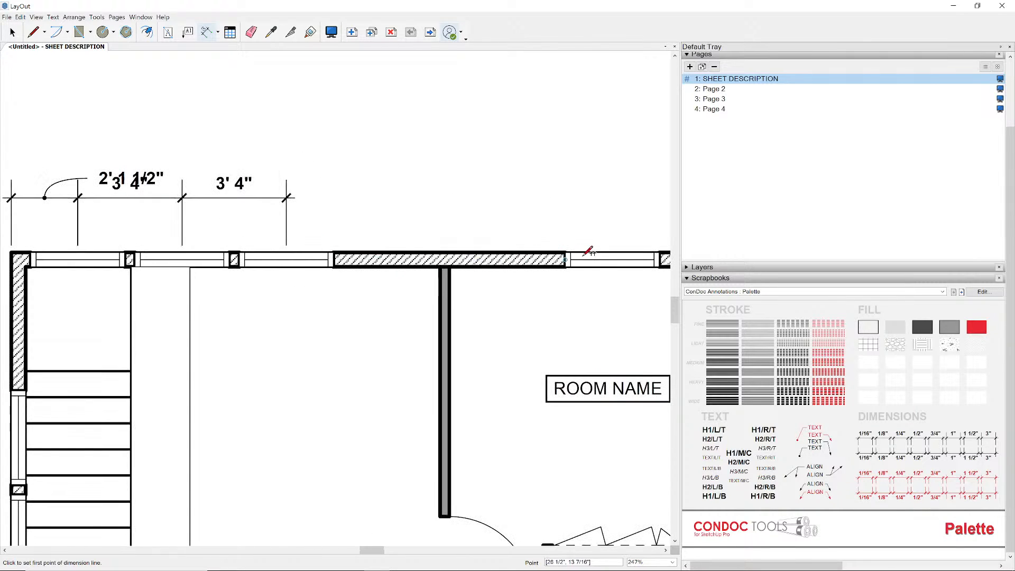
pyautogui.moveTo(597, 250); pyautogui.dragTo(418, 239, button='middle')
pyautogui.doubleClick(463, 238)
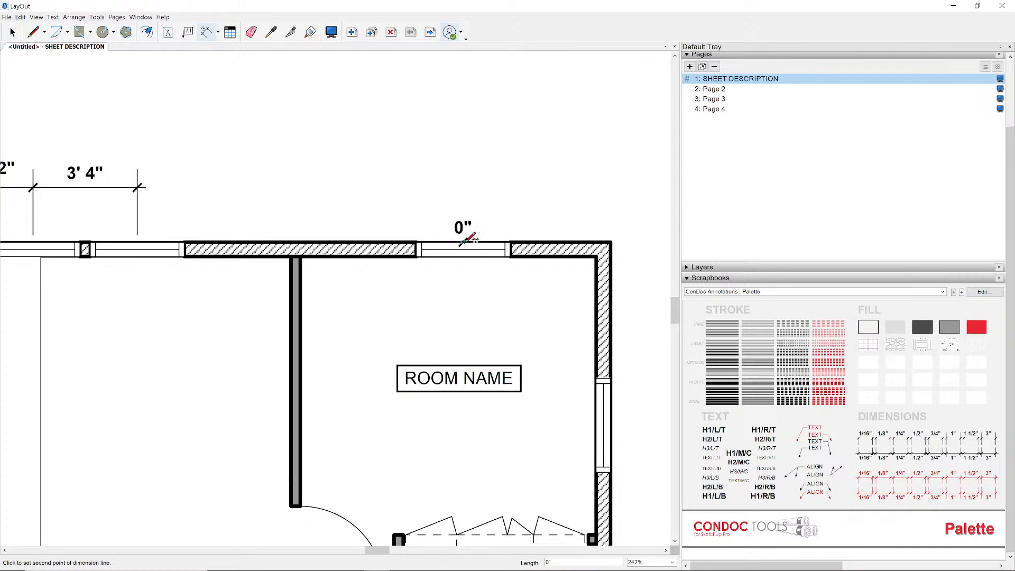
pyautogui.doubleClick(610, 242)
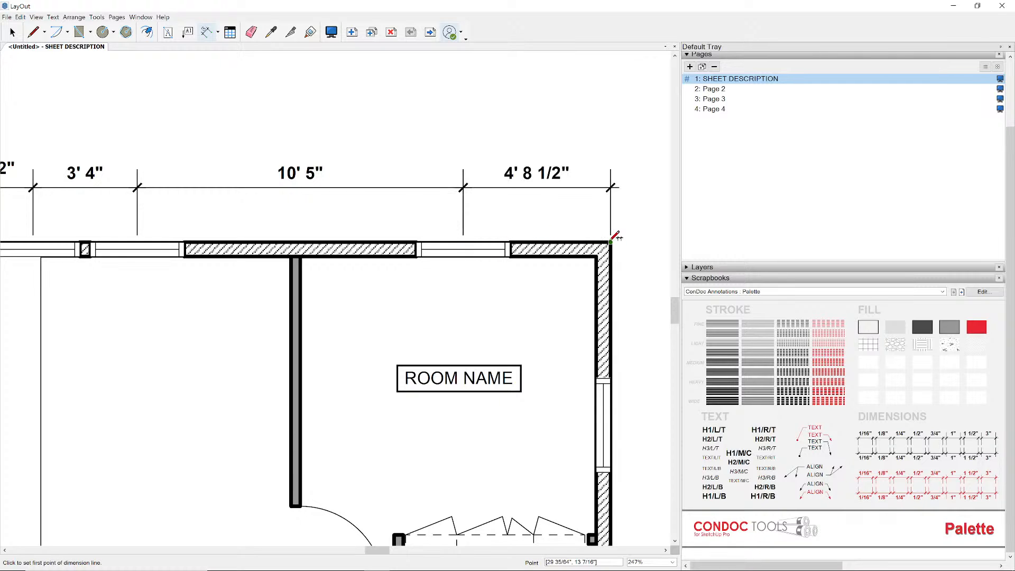
# - Add an overall dimension between the two outer corners of the upper wall, placed above the dimension string
pyautogui.click(611, 242)
pyautogui.moveTo(107, 257); pyautogui.dragTo(411, 263, button='middle')
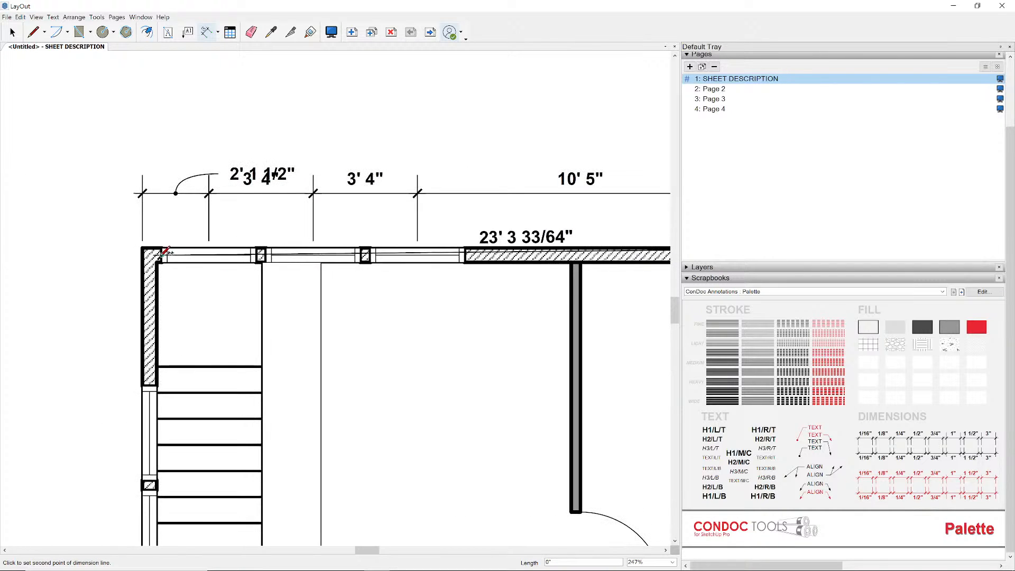
pyautogui.click(142, 247)
pyautogui.scroll(-3, 143, 248)
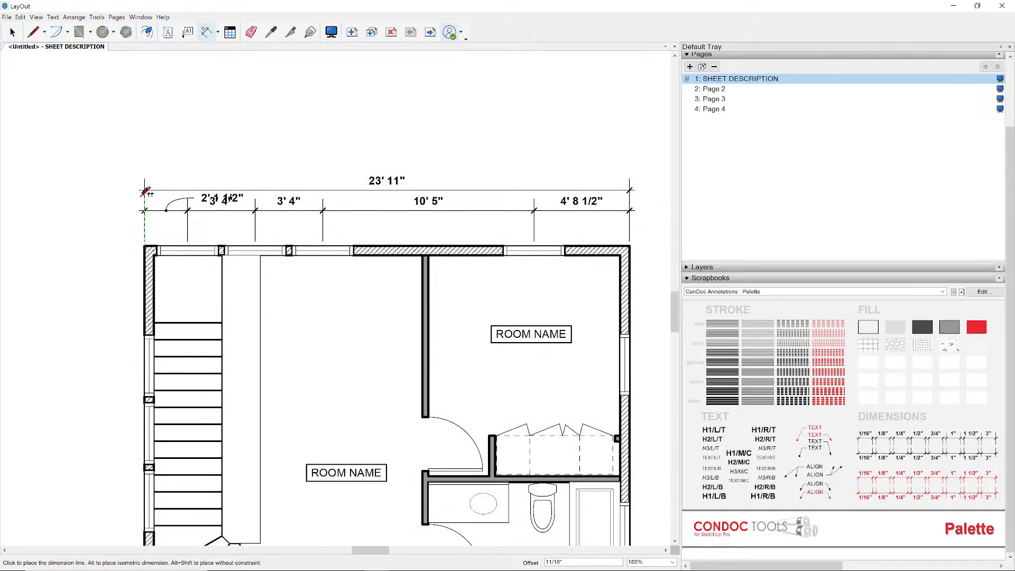
pyautogui.click(153, 170)
# - Try to fit the 2' 1 1/2" label directly above its own dimension line, between the extension lines
pyautogui.scroll(3, 169, 193)
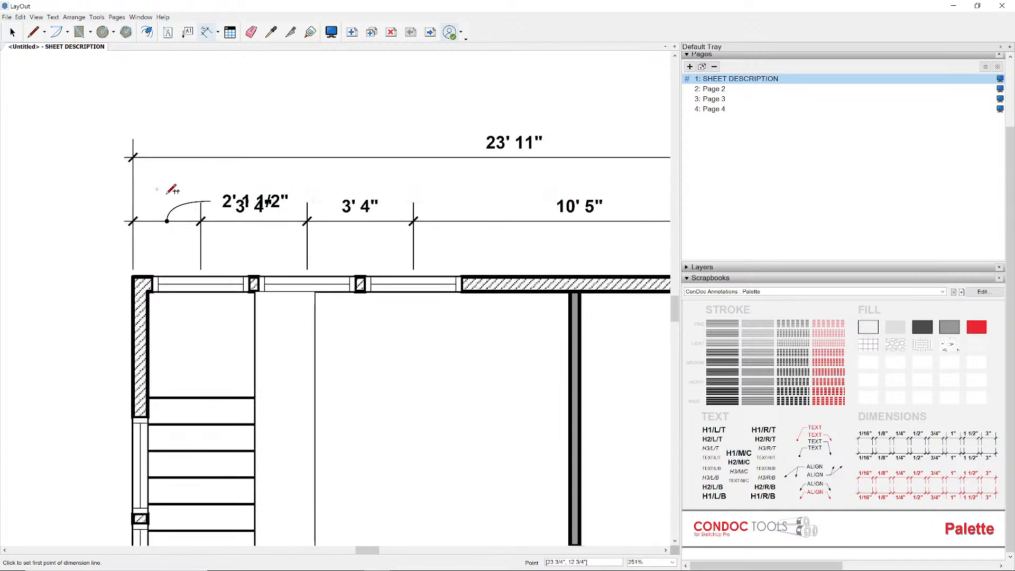
pyautogui.press('space')
pyautogui.click(179, 215)
pyautogui.doubleClick(179, 213)
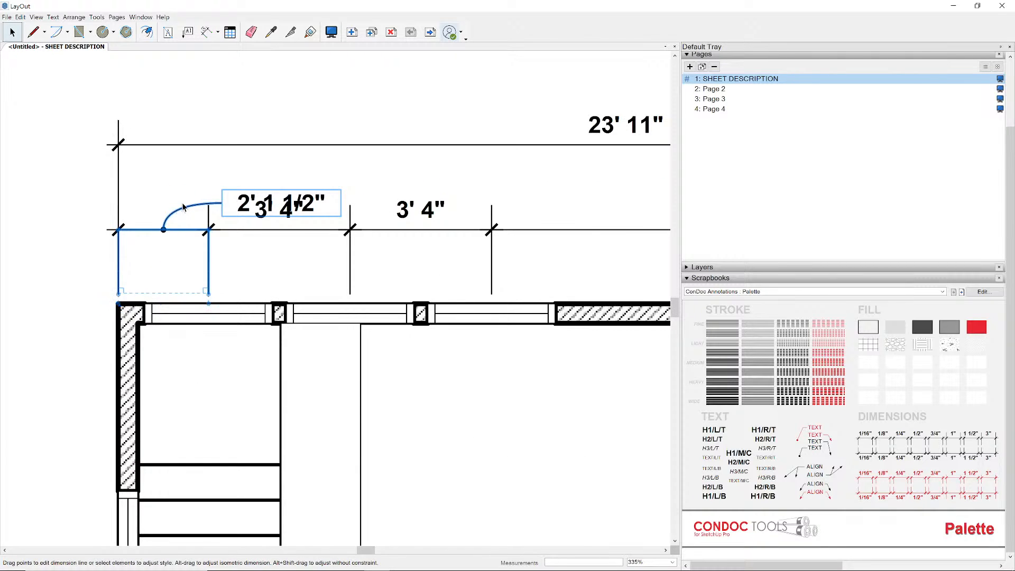
pyautogui.scroll(2, 183, 202)
pyautogui.moveTo(109, 212); pyautogui.dragTo(105, 214)
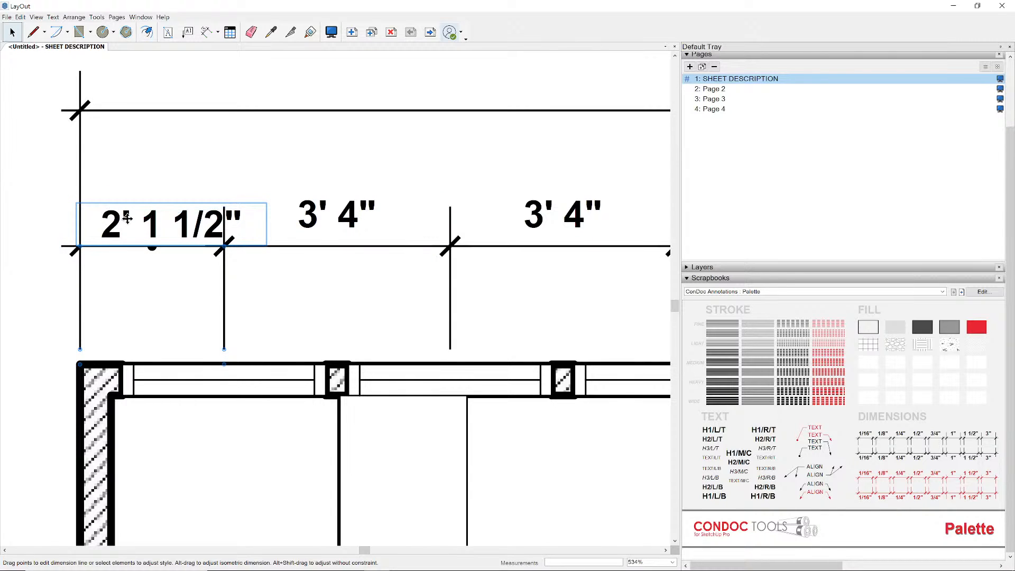
pyautogui.press('Left')
pyautogui.press('Left')
pyautogui.press('Left')
pyautogui.press('Left')
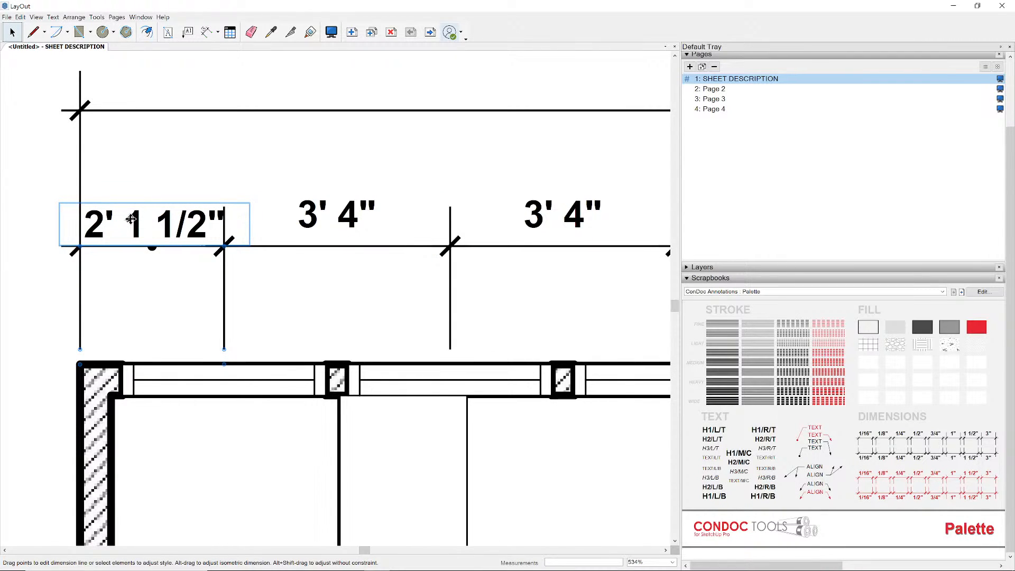
# - Move the 2' 1 1/2" label out on its leader so it sits clear above the neighbouring 3' 4" text
pyautogui.moveTo(149, 194); pyautogui.dragTo(248, 165)
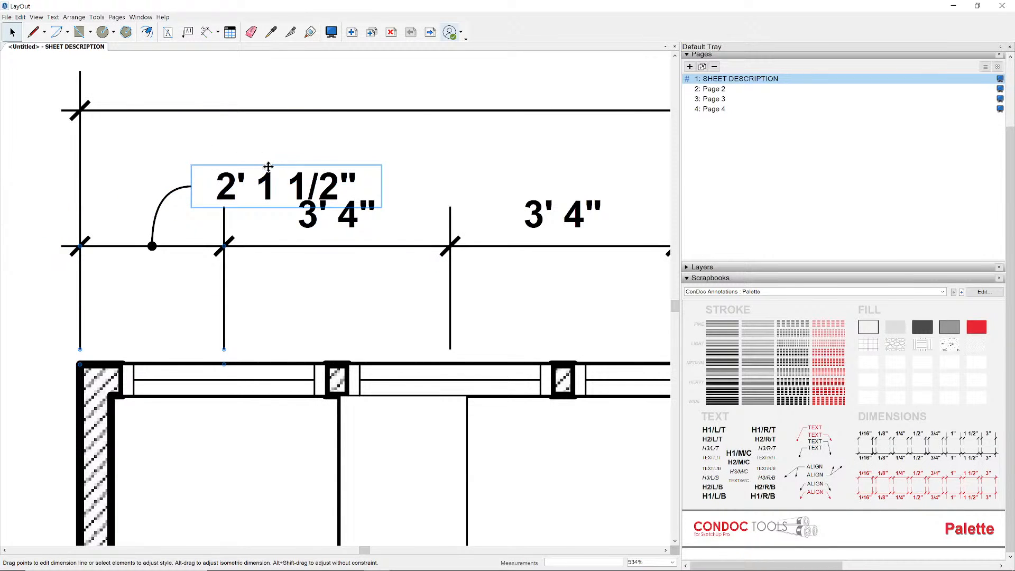
pyautogui.press('Up')
pyautogui.press('Up')
pyautogui.press('Up')
pyautogui.press('Up')
pyautogui.click(296, 183)
pyautogui.scroll(-4, 296, 183)
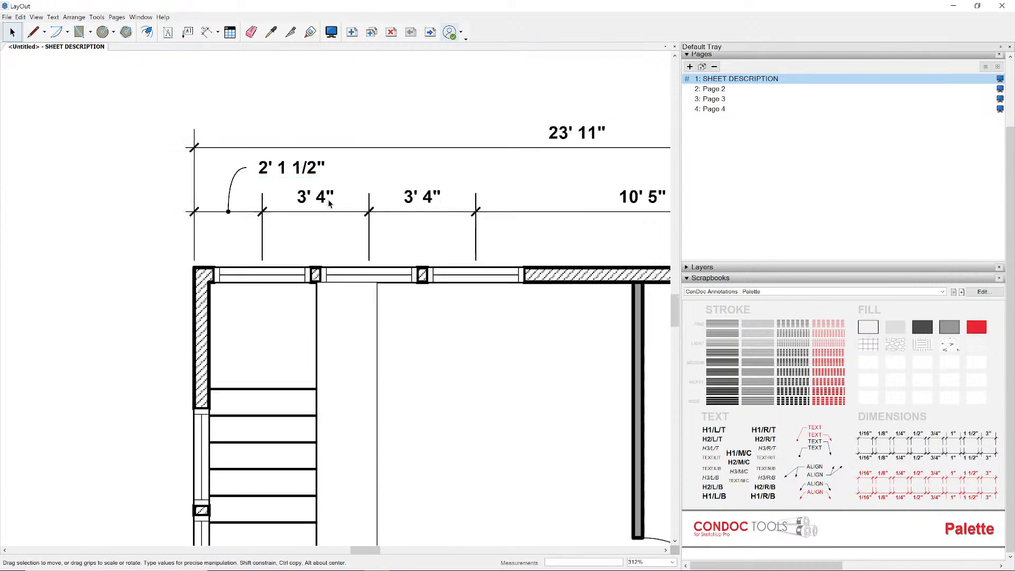
pyautogui.click(359, 216)
pyautogui.moveTo(395, 228); pyautogui.dragTo(304, 211, button='middle')
pyautogui.scroll(-3, 296, 203)
pyautogui.moveTo(367, 297); pyautogui.dragTo(357, 262, button='middle')
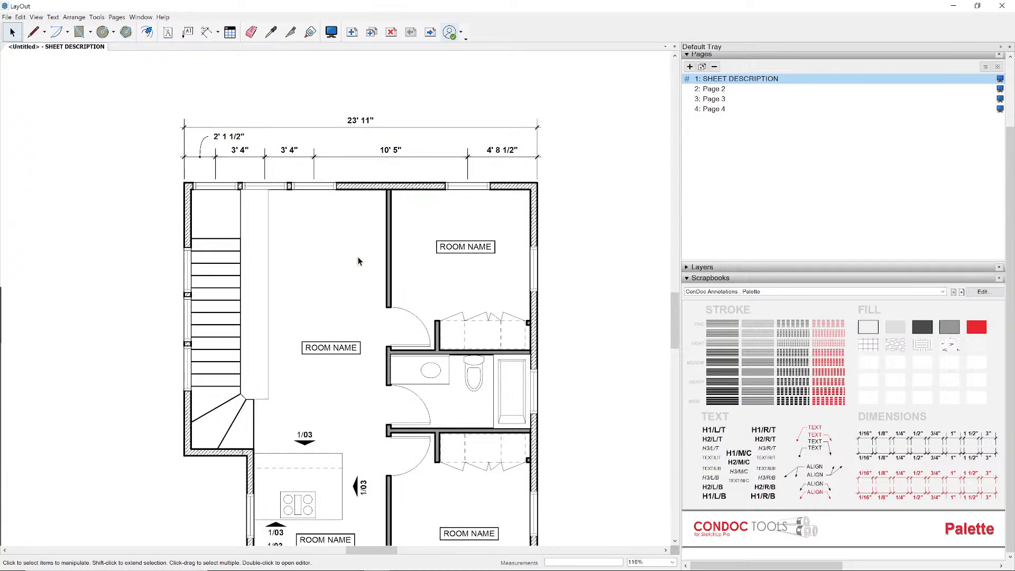
pyautogui.moveTo(274, 289); pyautogui.dragTo(309, 270, button='middle')
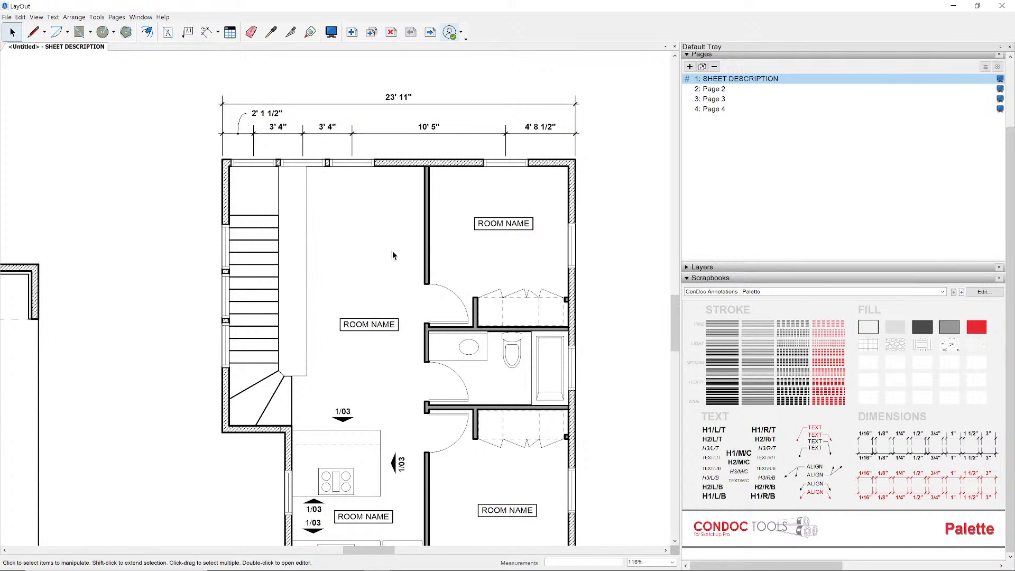
pyautogui.press('d')
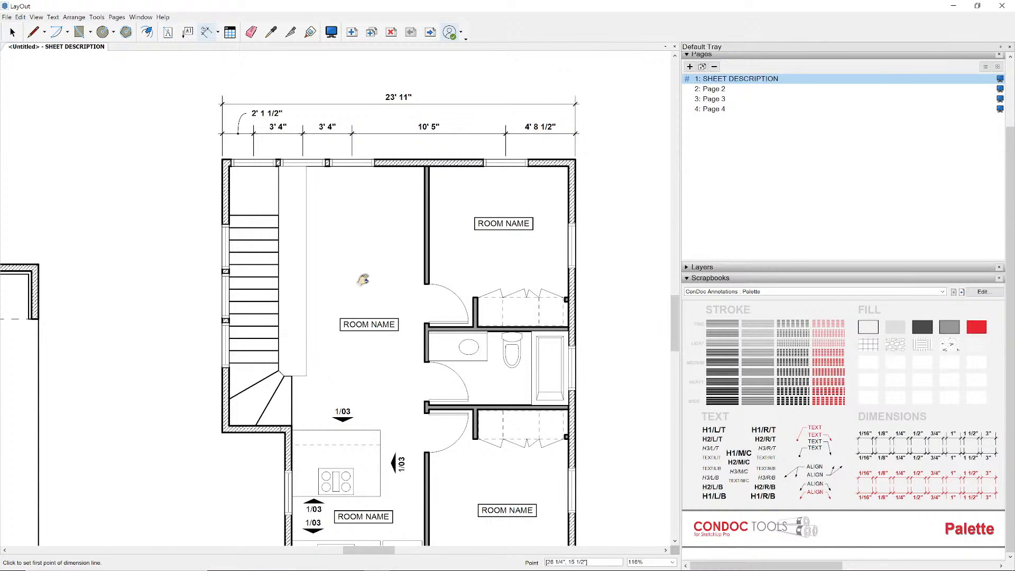
pyautogui.moveTo(364, 281); pyautogui.dragTo(339, 259, button='middle')
# - Draw a rectangle about 1 1/4" by 2 1/4" with the palette's red dashed stroke in the blank area beside the staircase
pyautogui.press('r')
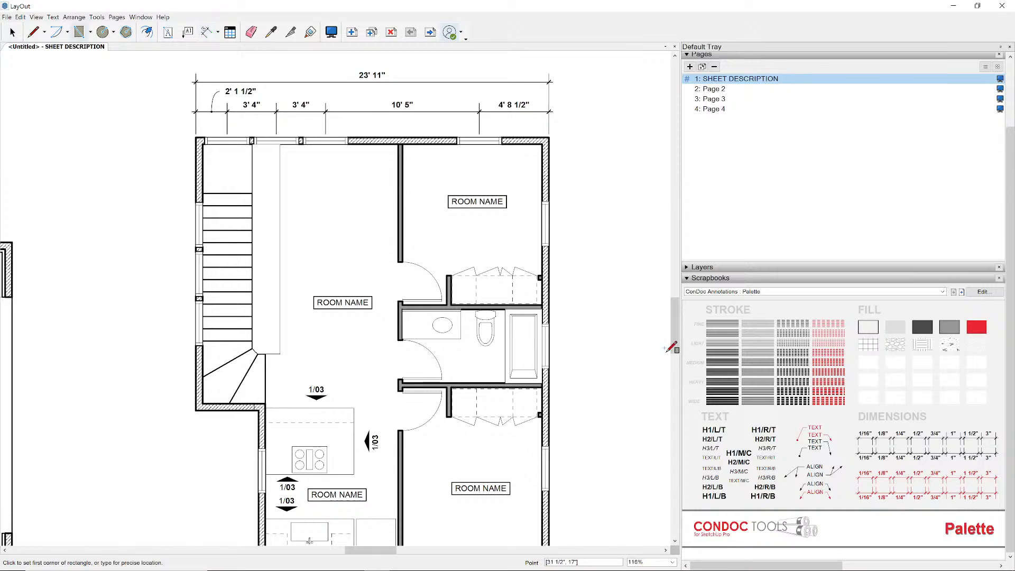
pyautogui.moveTo(60, 215)
pyautogui.mouseDown()
pyautogui.moveTo(106, 303)
pyautogui.moveTo(142, 338)
pyautogui.mouseUp()
pyautogui.moveTo(142, 338)
pyautogui.mouseDown(button='middle')
pyautogui.moveTo(169, 315)
pyautogui.moveTo(265, 309)
pyautogui.mouseUp(button='middle')
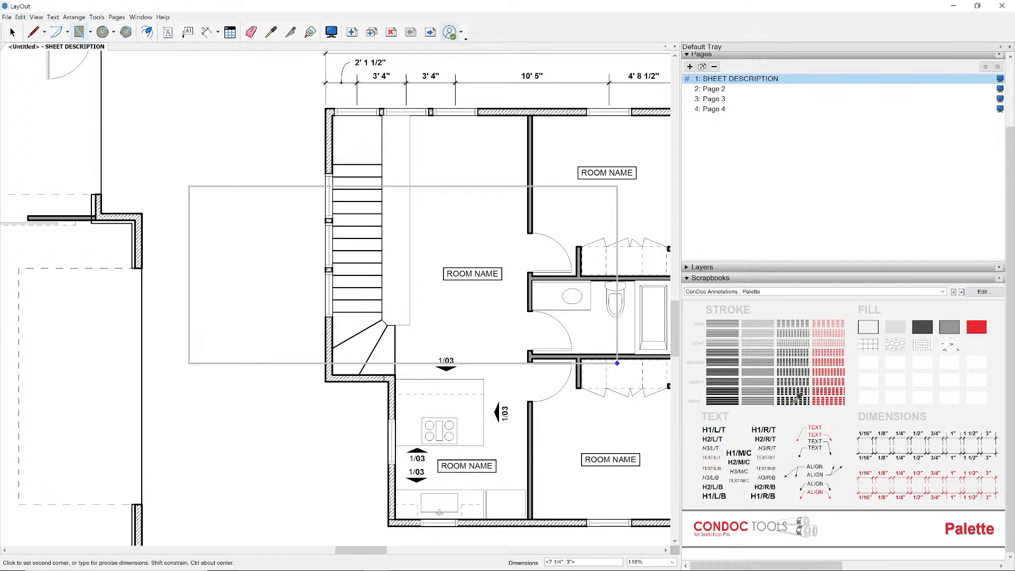
pyautogui.click(821, 395)
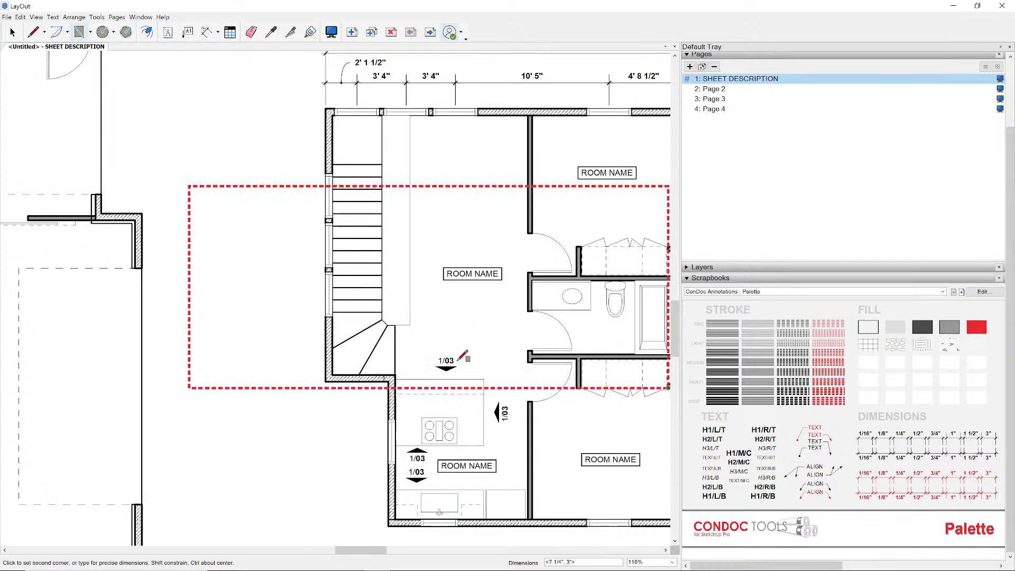
pyautogui.click(264, 319)
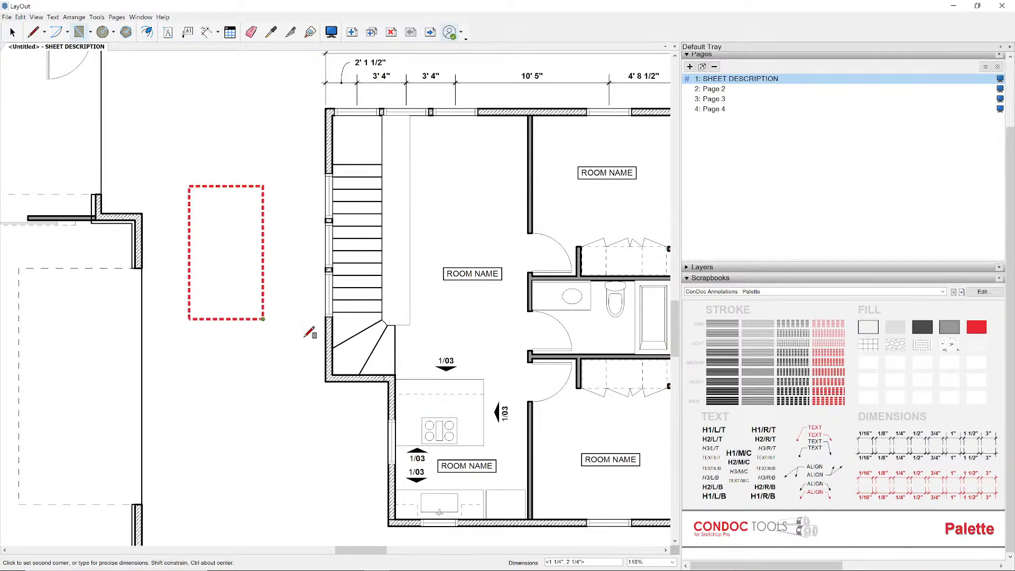
# - Draw a second rectangle of the same width just below the red one, using a solid black stroke
pyautogui.click(189, 333)
pyautogui.click(263, 436)
pyautogui.press('space')
# - Erase the red dashed rectangle and the black rectangle beside the plan
pyautogui.scroll(3, 228, 316)
pyautogui.press('e')
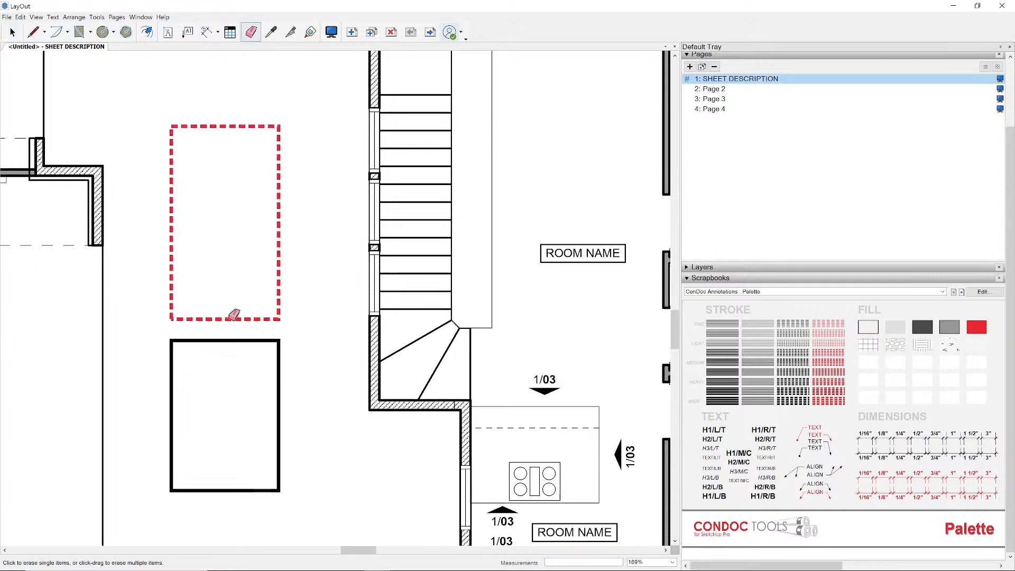
pyautogui.click(233, 315)
pyautogui.click(236, 340)
pyautogui.press('space')
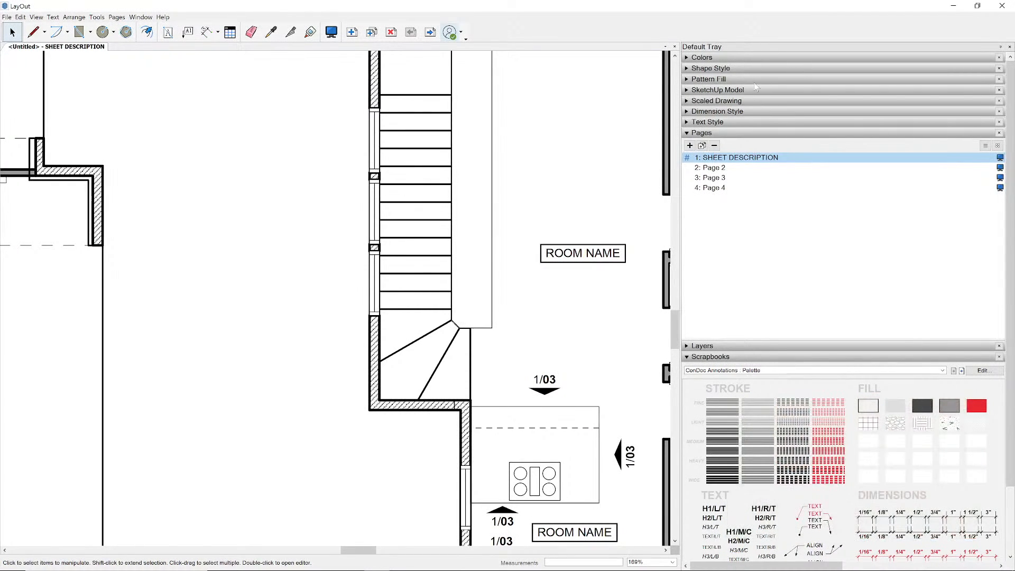
# - Go to Page 2 and find the front elevation with the two garage doors
pyautogui.scroll(-5, 550, 121)
pyautogui.moveTo(515, 295); pyautogui.dragTo(607, 329, button='middle')
pyautogui.scroll(-1, 379, 246)
pyautogui.click(430, 33)
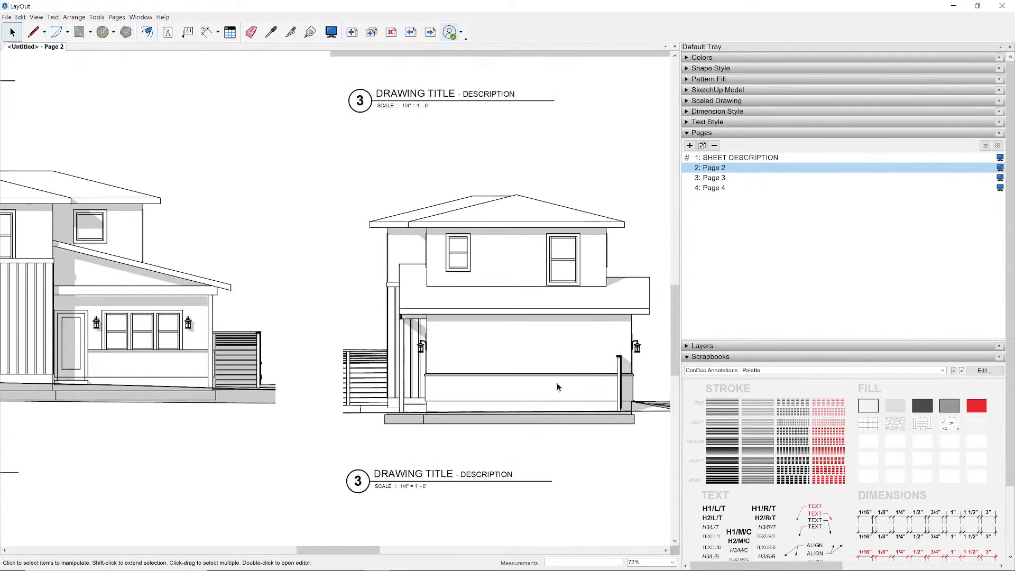
pyautogui.scroll(-5, 557, 385)
pyautogui.moveTo(454, 347); pyautogui.dragTo(479, 395, button='middle')
pyautogui.scroll(5, 172, 261)
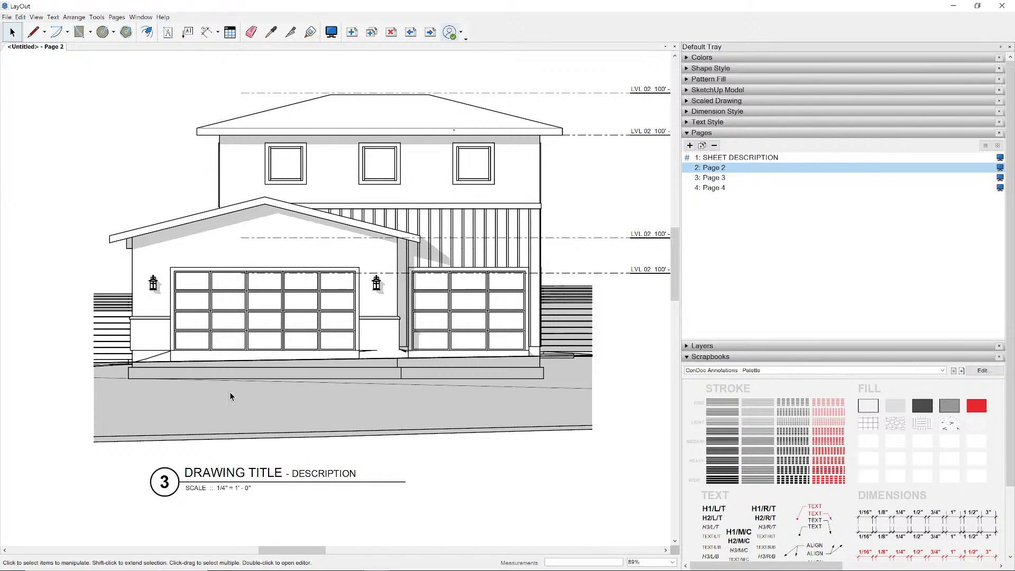
pyautogui.scroll(2, 181, 392)
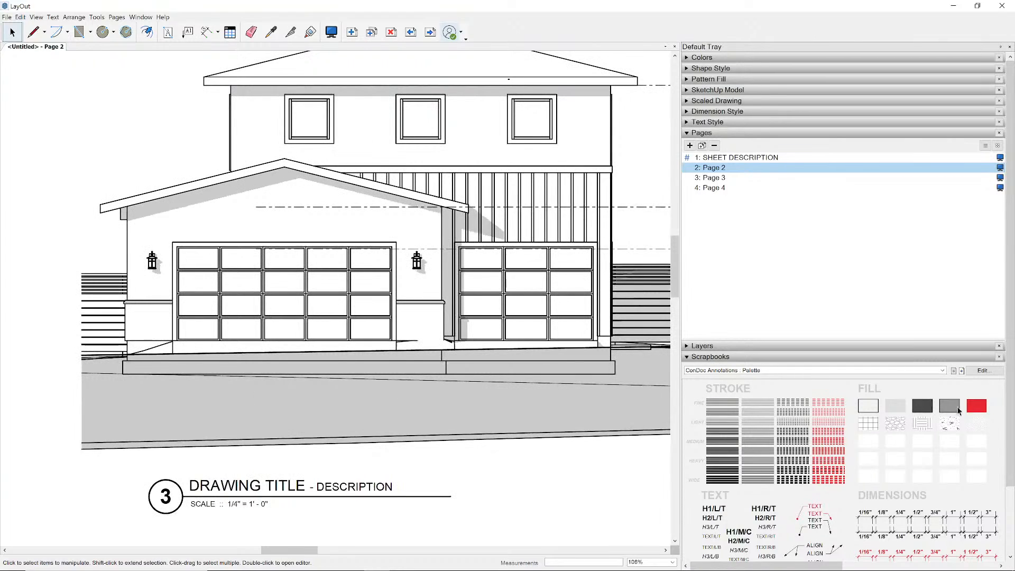
# - Open the ConDoc Annotations scrapbook for editing and dismiss its references dialog
pyautogui.click(984, 371)
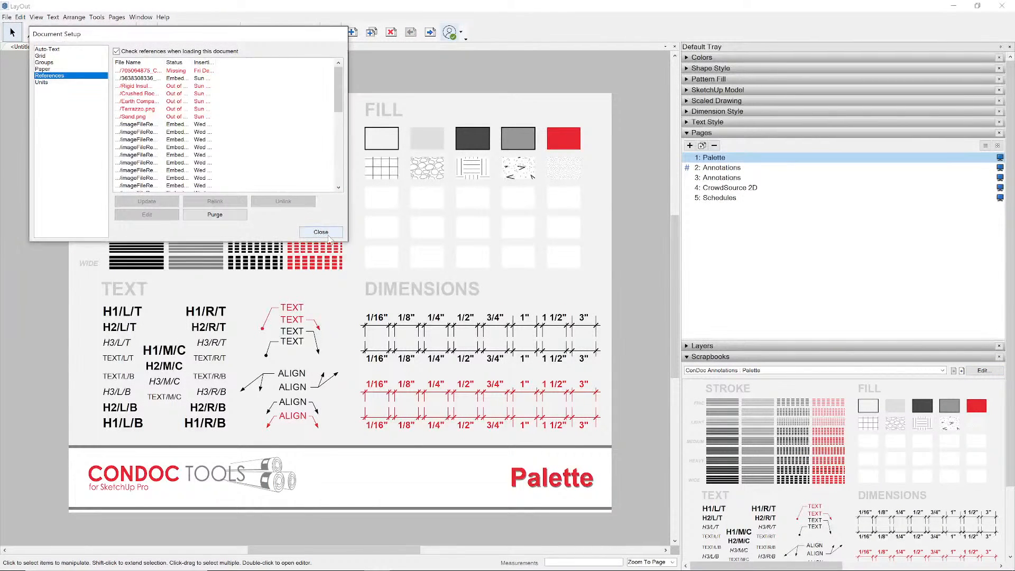
pyautogui.click(345, 233)
# - Give the first blank swatch in the third row of the FILL palette a black 8 pt stroke
pyautogui.click(395, 207)
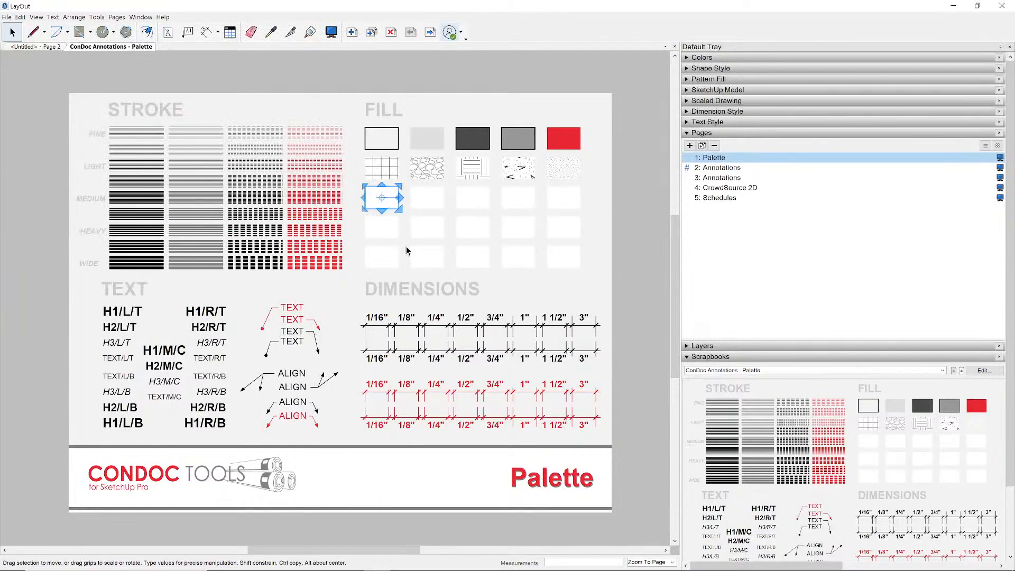
pyautogui.click(709, 69)
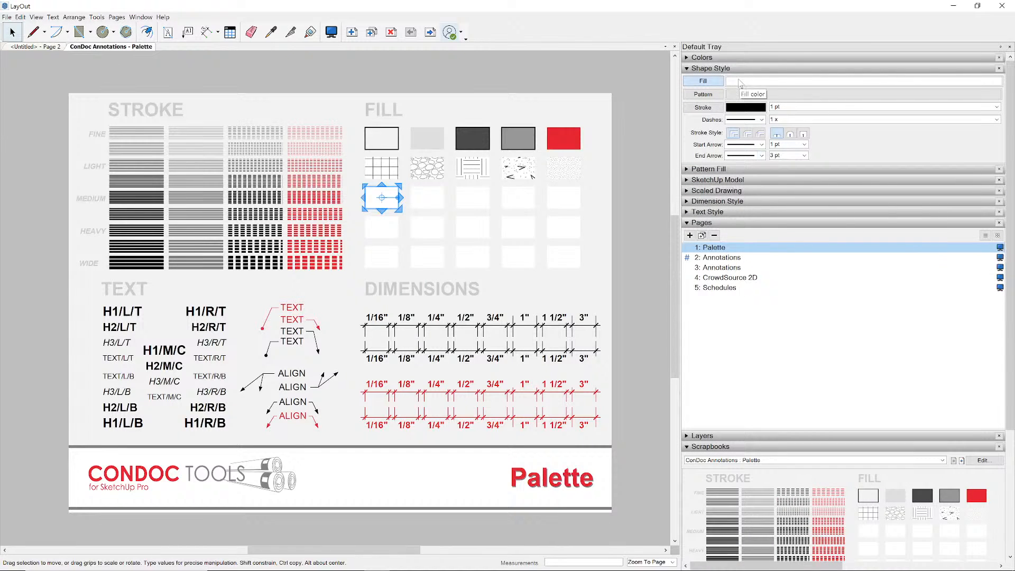
pyautogui.click(706, 109)
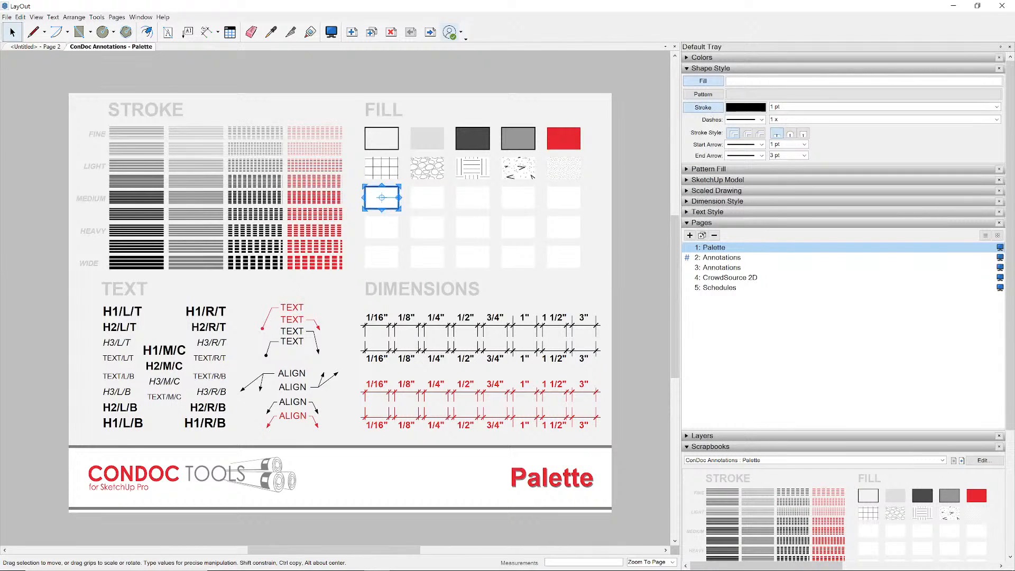
pyautogui.click(776, 107)
pyautogui.write('8')
pyautogui.press('Return')
pyautogui.click(616, 139)
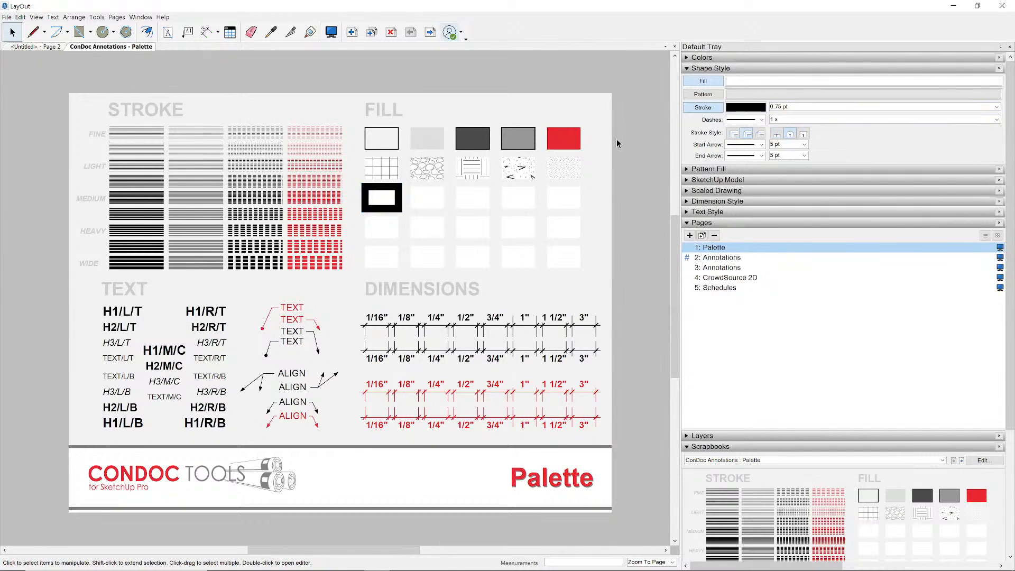
# - Close the scrapbook document, saving the edited swatch, and return to the drawing
pyautogui.scroll(-3, 922, 414)
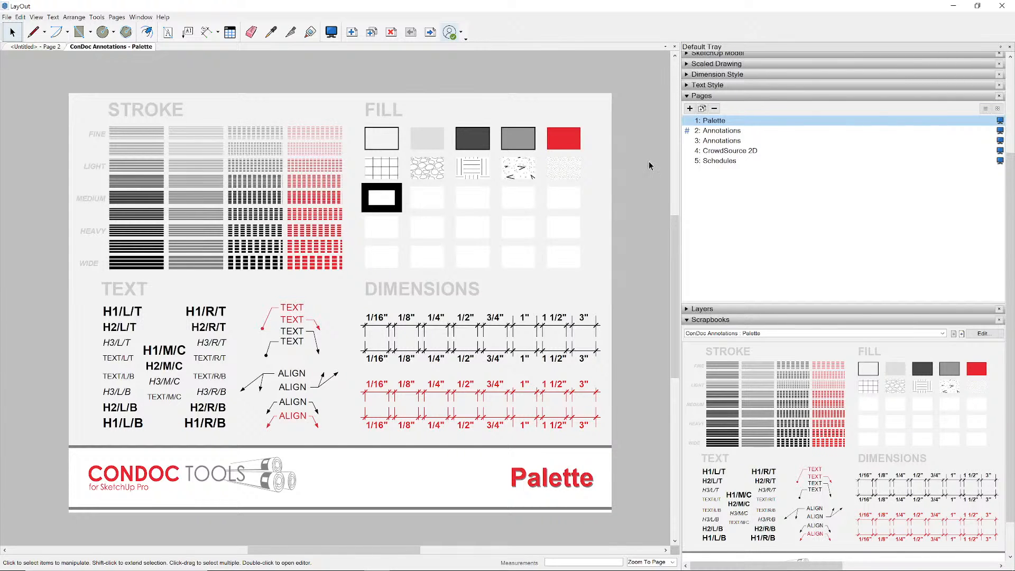
pyautogui.click(675, 46)
pyautogui.click(505, 317)
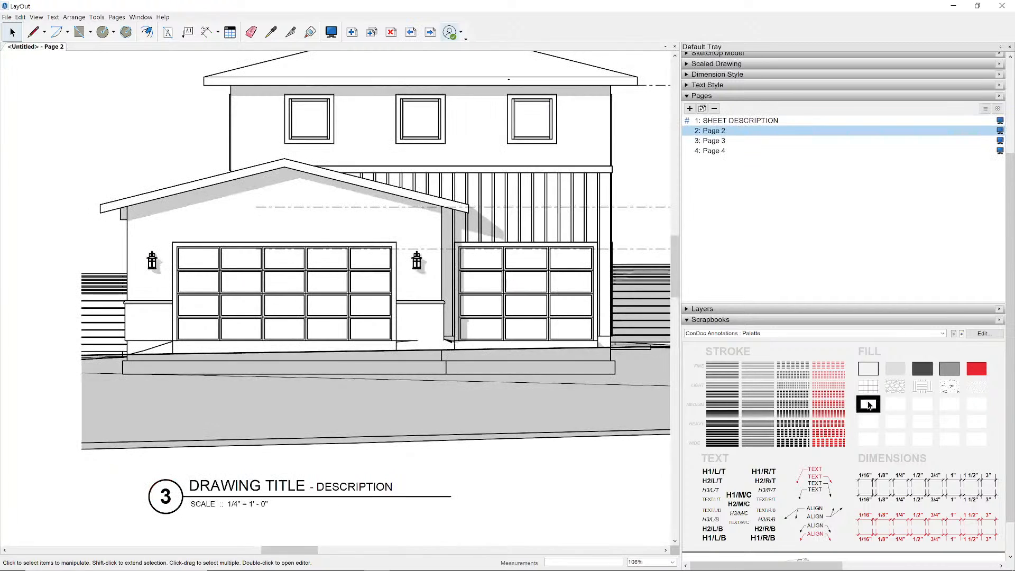
# - Draw a ground line along grade across the full width of the front elevation, using the heavy black outline swatch's style
pyautogui.moveTo(432, 357); pyautogui.dragTo(423, 345, button='middle')
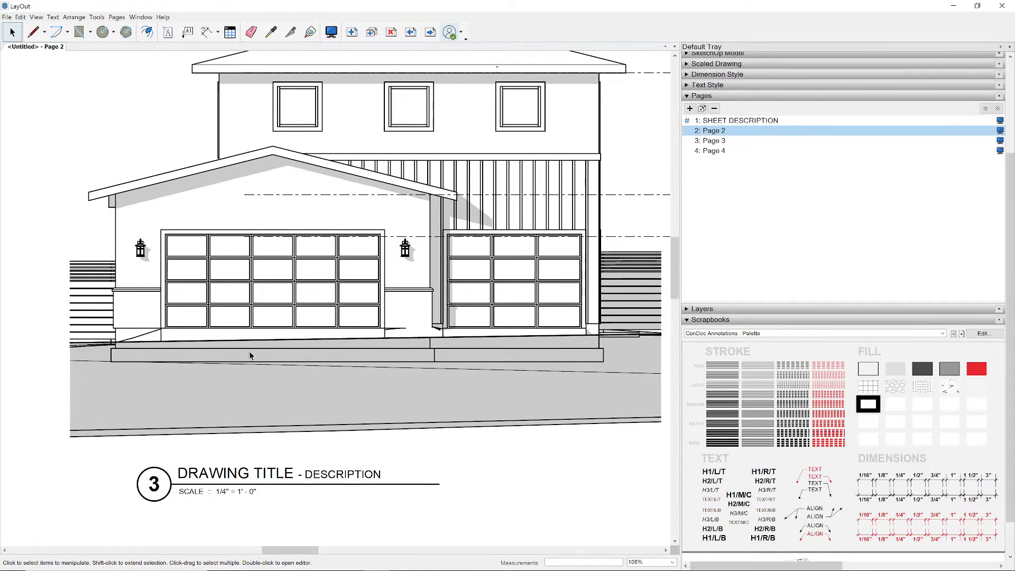
pyautogui.press('l')
pyautogui.scroll(5, 74, 343)
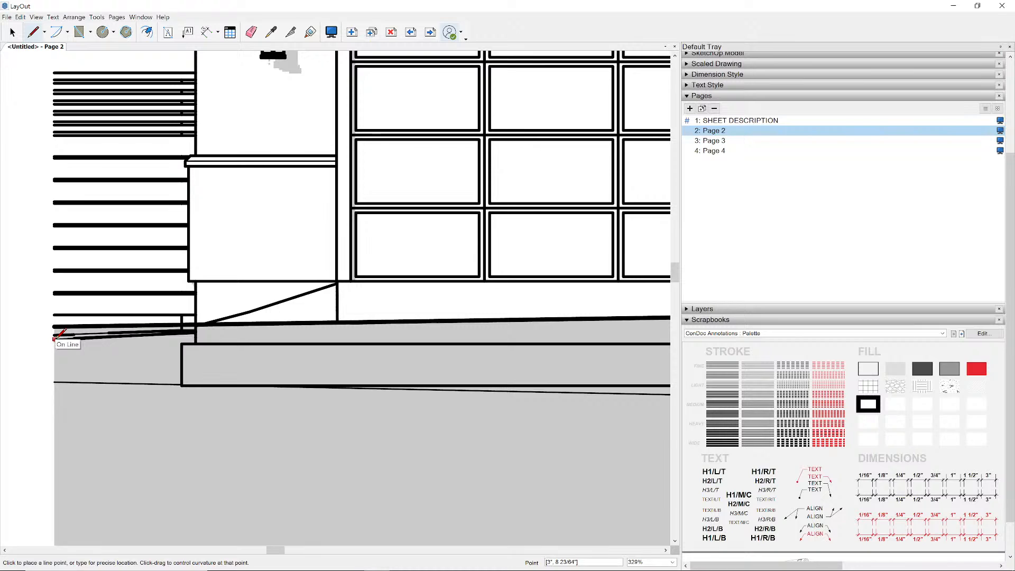
pyautogui.click(55, 329)
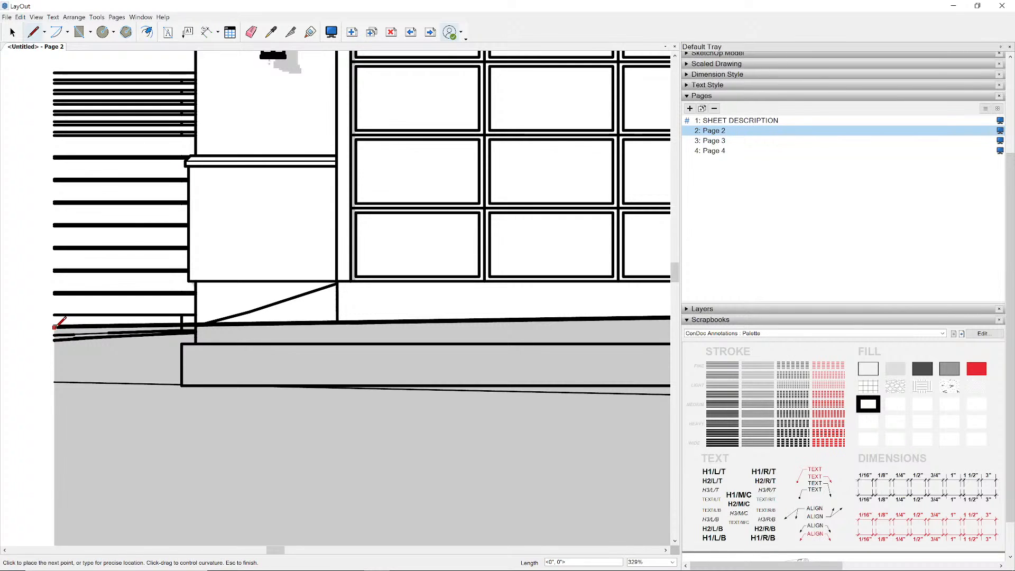
pyautogui.click(864, 404)
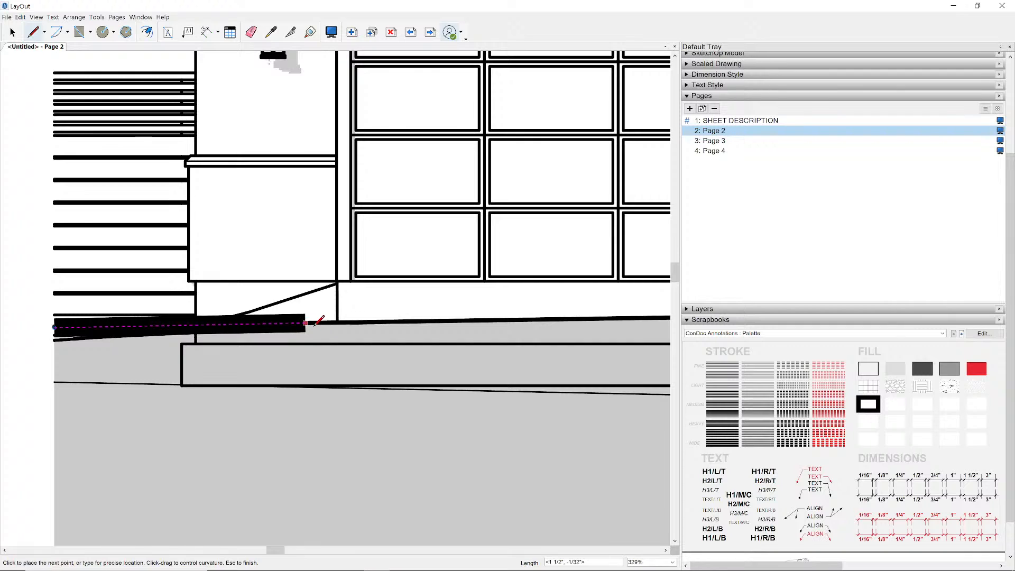
pyautogui.moveTo(457, 299); pyautogui.dragTo(112, 312, button='middle')
pyautogui.moveTo(521, 306); pyautogui.dragTo(78, 303, button='middle')
pyautogui.click(294, 307)
pyautogui.moveTo(552, 320); pyautogui.dragTo(98, 311, button='middle')
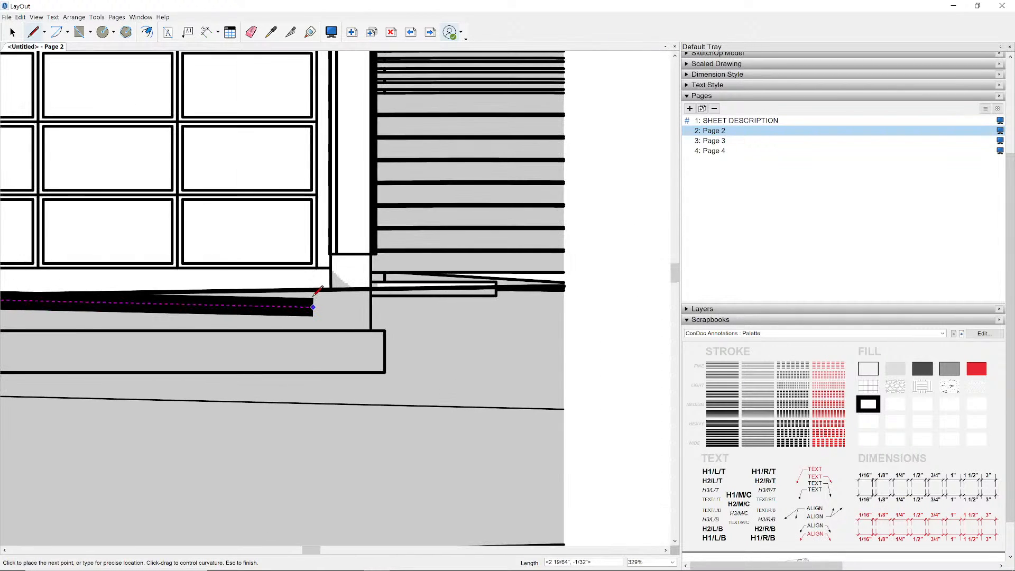
pyautogui.click(564, 286)
pyautogui.press('space')
# - Select the heavy ground line on the front elevation and copy it to the clipboard
pyautogui.scroll(-6, 574, 308)
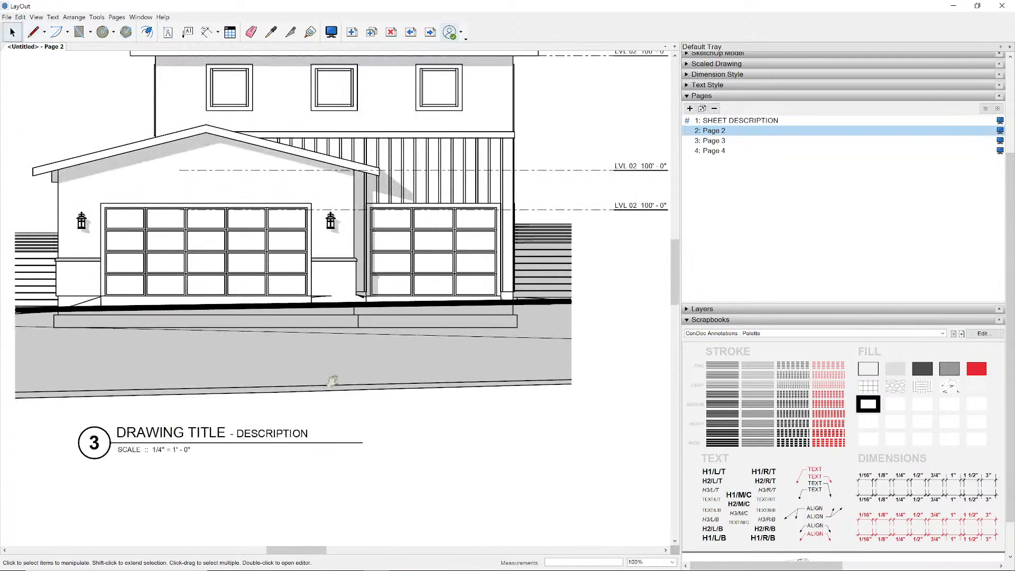
pyautogui.moveTo(333, 376)
pyautogui.mouseDown(button='middle')
pyautogui.moveTo(460, 387)
pyautogui.moveTo(411, 374)
pyautogui.mouseUp(button='middle')
pyautogui.scroll(-1, 454, 364)
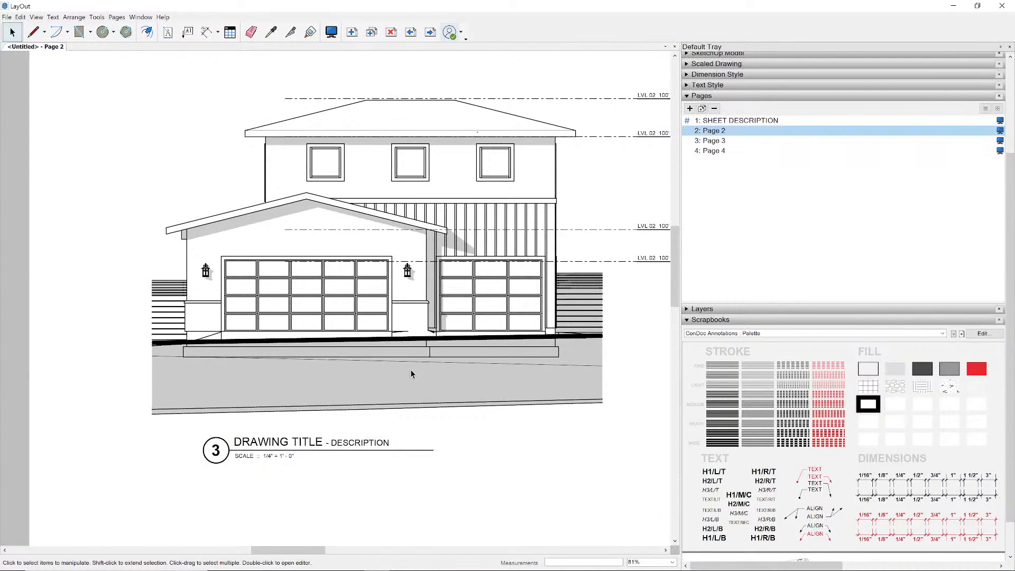
pyautogui.click(399, 341)
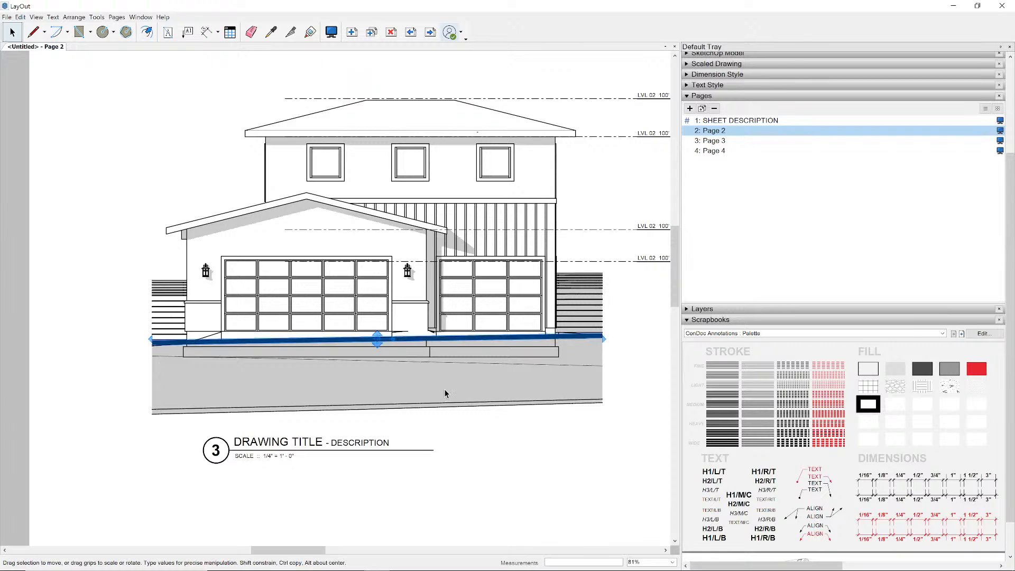
pyautogui.click(20, 17)
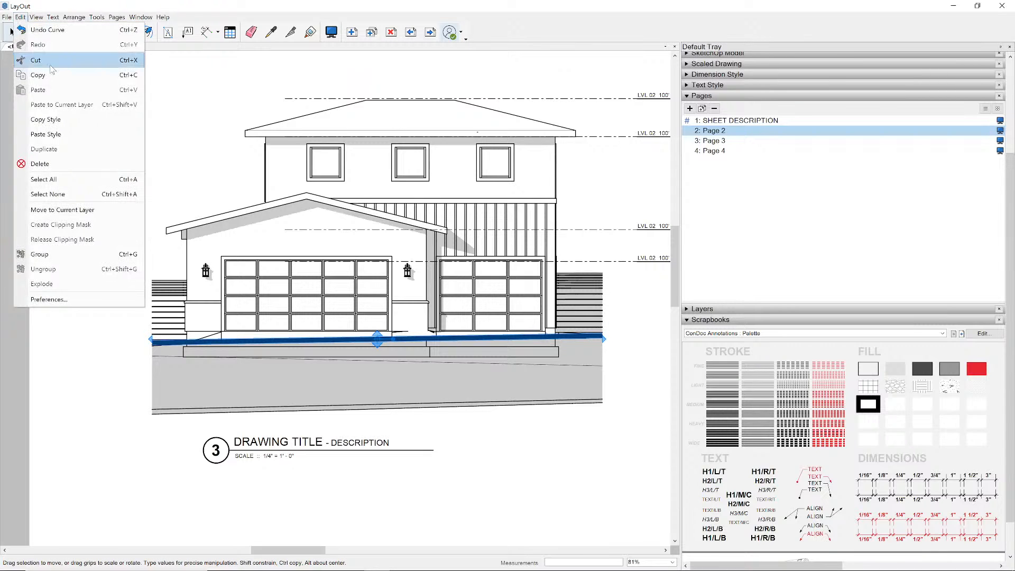
pyautogui.click(58, 79)
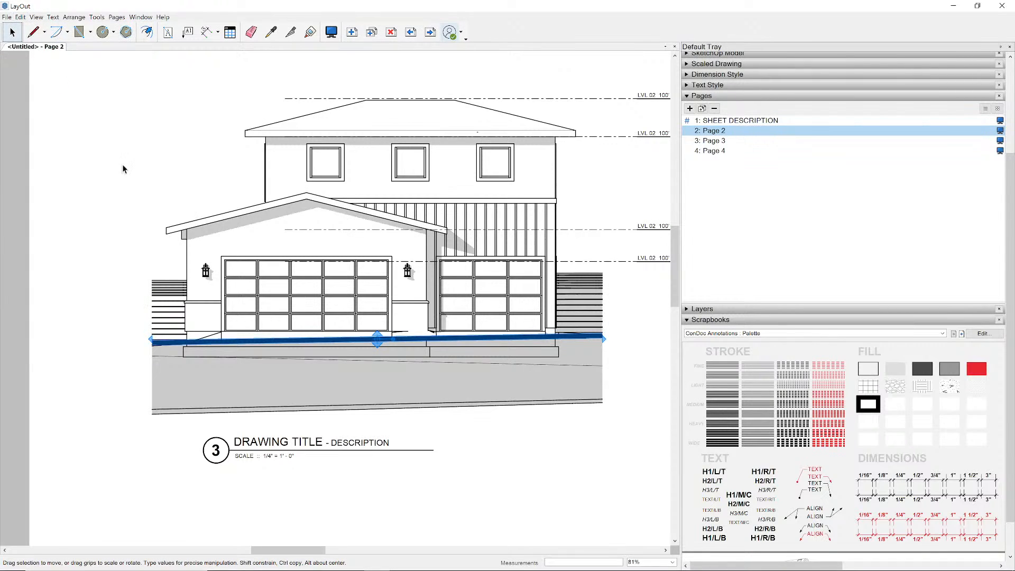
# - Continue the ground line into a closed, angled-corner shape covering the grey ground area below the front elevation
pyautogui.press('l')
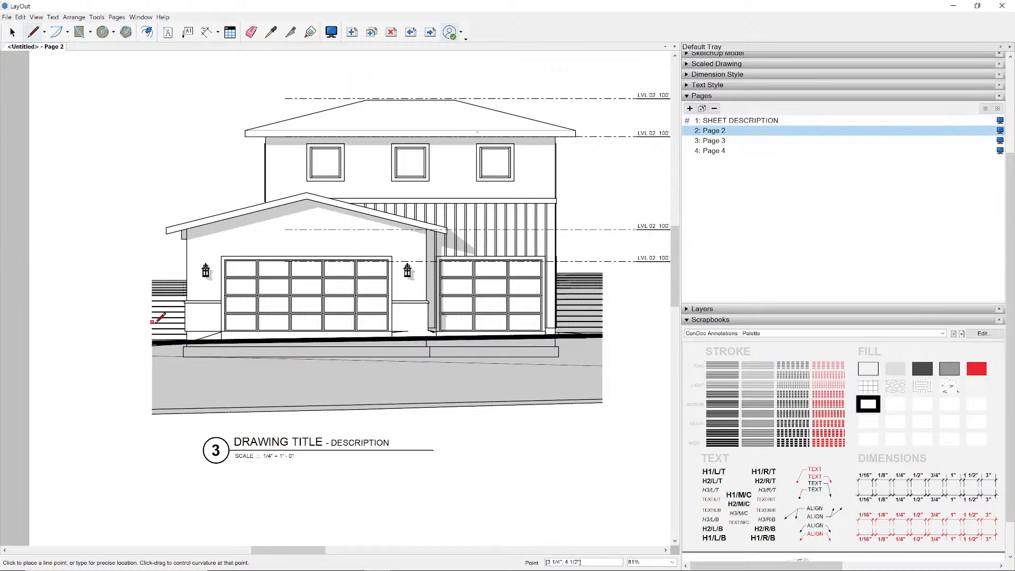
pyautogui.click(152, 343)
pyautogui.click(120, 361)
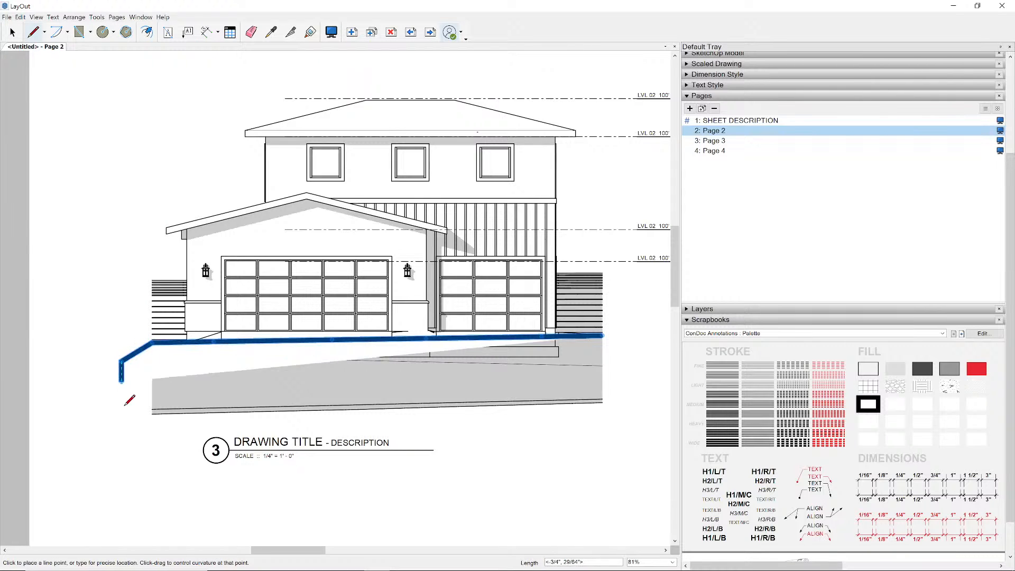
pyautogui.click(122, 432)
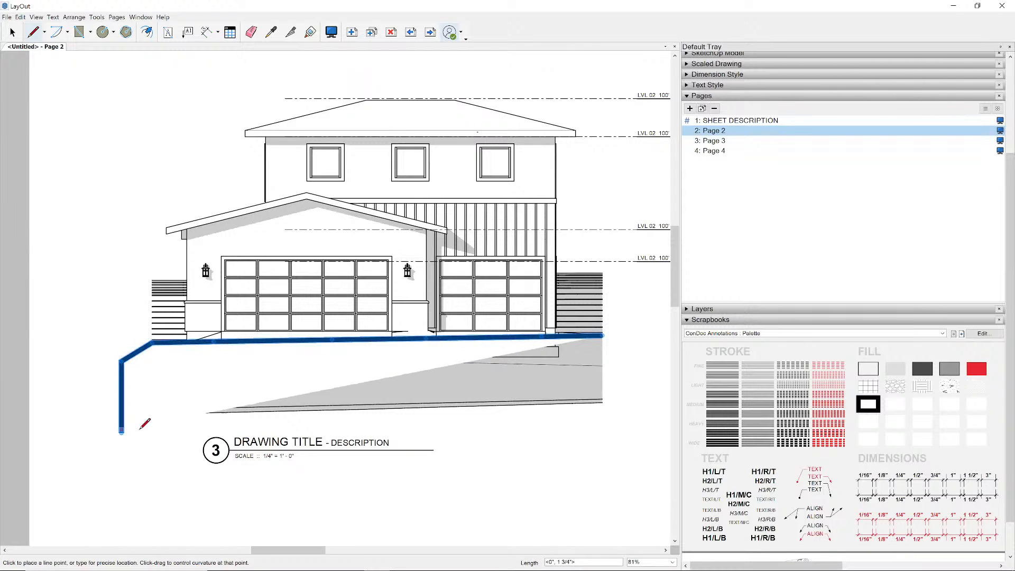
pyautogui.click(624, 413)
pyautogui.click(624, 350)
pyautogui.click(603, 335)
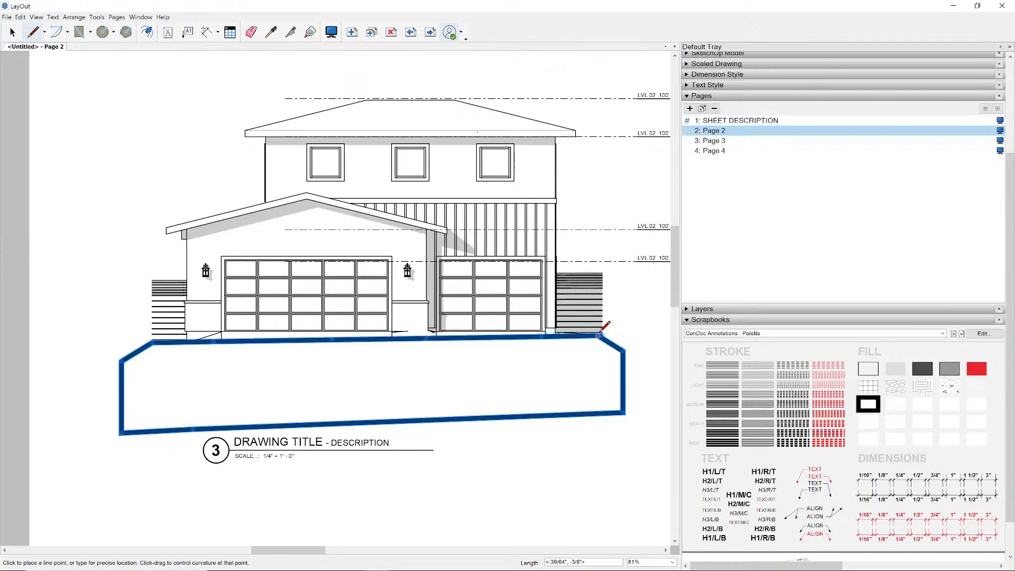
pyautogui.scroll(3, 609, 333)
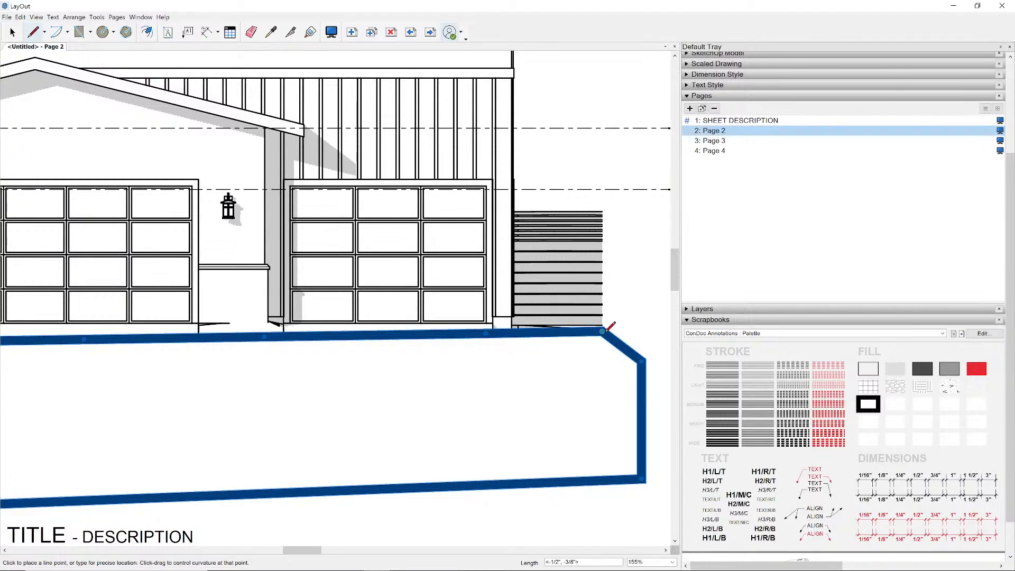
pyautogui.scroll(-3, 644, 353)
pyautogui.press('space')
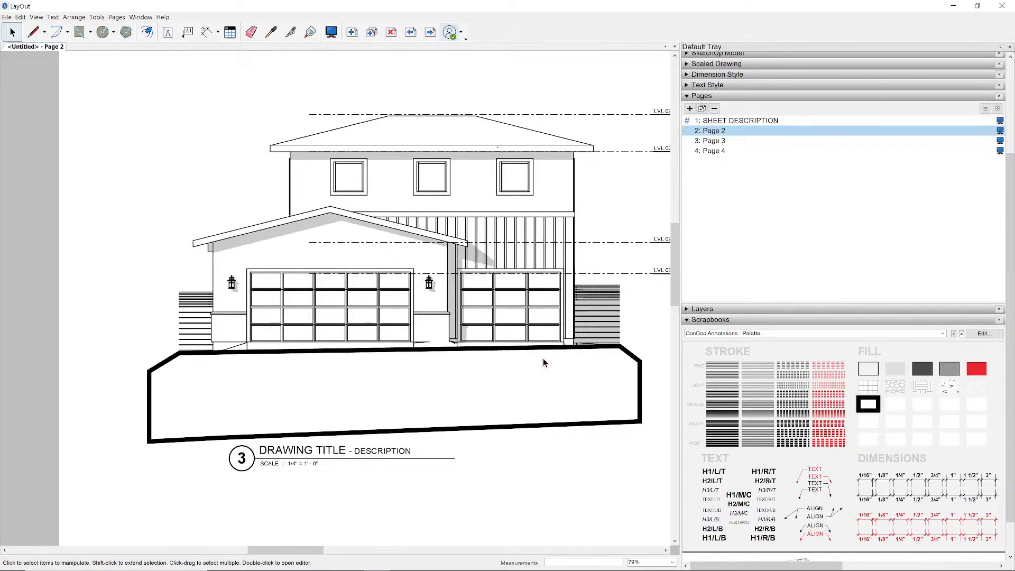
# - Apply the blank white fill swatch beside the heavy-outline one to the closed ground shape, removing its stroke
pyautogui.click(526, 383)
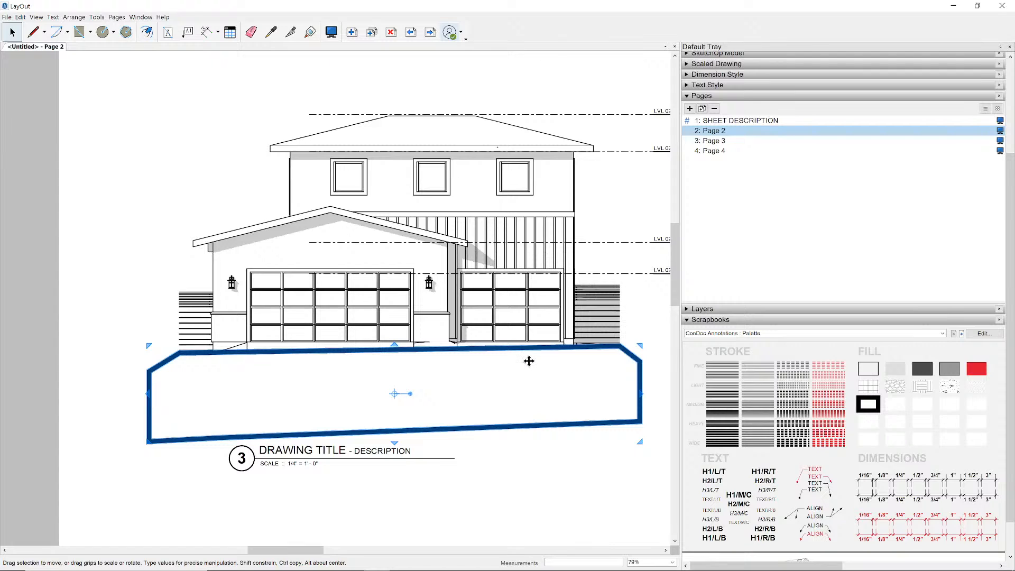
pyautogui.press('s')
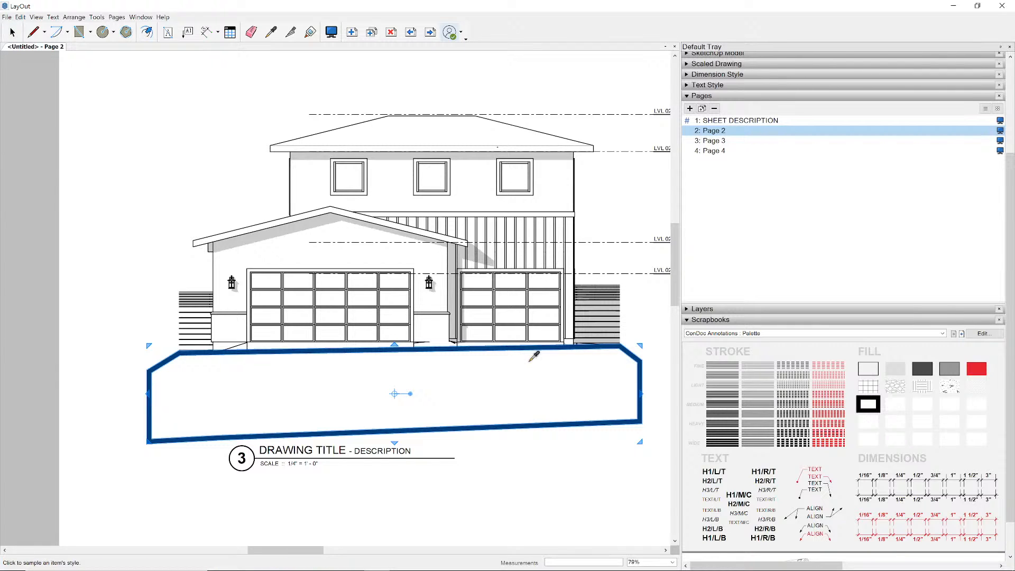
pyautogui.click(894, 404)
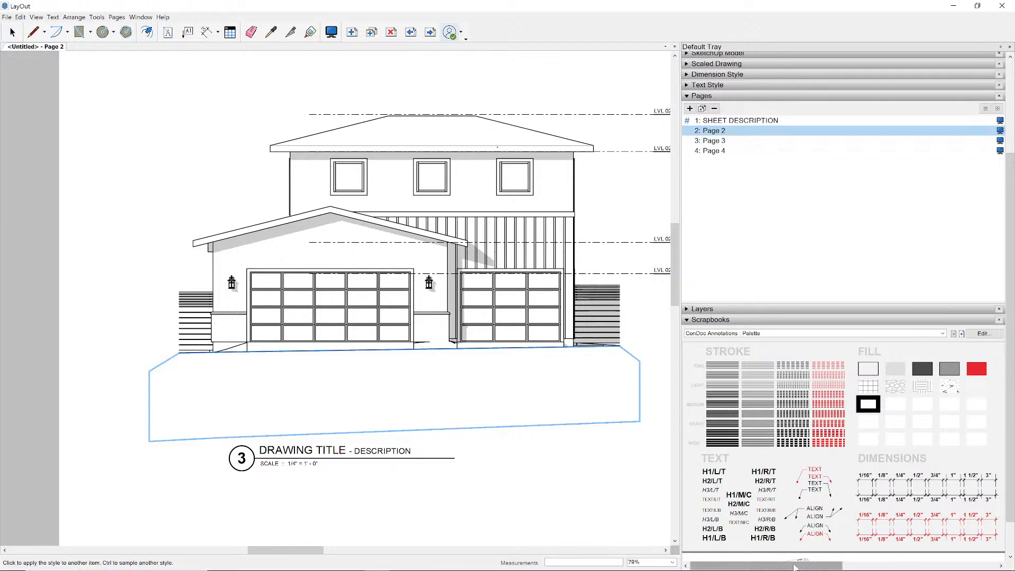
pyautogui.press('space')
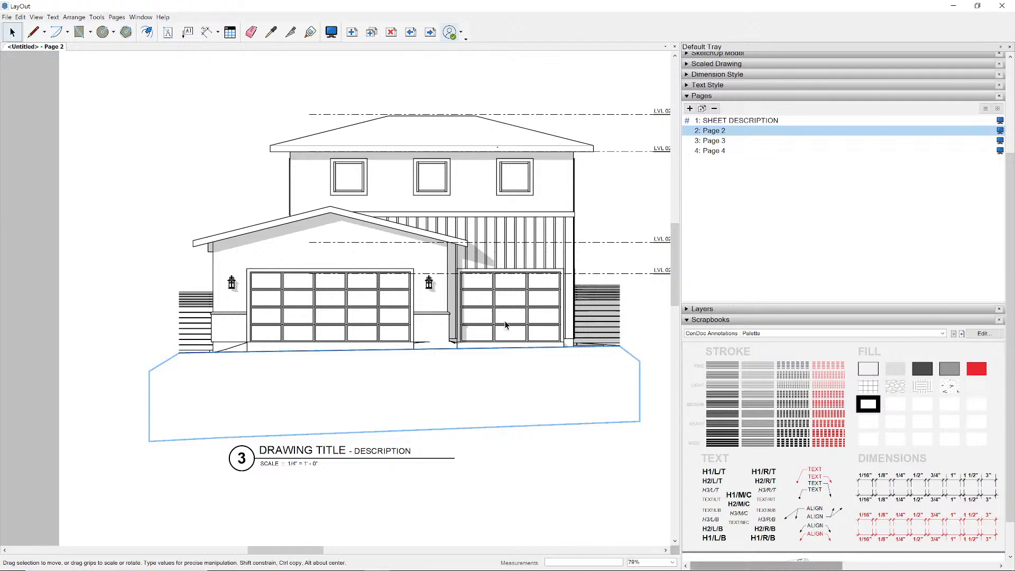
# - Paste the copied heavy ground line over the white masking shape and deselect it
pyautogui.click(21, 17)
pyautogui.click(38, 90)
pyautogui.scroll(-3, 345, 347)
pyautogui.click(451, 408)
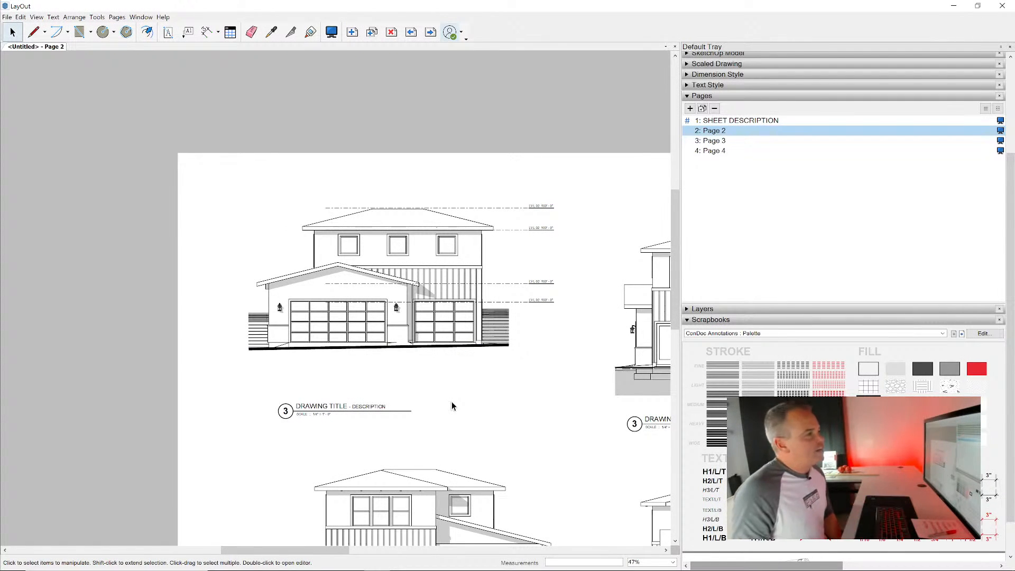
# - View all four elevations on the sheet, and go back to the SHEET DESCRIPTION page
pyautogui.scroll(-2, 478, 357)
pyautogui.moveTo(306, 246); pyautogui.dragTo(267, 223, button='middle')
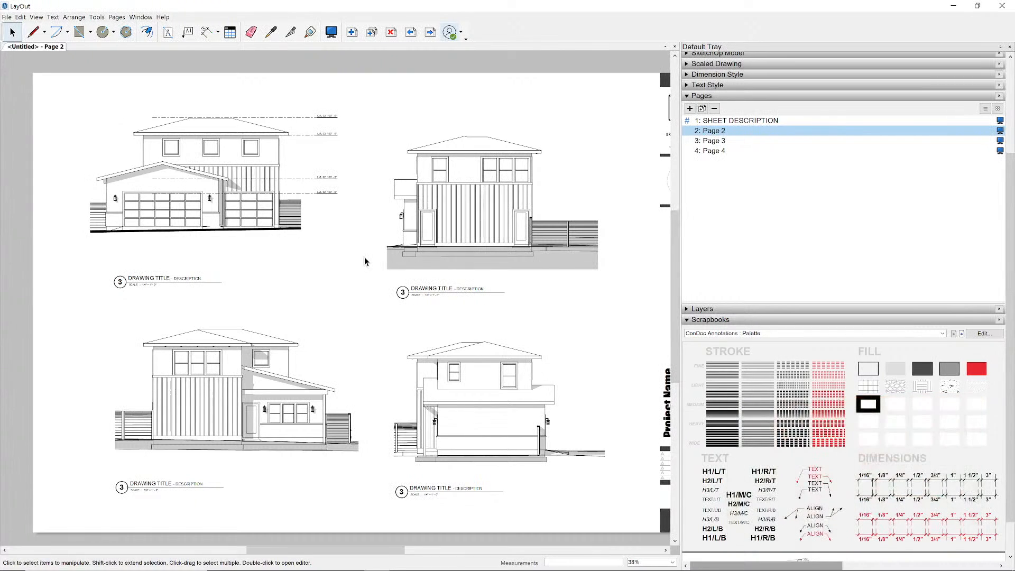
pyautogui.click(411, 32)
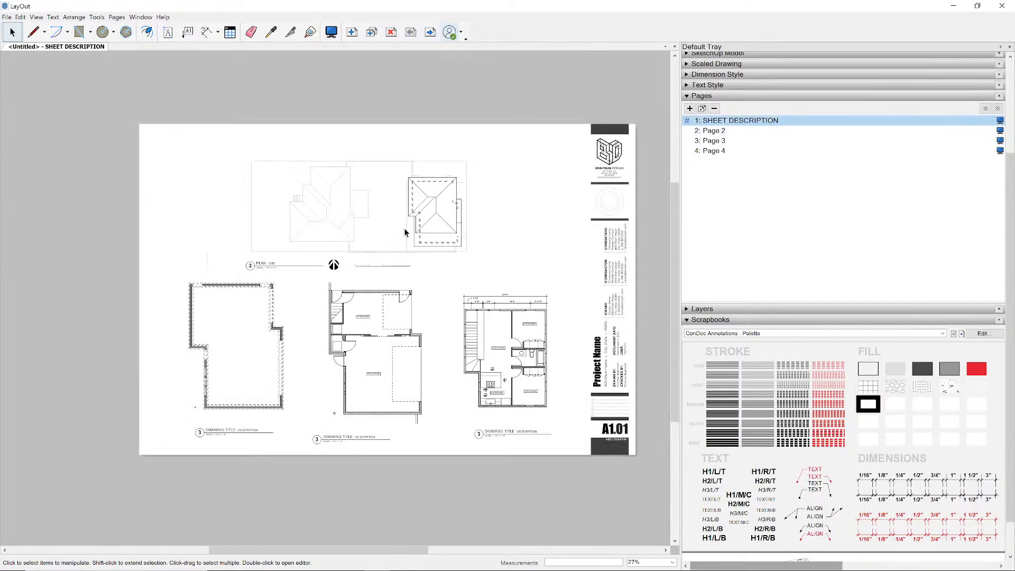
# - Start a PDF export of the document, choosing the TEMP folder on the Desktop and the file name ADU
pyautogui.click(7, 17)
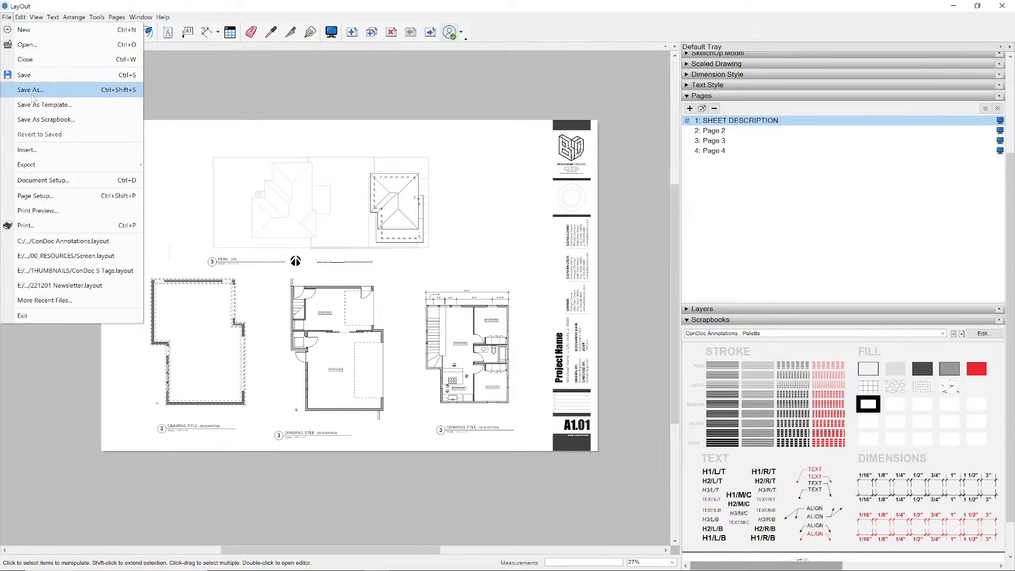
pyautogui.moveTo(50, 168)
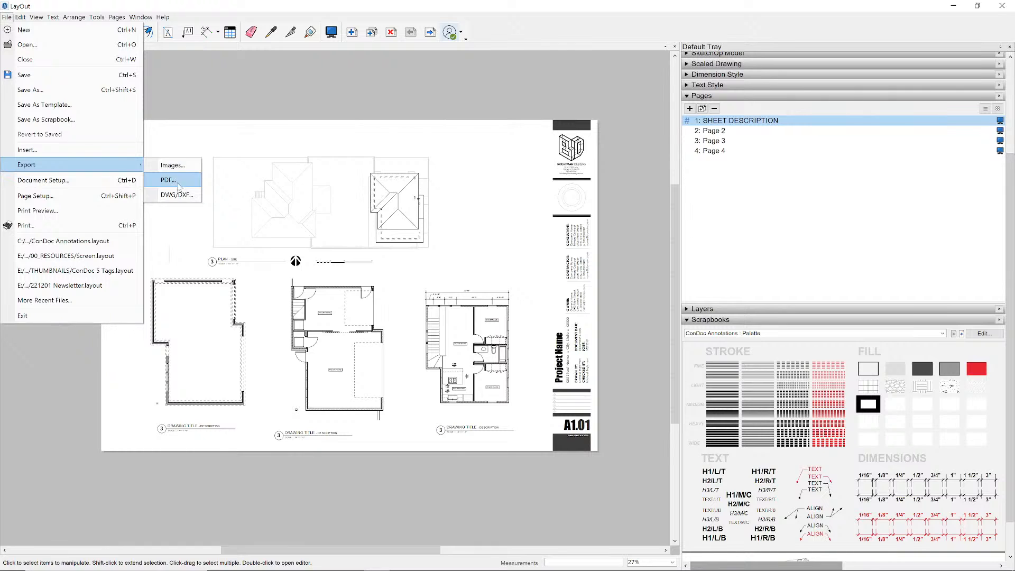
pyautogui.click(179, 187)
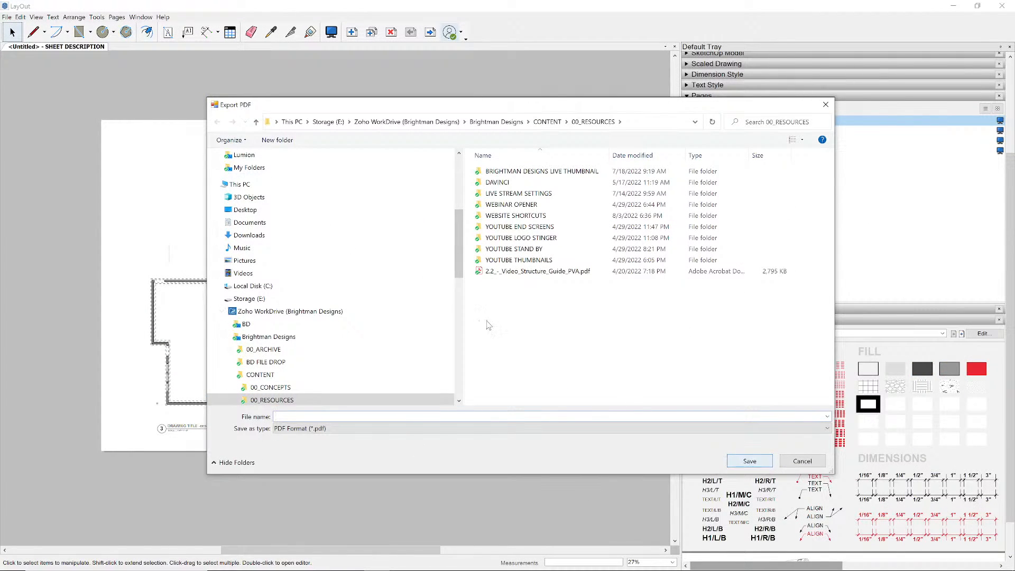
pyautogui.click(333, 211)
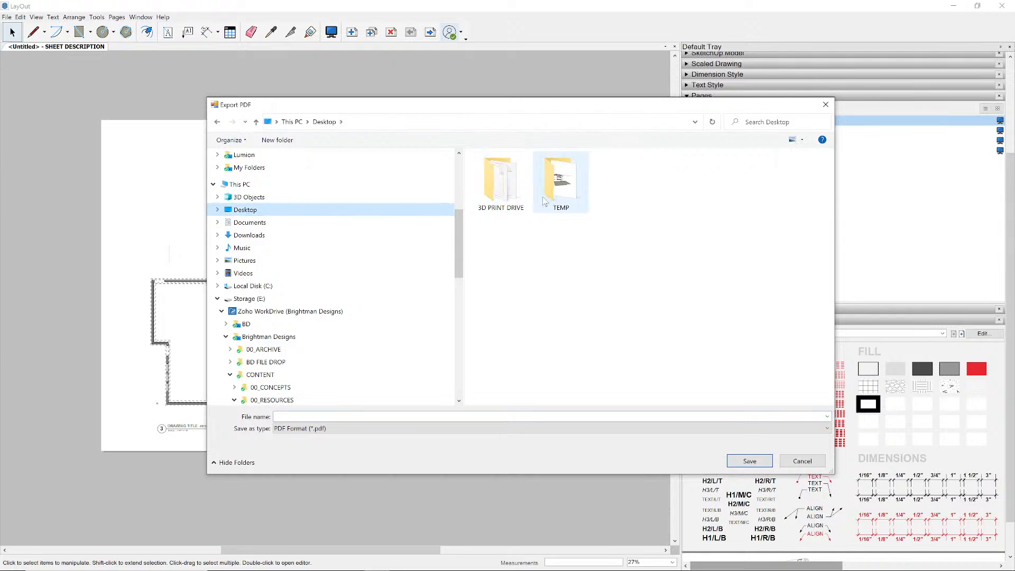
pyautogui.doubleClick(558, 182)
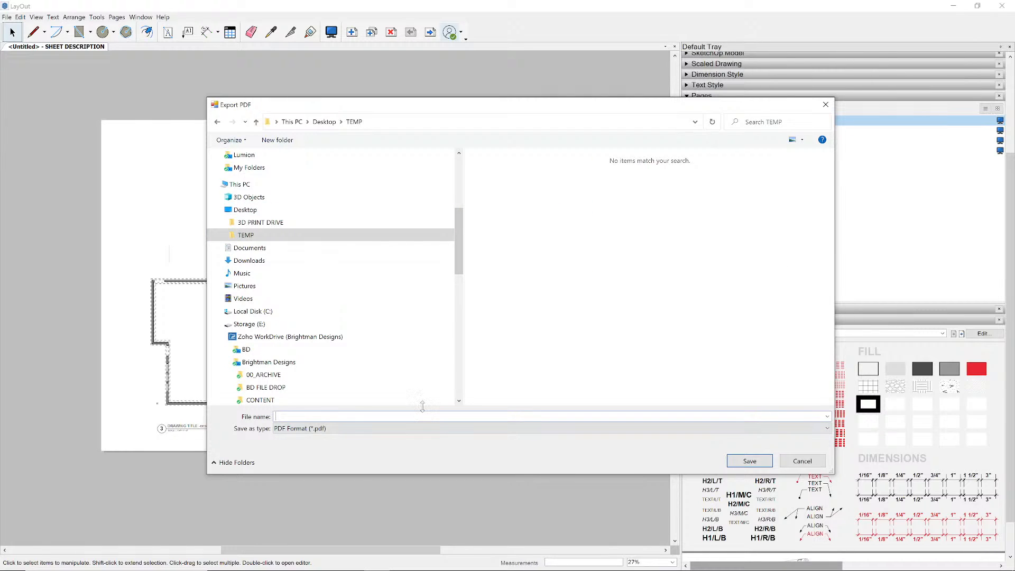
pyautogui.write('ADU')
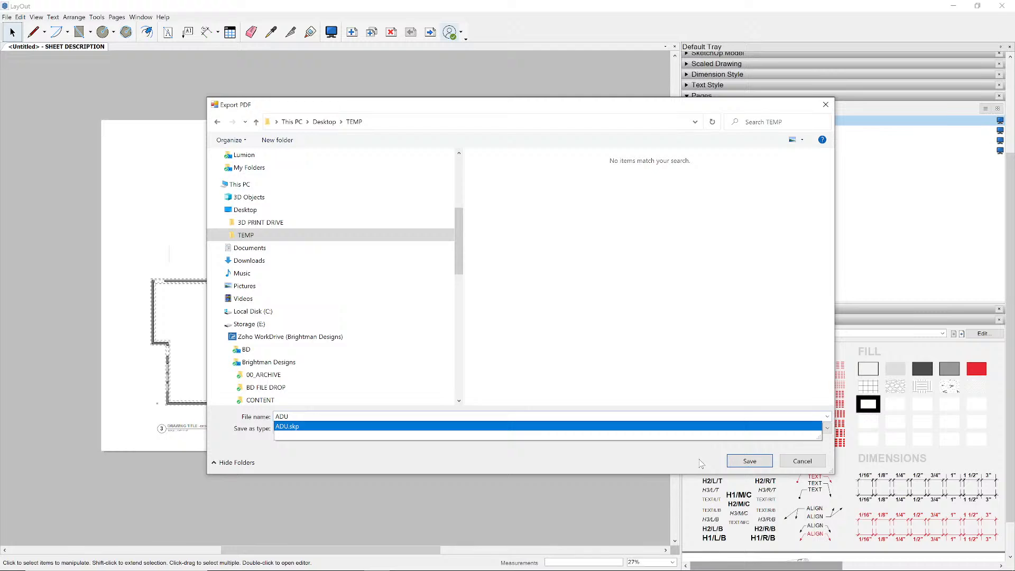
# - Export all pages as ADU.pdf at High output resolution and maximize the PDF in Adobe Acrobat Reader
pyautogui.click(730, 462)
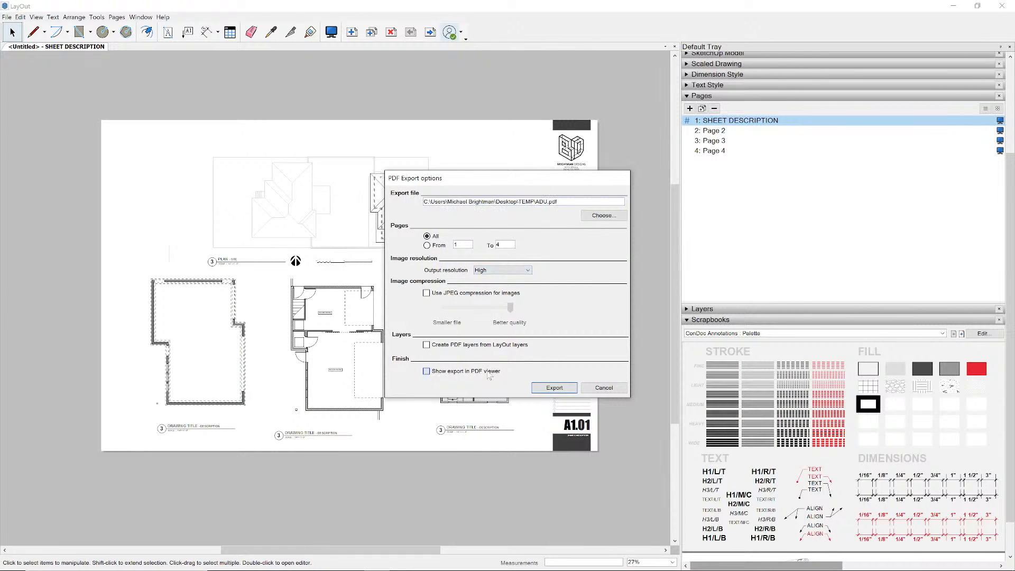
pyautogui.click(542, 388)
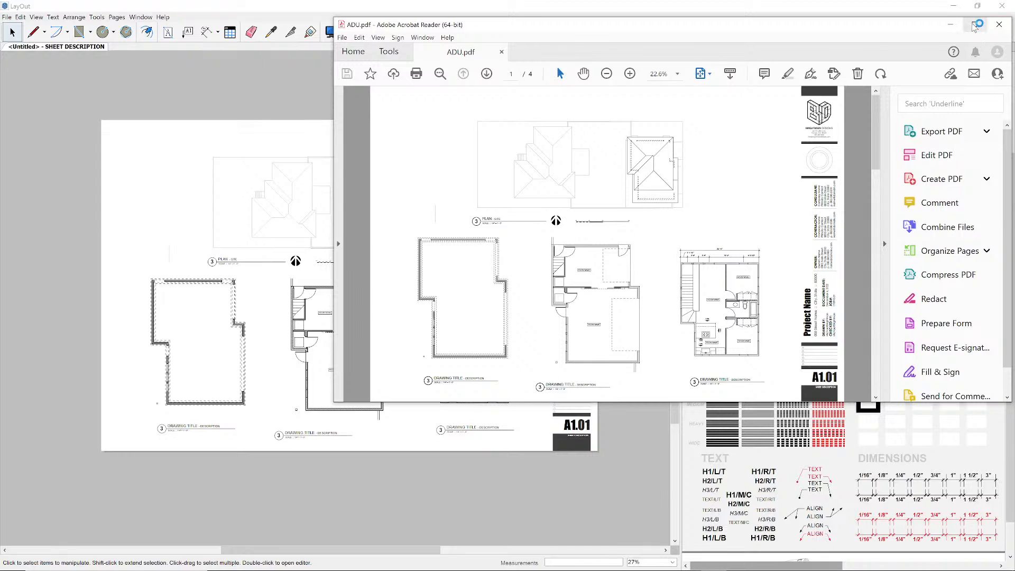
pyautogui.click(974, 24)
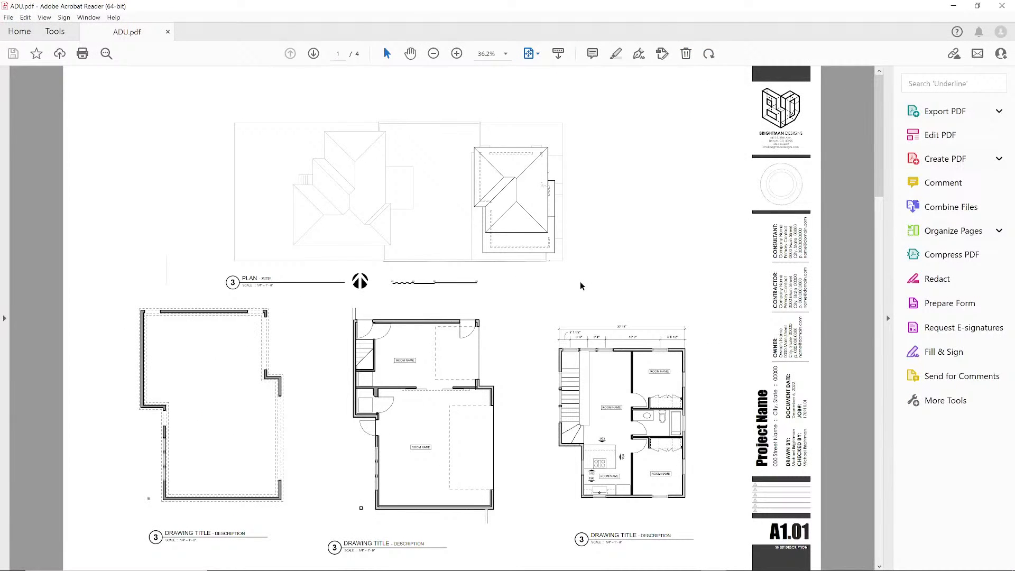
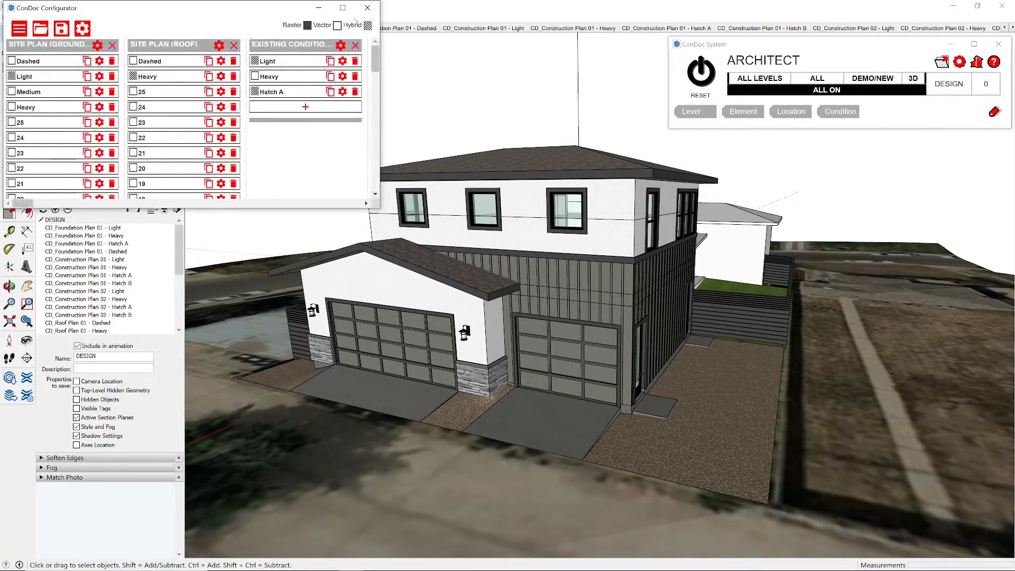
# - Maximize the ConDoc Configurator in SketchUp and open its ConDoc Layers list, placing that window over the middle of the configurator
pyautogui.click(343, 7)
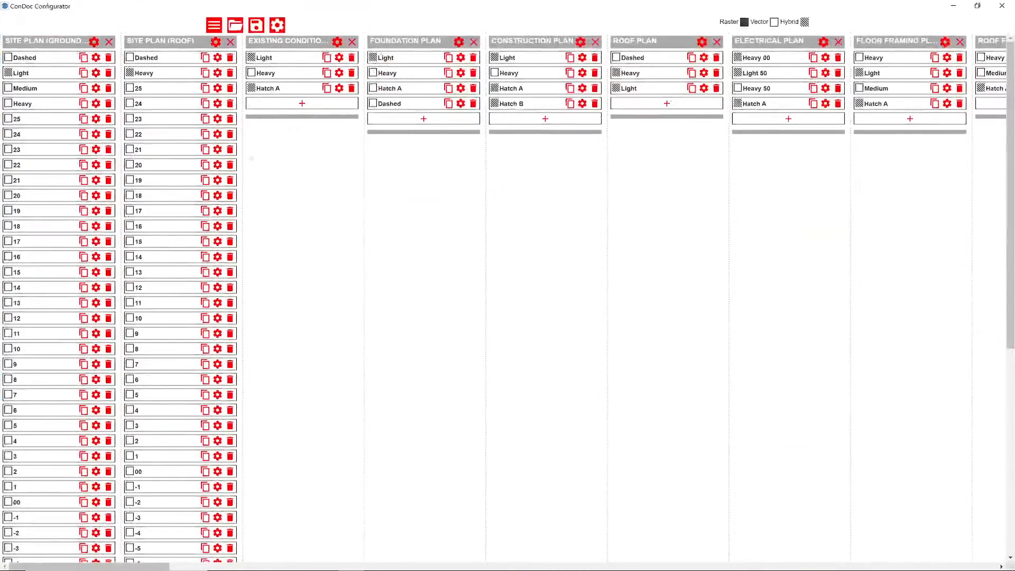
pyautogui.click(213, 28)
pyautogui.moveTo(83, 9); pyautogui.dragTo(368, 167)
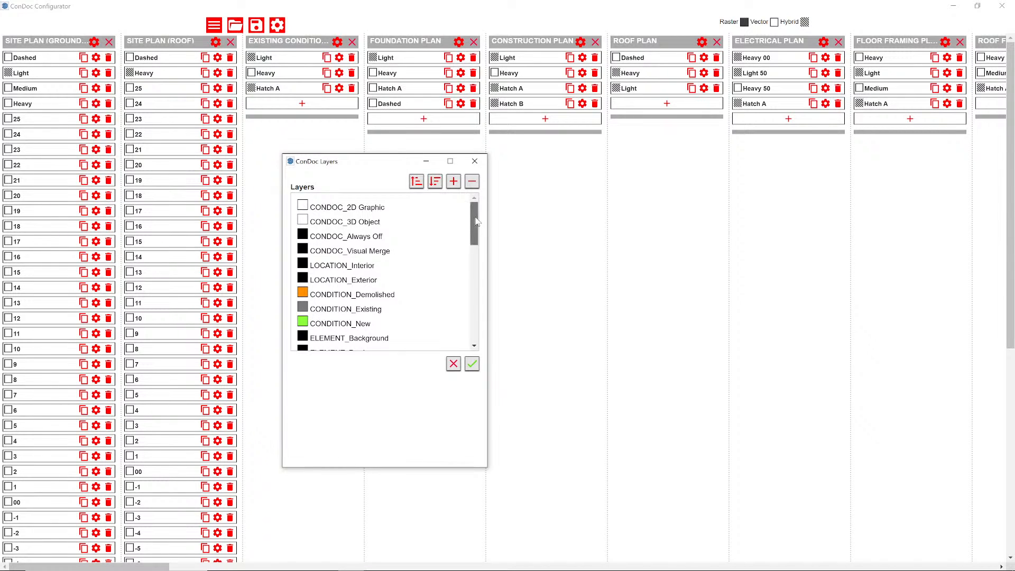
# - Add a layer named CONDOC_Square Footage Calcs with color #000000 to the ConDoc Layers list
pyautogui.moveTo(475, 223); pyautogui.dragTo(478, 229)
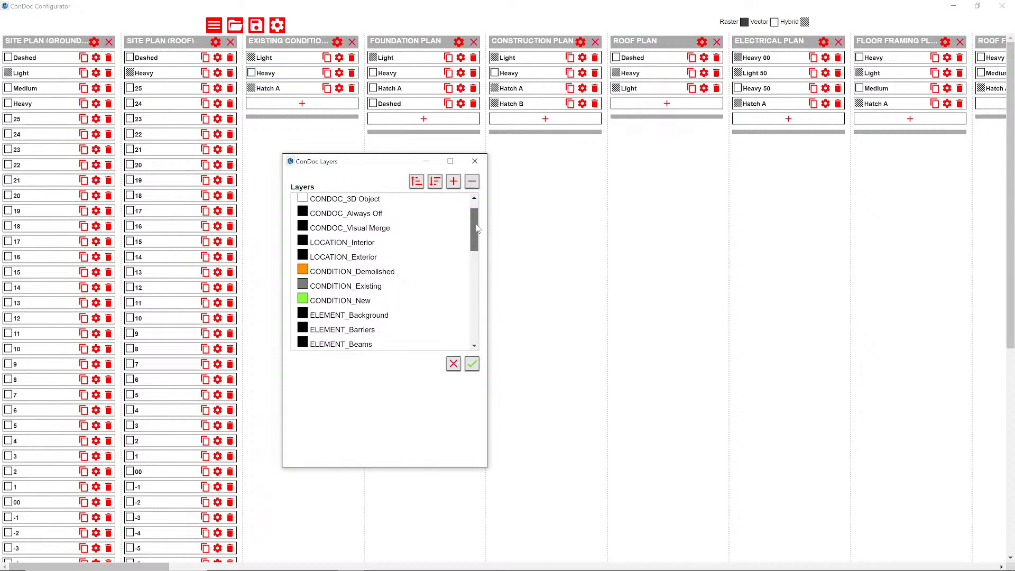
pyautogui.click(453, 181)
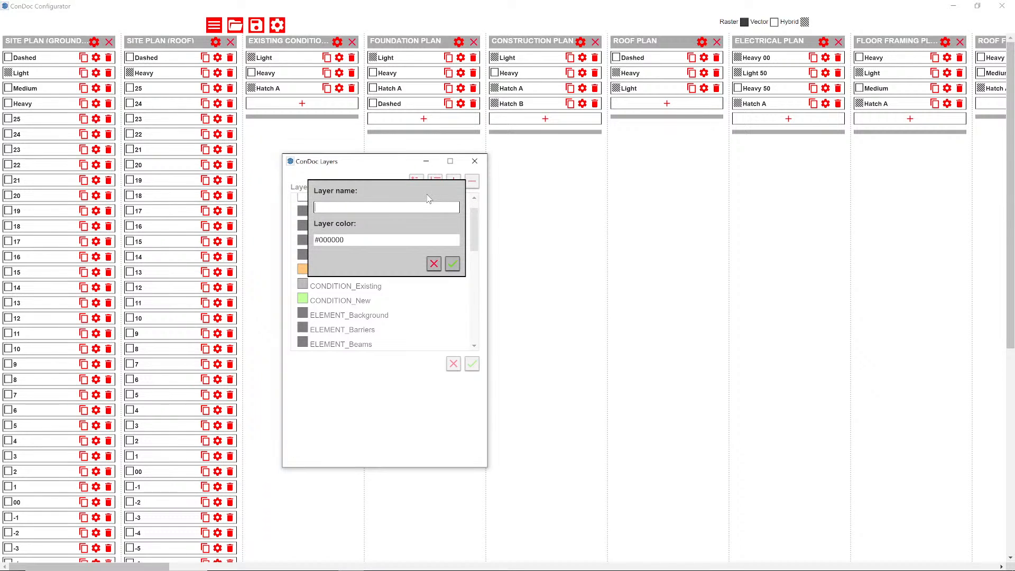
pyautogui.write('CONDCO')
pyautogui.write('_Square Footage Calcs')
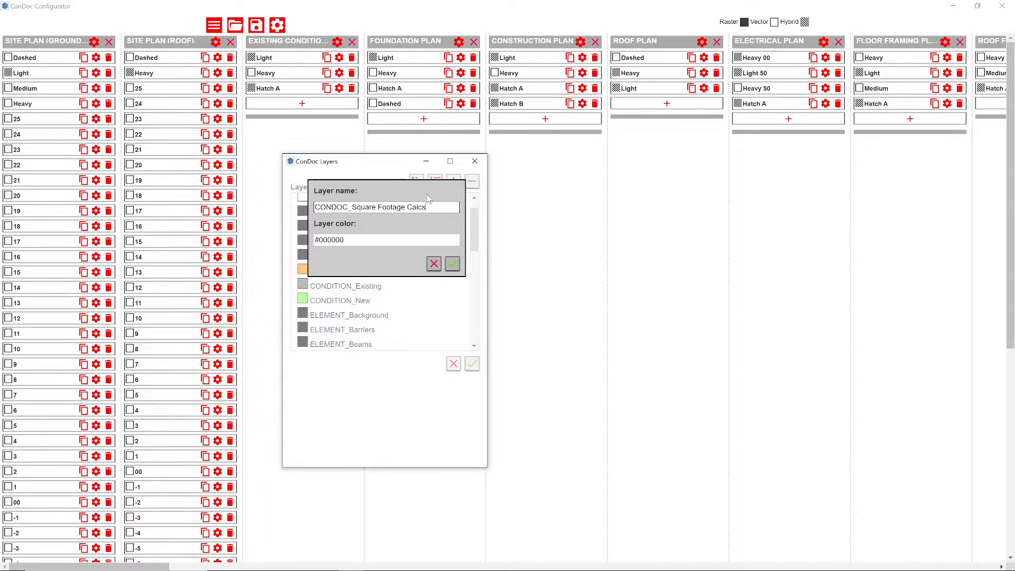
pyautogui.click(452, 263)
# - Move the CONDOC_Square Footage Calcs layer up the list to directly below CONDOC_3D Object and save the layer list
pyautogui.scroll(-5, 452, 271)
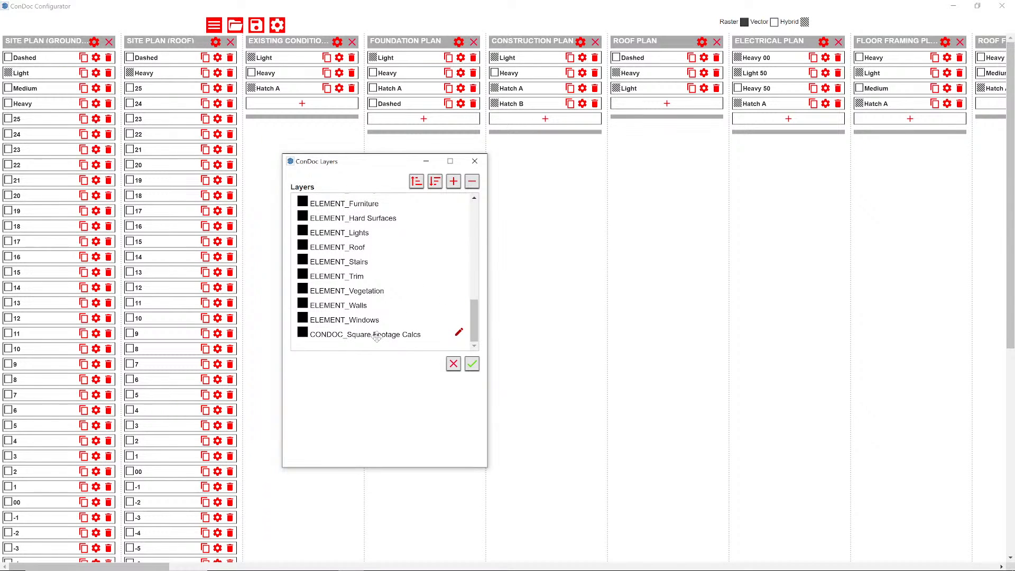
pyautogui.click(377, 335)
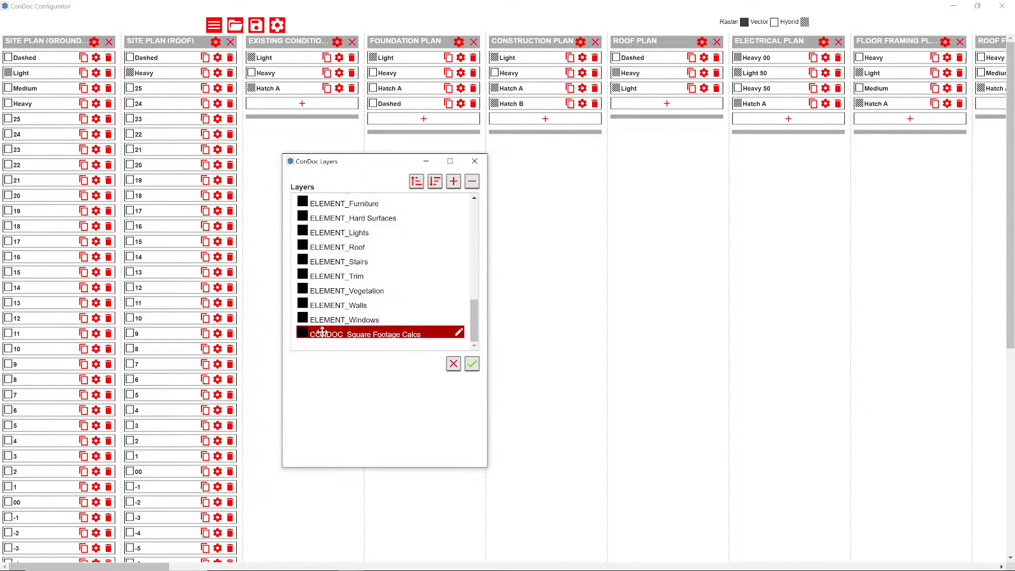
pyautogui.moveTo(325, 331); pyautogui.dragTo(332, 273)
pyautogui.scroll(2, 332, 276)
pyautogui.scroll(-1, 347, 316)
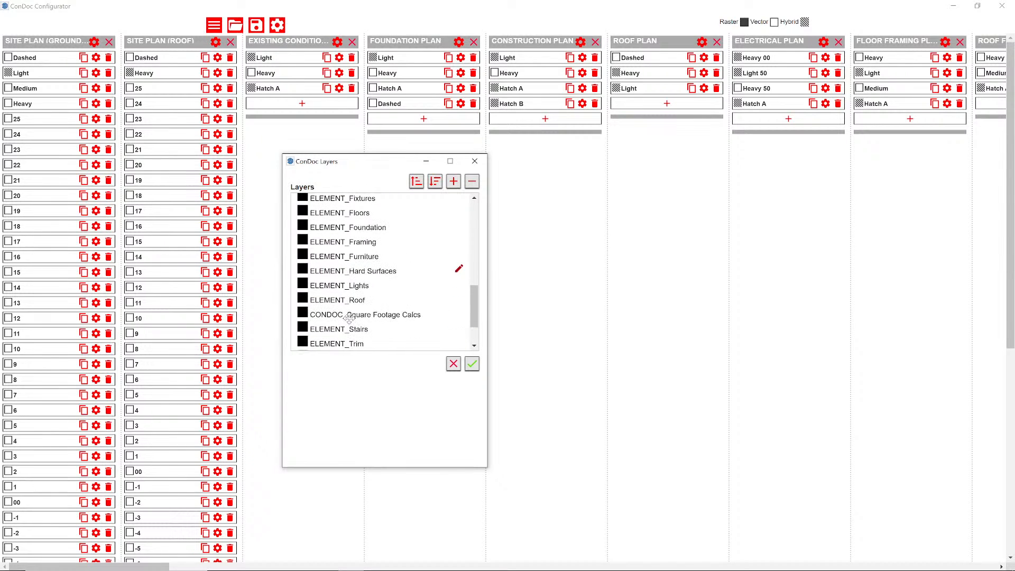
pyautogui.moveTo(347, 316); pyautogui.dragTo(331, 209)
pyautogui.scroll(3, 354, 243)
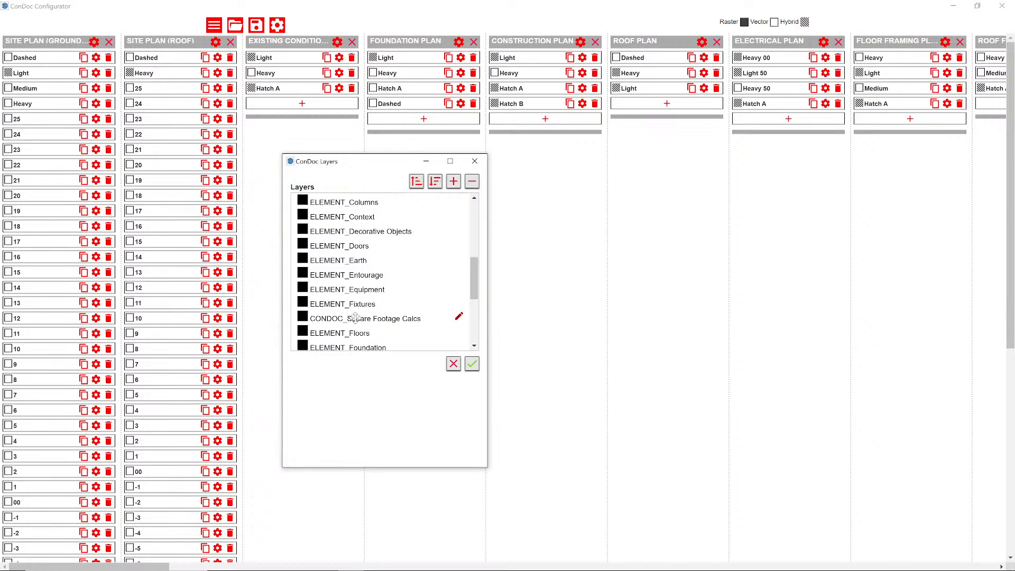
pyautogui.moveTo(352, 318); pyautogui.dragTo(349, 223)
pyautogui.scroll(3, 356, 248)
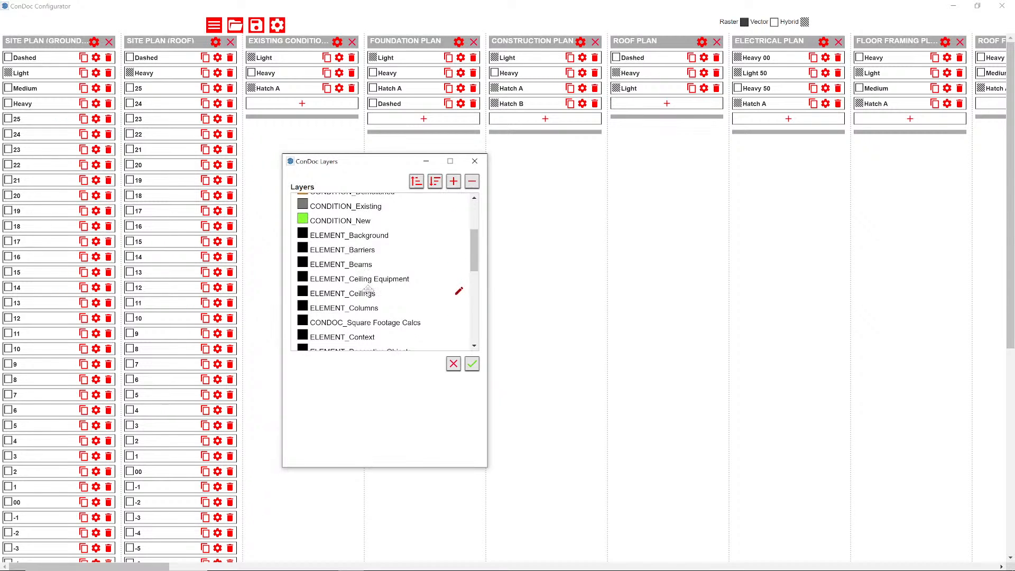
pyautogui.moveTo(364, 322); pyautogui.dragTo(341, 208)
pyautogui.scroll(3, 359, 252)
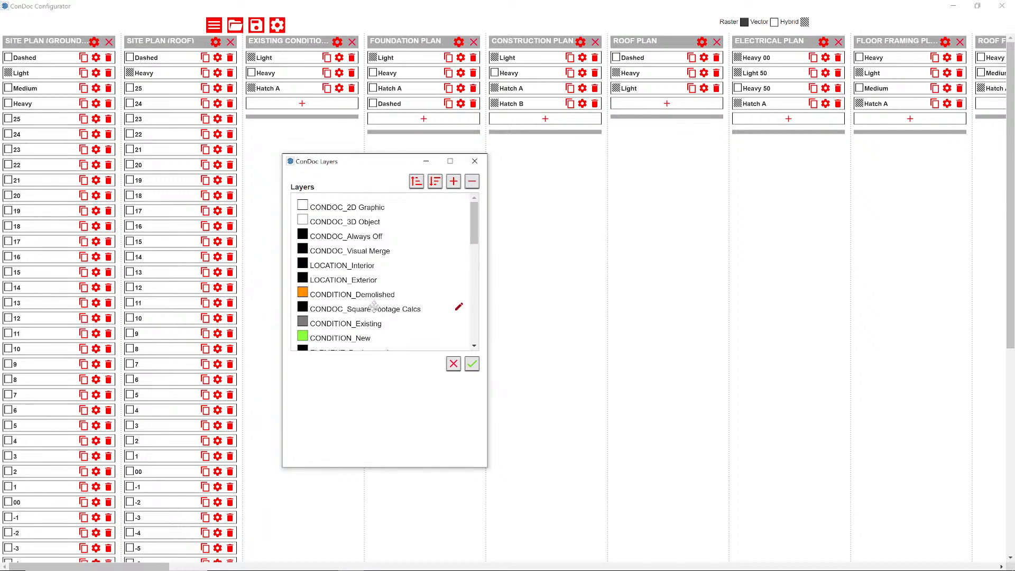
pyautogui.moveTo(368, 312); pyautogui.dragTo(361, 239)
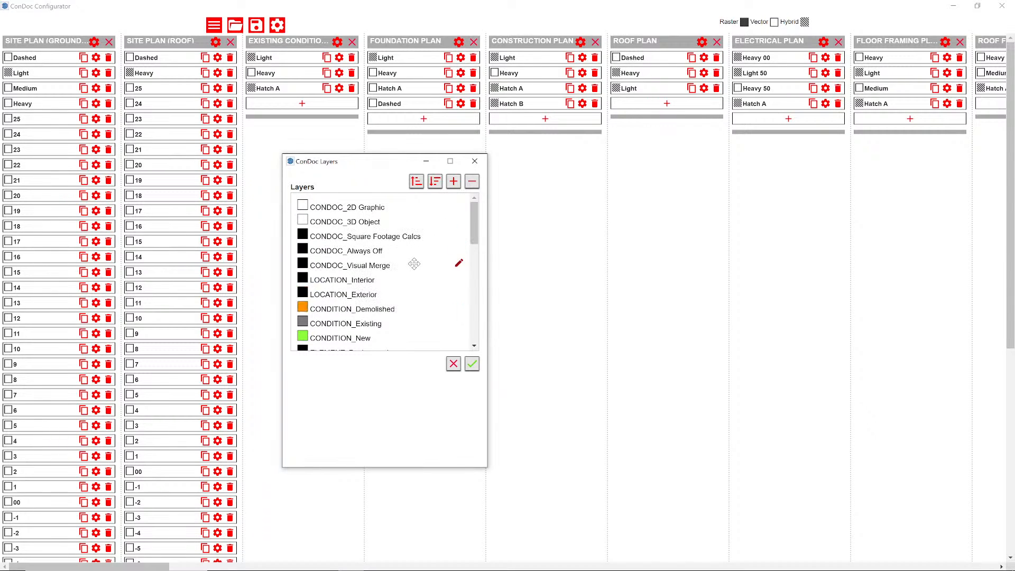
pyautogui.click(472, 365)
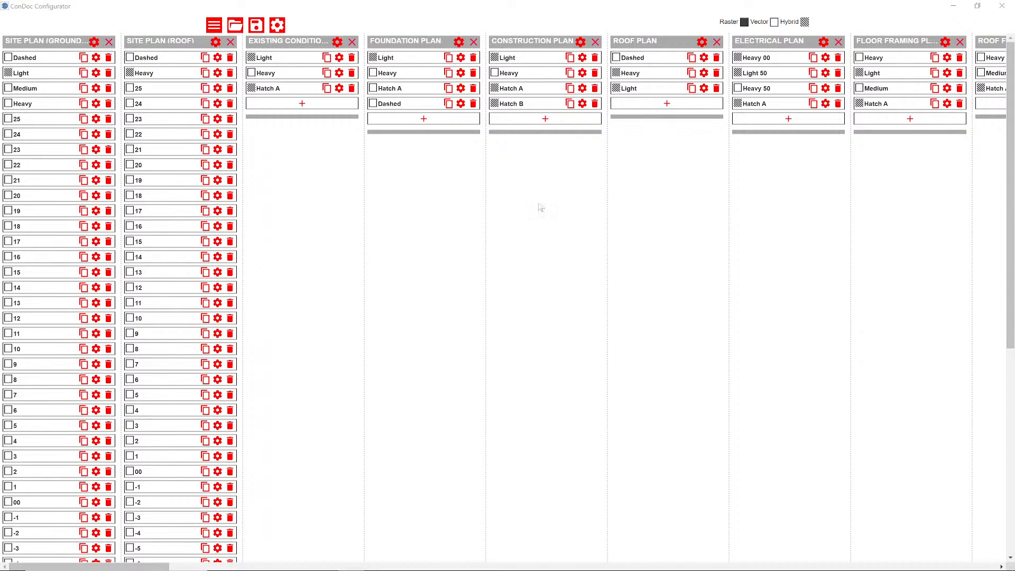
# - Compare the Viewport Properties of the Construction Plan's Light, Heavy, Hatch A and Hatch B viewports side by side
pyautogui.click(582, 59)
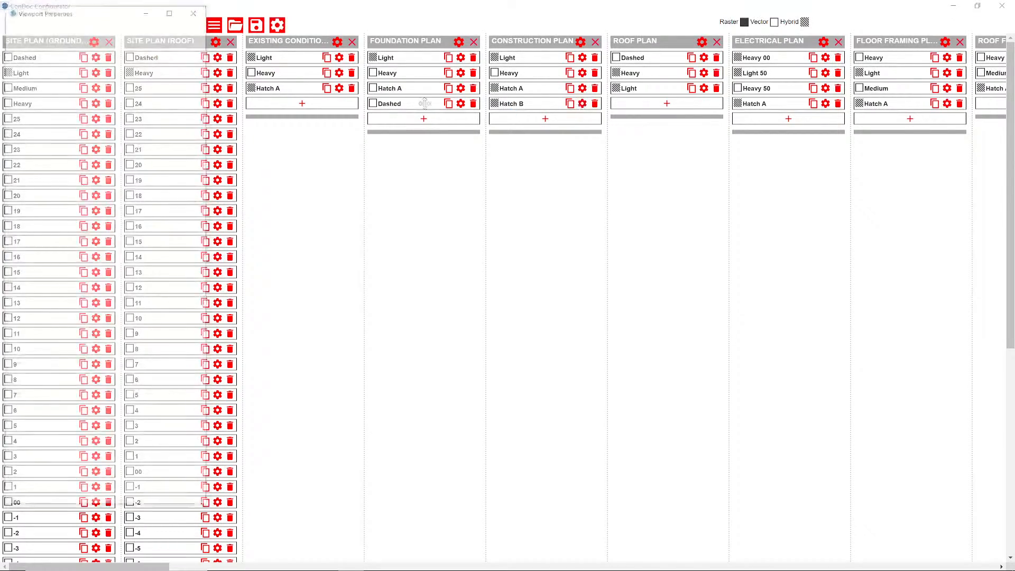
pyautogui.moveTo(106, 9); pyautogui.dragTo(583, 80)
pyautogui.click(913, 10)
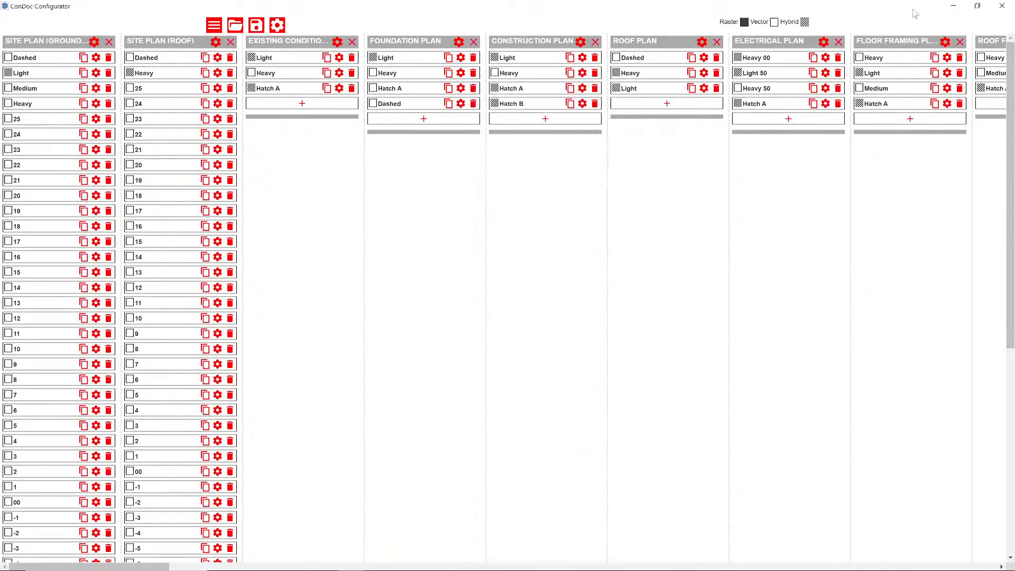
pyautogui.moveTo(913, 10); pyautogui.dragTo(850, 127)
pyautogui.moveTo(576, 80); pyautogui.dragTo(691, 31)
pyautogui.moveTo(73, 18); pyautogui.dragTo(439, 41)
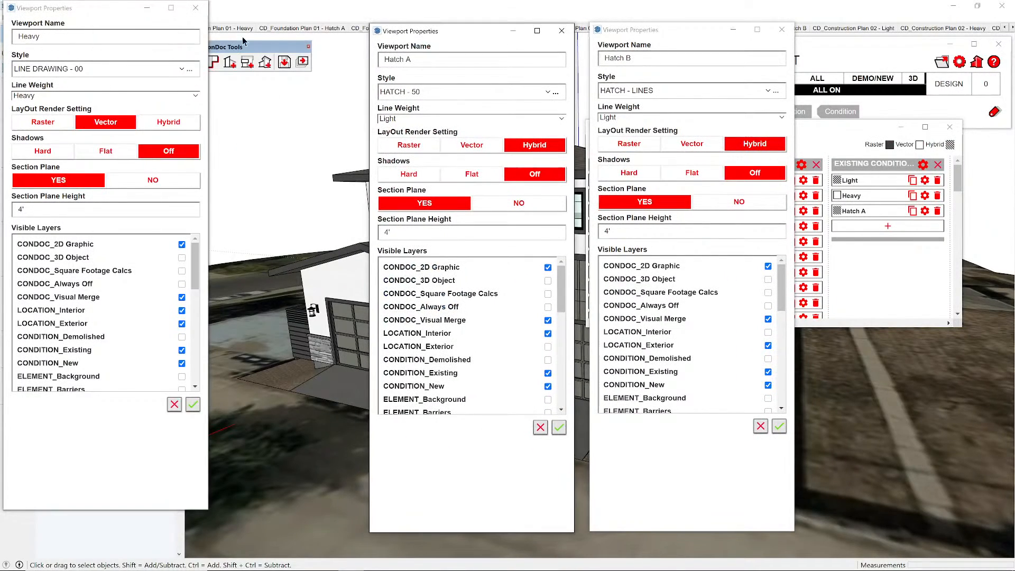
pyautogui.moveTo(52, 12); pyautogui.dragTo(229, 30)
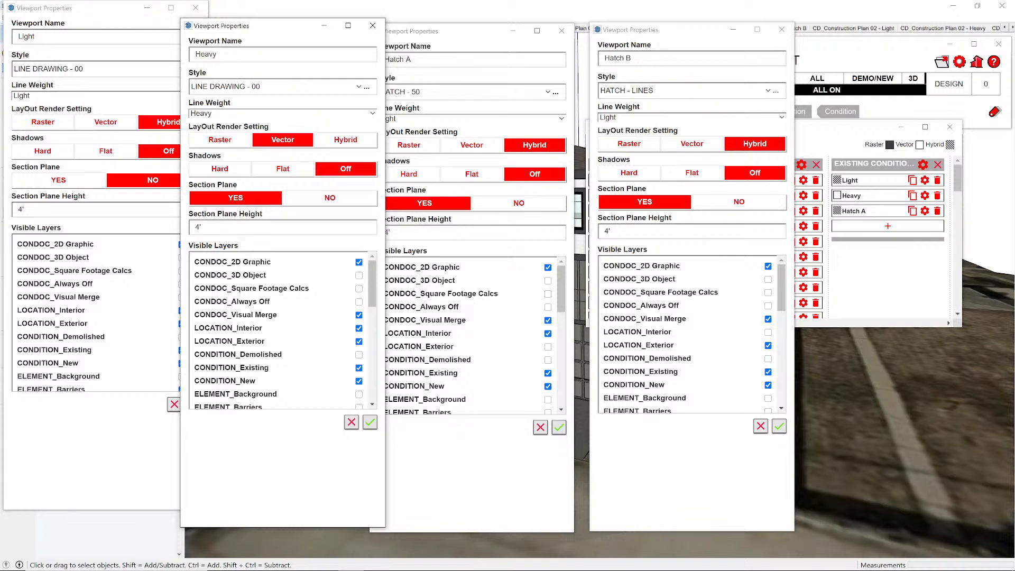
pyautogui.moveTo(624, 35); pyautogui.dragTo(686, 34)
pyautogui.moveTo(513, 30); pyautogui.dragTo(556, 25)
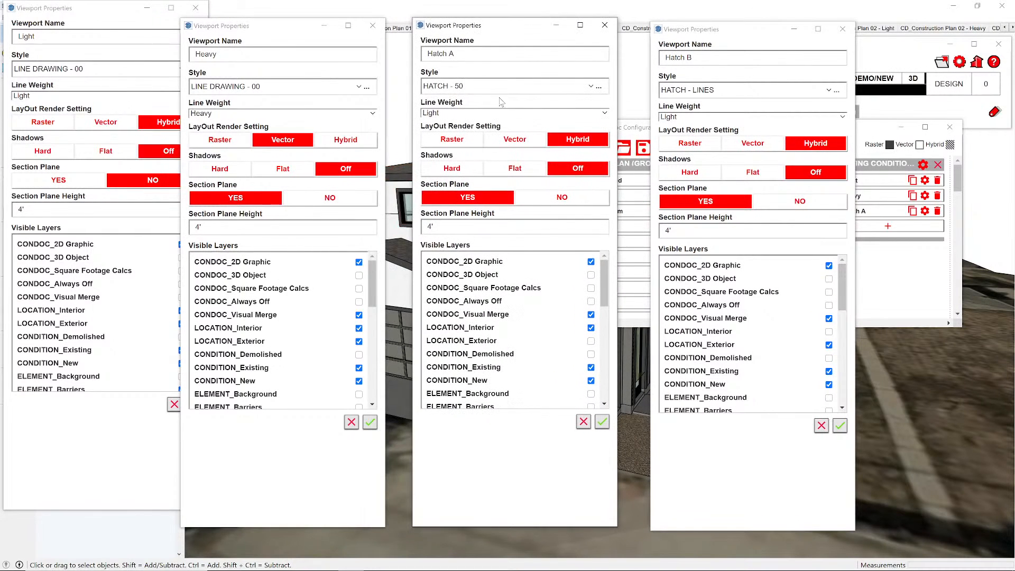
pyautogui.moveTo(249, 27); pyautogui.dragTo(276, 22)
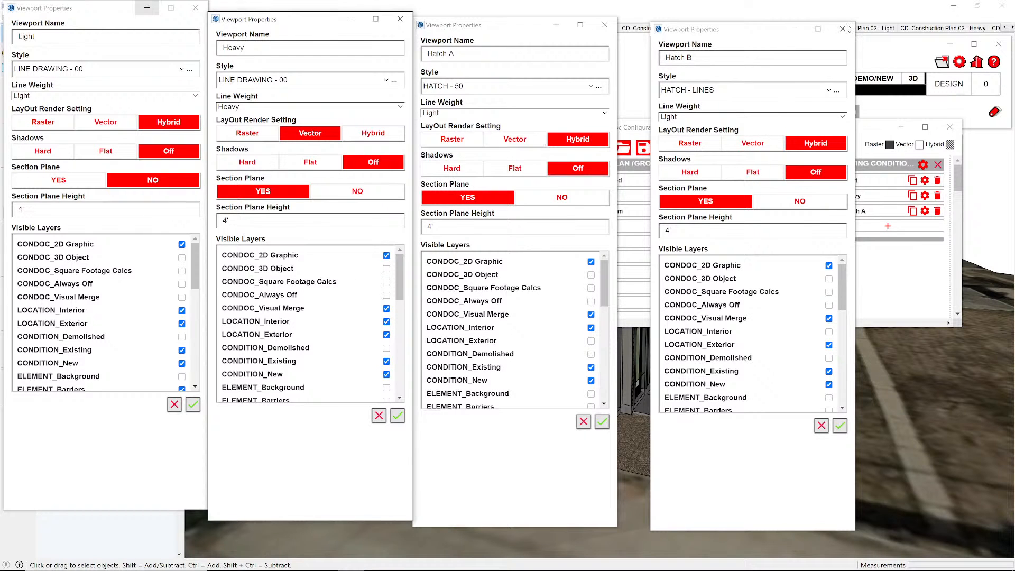
# - Close the four Viewport Properties windows and the ConDoc Configurator
pyautogui.click(843, 29)
pyautogui.click(605, 25)
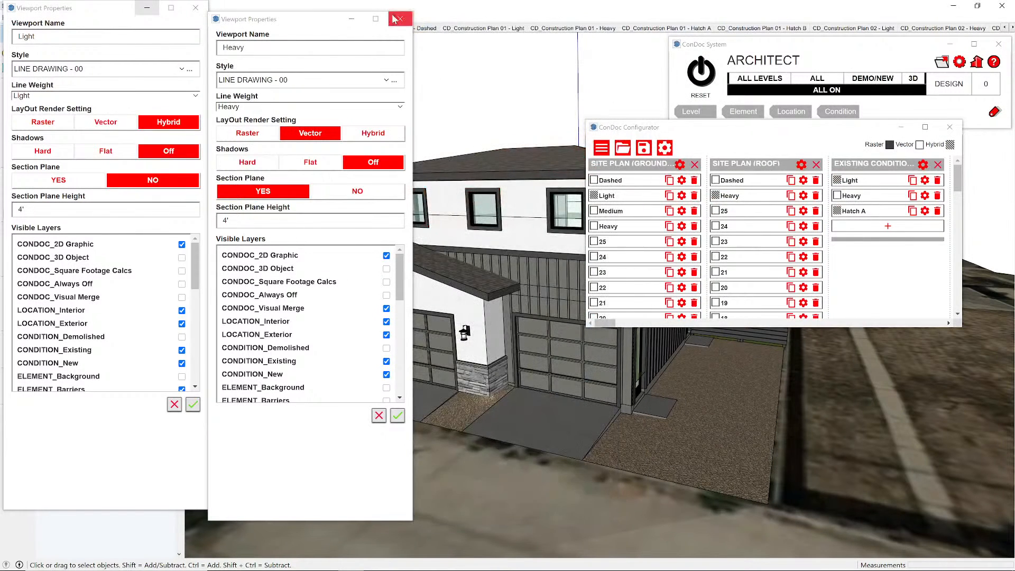
pyautogui.click(401, 19)
pyautogui.click(196, 8)
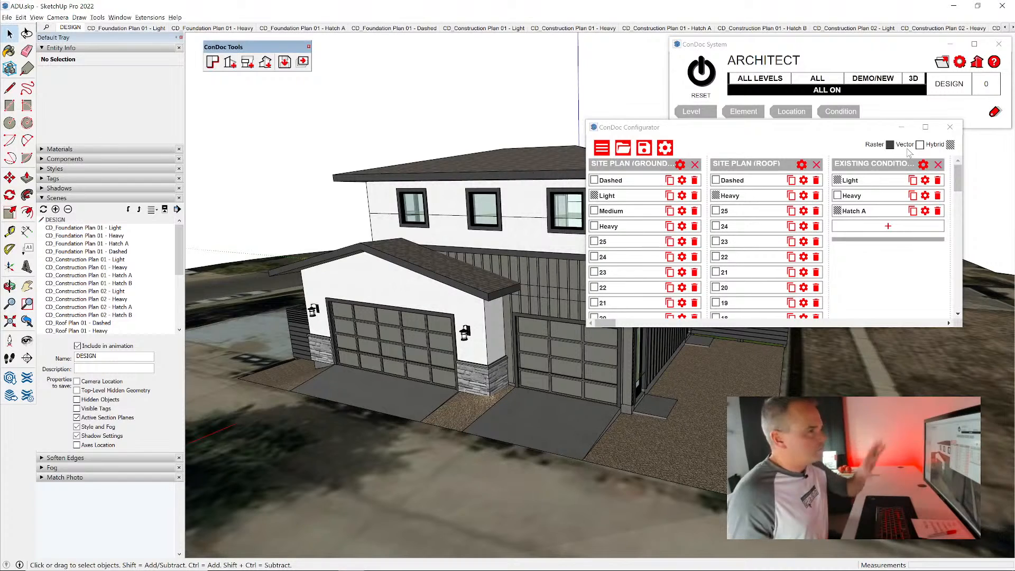
pyautogui.click(949, 128)
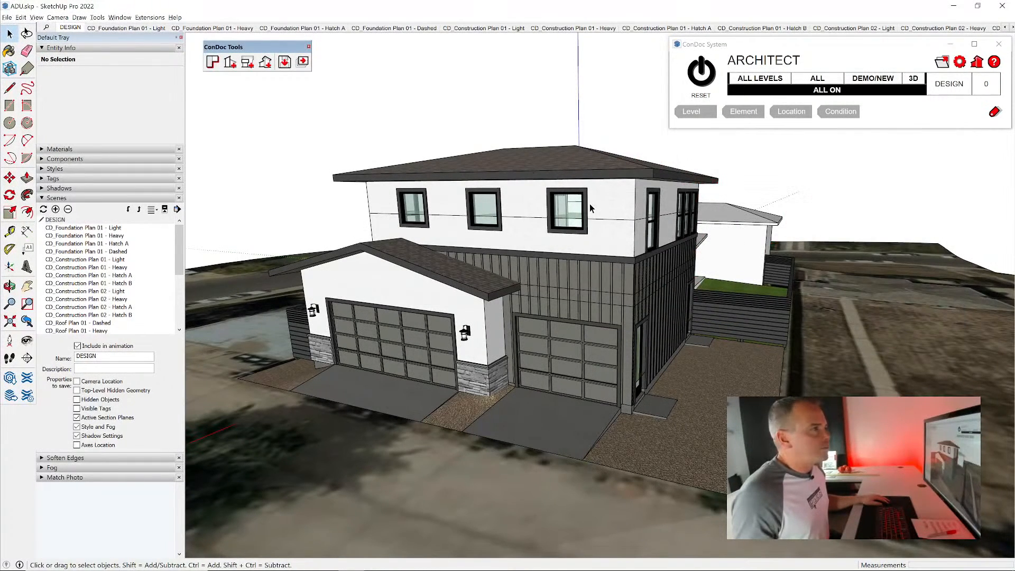
# - Expand the model's Tags list and reset the ConDoc System to load the new layer as a tag
pyautogui.click(66, 180)
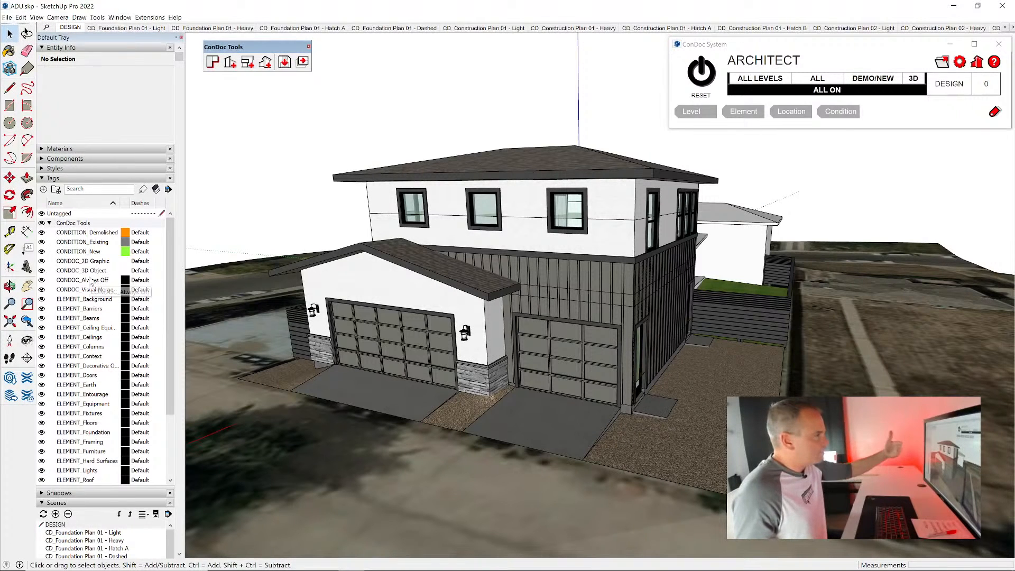
pyautogui.scroll(-2, 92, 282)
pyautogui.scroll(2, 92, 282)
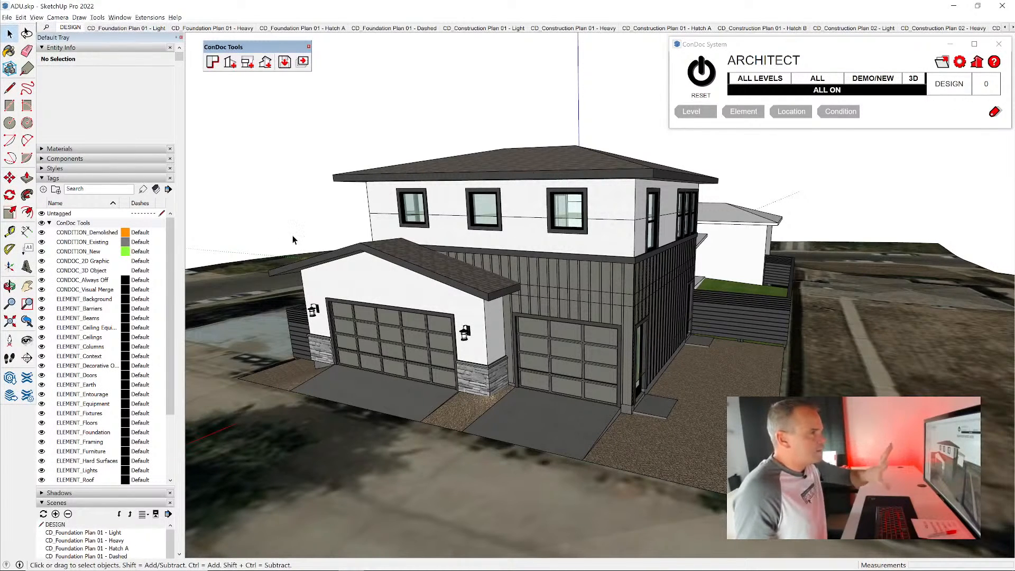
pyautogui.click(702, 74)
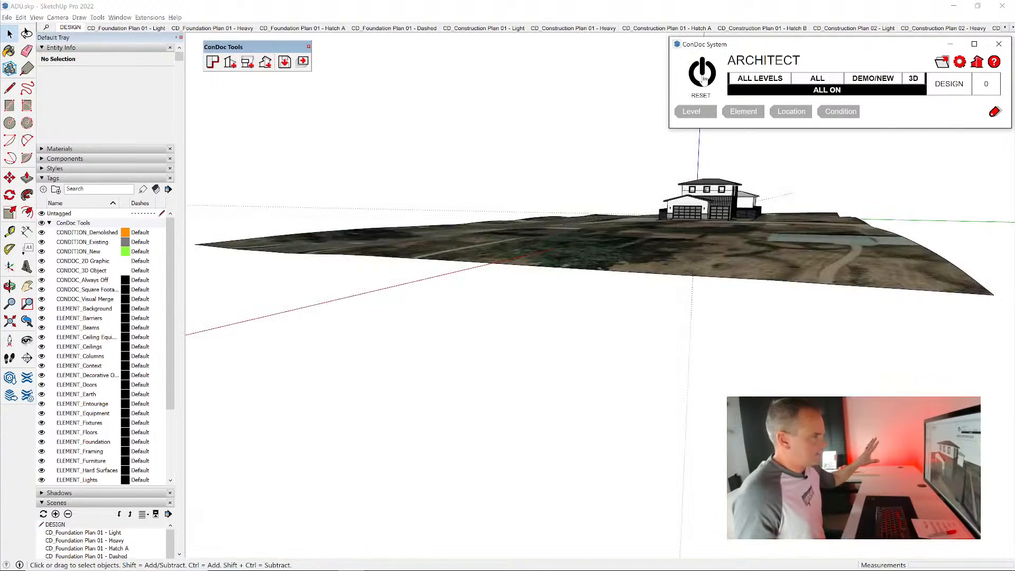
# - Widen the tray to show the full CONDOC_Square Footage Calcs tag name and move the ConDoc Tools toolbar clear of it
pyautogui.click(96, 291)
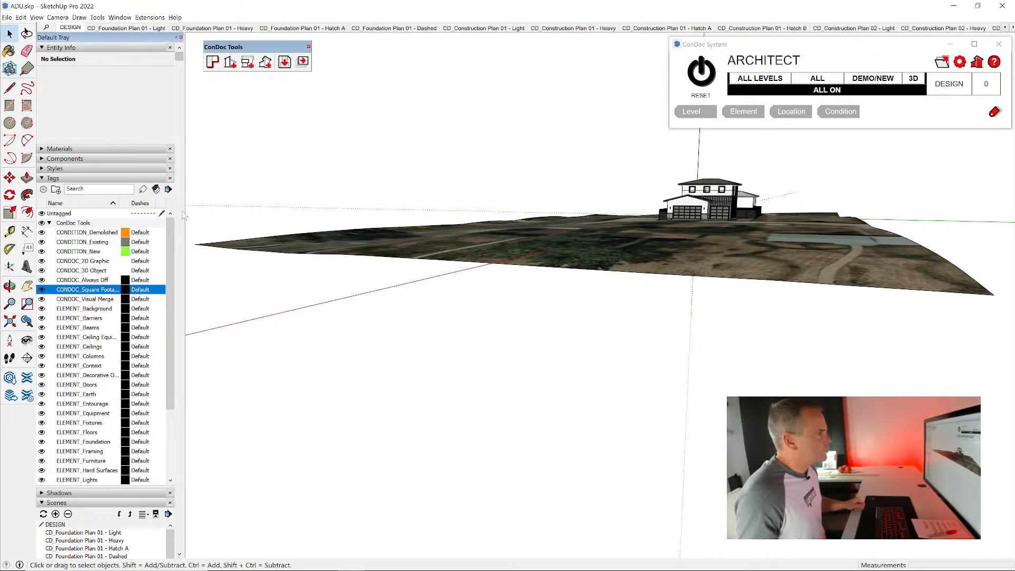
pyautogui.moveTo(185, 212); pyautogui.dragTo(248, 211)
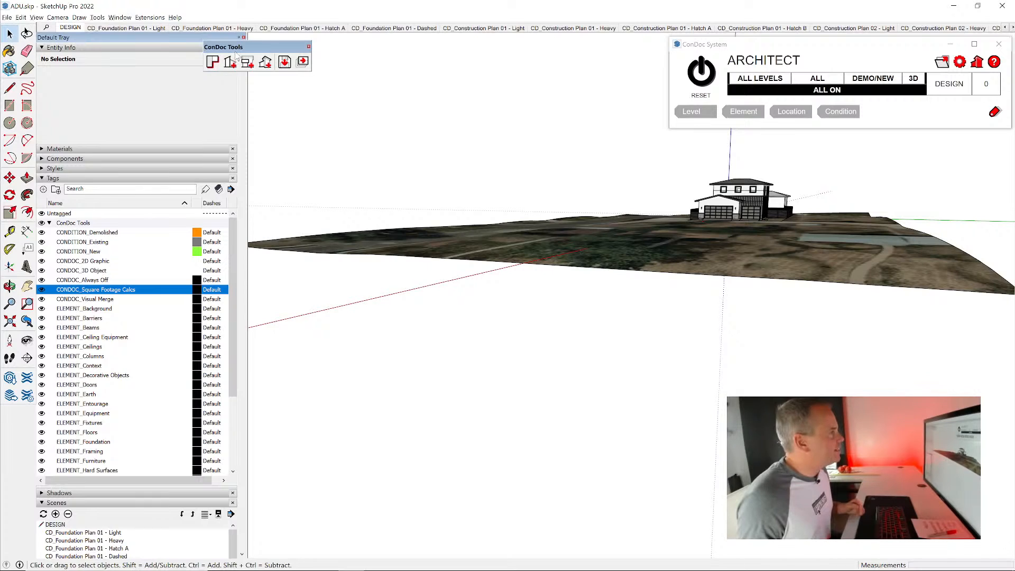
pyautogui.moveTo(243, 47); pyautogui.dragTo(302, 46)
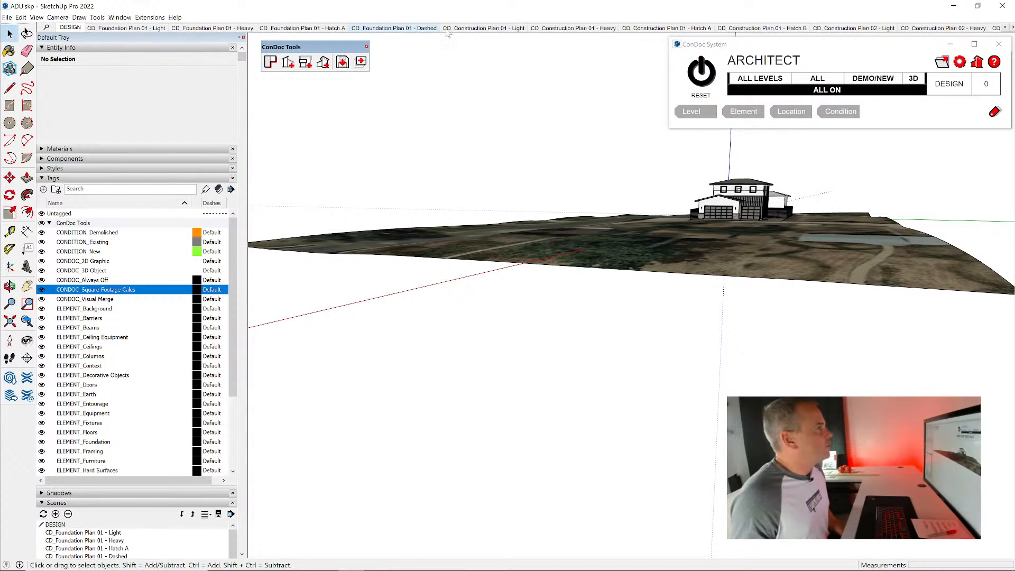
# - Hide the CONDOC_Square Footage Calcs tag in the CD_Construction Plan 01 - Light scene and update that scene
pyautogui.click(592, 31)
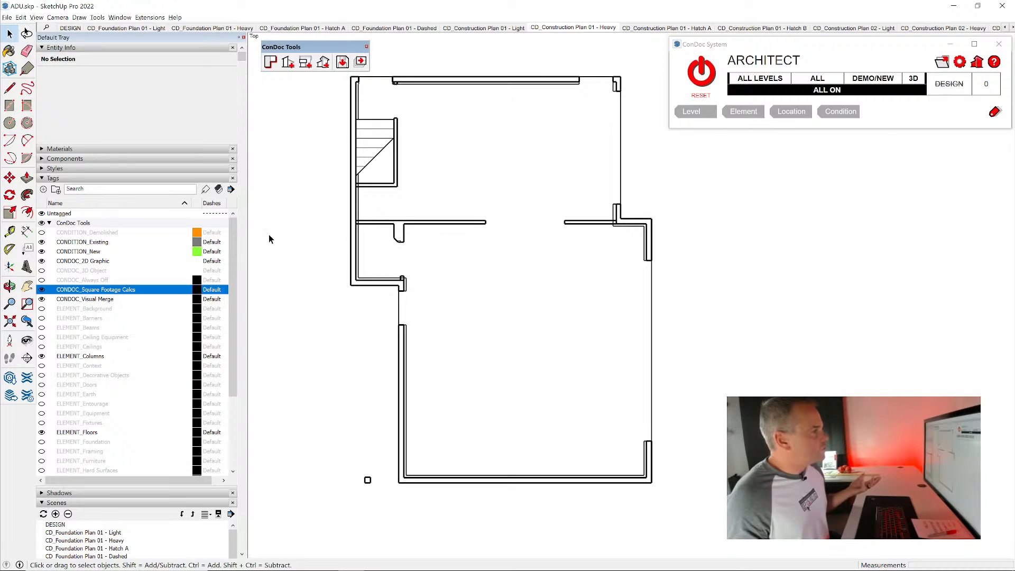
pyautogui.click(493, 28)
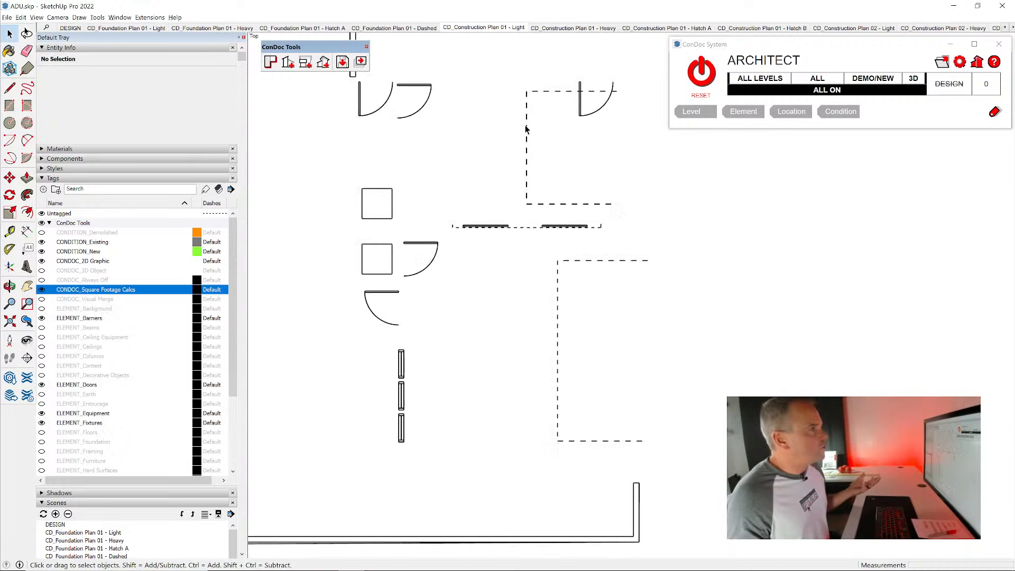
pyautogui.click(42, 289)
pyautogui.rightClick(486, 29)
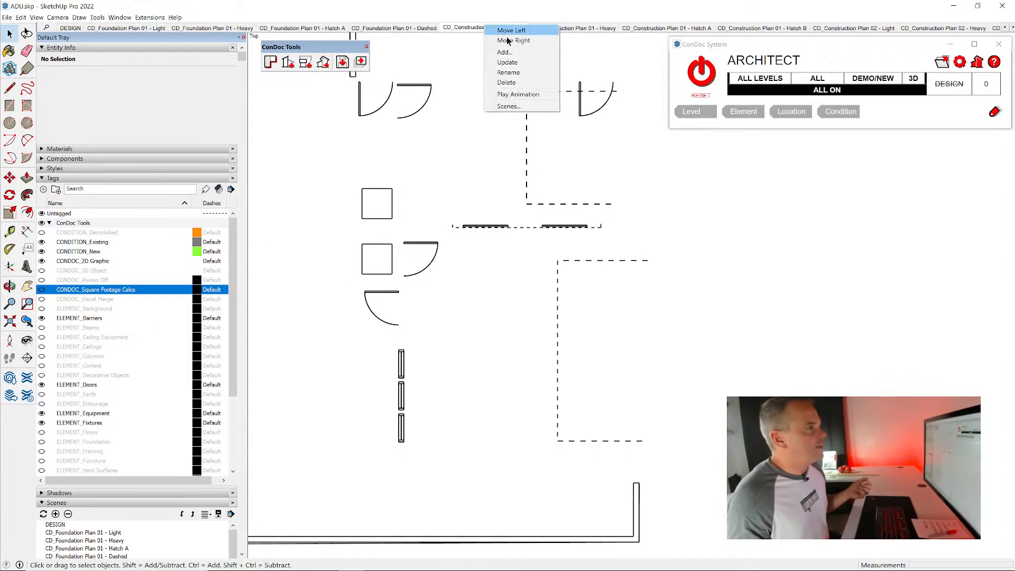
pyautogui.click(525, 59)
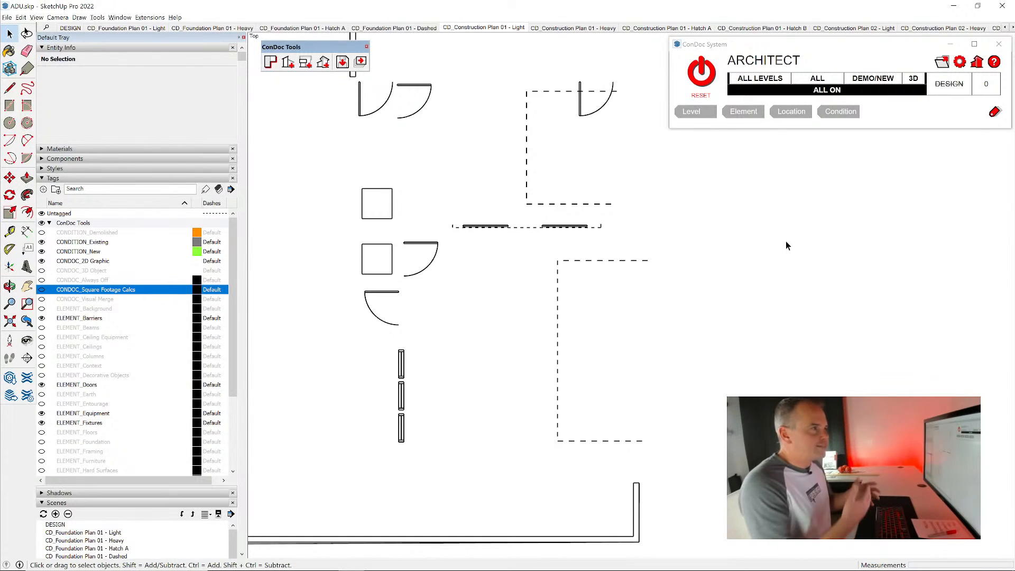
# - Reset the model to the DESIGN view and show only the interior location
pyautogui.click(708, 78)
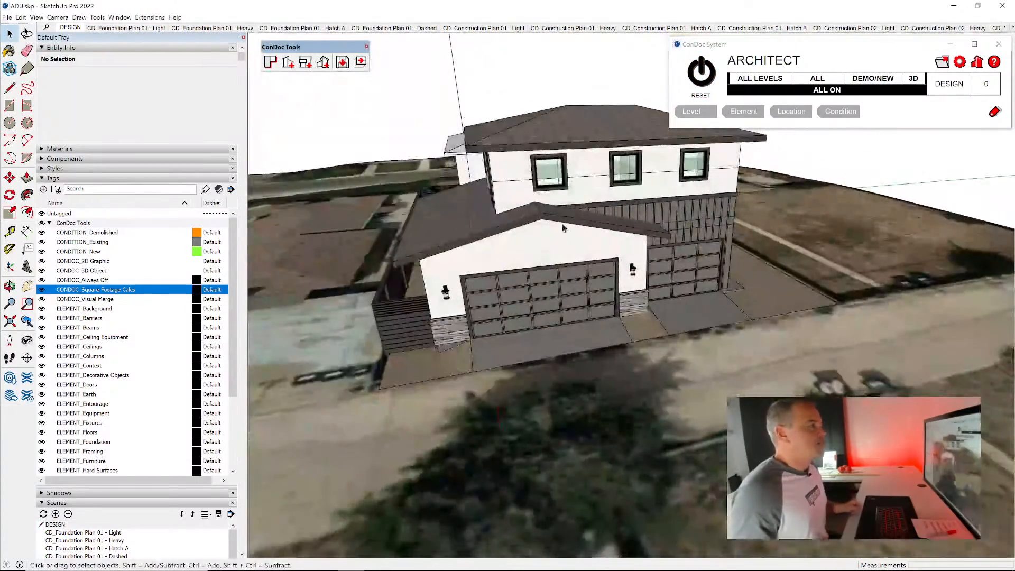
pyautogui.click(817, 78)
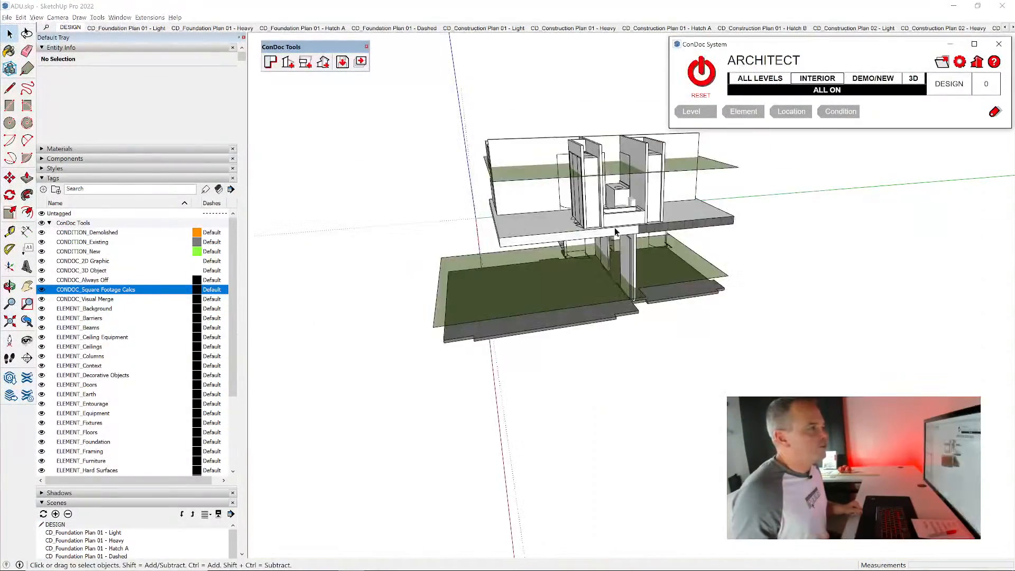
pyautogui.moveTo(614, 228); pyautogui.dragTo(777, 286, button='middle')
pyautogui.press('space')
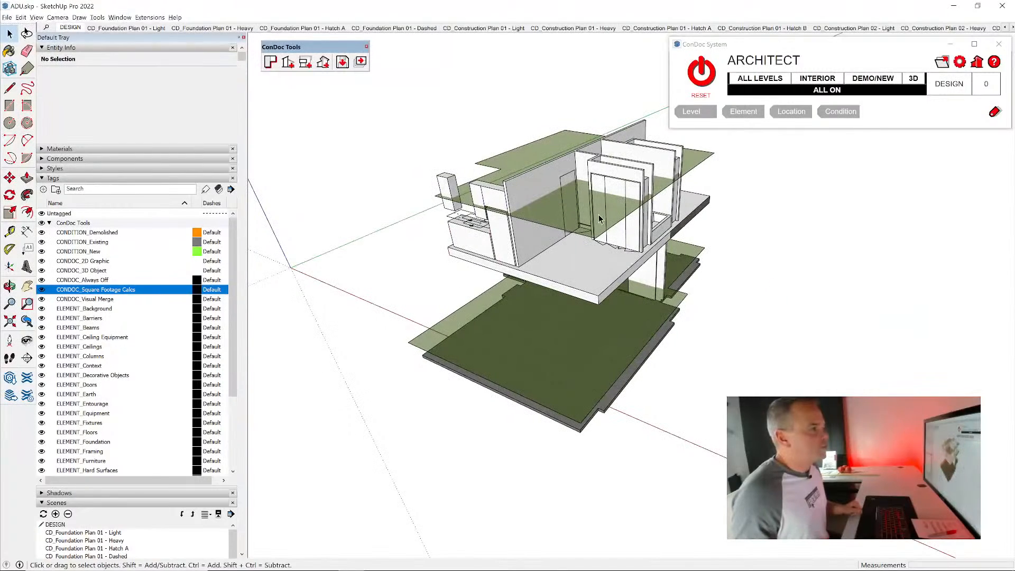
# - Assign the Square Footage Calcs ConDoc tag to both the LEVEL_01 and LEVEL_02 area groups
pyautogui.click(598, 214)
pyautogui.keyDown('shift'); pyautogui.click(631, 326); pyautogui.keyUp('shift')
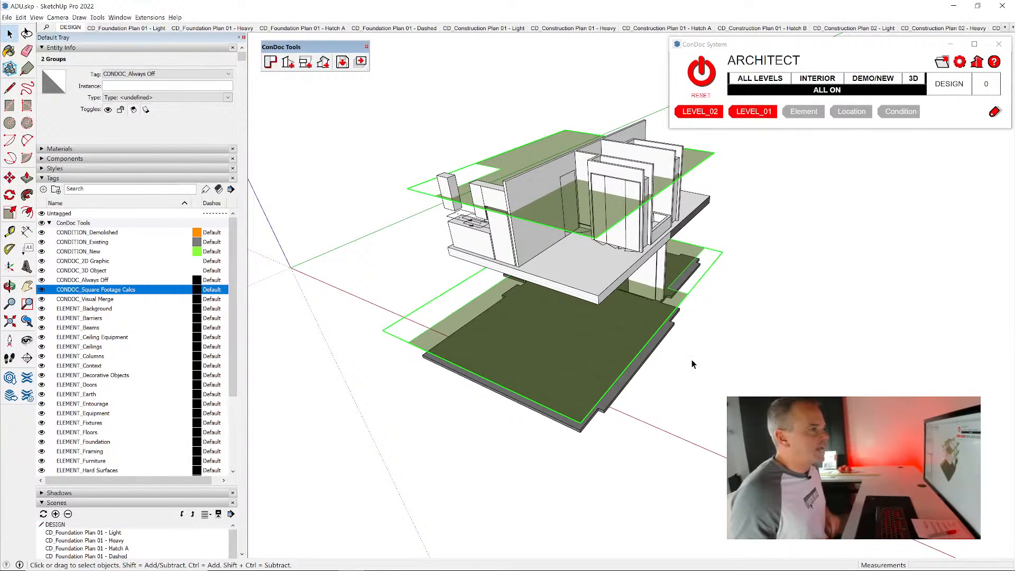
pyautogui.moveTo(691, 360); pyautogui.dragTo(901, 208, button='middle')
pyautogui.click(995, 112)
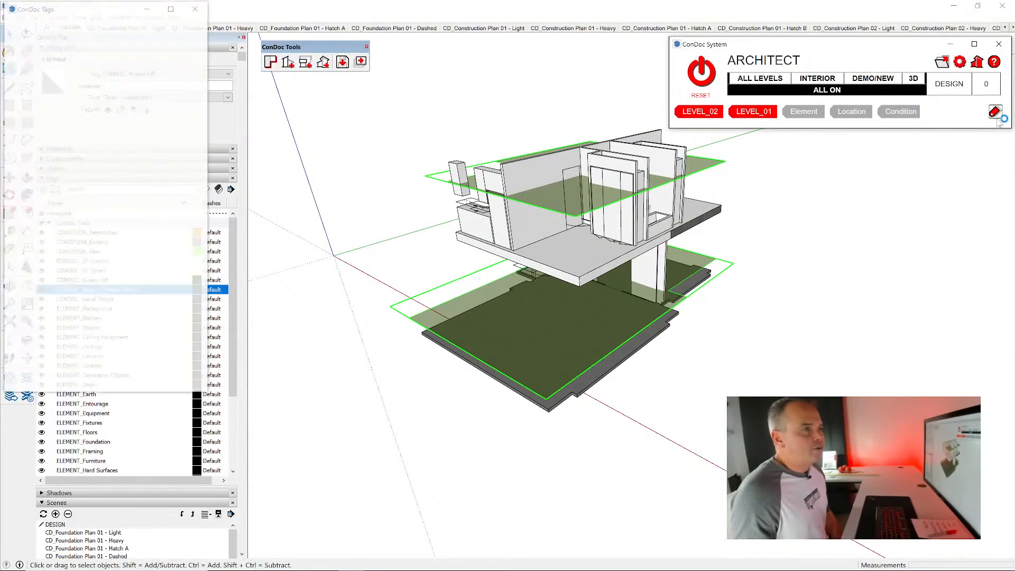
pyautogui.moveTo(79, 18); pyautogui.dragTo(844, 135)
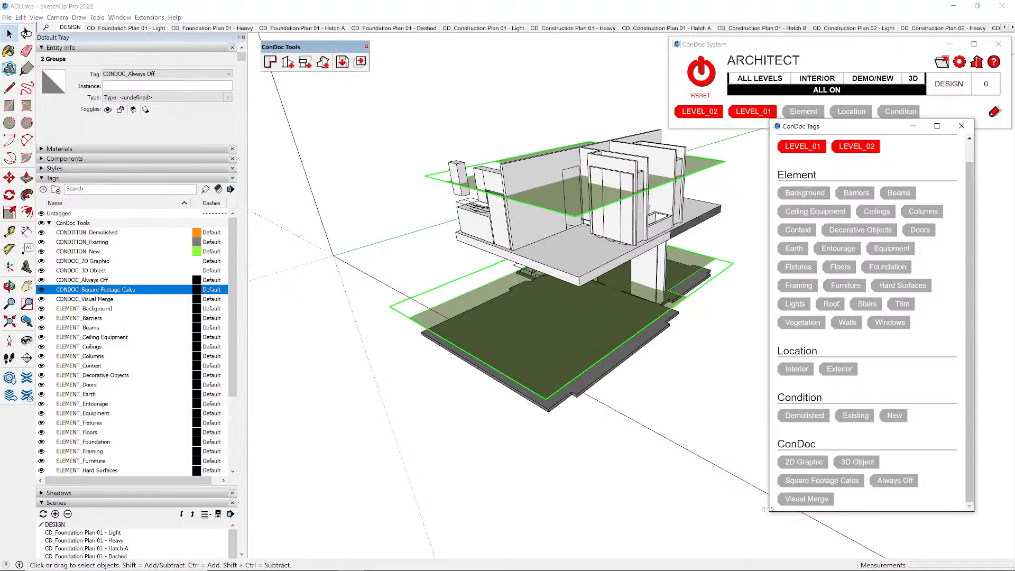
pyautogui.moveTo(768, 514); pyautogui.dragTo(744, 535)
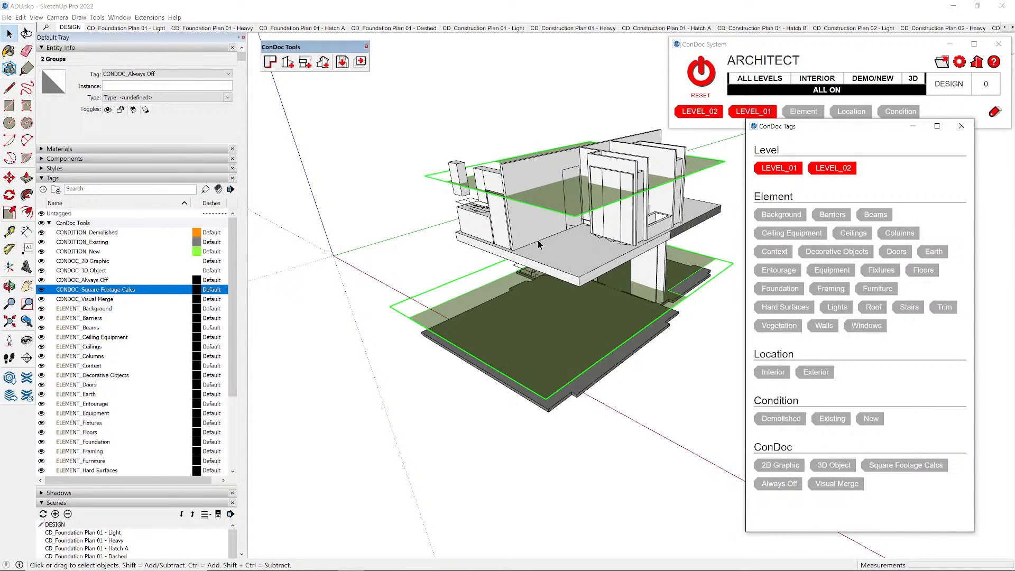
pyautogui.click(909, 475)
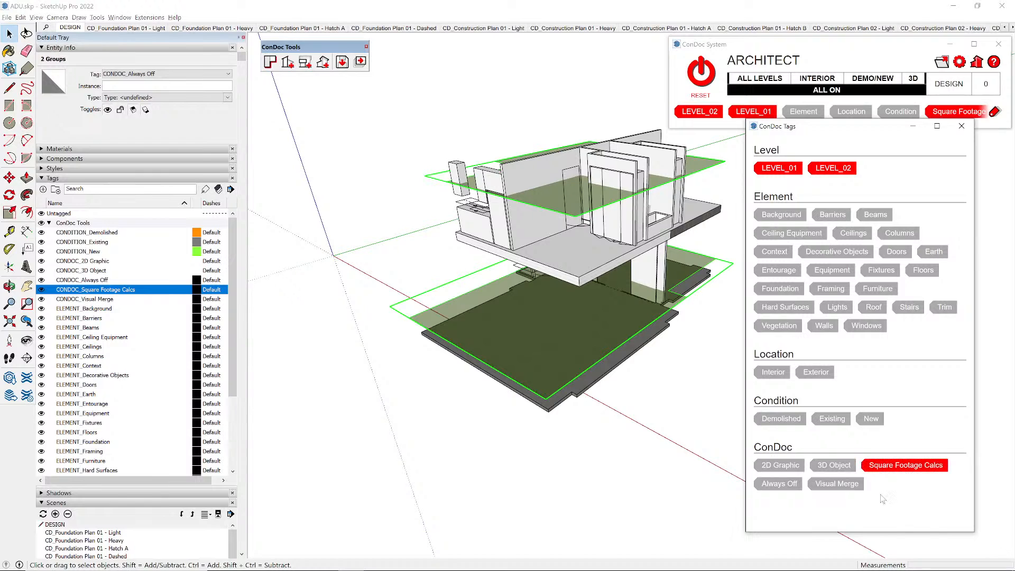
pyautogui.click(617, 430)
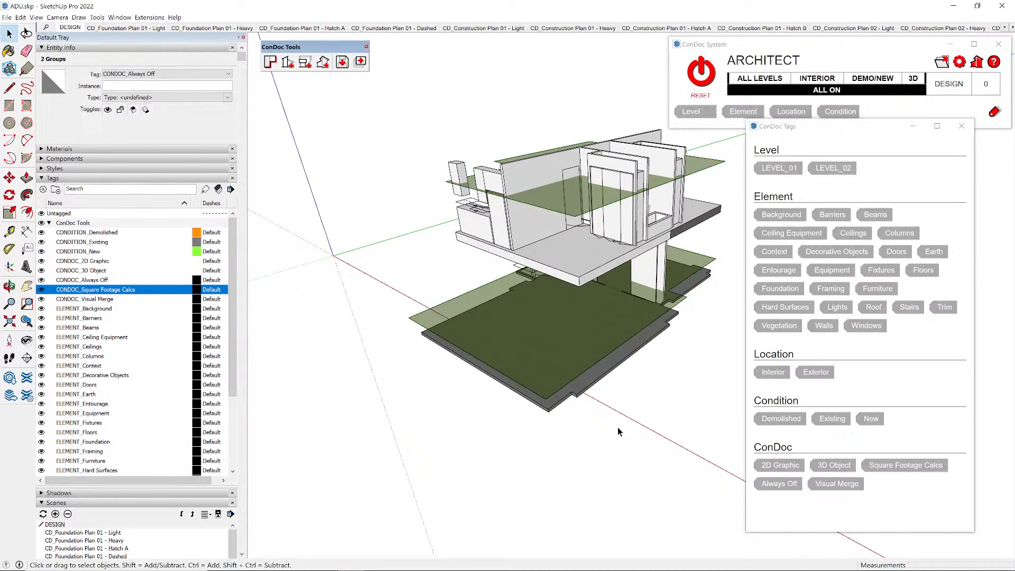
# - Check the ConDoc tags on each area group and toggle the CONDOC_Square Footage Calcs tag off and on to test its visibility control
pyautogui.click(625, 318)
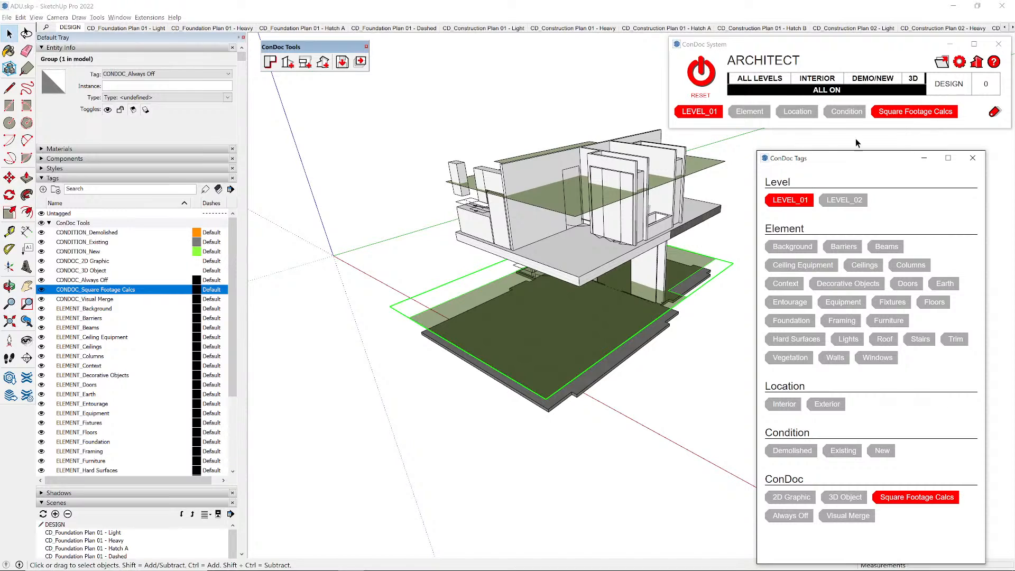
pyautogui.click(590, 201)
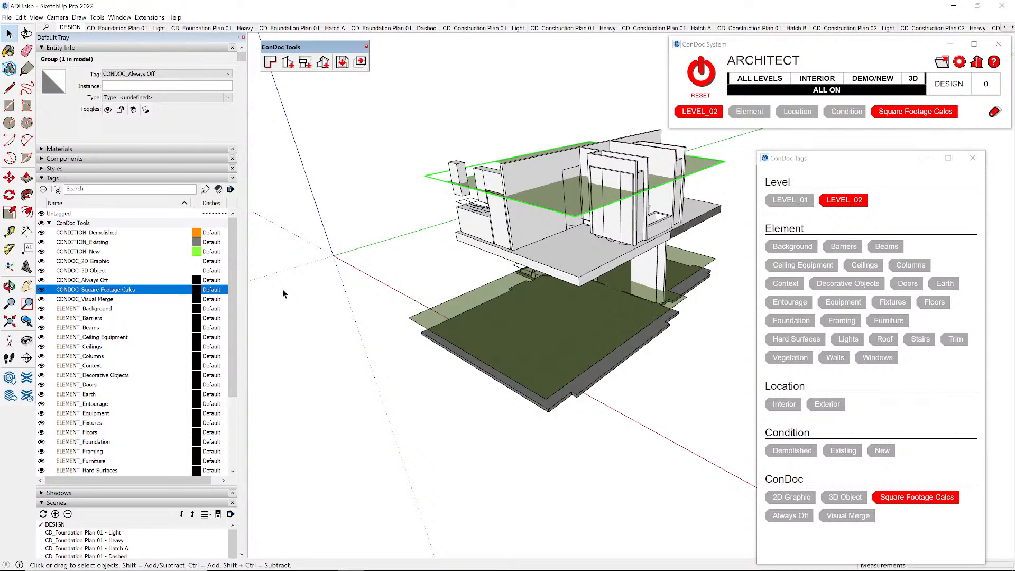
pyautogui.click(41, 289)
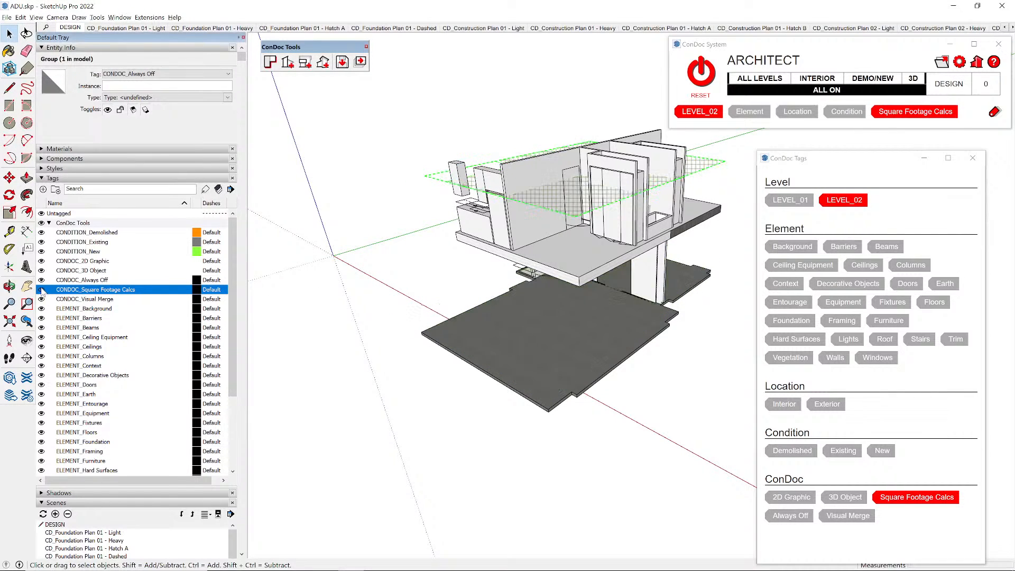
pyautogui.click(42, 290)
pyautogui.click(41, 289)
pyautogui.click(42, 290)
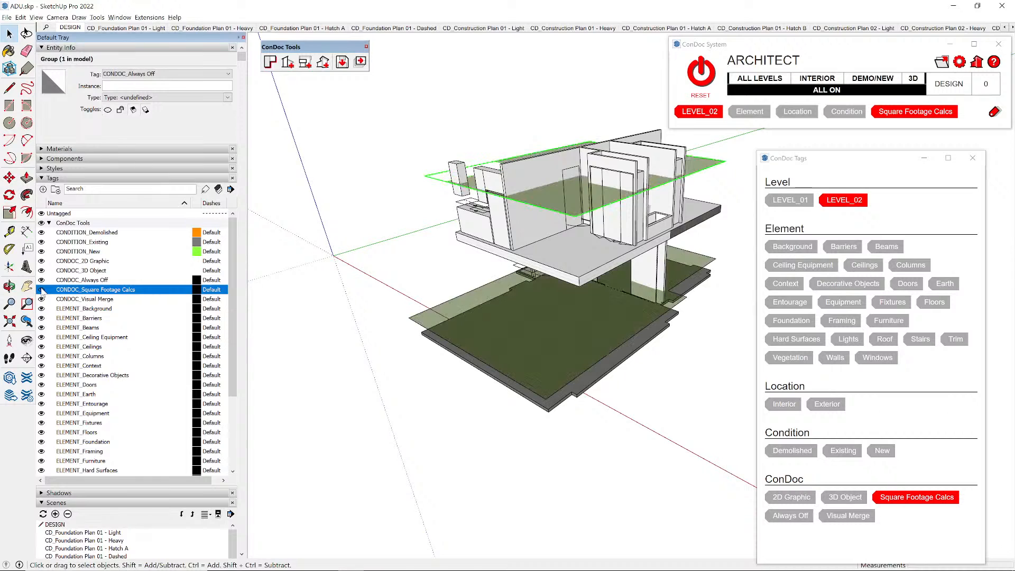
pyautogui.click(471, 124)
pyautogui.scroll(-1, 553, 237)
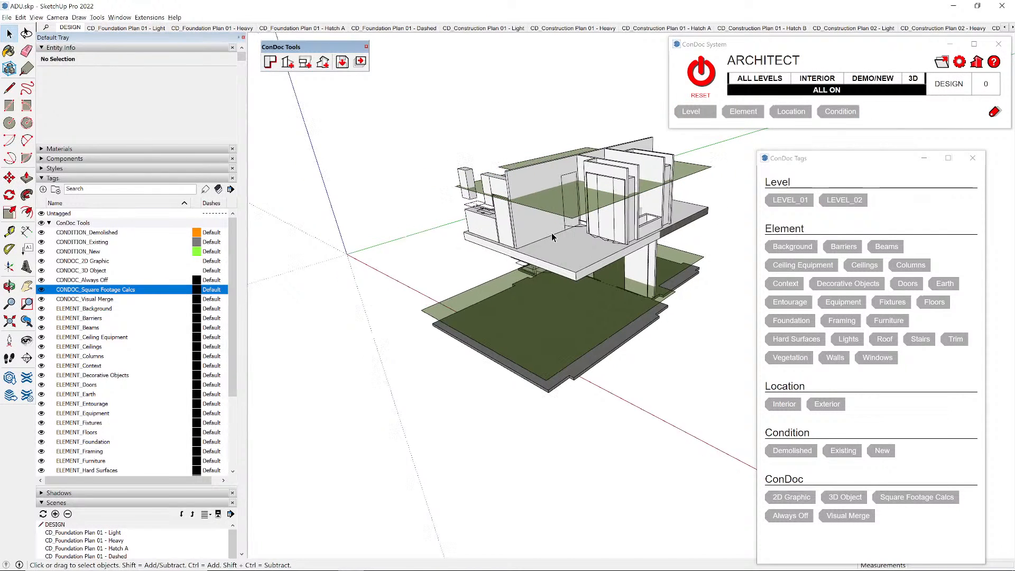
pyautogui.scroll(-1, 553, 237)
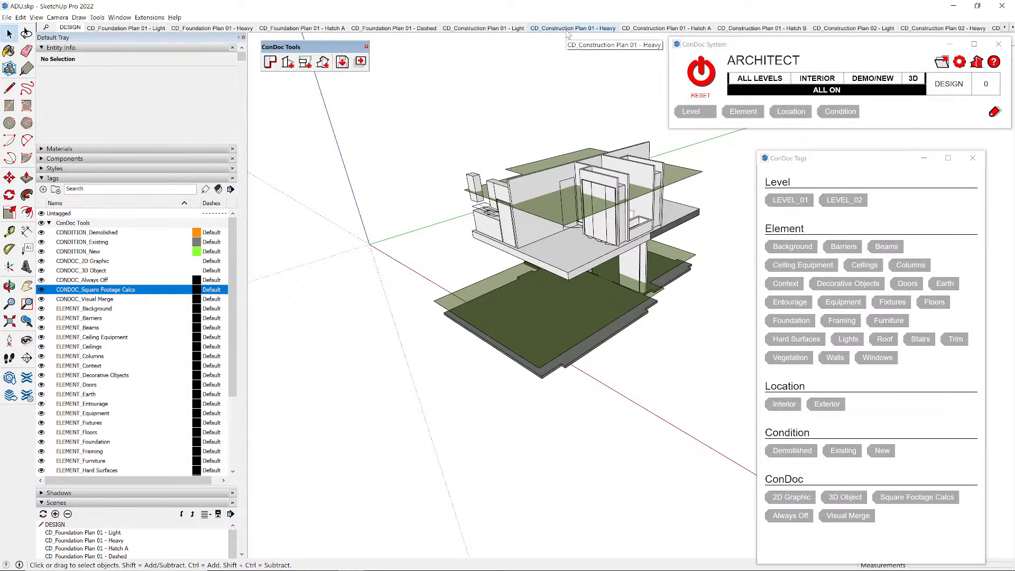
# - Review the Construction Plan 01, Foundation Plan 01 - Dashed and Construction Plan 02 - Heavy scenes for the area groups' visibility
pyautogui.click(567, 32)
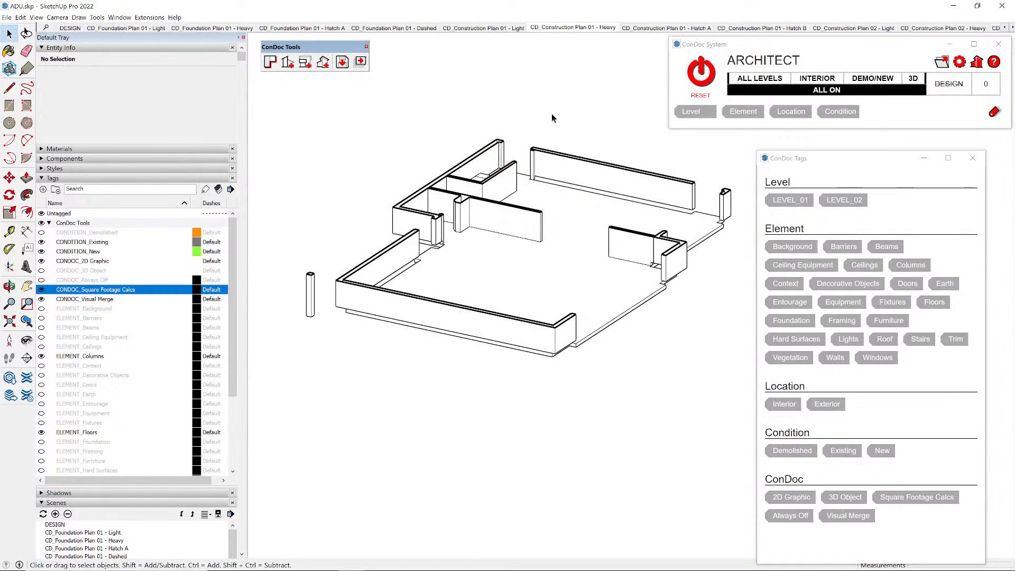
pyautogui.click(489, 32)
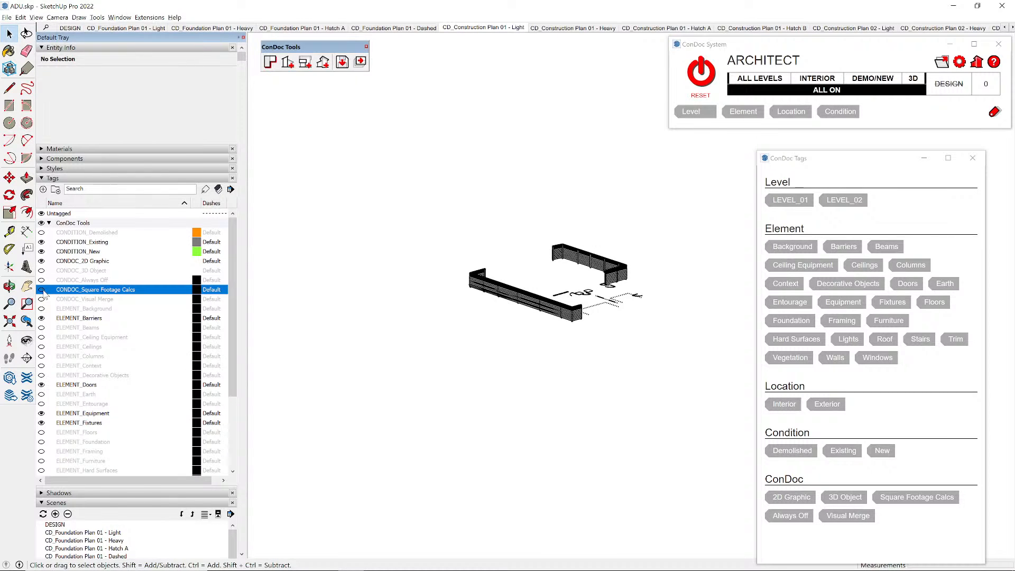
pyautogui.click(394, 28)
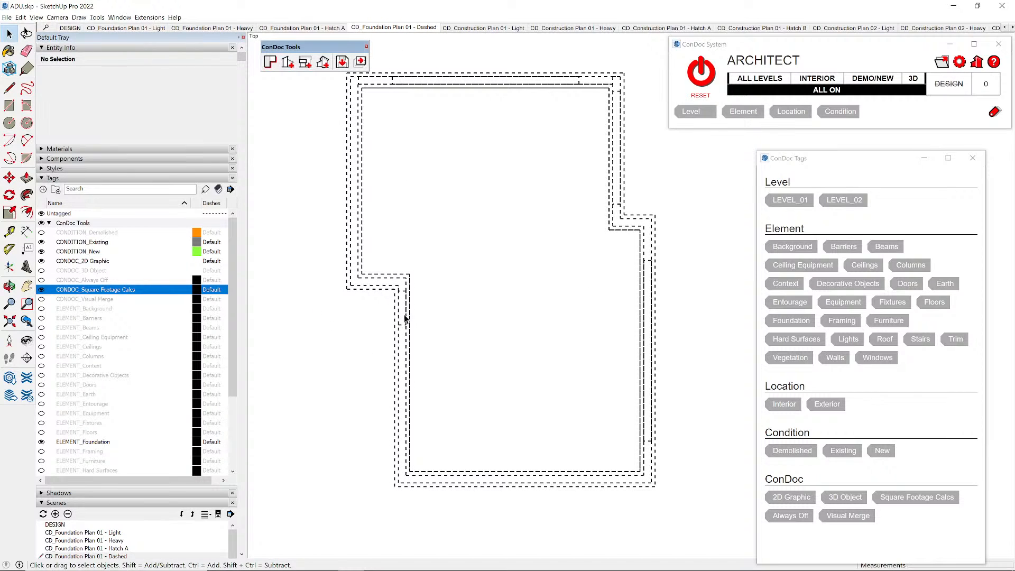
pyautogui.click(606, 28)
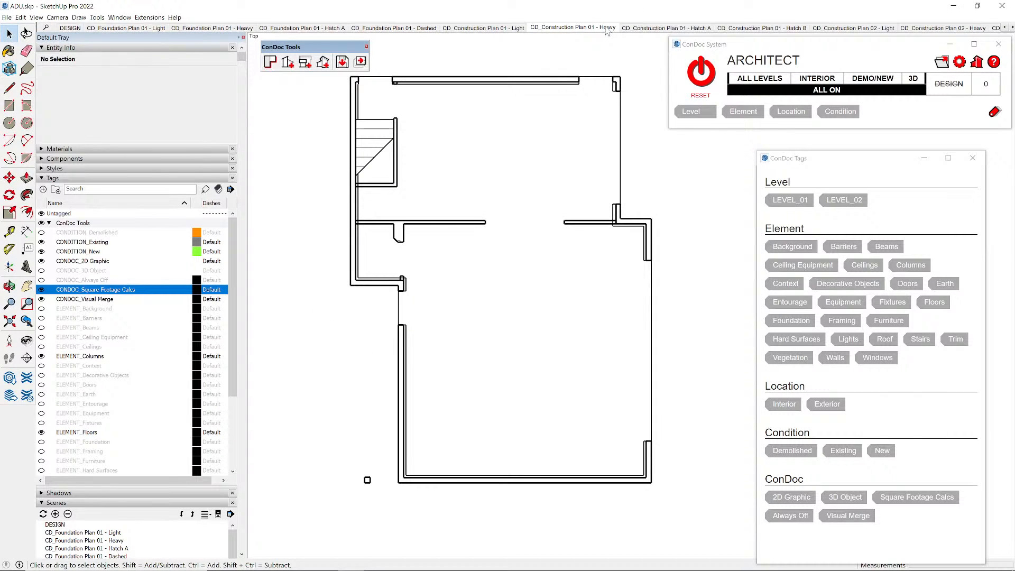
pyautogui.click(672, 29)
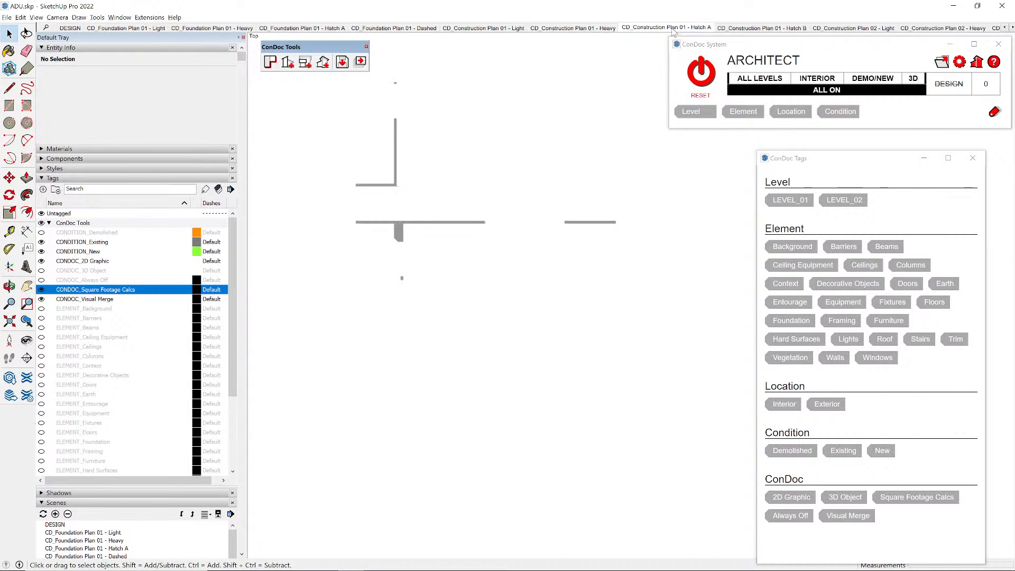
pyautogui.click(608, 28)
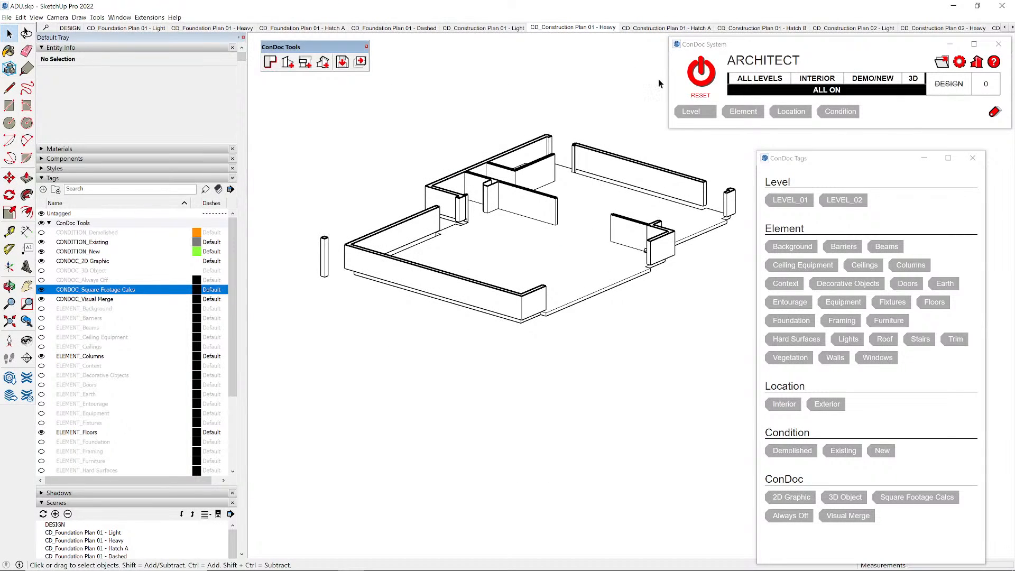
pyautogui.click(941, 31)
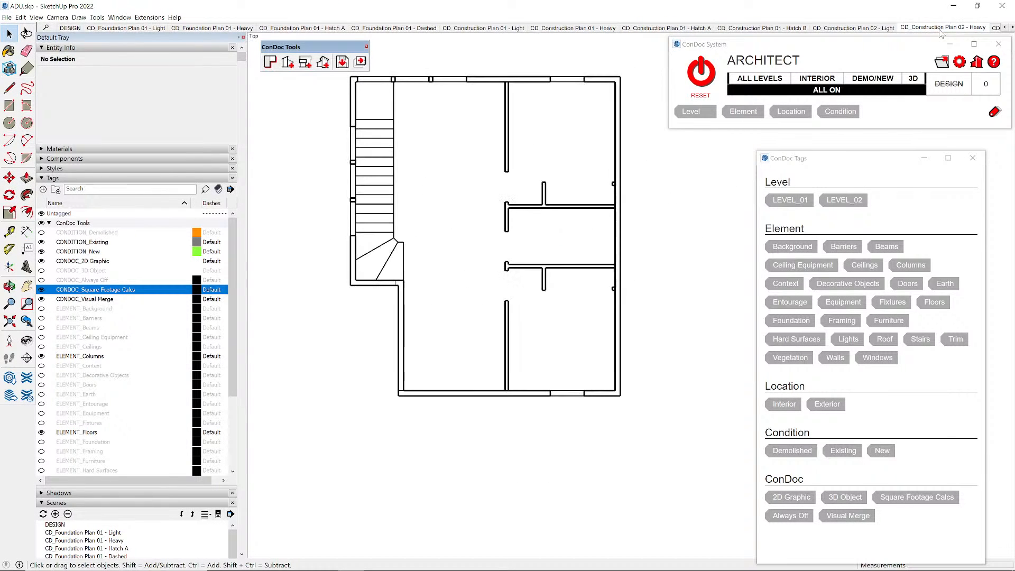
pyautogui.moveTo(585, 309); pyautogui.dragTo(602, 230, button='middle')
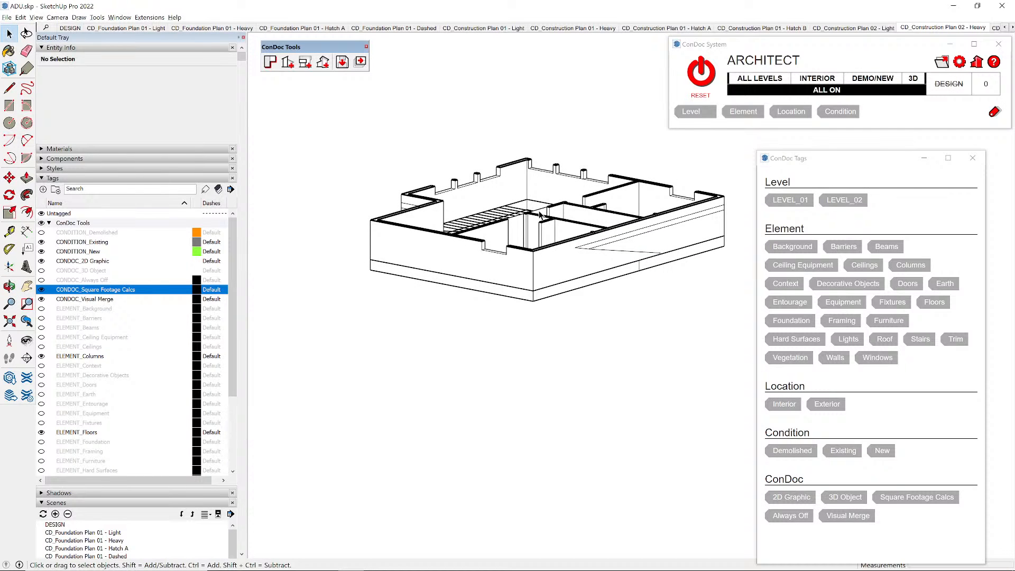
# - Turn off the Section 2 cut and the section plane display around the second-floor plan, and reset the model to the DESIGN view
pyautogui.scroll(-8, 545, 255)
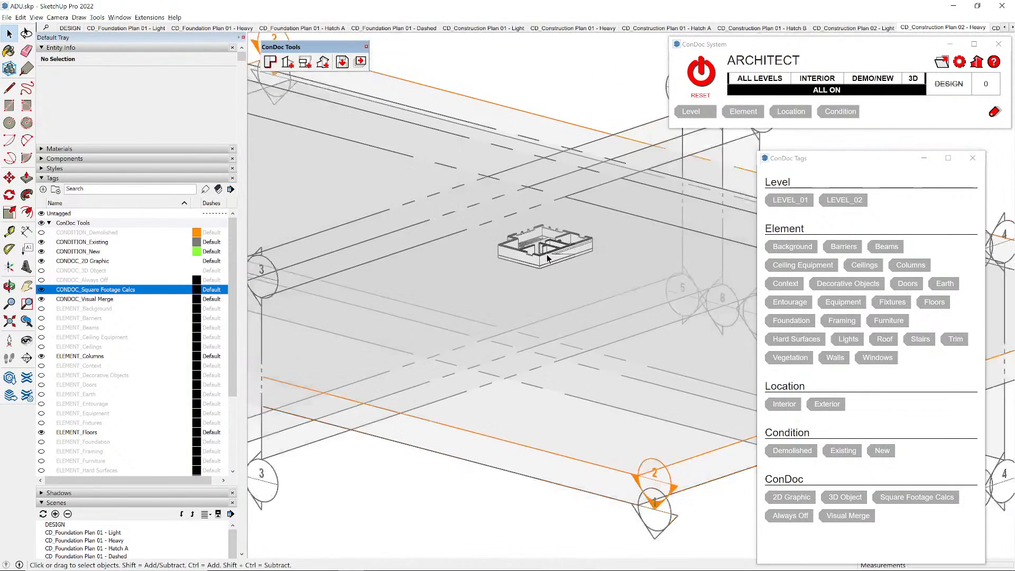
pyautogui.moveTo(547, 255); pyautogui.dragTo(544, 303, button='middle')
pyautogui.click(585, 349)
pyautogui.scroll(6, 547, 255)
pyautogui.scroll(-3, 543, 304)
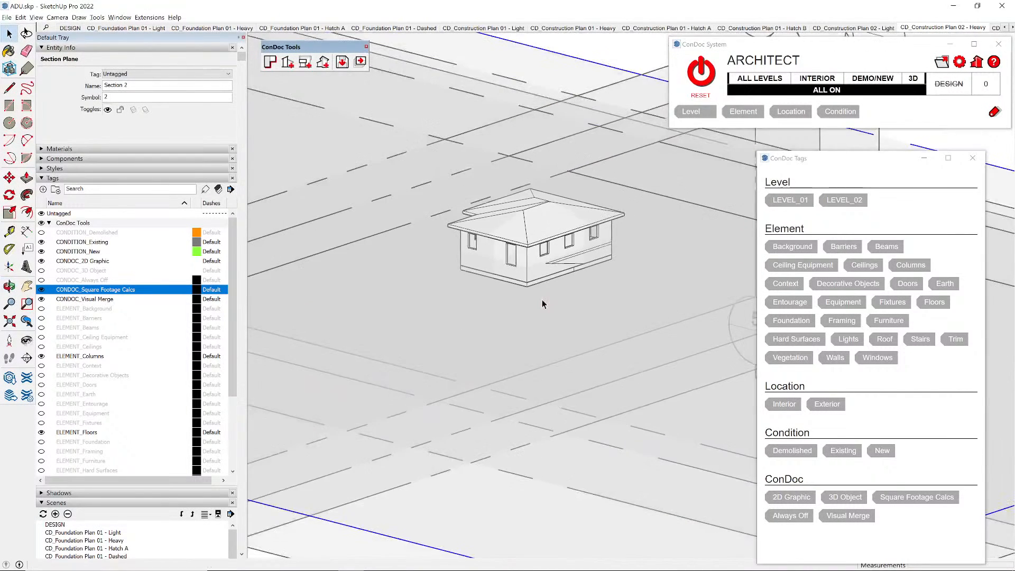
pyautogui.scroll(1, 559, 250)
pyautogui.hotkey('shift', 's')
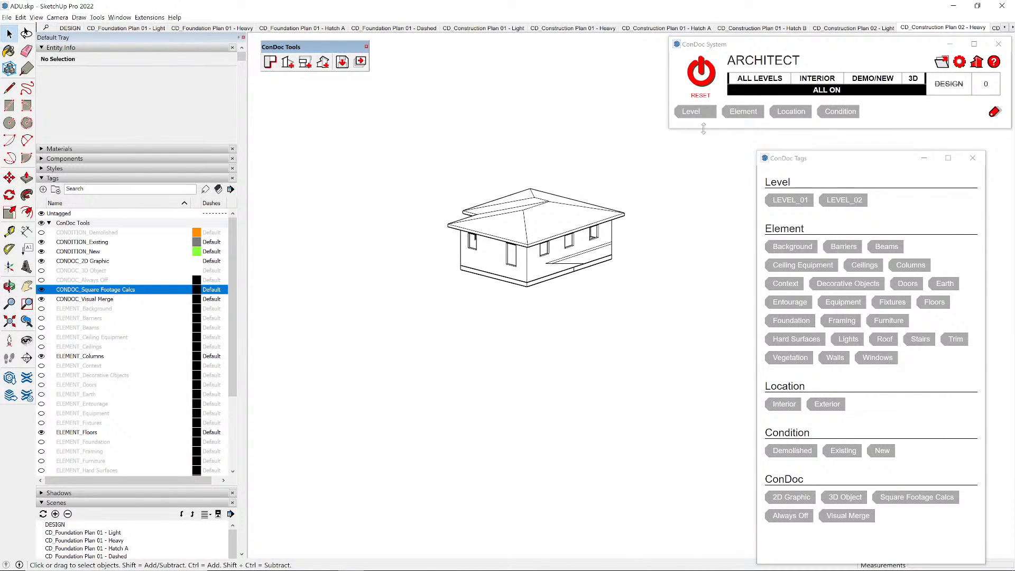
pyautogui.click(703, 78)
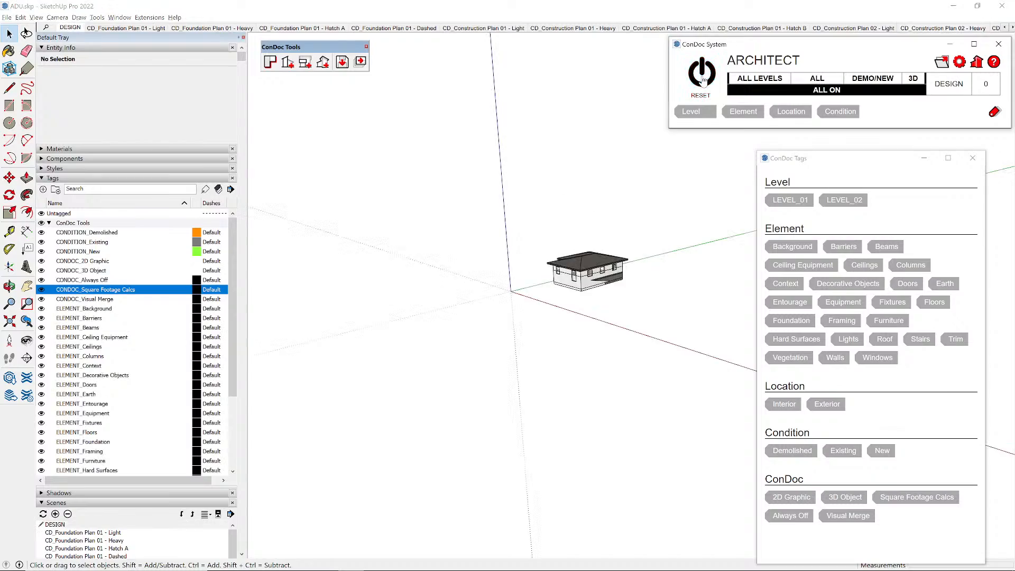
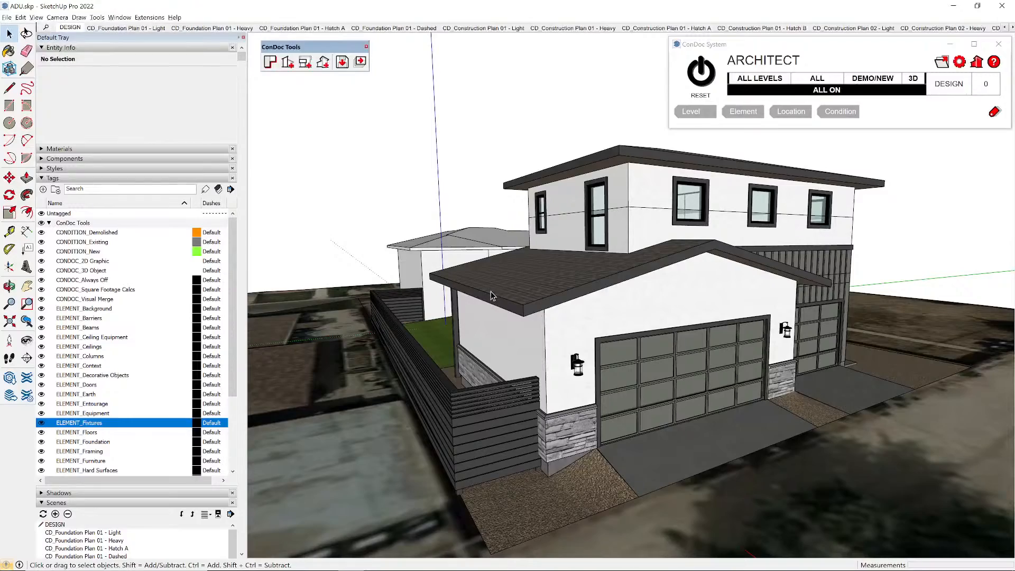
# - Place a section cut through the garage parallel to its front doors and generate a CAD Section drawing from it
pyautogui.moveTo(913, 274); pyautogui.dragTo(406, 349, button='middle')
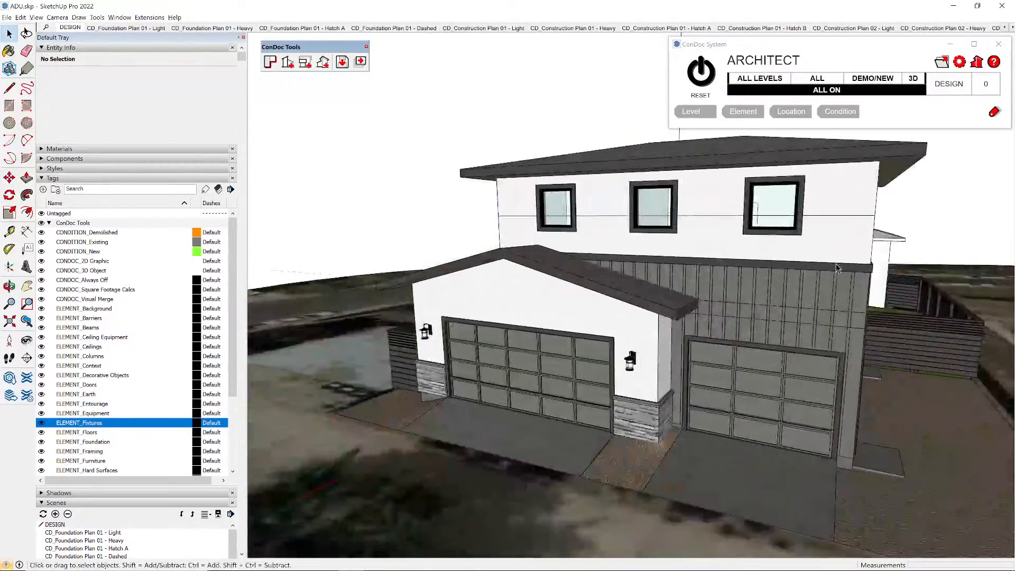
pyautogui.moveTo(933, 339); pyautogui.dragTo(561, 323, button='middle')
pyautogui.moveTo(352, 376); pyautogui.dragTo(455, 397, button='middle')
pyautogui.scroll(3, 381, 407)
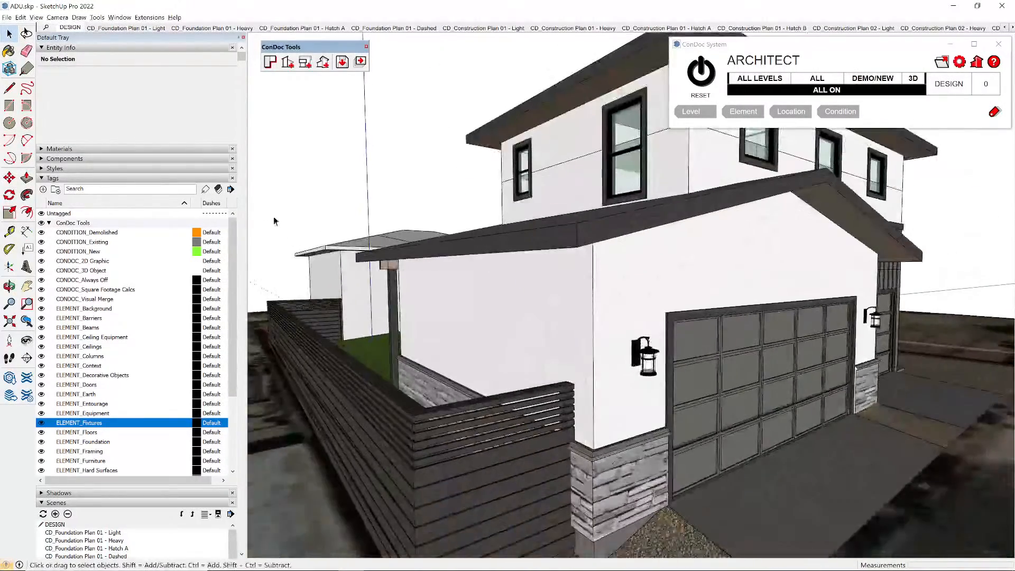
pyautogui.click(287, 62)
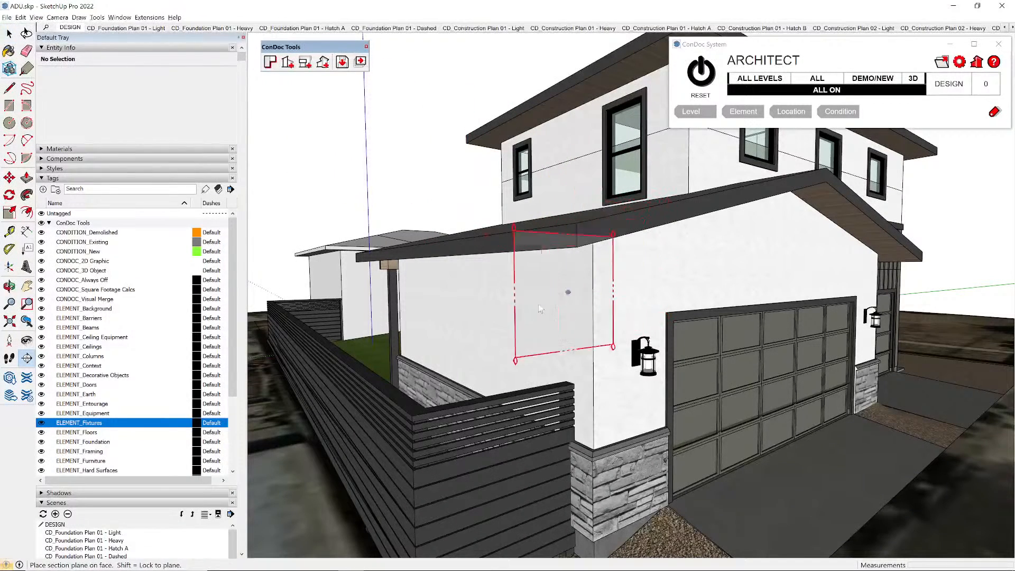
pyautogui.click(504, 312)
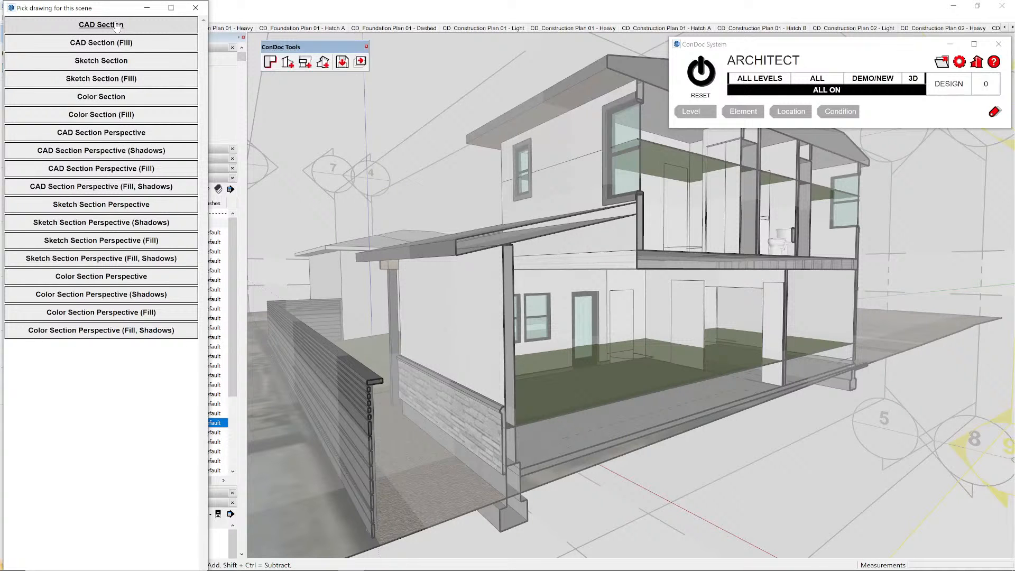
pyautogui.click(117, 25)
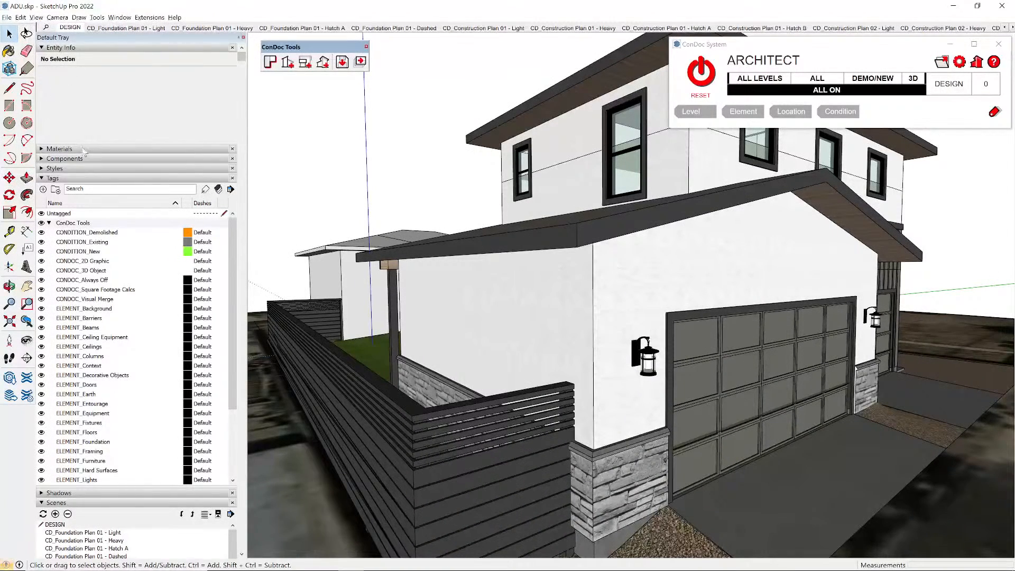
# - Open the CD_CAD Section AA - Foreground scene and examine the garage roof eave, exterior wall and footing
pyautogui.click(53, 179)
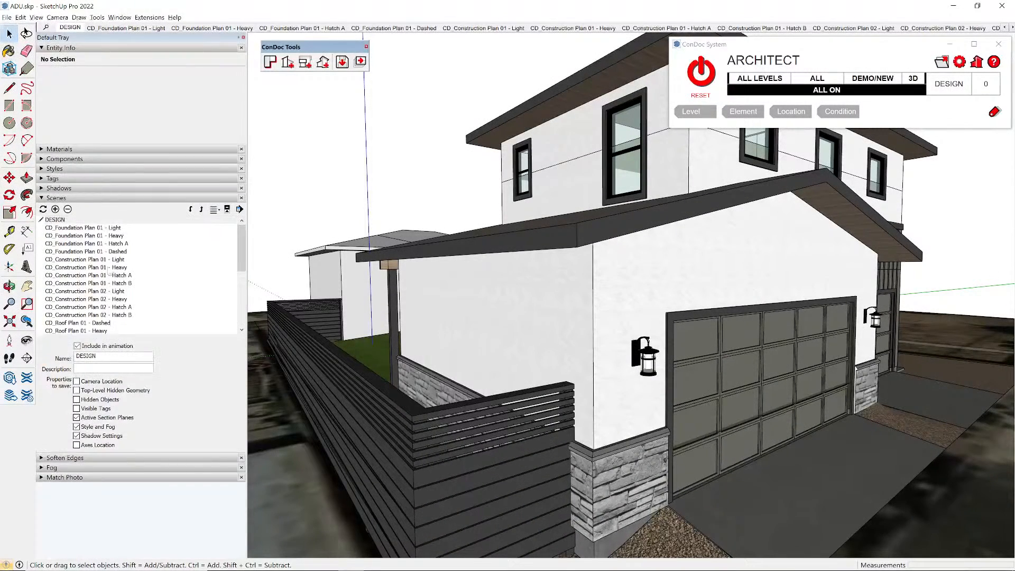
pyautogui.scroll(-10, 118, 296)
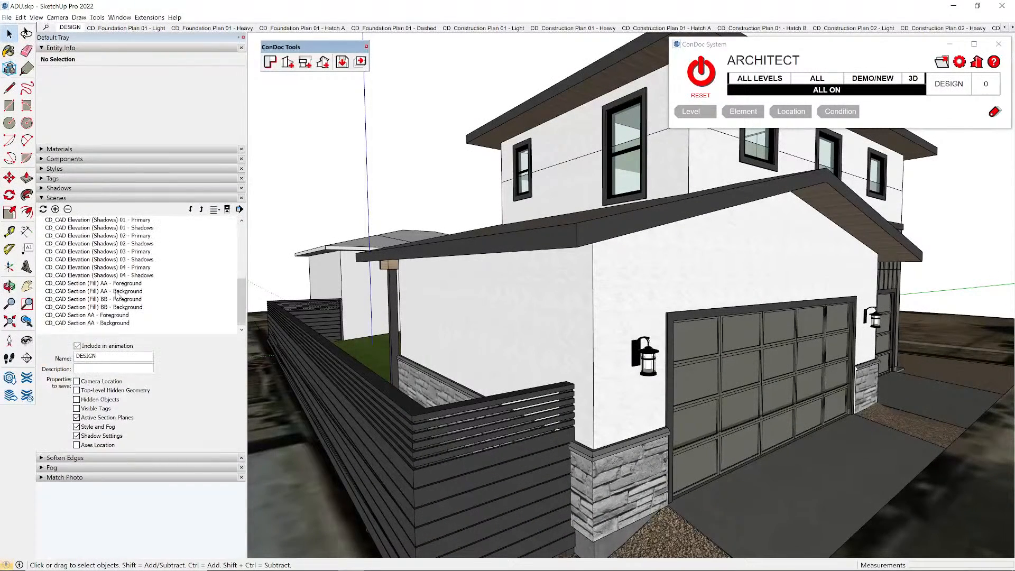
pyautogui.doubleClick(95, 315)
pyautogui.scroll(6, 768, 274)
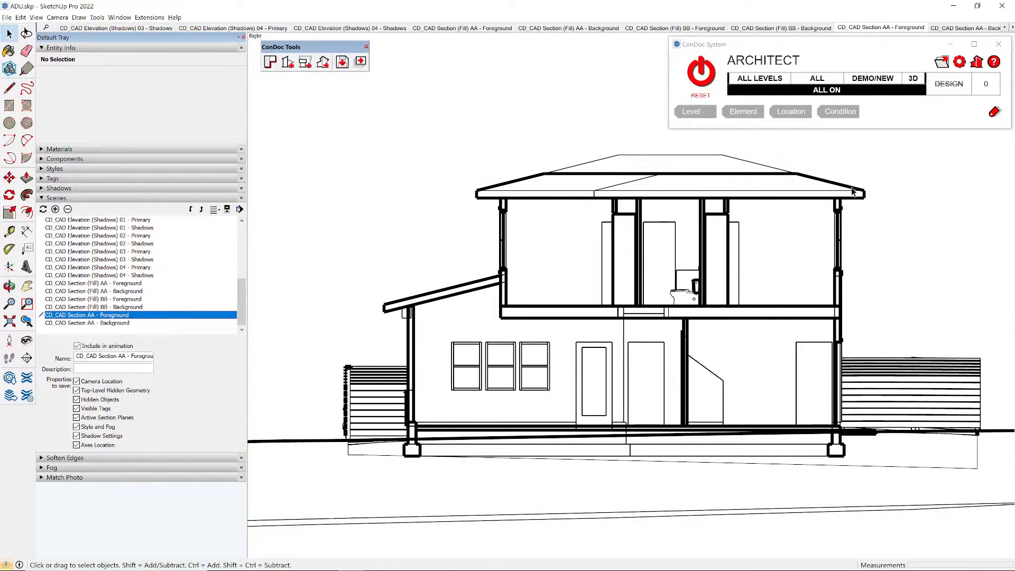
pyautogui.scroll(2, 394, 357)
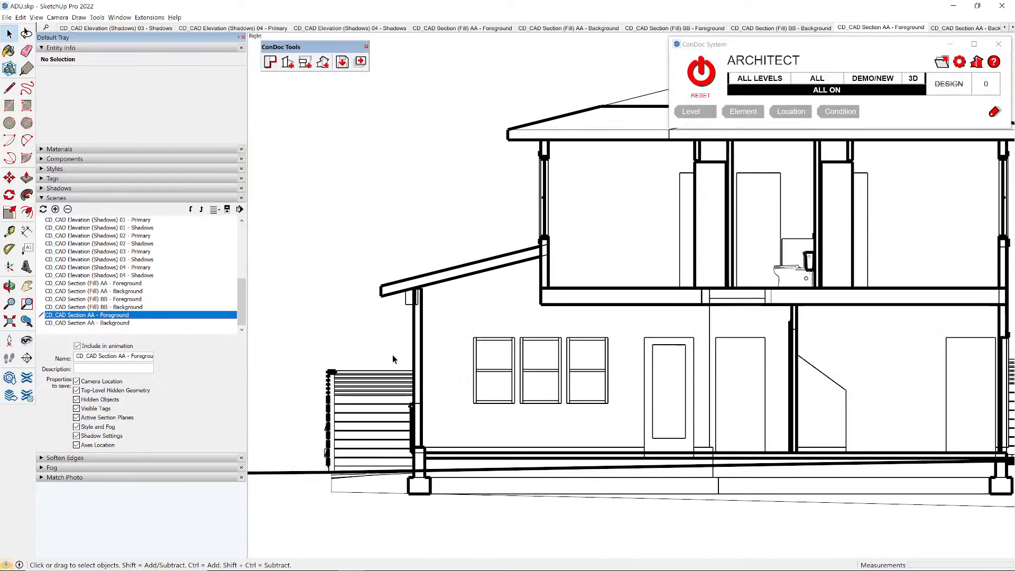
pyautogui.scroll(-2, 434, 363)
pyautogui.keyDown('shift'); pyautogui.moveTo(433, 364); pyautogui.dragTo(531, 314, button='middle'); pyautogui.keyUp('shift')
pyautogui.scroll(2, 527, 295)
pyautogui.scroll(3, 527, 299)
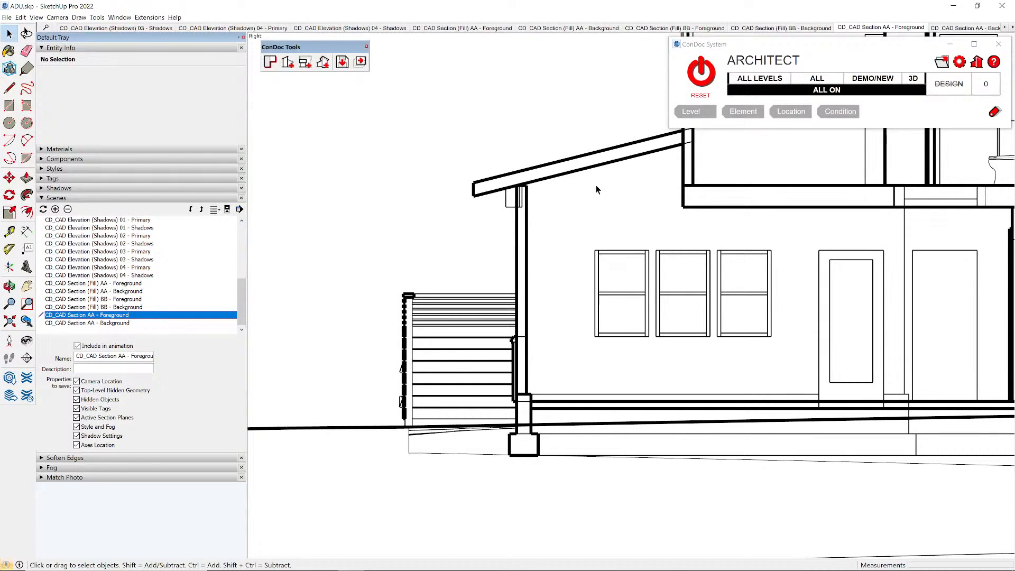
# - Send only the CAD Section AA drawing to LayOut at 1 1/2" = 1'-0" (1:8) scale
pyautogui.keyDown('shift'); pyautogui.click(124, 324); pyautogui.keyUp('shift')
pyautogui.click(103, 384)
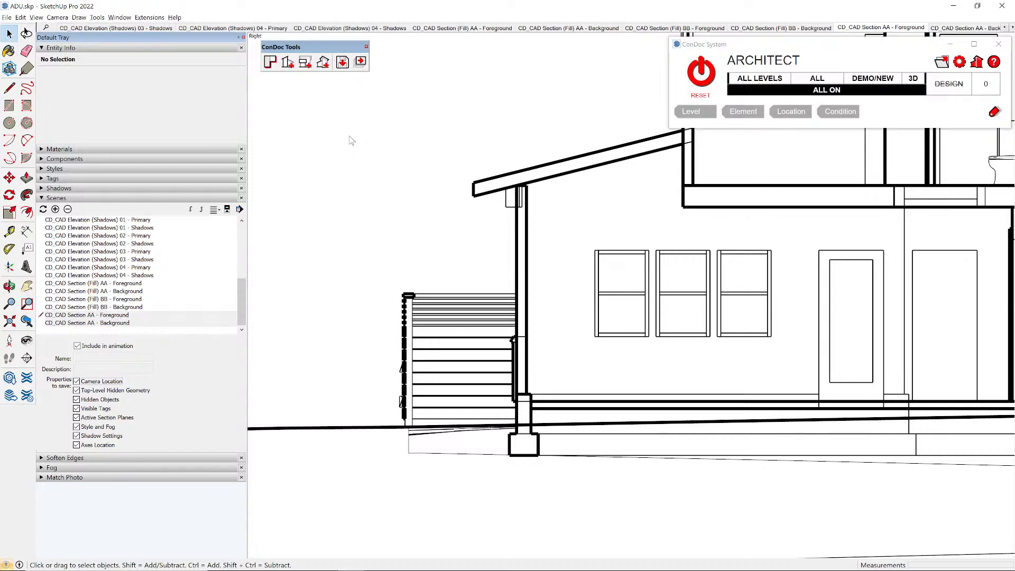
pyautogui.click(361, 62)
pyautogui.click(910, 29)
pyautogui.click(362, 63)
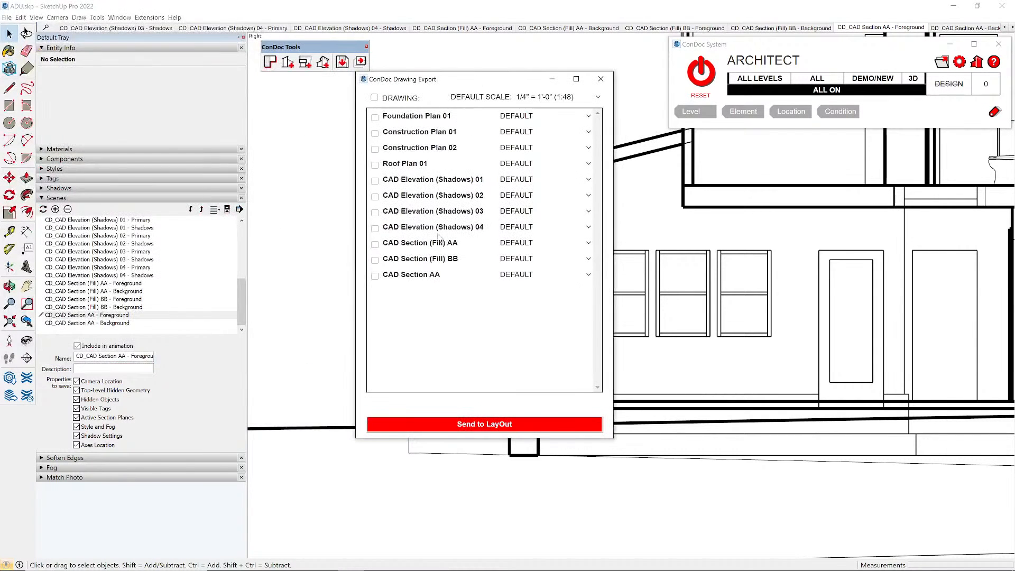
pyautogui.click(421, 279)
pyautogui.click(508, 276)
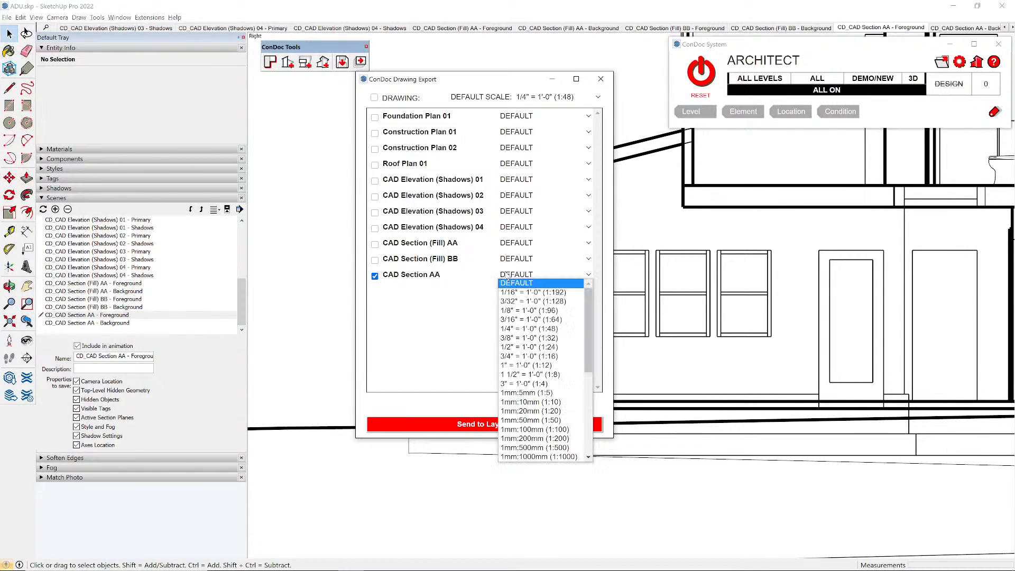
pyautogui.click(533, 374)
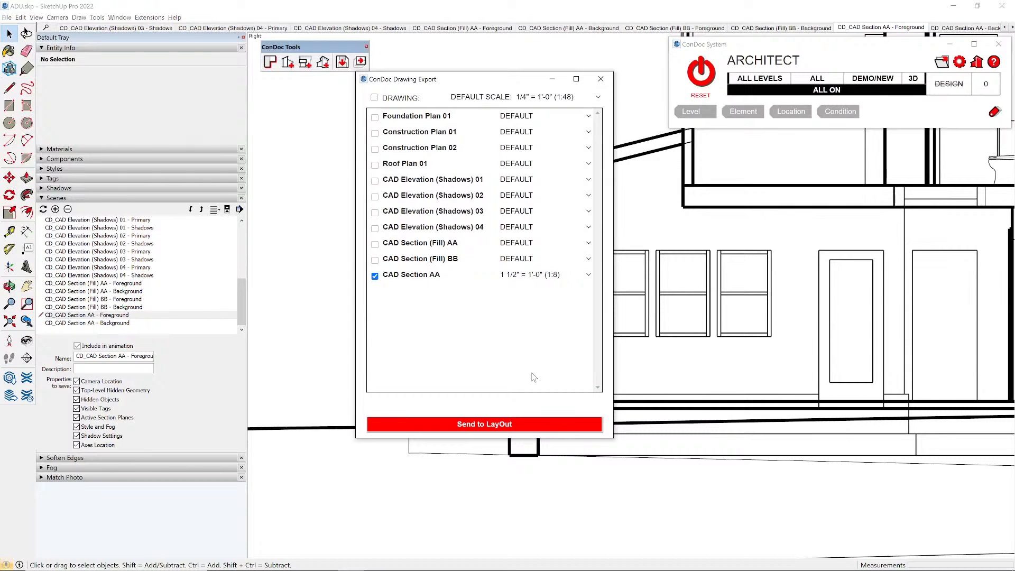
pyautogui.hotkey('alt', 'Tab')
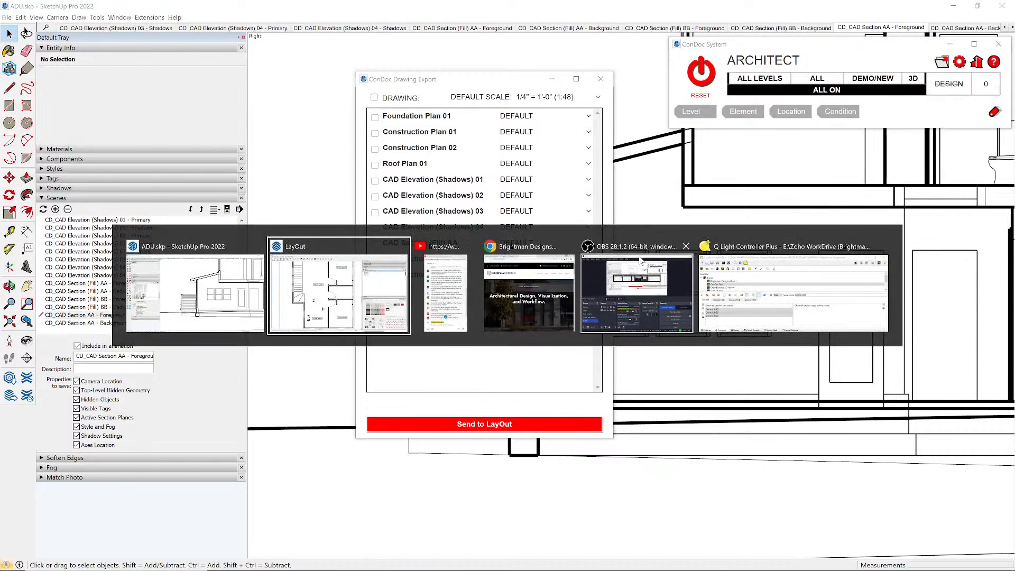
pyautogui.hotkey('alt', 'Tab')
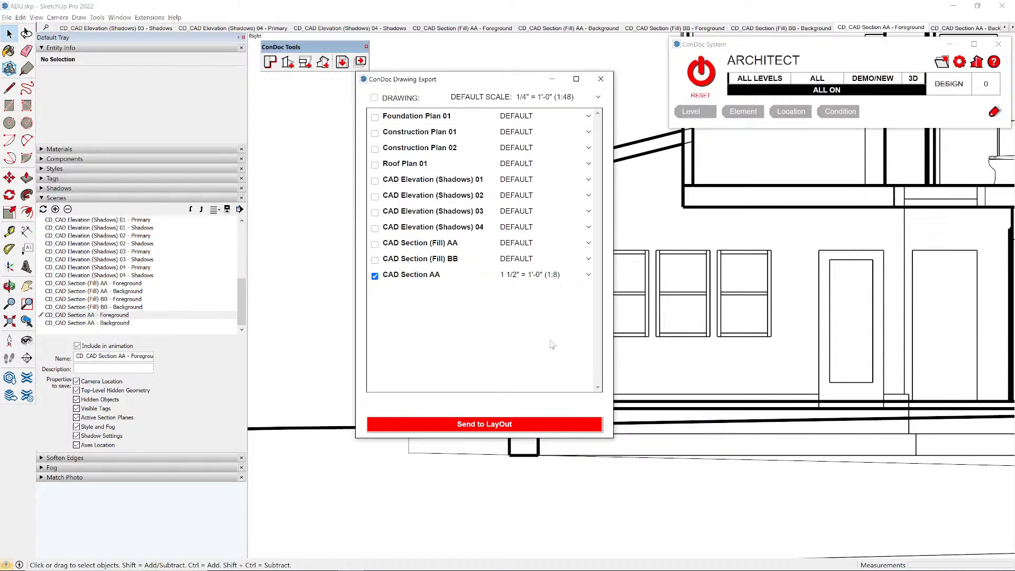
pyautogui.click(513, 426)
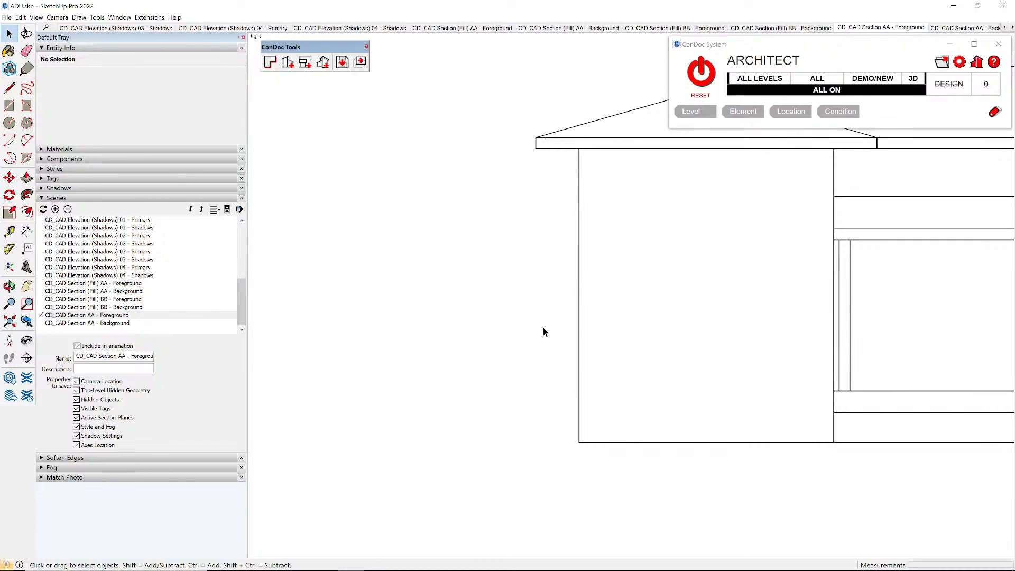
# - Switch to LayOut, close the Document Setup dialog and load the ConDoc Drawings scrapbook
pyautogui.hotkey('alt', 'Tab')
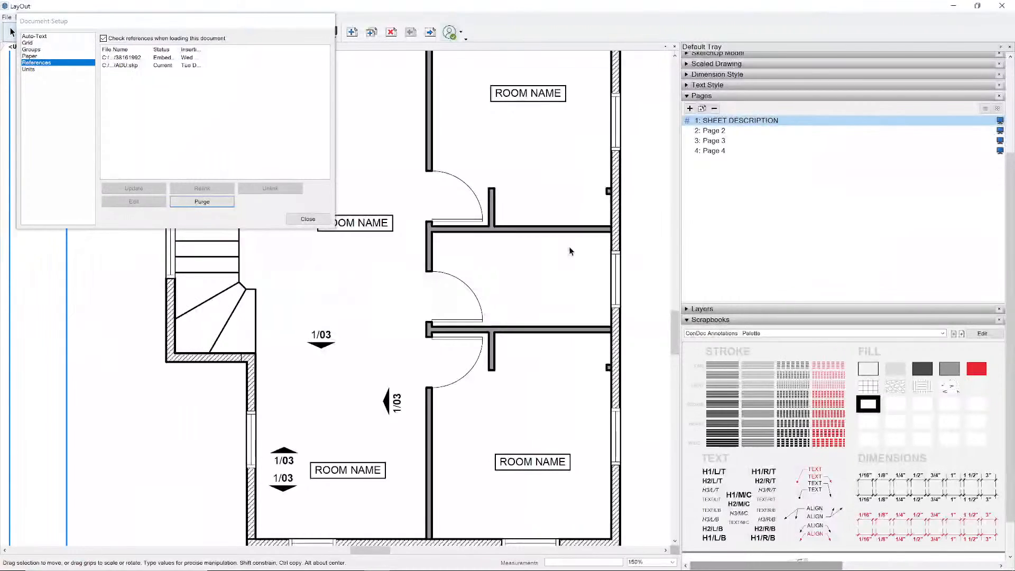
pyautogui.click(298, 224)
pyautogui.hotkey('alt', 'Tab')
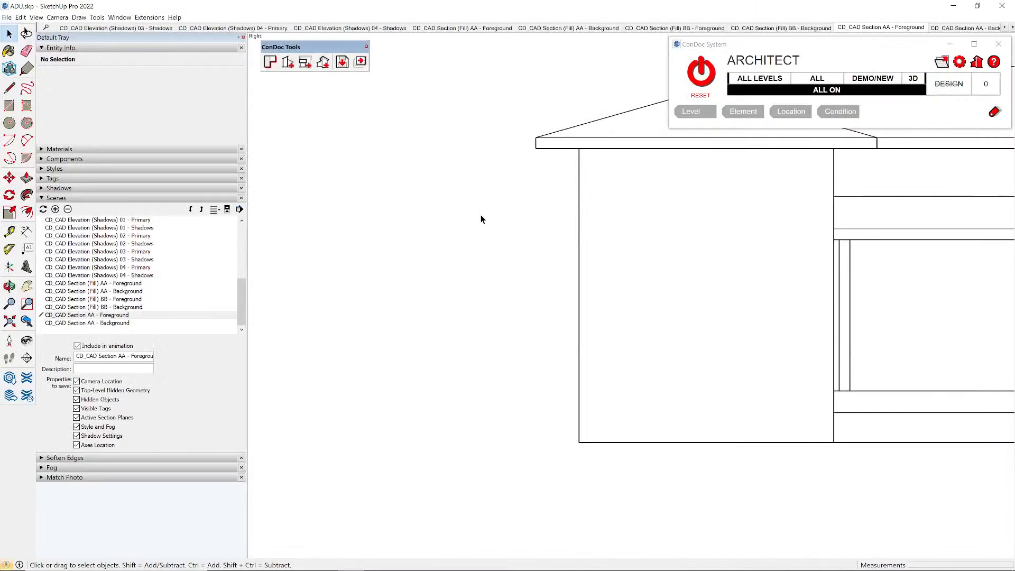
pyautogui.hotkey('alt', 'Tab')
pyautogui.click(825, 334)
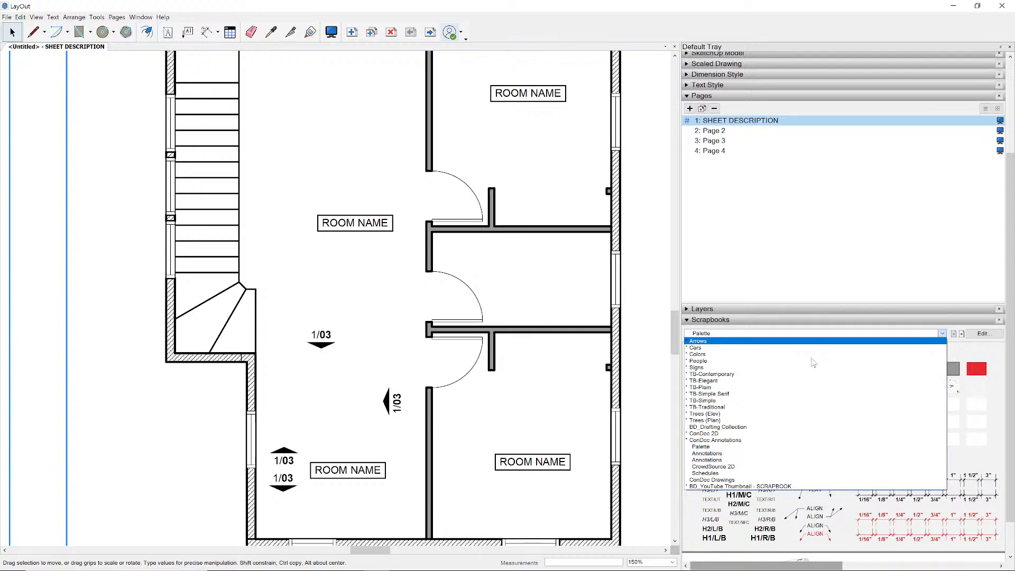
pyautogui.click(794, 481)
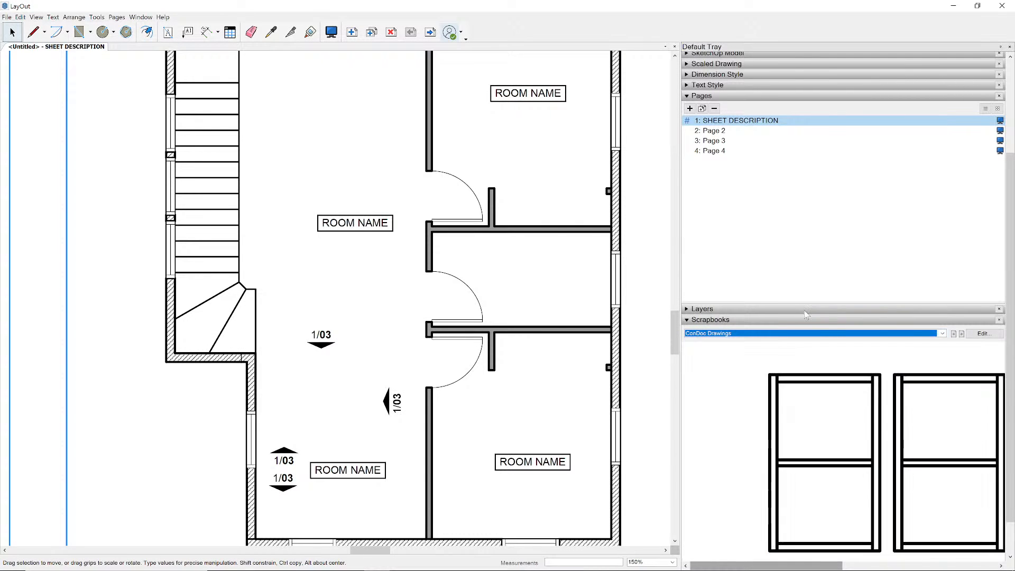
# - Go to Page 4 with the filled section drawing and add a new page after it
pyautogui.scroll(-3, 451, 287)
pyautogui.scroll(-3, 531, 252)
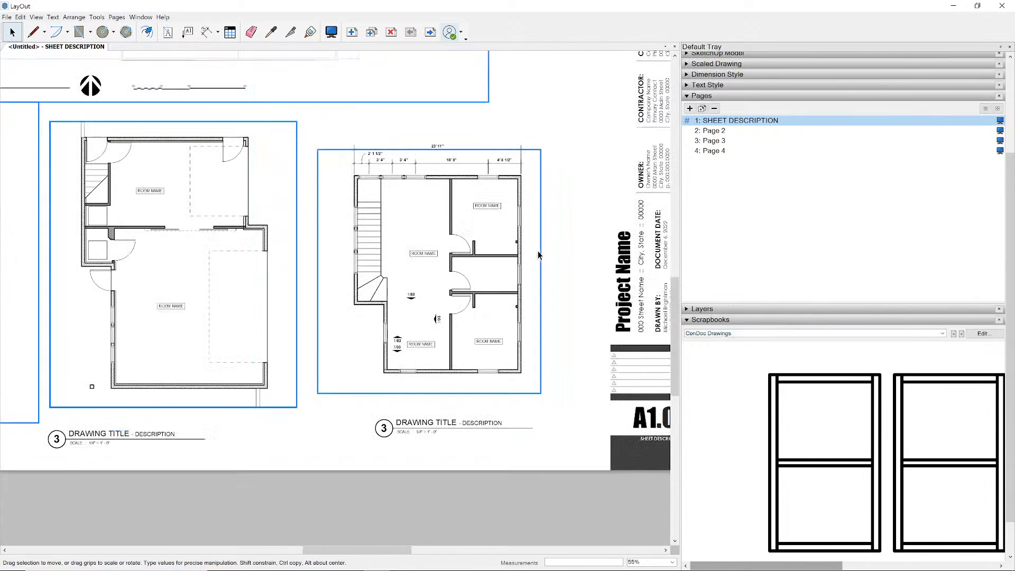
pyautogui.click(430, 33)
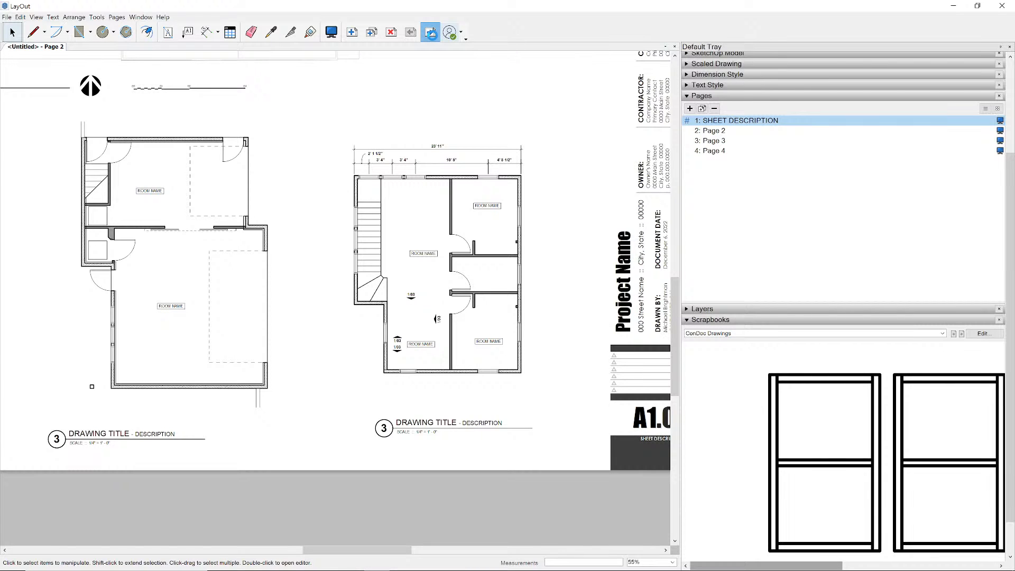
pyautogui.click(431, 32)
pyautogui.click(431, 32)
pyautogui.scroll(-2, 409, 108)
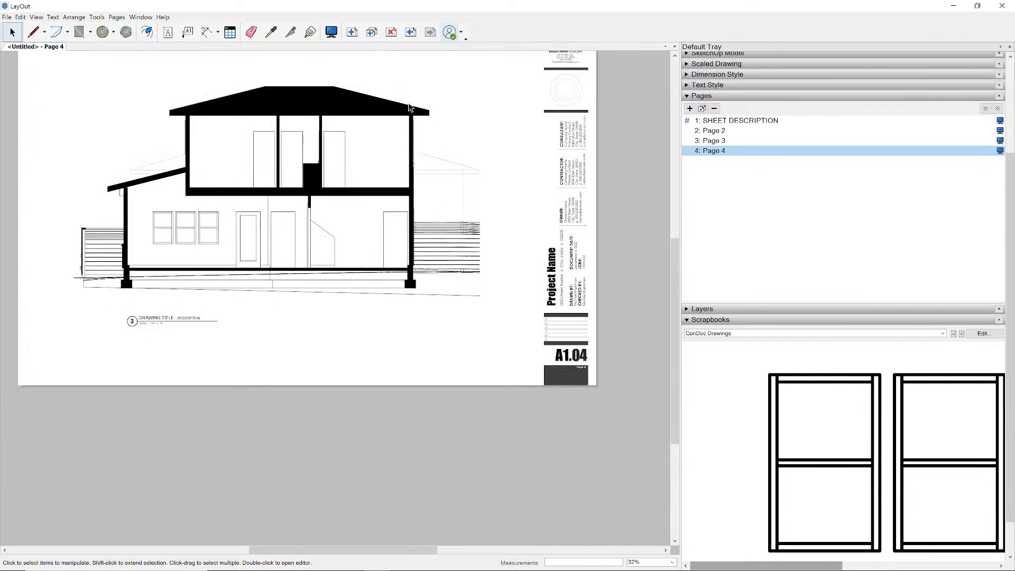
pyautogui.click(352, 32)
pyautogui.moveTo(409, 207); pyautogui.dragTo(438, 257, button='middle')
pyautogui.moveTo(873, 442); pyautogui.dragTo(351, 214)
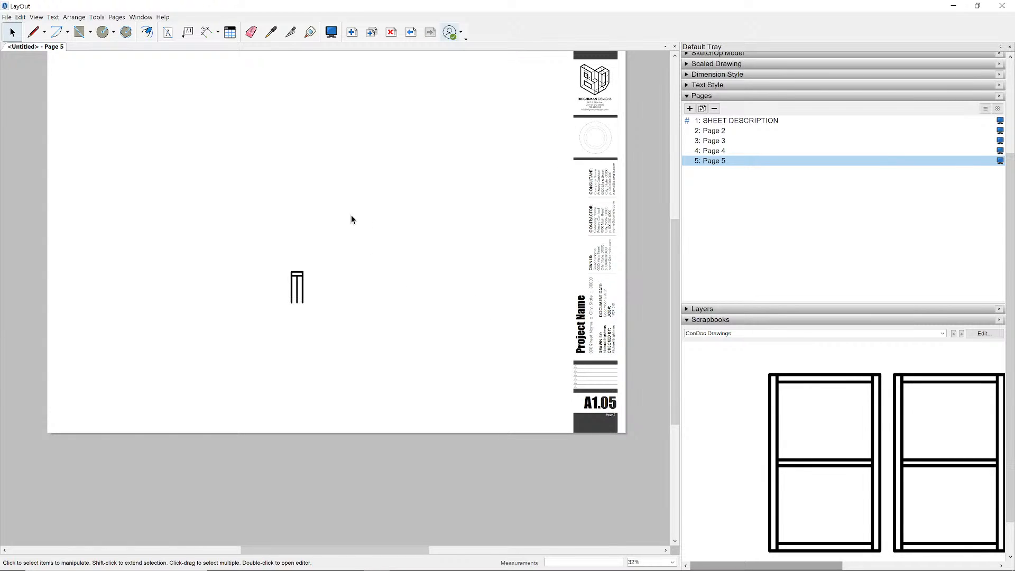
pyautogui.scroll(-1, 351, 215)
pyautogui.click(305, 302)
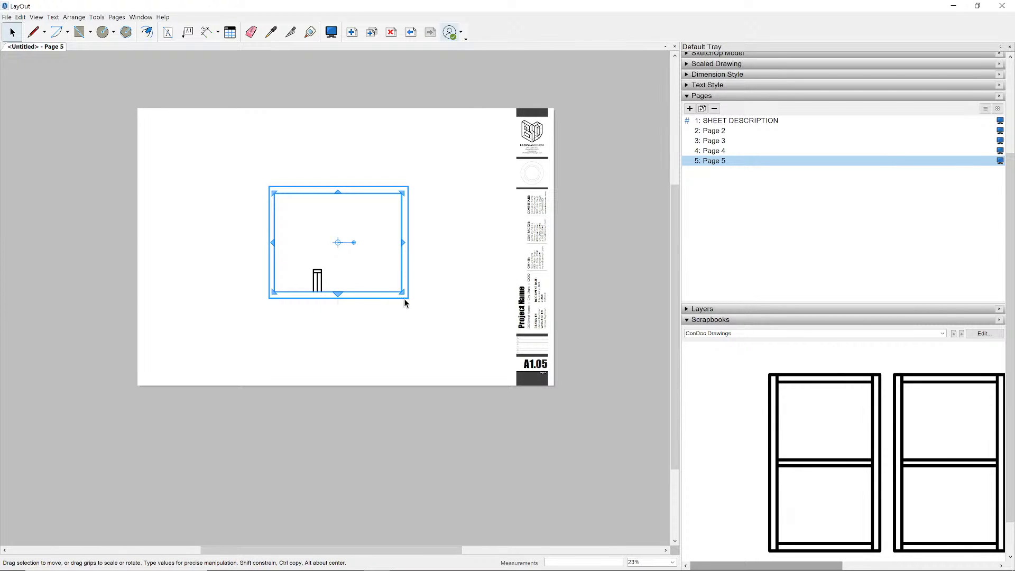
pyautogui.keyDown('alt'); pyautogui.moveTo(403, 294); pyautogui.dragTo(581, 462); pyautogui.keyUp('alt')
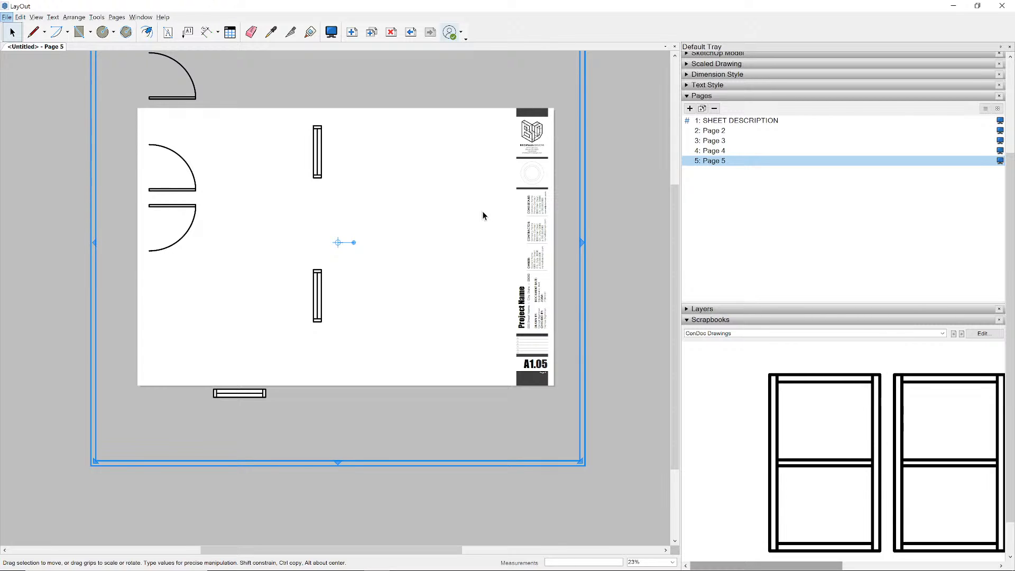
pyautogui.hotkey('alt', 'Tab')
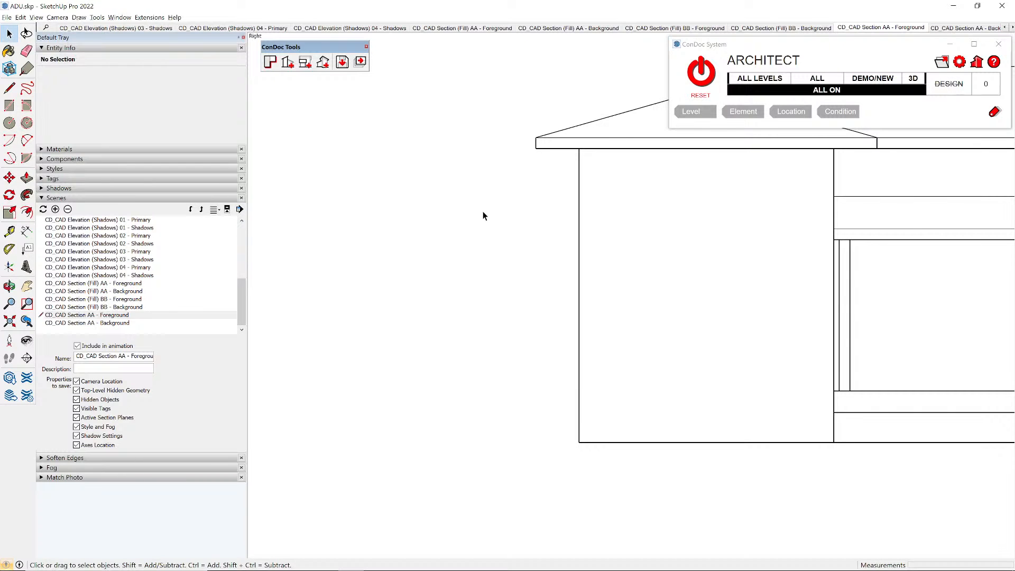
pyautogui.hotkey('alt', 'Tab')
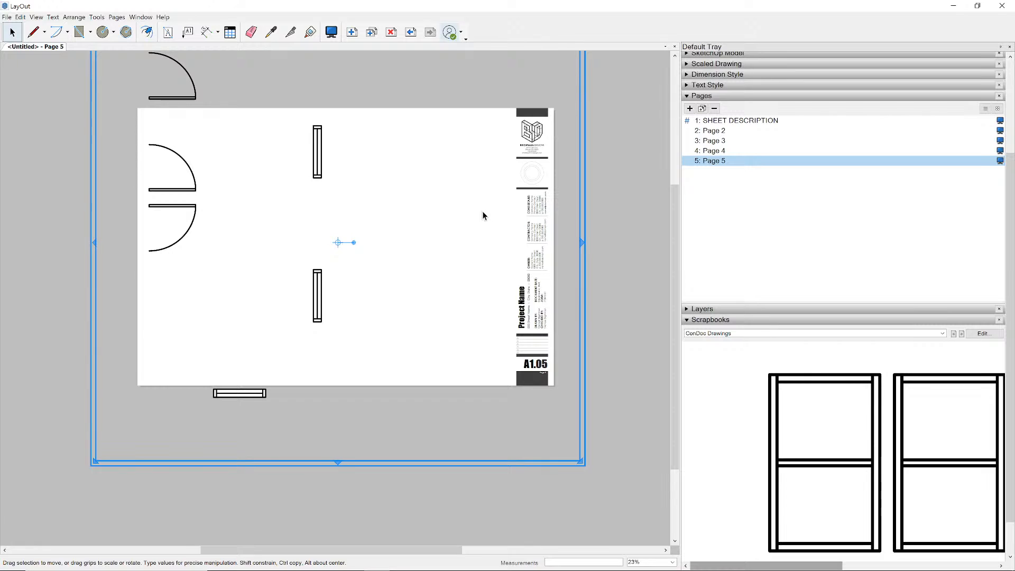
pyautogui.press('Delete')
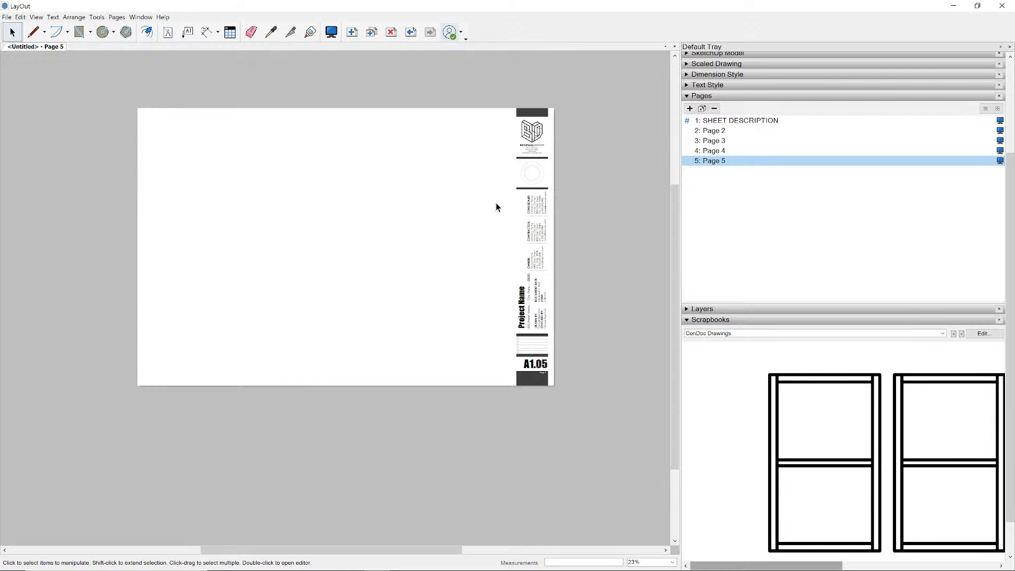
# - Update the outdated ADU.skp model reference in the document setup and close the dialog
pyautogui.hotkey('shift', 'd')
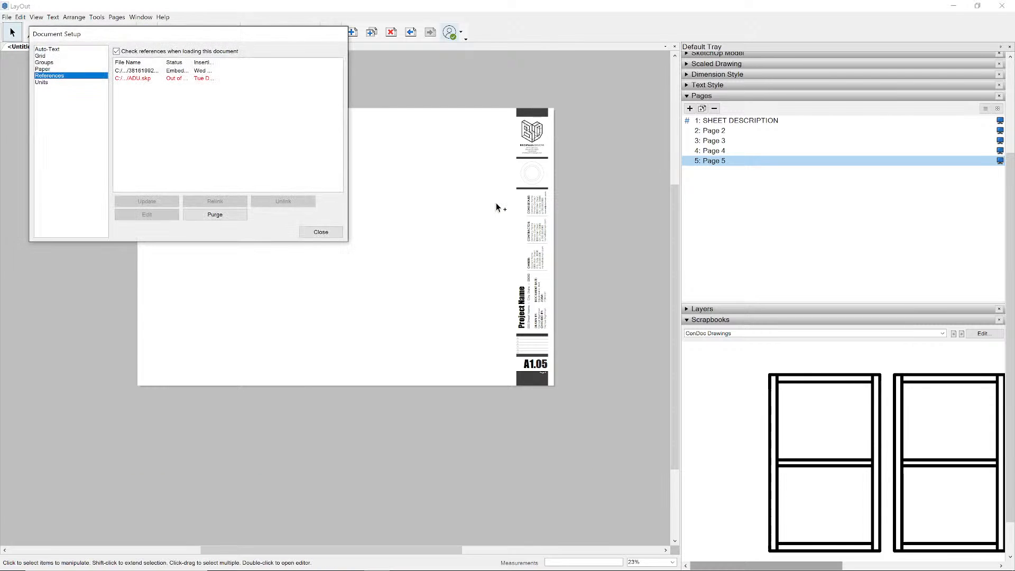
pyautogui.click(208, 80)
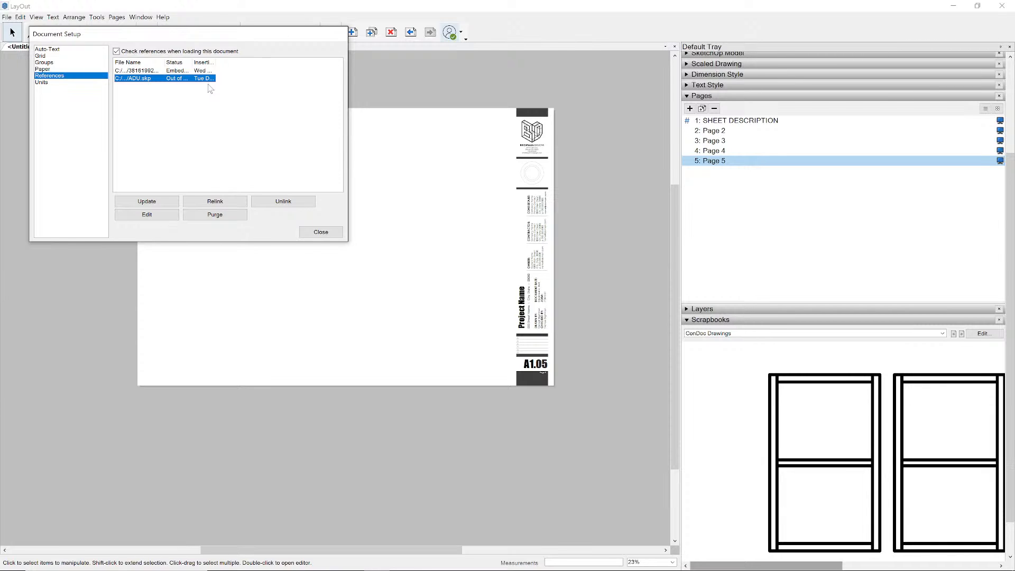
pyautogui.click(624, 179)
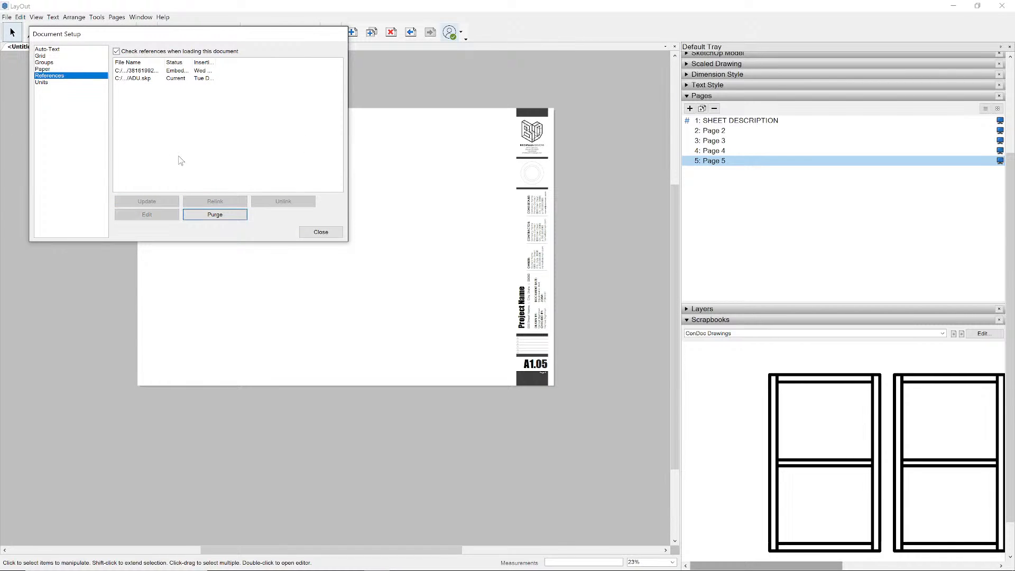
pyautogui.click(304, 233)
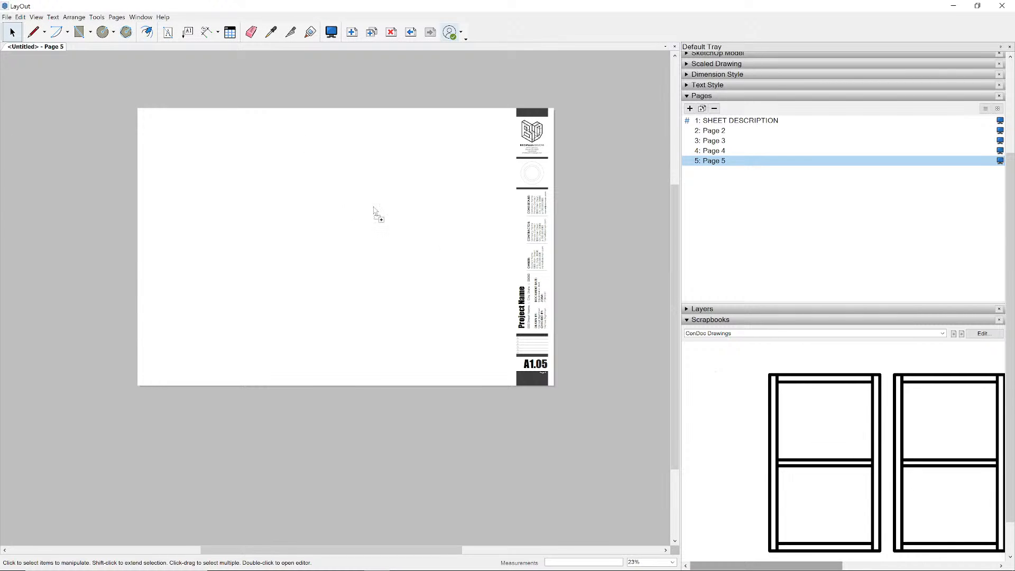
# - Place the scrapbook's section drawing on Page 5 and crop its viewport to the garage eave, exterior wall and footing
pyautogui.moveTo(345, 236)
pyautogui.mouseDown()
pyautogui.moveTo(349, 224)
pyautogui.moveTo(390, 322)
pyautogui.moveTo(477, 315)
pyautogui.mouseUp()
pyautogui.scroll(-3, 477, 315)
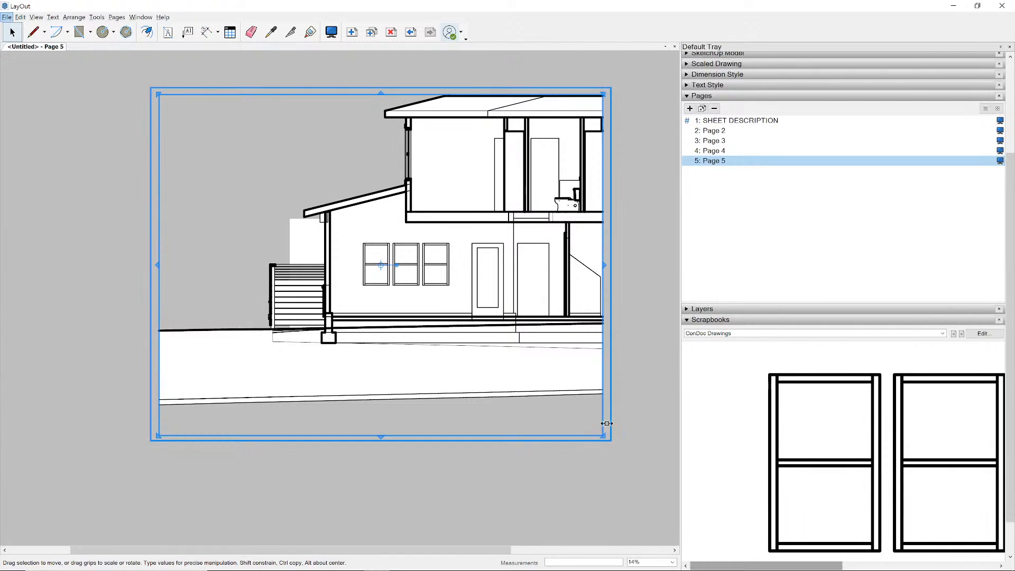
pyautogui.moveTo(605, 435); pyautogui.dragTo(348, 364)
pyautogui.moveTo(159, 229); pyautogui.dragTo(290, 202)
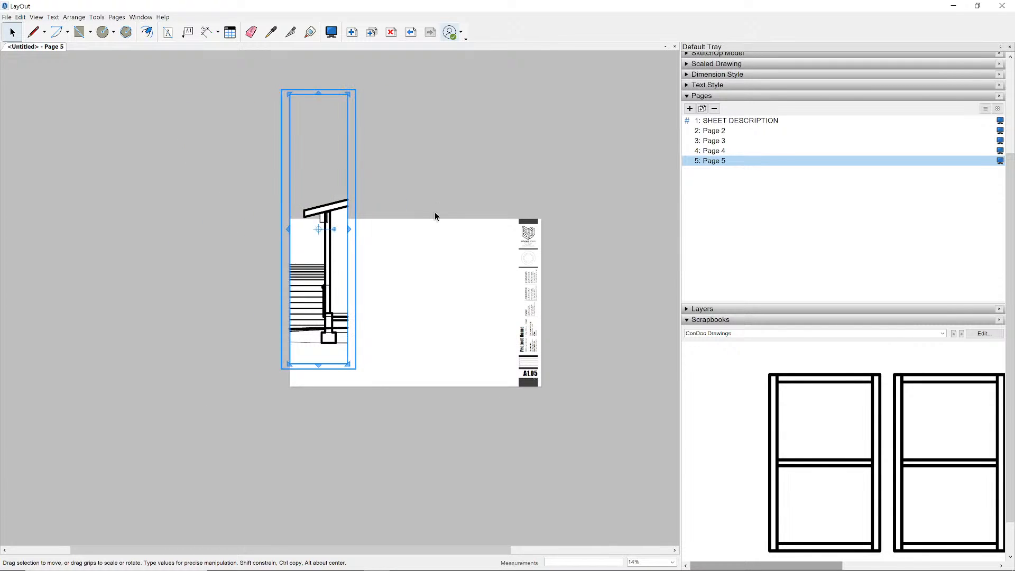
# - Move the cropped wall section so the eave and footing fit within the sheet, nudging it slightly downward
pyautogui.click(353, 263)
pyautogui.scroll(2, 339, 296)
pyautogui.moveTo(324, 302); pyautogui.dragTo(345, 337)
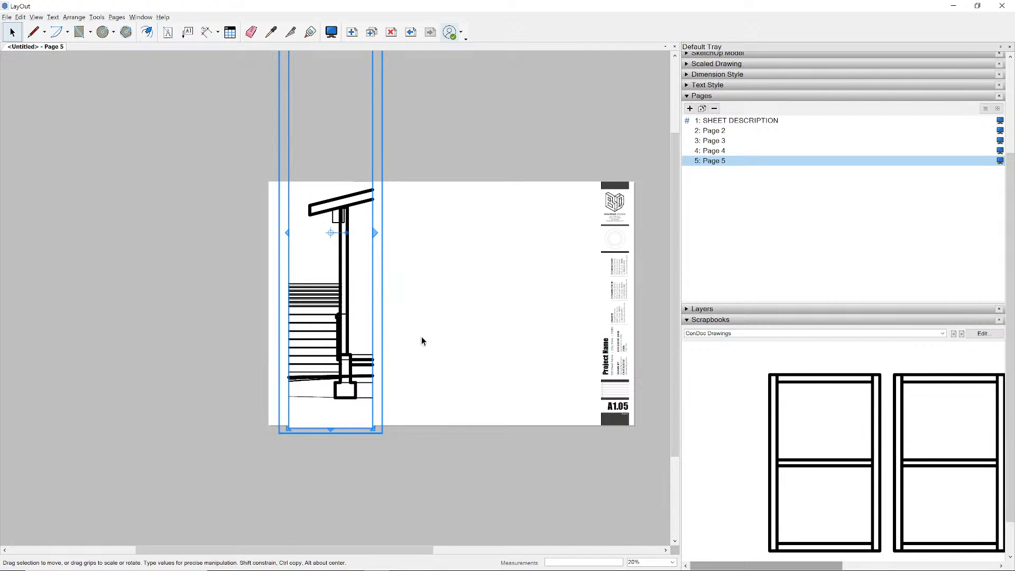
pyautogui.moveTo(419, 338); pyautogui.dragTo(417, 336, button='middle')
pyautogui.hotkey('shift', 'Down')
pyautogui.hotkey('shift', 'Down')
pyautogui.hotkey('shift', 'Down')
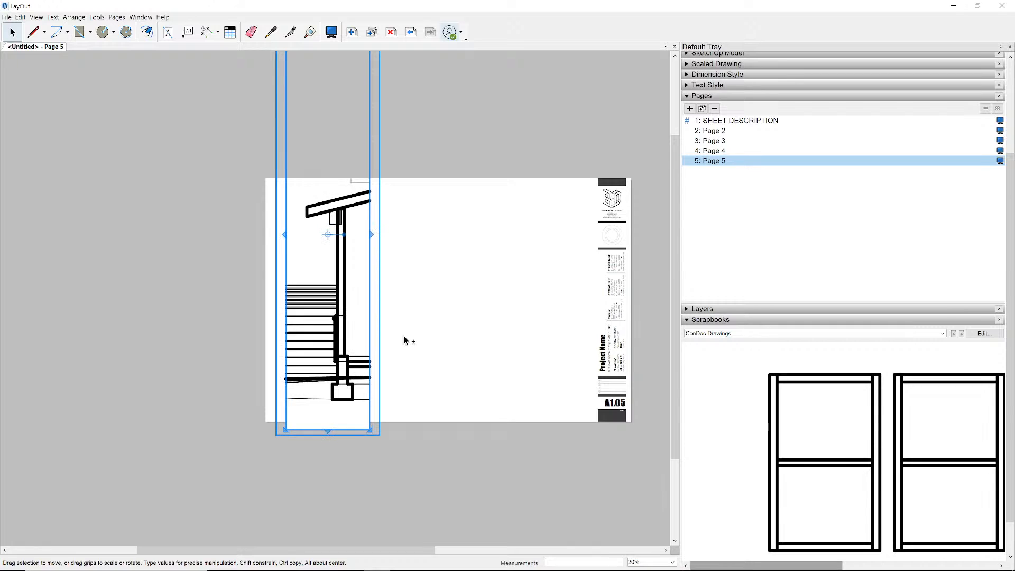
# - Crop the wall section viewport's lower edge to just below the footing, inside the sheet border
pyautogui.click(404, 336)
pyautogui.scroll(3, 417, 285)
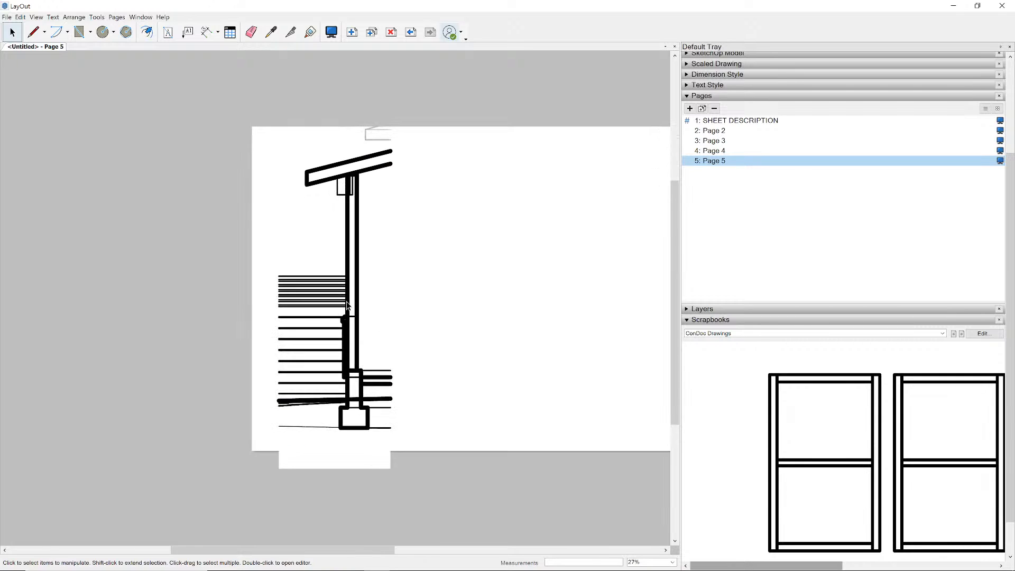
pyautogui.click(421, 426)
pyautogui.scroll(3, 404, 462)
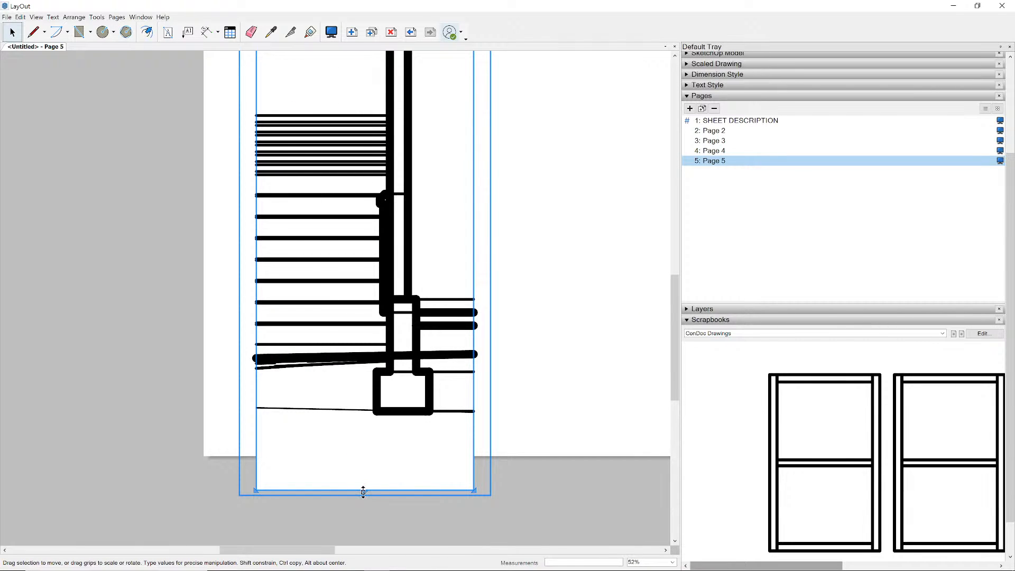
pyautogui.moveTo(365, 495); pyautogui.dragTo(375, 442)
pyautogui.scroll(-2, 456, 441)
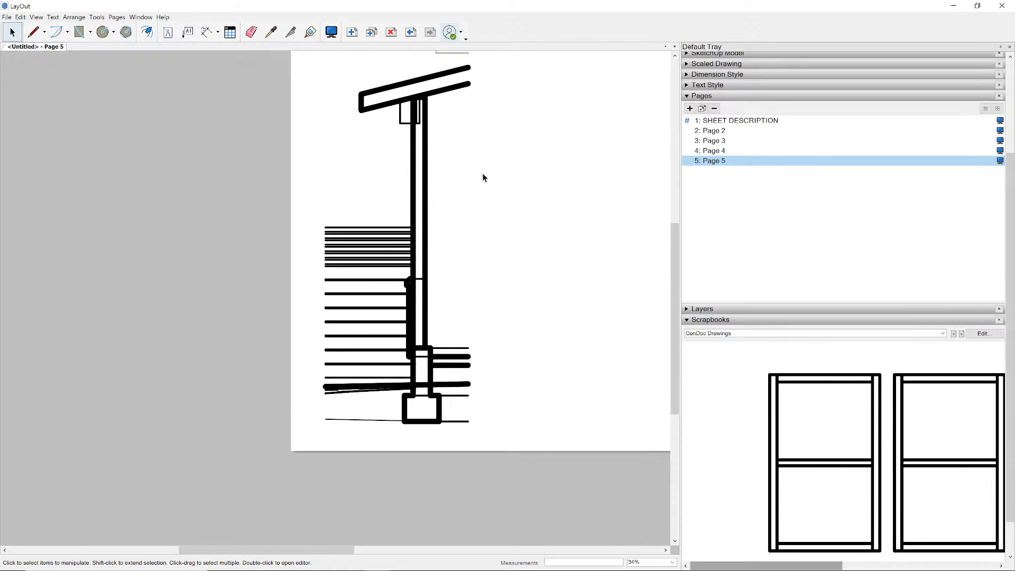
pyautogui.moveTo(493, 186); pyautogui.dragTo(501, 208, button='middle')
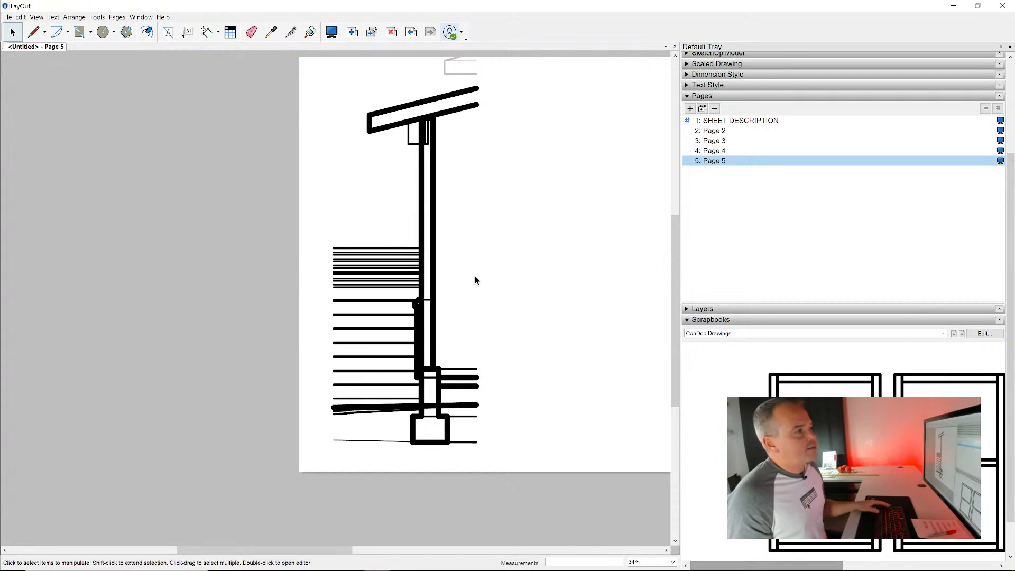
# - Switch to SketchUp and open the ConDoc Configurator
pyautogui.hotkey('alt', 'Tab')
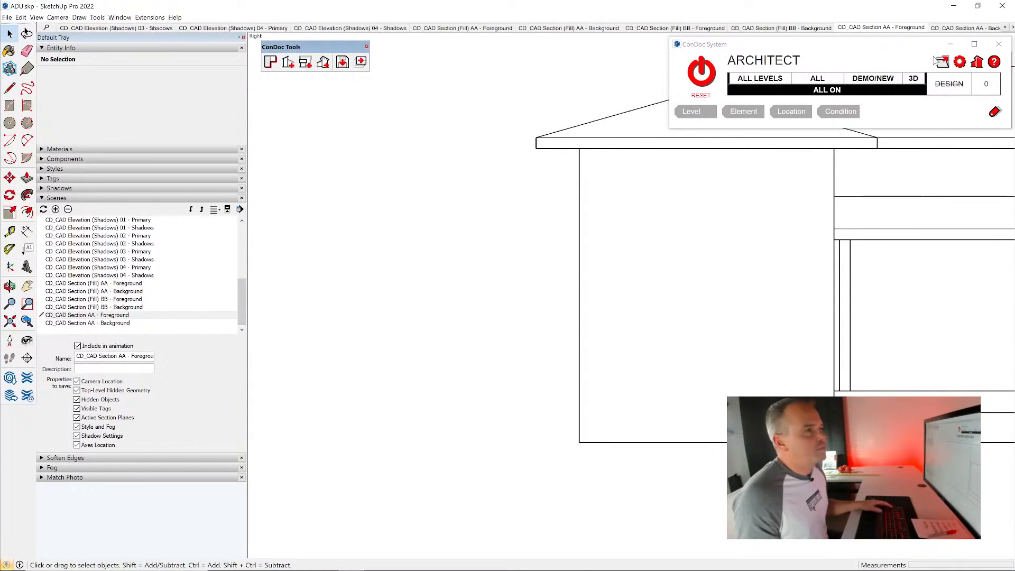
pyautogui.click(960, 62)
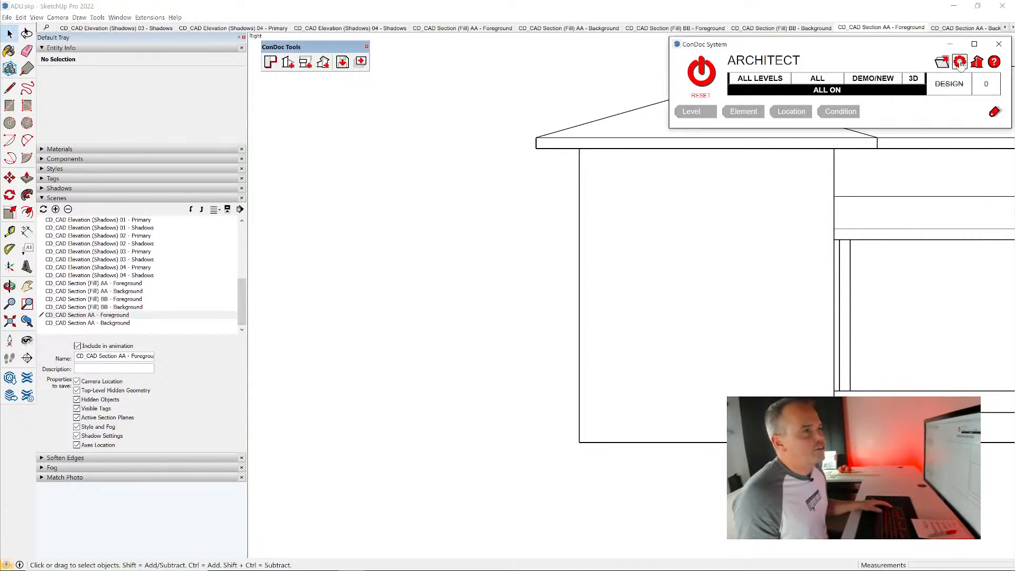
pyautogui.click(343, 9)
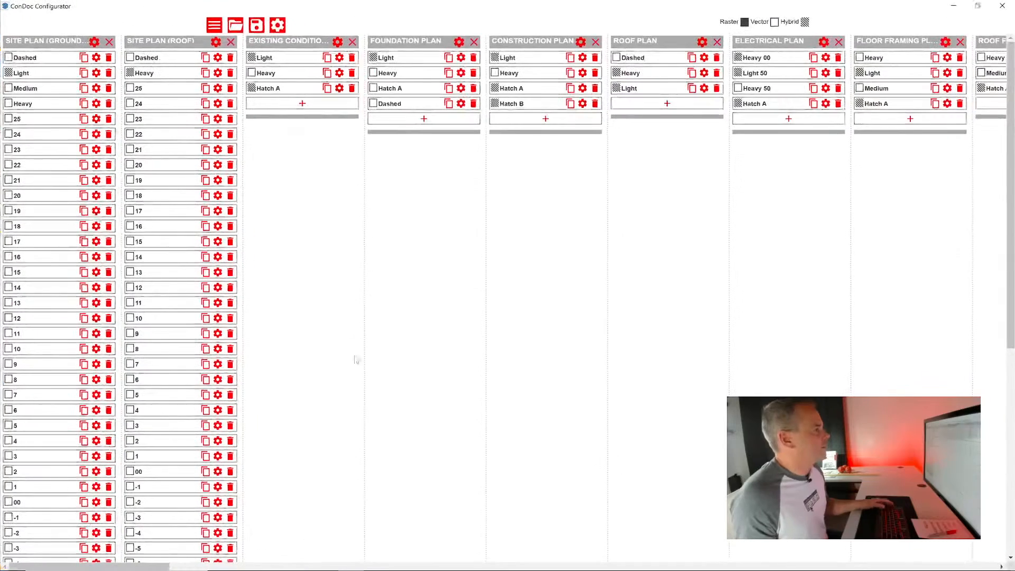
# - Add a new Section-type drawing named Detail Background to the configuration, using the AA sequence
pyautogui.moveTo(123, 567); pyautogui.dragTo(950, 567)
pyautogui.click(905, 48)
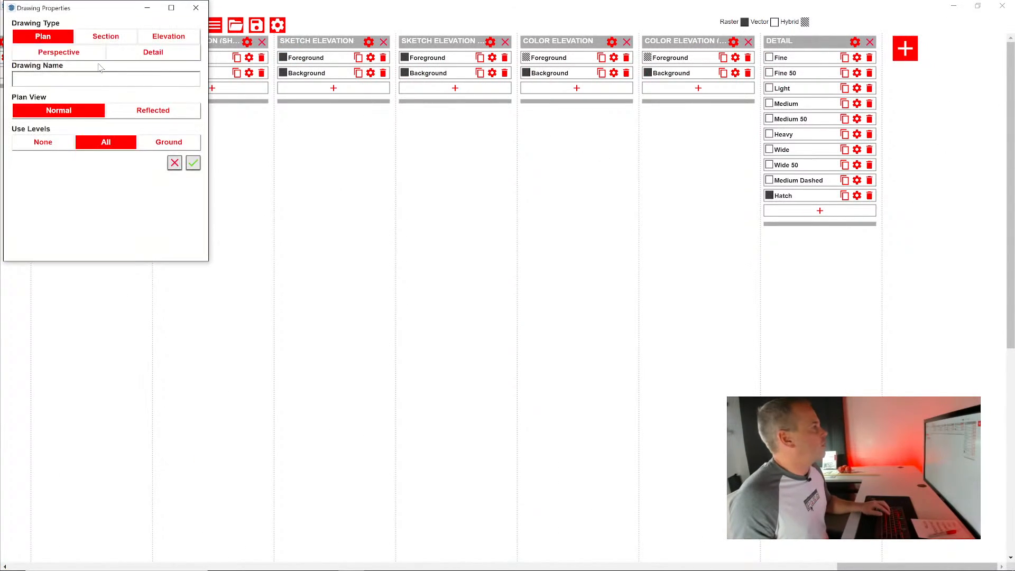
pyautogui.click(105, 36)
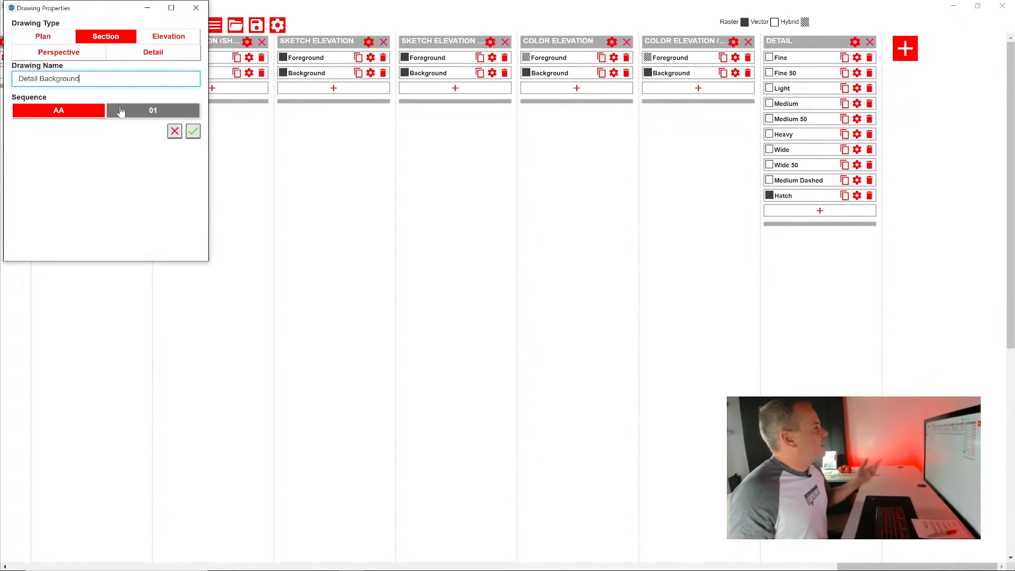
pyautogui.click(193, 132)
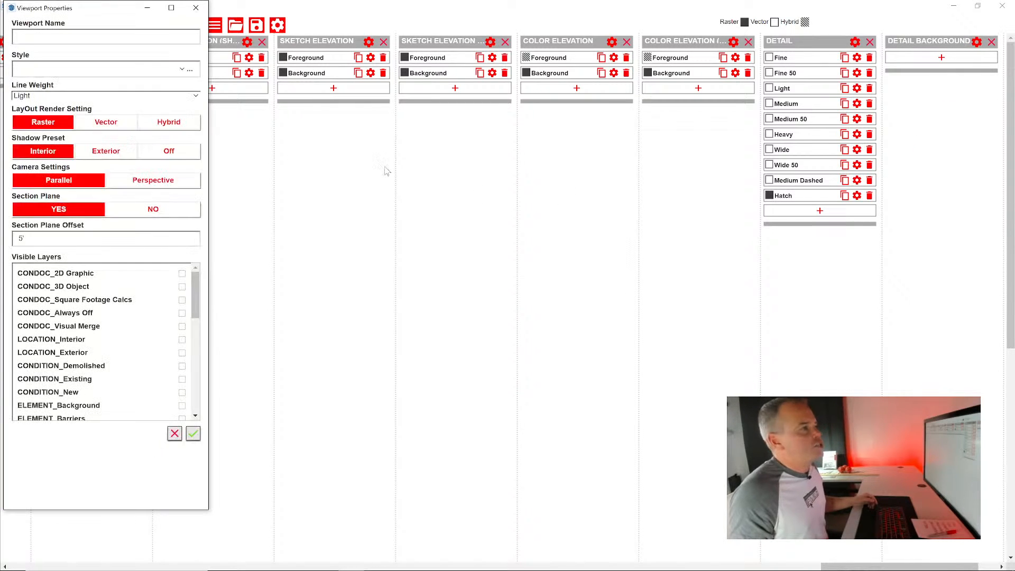
# - Start a Vector viewport named Primary for the Detail Background drawing, using the LINE DRAWING - 00 style
pyautogui.moveTo(121, 12); pyautogui.dragTo(521, 32)
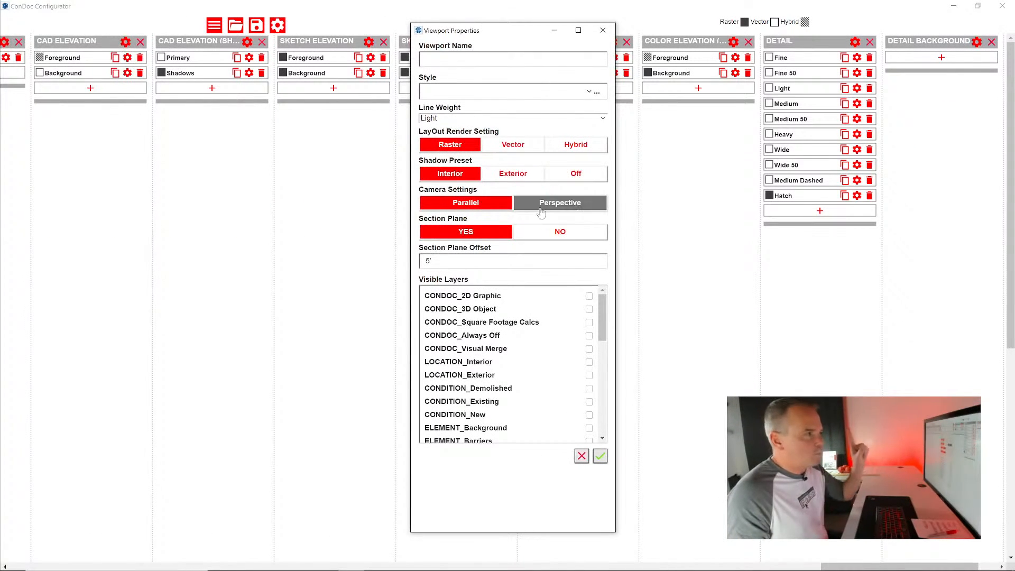
pyautogui.click(513, 145)
pyautogui.click(460, 59)
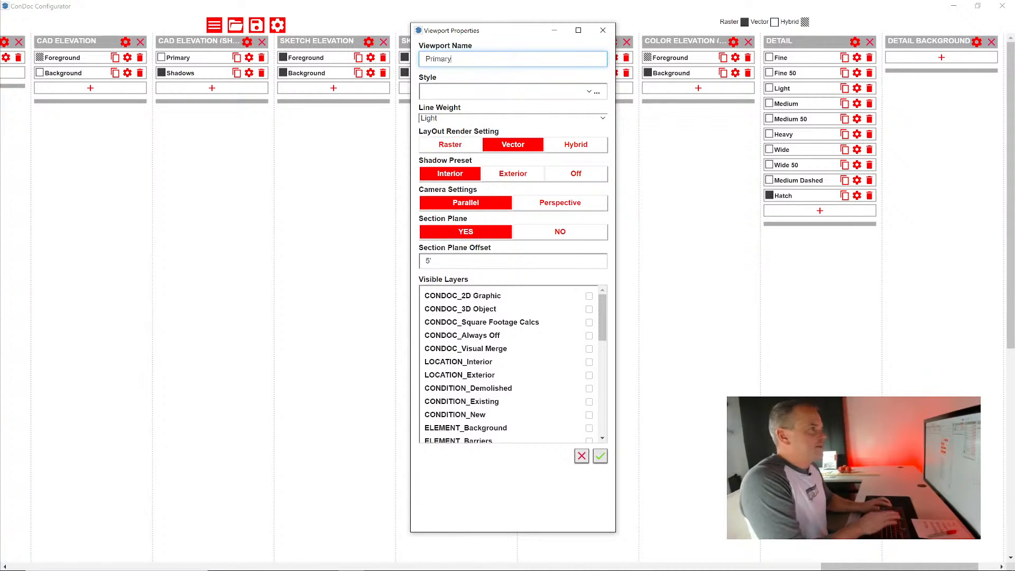
pyautogui.click(565, 97)
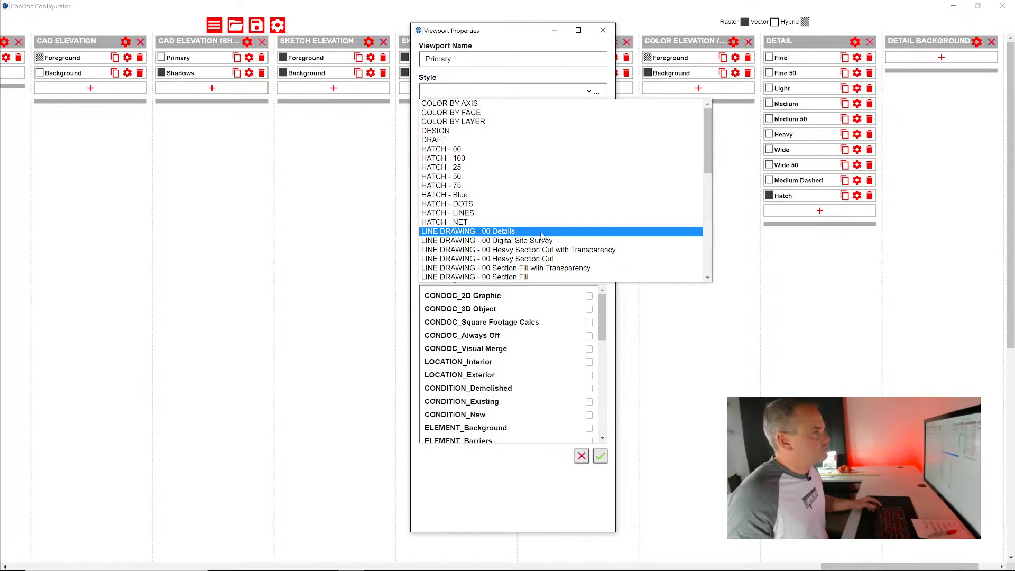
pyautogui.scroll(-4, 541, 234)
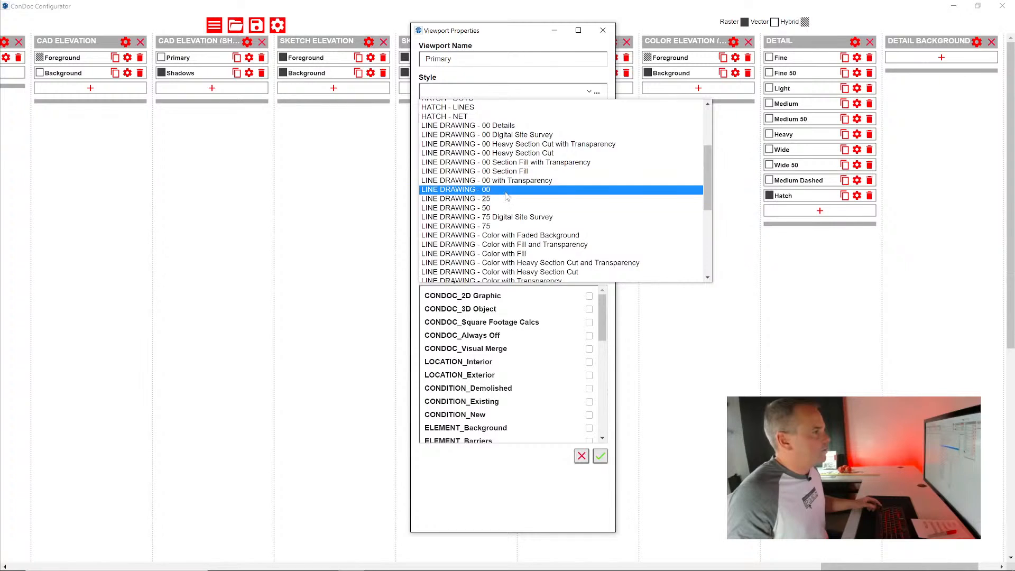
pyautogui.click(506, 193)
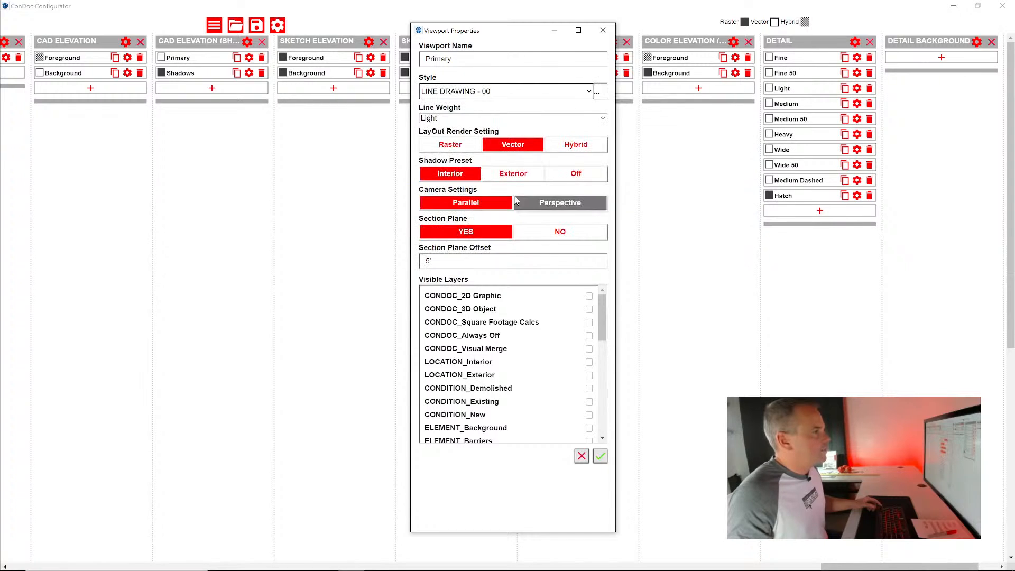
# - Turn the Primary viewport's shadows off and enable its section plane with an offset of 0'
pyautogui.click(578, 179)
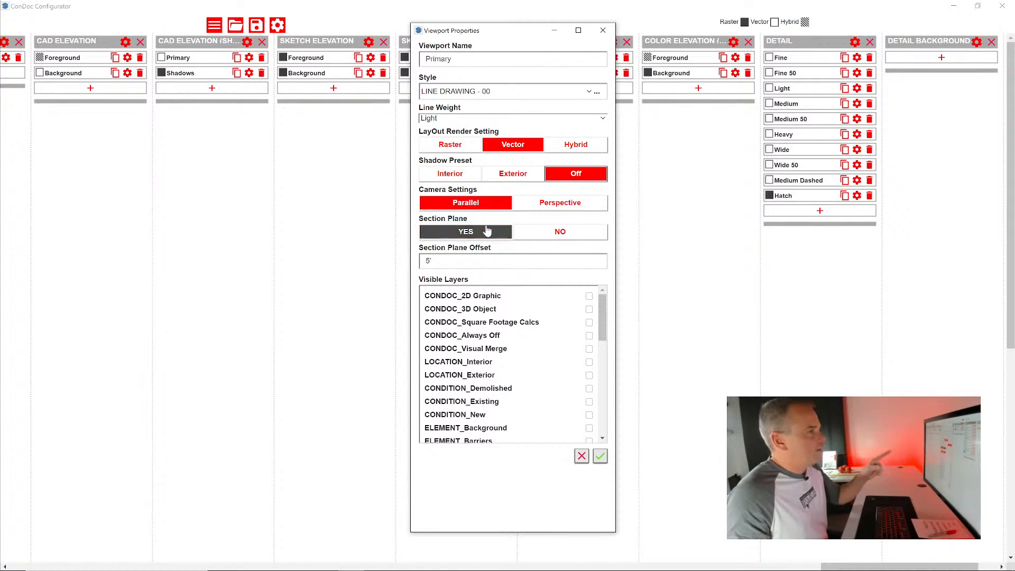
pyautogui.click(452, 232)
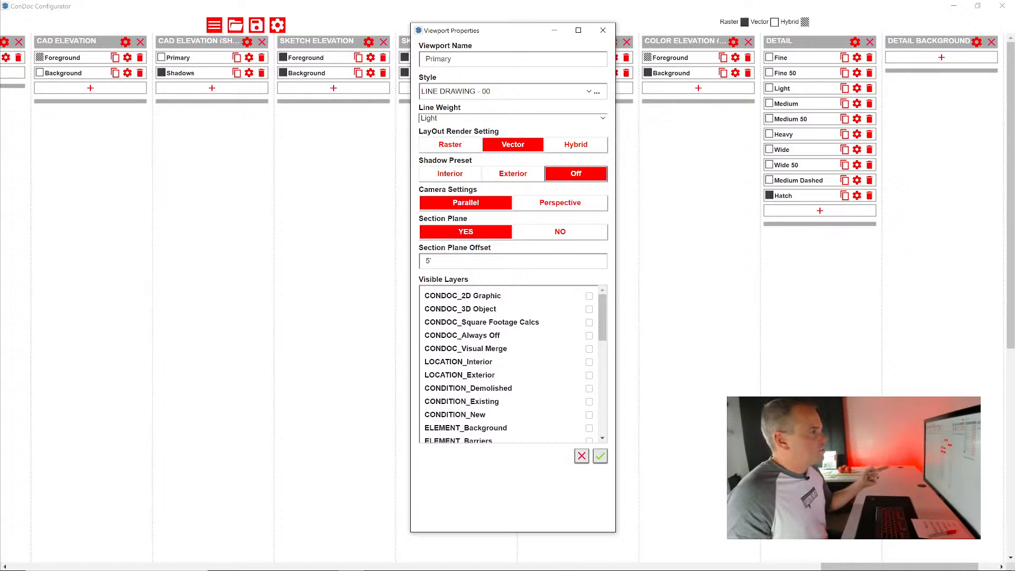
pyautogui.press('Tab')
pyautogui.write("0'")
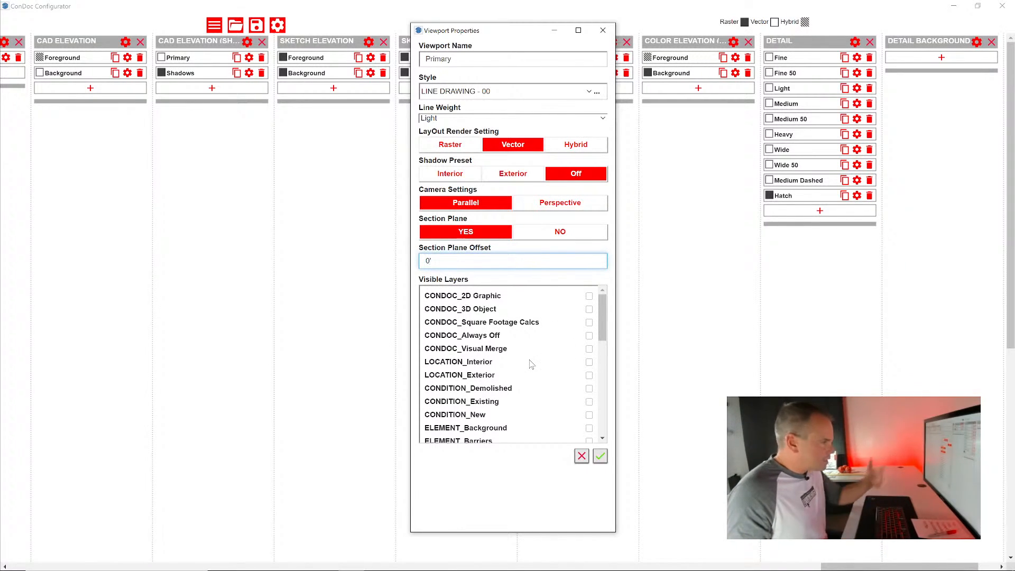
# - Make the Windows, Walls, Trim, Stairs, Roof and Lights element layers visible in the Primary viewport
pyautogui.scroll(-6, 537, 390)
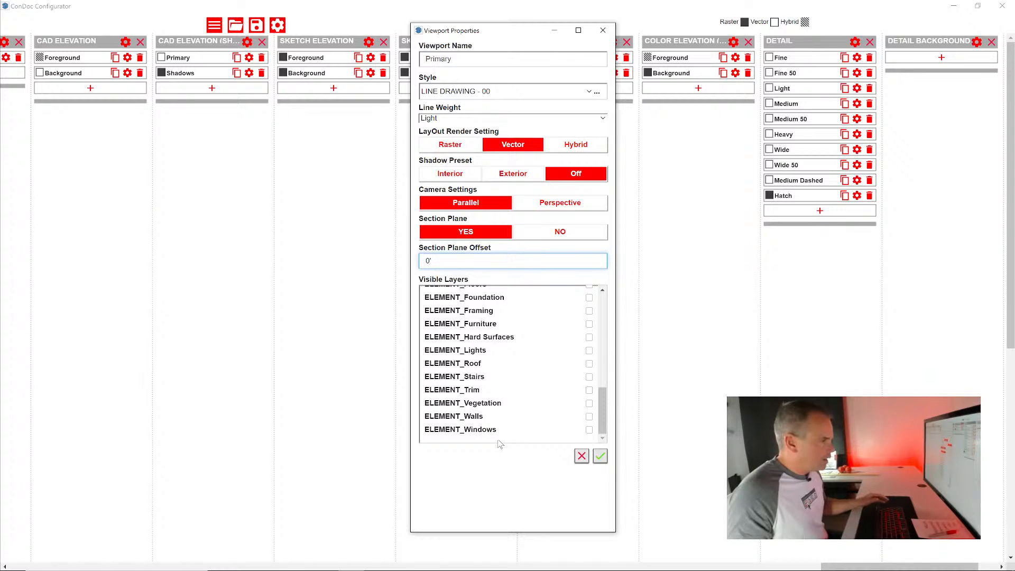
pyautogui.click(589, 429)
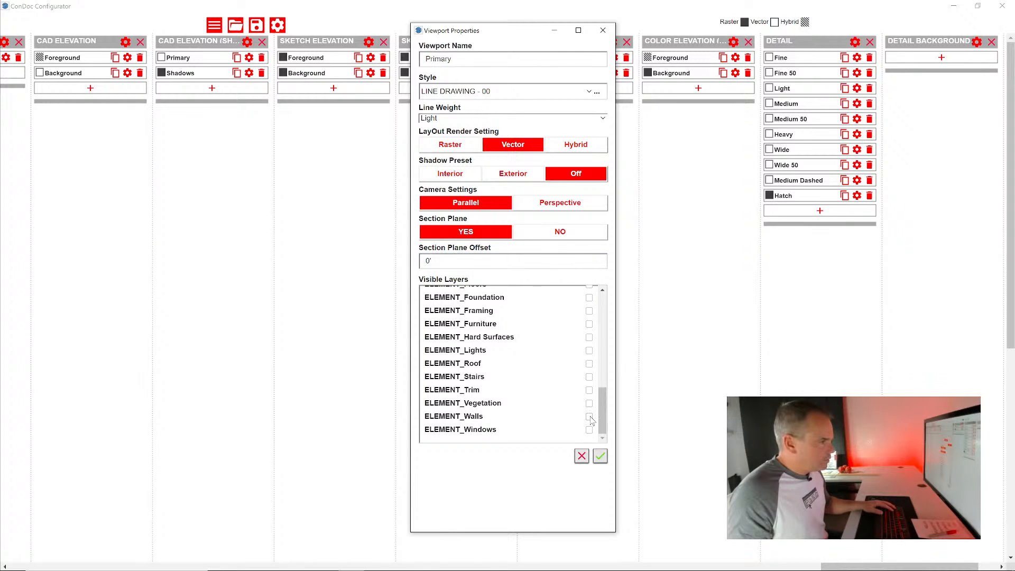
pyautogui.scroll(2, 591, 420)
pyautogui.scroll(-3, 591, 431)
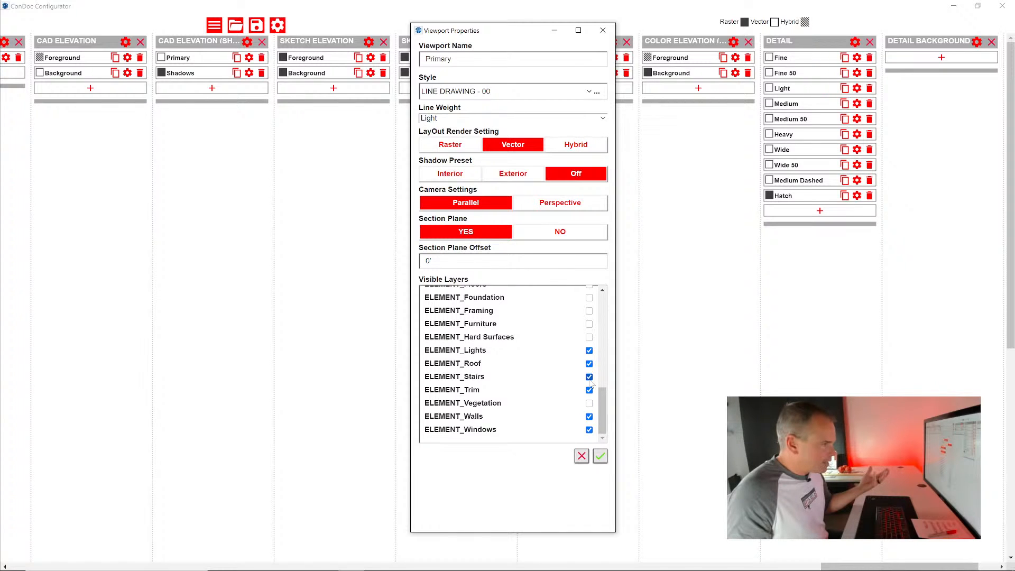
# - Make the Framing, Foundation, Floors, Fixtures, Earth and Doors element layers visible in the Primary viewport
pyautogui.scroll(3, 569, 354)
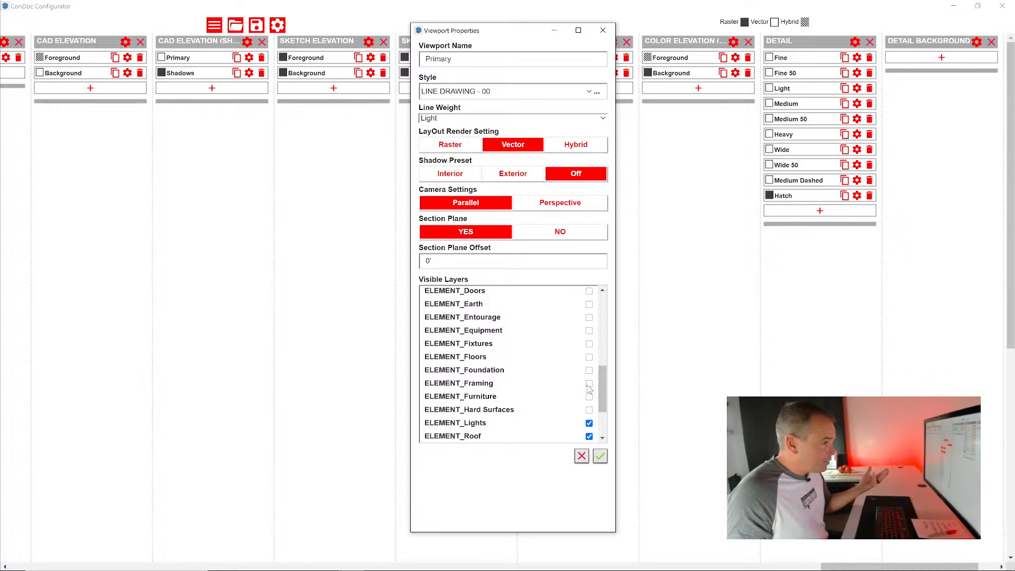
pyautogui.click(589, 384)
pyautogui.scroll(1, 593, 383)
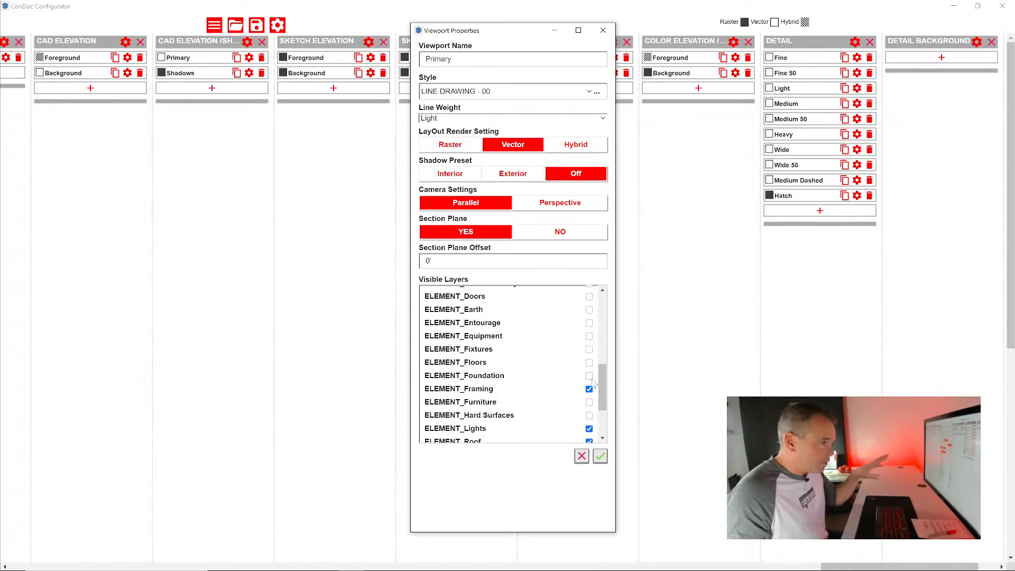
pyautogui.click(589, 376)
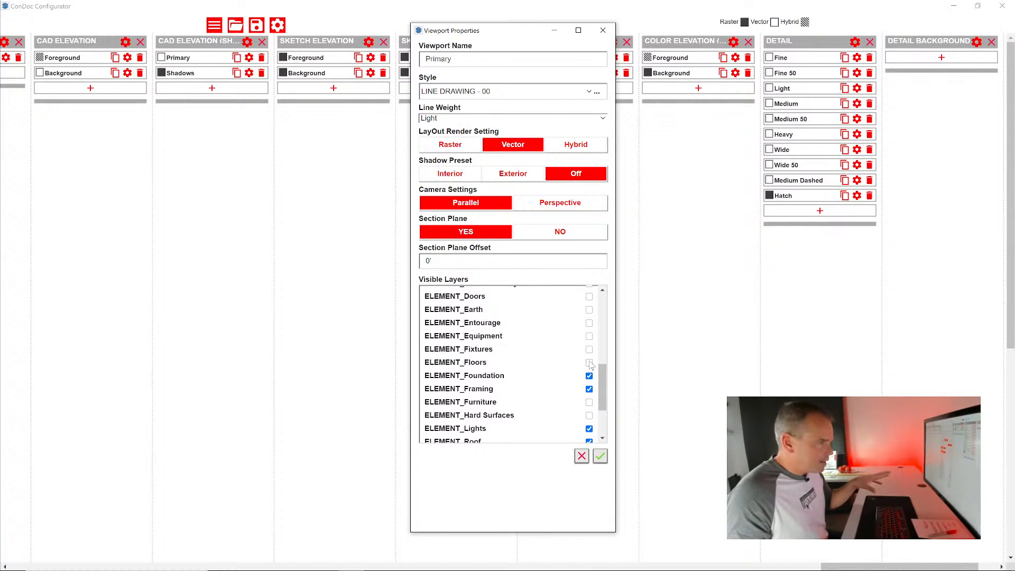
pyautogui.scroll(1, 590, 366)
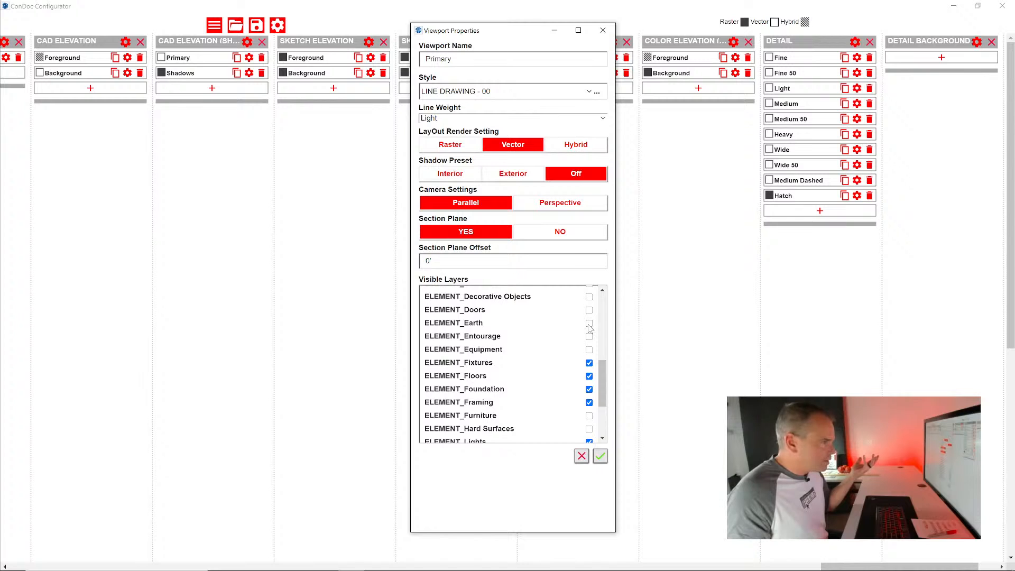
pyautogui.scroll(2, 589, 328)
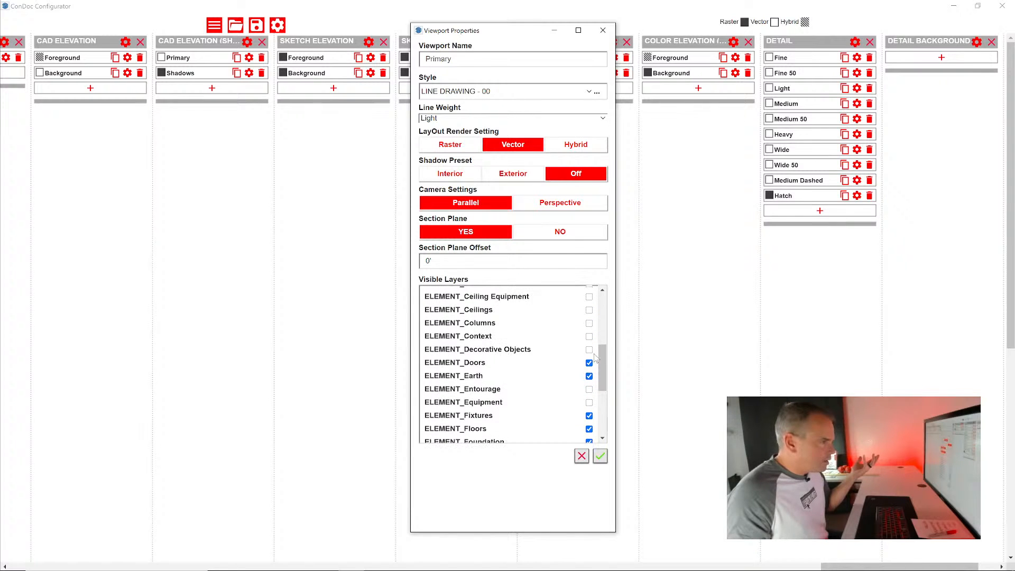
# - Enable the Columns, Ceilings, Ceiling Equipment, Beams and Barriers element layers, plus CONDITION_New and CONDITION_Existing
pyautogui.click(590, 324)
pyautogui.scroll(4, 591, 316)
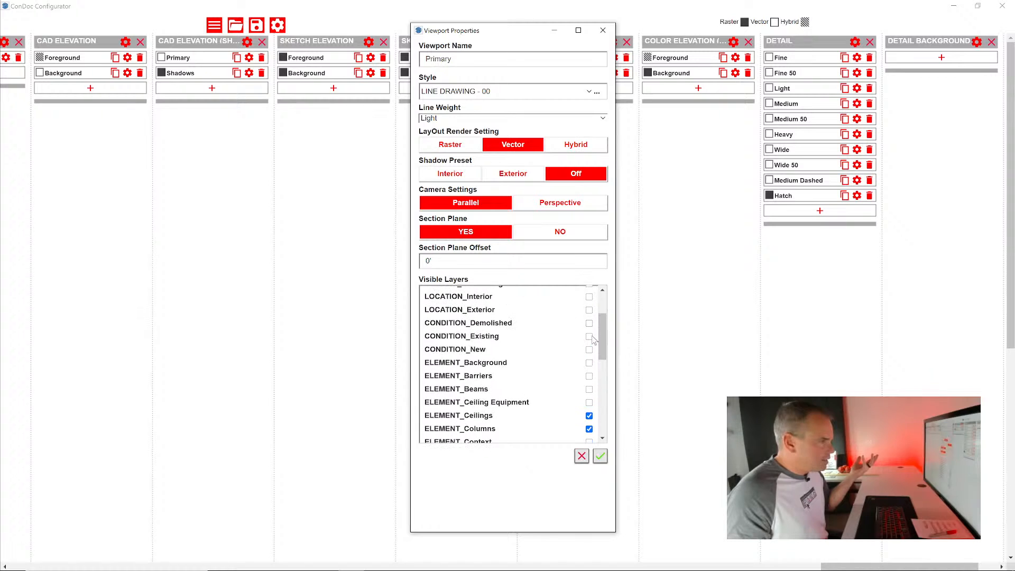
pyautogui.click(590, 403)
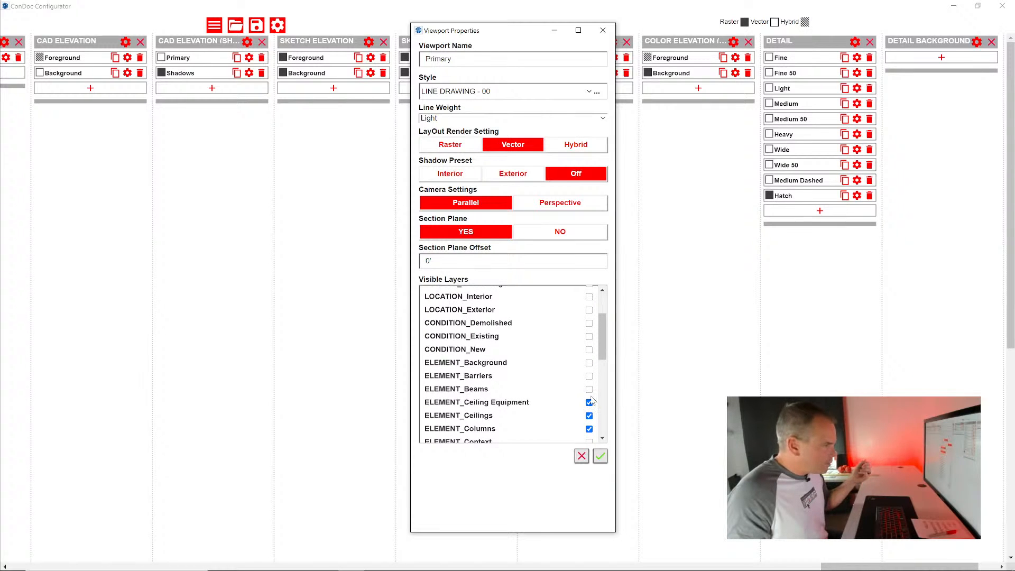
pyautogui.click(590, 389)
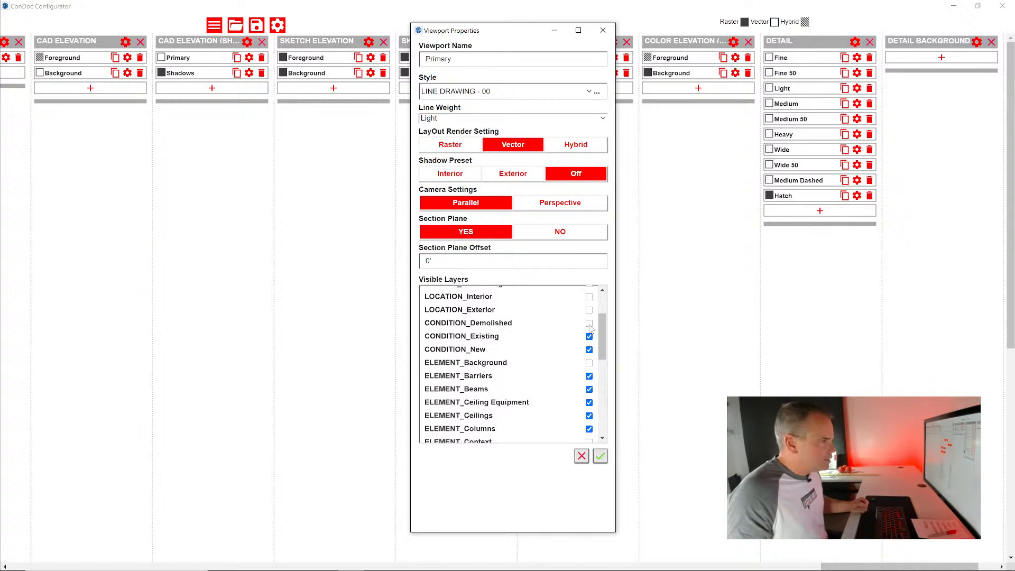
# - Enable the LOCATION_Exterior, LOCATION_Interior and CONDOC_3D Object layers and accept the Primary viewport's properties
pyautogui.scroll(2, 584, 350)
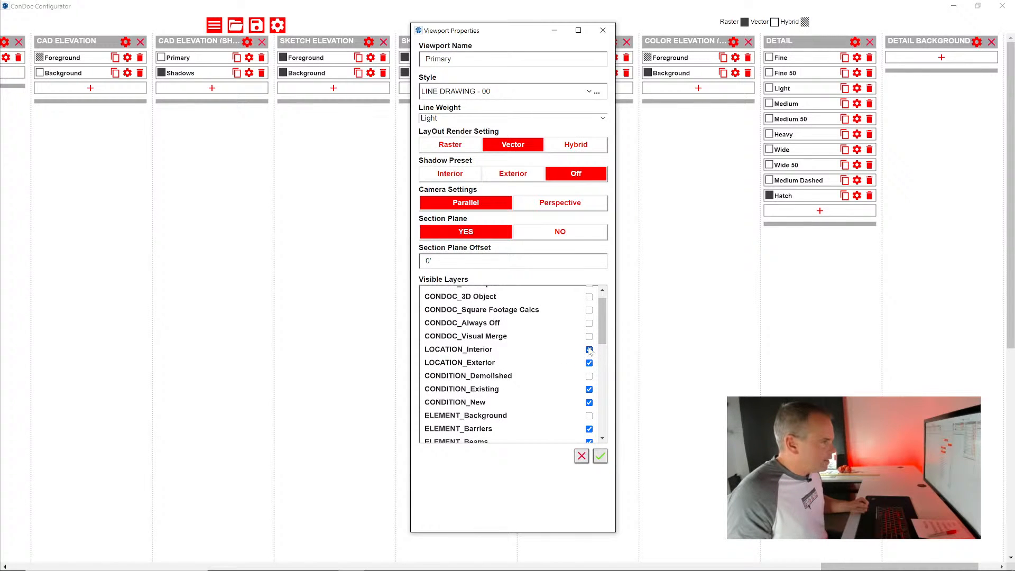
pyautogui.scroll(1, 590, 351)
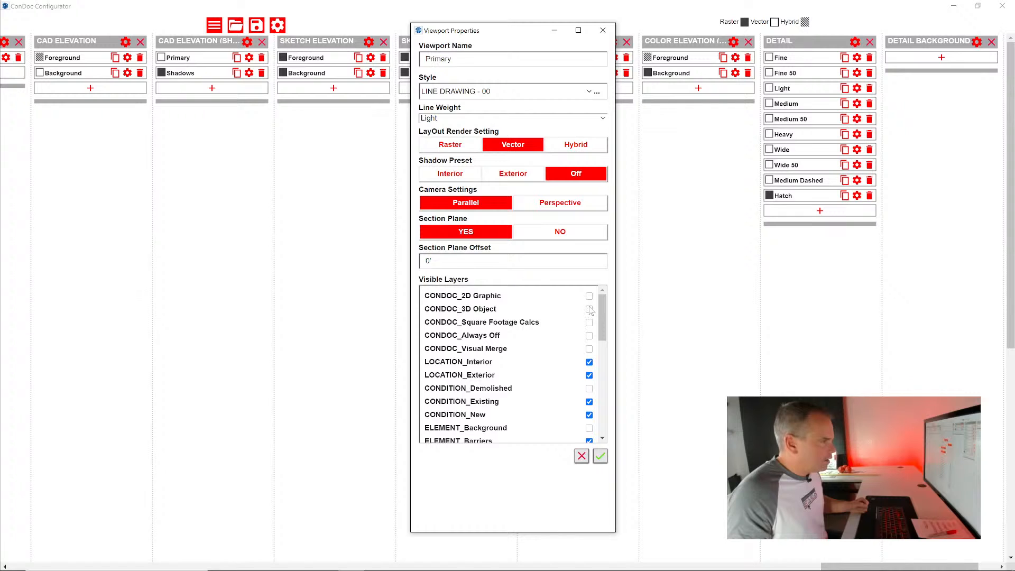
pyautogui.click(589, 309)
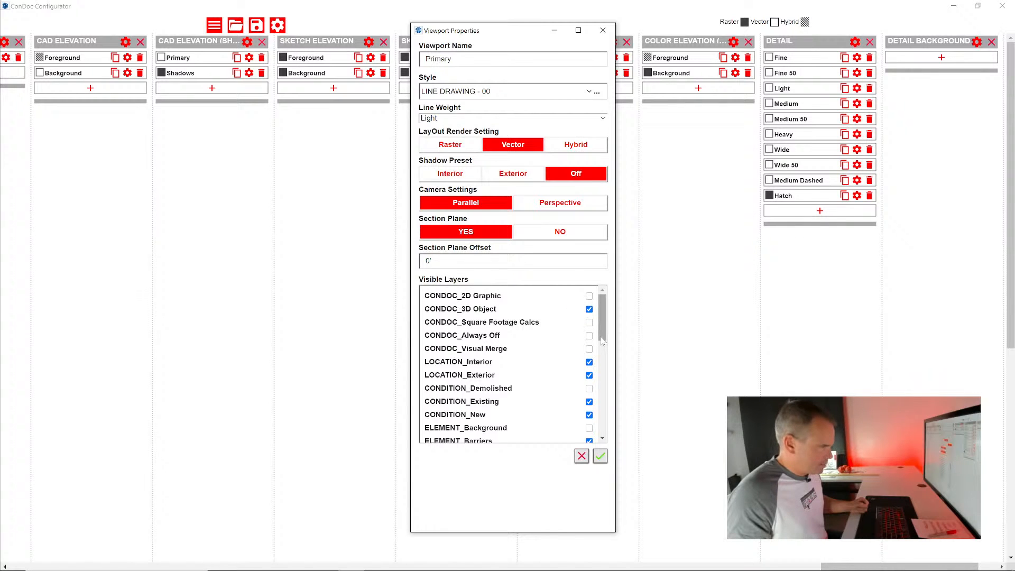
pyautogui.click(600, 457)
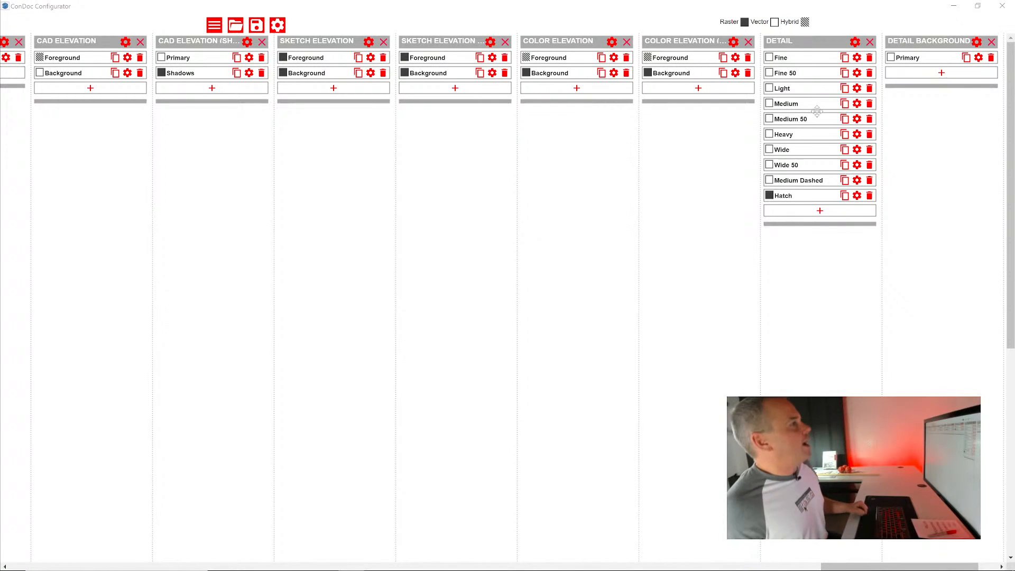
# - Close the ConDoc Configurator and delete the wall section viewport from Page 5 in LayOut
pyautogui.click(1002, 5)
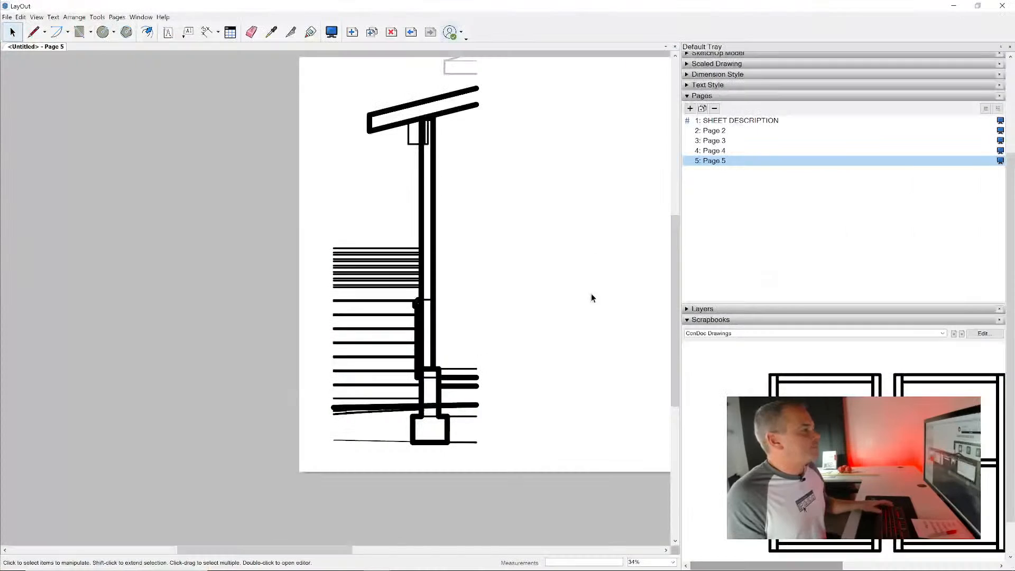
pyautogui.click(455, 248)
pyautogui.press('Delete')
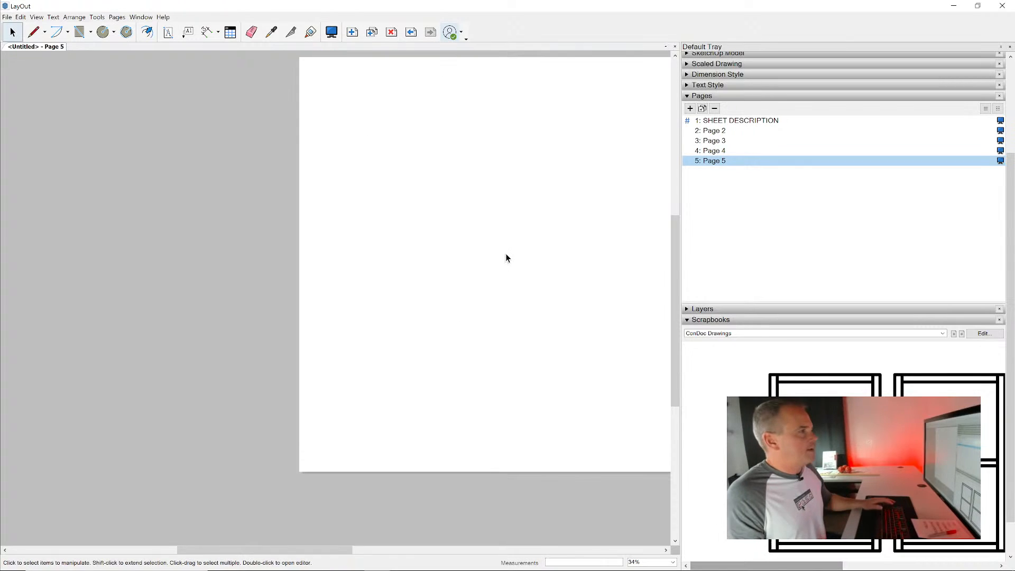
# - Show the whole Page 5 sheet and load the ConDoc Annotations scrapbook
pyautogui.scroll(-3, 506, 256)
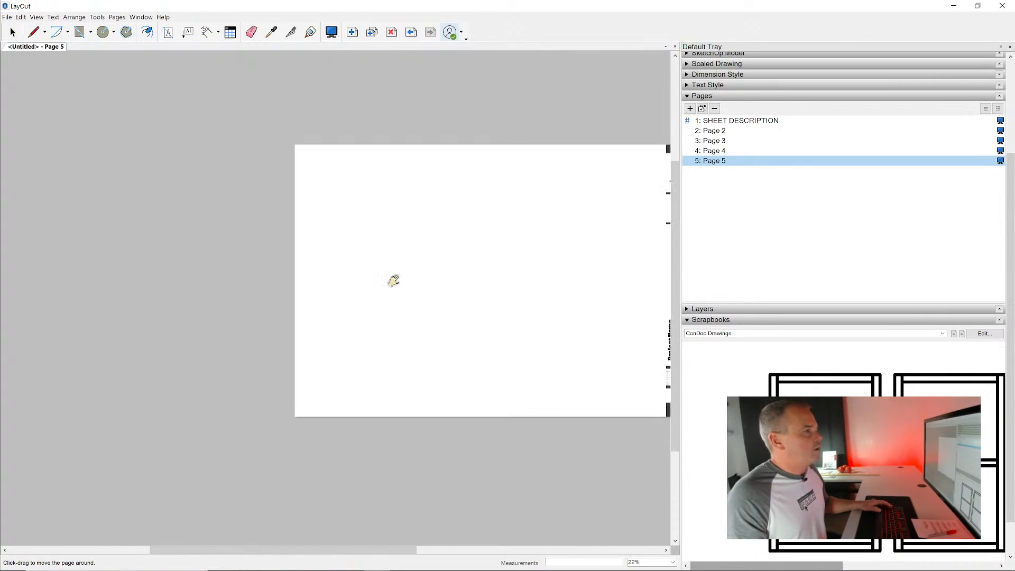
pyautogui.click(794, 335)
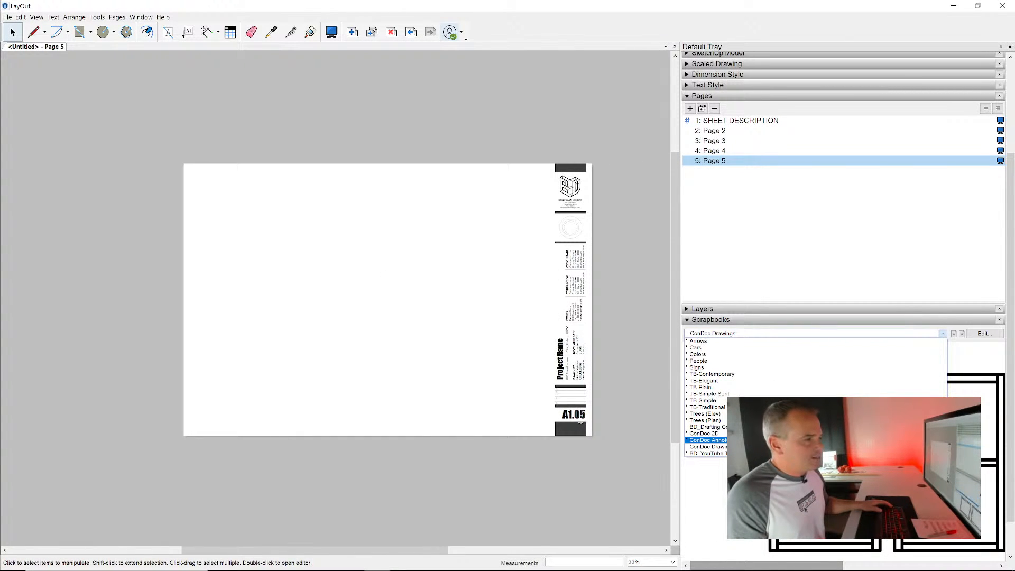
pyautogui.click(783, 440)
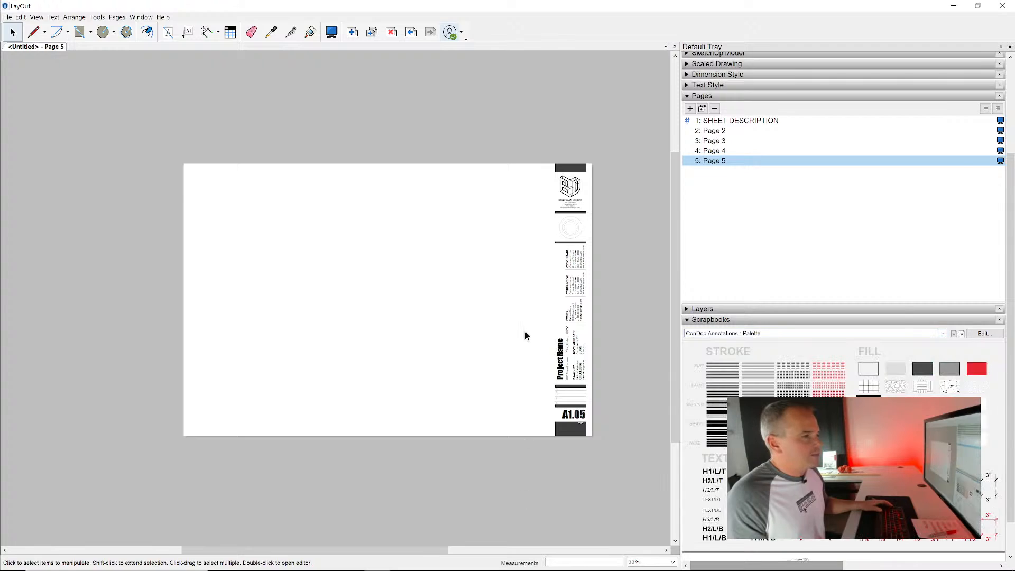
# - Switch to SketchUp, reopen the ConDoc Configurator maximized and bring up the Detail Background drawing
pyautogui.hotkey('alt', 'Tab')
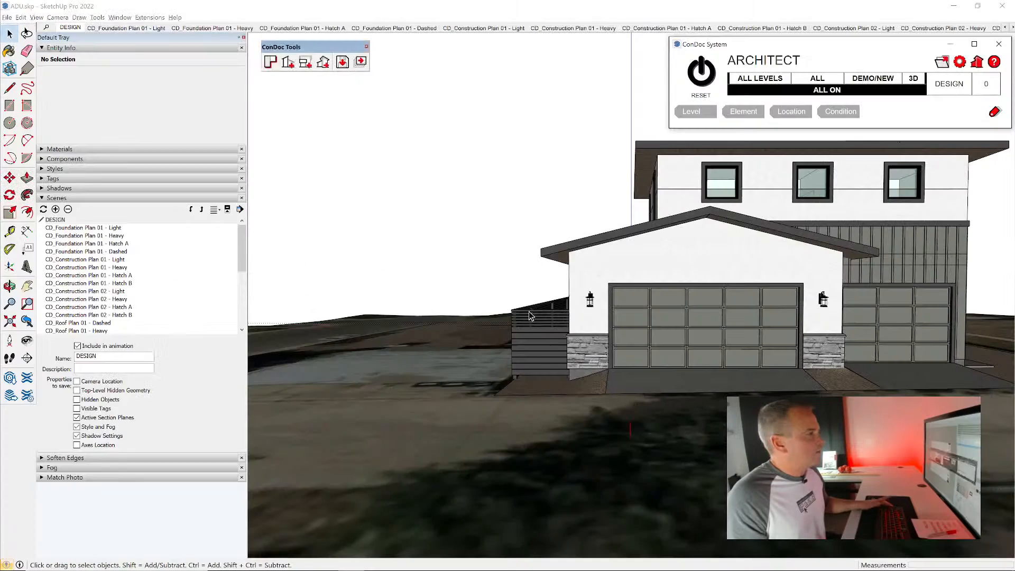
pyautogui.click(960, 62)
pyautogui.click(347, 8)
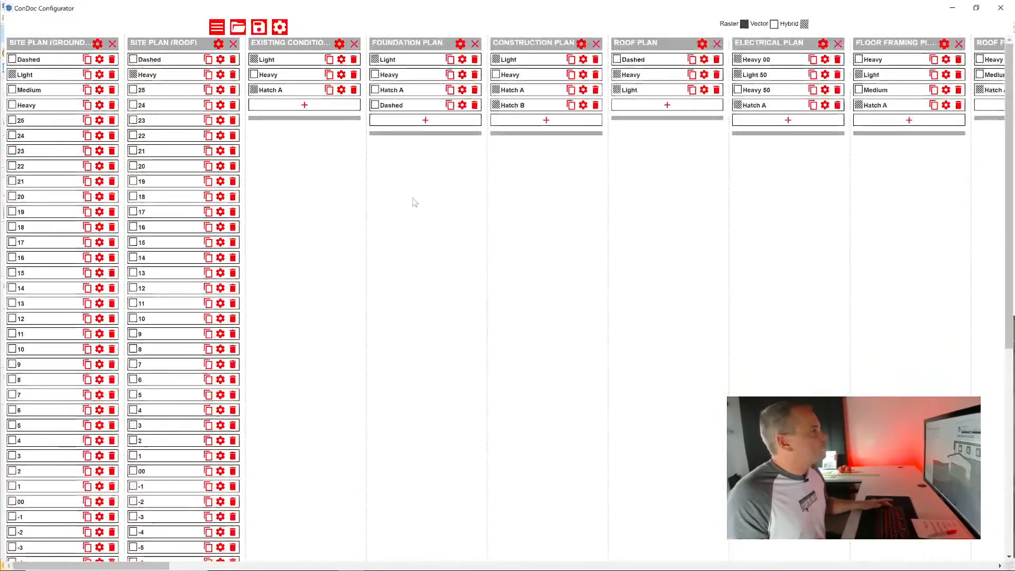
pyautogui.hscroll(15, 478, 304)
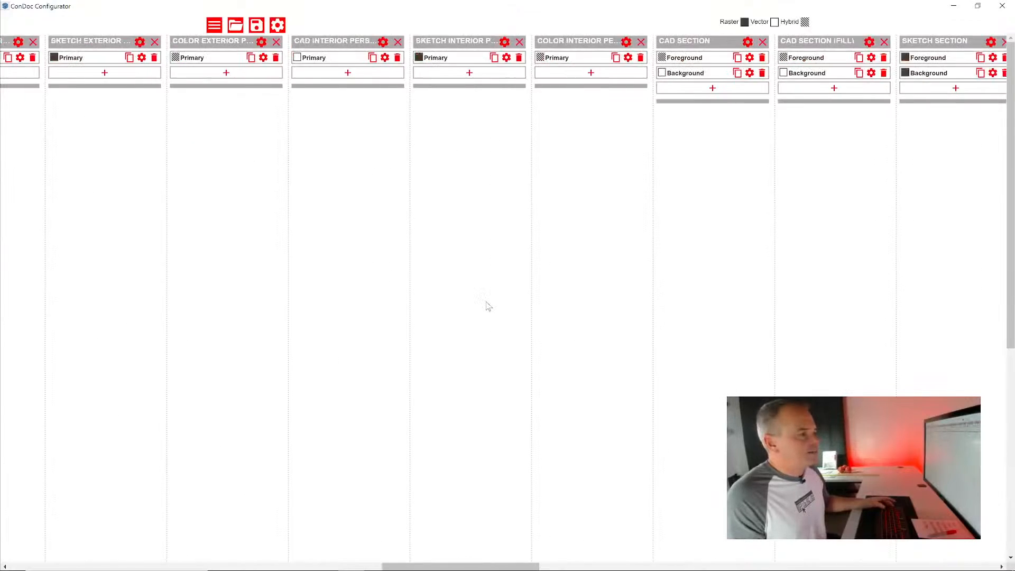
pyautogui.hscroll(15, 488, 305)
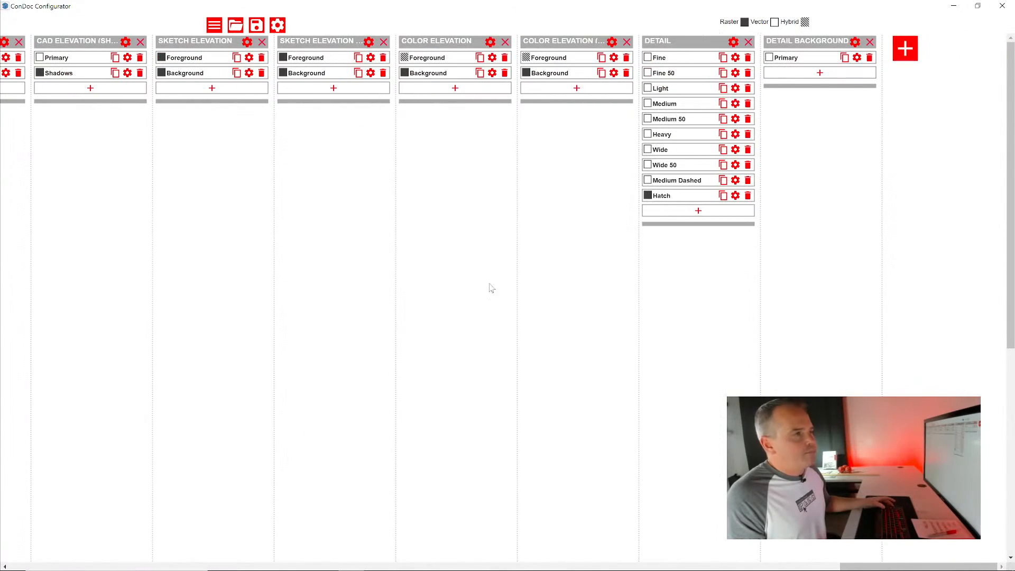
# - Set the Detail Background drawing's Primary viewport line weight to Fine and accept its properties
pyautogui.click(859, 59)
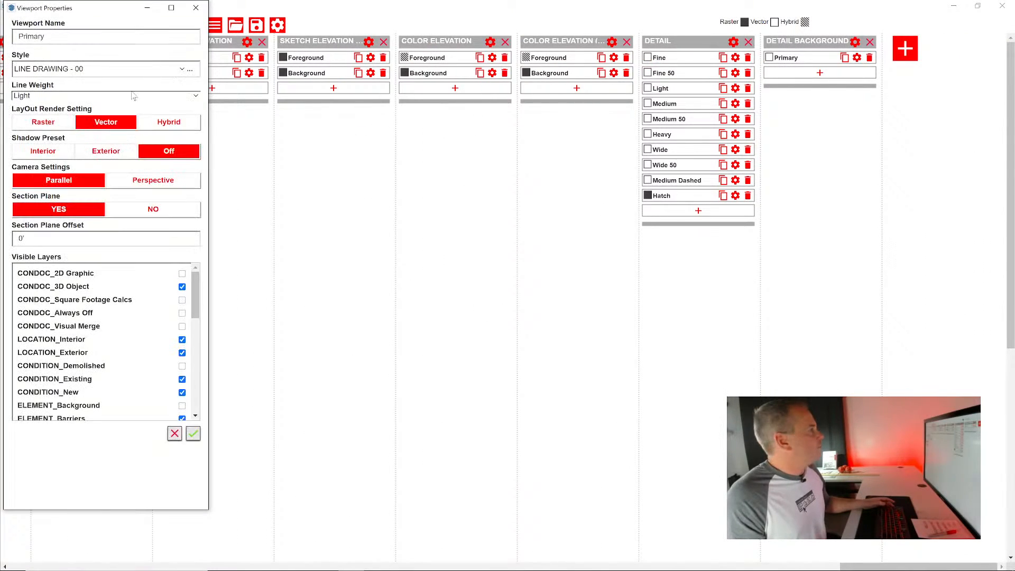
pyautogui.moveTo(51, 15); pyautogui.dragTo(426, 49)
pyautogui.click(480, 130)
pyautogui.click(402, 139)
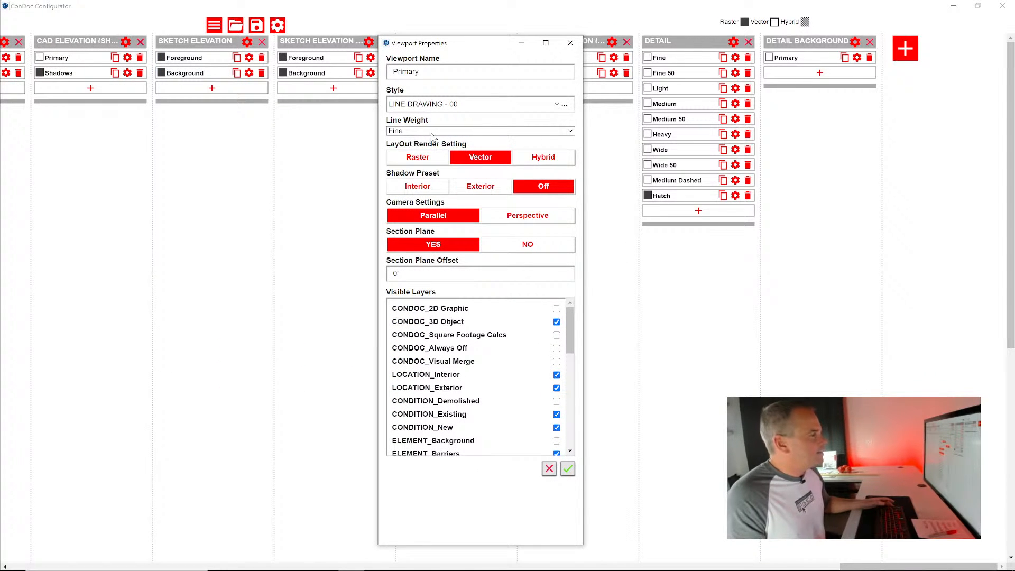
pyautogui.click(574, 472)
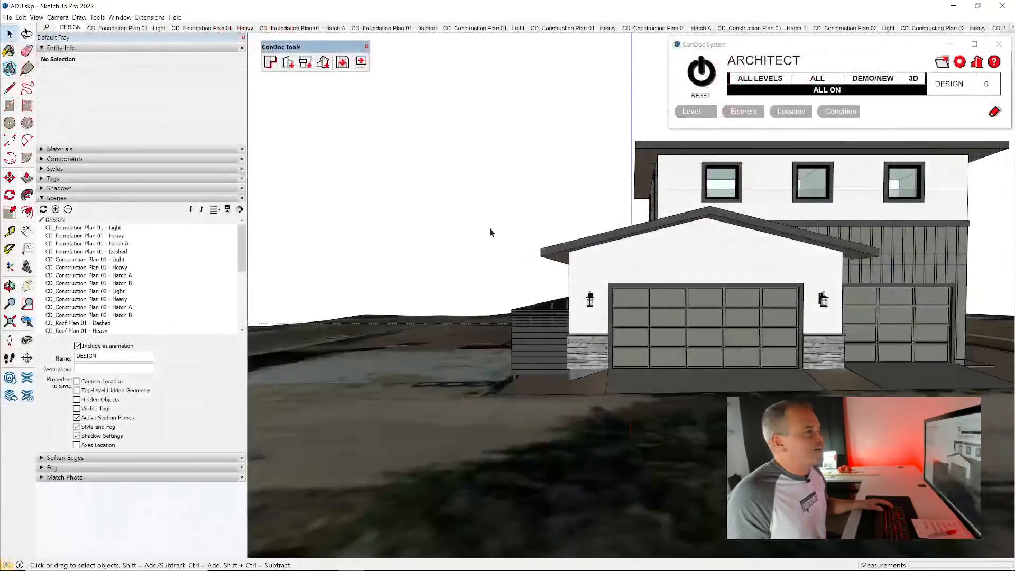
# - Place a ConDoc section plane across the garage's side wall and assign it the Detail Background drawing type
pyautogui.moveTo(490, 228); pyautogui.dragTo(724, 214, button='middle')
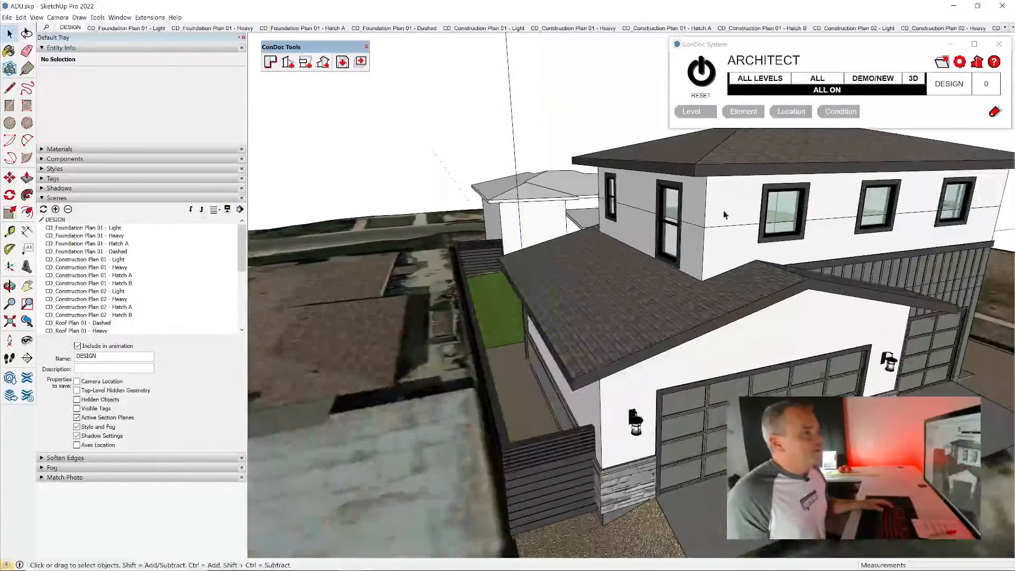
pyautogui.click(286, 64)
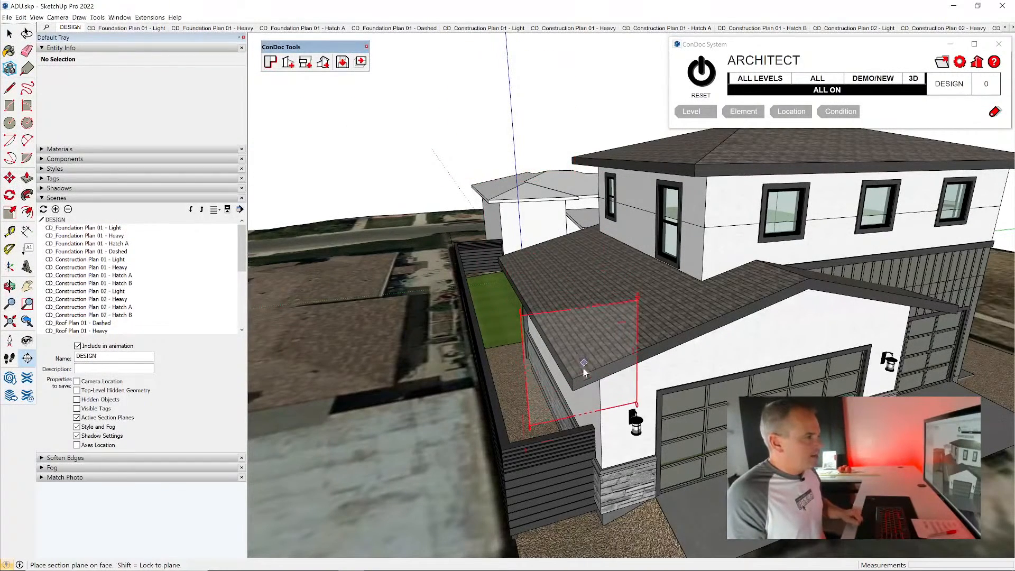
pyautogui.click(583, 402)
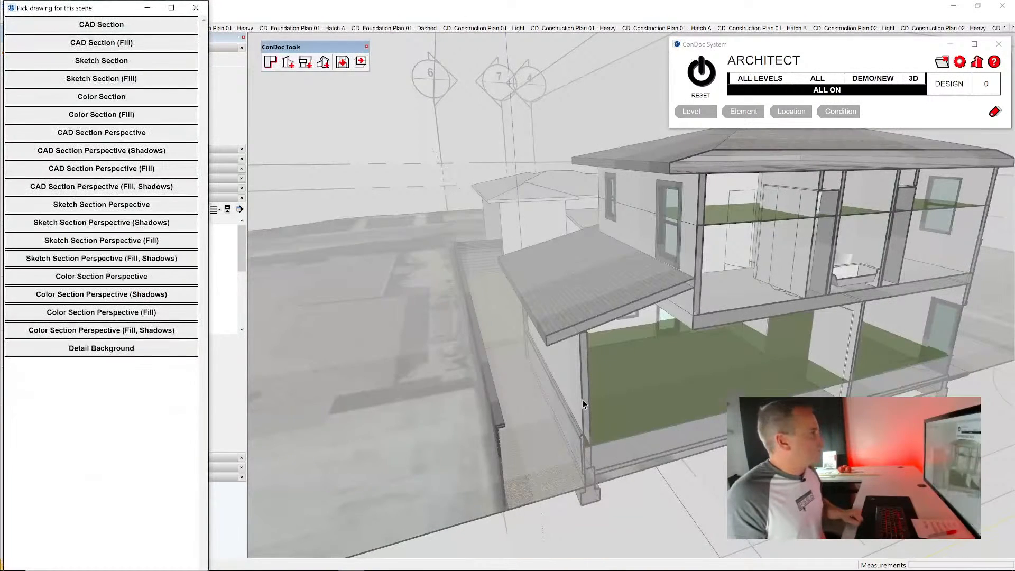
pyautogui.click(106, 350)
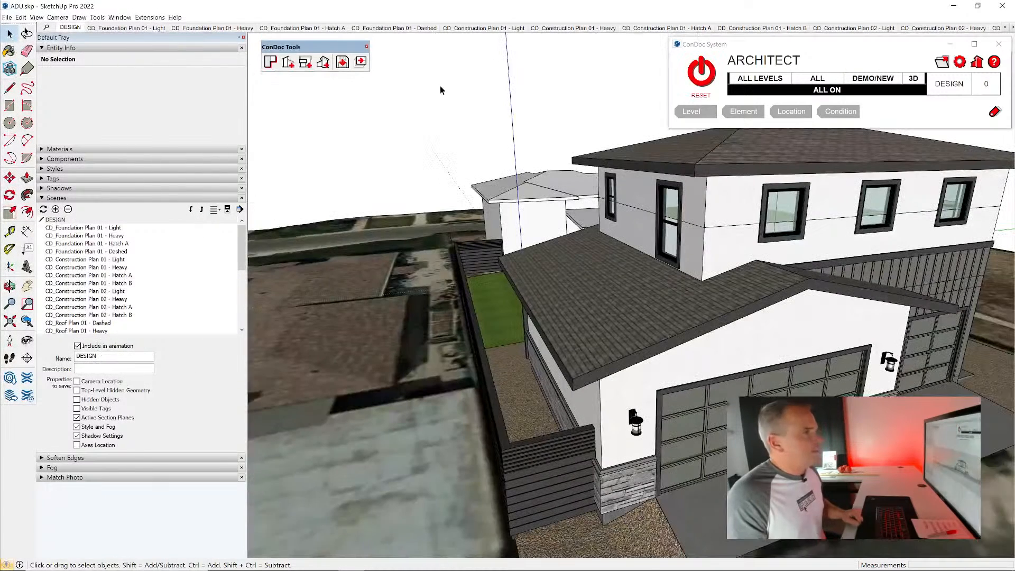
# - Activate the CD_Detail Background AA - Primary scene, frame the garage's outer wall and re-save the scene's camera location
pyautogui.scroll(-6, 125, 311)
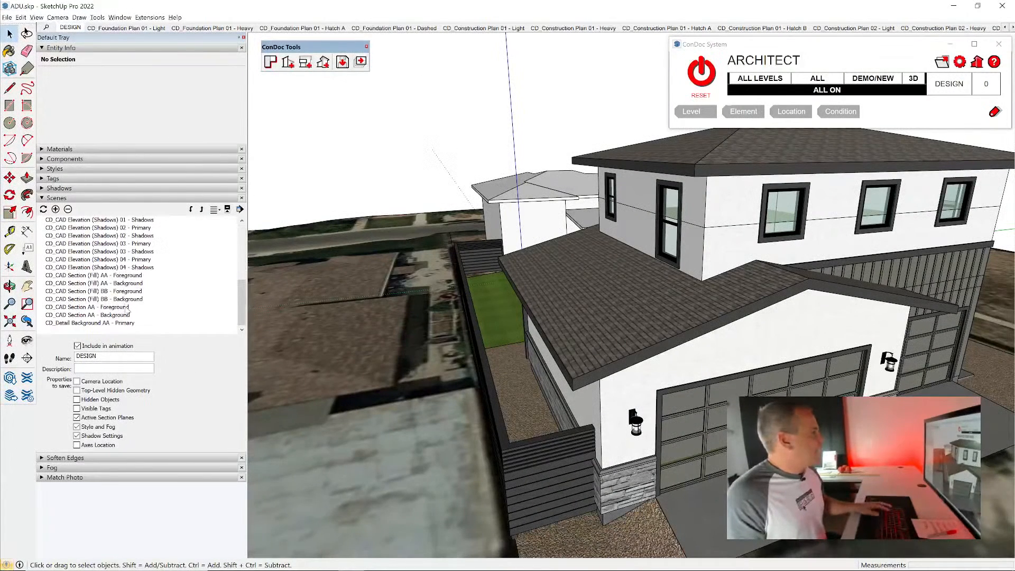
pyautogui.doubleClick(107, 323)
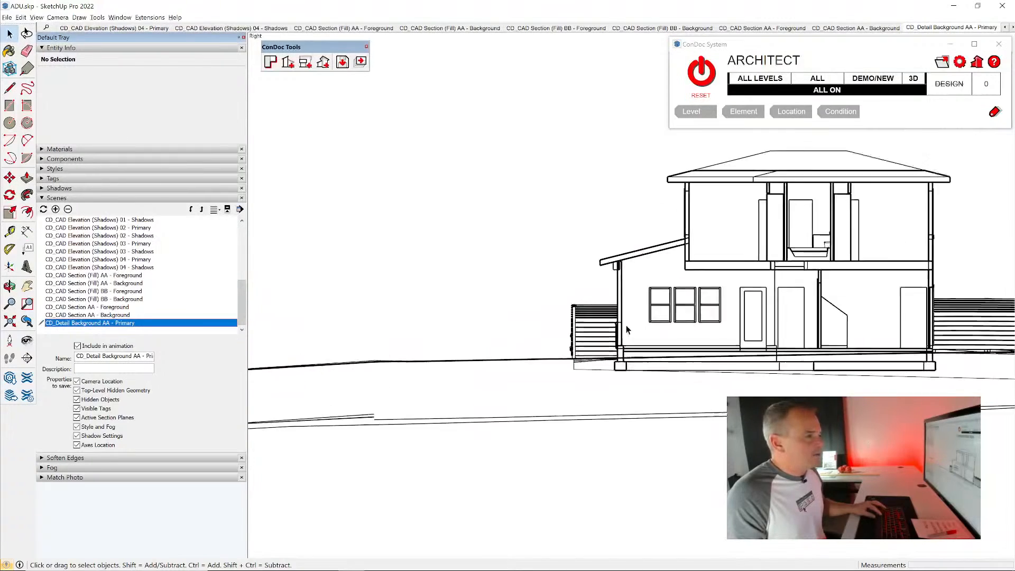
pyautogui.scroll(5, 598, 322)
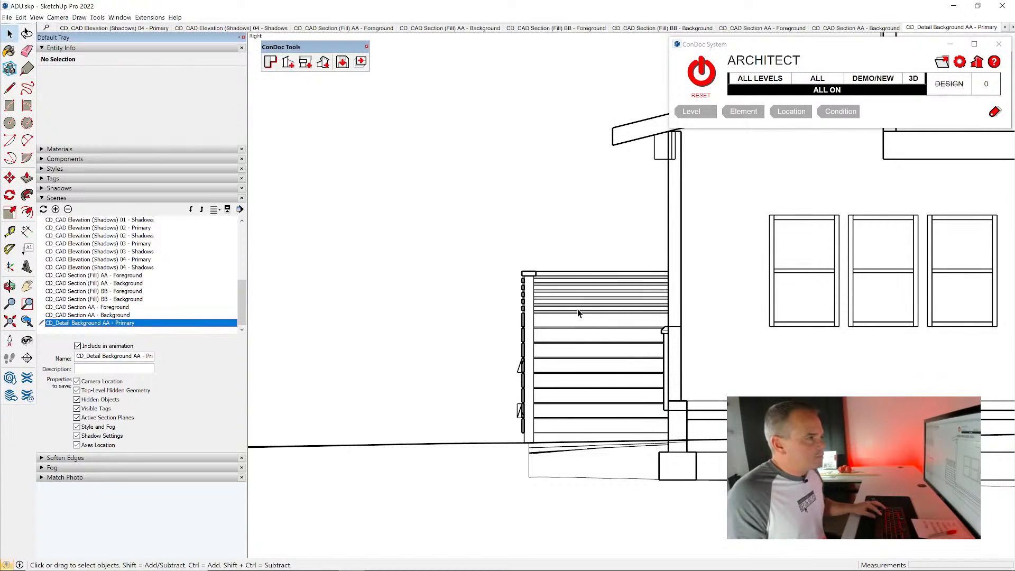
pyautogui.click(104, 383)
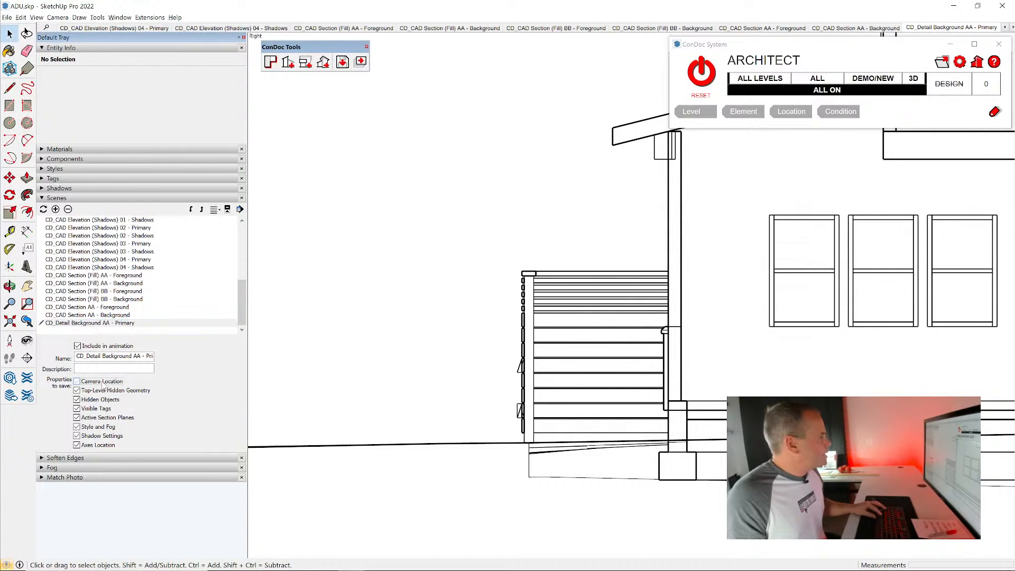
pyautogui.click(102, 383)
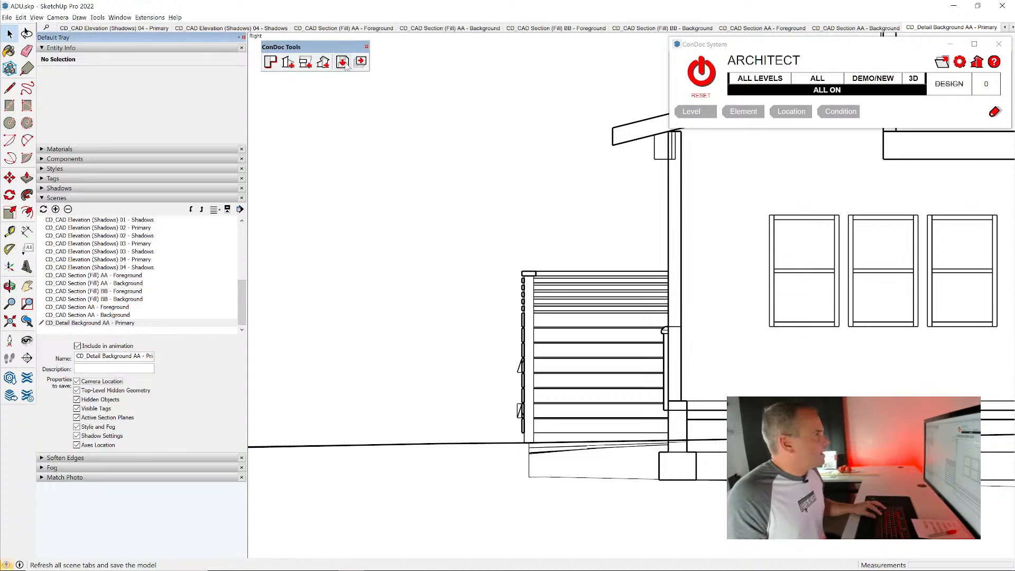
# - Send only Detail Background AA to LayOut at 1 1/2" = 1'-0" (1:8), saving the model for the export
pyautogui.click(361, 62)
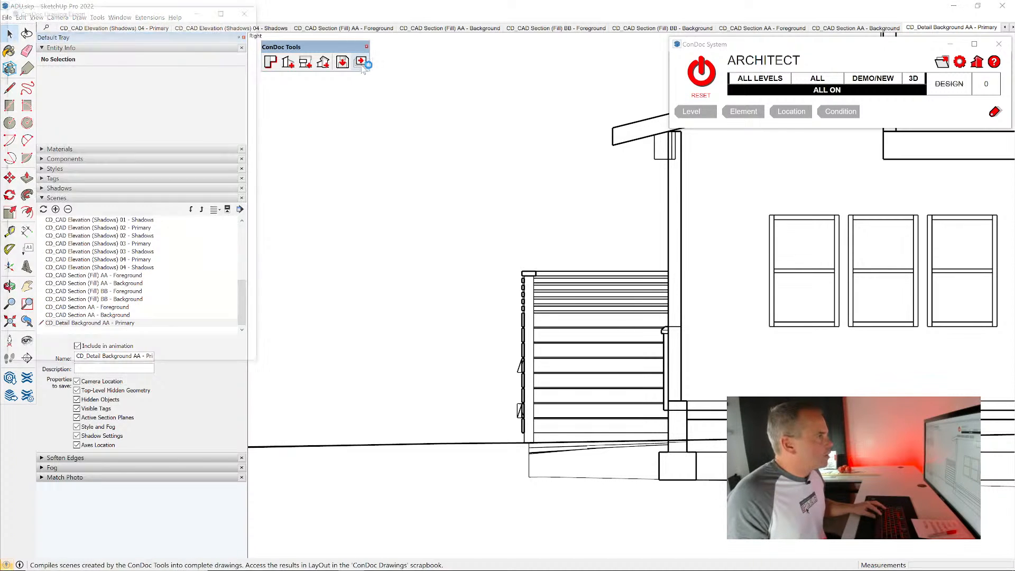
pyautogui.click(85, 220)
pyautogui.click(171, 221)
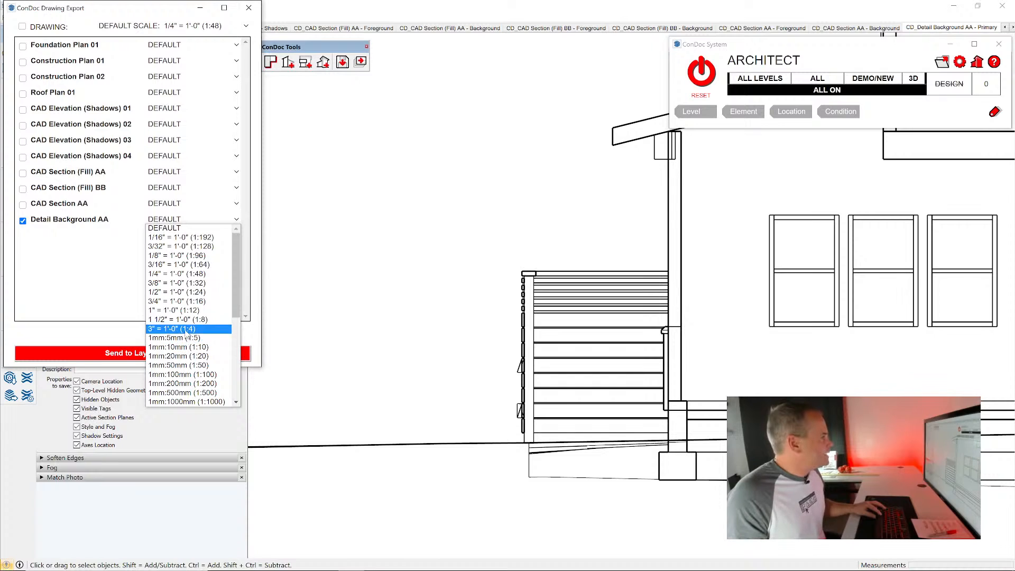
pyautogui.scroll(-2, 186, 330)
pyautogui.scroll(-2, 187, 342)
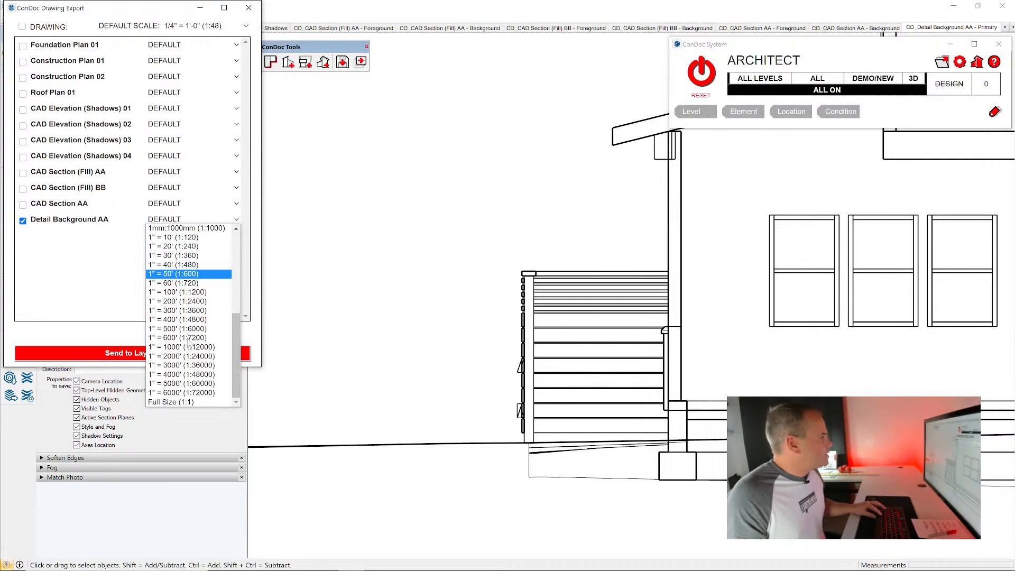
pyautogui.scroll(4, 189, 343)
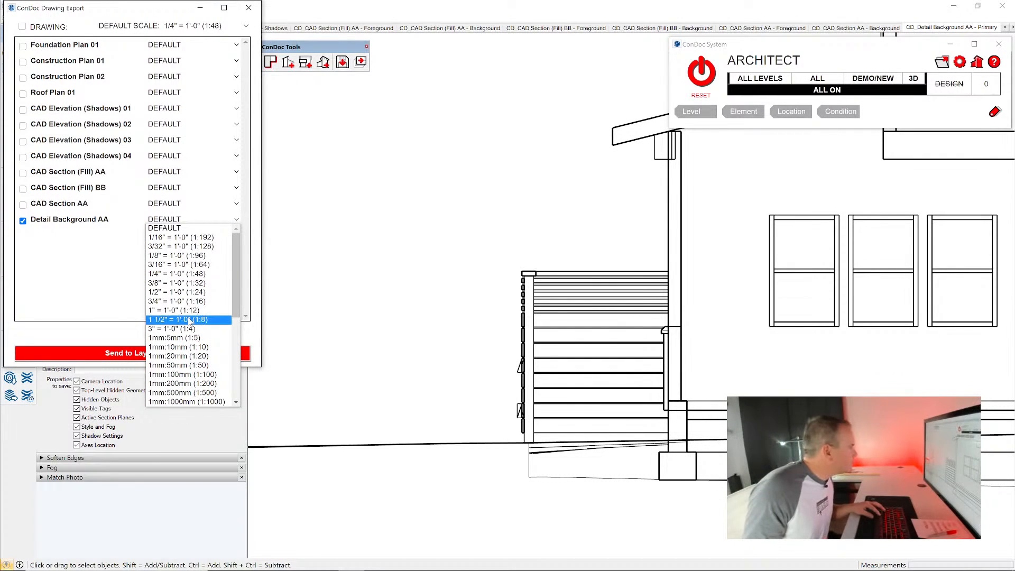
pyautogui.click(191, 319)
pyautogui.click(190, 353)
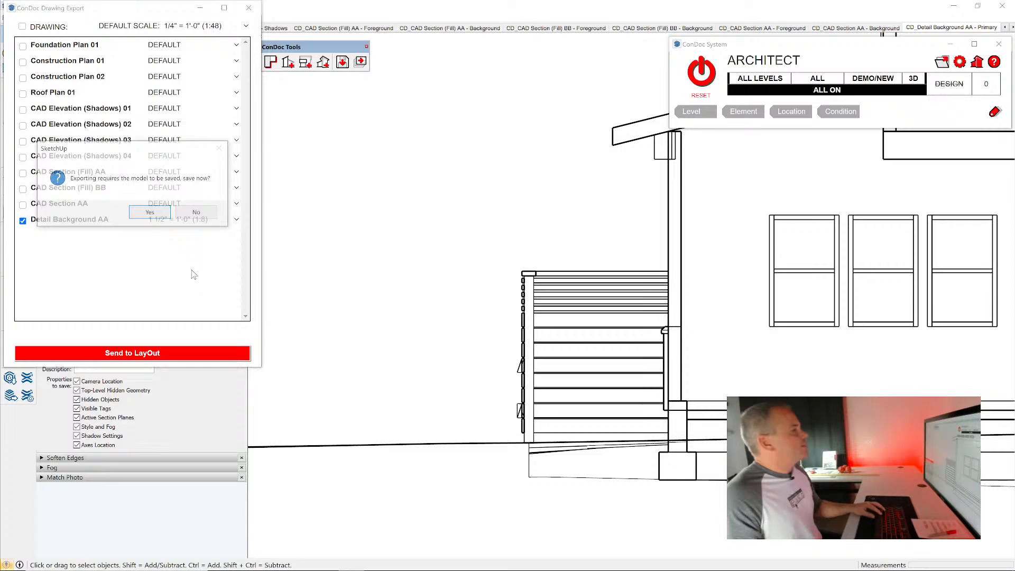
pyautogui.click(149, 216)
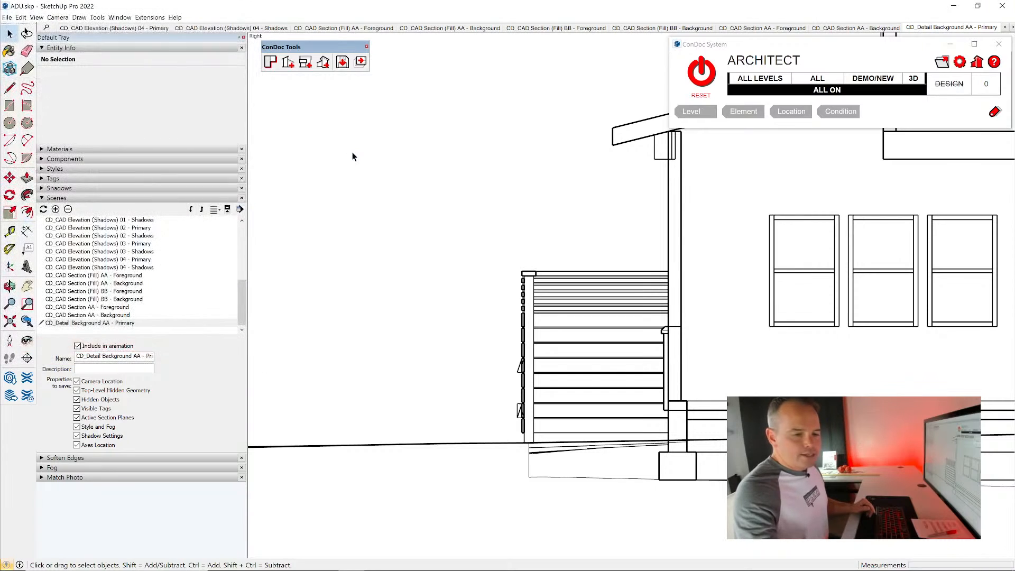
# - Switch to LayOut and update the outdated ADU.skp reference in the document setup
pyautogui.hotkey('alt', 'Tab')
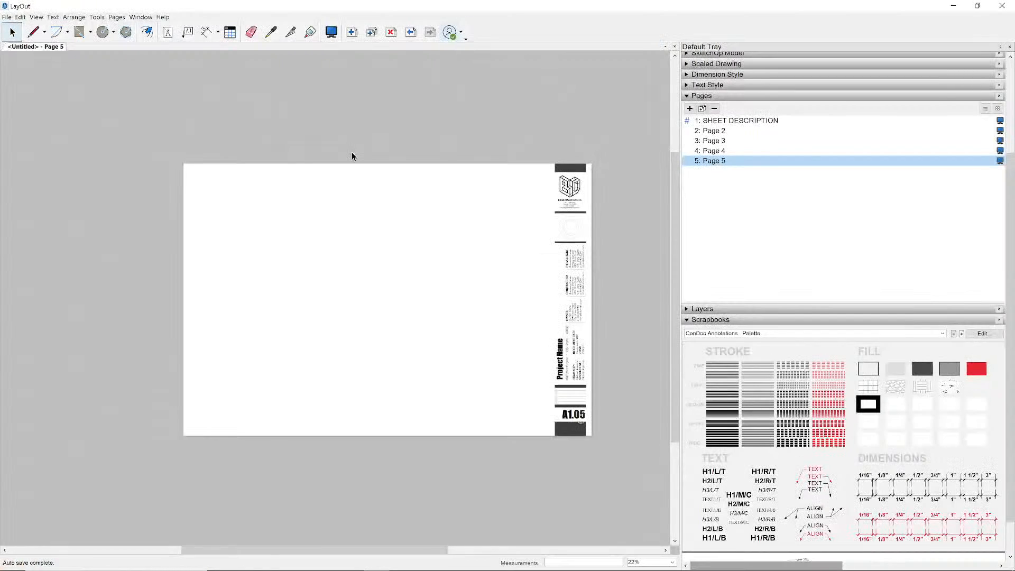
pyautogui.click(200, 91)
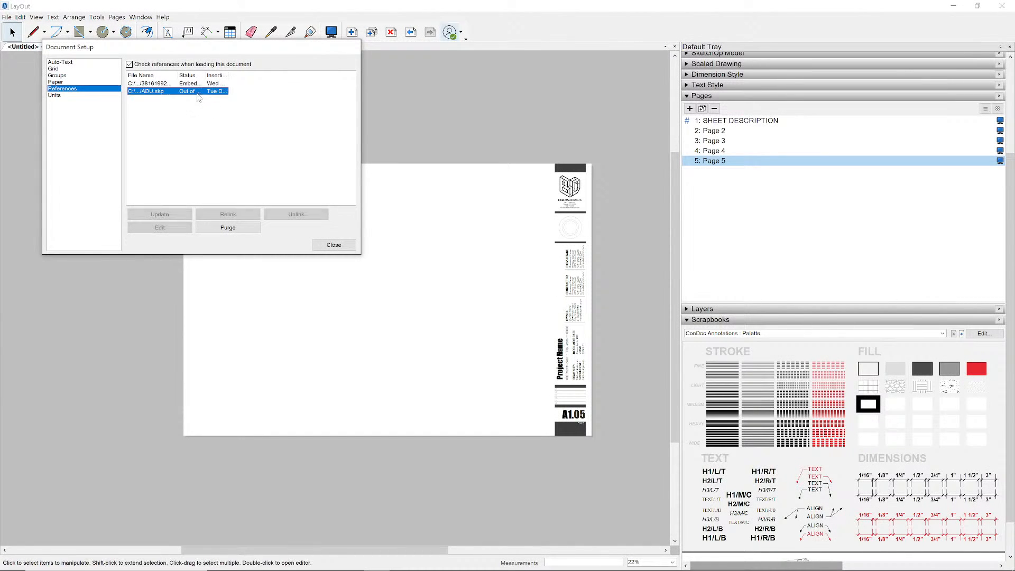
pyautogui.click(160, 214)
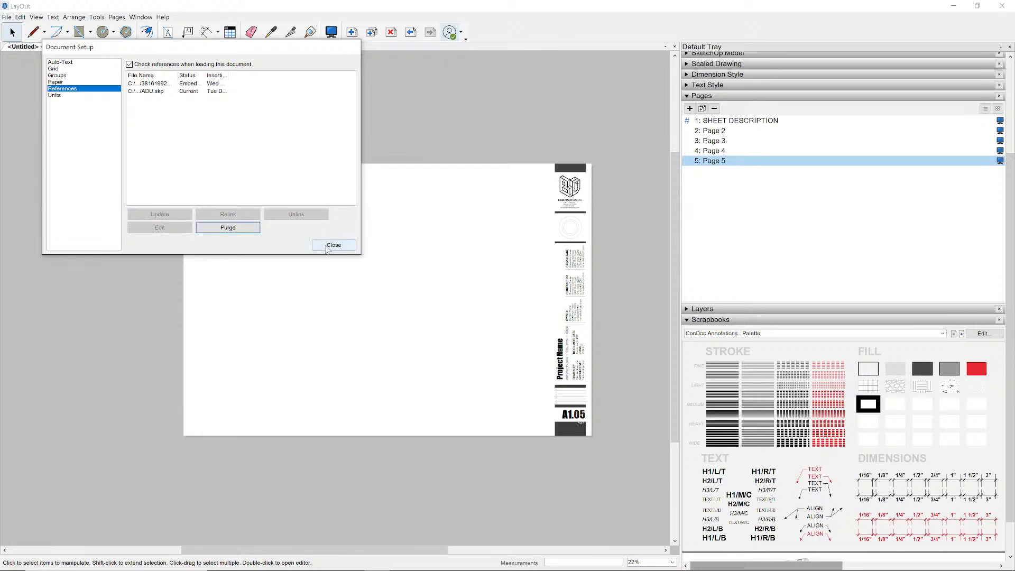
pyautogui.click(334, 245)
# - Load the ConDoc Drawings scrapbook and place the Detail Background drawing on Page 5
pyautogui.click(767, 333)
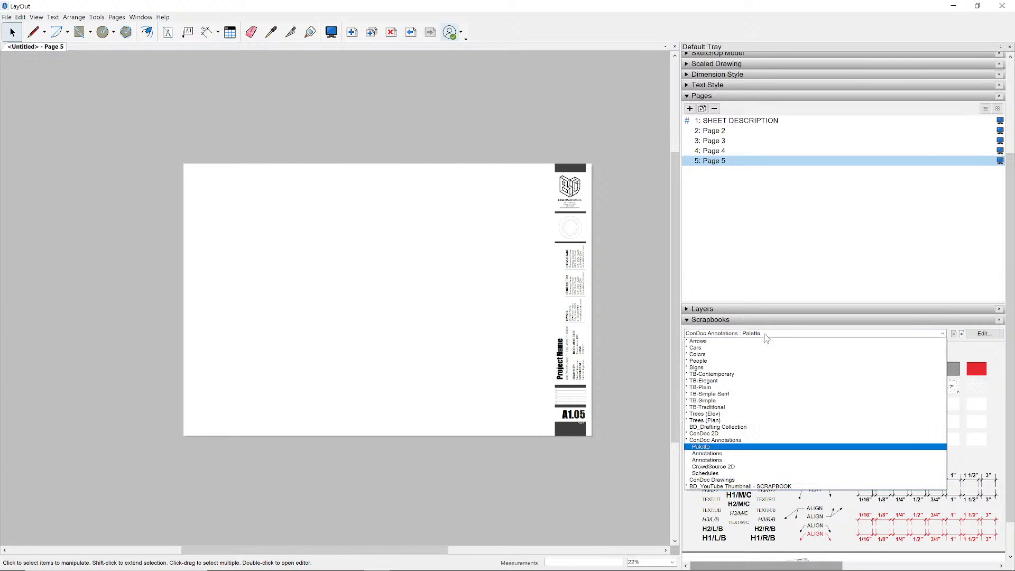
pyautogui.click(765, 482)
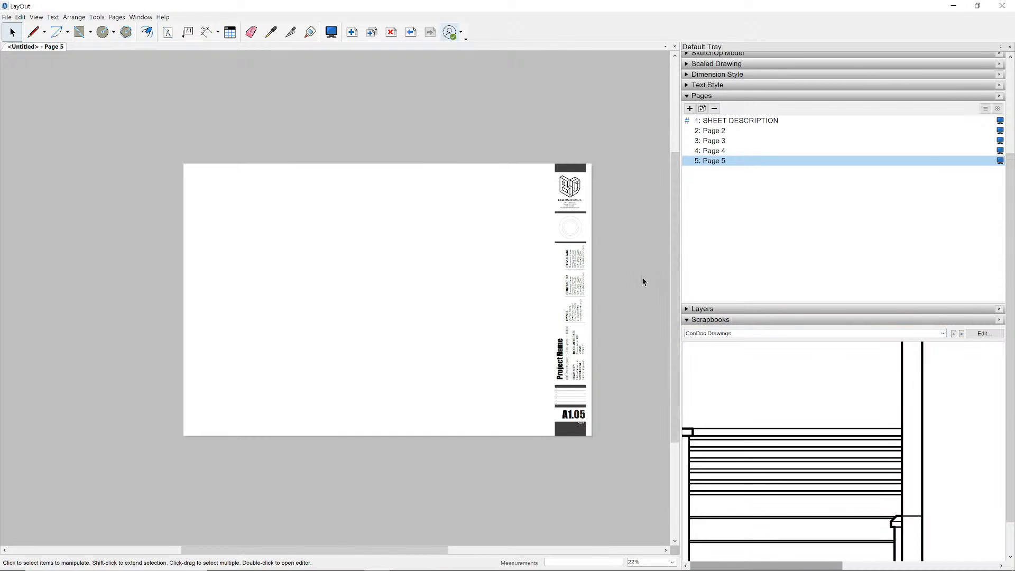
pyautogui.moveTo(772, 465)
pyautogui.mouseDown()
pyautogui.moveTo(361, 296)
pyautogui.moveTo(385, 285)
pyautogui.mouseUp()
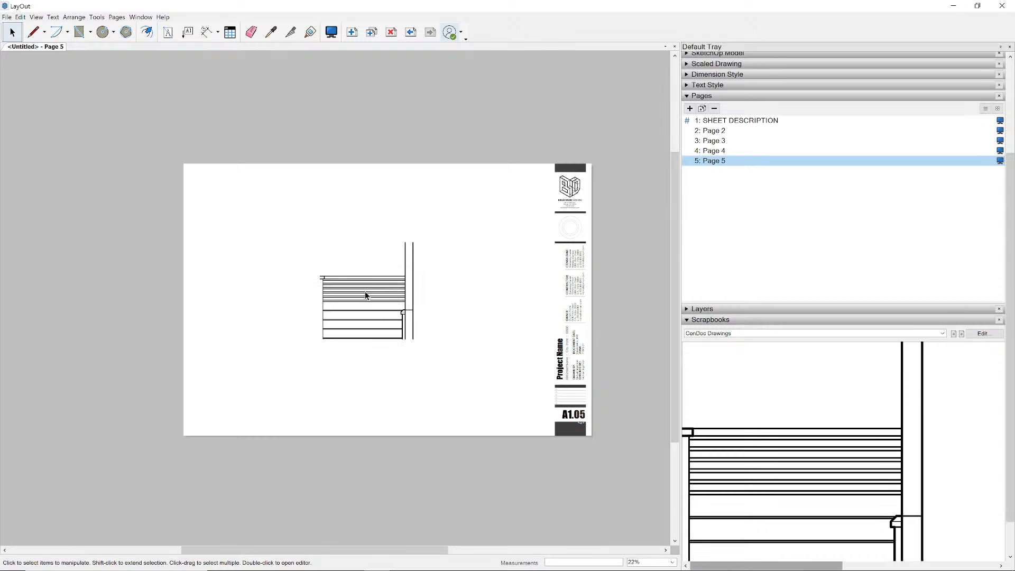
# - Crop the placed drawing to a narrow full-height strip around the garage wall and position it near the sheet's left edge
pyautogui.keyDown('alt'); pyautogui.moveTo(314, 344); pyautogui.dragTo(180, 424); pyautogui.keyUp('alt')
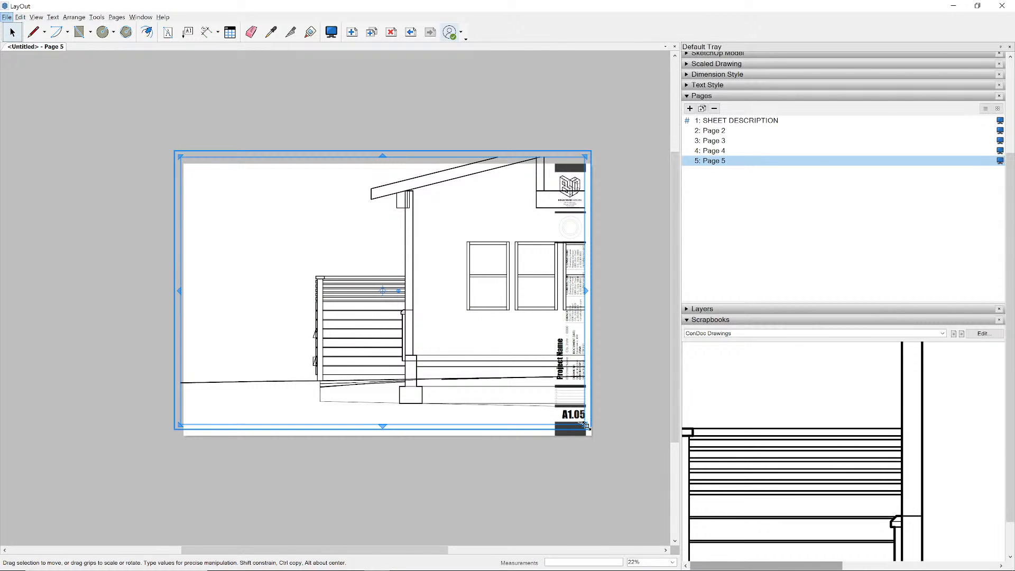
pyautogui.moveTo(585, 426); pyautogui.dragTo(439, 419)
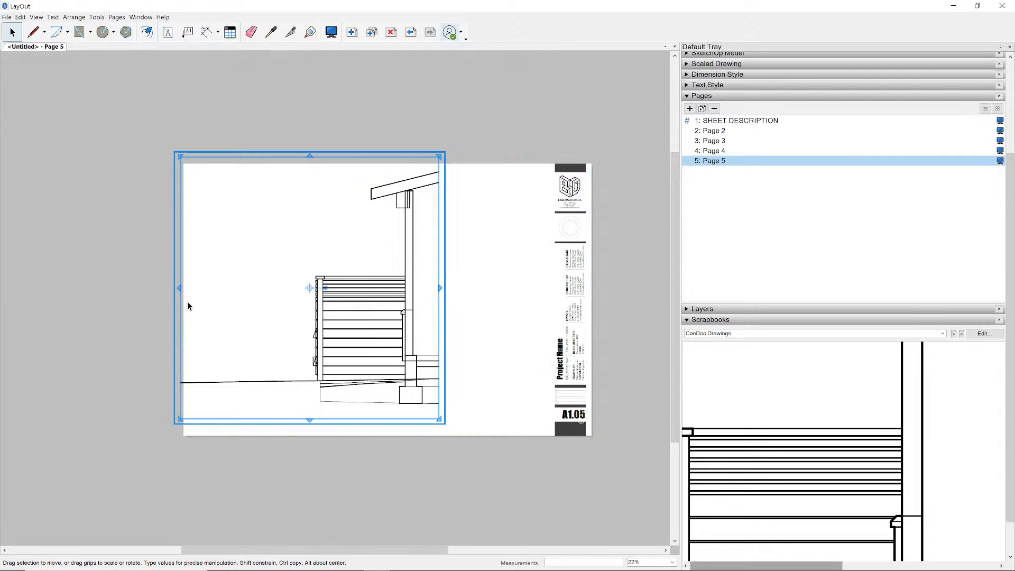
pyautogui.moveTo(177, 300)
pyautogui.mouseDown()
pyautogui.moveTo(373, 317)
pyautogui.moveTo(263, 347)
pyautogui.mouseUp()
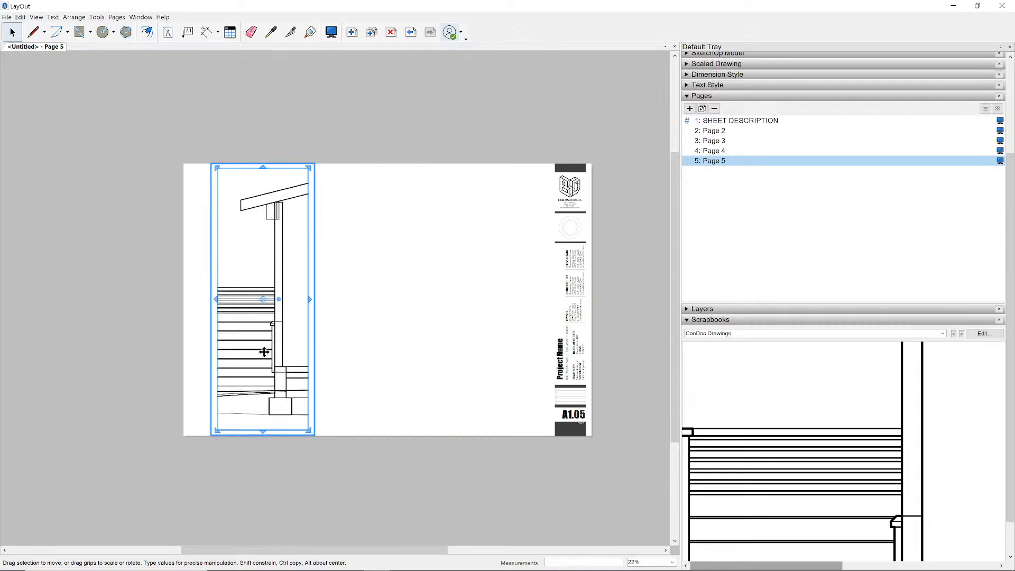
pyautogui.scroll(3, 267, 349)
pyautogui.press('Escape')
pyautogui.moveTo(306, 309); pyautogui.dragTo(410, 313, button='middle')
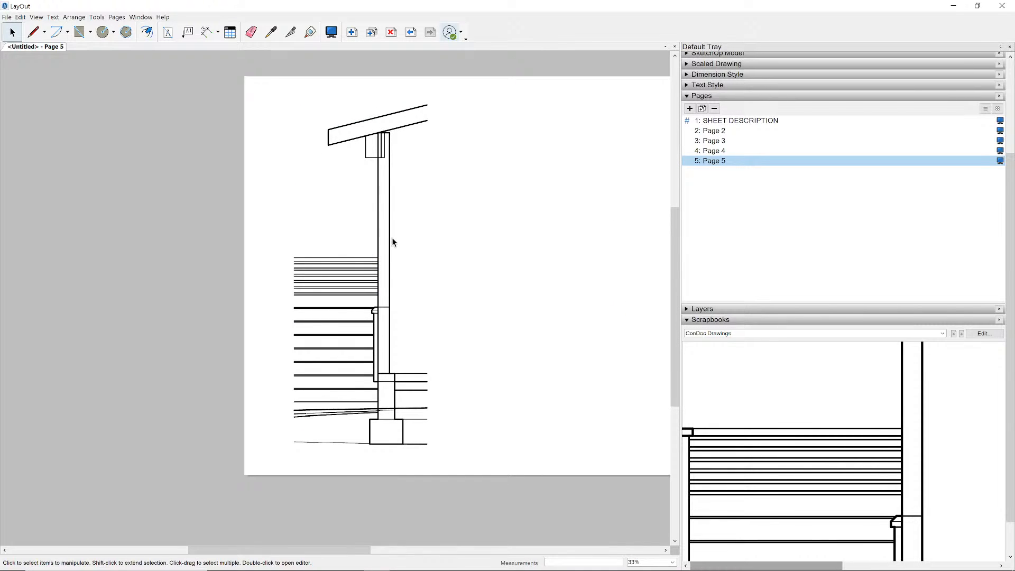
# - Add a layer named BACKGROUNDS and place it below TITLE BLOCK in the layer order
pyautogui.click(384, 225)
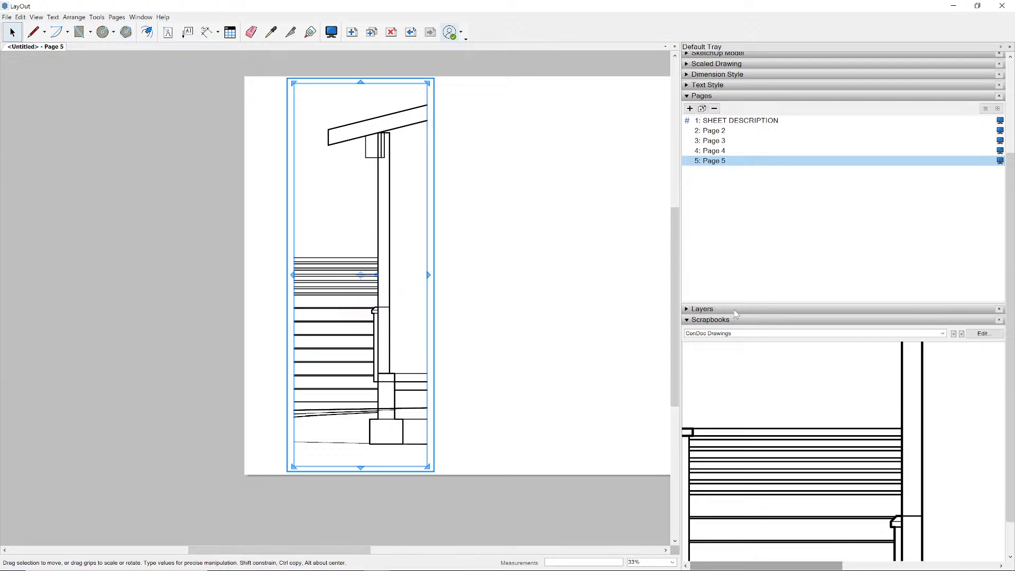
pyautogui.click(703, 308)
pyautogui.click(690, 322)
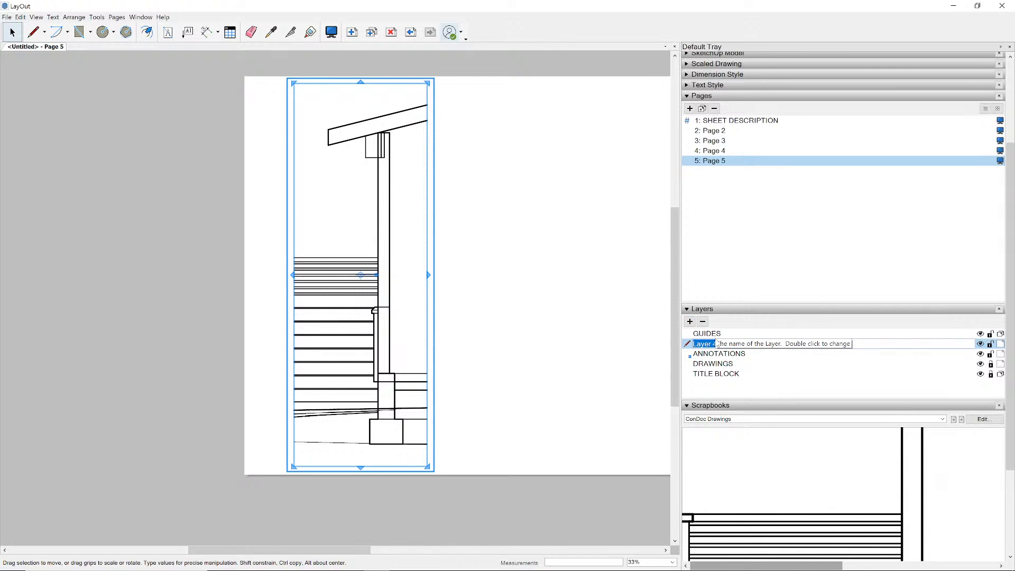
pyautogui.write('BACKGROUNDS')
pyautogui.press('Return')
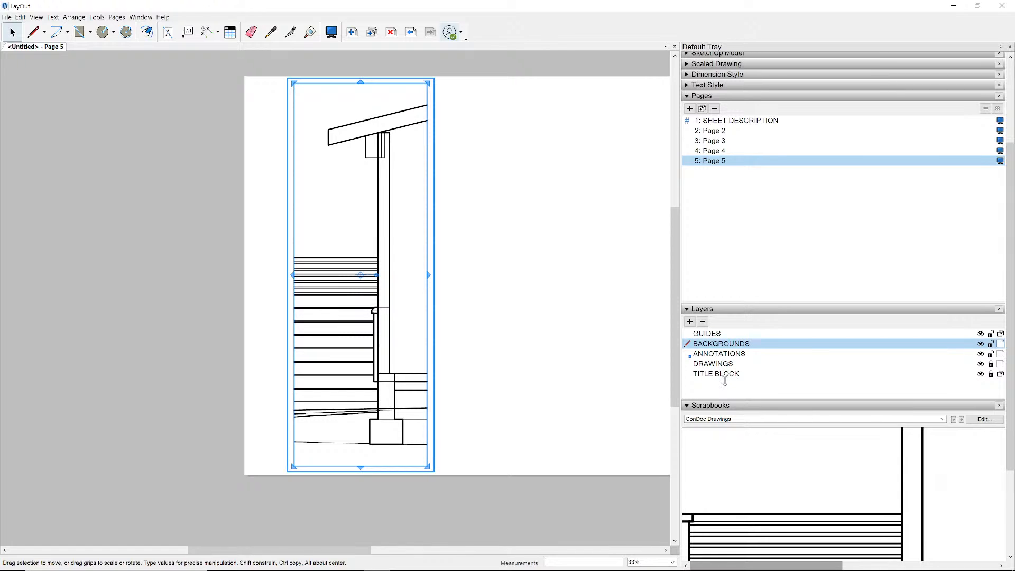
pyautogui.moveTo(725, 378); pyautogui.dragTo(723, 379)
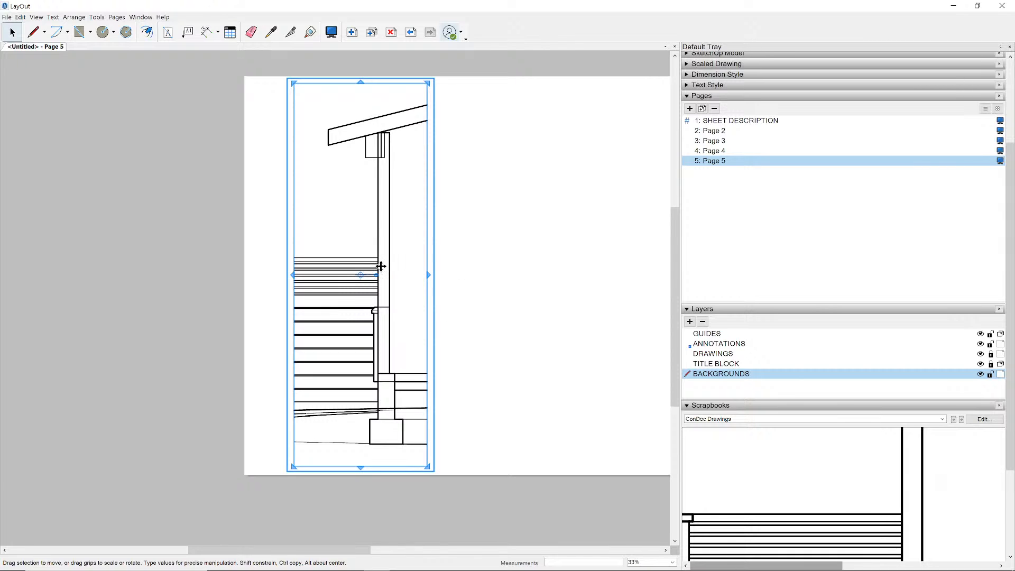
# - Move the wall section drawing to the BACKGROUNDS layer and hide that layer
pyautogui.rightClick(384, 253)
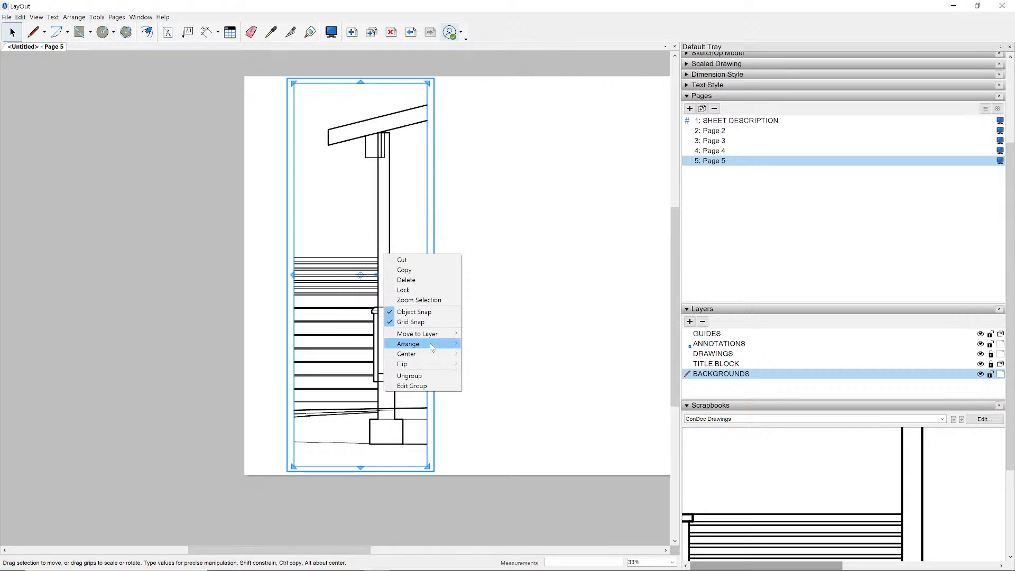
pyautogui.moveTo(431, 334)
pyautogui.click(496, 384)
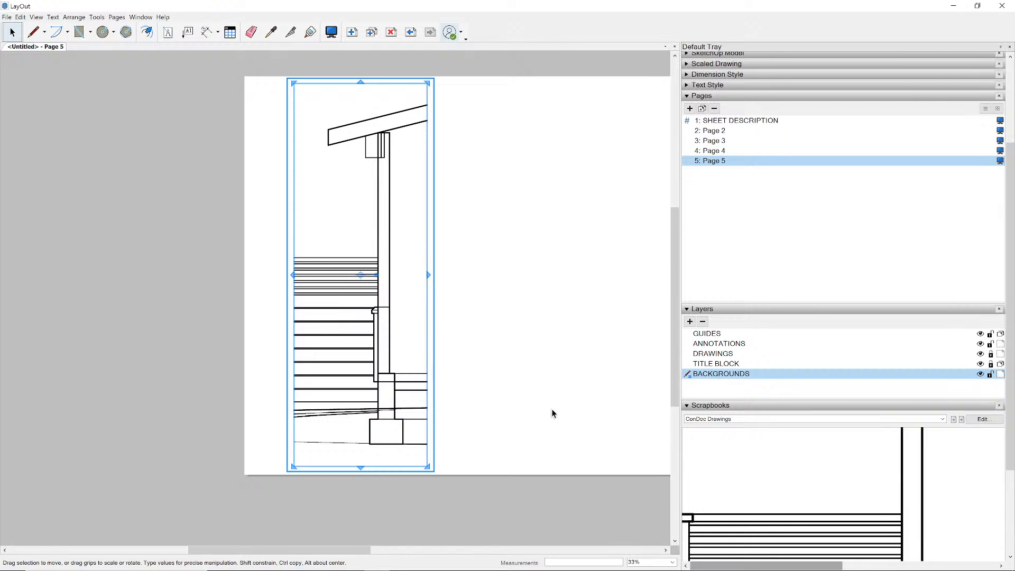
pyautogui.click(555, 415)
pyautogui.click(980, 374)
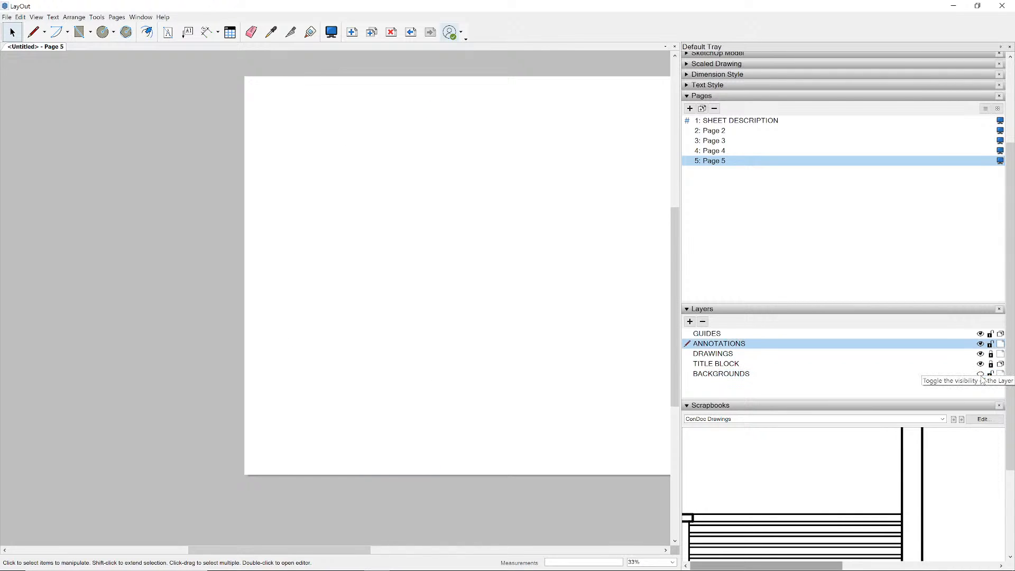
# - Show the BACKGROUNDS layer and start a scaled drawing at 1 1/2" = 1'-0" (1:8)
pyautogui.click(981, 374)
pyautogui.scroll(1, 386, 227)
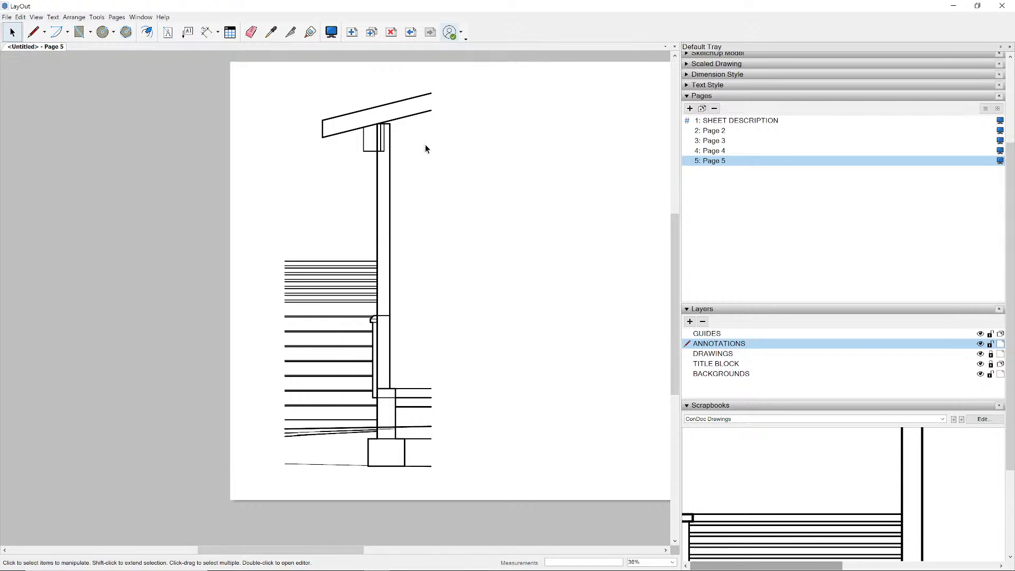
pyautogui.click(718, 64)
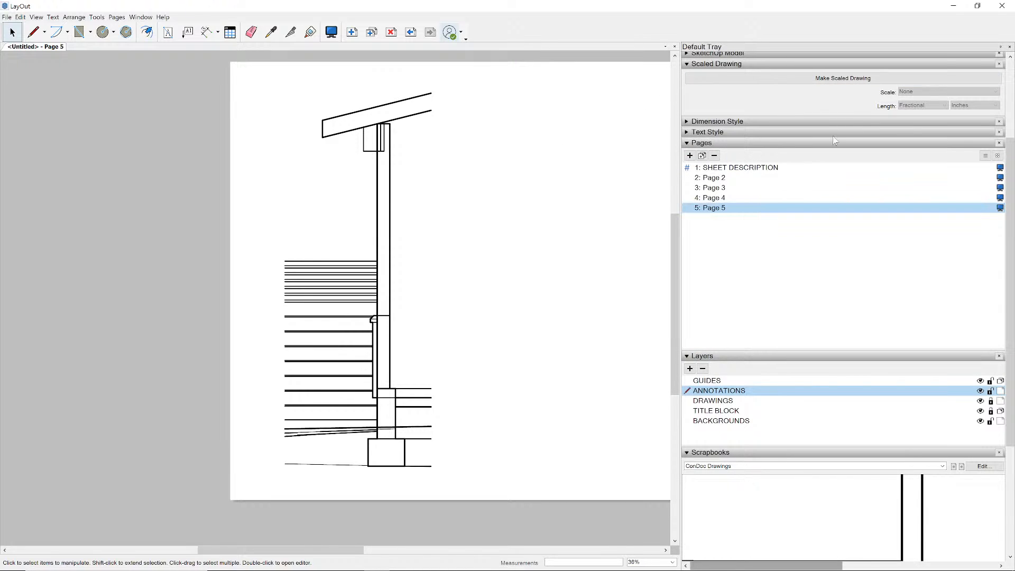
pyautogui.click(867, 78)
pyautogui.click(933, 92)
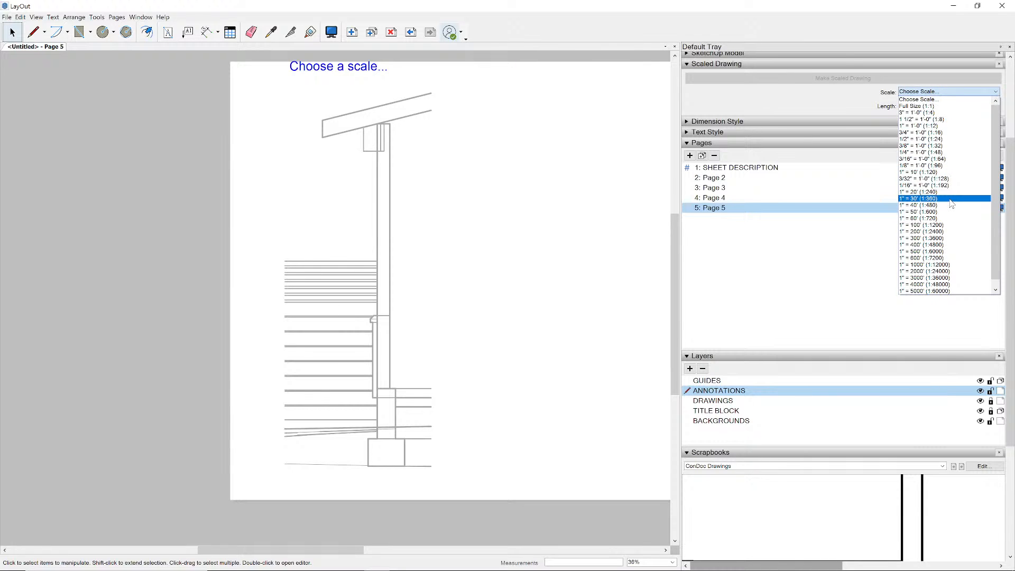
pyautogui.click(923, 119)
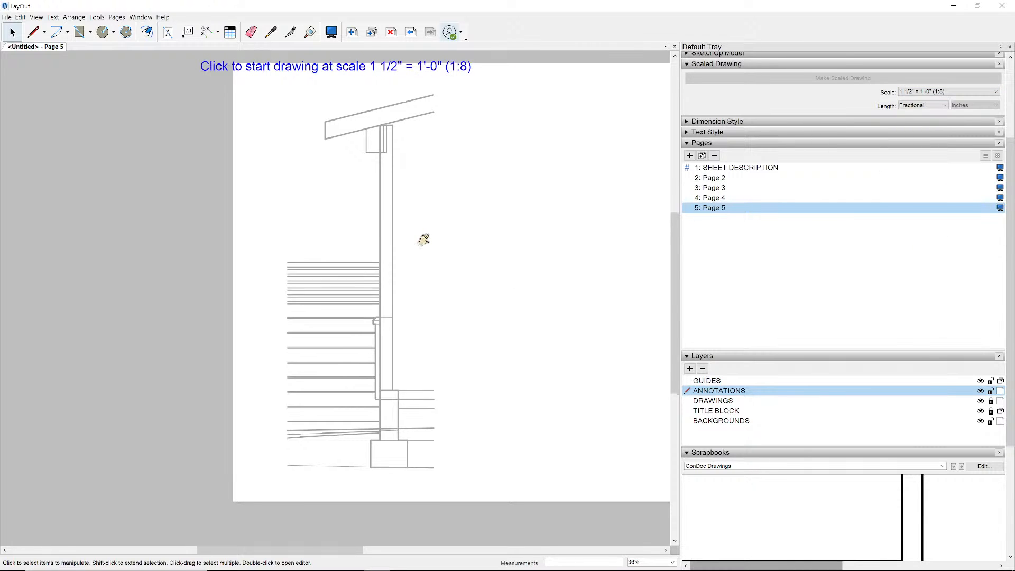
# - Draw a rectangle from the wall's outer face across the upper part of the wall section
pyautogui.scroll(2, 402, 205)
pyautogui.press('r')
pyautogui.click(380, 176)
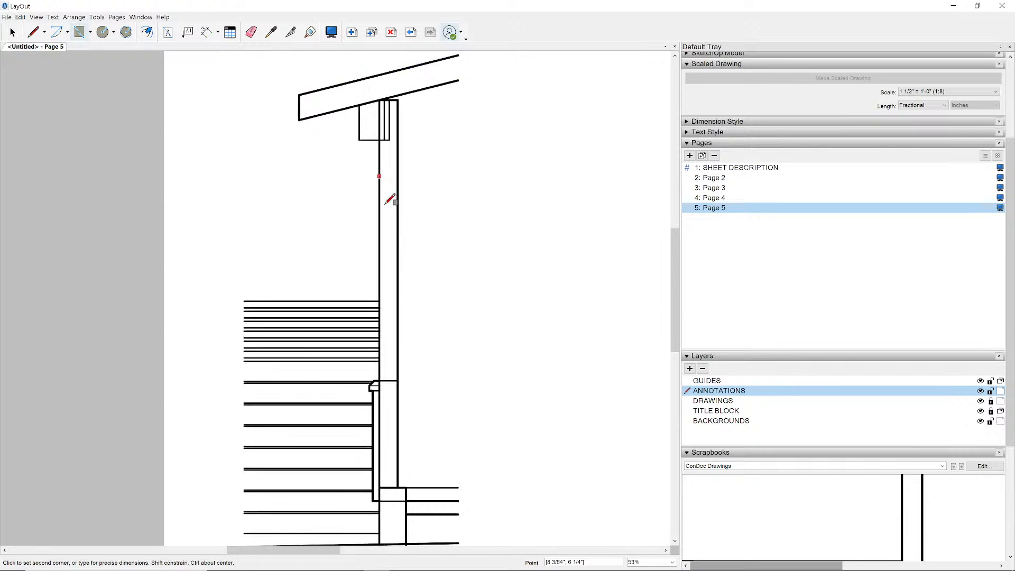
pyautogui.click(432, 290)
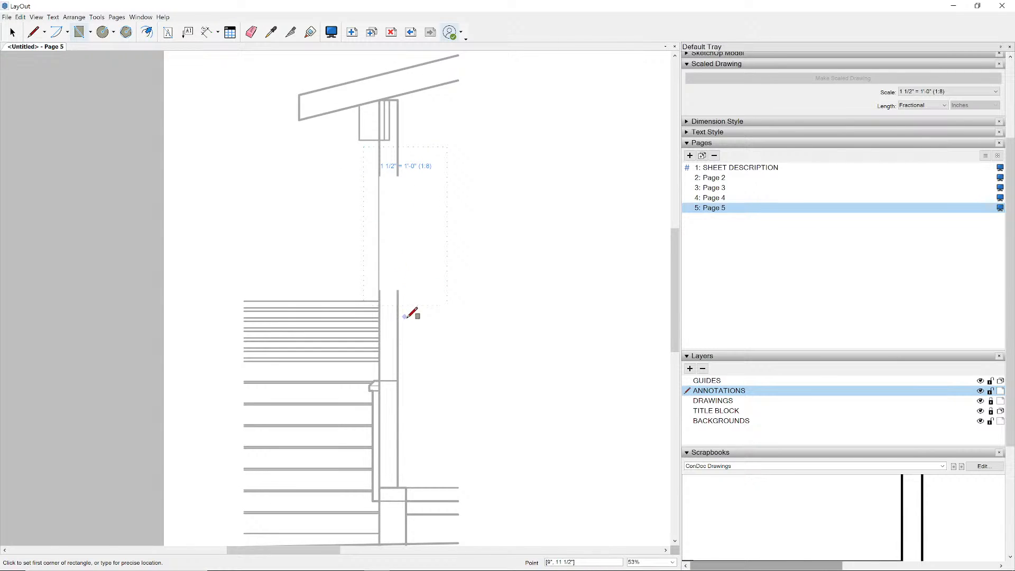
# - Turn the rectangle's fill off and its stroke on, and narrow it to the wall's thickness
pyautogui.scroll(3, 733, 110)
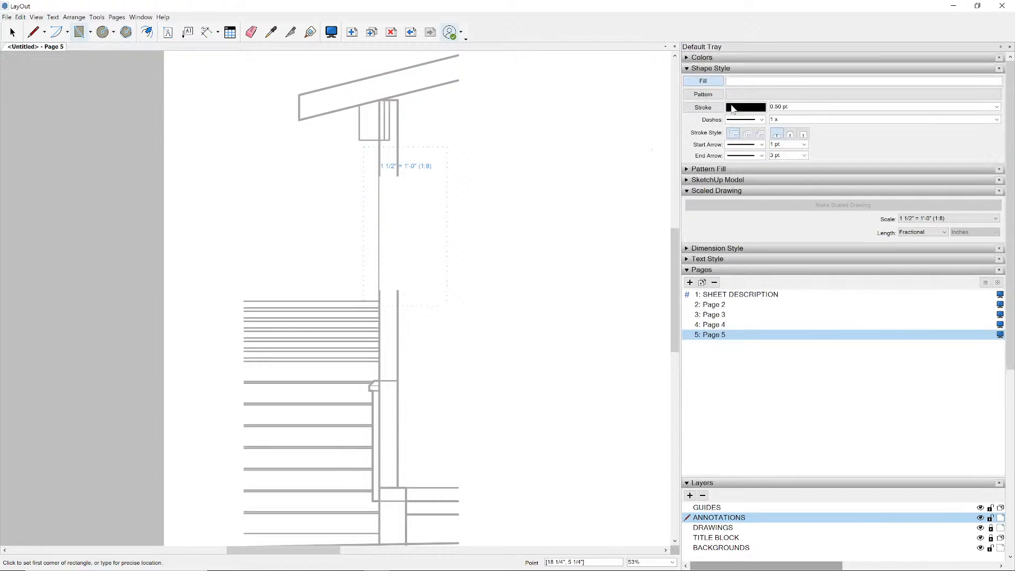
pyautogui.click(708, 108)
pyautogui.click(707, 82)
pyautogui.moveTo(390, 256); pyautogui.dragTo(381, 243, button='middle')
pyautogui.press('space')
pyautogui.click(385, 196)
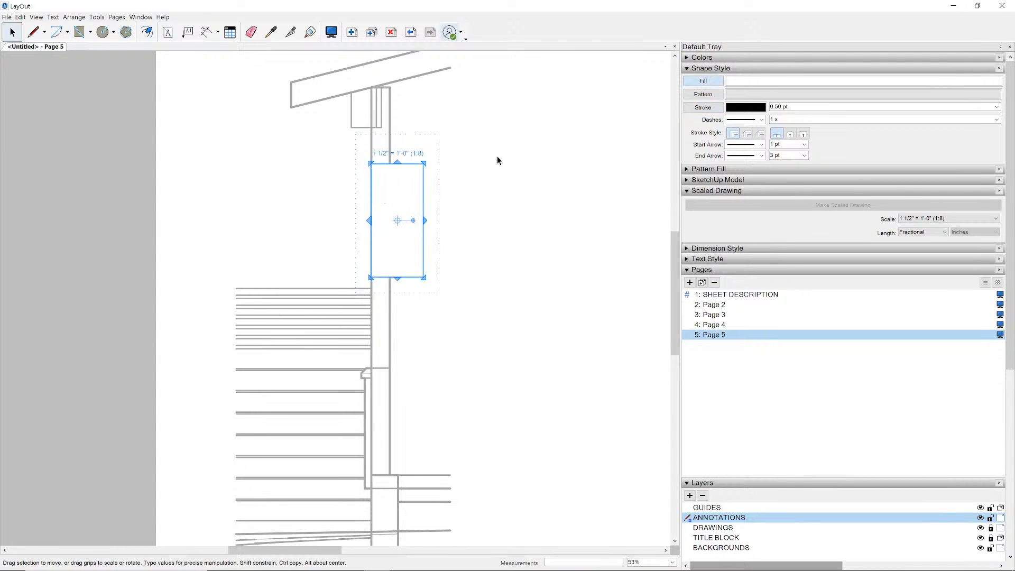
pyautogui.scroll(2, 423, 217)
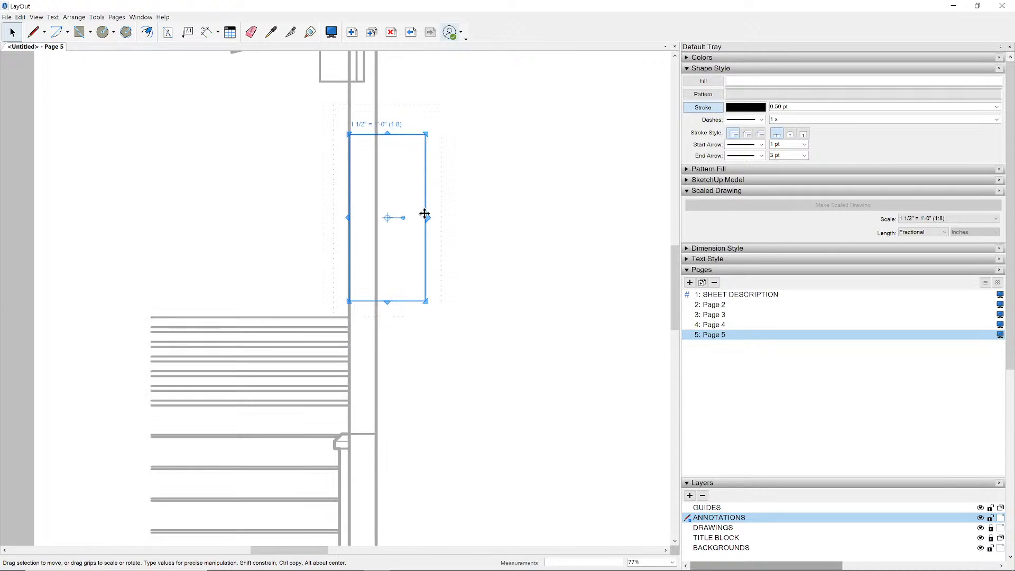
pyautogui.moveTo(425, 217); pyautogui.dragTo(377, 244)
pyautogui.click(443, 258)
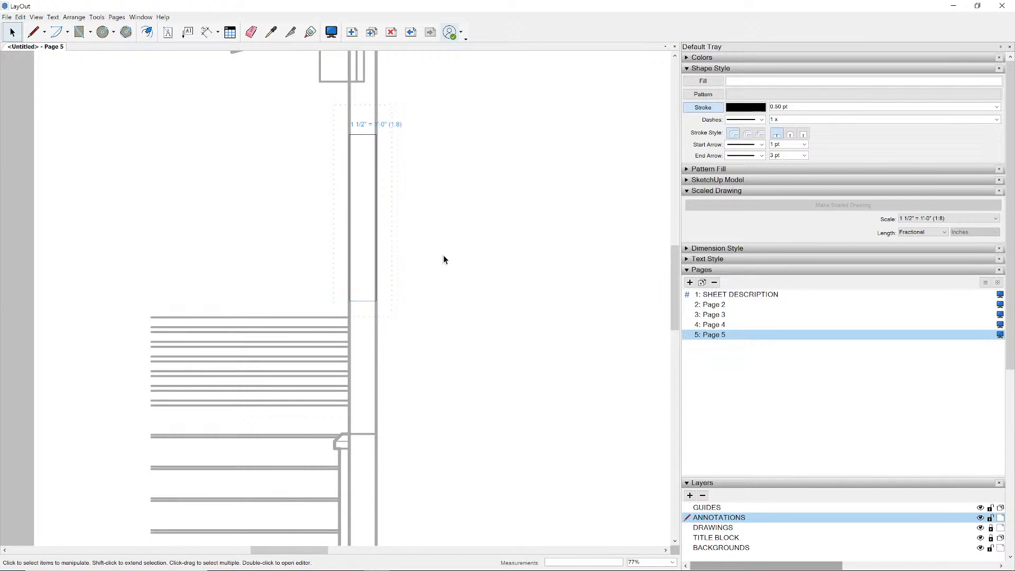
pyautogui.scroll(-1, 404, 236)
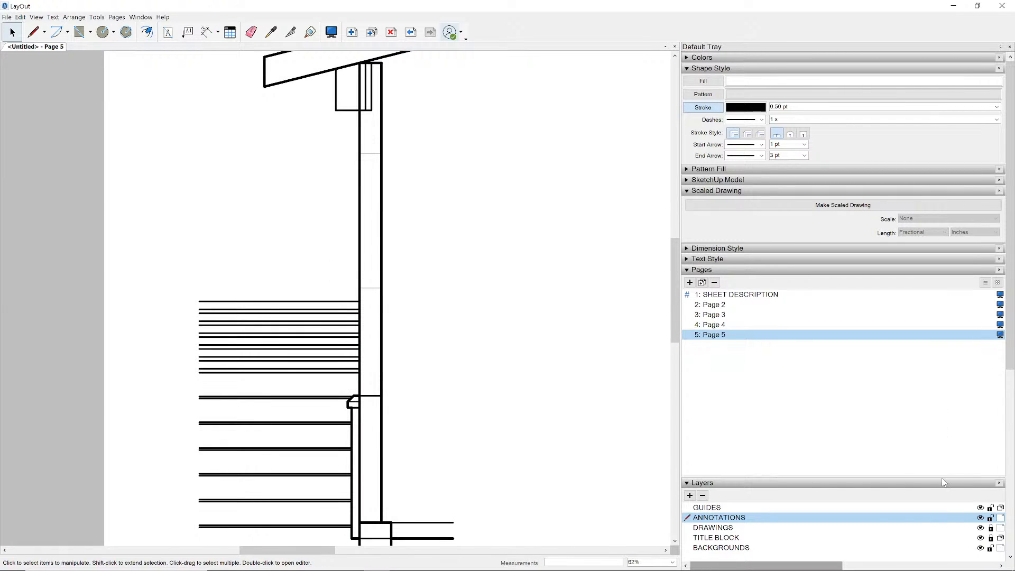
# - Hide the BACKGROUNDS layer and delete the rectangle traced over the wall
pyautogui.click(373, 154)
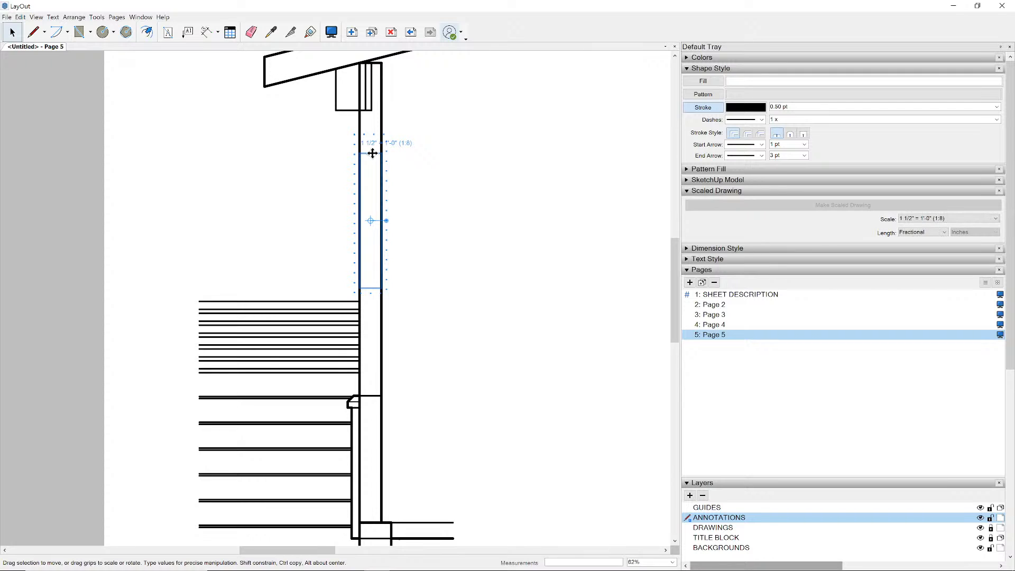
pyautogui.click(980, 548)
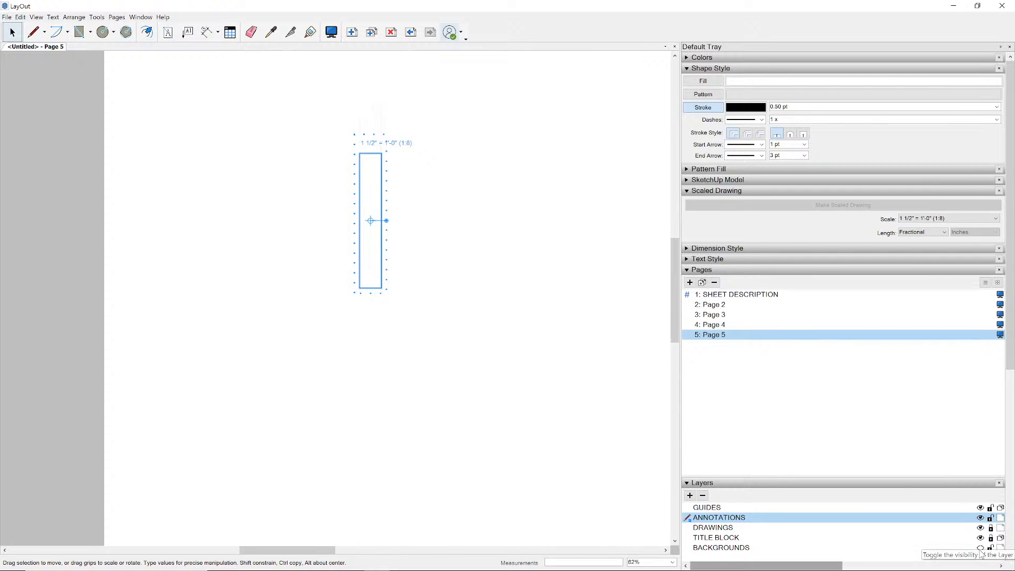
pyautogui.click(546, 410)
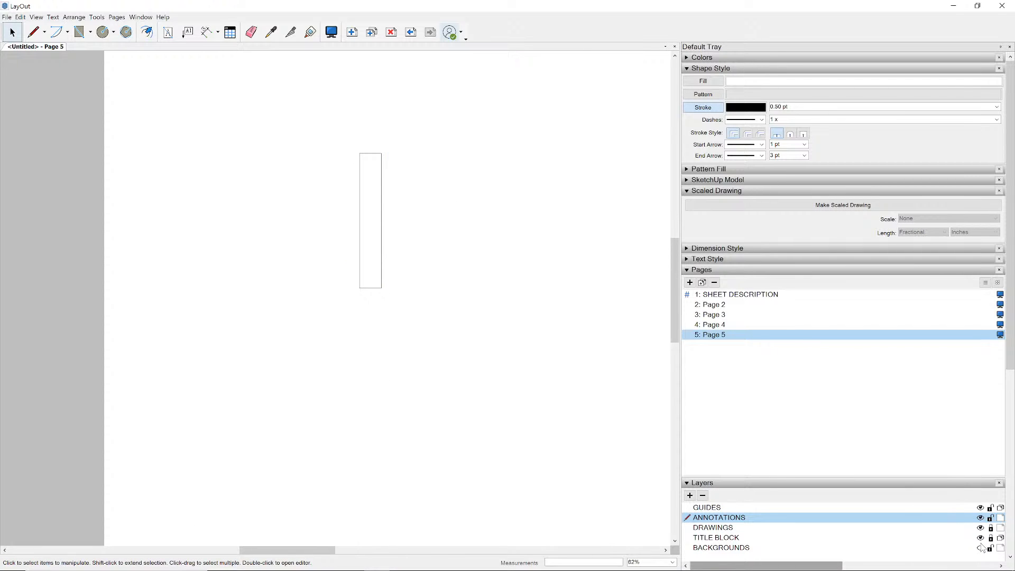
pyautogui.click(381, 242)
pyautogui.press('Delete')
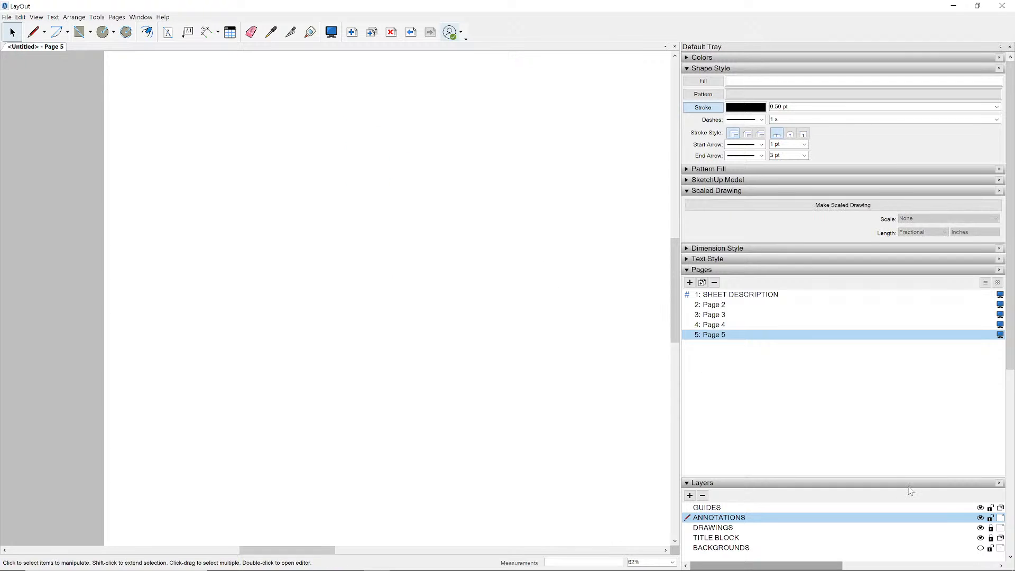
# - Show BACKGROUNDS, paste a copy of the wall section in place on the ANNOTATIONS layer, and hide BACKGROUNDS again
pyautogui.click(981, 549)
pyautogui.scroll(-2, 318, 200)
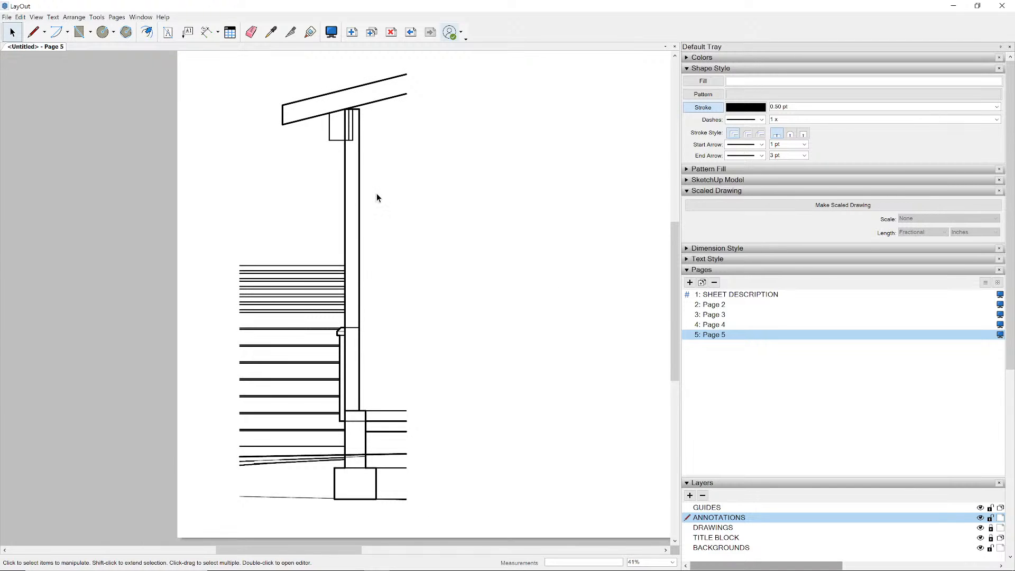
pyautogui.click(372, 219)
pyautogui.scroll(-1, 402, 288)
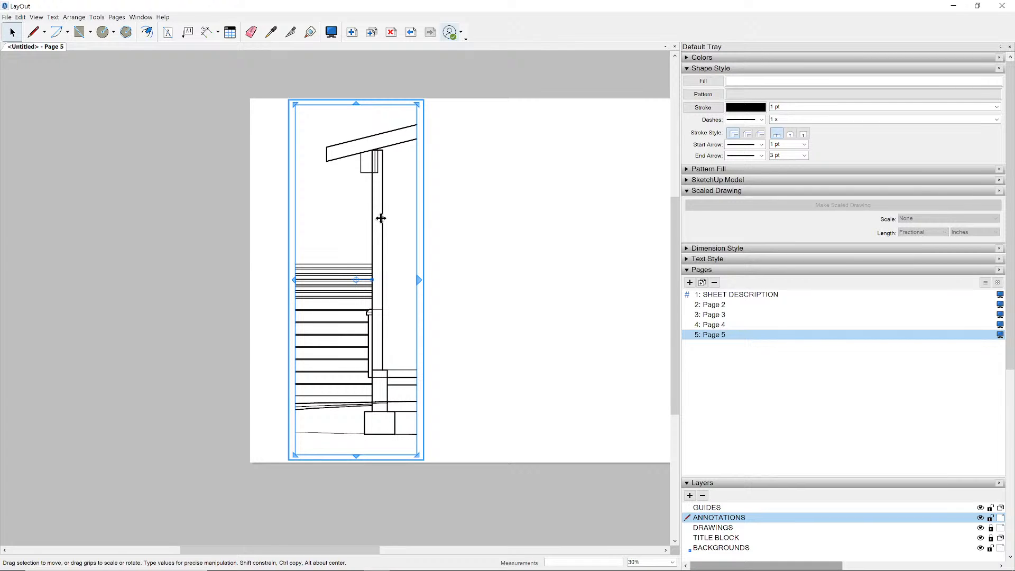
pyautogui.click(709, 527)
pyautogui.rightClick(213, 272)
pyautogui.click(230, 283)
pyautogui.click(980, 548)
pyautogui.moveTo(544, 382); pyautogui.dragTo(544, 362, button='middle')
pyautogui.click(544, 362)
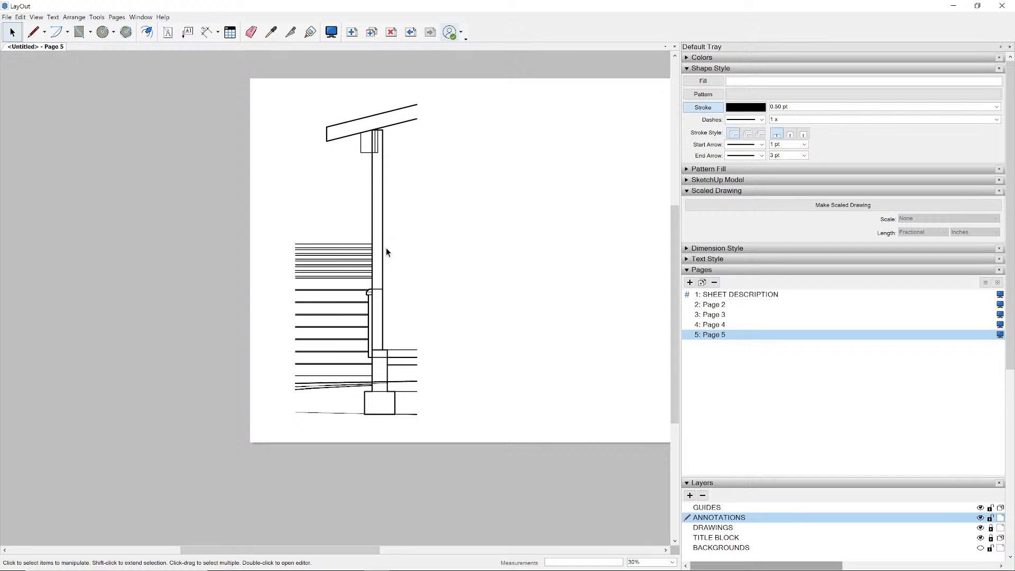
# - Ungroup the wall section drawing on the ANNOTATIONS layer and explode its model viewport into editable linework
pyautogui.rightClick(366, 176)
pyautogui.rightClick(374, 152)
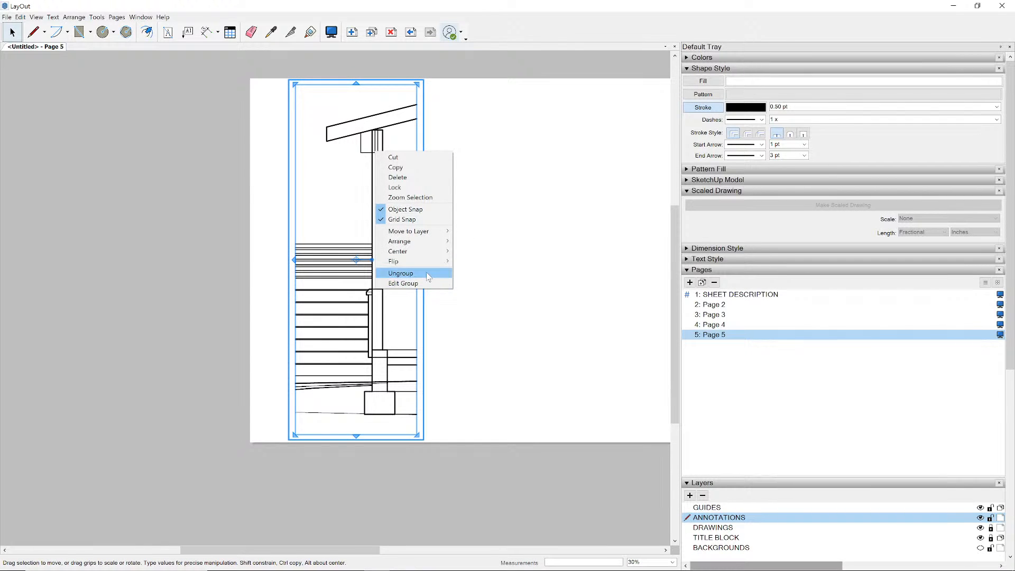
pyautogui.click(428, 277)
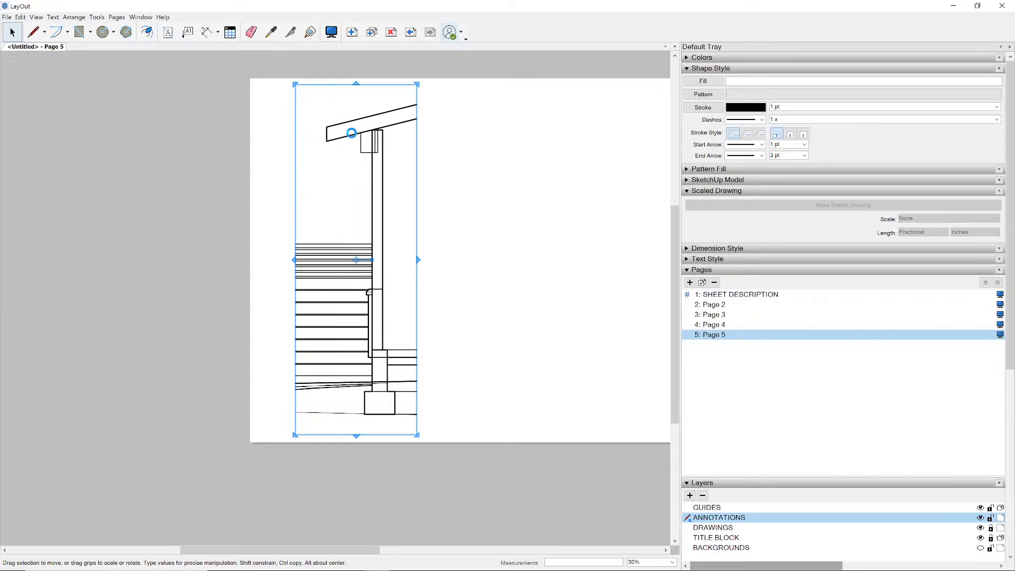
pyautogui.rightClick(353, 135)
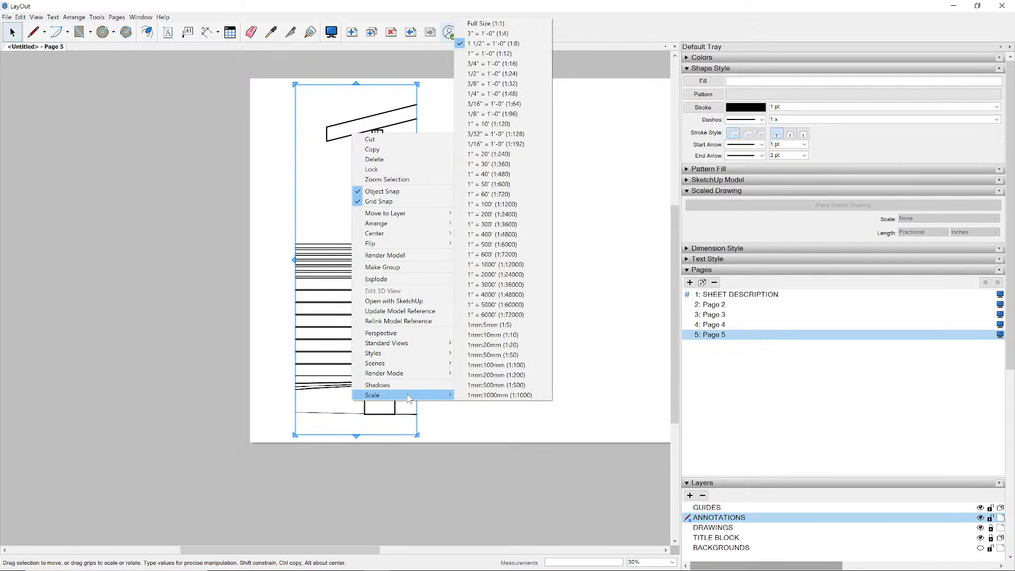
pyautogui.click(388, 280)
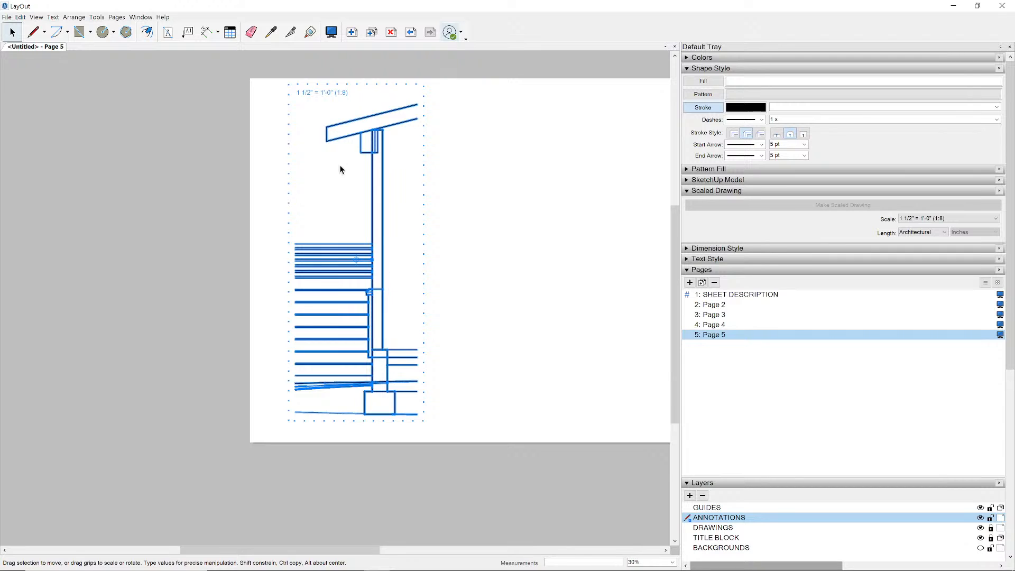
pyautogui.scroll(5, 313, 89)
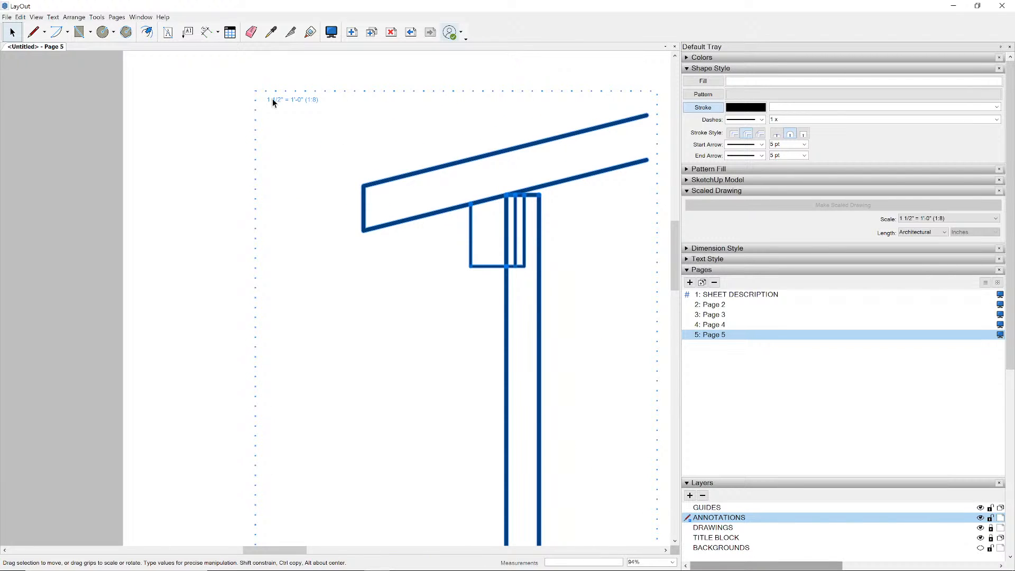
pyautogui.scroll(-4, 273, 103)
pyautogui.scroll(-1, 374, 312)
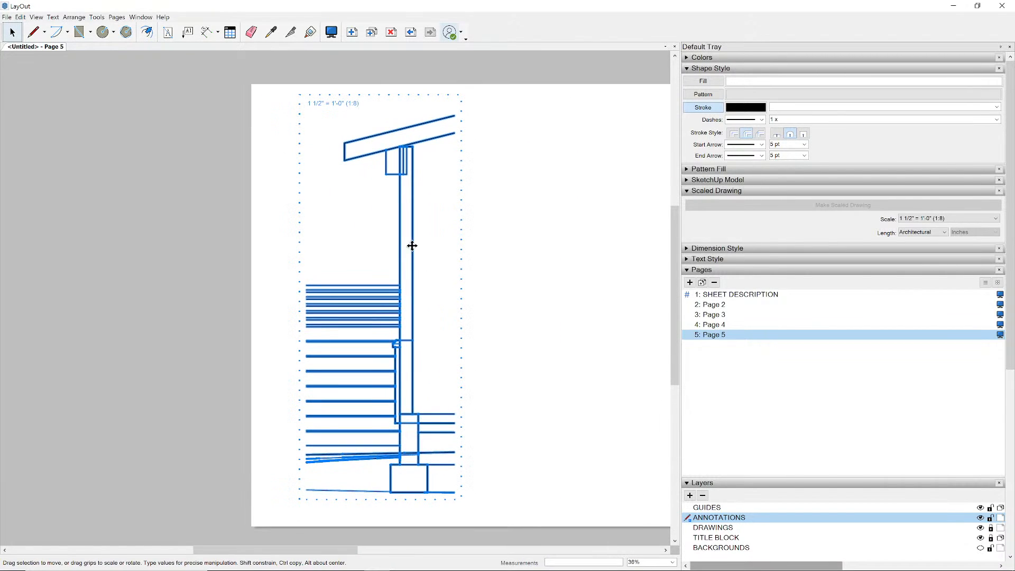
# - Open the exploded wall section for editing and ungroup all of its nested line groups
pyautogui.doubleClick(411, 244)
pyautogui.scroll(2, 411, 206)
pyautogui.click(412, 207)
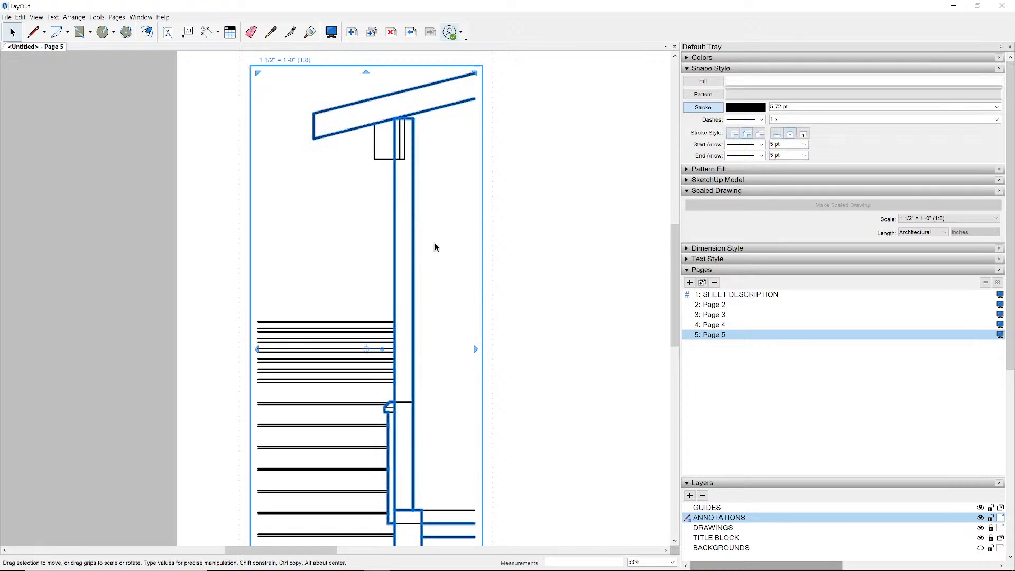
pyautogui.hotkey('ctrl', 'a')
pyautogui.rightClick(411, 206)
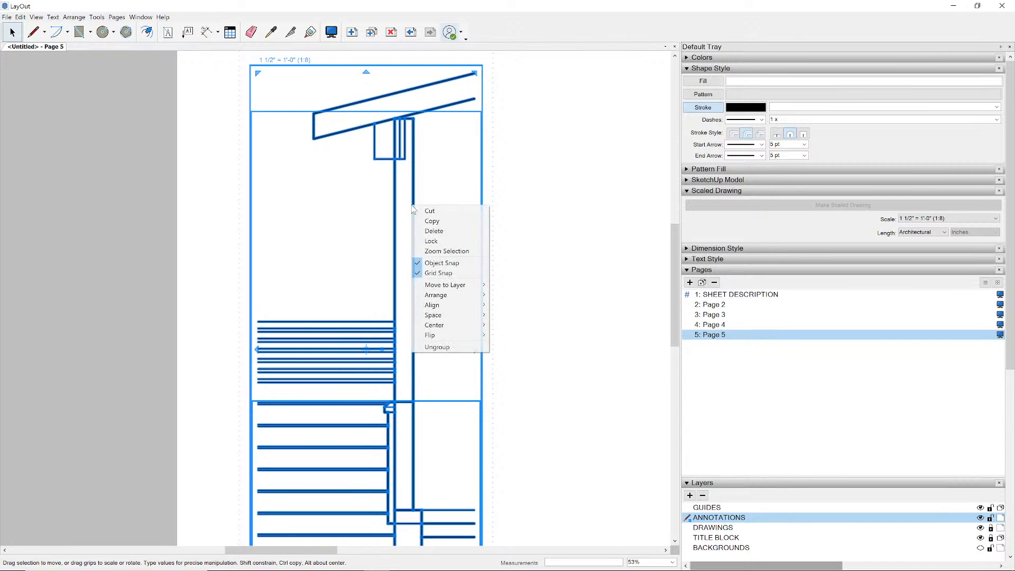
pyautogui.click(444, 347)
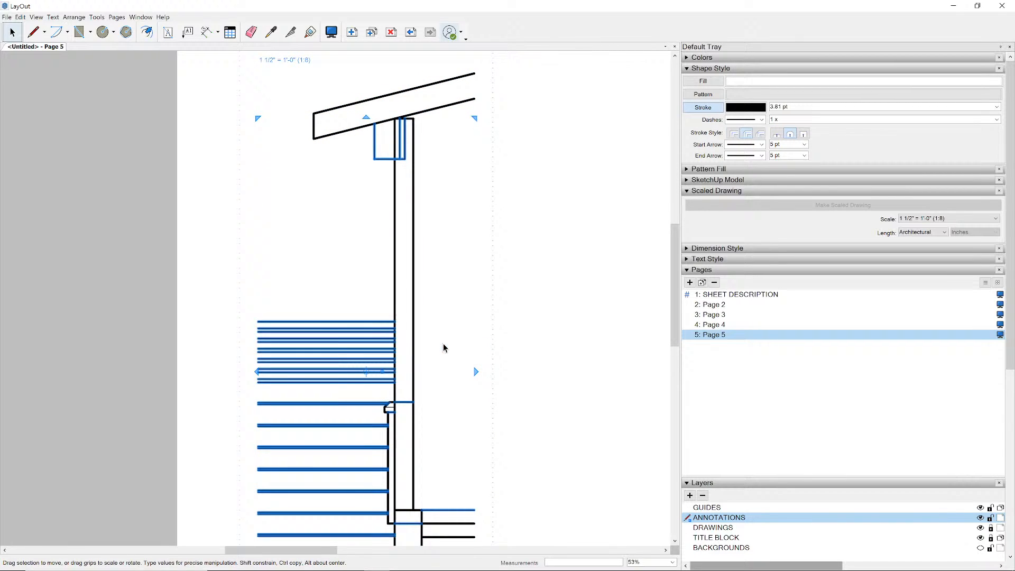
# - Select the ungrouped linework and individual wall and beam lines below the roof to examine how the segments are divided
pyautogui.click(410, 231)
pyautogui.click(412, 230)
pyautogui.hotkey('ctrl', 'a')
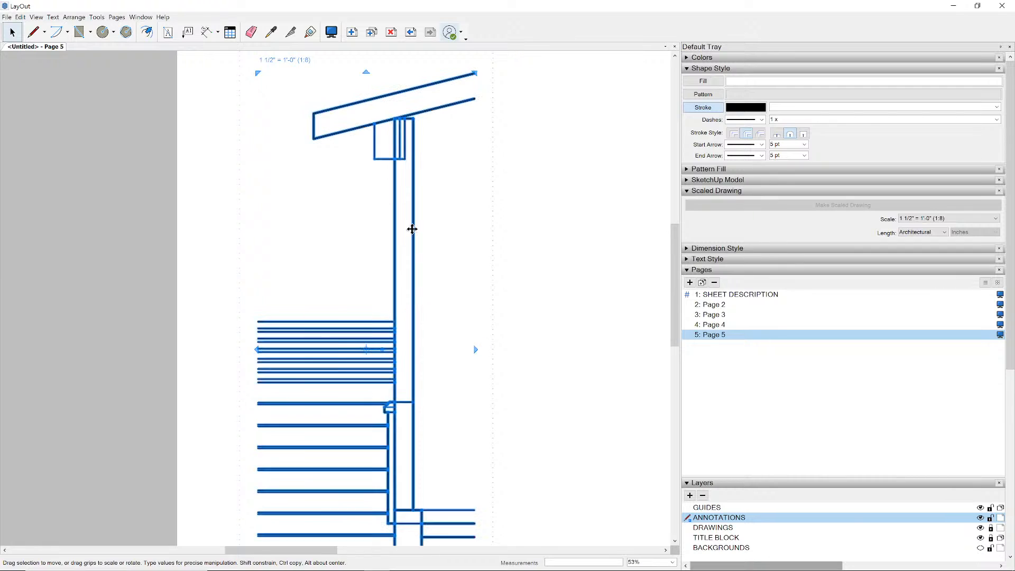
pyautogui.scroll(-2, 412, 230)
pyautogui.rightClick(414, 235)
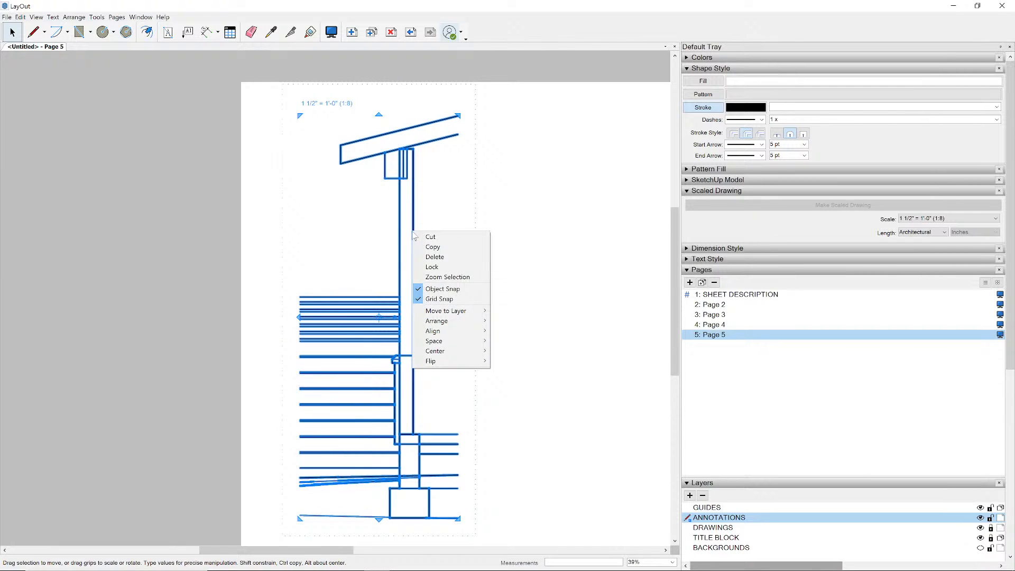
pyautogui.click(414, 235)
pyautogui.click(413, 238)
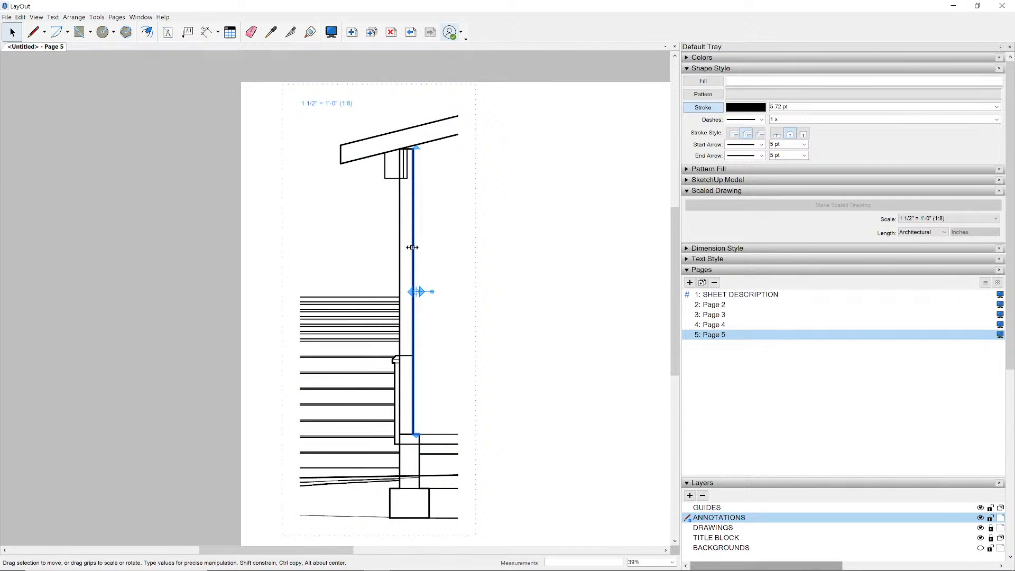
pyautogui.scroll(2, 411, 174)
pyautogui.scroll(6, 407, 184)
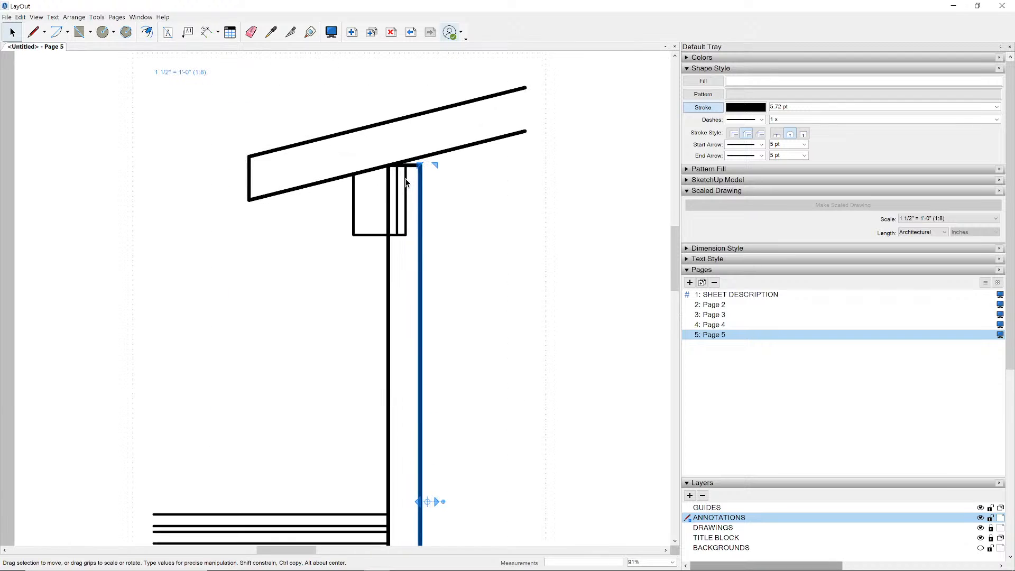
pyautogui.click(385, 180)
pyautogui.scroll(4, 385, 177)
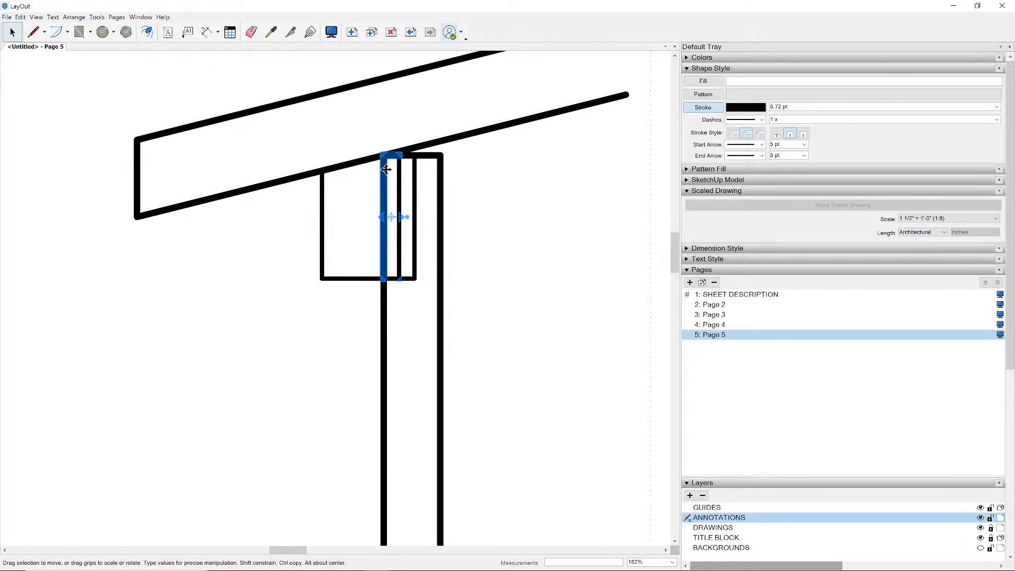
pyautogui.click(391, 177)
pyautogui.click(399, 185)
pyautogui.scroll(-2, 418, 211)
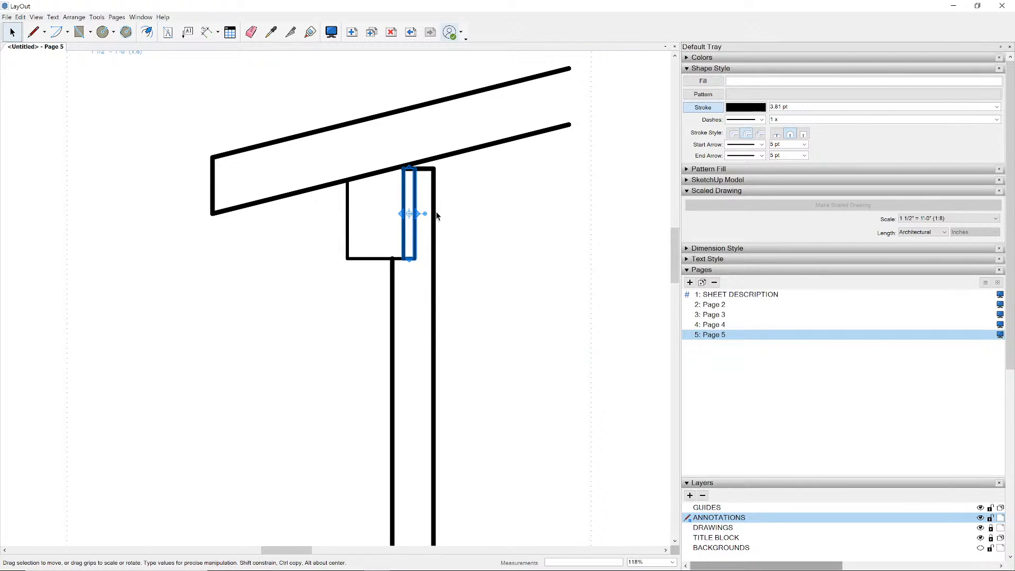
pyautogui.scroll(-2, 478, 175)
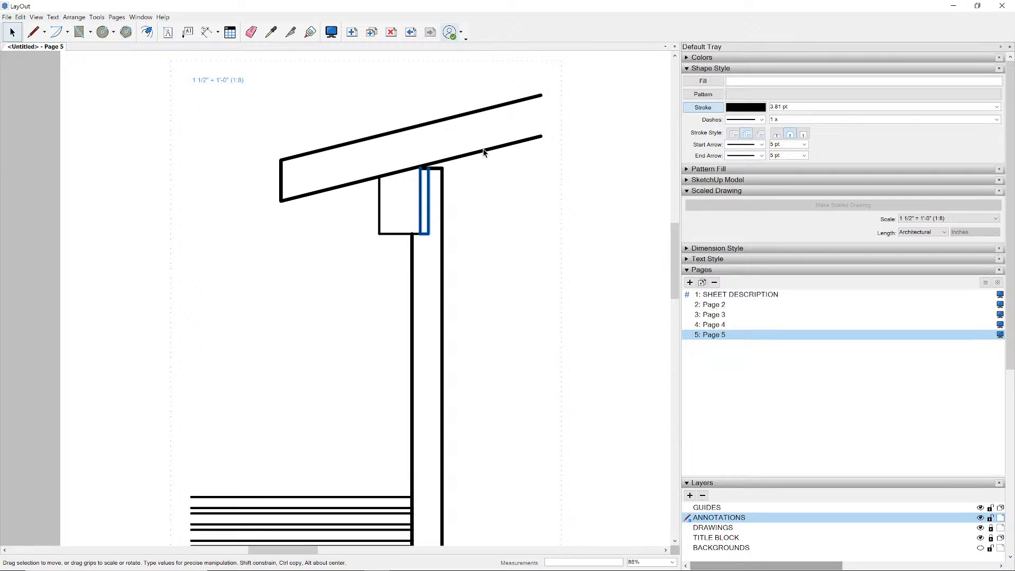
# - Join the separate roof outline segments into one continuous shape with the Join tool and select it
pyautogui.click(484, 152)
pyautogui.click(311, 32)
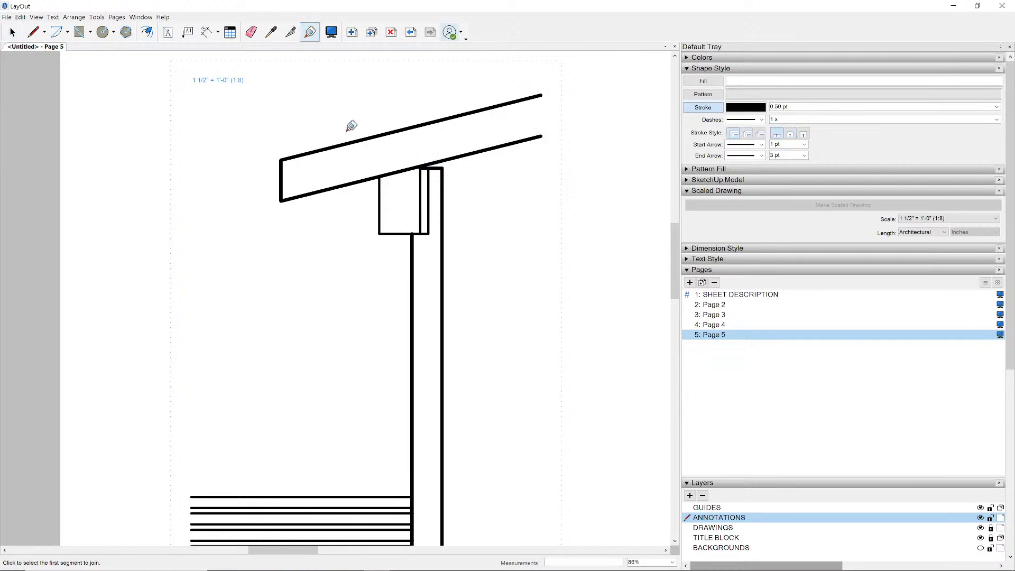
pyautogui.click(343, 142)
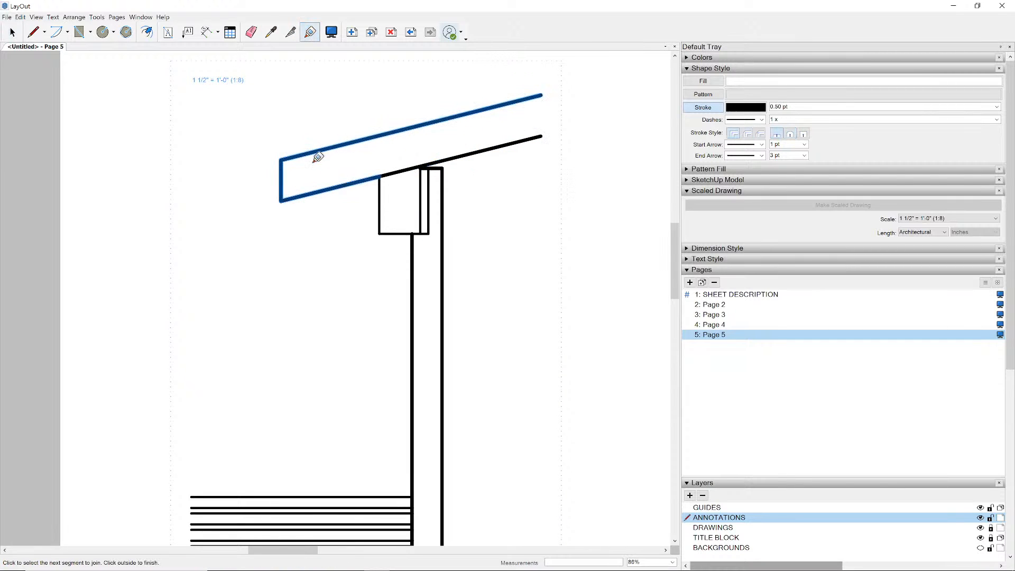
pyautogui.click(442, 154)
pyautogui.press('space')
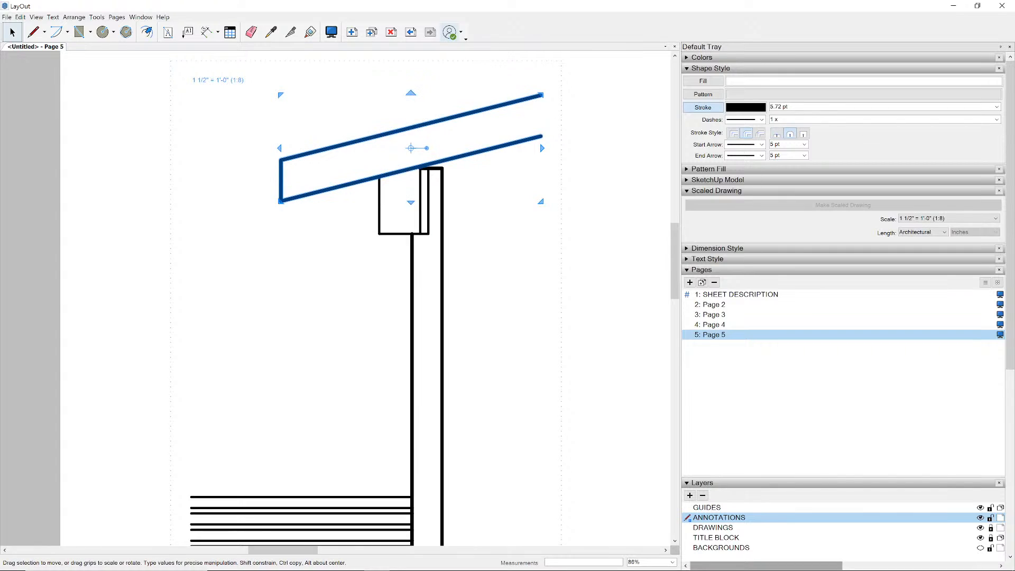
# - Set the joined roof outline's stroke width to 8 pt after trying 6 pt, and deselect it
pyautogui.click(788, 107)
pyautogui.write('6')
pyautogui.press('Return')
pyautogui.moveTo(789, 108); pyautogui.dragTo(742, 110)
pyautogui.write('8')
pyautogui.press('Return')
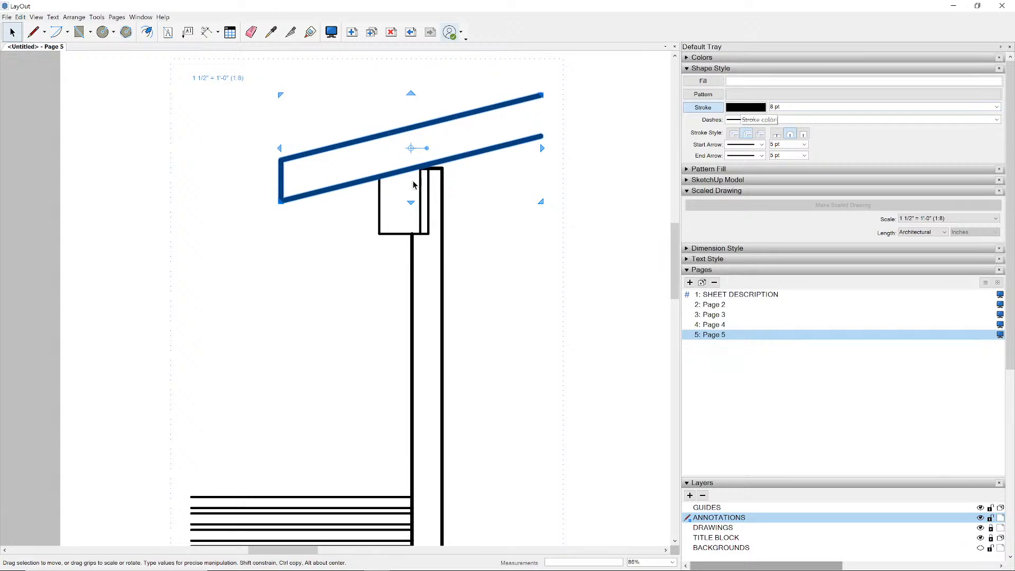
pyautogui.press('Escape')
# - Collapse the Shape Style, Scaled Drawing and Pages sections to make room for the scrapbooks
pyautogui.scroll(-2, 415, 186)
pyautogui.moveTo(414, 226); pyautogui.dragTo(429, 164, button='middle')
pyautogui.scroll(-2, 429, 165)
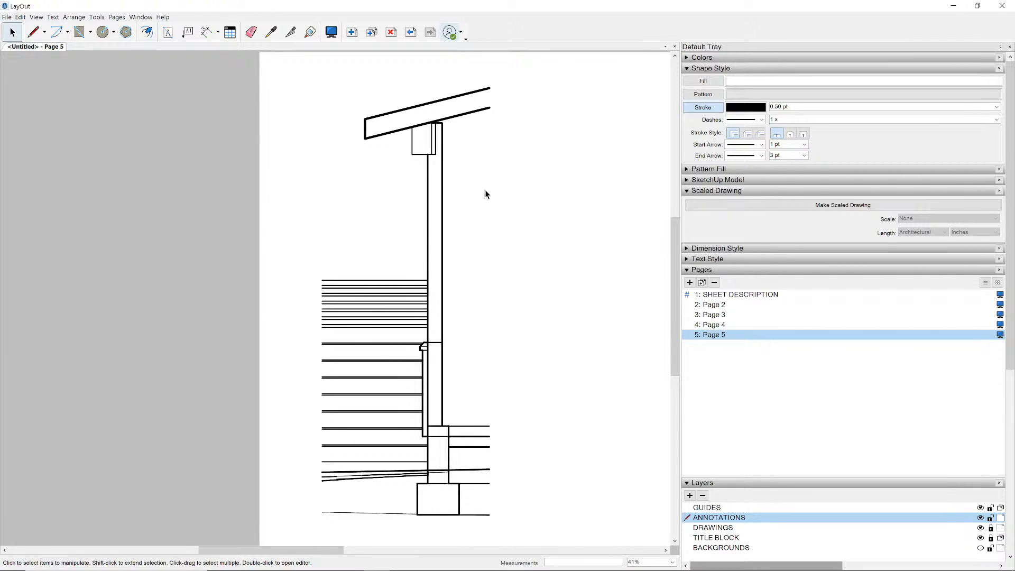
pyautogui.click(761, 68)
pyautogui.click(760, 100)
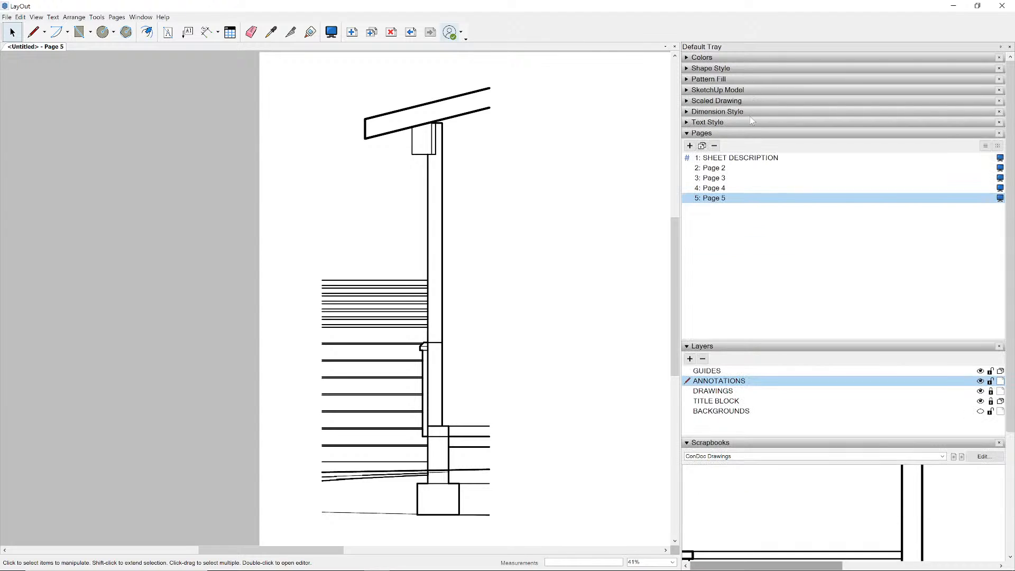
pyautogui.click(748, 135)
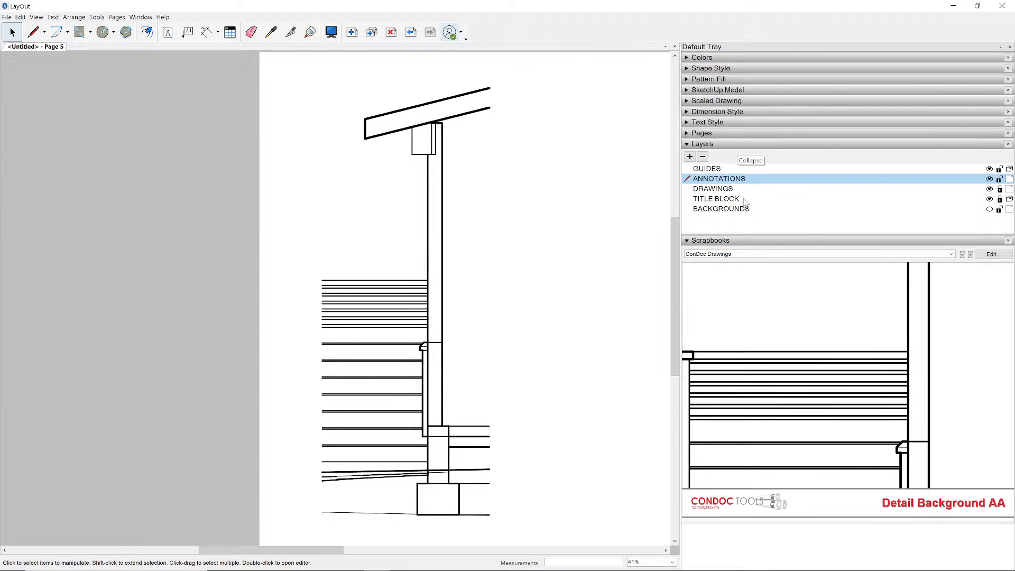
# - Switch the scrapbook to the Details page of the ConDoc 2D collection
pyautogui.click(750, 254)
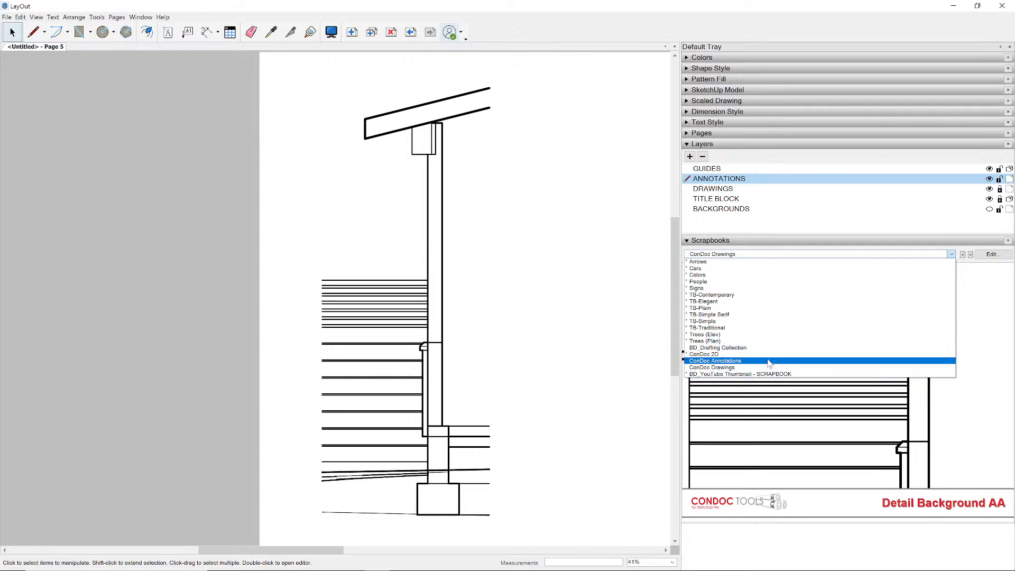
pyautogui.click(770, 355)
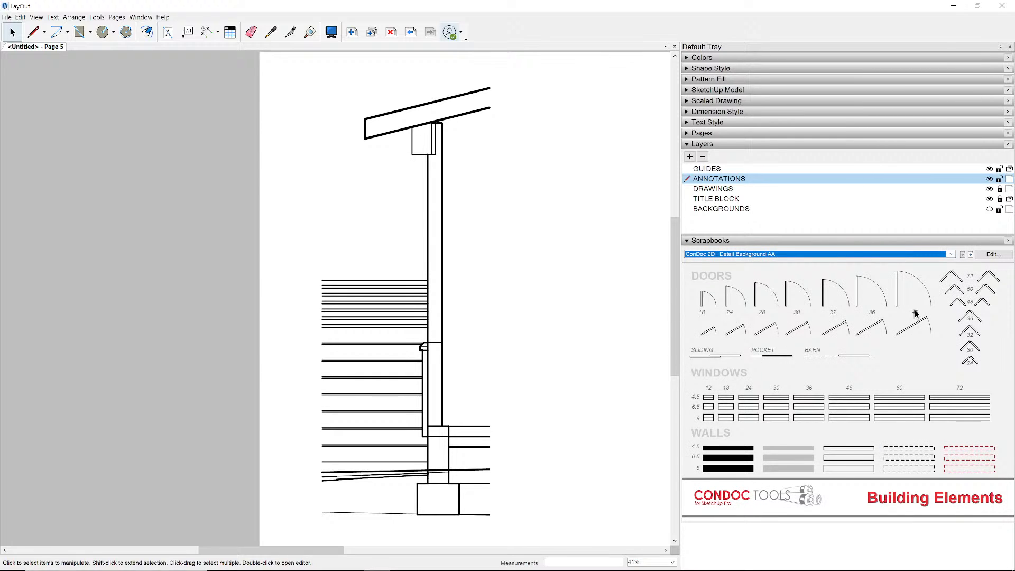
pyautogui.click(971, 254)
pyautogui.click(971, 255)
pyautogui.click(971, 255)
pyautogui.click(970, 255)
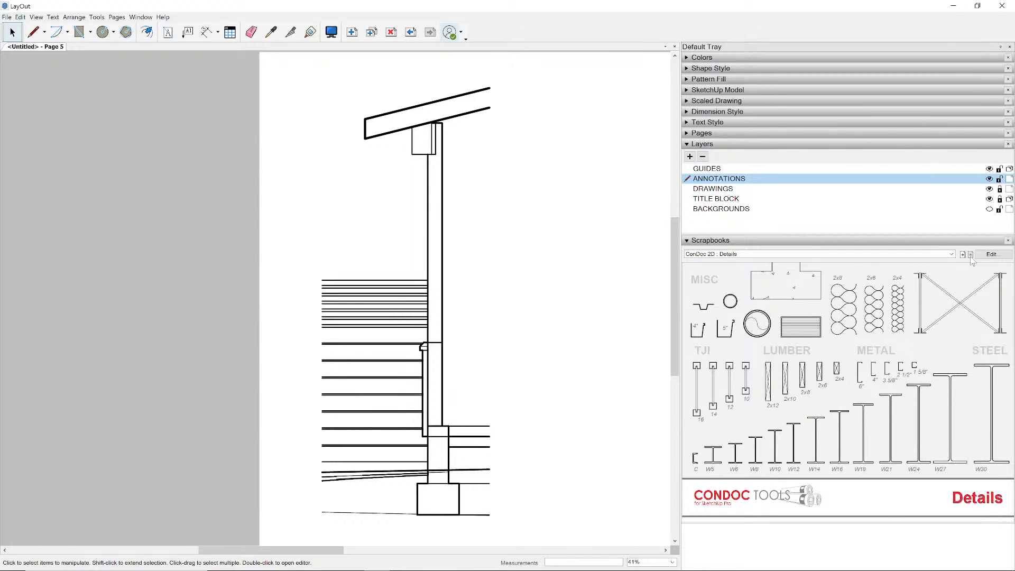
# - Place the concrete footing symbol from the MISC details on the sheet, beside the wall section's footing
pyautogui.moveTo(516, 358); pyautogui.dragTo(479, 278, button='middle')
pyautogui.click(794, 292)
pyautogui.scroll(4, 454, 415)
pyautogui.click(356, 471)
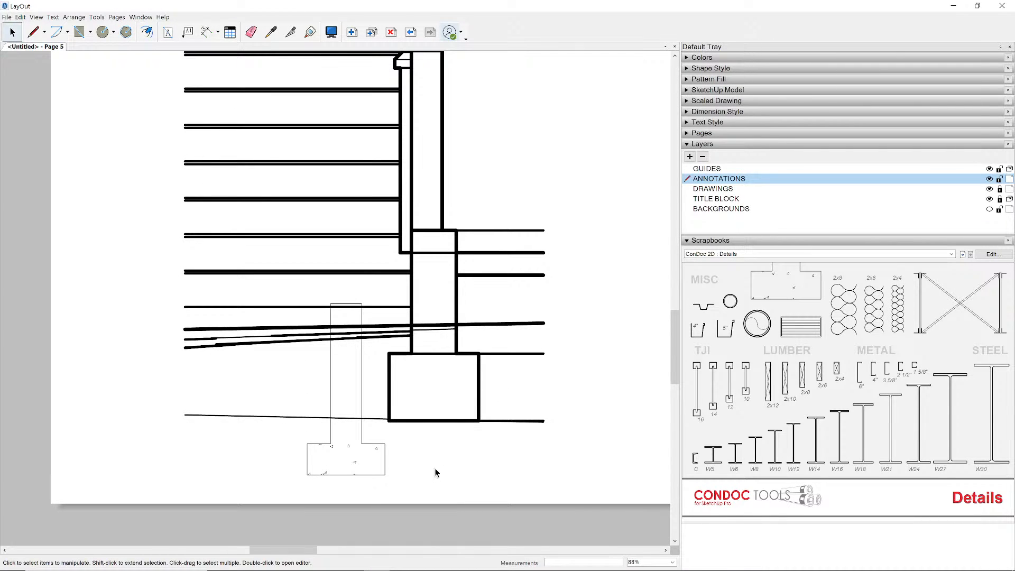
# - Place a 2x6 lumber section beside the wall and set its scale to 1 1/2" = 1'-0" (1:8)
pyautogui.click(804, 383)
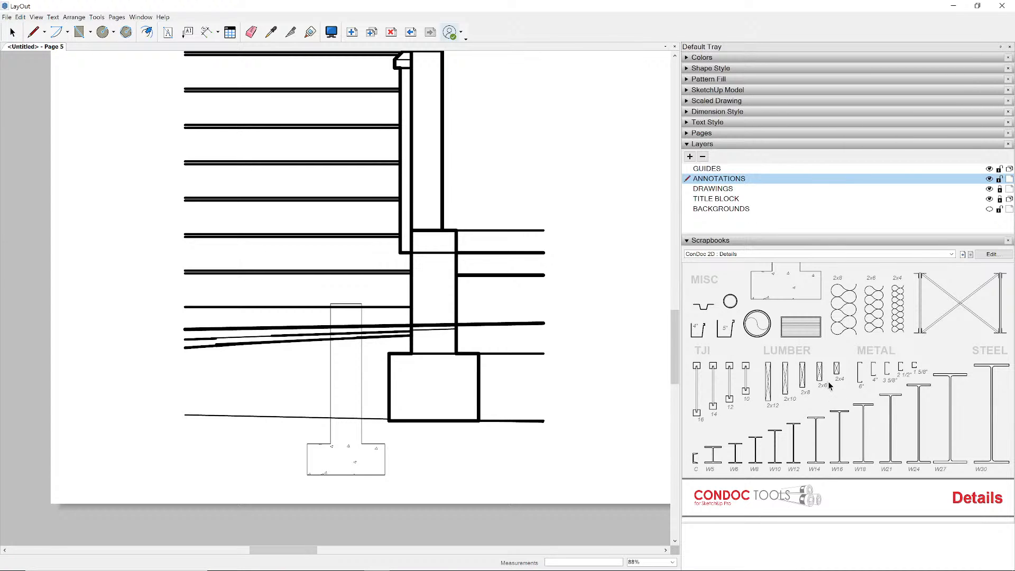
pyautogui.click(526, 188)
pyautogui.scroll(2, 526, 188)
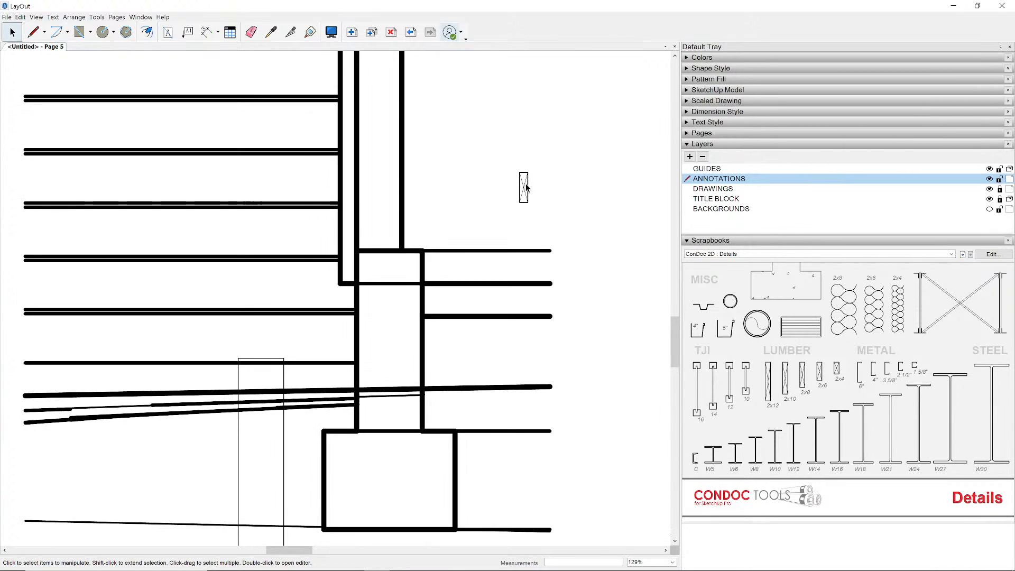
pyautogui.rightClick(526, 188)
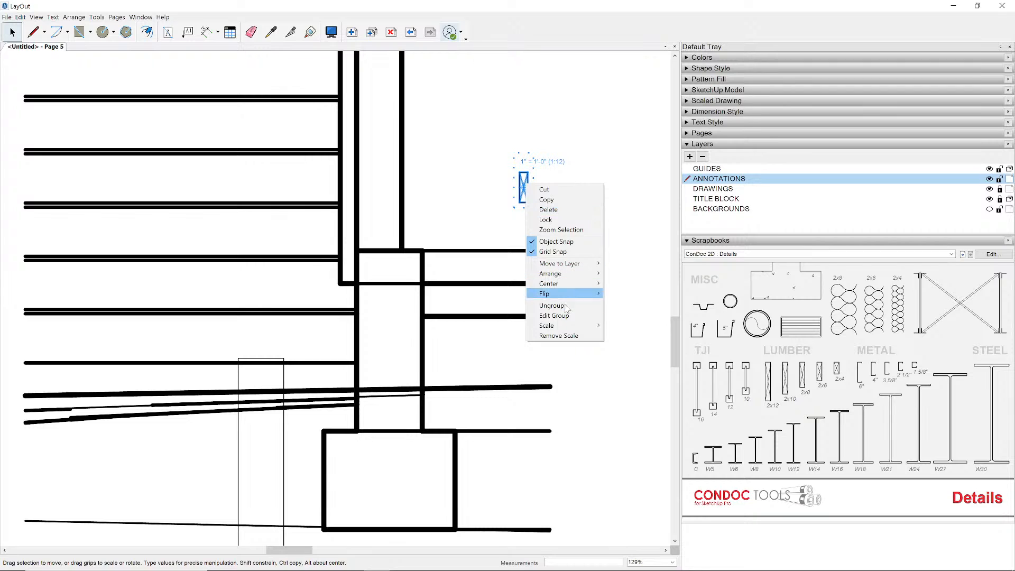
pyautogui.moveTo(561, 325)
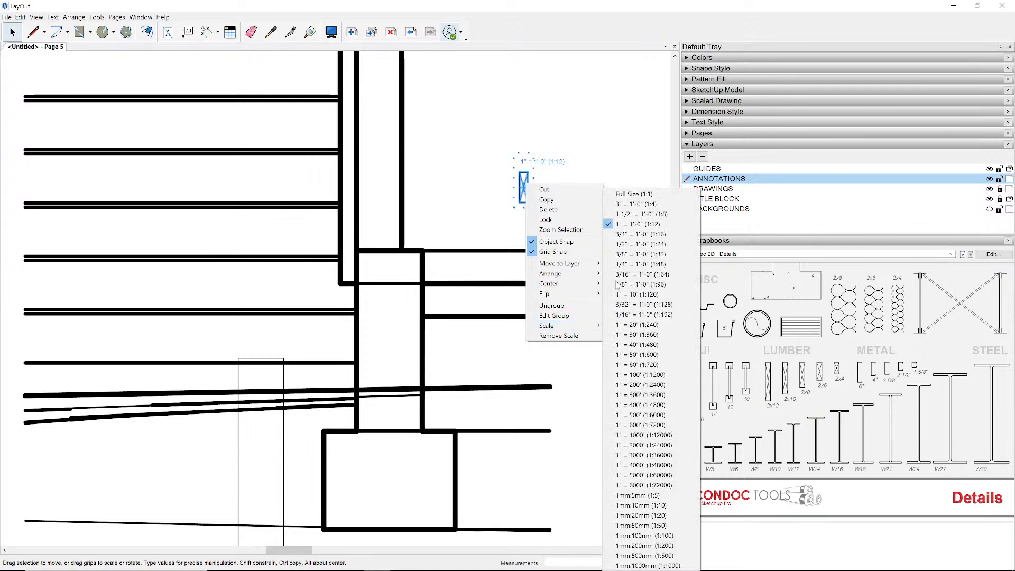
pyautogui.click(641, 213)
# - Lay the 2x6 section flat inside the base of the wall, on top of the foundation wall, as the bottom plate
pyautogui.moveTo(519, 207); pyautogui.dragTo(375, 216)
pyautogui.scroll(2, 376, 184)
pyautogui.moveTo(377, 173); pyautogui.dragTo(381, 268)
pyautogui.scroll(-2, 478, 259)
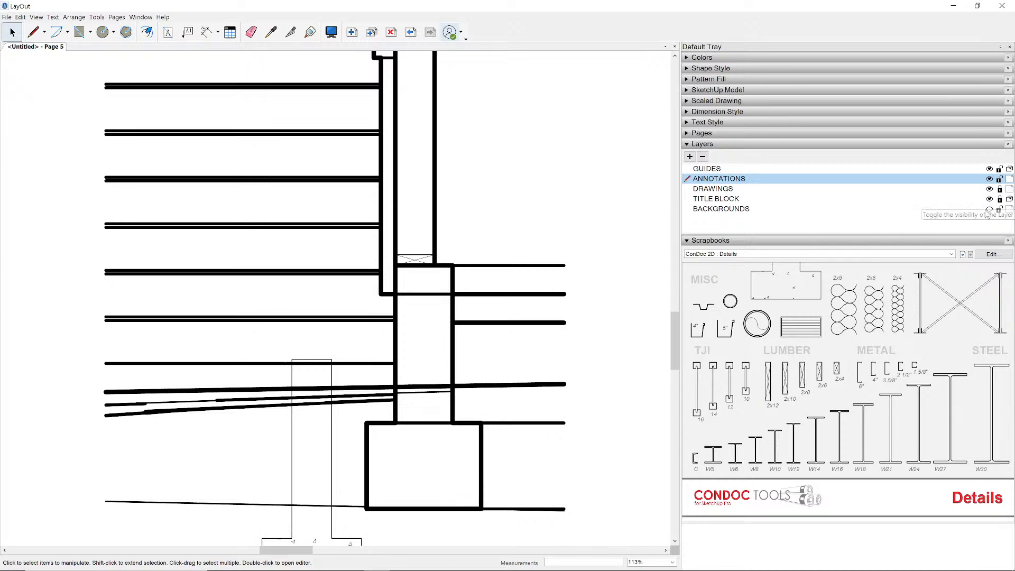
pyautogui.scroll(-2, 439, 321)
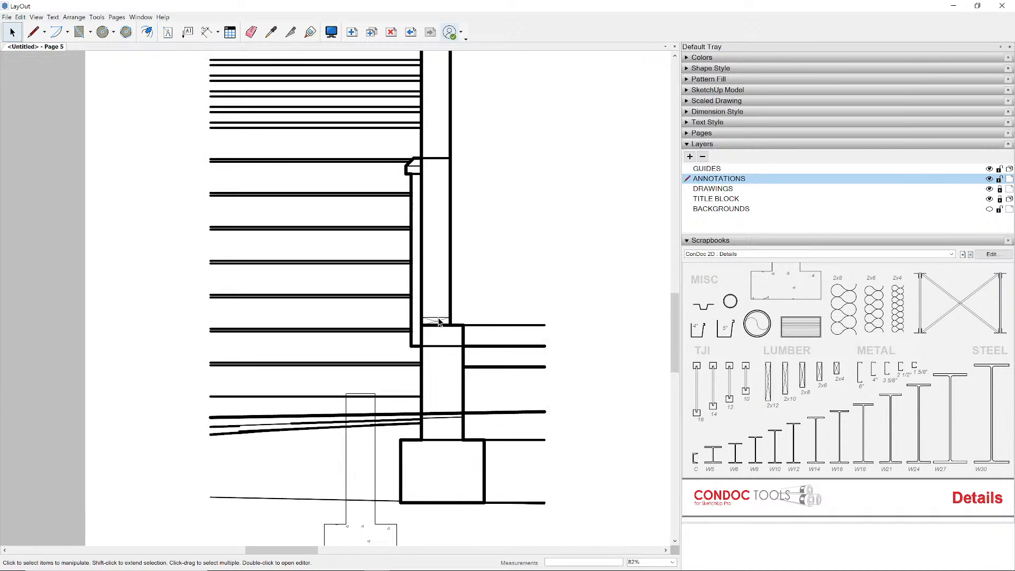